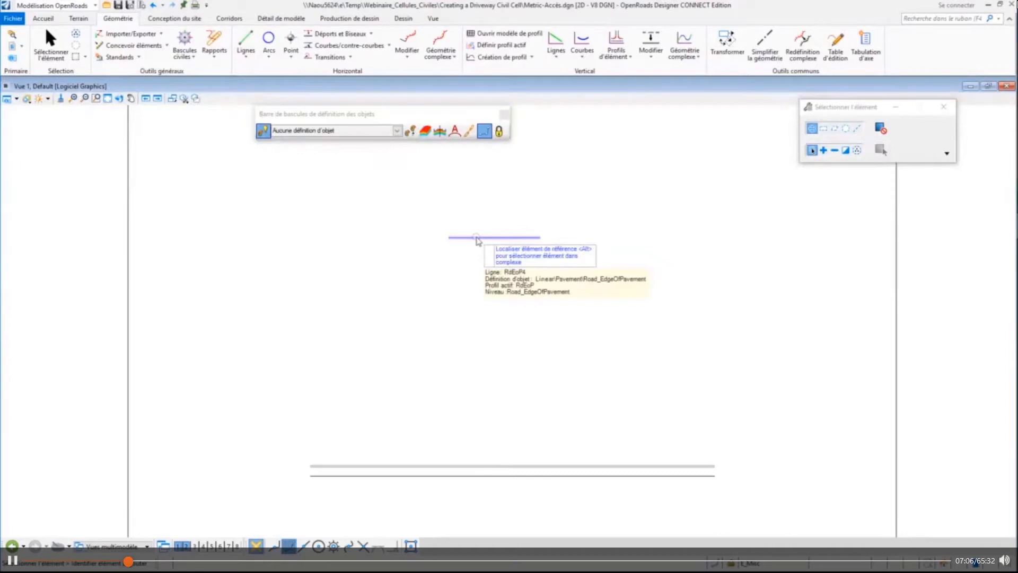
Step: Examine the short upper edge-of-pavement line and the road edge and back-of-curb reference lines below it in the 2D view
left_click(478, 241)
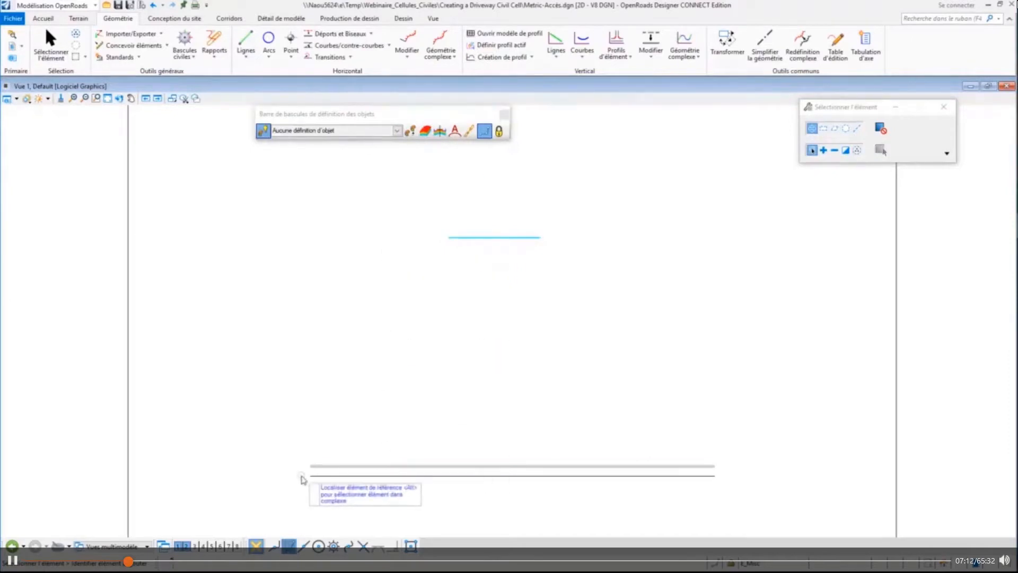
scroll(303, 480, "up", 5)
left_click(335, 456)
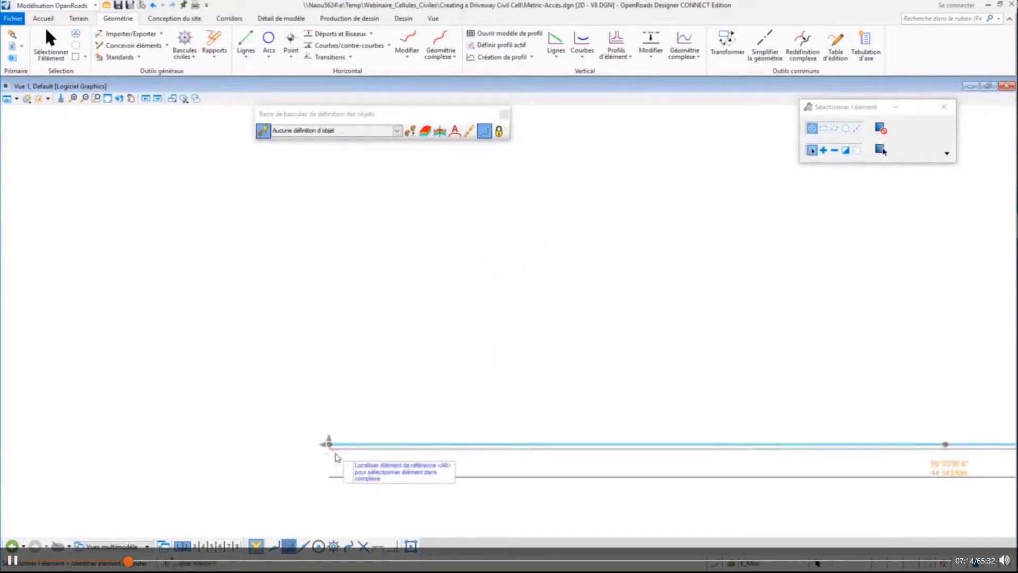
scroll(337, 456, "up", 4)
left_click(343, 431)
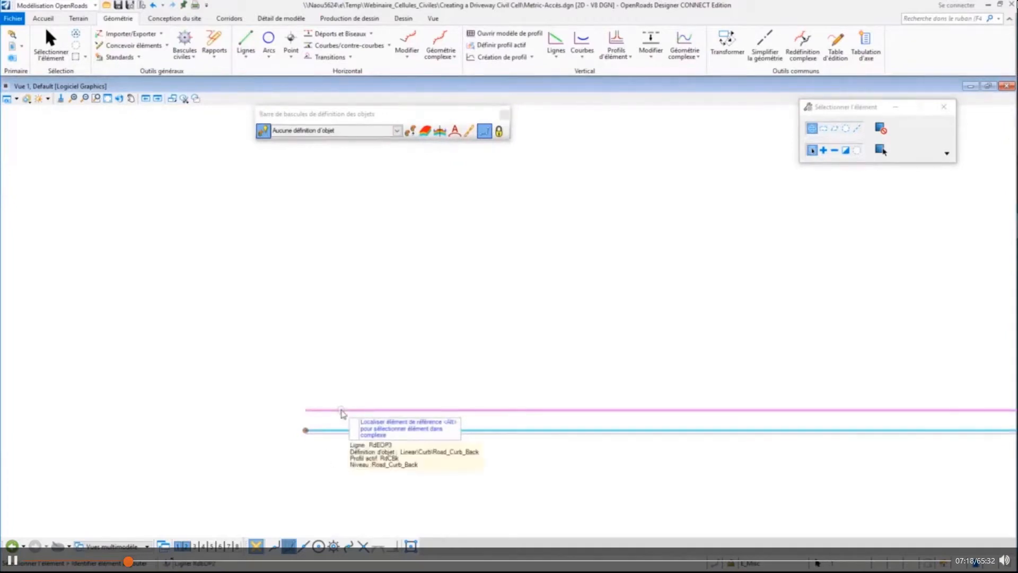
left_click(342, 411)
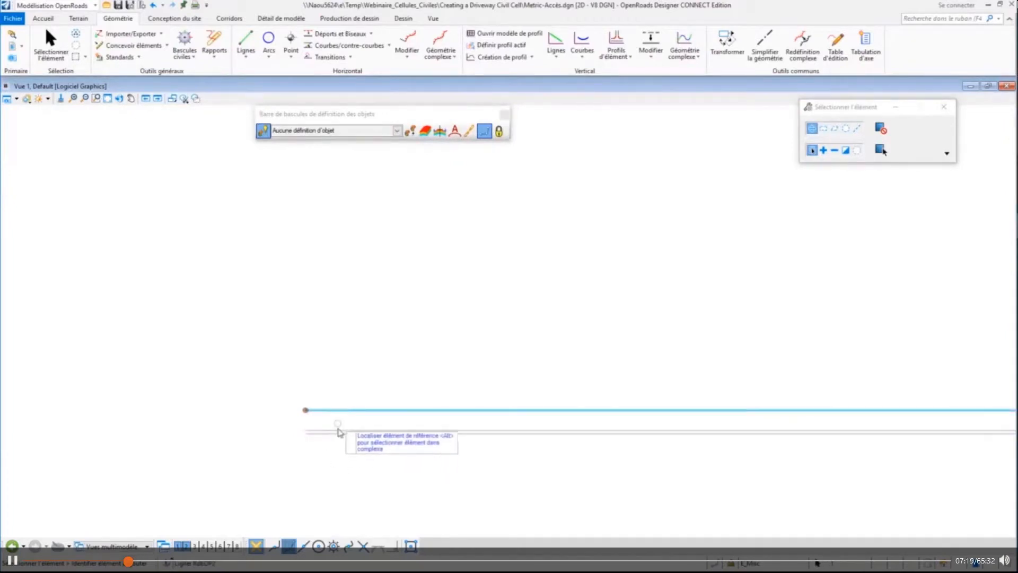
left_click(239, 397)
scroll(242, 400, "down", 4)
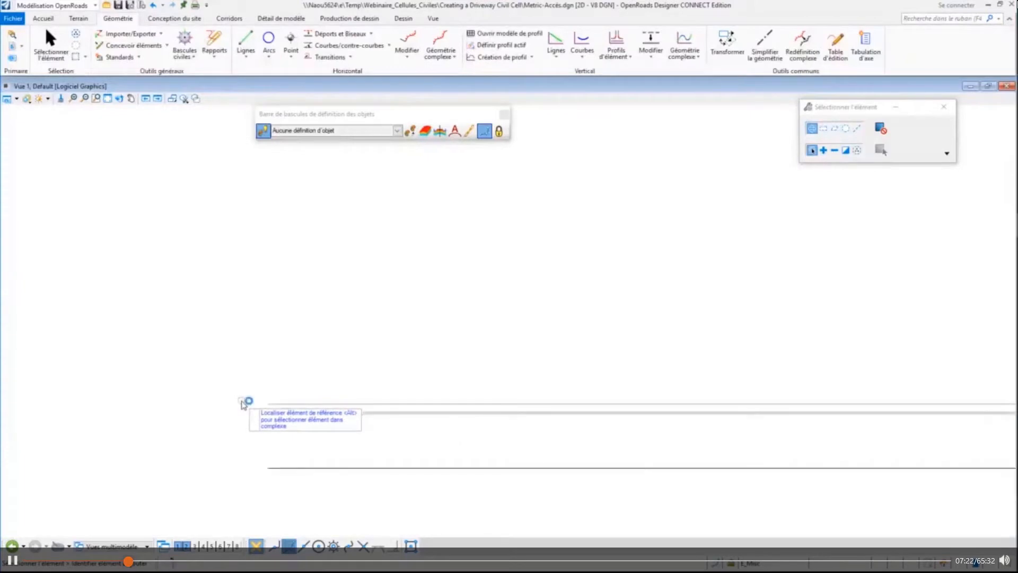
middle_click_drag(461, 254, 358, 307)
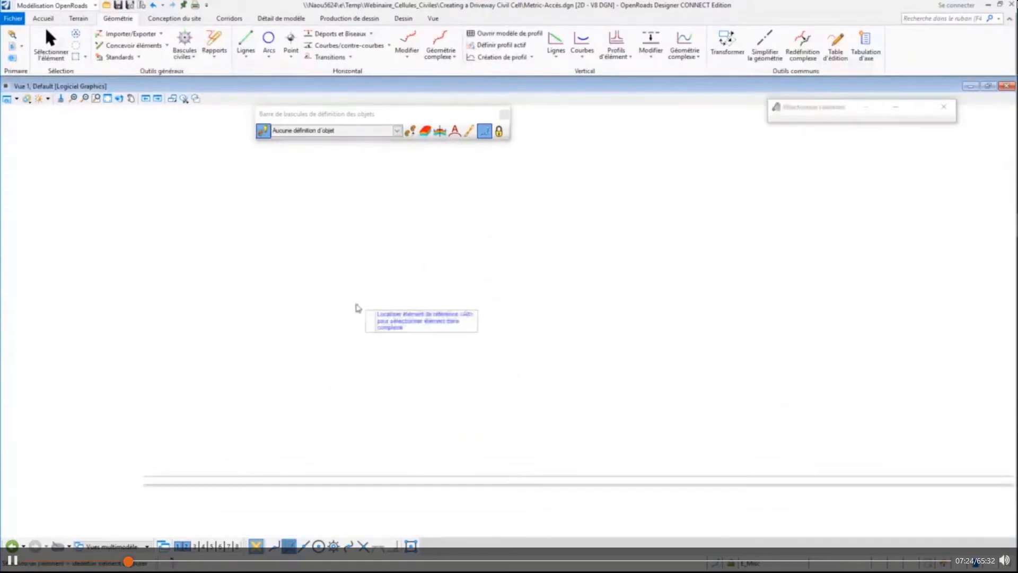
scroll(355, 312, "down", 2)
middle_click_drag(500, 239, 317, 352)
scroll(319, 351, "down", 2)
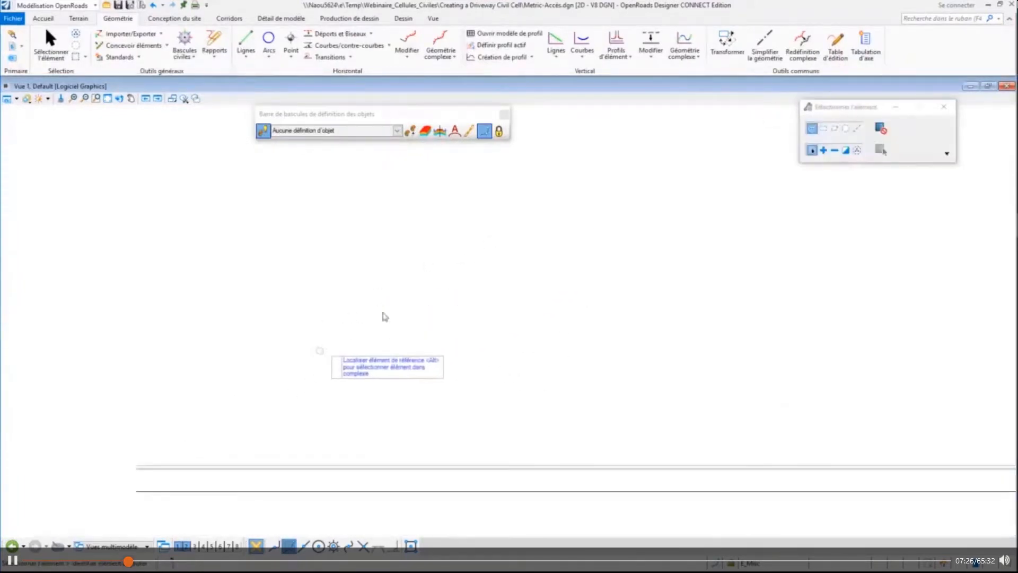
scroll(353, 345, "down", 1)
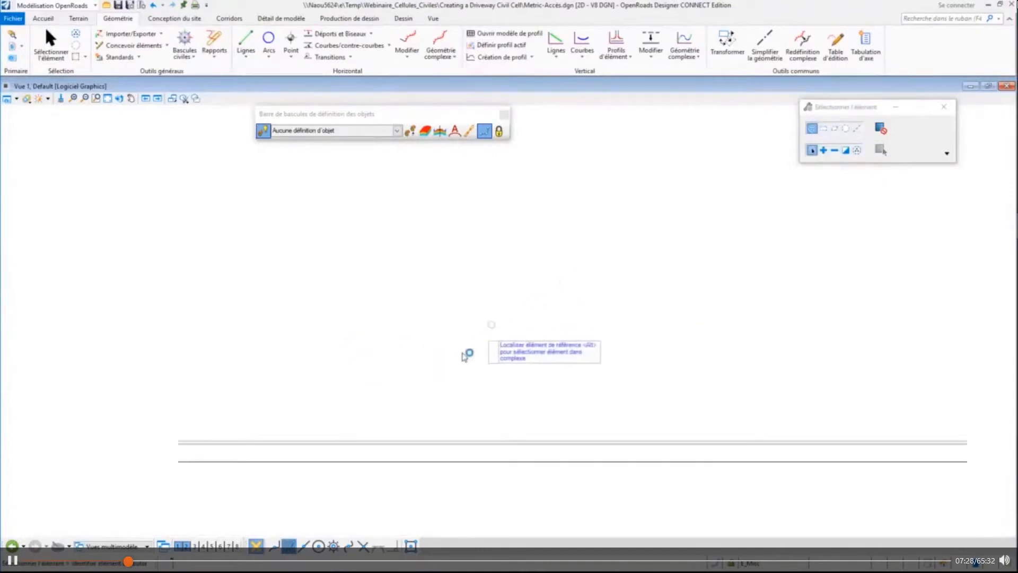
scroll(457, 381, "down", 2)
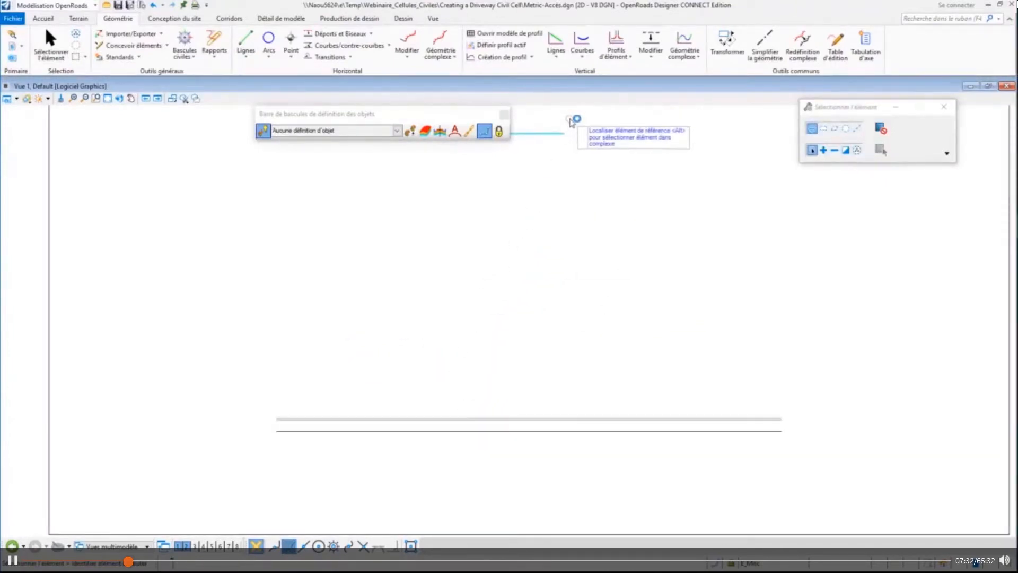
Step: Show the 2D and 3D views side by side and review the element profile commands, including Profil par altitude constante
left_click(570, 124)
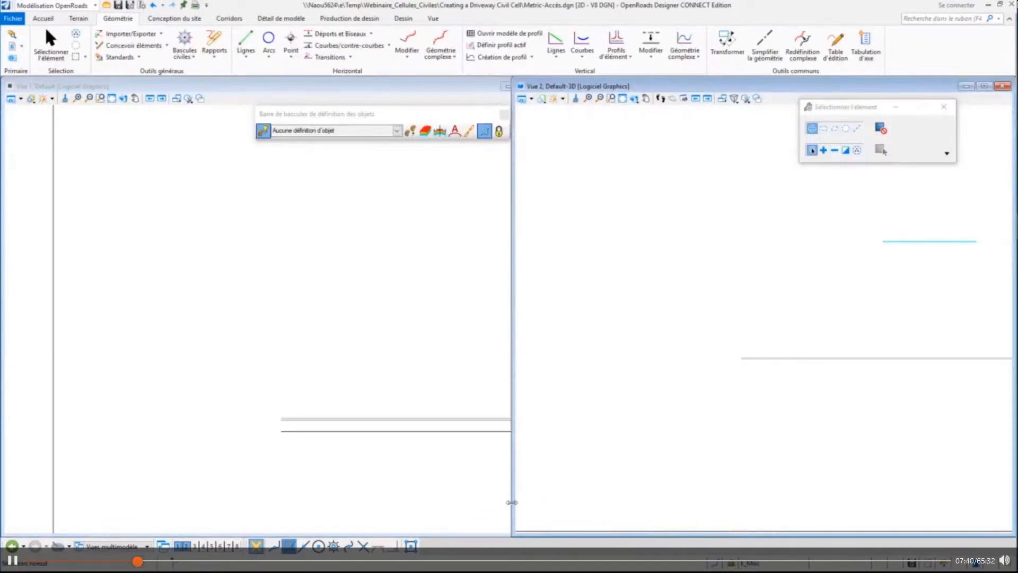
left_click_drag(511, 501, 558, 499)
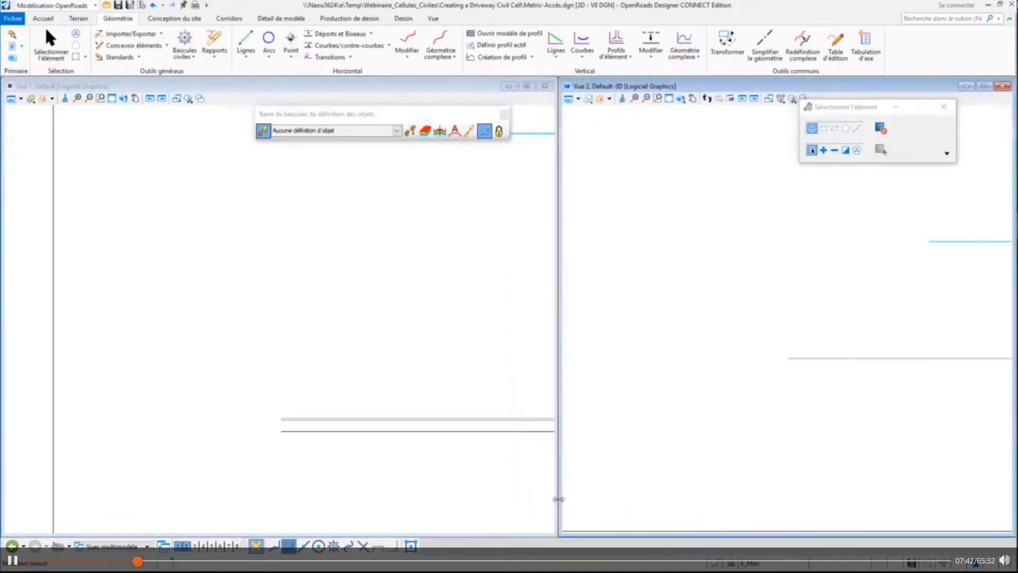
left_click(459, 318)
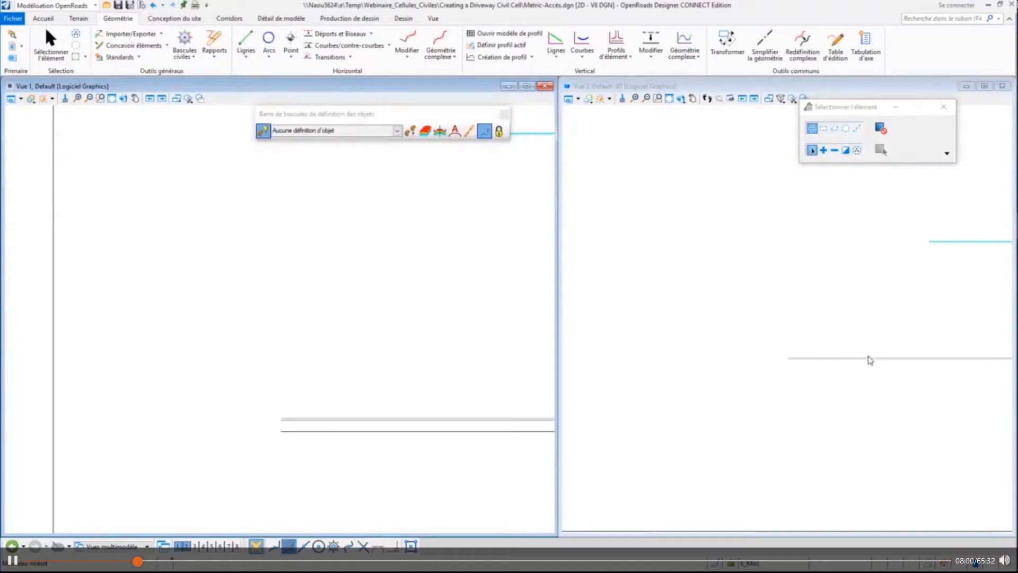
left_click(850, 373)
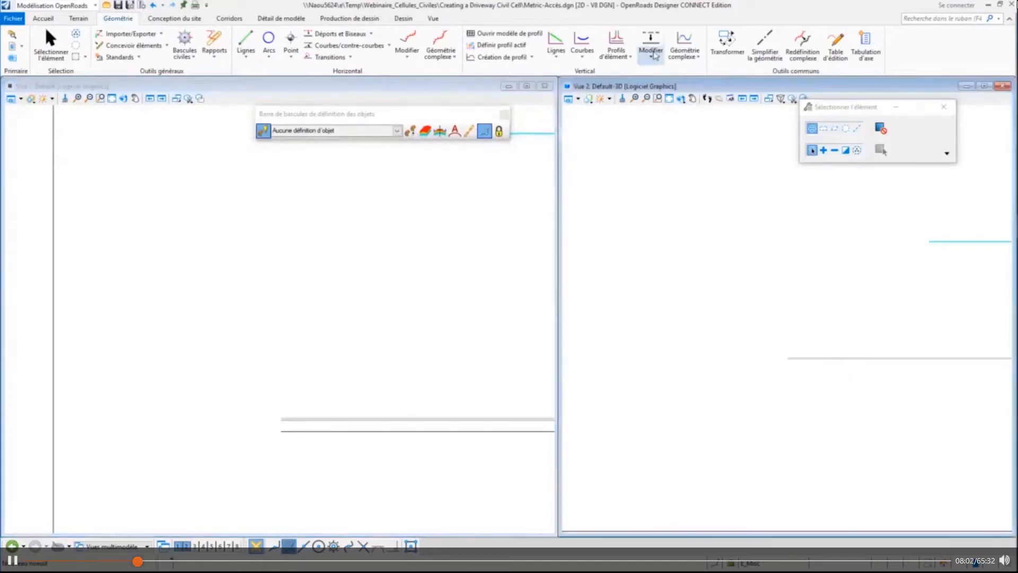
left_click(653, 56)
left_click(616, 54)
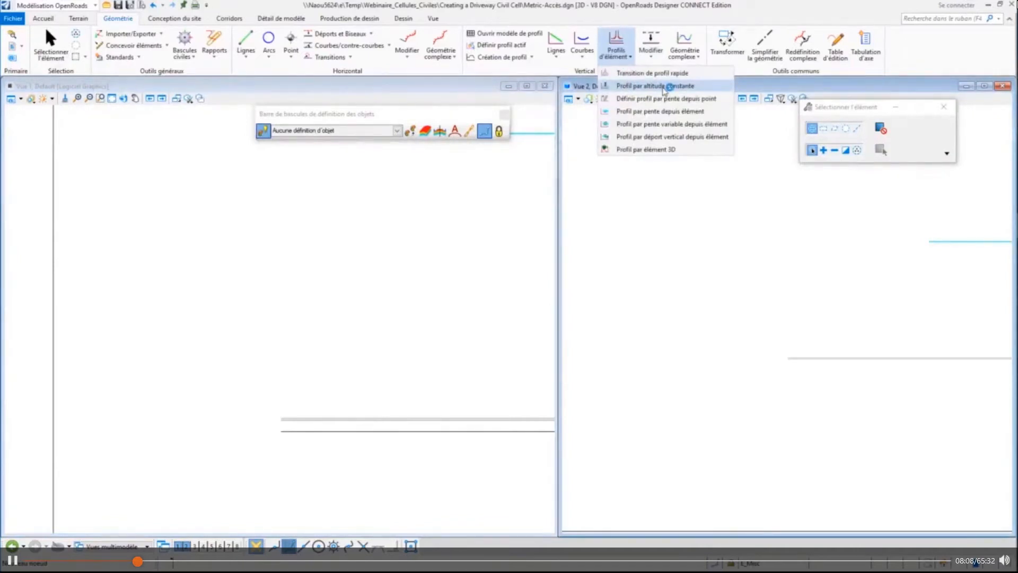
left_click(664, 87)
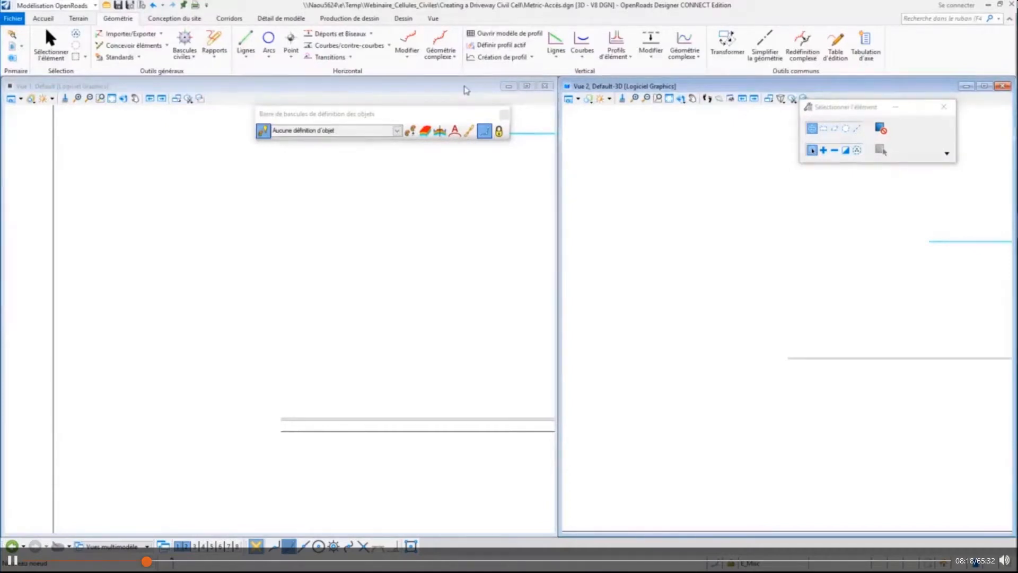
Step: Maximize the 2D view and set the active feature definition to Road_EdgeOfPavement by matching the short upper line
left_click(238, 277)
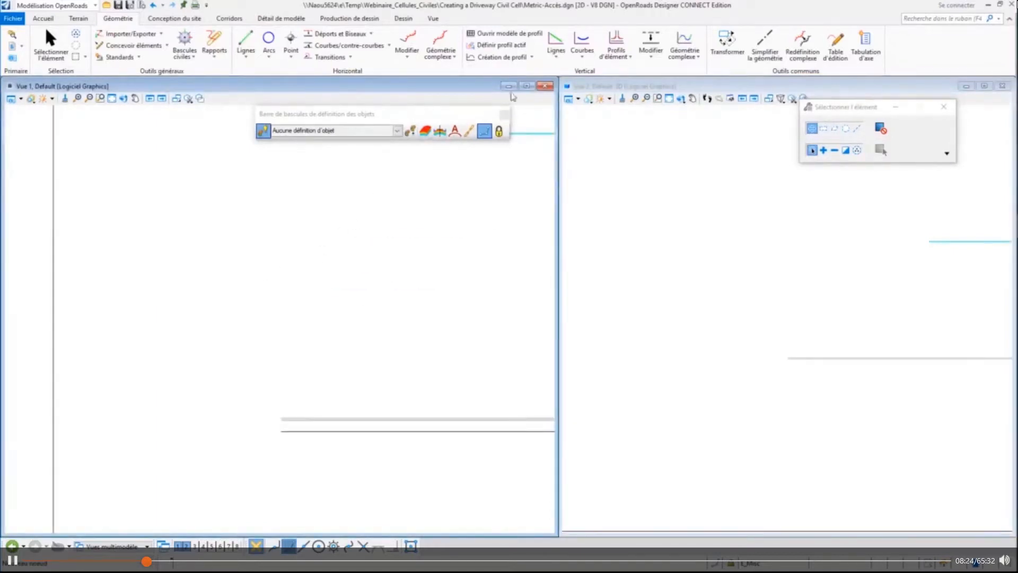
left_click(527, 86)
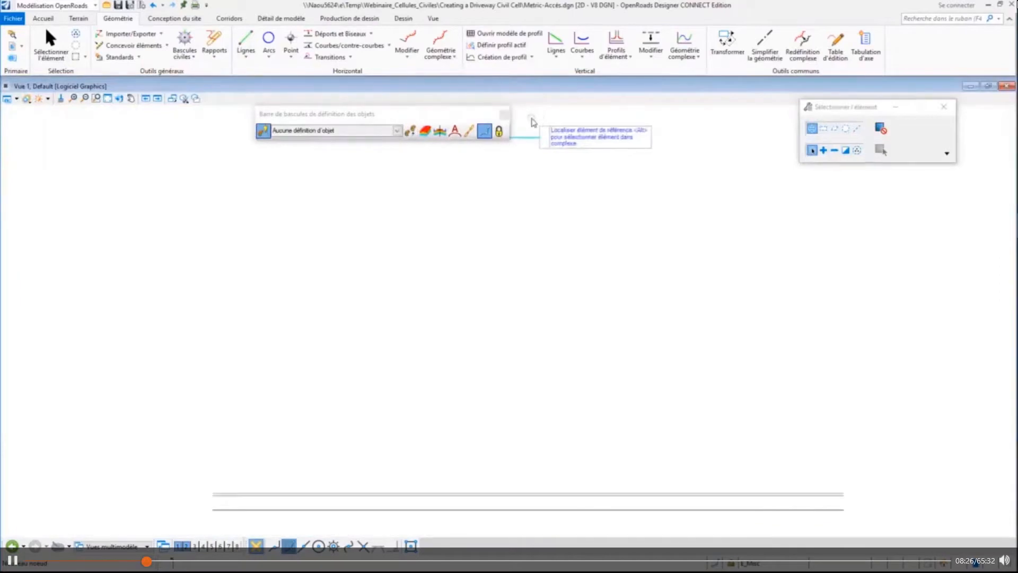
left_click_drag(380, 116, 268, 115)
left_click(300, 132)
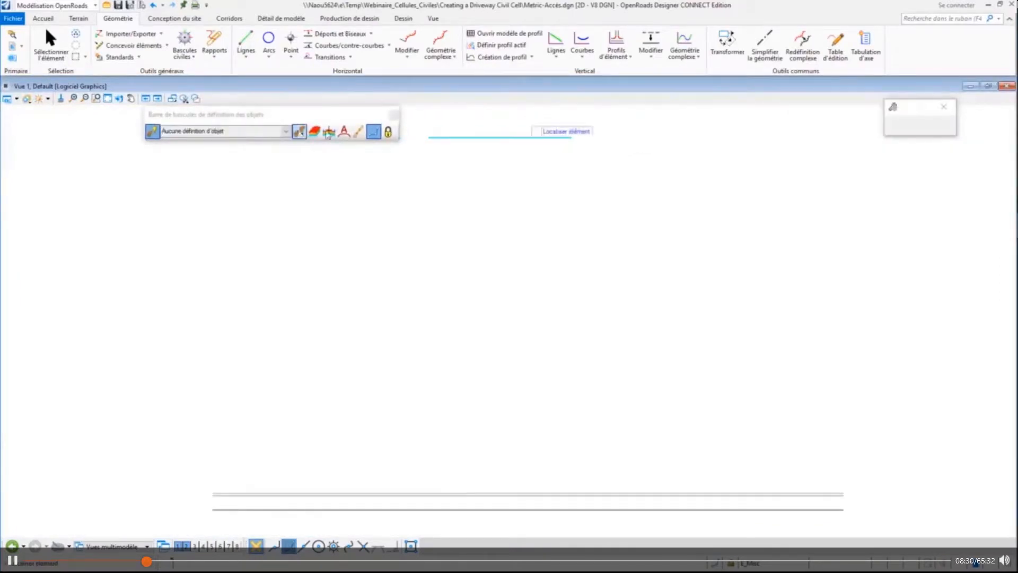
left_click(439, 137)
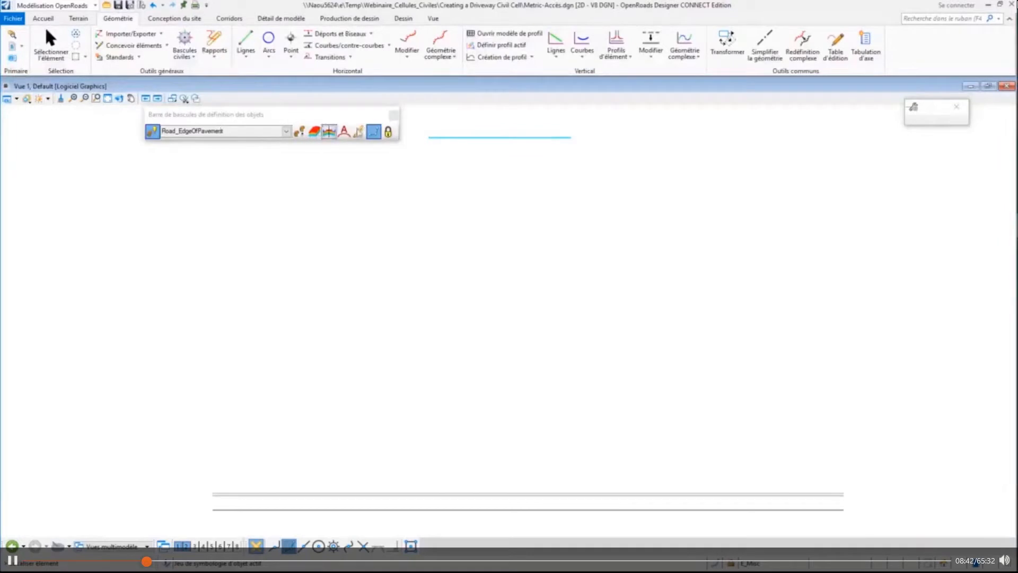
left_click(366, 118)
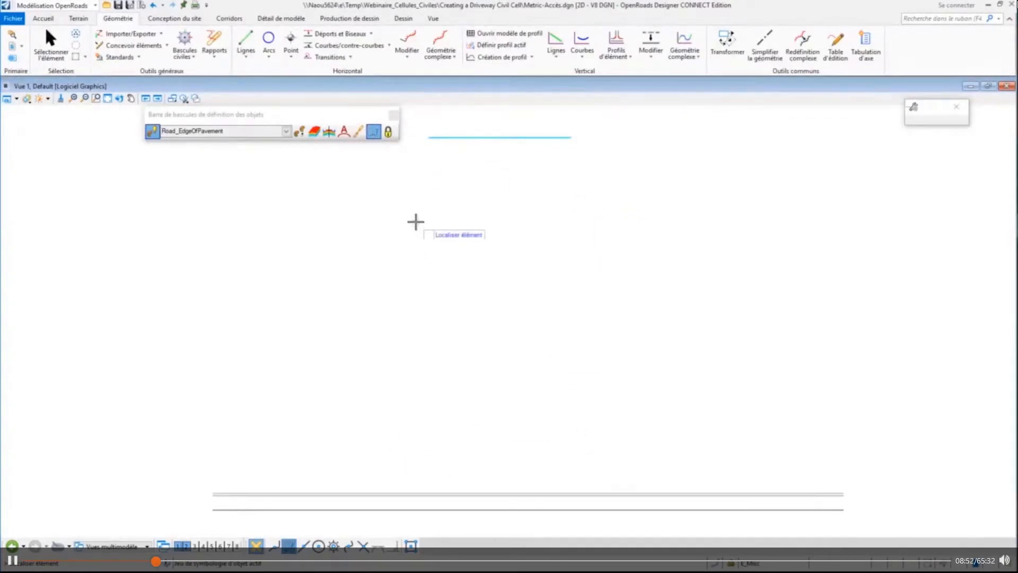
key("Escape")
key("Escape")
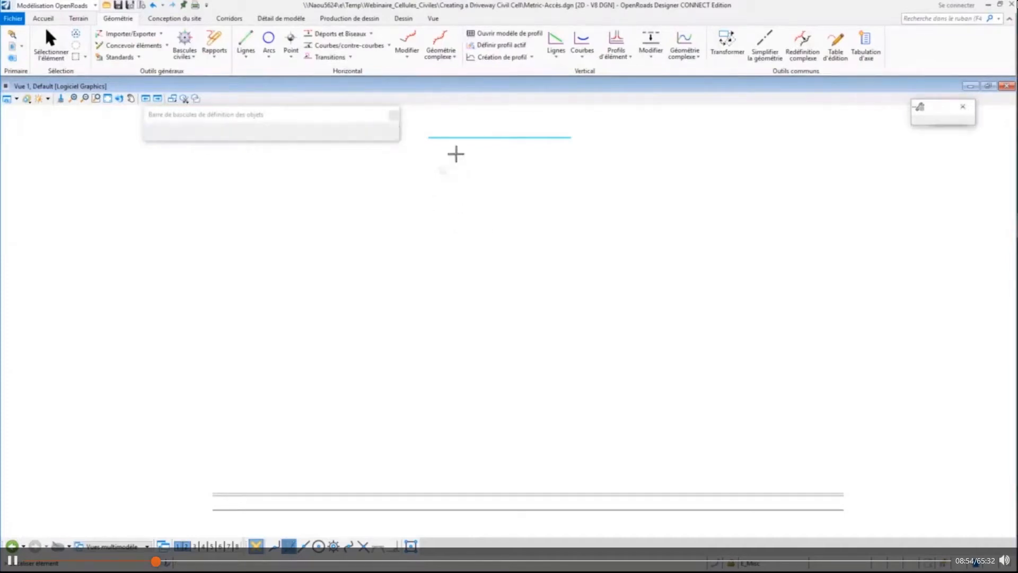
Step: Offset the entire short upper edge-of-pavement line by 0.05 m toward the road with Déport simple d'élément entier, without mirroring
left_click(463, 141)
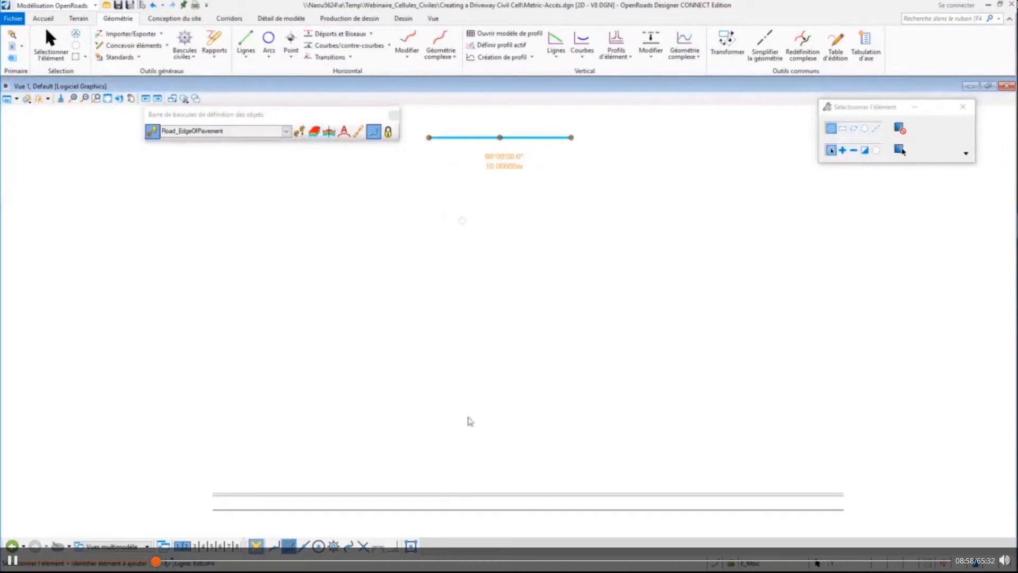
left_click(483, 265)
scroll(482, 127, "up", 4)
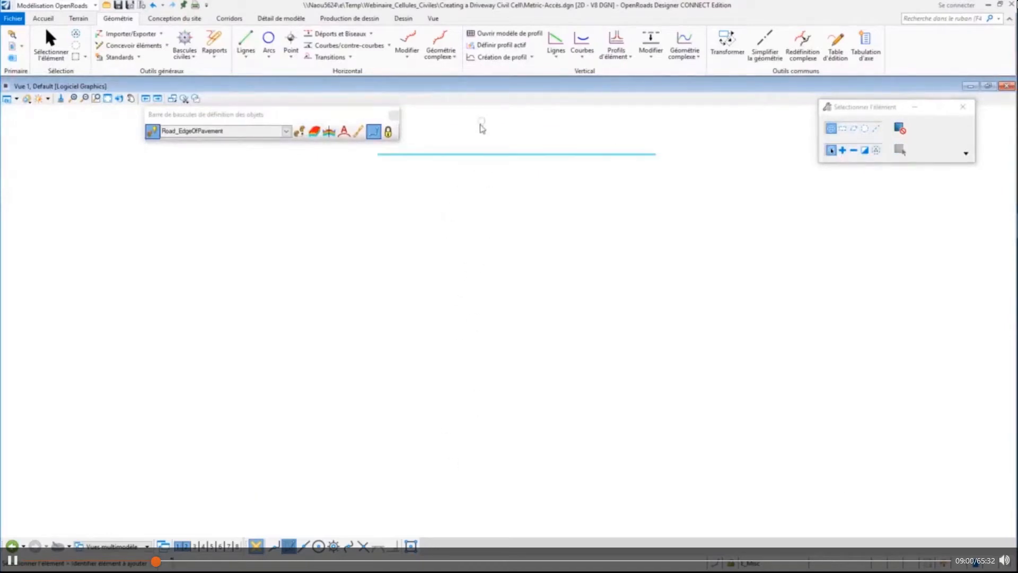
left_click(370, 33)
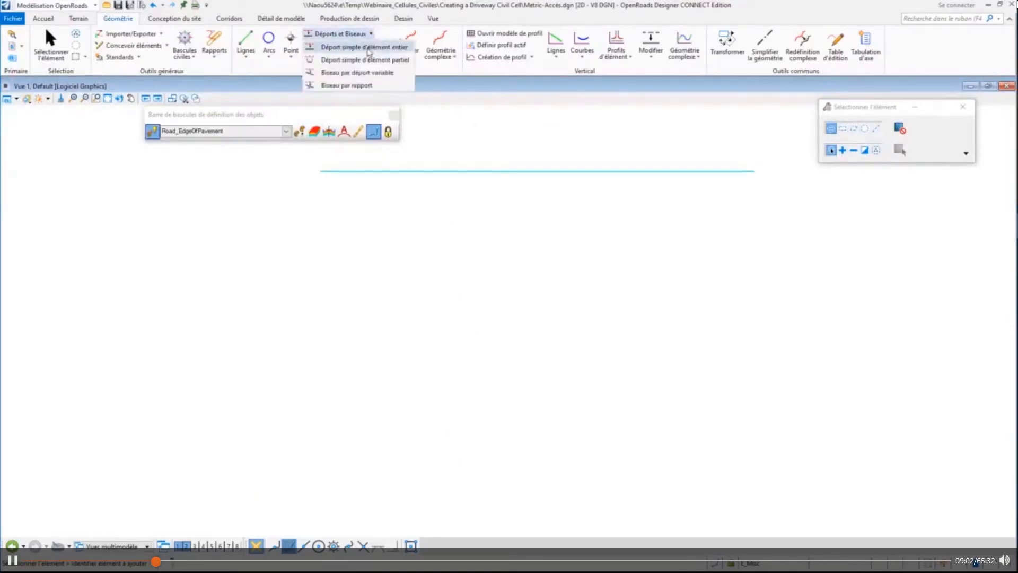
left_click(368, 49)
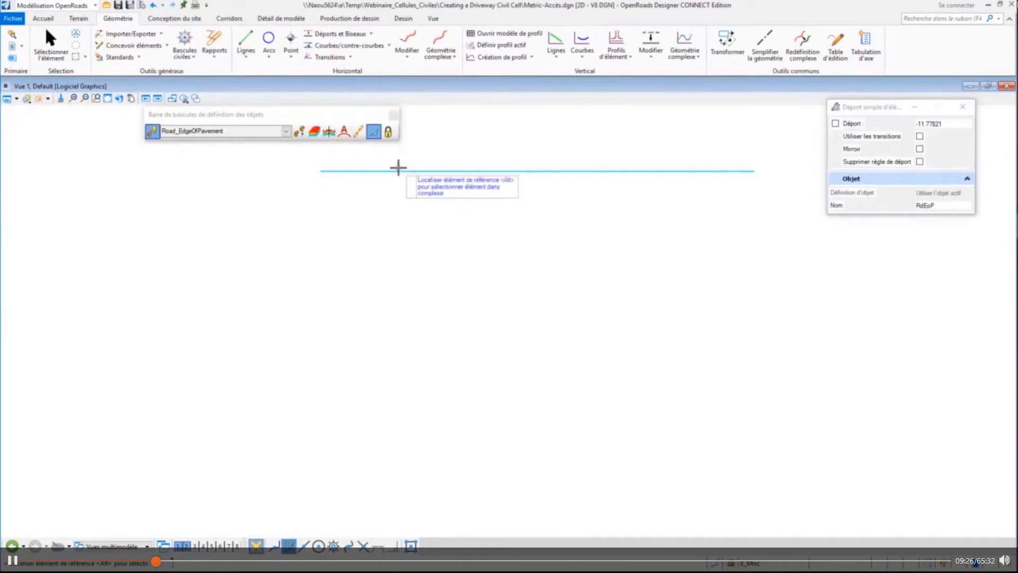
left_click(398, 169)
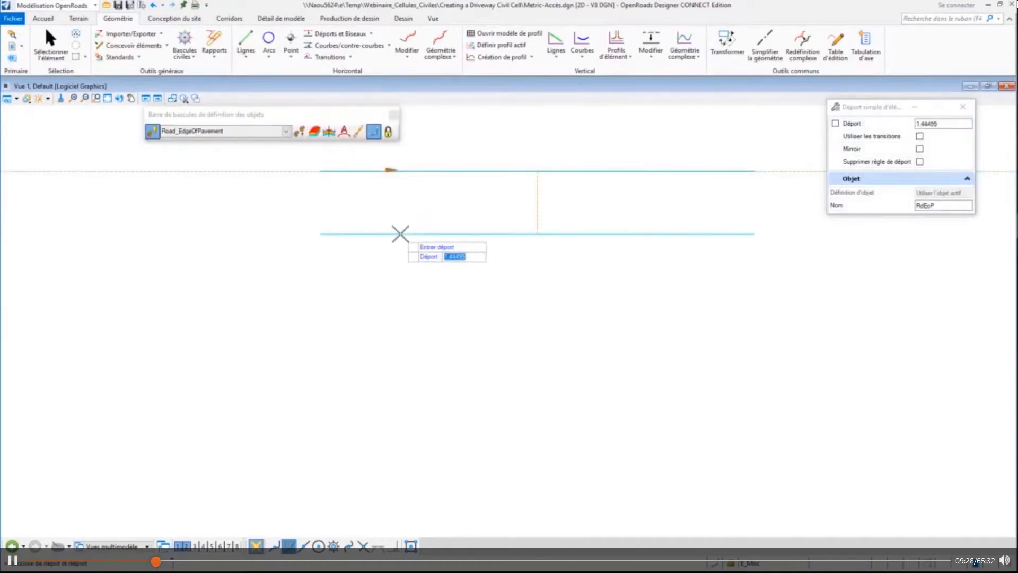
type("0.05")
key("Return")
left_click(400, 233)
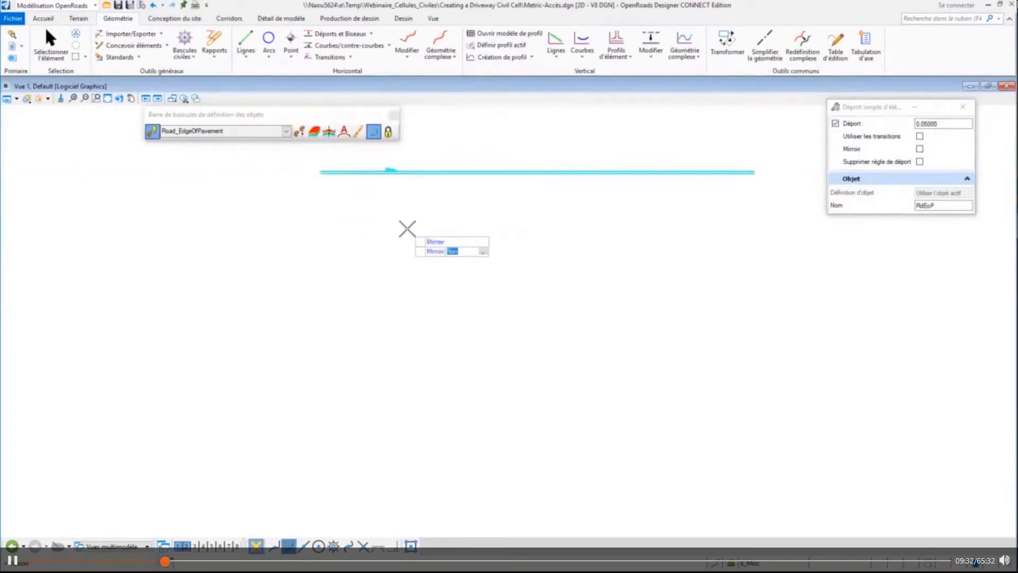
left_click(408, 228)
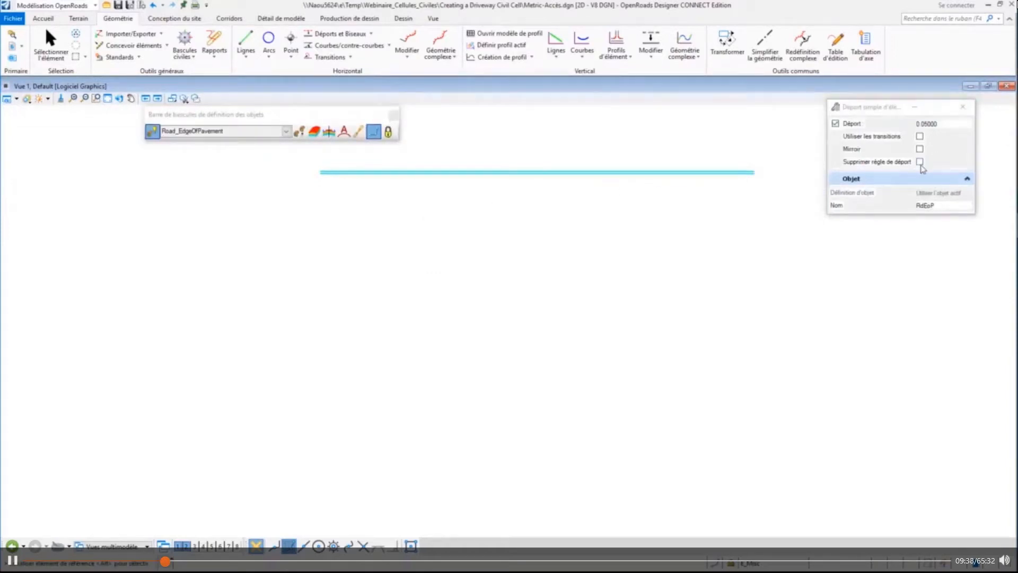
right_click(676, 203)
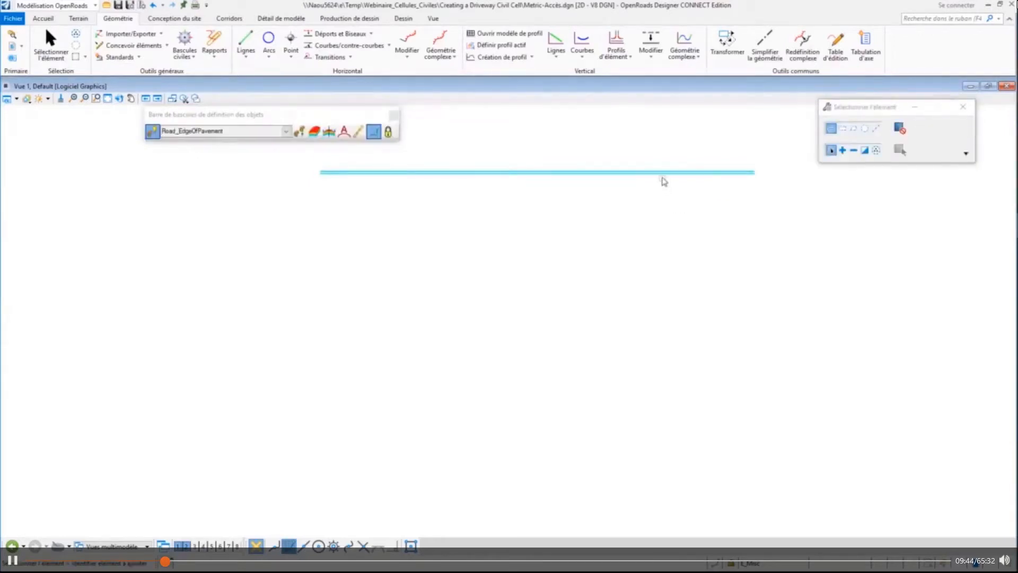
Step: Inspect the offset line's dimension rules and its spacing from the original edge-of-pavement line
left_click(663, 181)
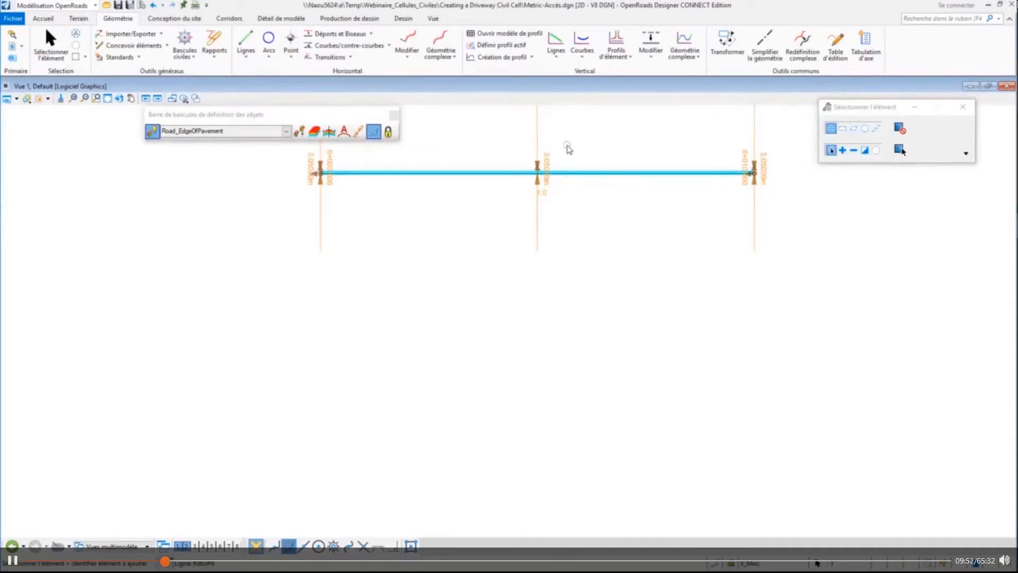
scroll(569, 151, "up", 4)
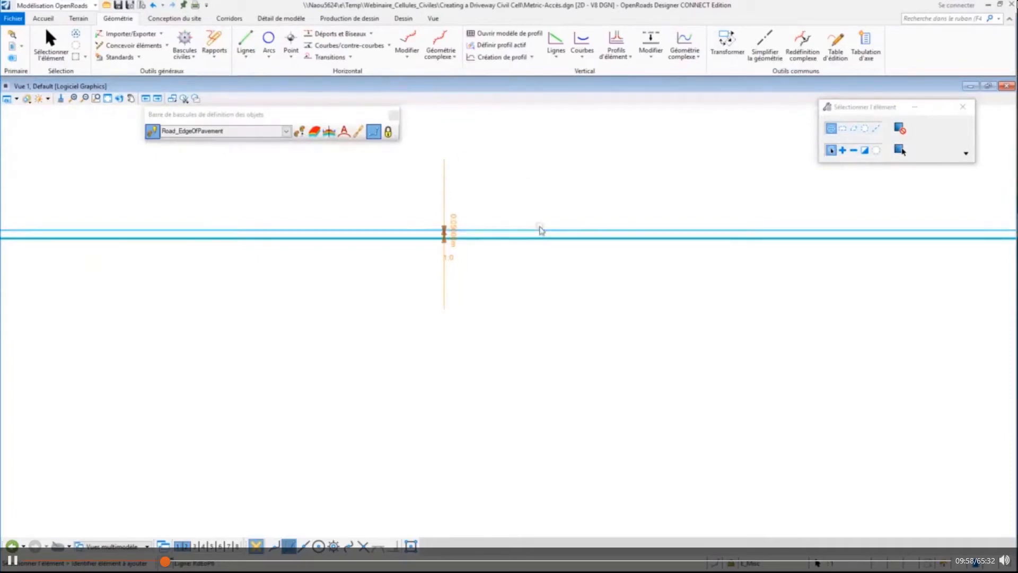
mouse_move(541, 233)
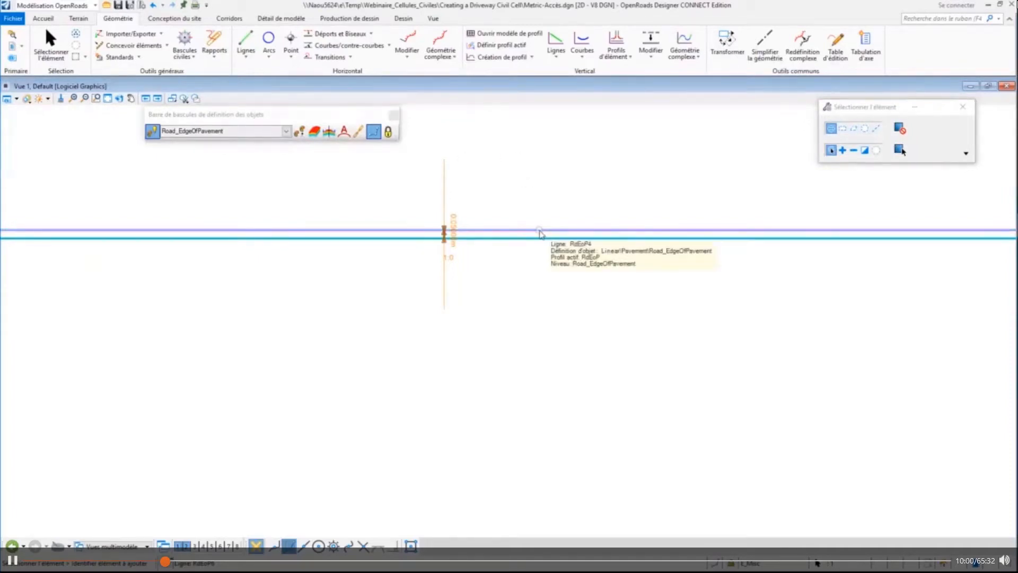
left_click(550, 275)
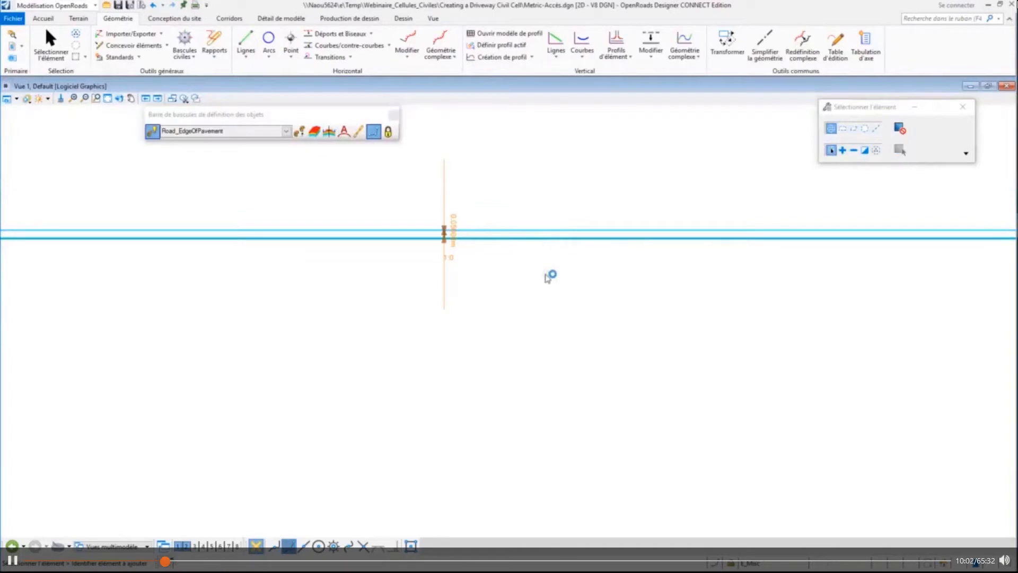
left_click(552, 246)
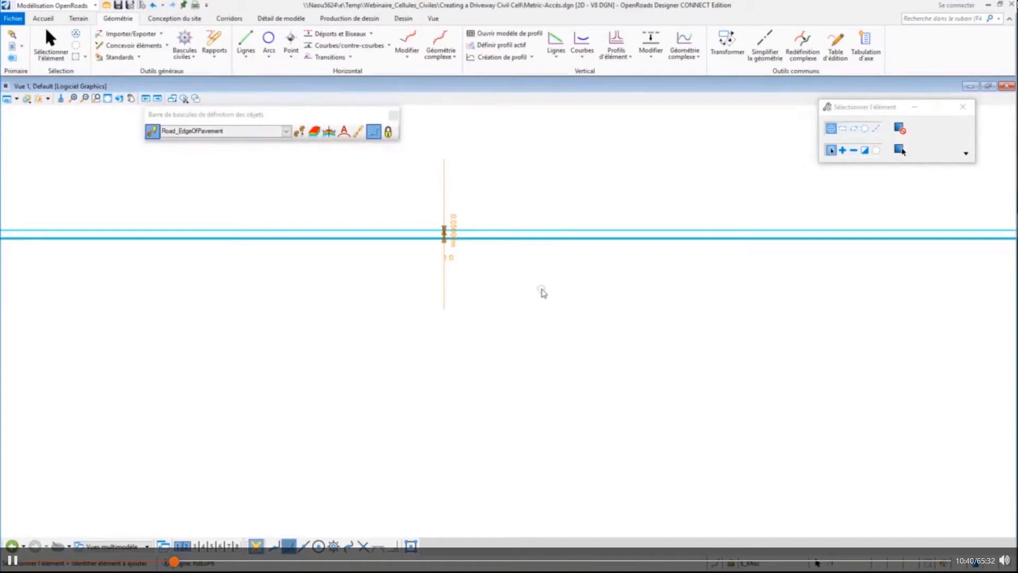
scroll(318, 307, "down", 5)
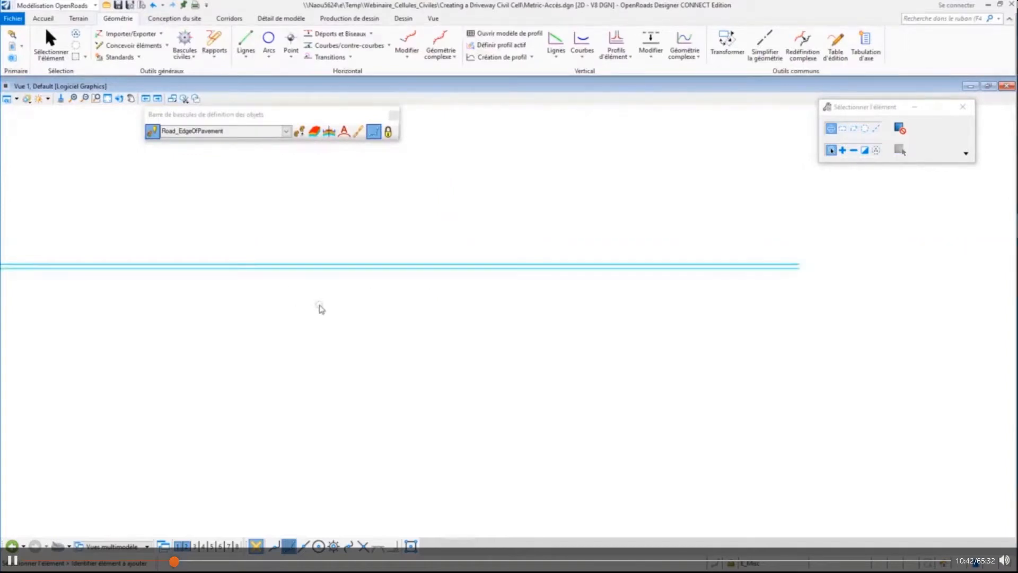
Step: Start a Ligne depuis élément line at the right endpoint of the lower offset line, with 0 offset, 90° skew and 0 start distance
scroll(356, 308, "down", 1)
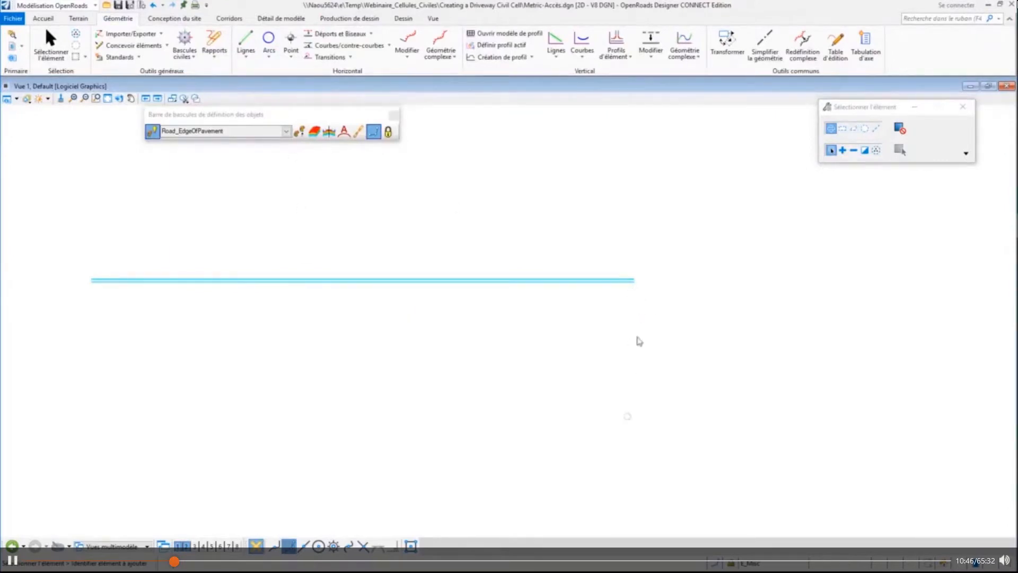
left_click(246, 45)
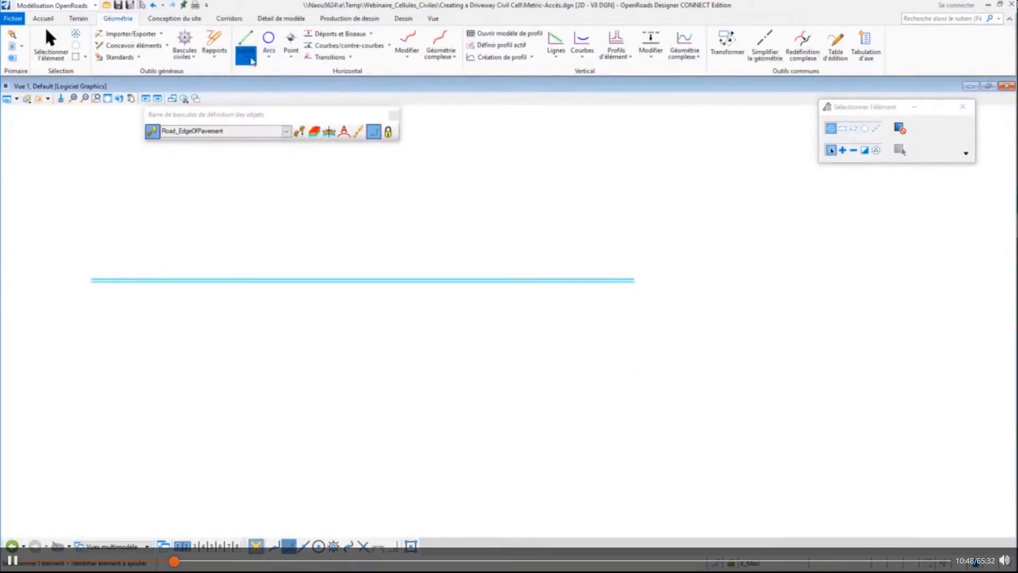
mouse_move(297, 111)
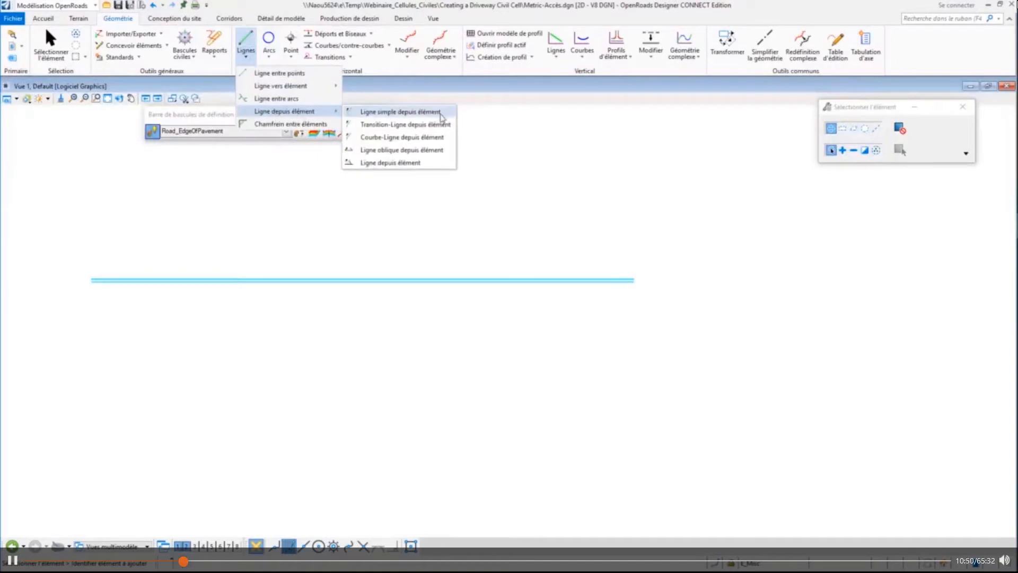
left_click(406, 163)
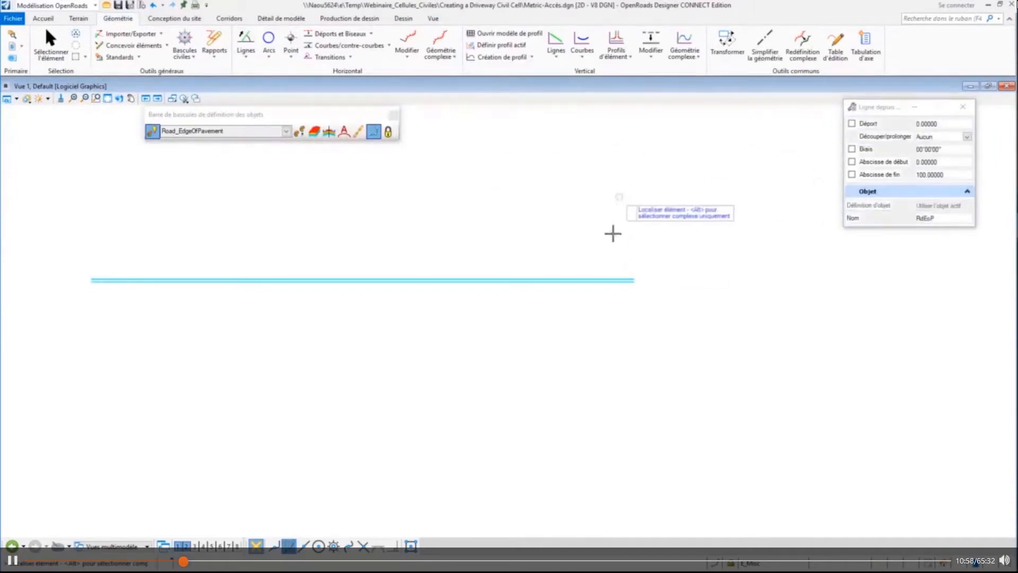
scroll(669, 279, "up", 3)
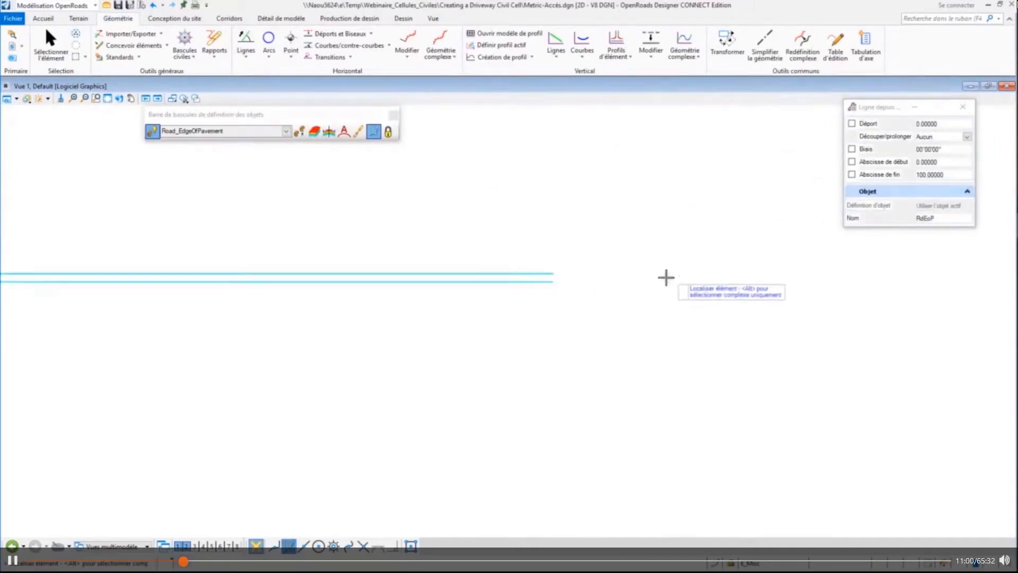
left_click(494, 285)
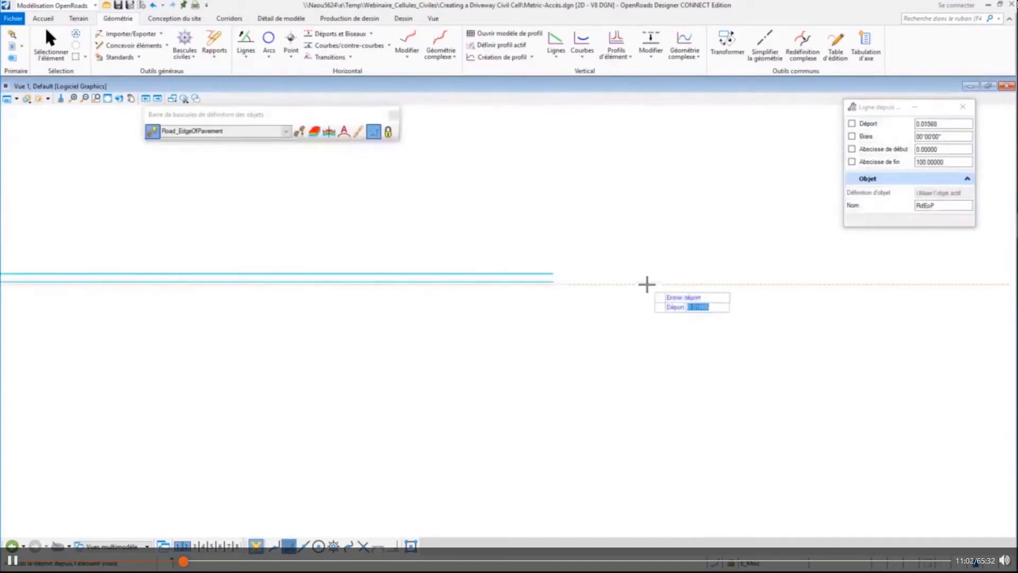
key("Return")
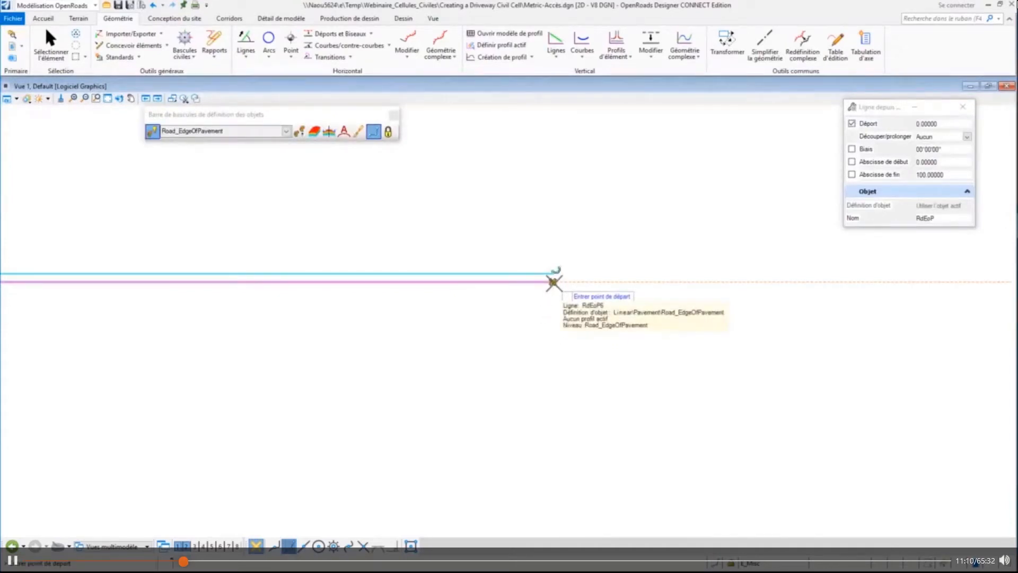
left_click(562, 296)
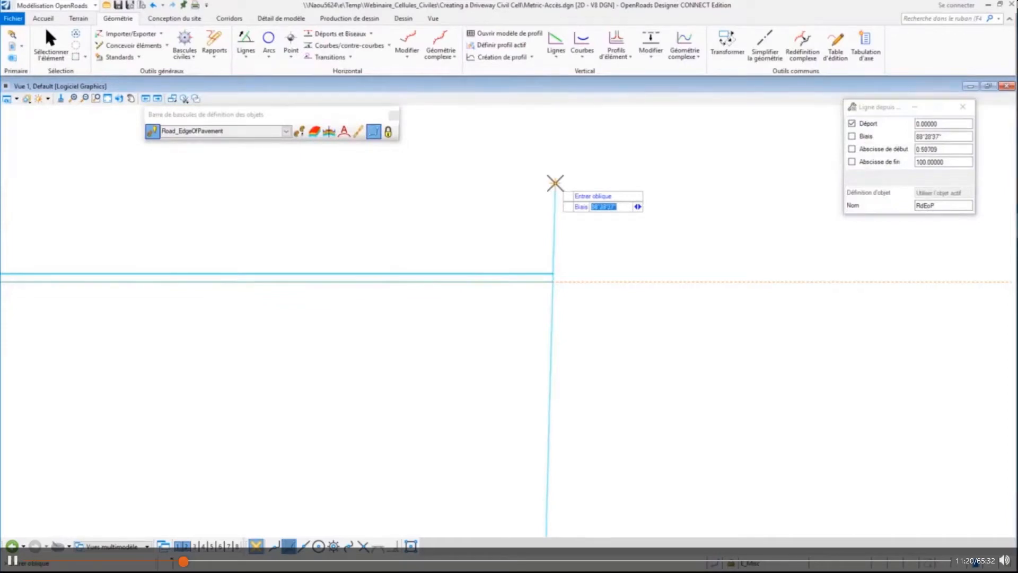
key("Return")
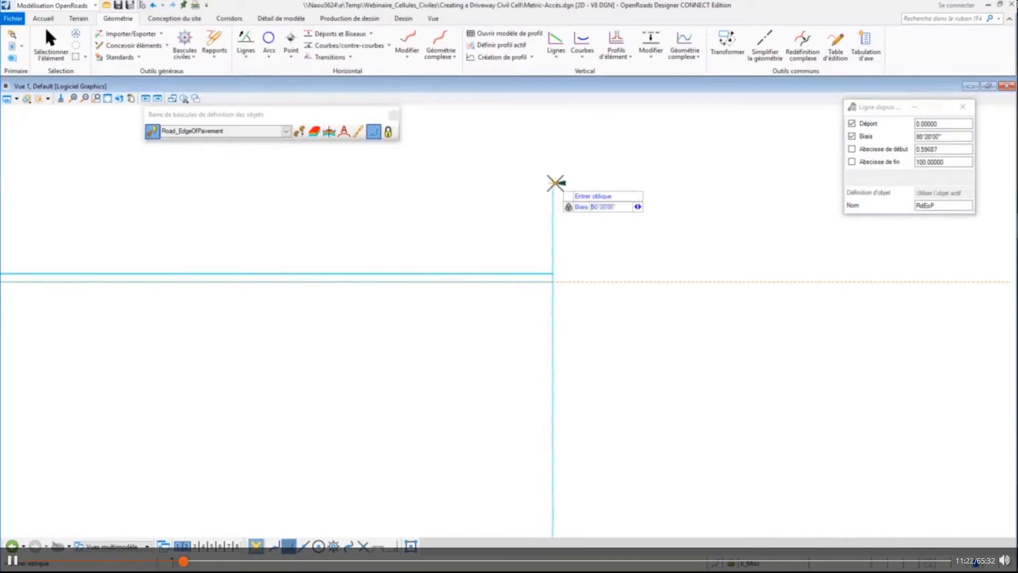
key("Right")
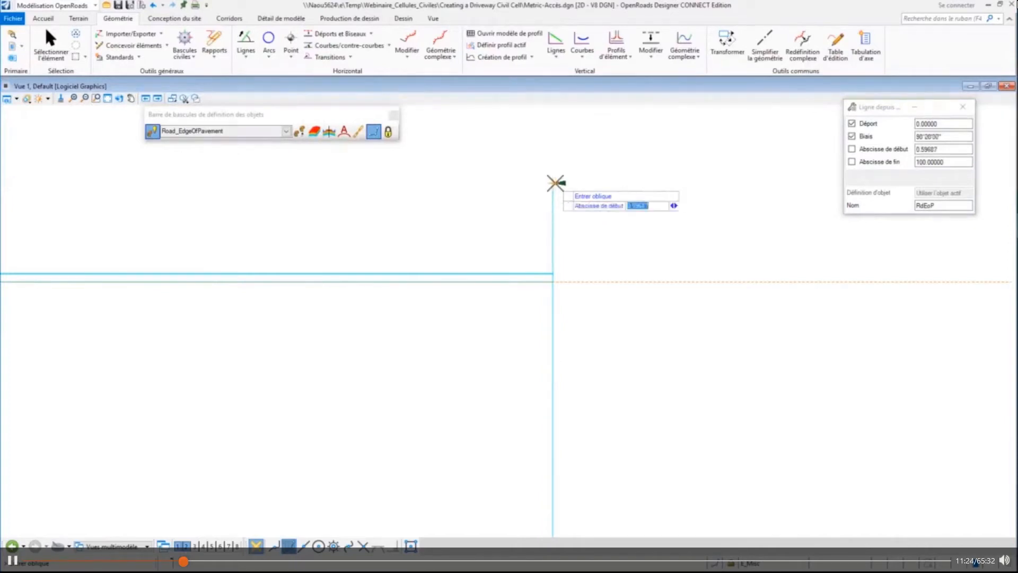
type("0")
key("Return")
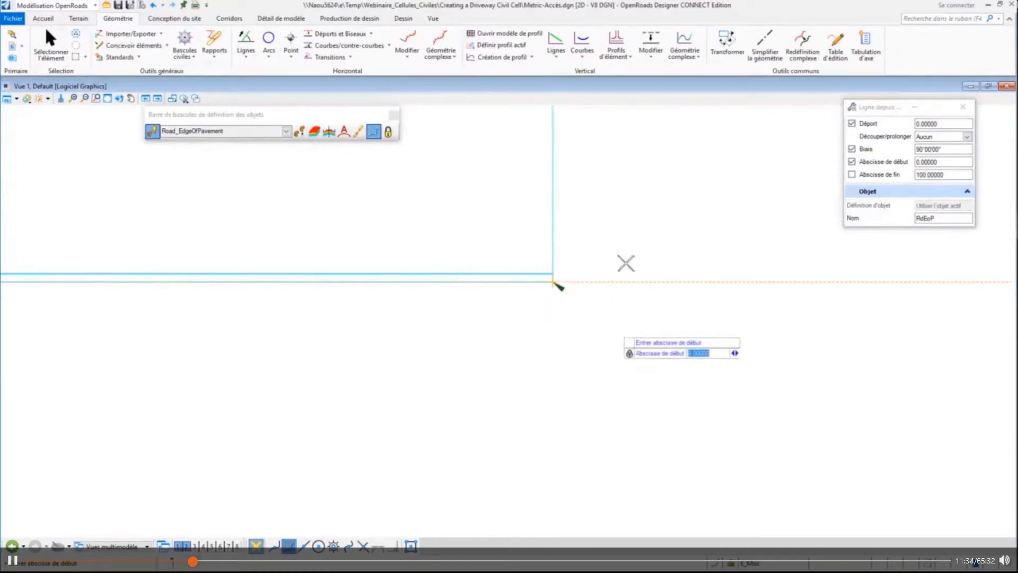
Step: End the perpendicular line just beyond the road's lower line, about 28.66 m long, with Découper/prolonger set to Aucun
left_click(578, 190)
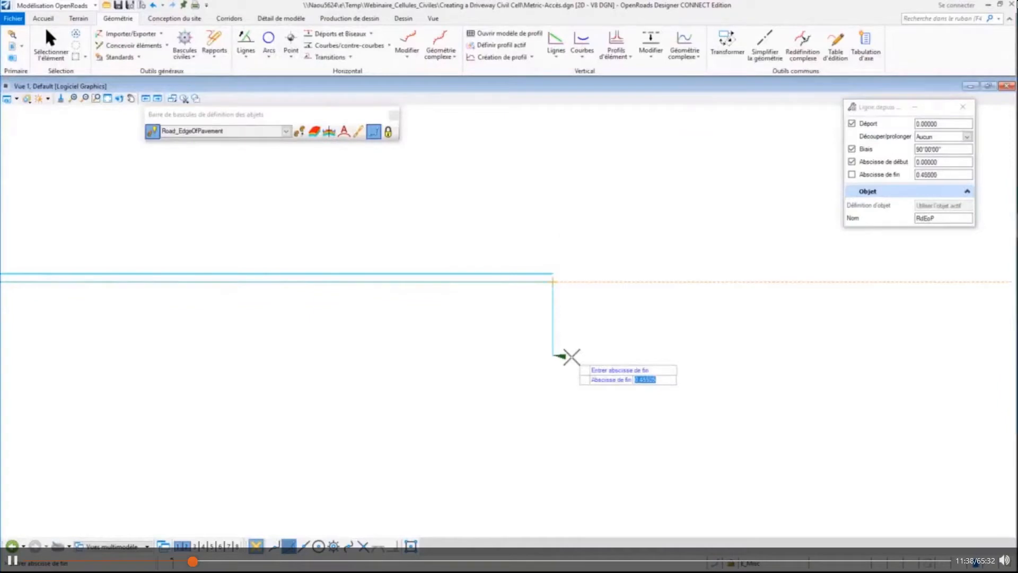
scroll(538, 214, "down", 6)
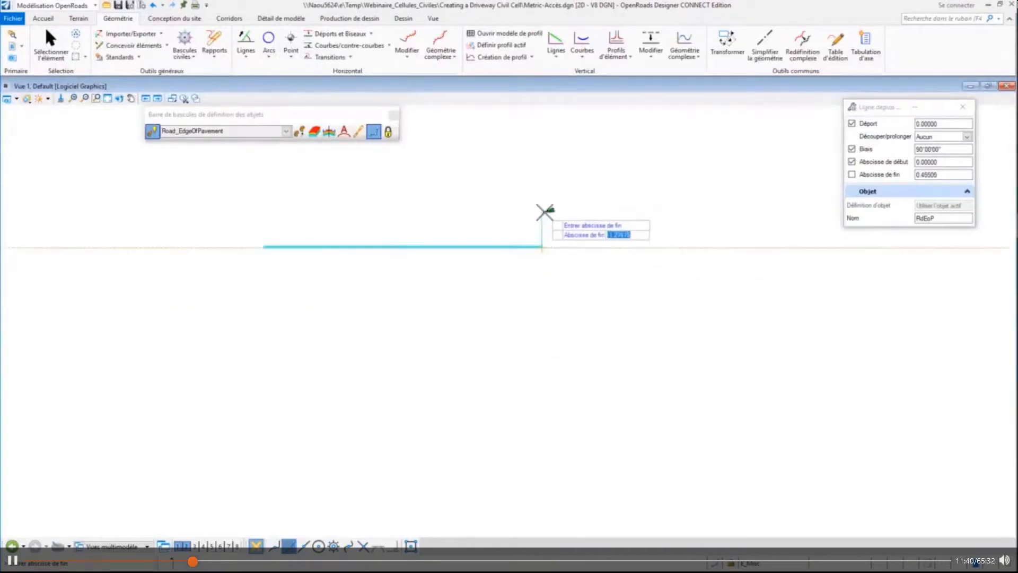
scroll(544, 213, "down", 5)
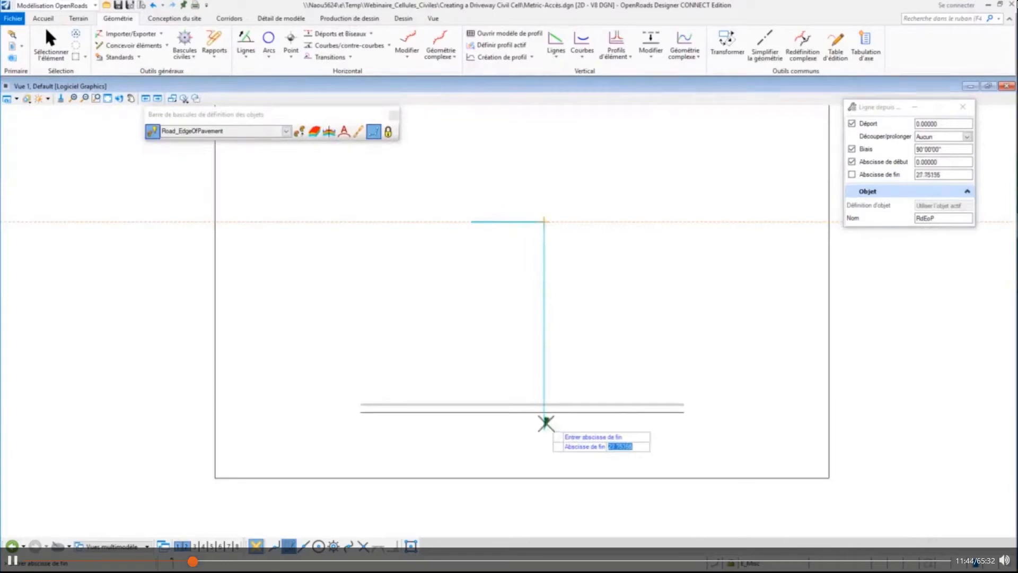
scroll(547, 423, "up", 1)
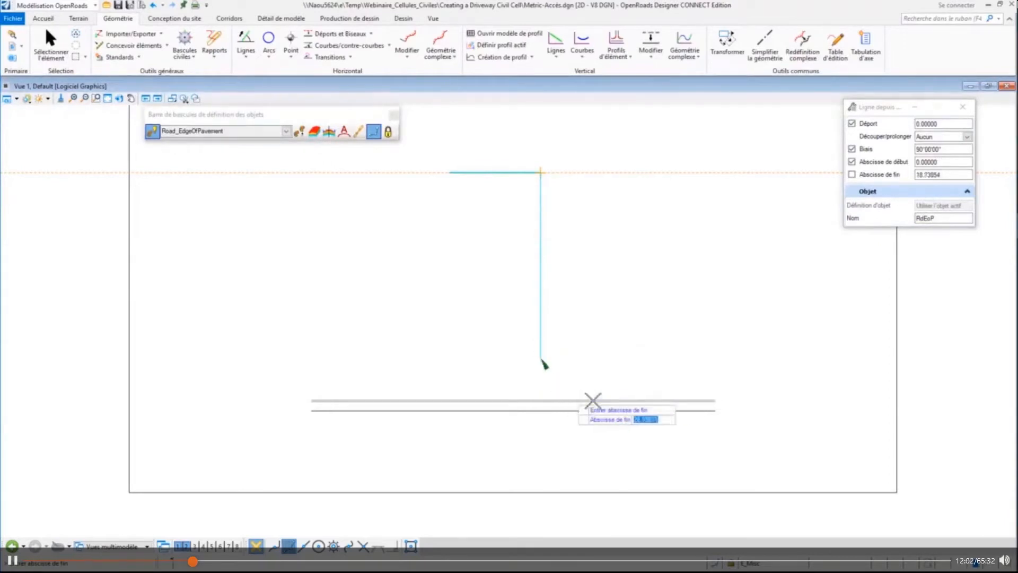
left_click(550, 432)
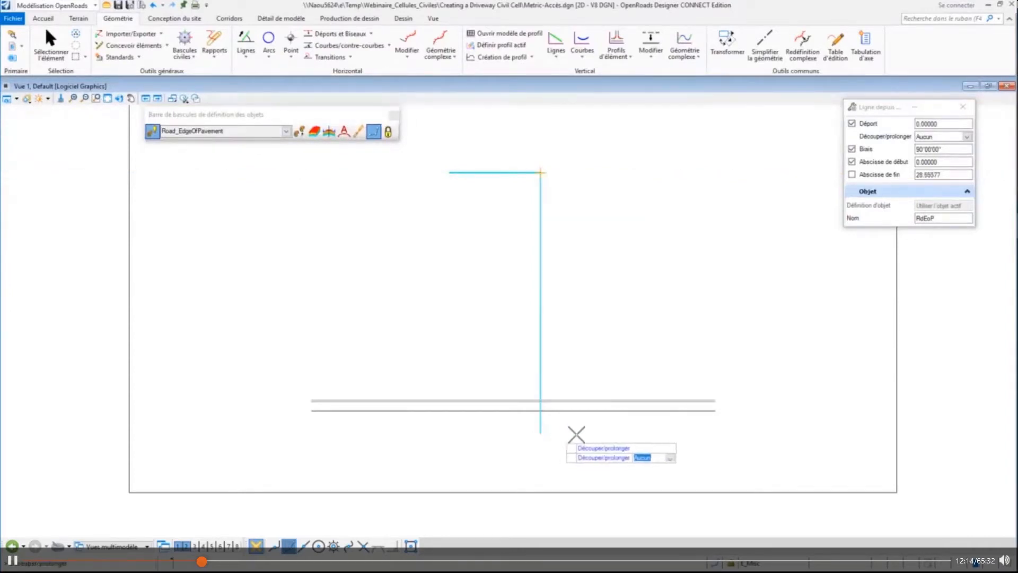
left_click(576, 434)
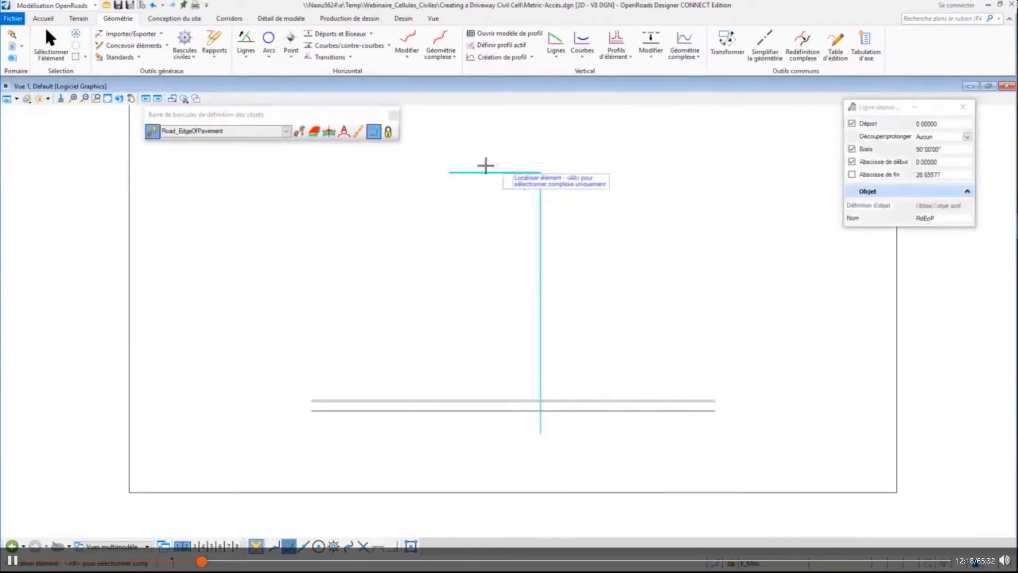
Step: Draw a second 90° line from the offset line's left endpoint to just beyond the road, about 28.35 m long, without trimming
scroll(478, 167, "up", 5)
scroll(375, 190, "up", 2)
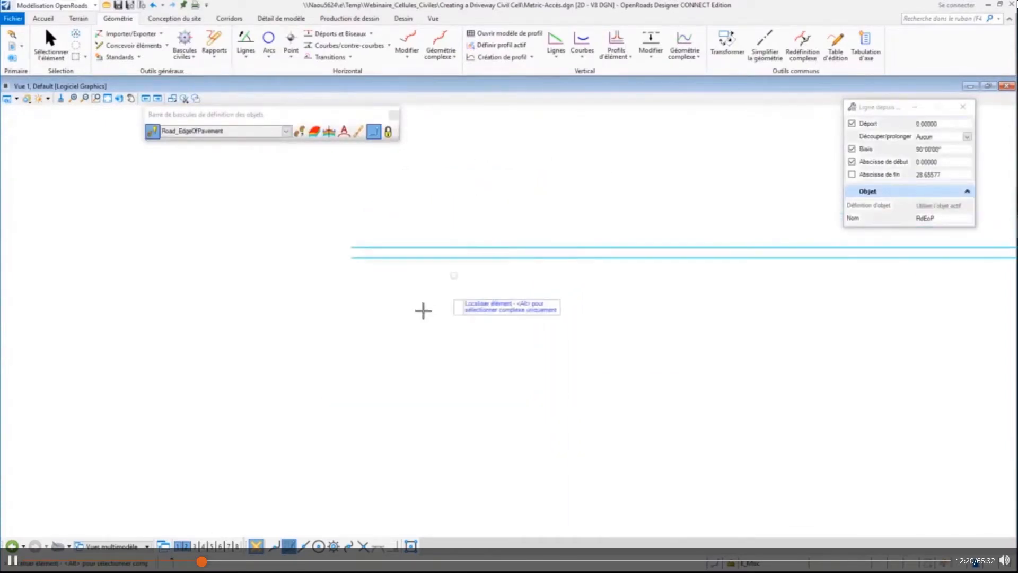
left_click(377, 257)
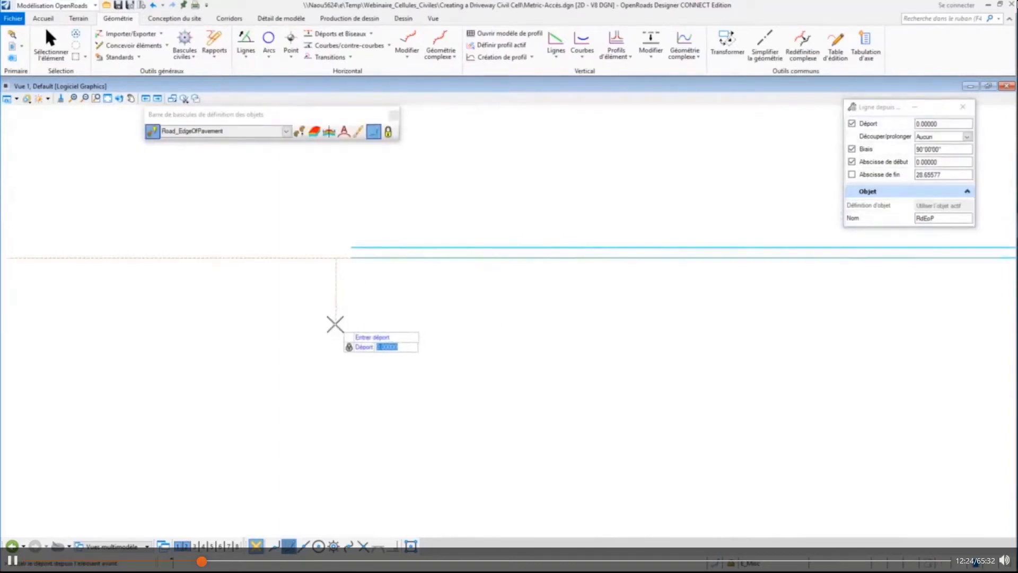
left_click(335, 324)
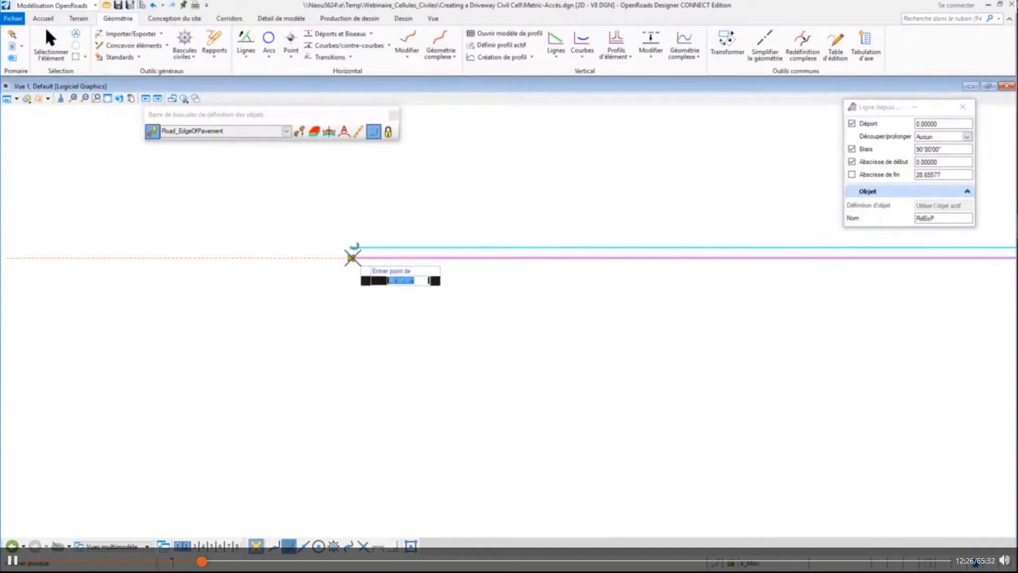
left_click(351, 258)
left_click(336, 180)
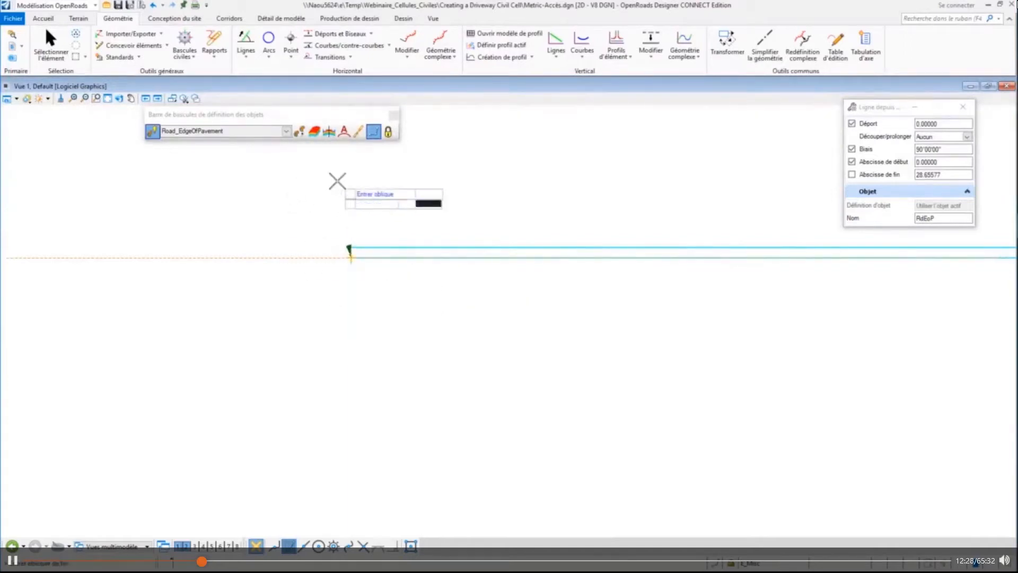
scroll(399, 204, "down", 1)
scroll(395, 200, "down", 5)
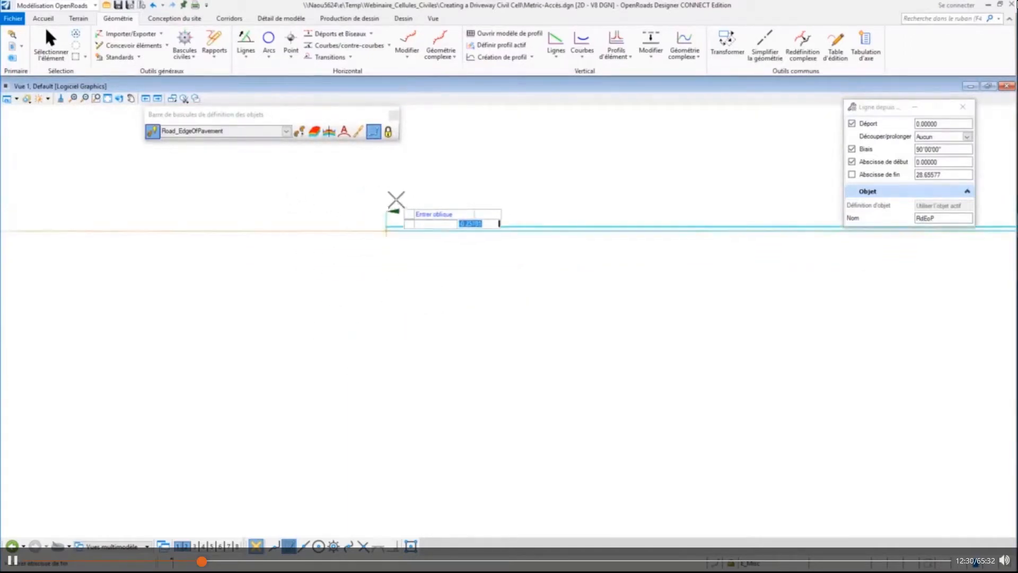
scroll(394, 200, "down", 5)
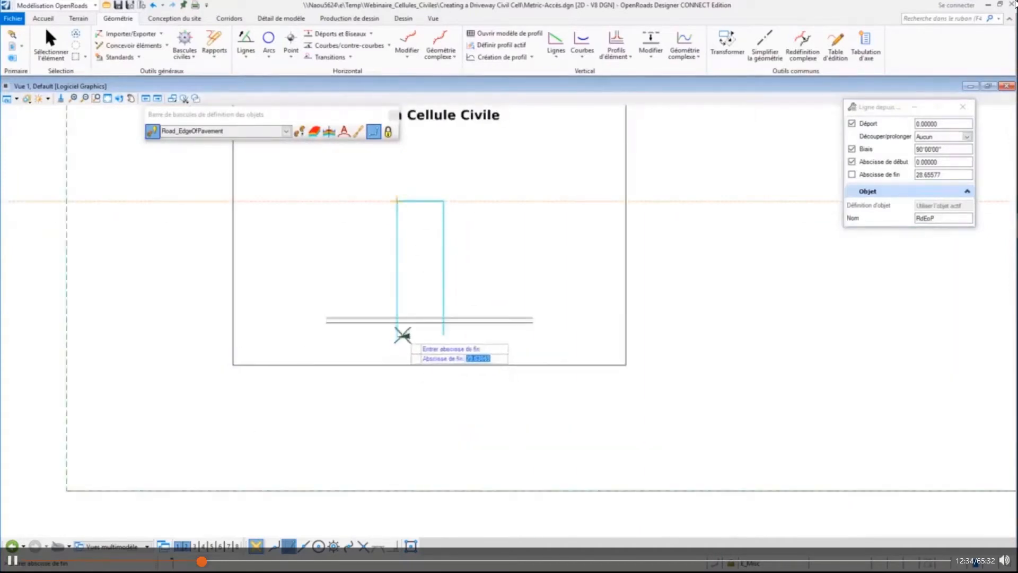
left_click(400, 334)
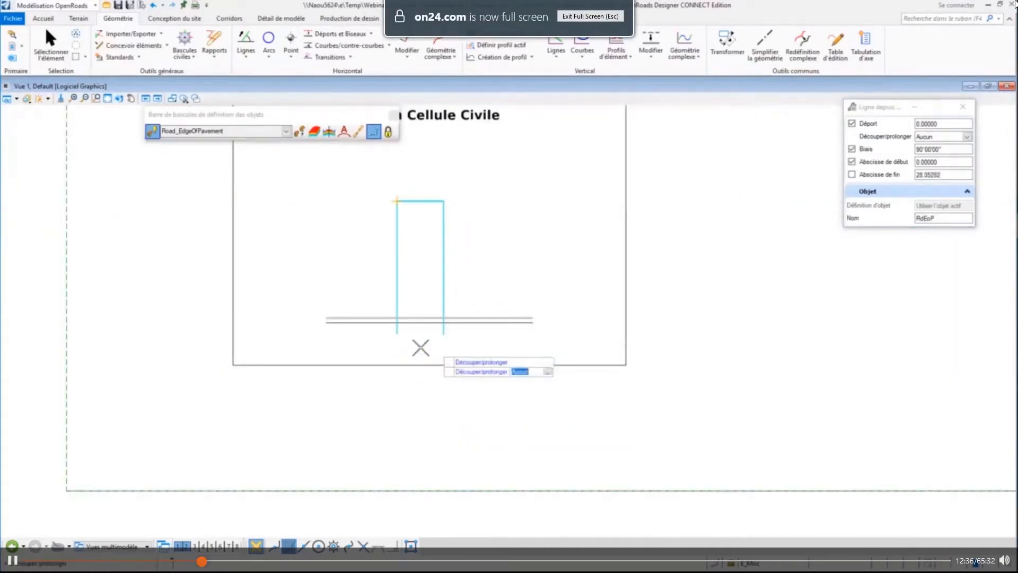
left_click(417, 344)
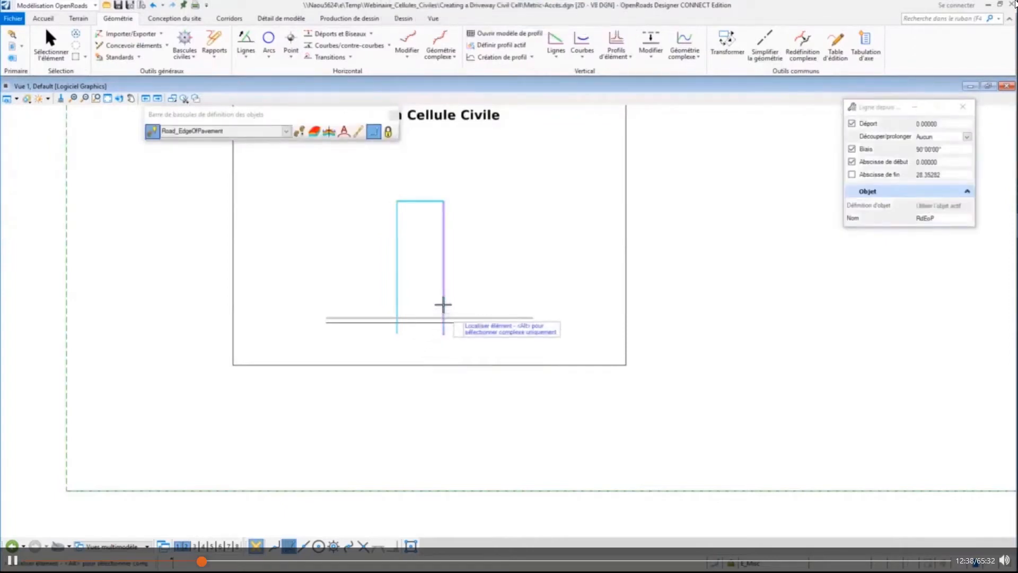
Step: Join the right driveway line and the road's uppermost line with a 3 m Arc simple, trimming both elements
scroll(414, 306, "up", 3)
scroll(495, 302, "up", 4)
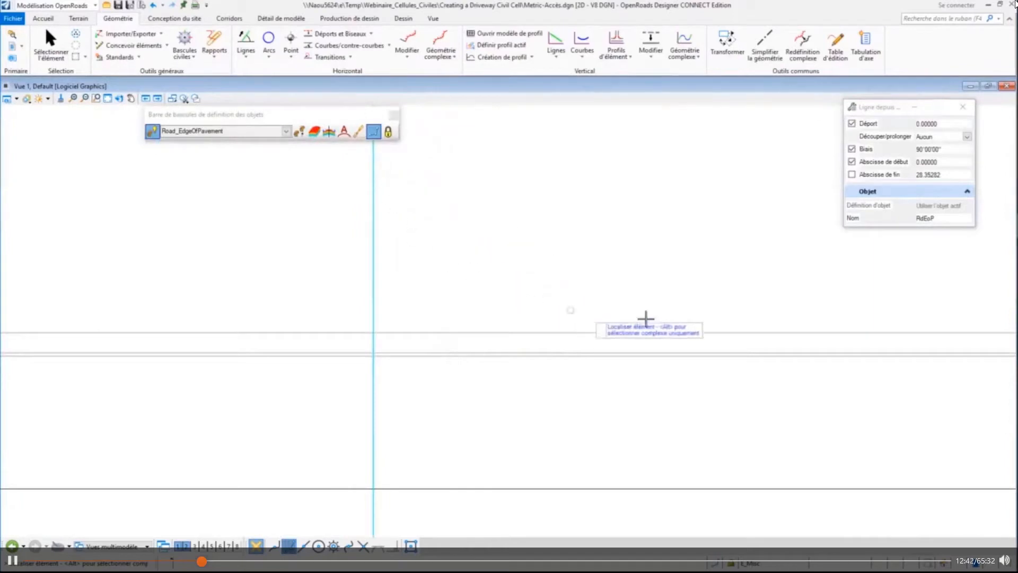
left_click(268, 39)
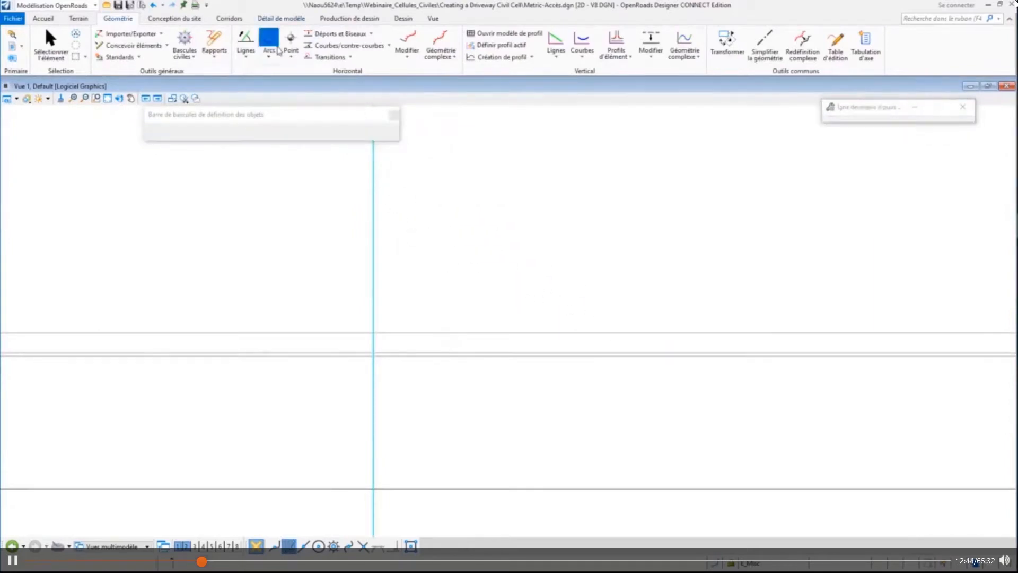
left_click(268, 57)
mouse_move(344, 136)
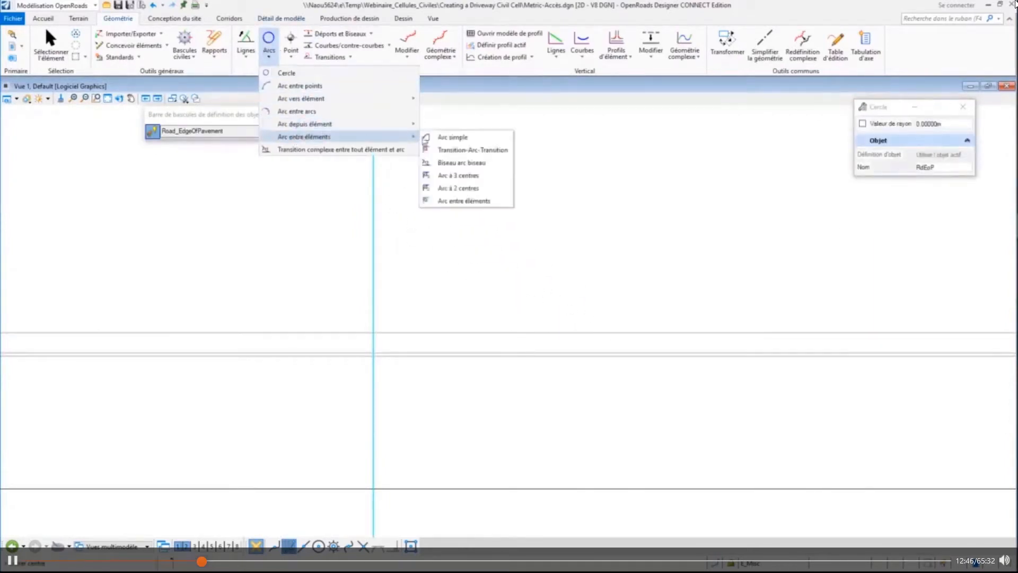
left_click(457, 138)
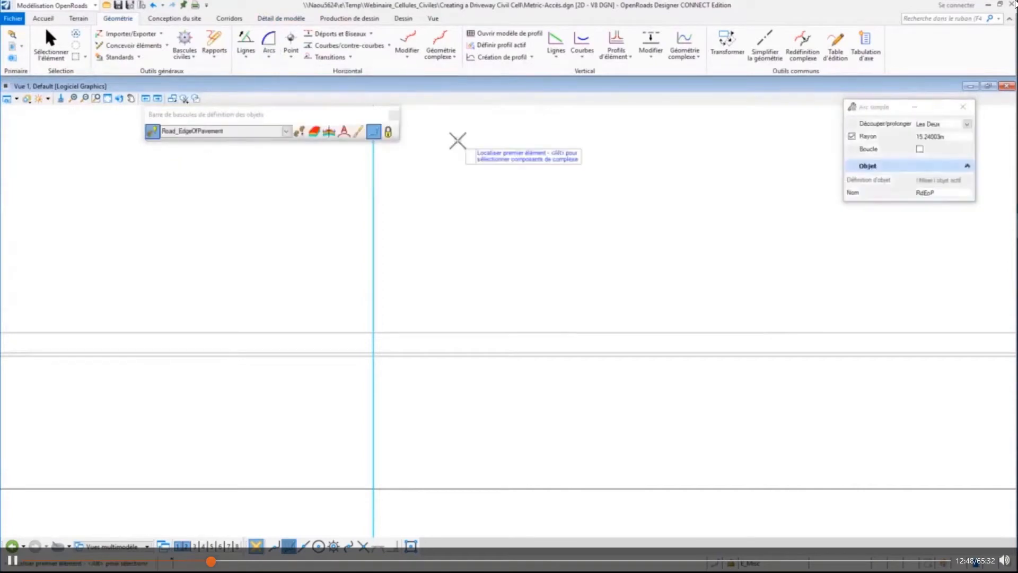
left_click(957, 136)
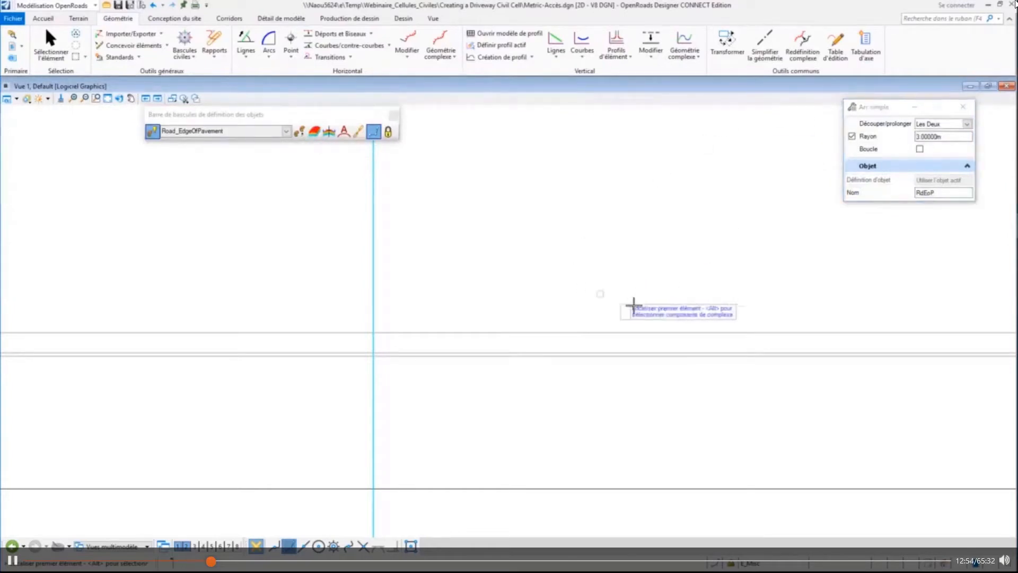
left_click(654, 332)
left_click(371, 245)
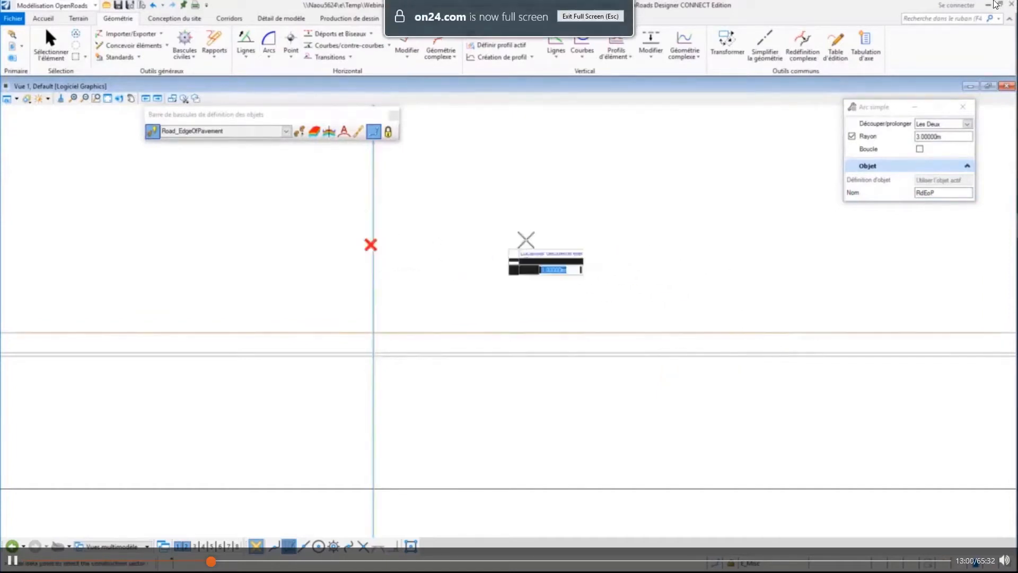
left_click(527, 239)
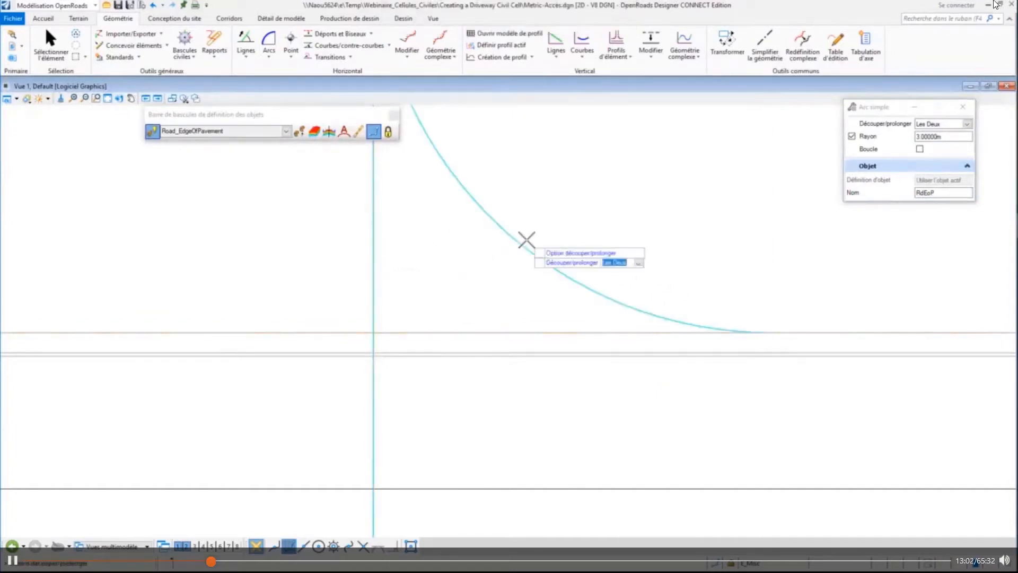
left_click(527, 239)
Step: Join the left driveway line and the road's uppermost line with a 3 m Arc simple, trimming both elements
scroll(816, 277, "down", 4)
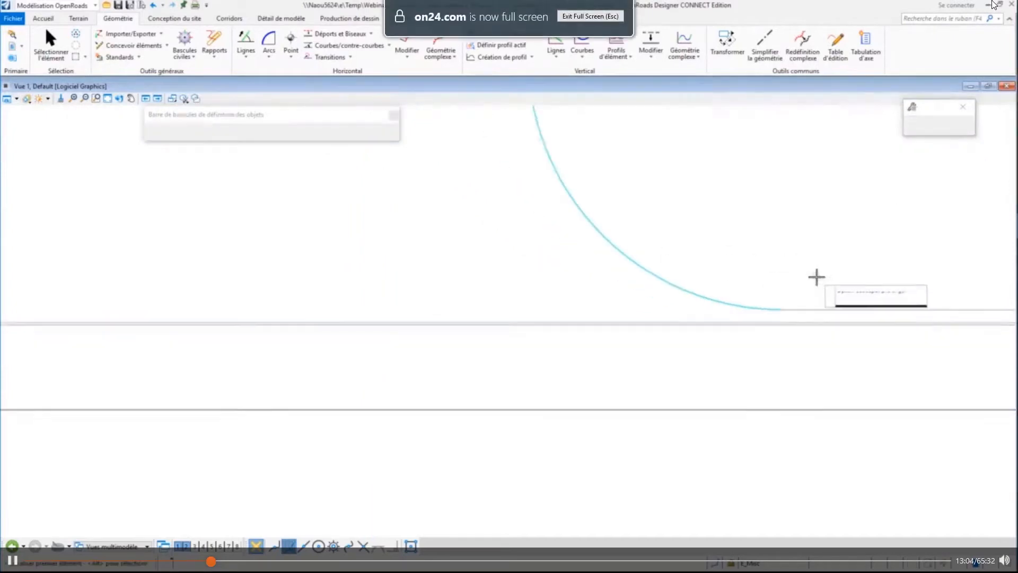
scroll(570, 394, "down", 3)
scroll(207, 297, "down", 1)
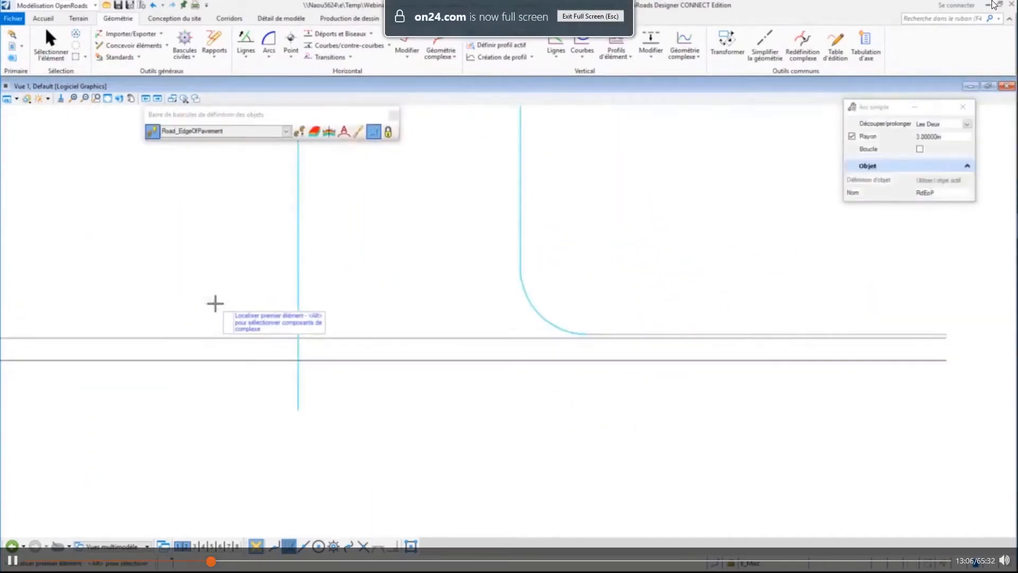
scroll(216, 302, "up", 3)
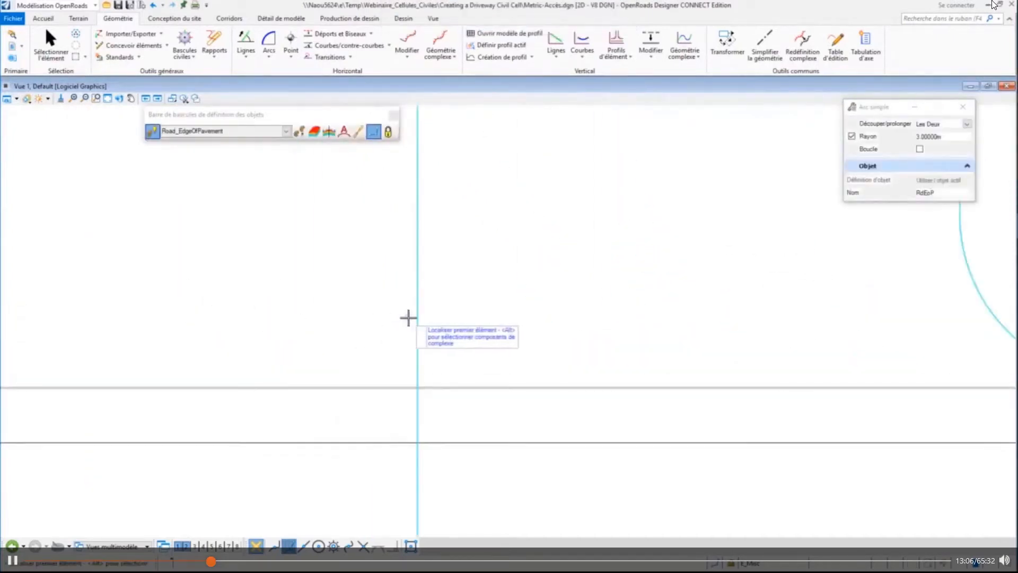
left_click(382, 377)
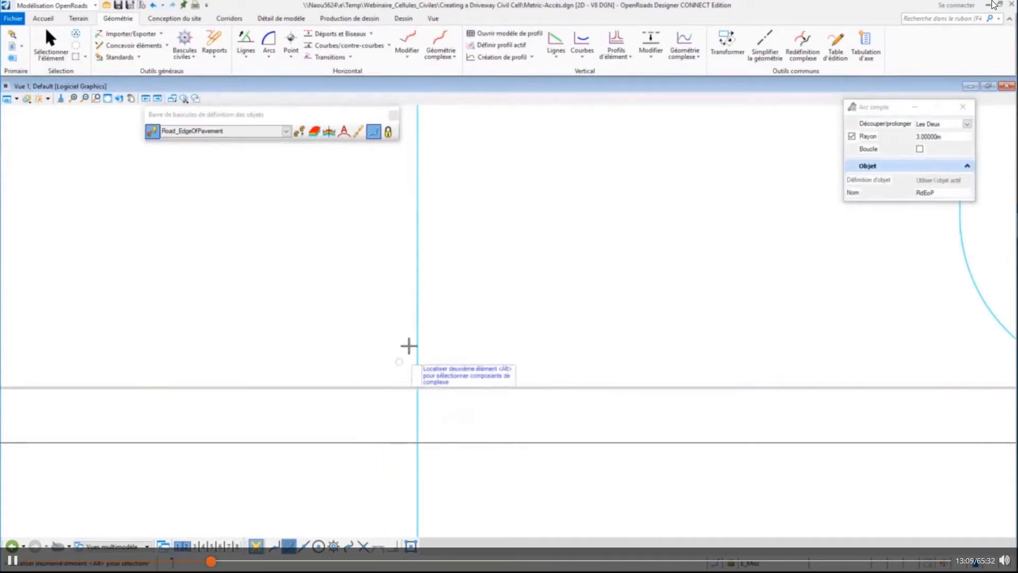
left_click(417, 337)
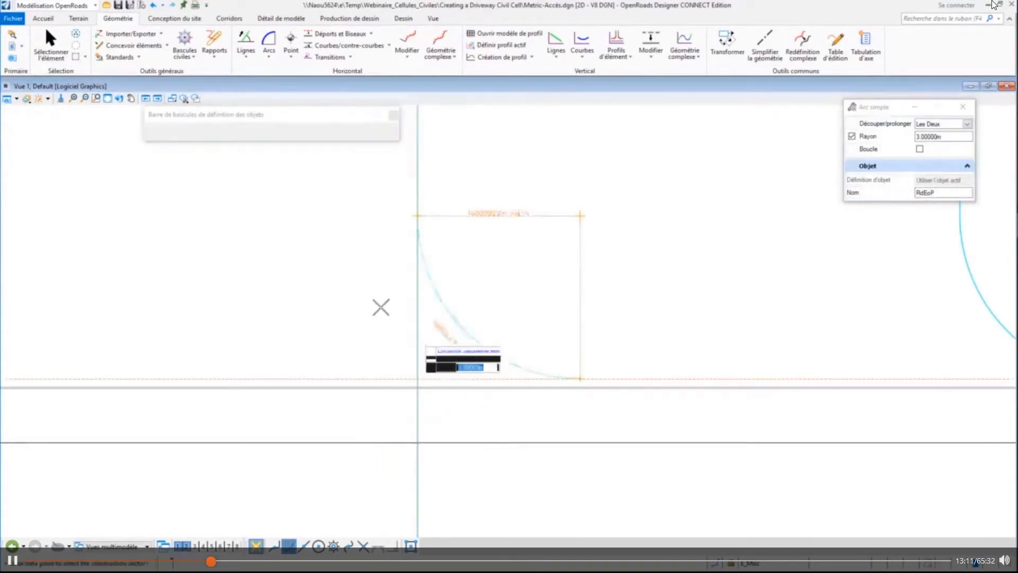
left_click(354, 291)
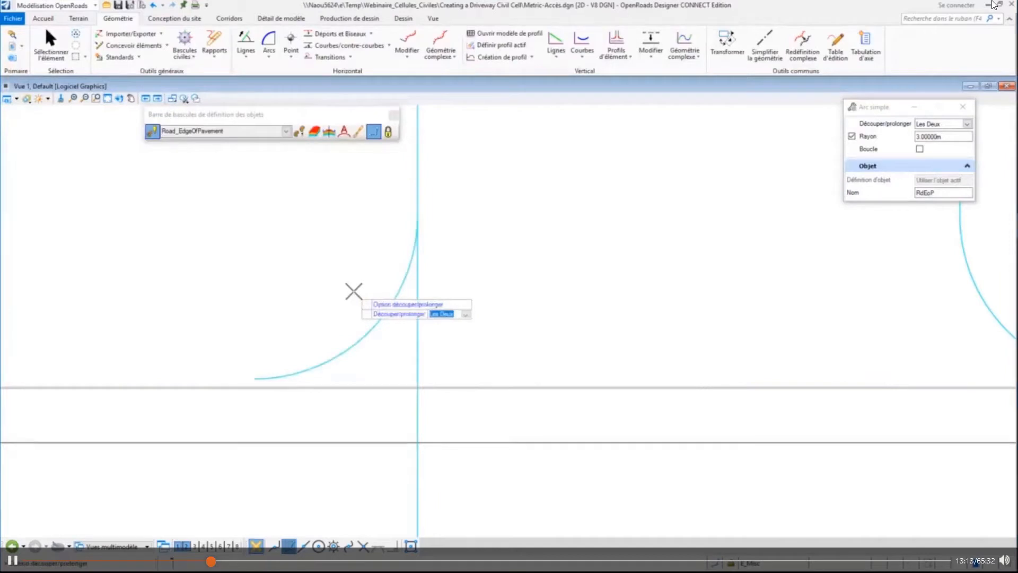
left_click(354, 291)
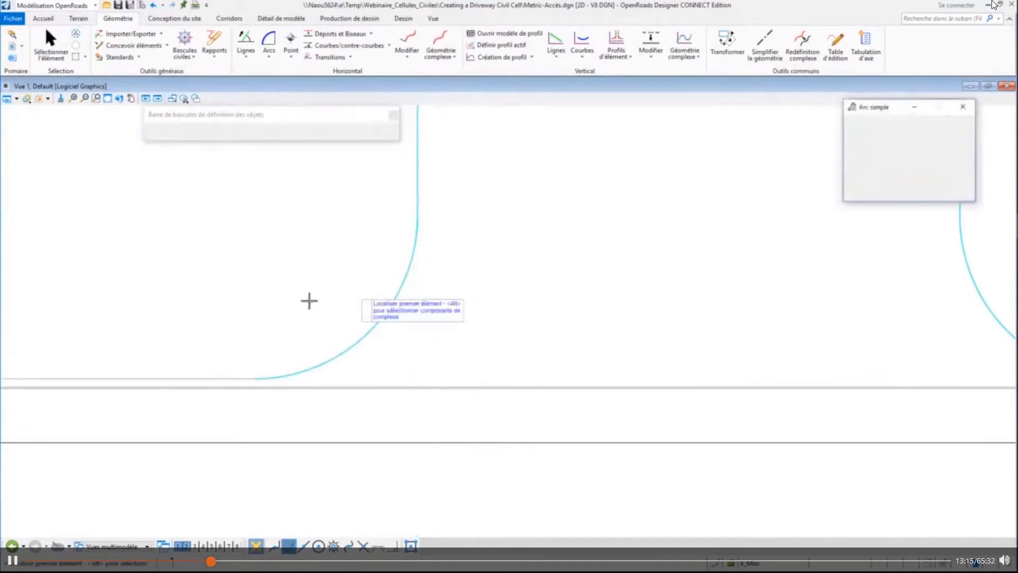
scroll(309, 300, "down", 2)
scroll(398, 448, "down", 4)
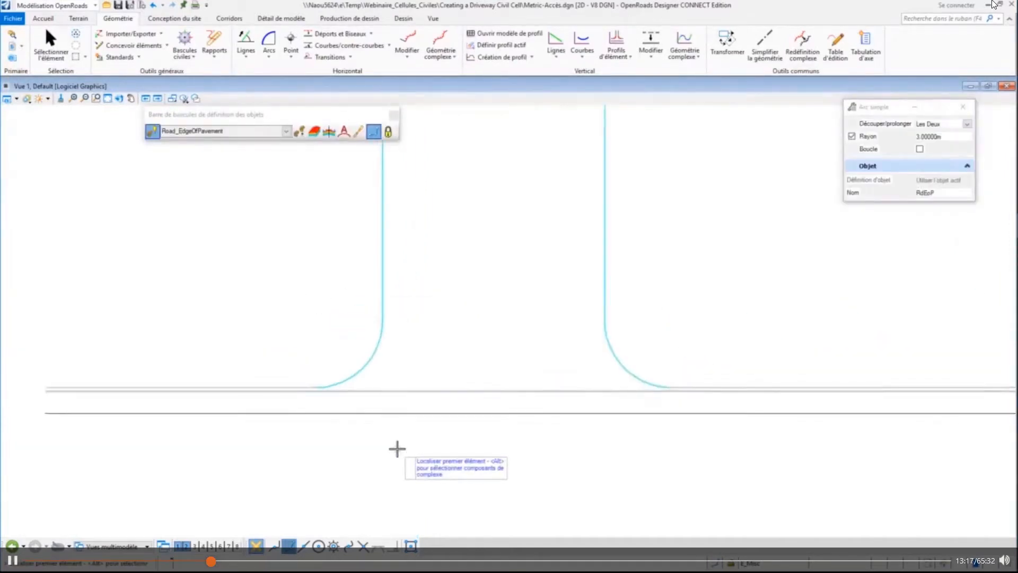
middle_click_drag(428, 248, 428, 289)
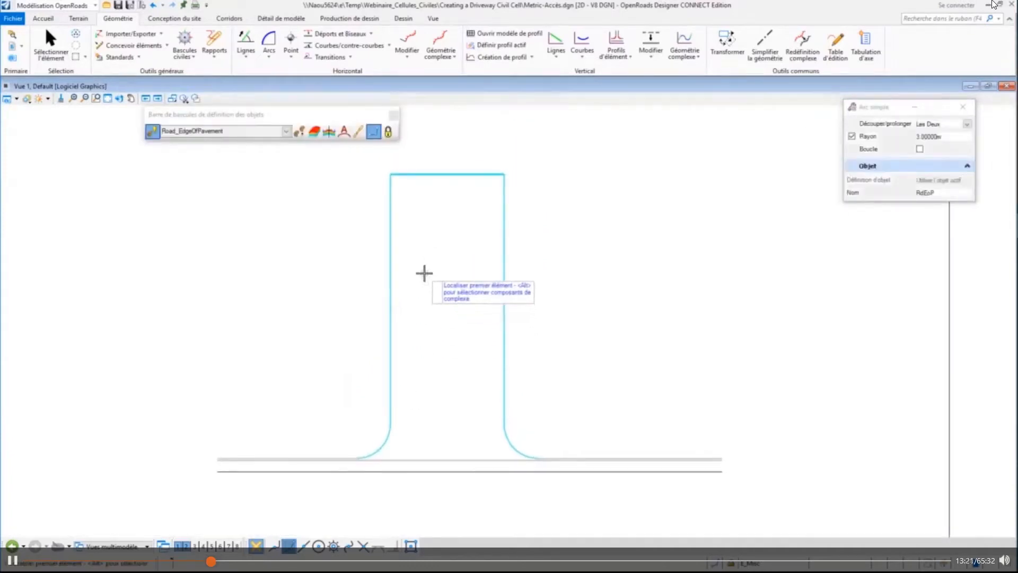
key("Escape")
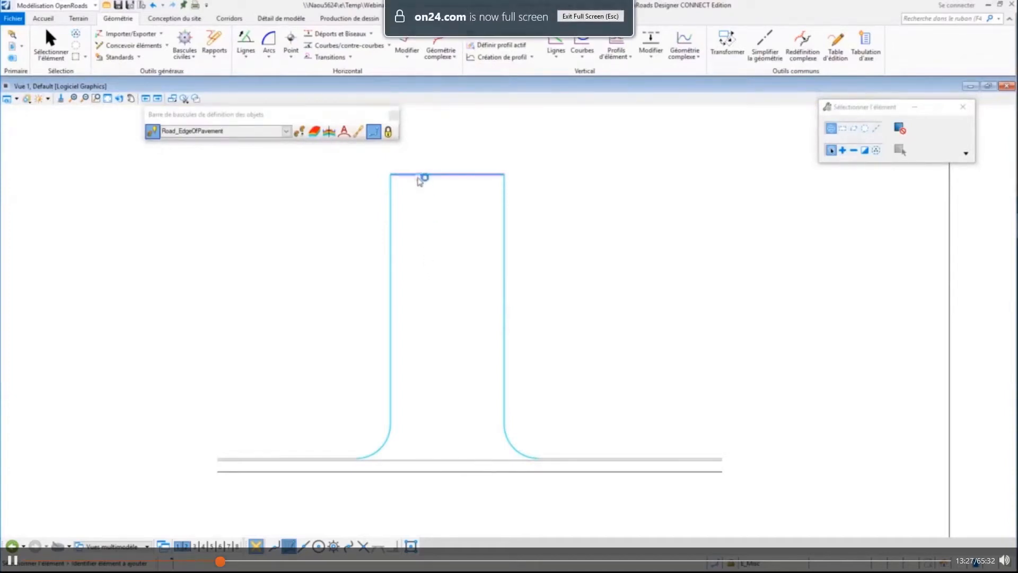
Step: Try moving the right endpoint of the driveway's uppermost reference line to test that the linked edges and arcs follow
mouse_move(506, 212)
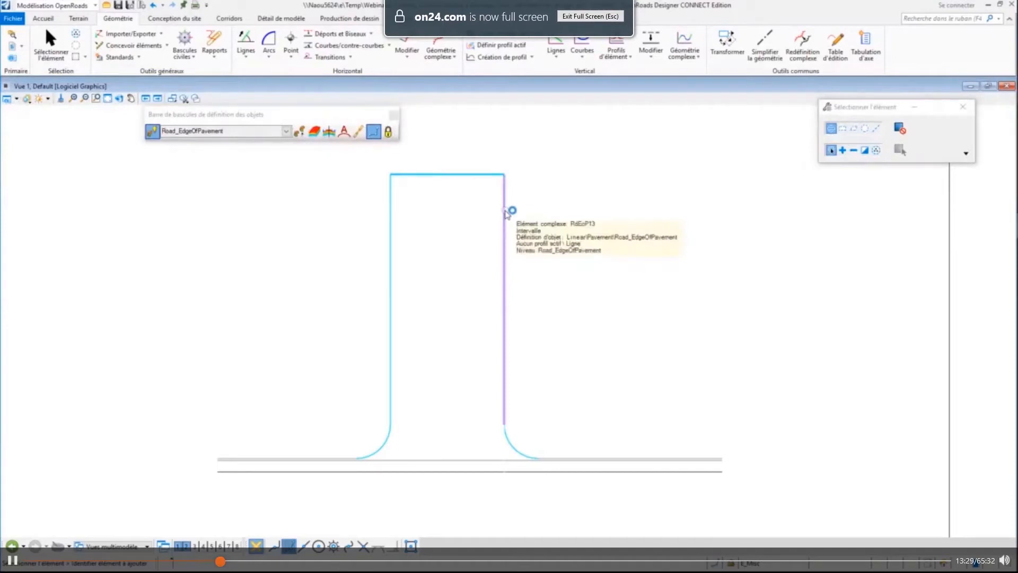
left_click(506, 213)
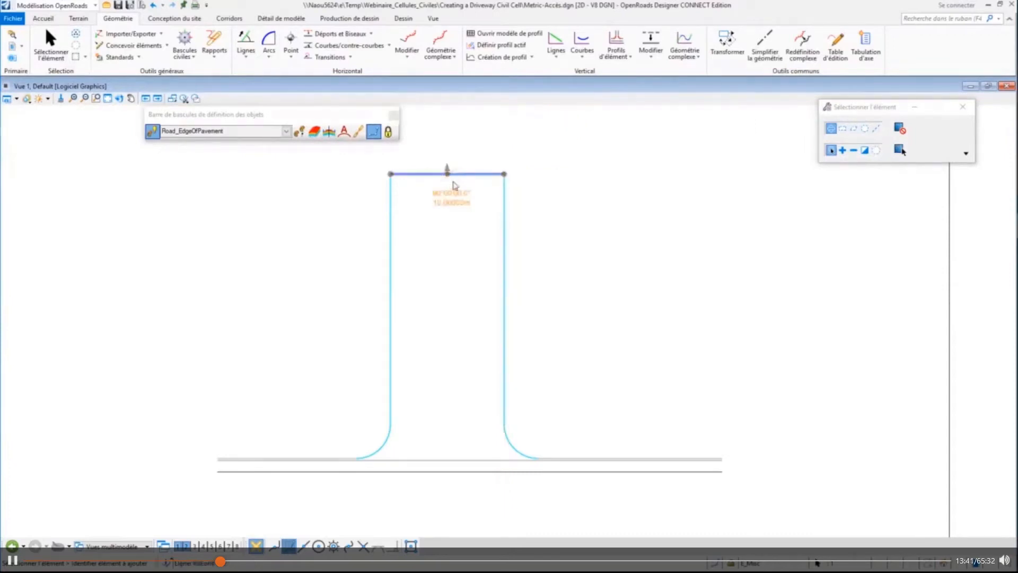
scroll(439, 170, "up", 5)
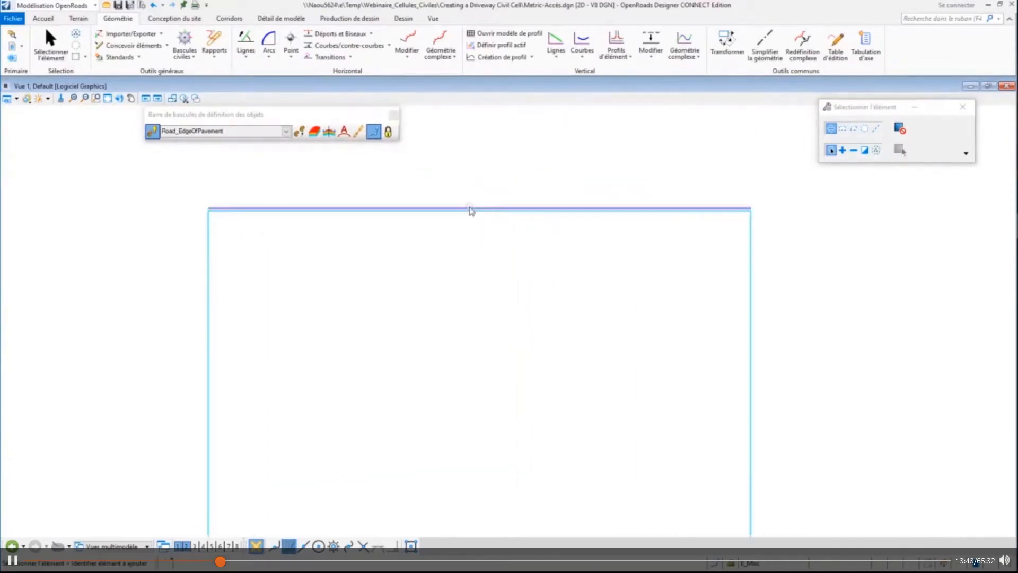
scroll(506, 179, "down", 1)
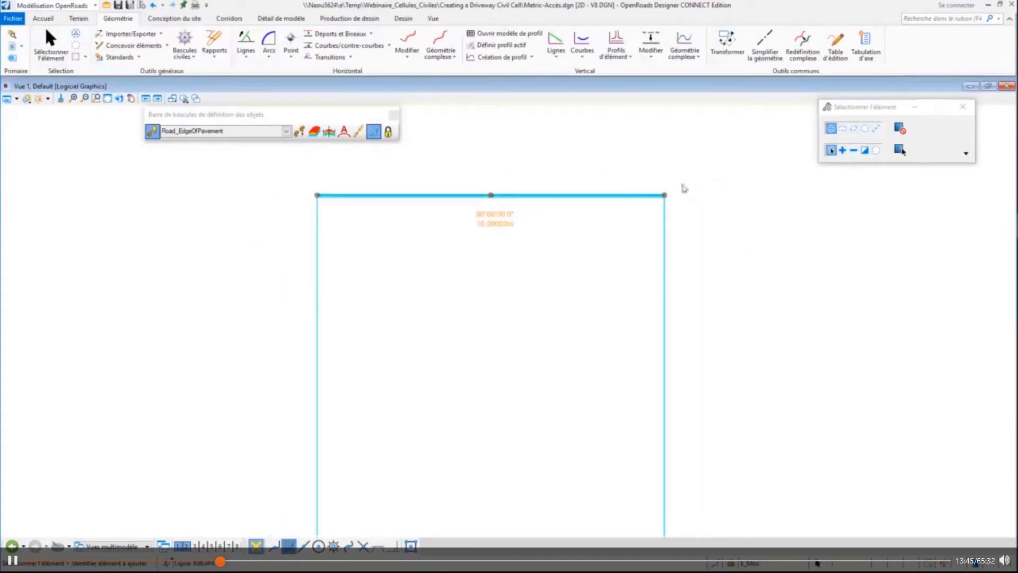
left_click(665, 195)
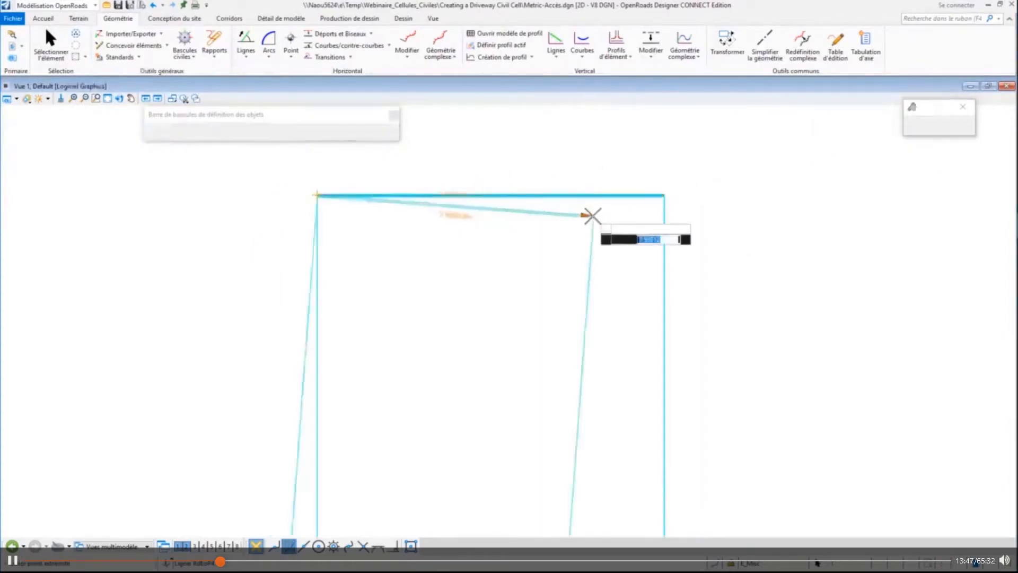
scroll(592, 215, "down", 1)
scroll(592, 215, "down", 1)
scroll(463, 180, "down", 2)
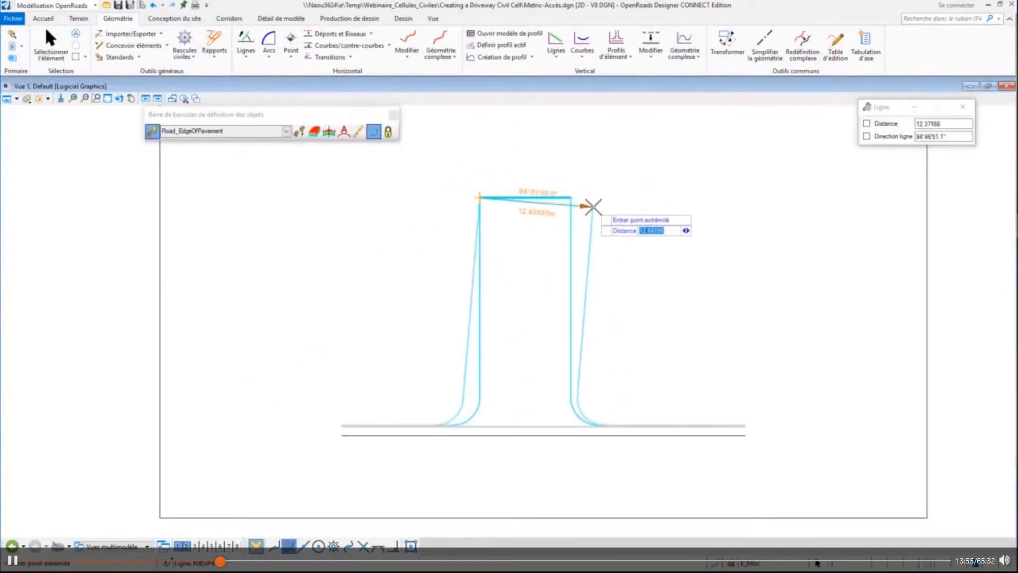
right_click(594, 206)
scroll(529, 191, "up", 1)
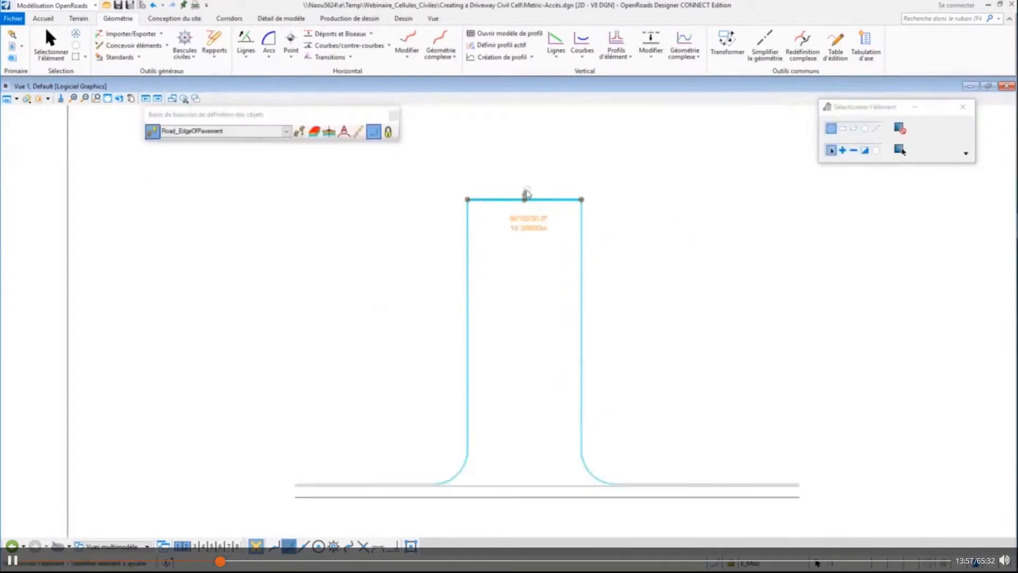
Step: Try shifting the driveway's uppermost reference line perpendicular to itself, and clear the selection
left_click(524, 197)
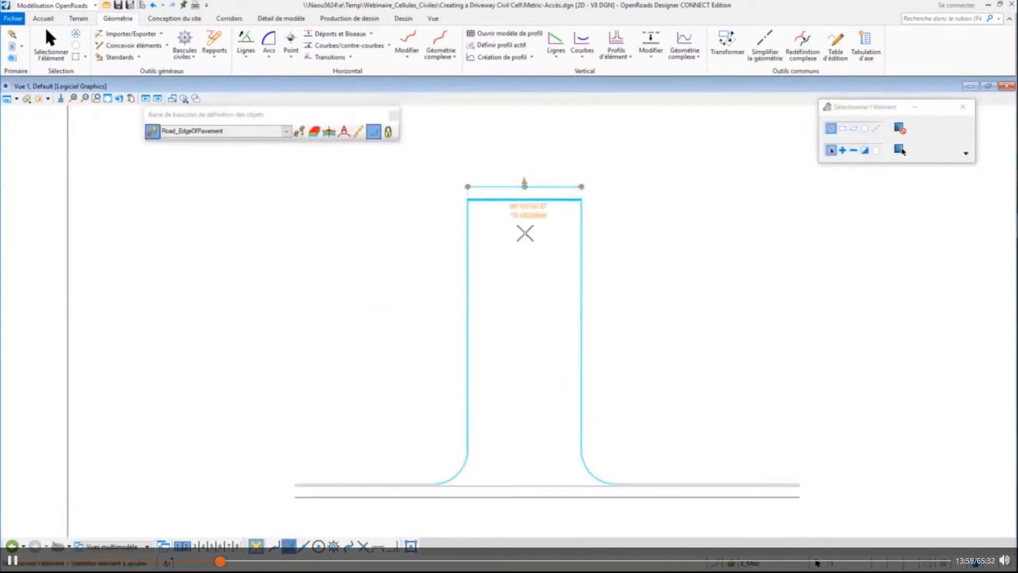
right_click(525, 259)
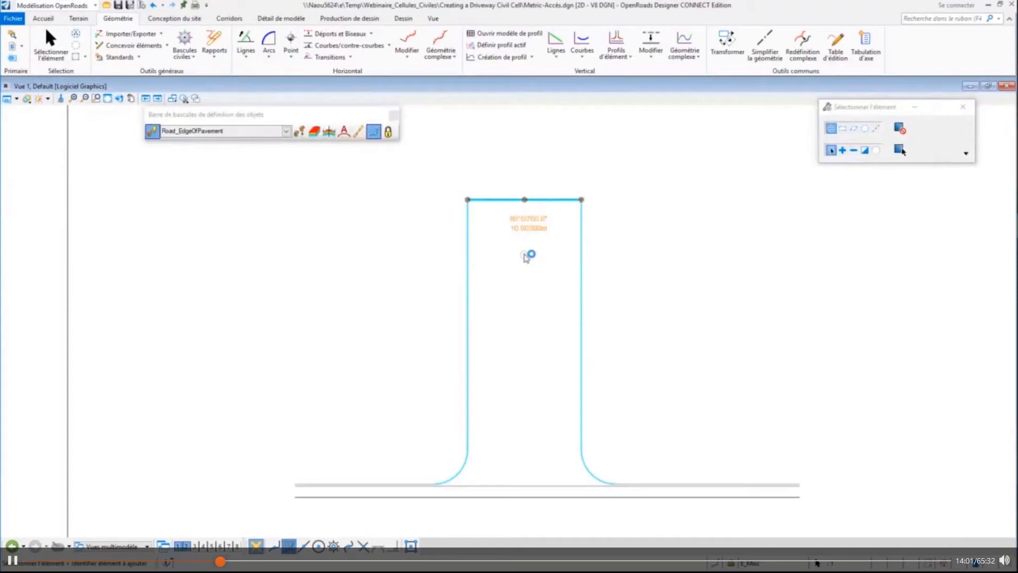
left_click(525, 257)
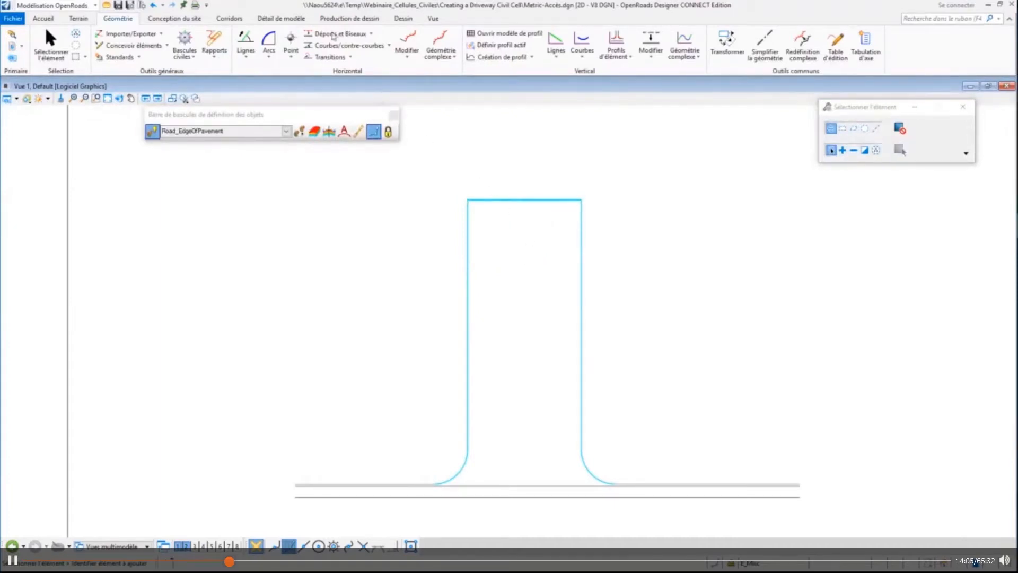
Step: Start Créer cellule Civil with the default name and pick the driveway's uppermost line as the first reference
left_click(287, 20)
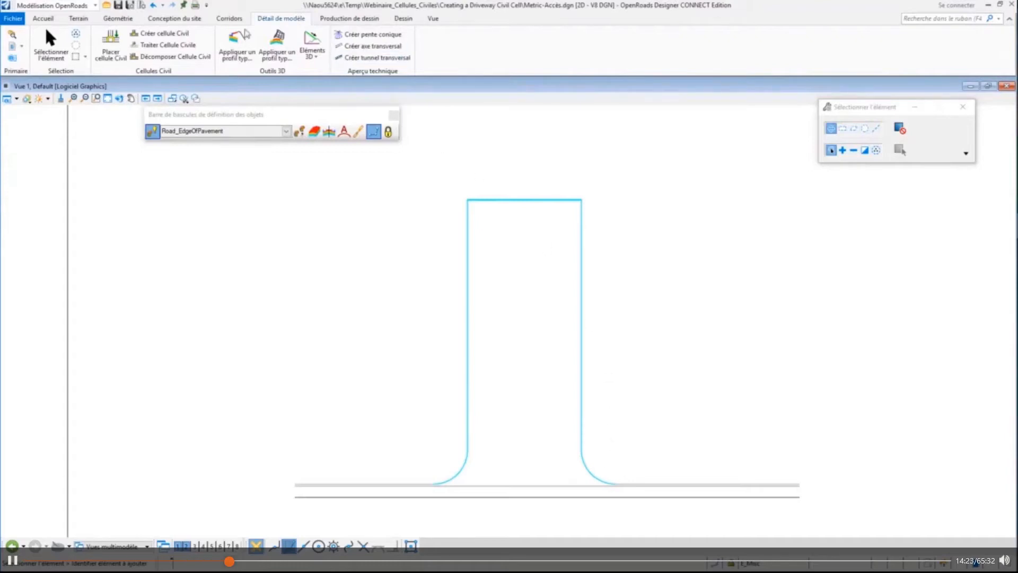
left_click(157, 32)
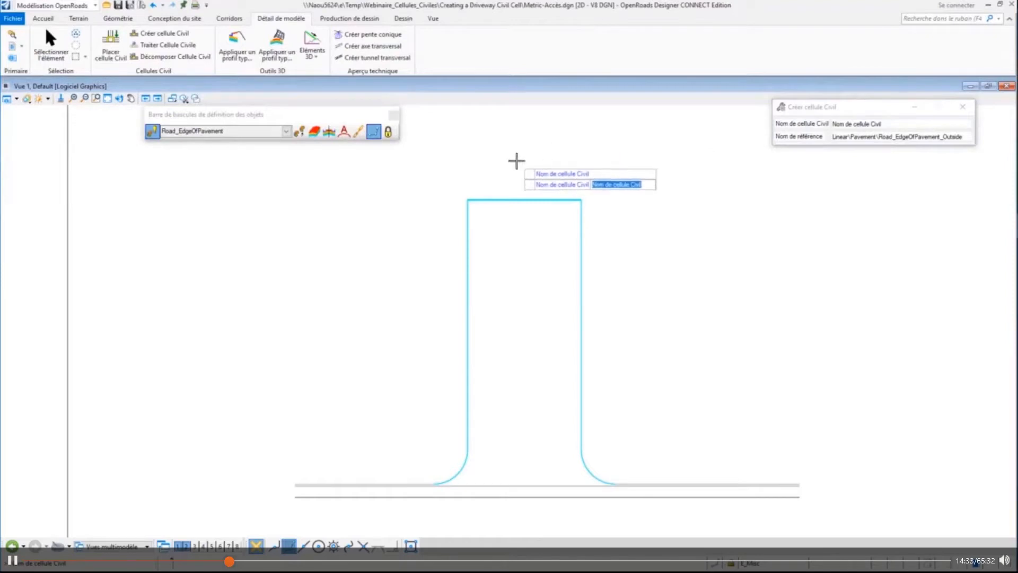
key("Return")
scroll(519, 179, "up", 6)
scroll(521, 204, "up", 1)
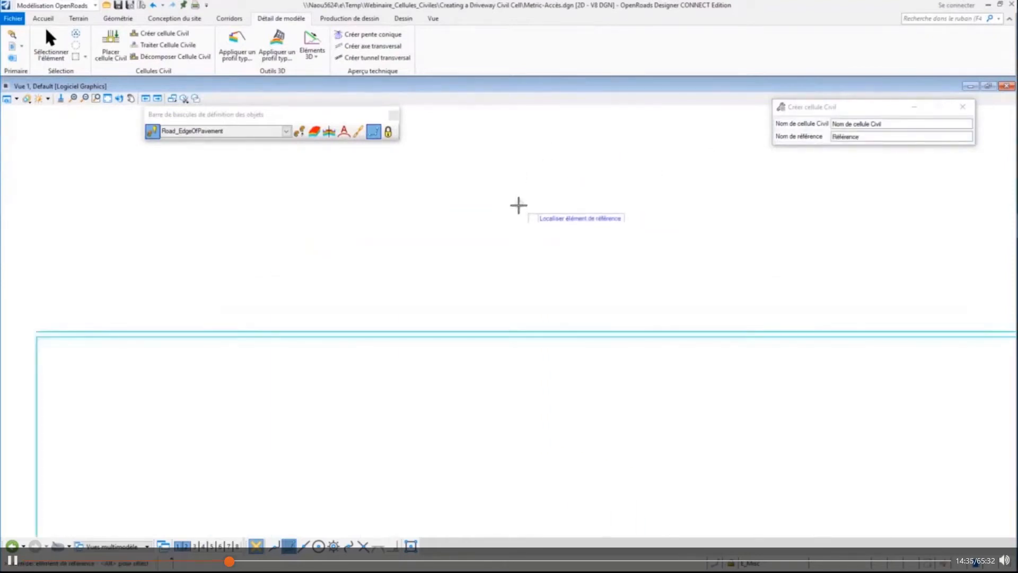
left_click(508, 331)
scroll(484, 166, "down", 3)
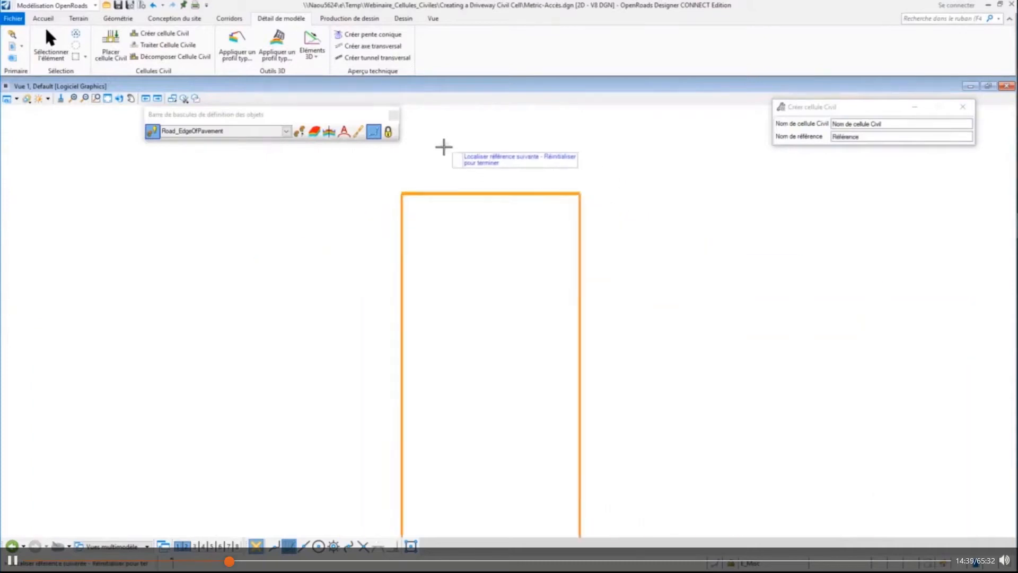
Step: Add the road's Road_Curb_Back and Road_Curb_Face lines as further civil cell references and leave the command
scroll(402, 252, "down", 2)
scroll(427, 164, "up", 5)
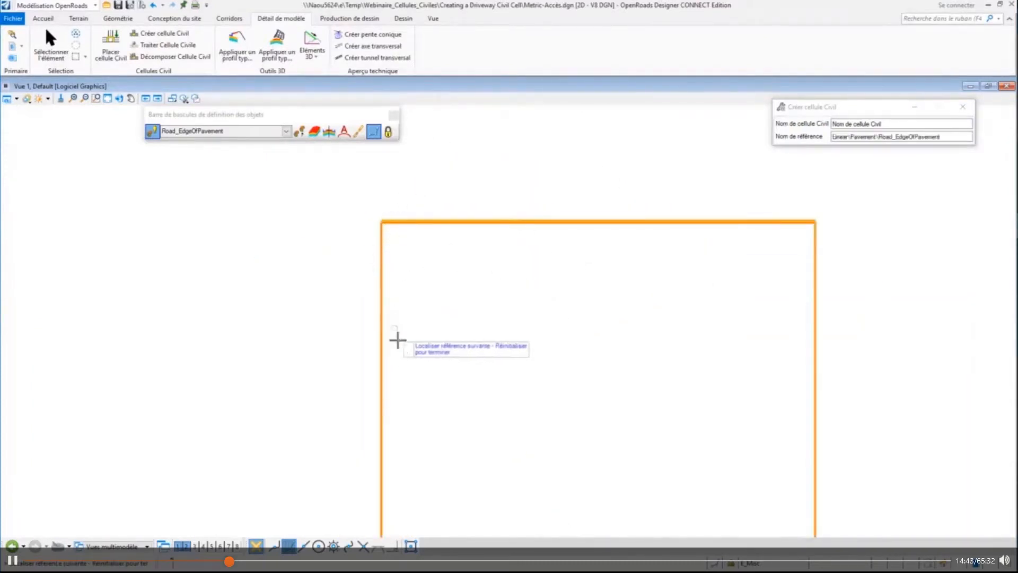
scroll(487, 141, "down", 2)
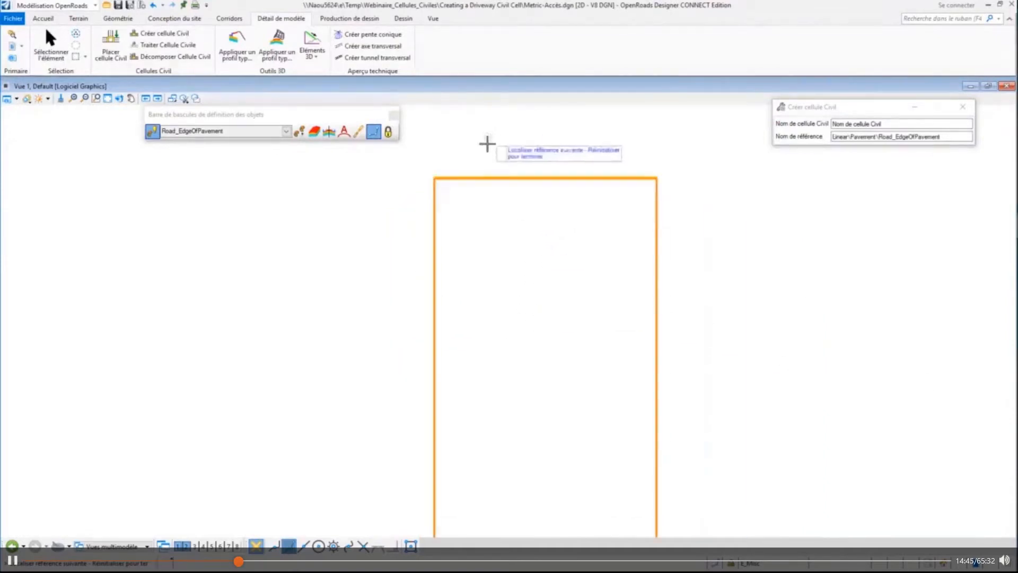
scroll(487, 143, "down", 2)
scroll(465, 405, "up", 4)
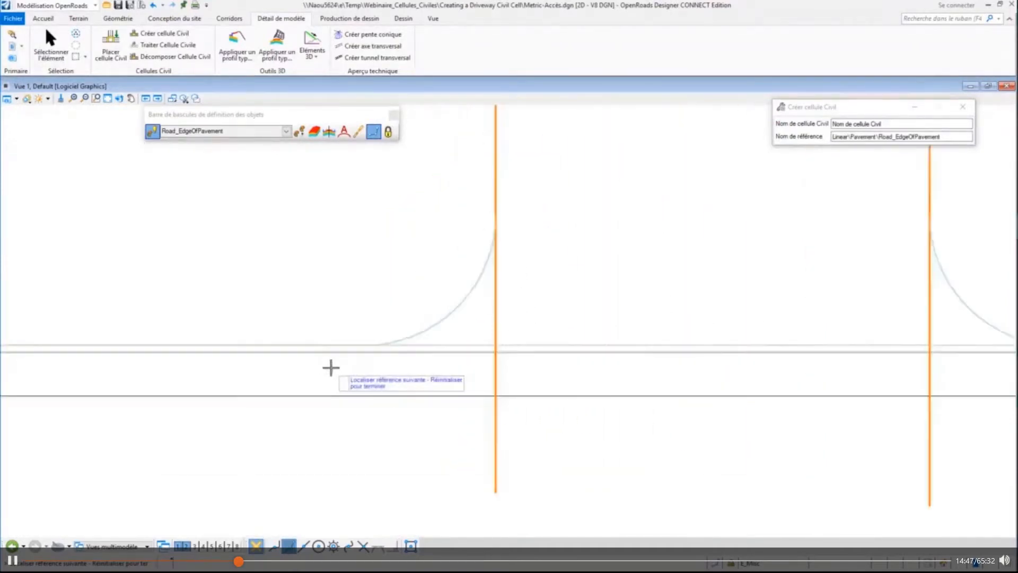
scroll(227, 337, "up", 1)
scroll(231, 337, "up", 3)
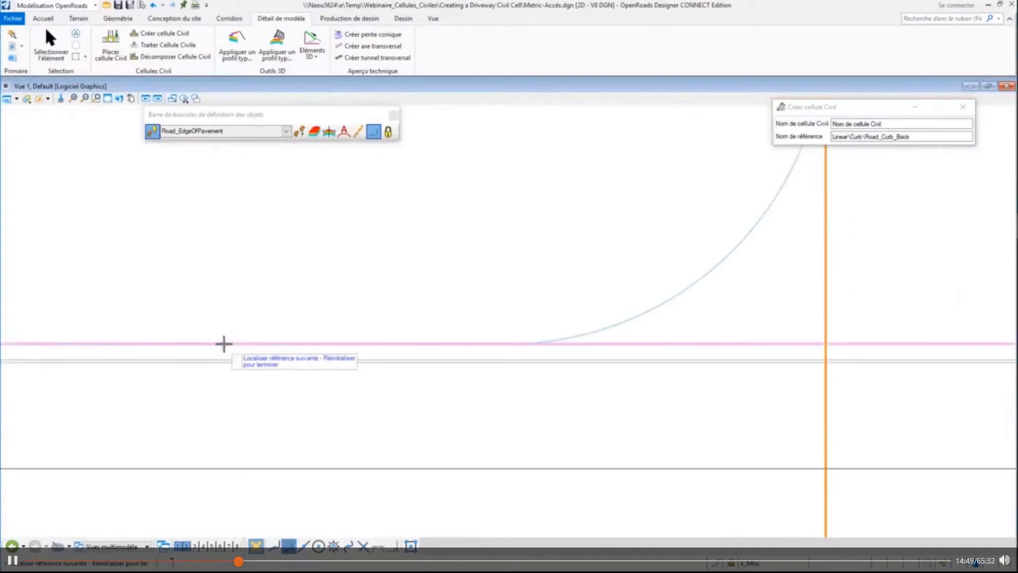
left_click(223, 344)
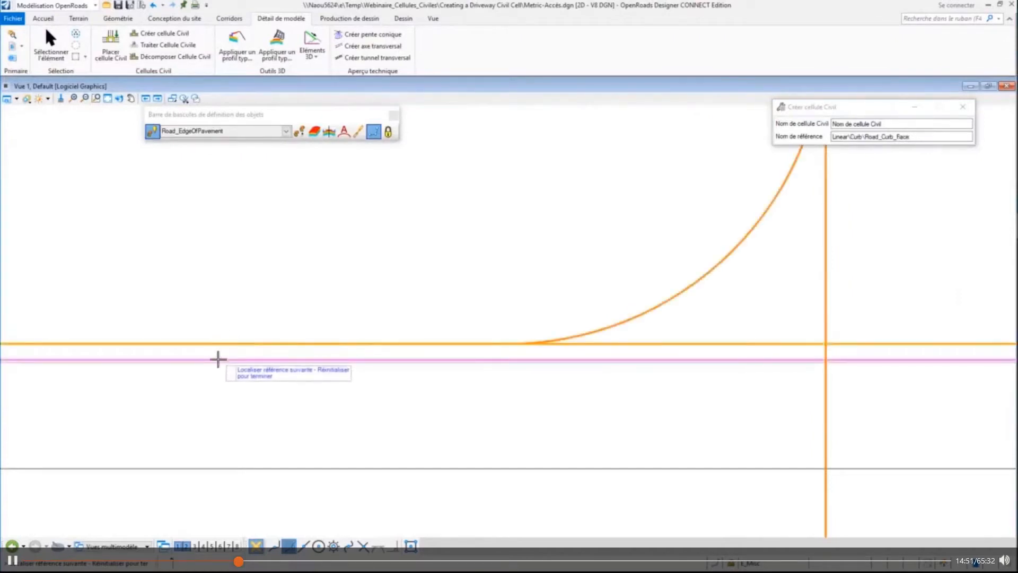
left_click(218, 360)
scroll(160, 397, "down", 2)
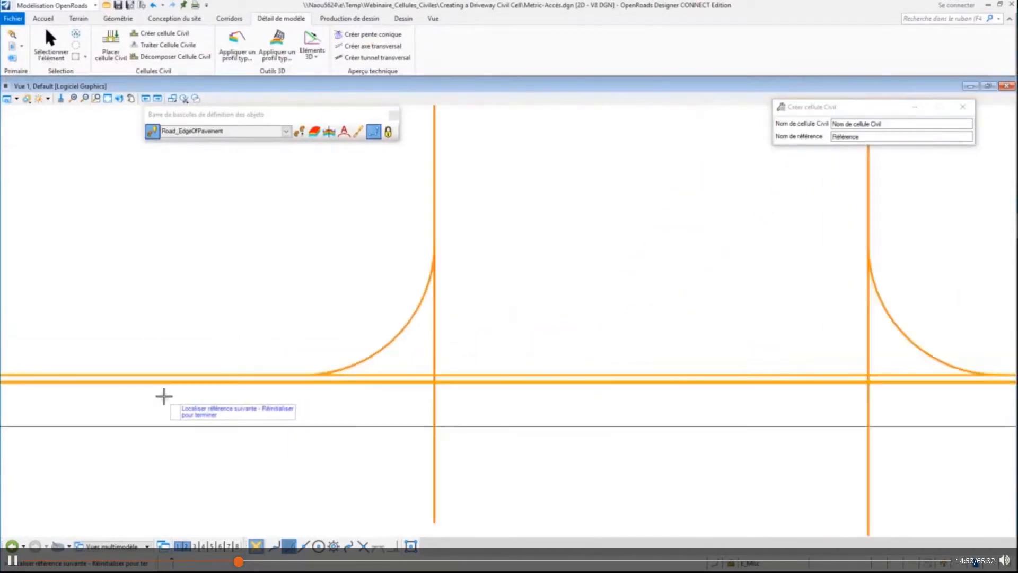
scroll(163, 396, "down", 2)
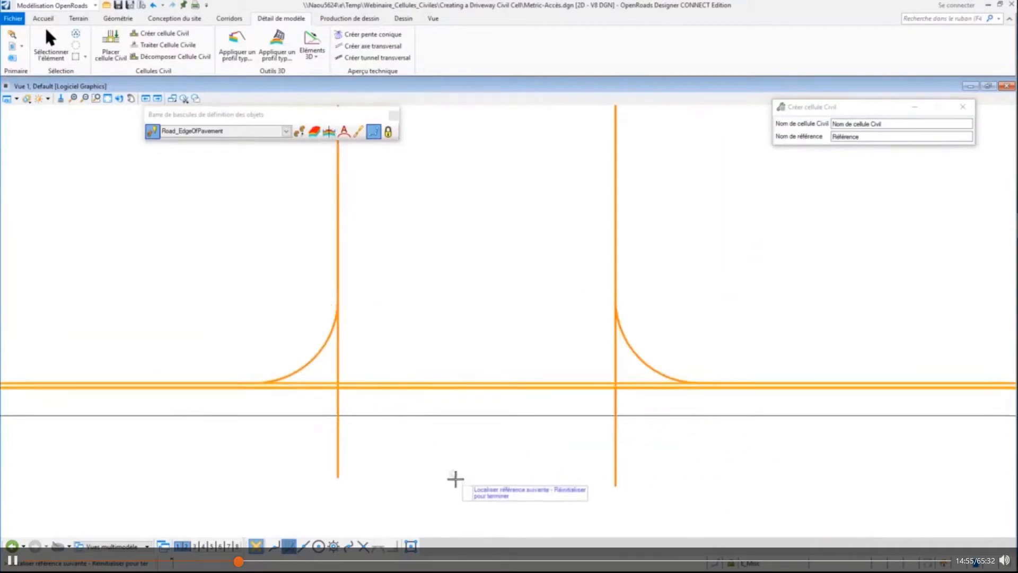
scroll(455, 478, "down", 2)
scroll(438, 498, "down", 1)
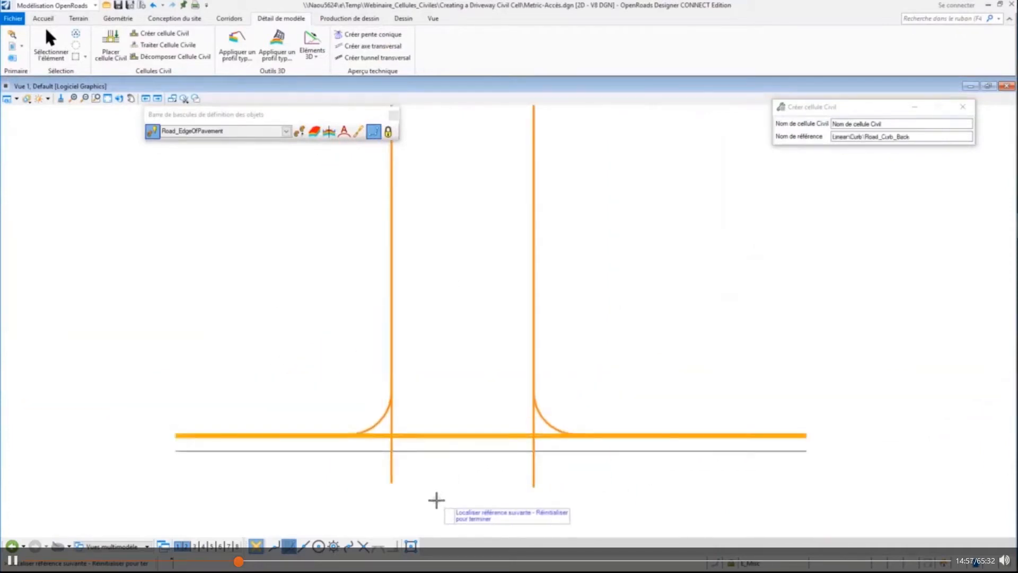
scroll(437, 500, "down", 1)
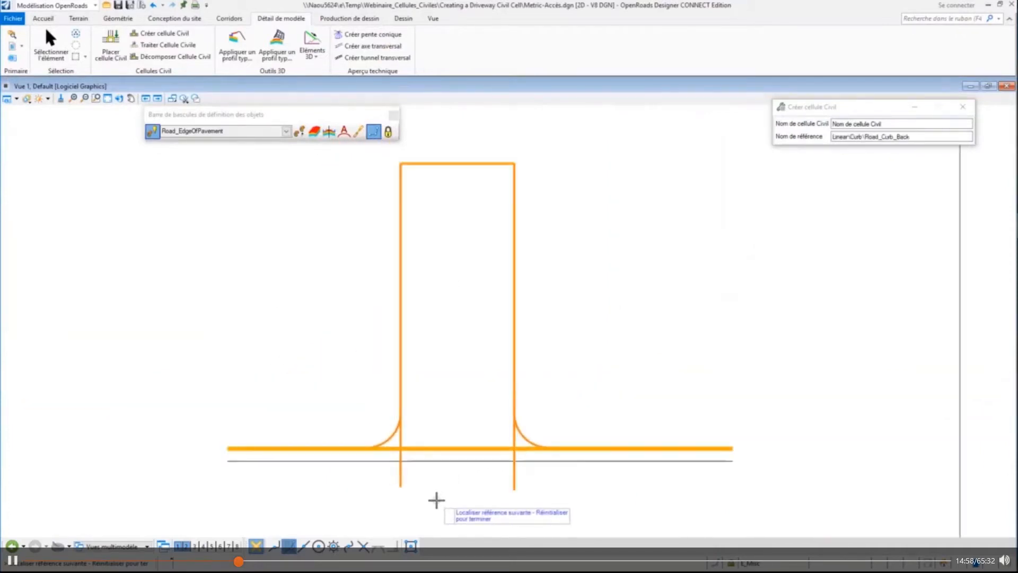
right_click(604, 289)
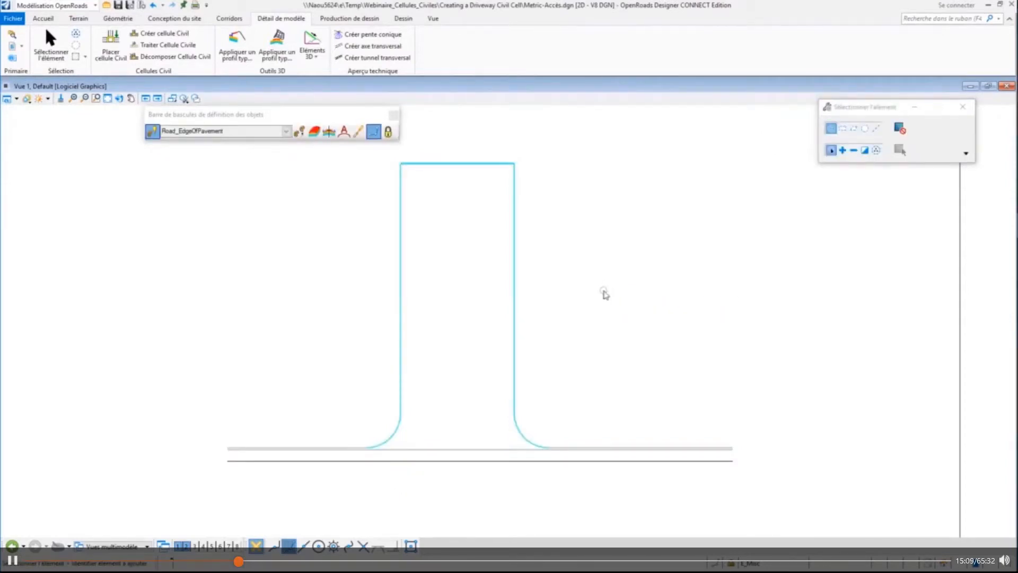
scroll(444, 474, "up", 3)
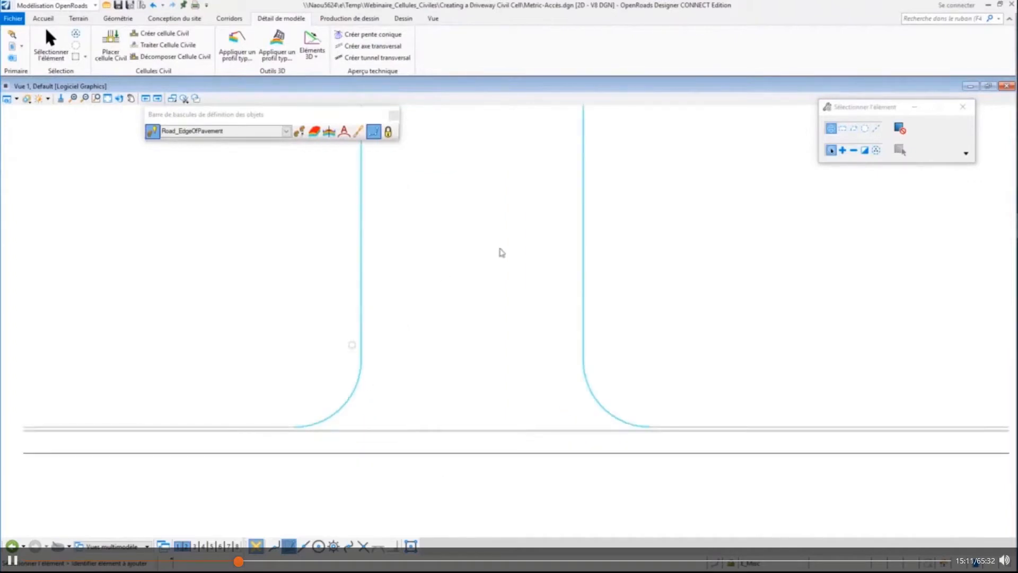
Step: Start an Arc entre éléments for the driveway's left corner with Découper/prolonger set to Les Deux
scroll(393, 407, "up", 2)
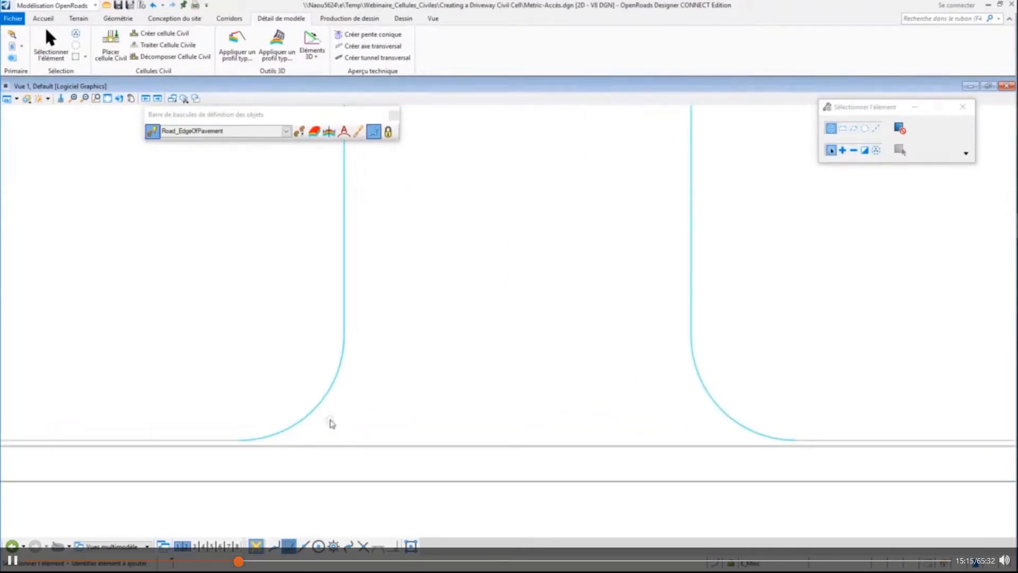
scroll(324, 419, "up", 3)
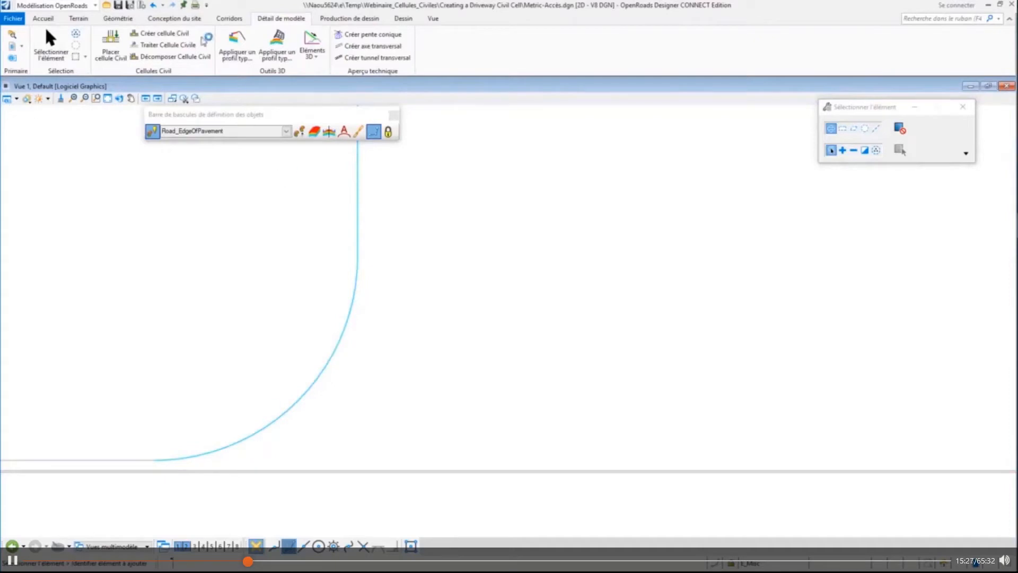
left_click(113, 20)
left_click(275, 57)
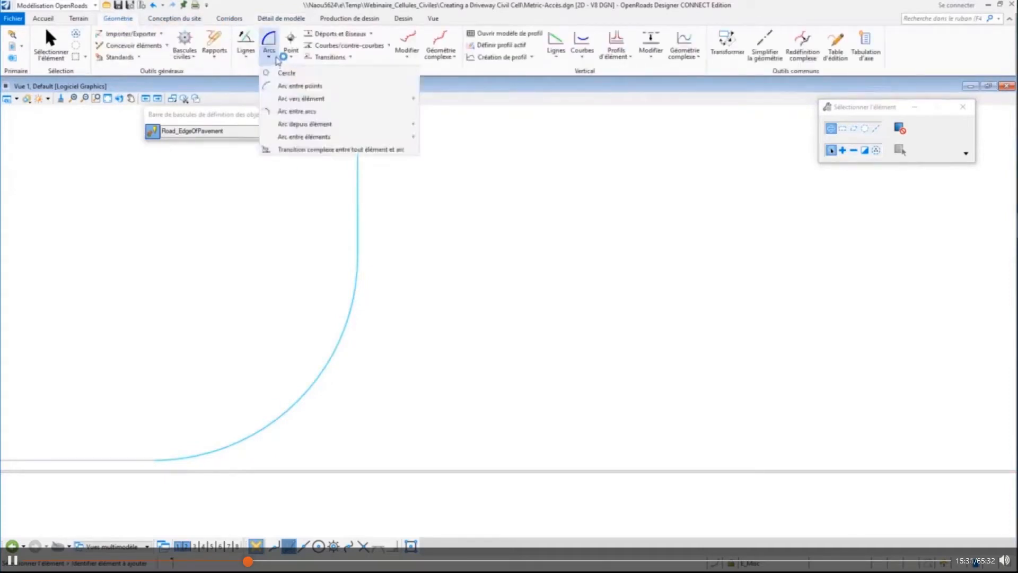
mouse_move(307, 137)
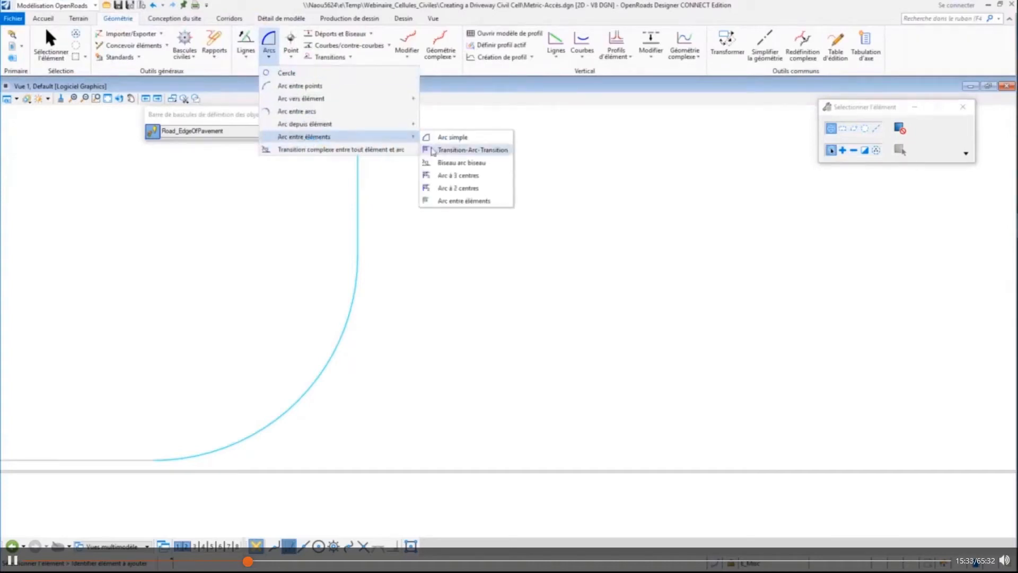
left_click(451, 201)
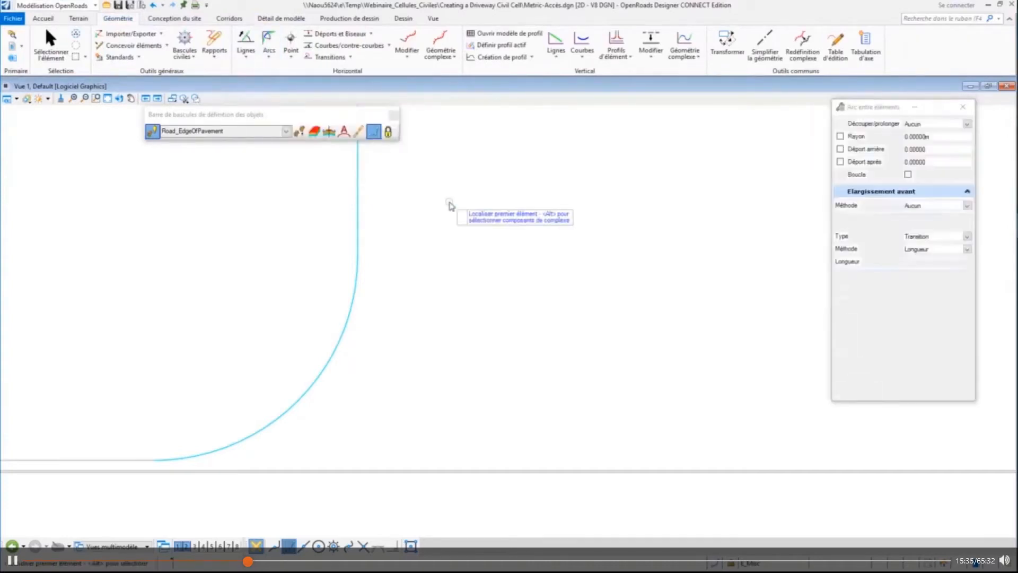
left_click(911, 149)
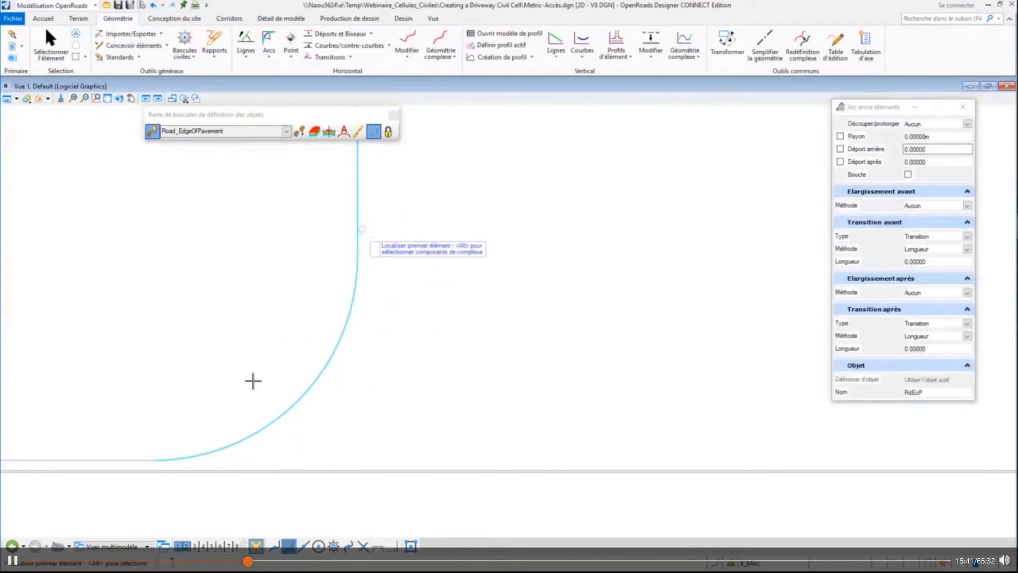
scroll(139, 479, "up", 3)
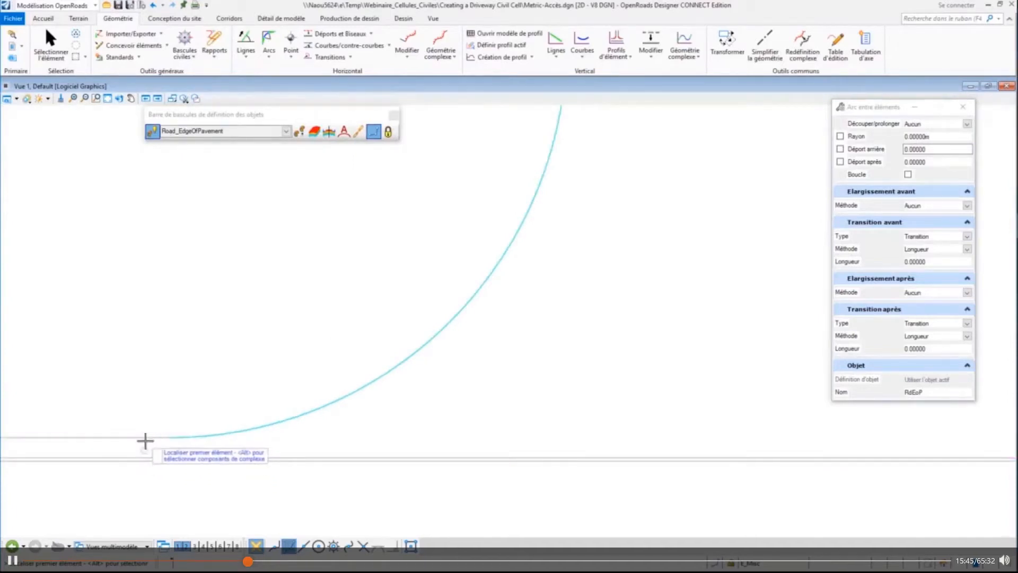
scroll(162, 491, "down", 3)
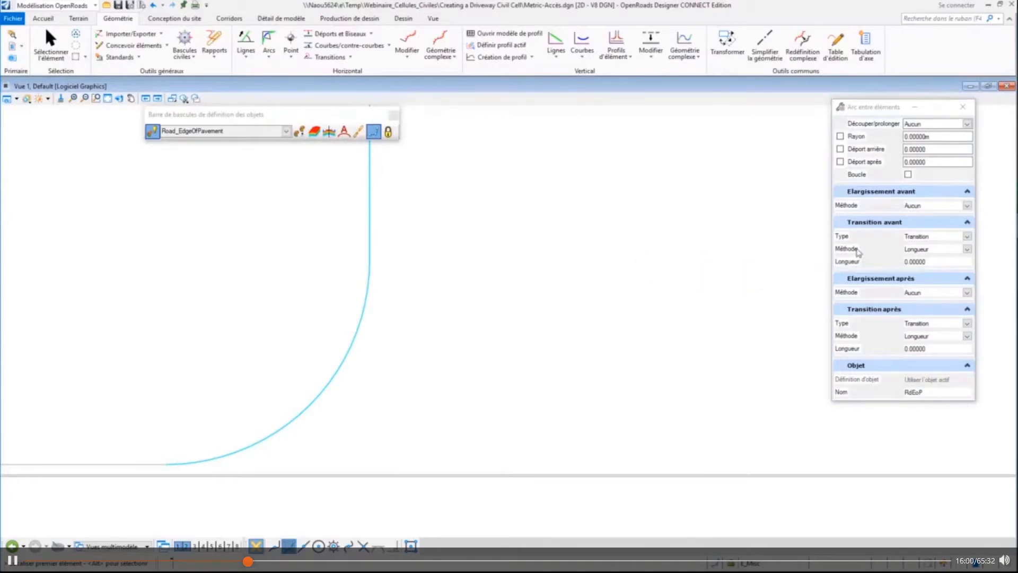
left_click(968, 125)
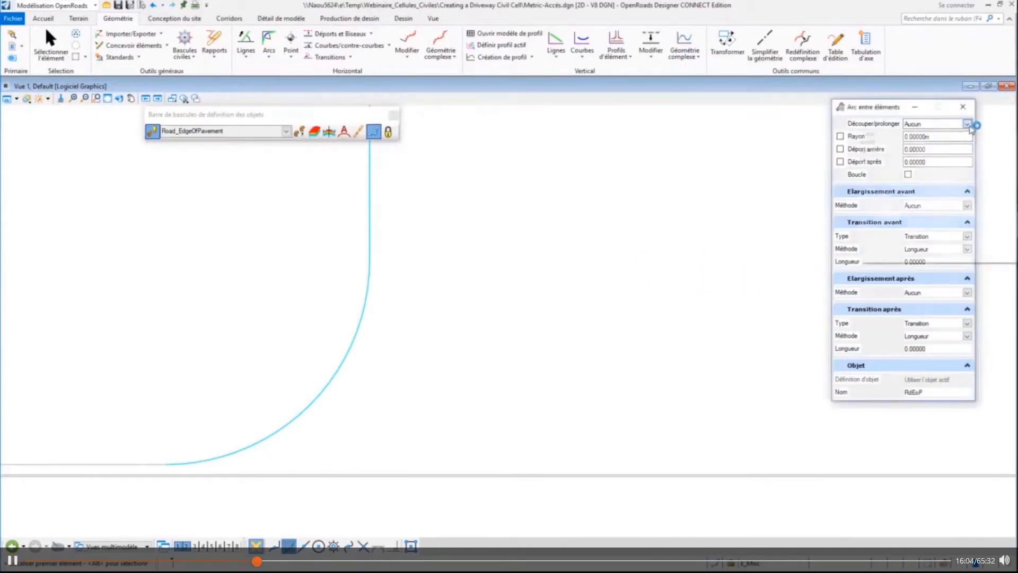
left_click(873, 160)
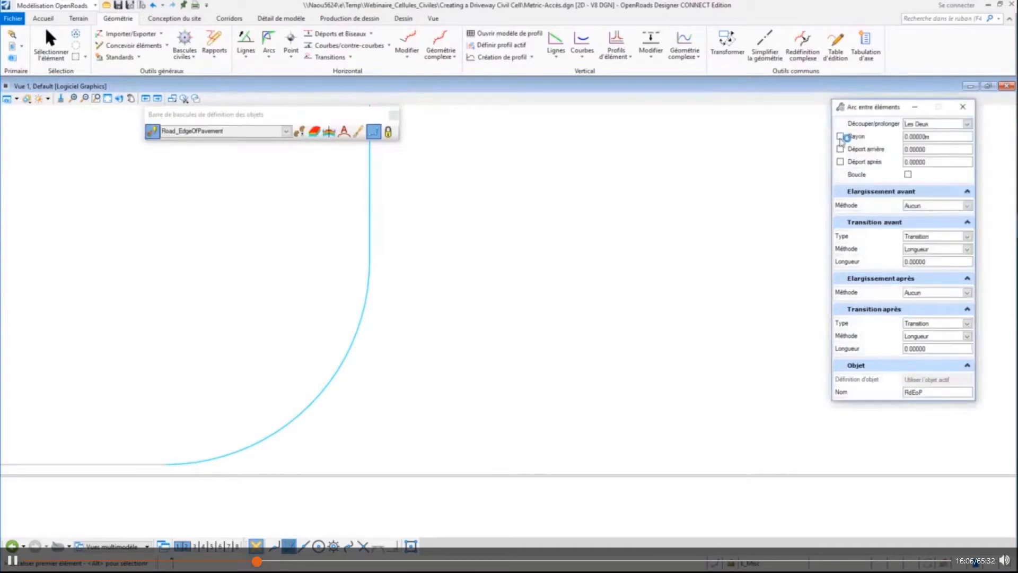
Step: Lock the arc's radius at 3.152 m, Déport arrière at 0.152 and Déport après at 0
left_click(948, 137)
left_click_drag(940, 152, 904, 154)
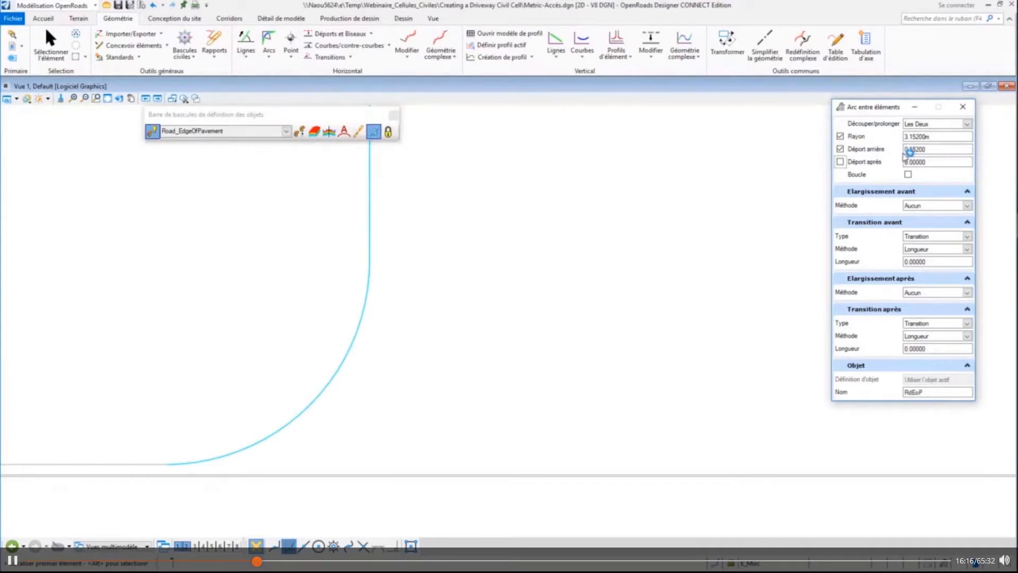
left_click(840, 162)
left_click(932, 165)
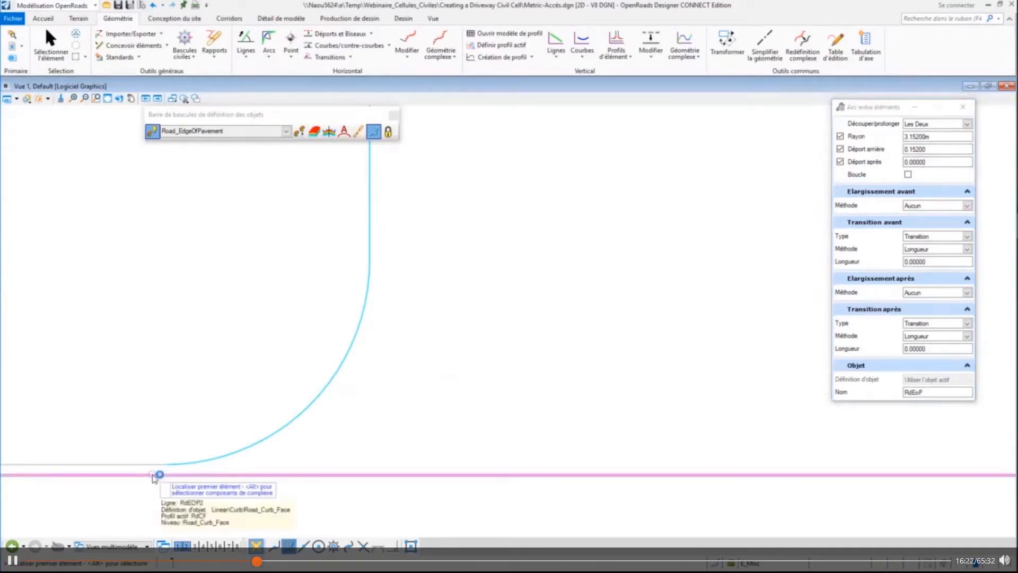
Step: Set the arc's Transition avant and Transition après types both to Aucun
left_click(967, 236)
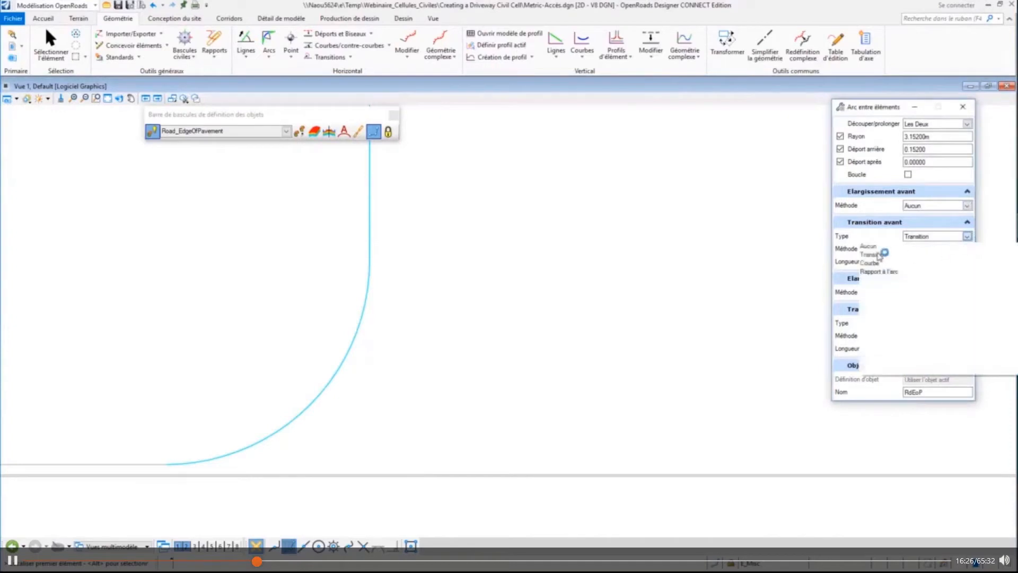
left_click(902, 244)
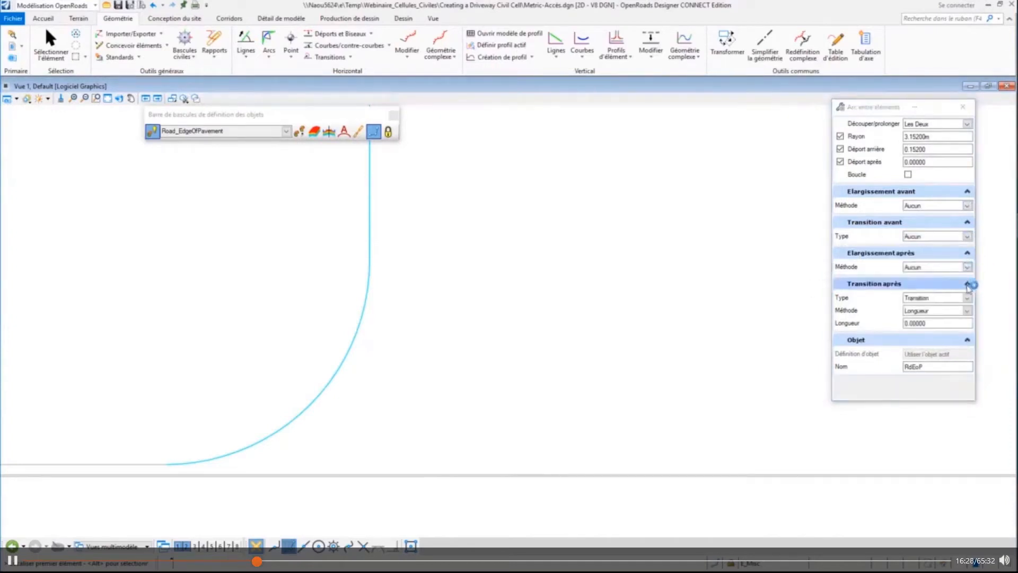
left_click(967, 297)
left_click(910, 308)
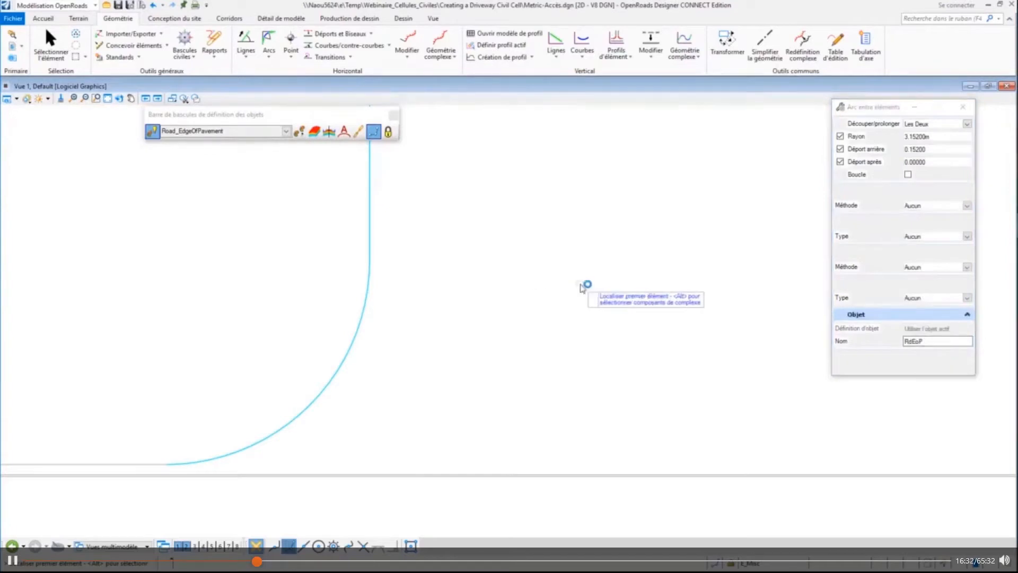
Step: Place the 3.152 m arc between the driveway's left edge, offset 0.152 m inward, and the Road_Curb_Face line, trimming both
left_click(377, 206)
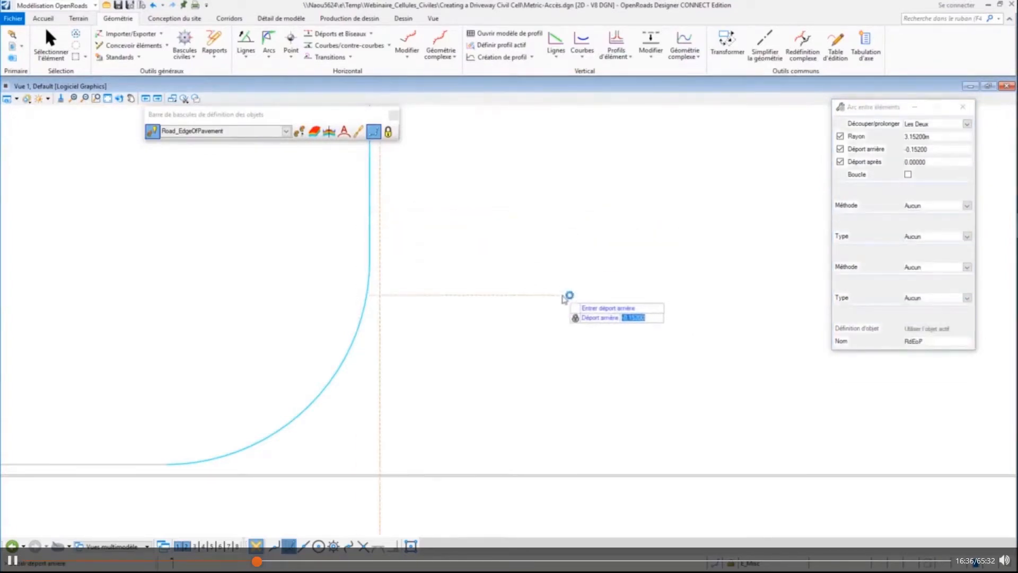
left_click(565, 298)
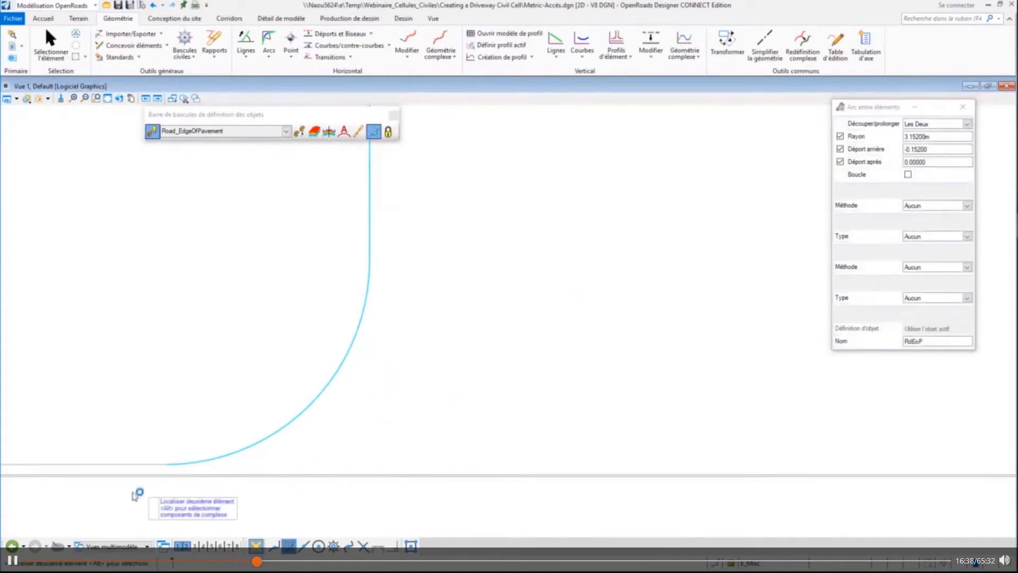
scroll(165, 494, "up", 3)
left_click(186, 452)
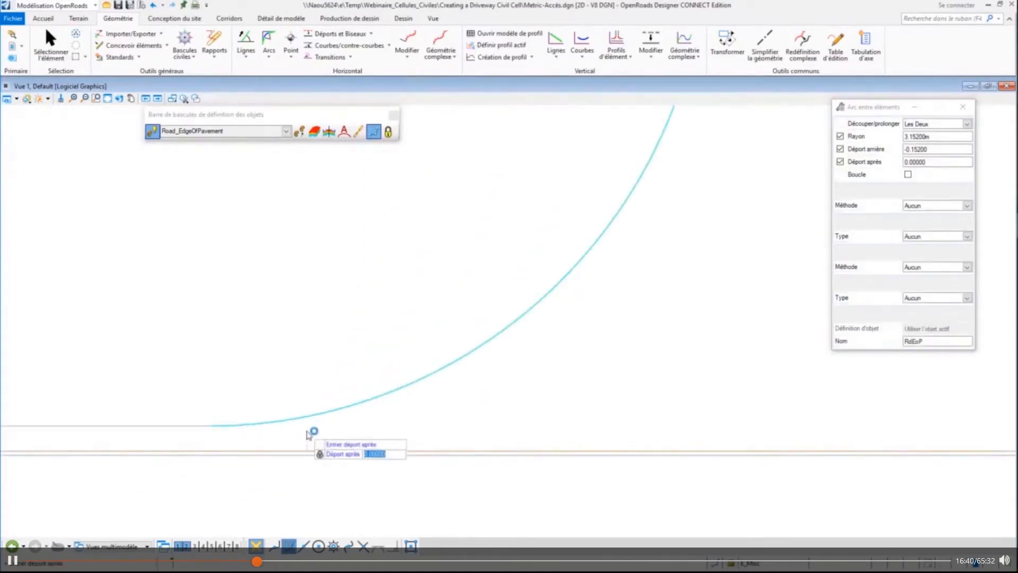
left_click(482, 386)
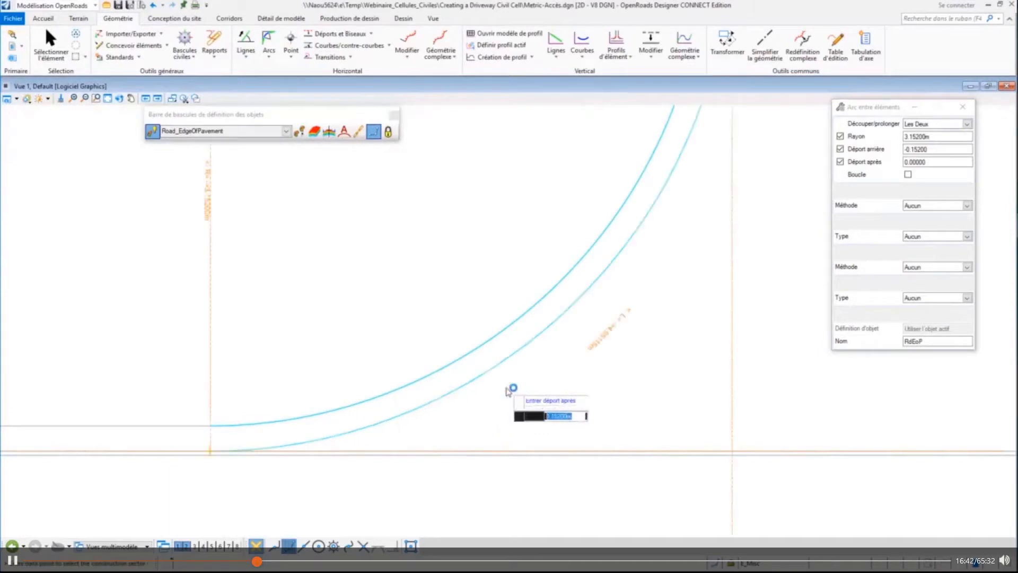
scroll(243, 380, "down", 2)
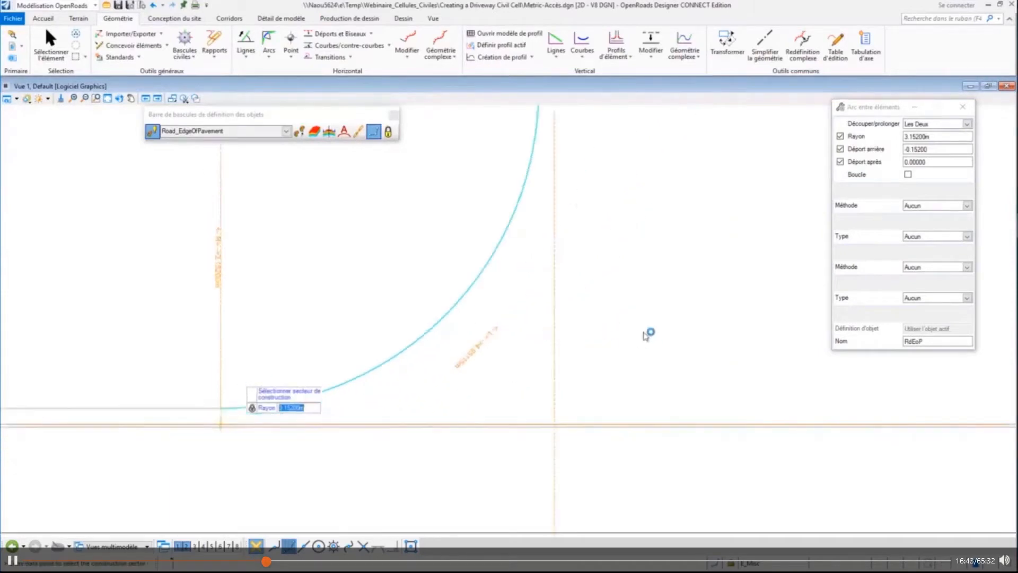
left_click(462, 386)
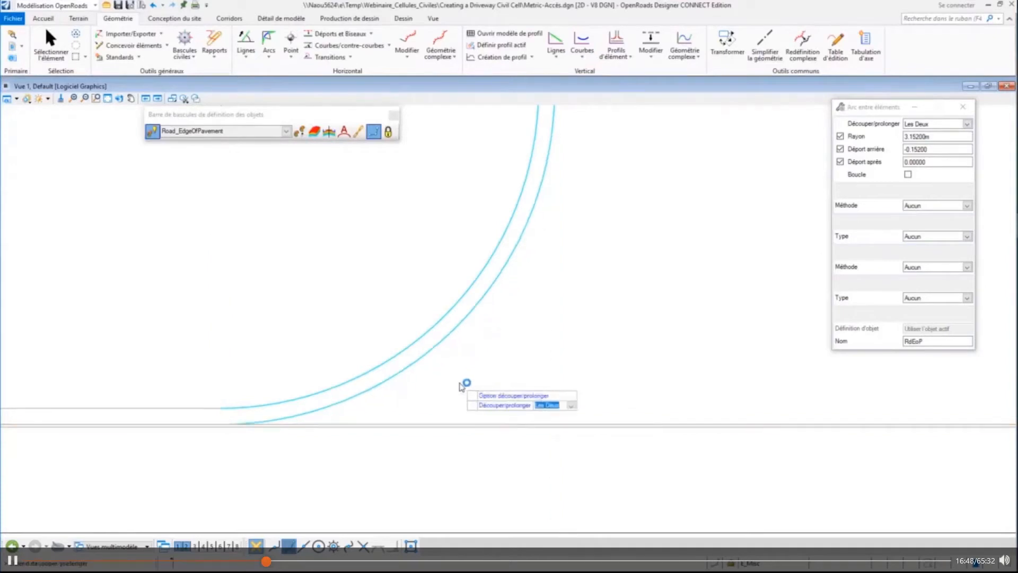
left_click(461, 386)
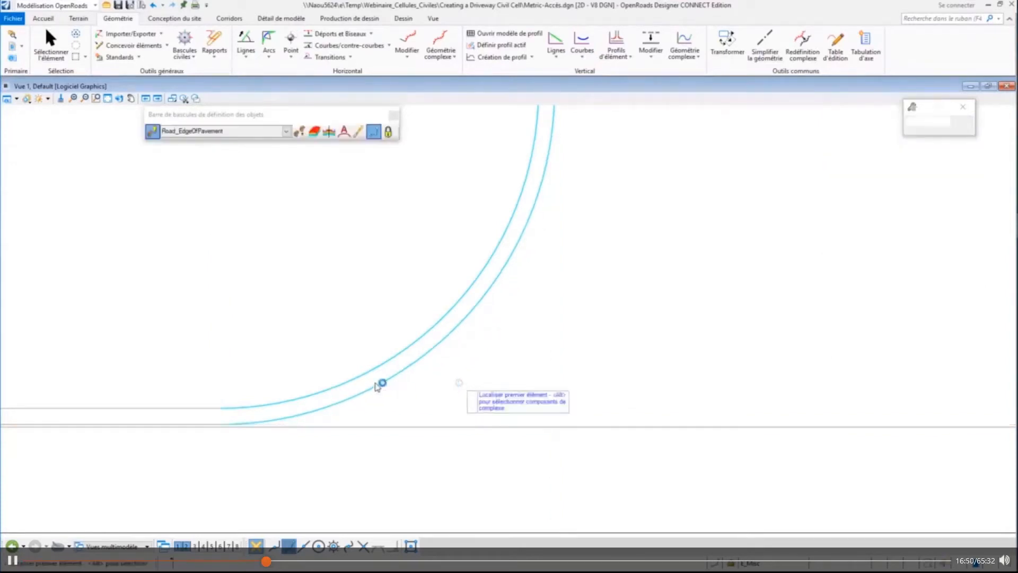
Step: Place a matching 3.152 m arc between the driveway's right edge, offset 0.152 m inward, and the curb face line, and leave the command
scroll(365, 392, "down", 3)
scroll(228, 360, "down", 2)
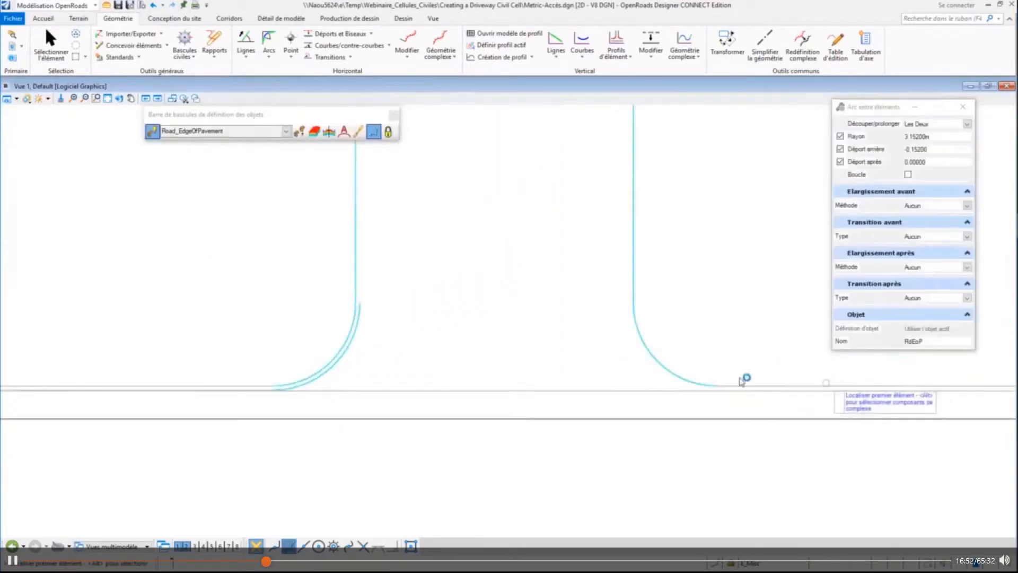
scroll(745, 380, "up", 3)
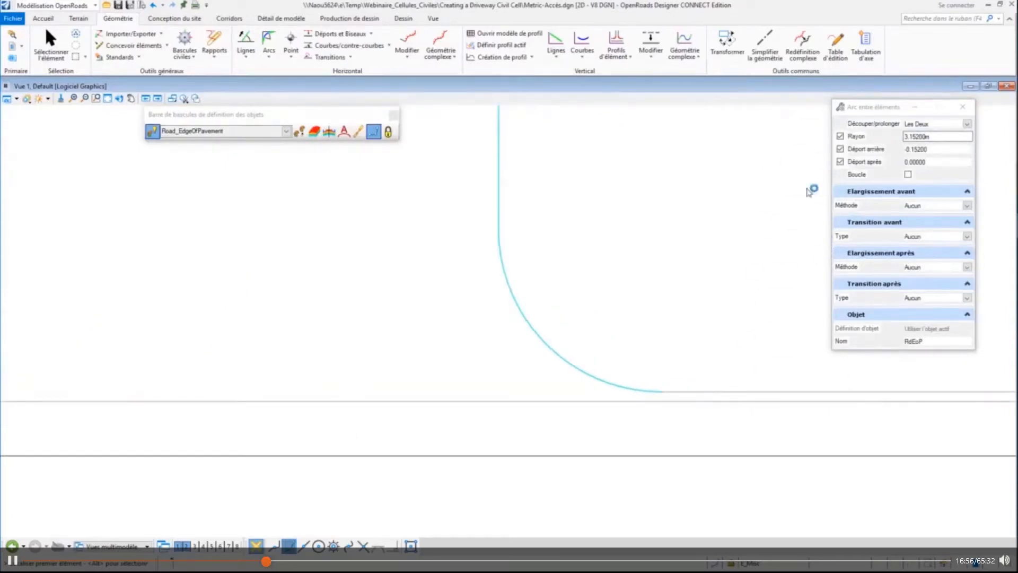
left_click(500, 142)
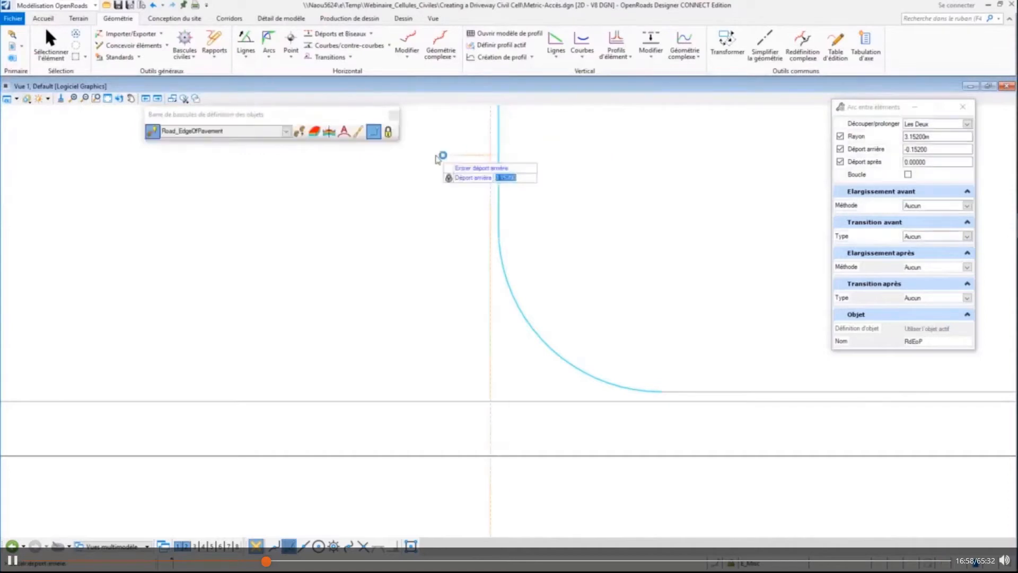
left_click(441, 158)
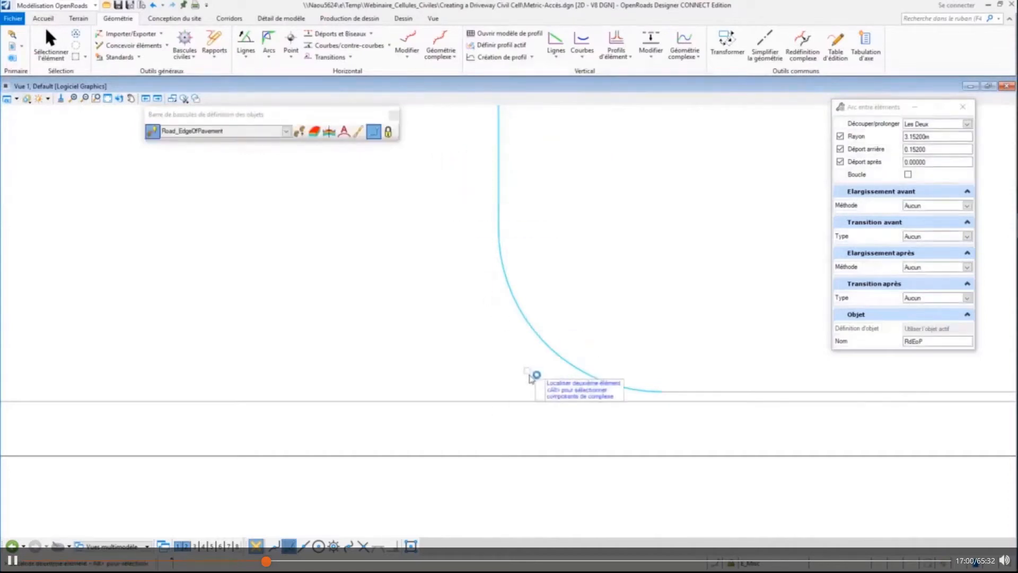
scroll(531, 378, "up", 2)
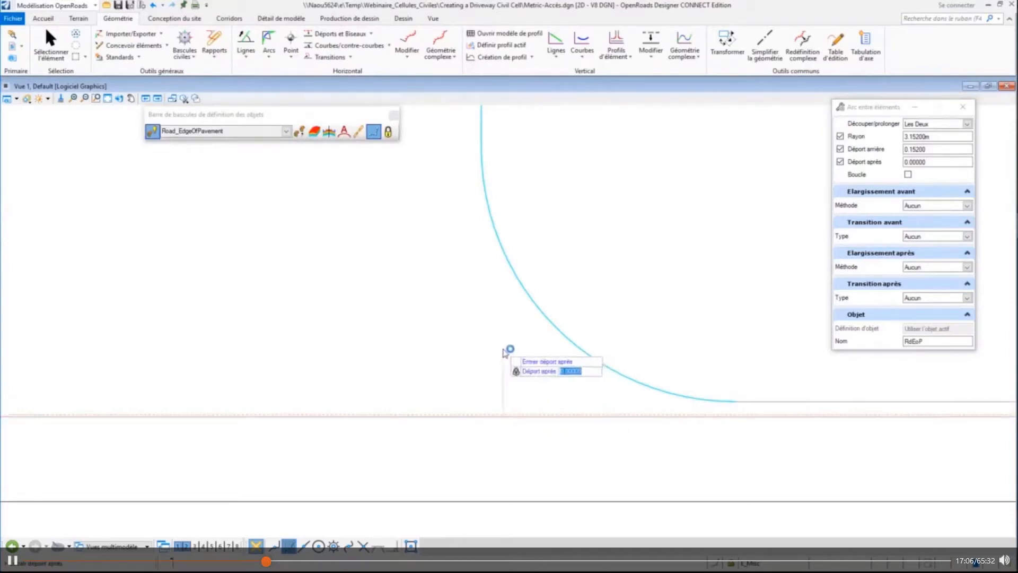
key("Return")
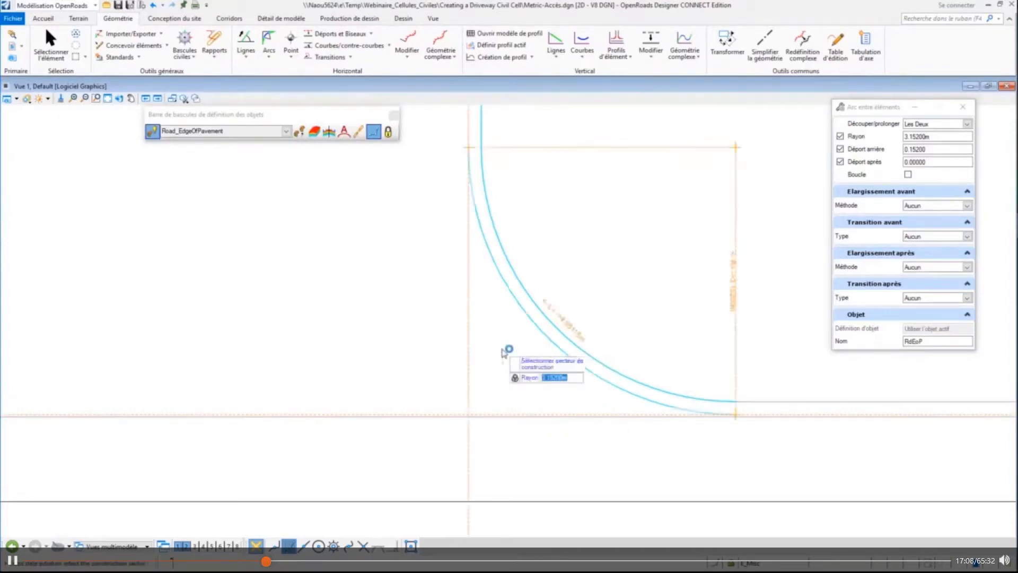
left_click(504, 353)
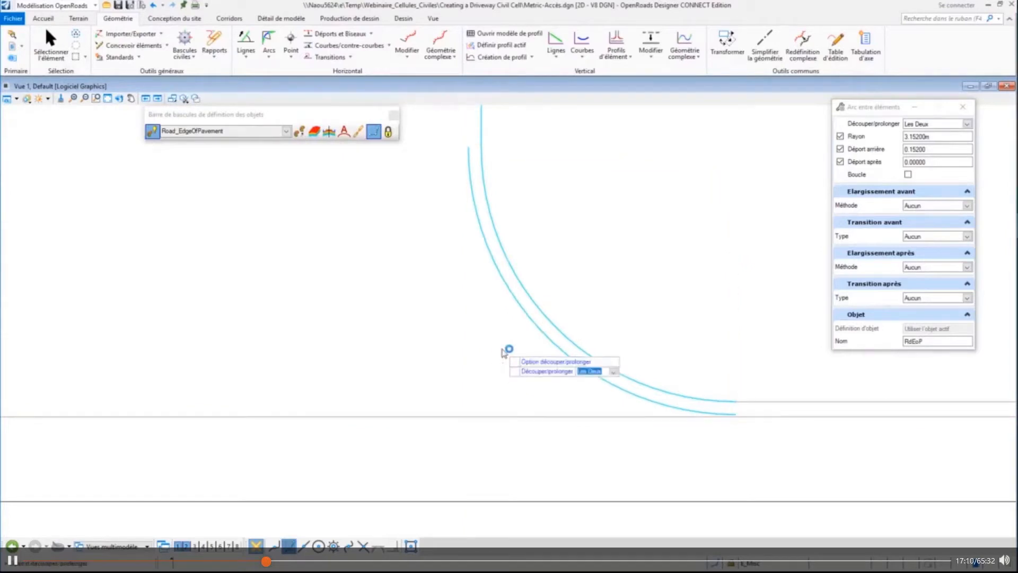
left_click(504, 353)
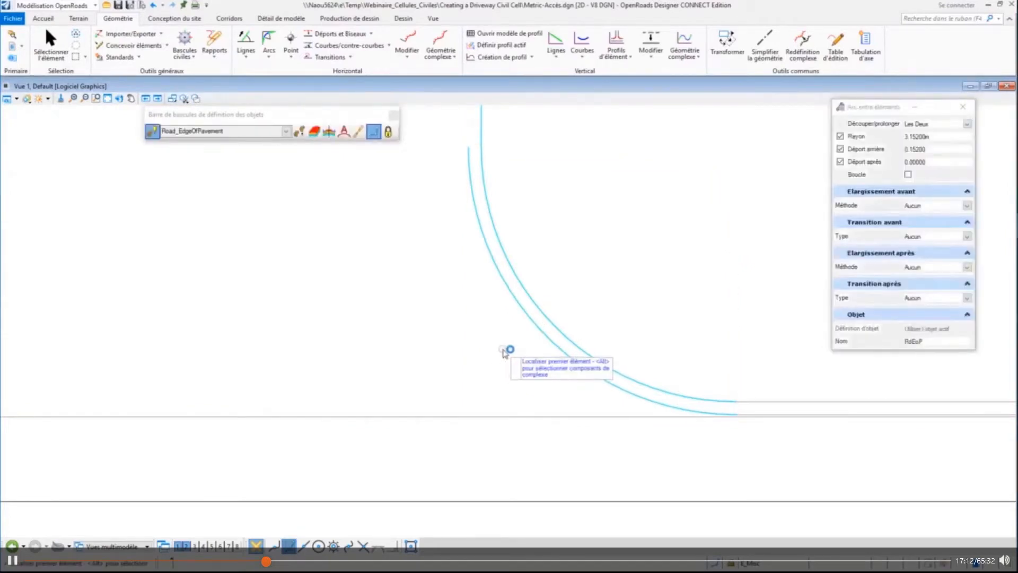
scroll(703, 309, "down", 1)
key("Escape")
Step: Begin a civil cell with the default name and pick the driveway's far end line as its first reference
scroll(760, 322, "down", 3)
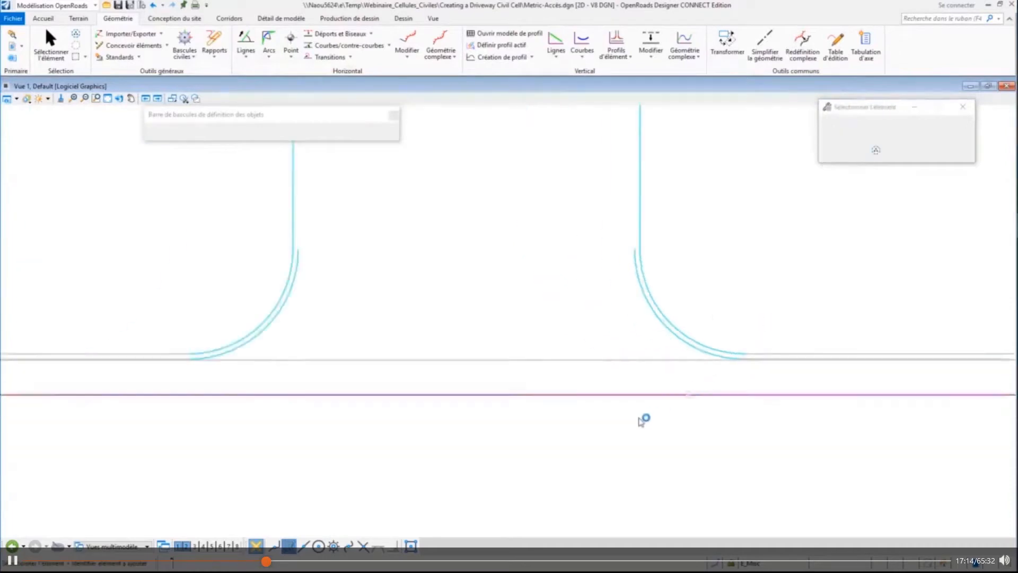
scroll(643, 419, "down", 2)
scroll(461, 446, "down", 1)
middle_click_drag(568, 262, 519, 386)
scroll(520, 385, "down", 1)
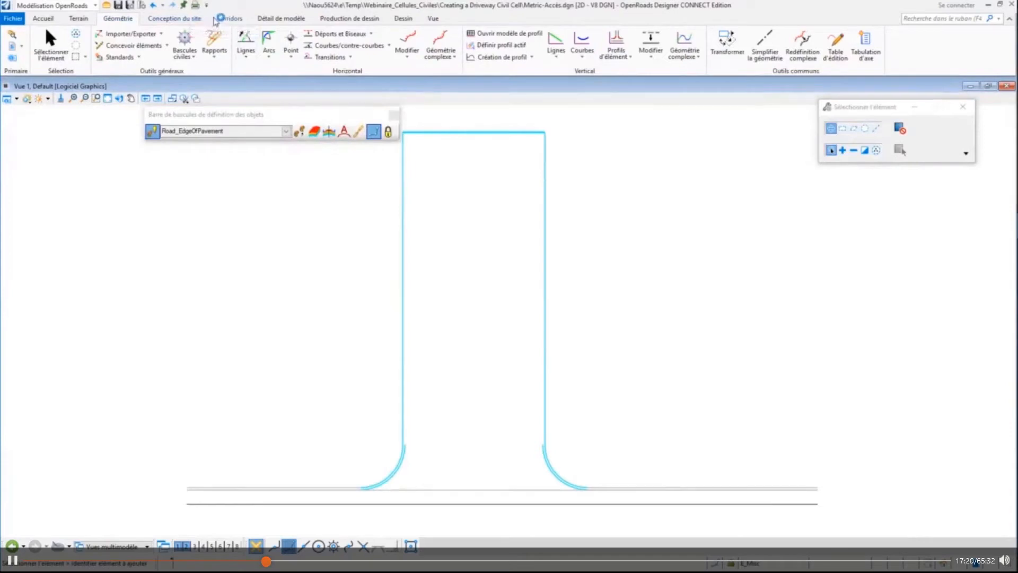
left_click(281, 18)
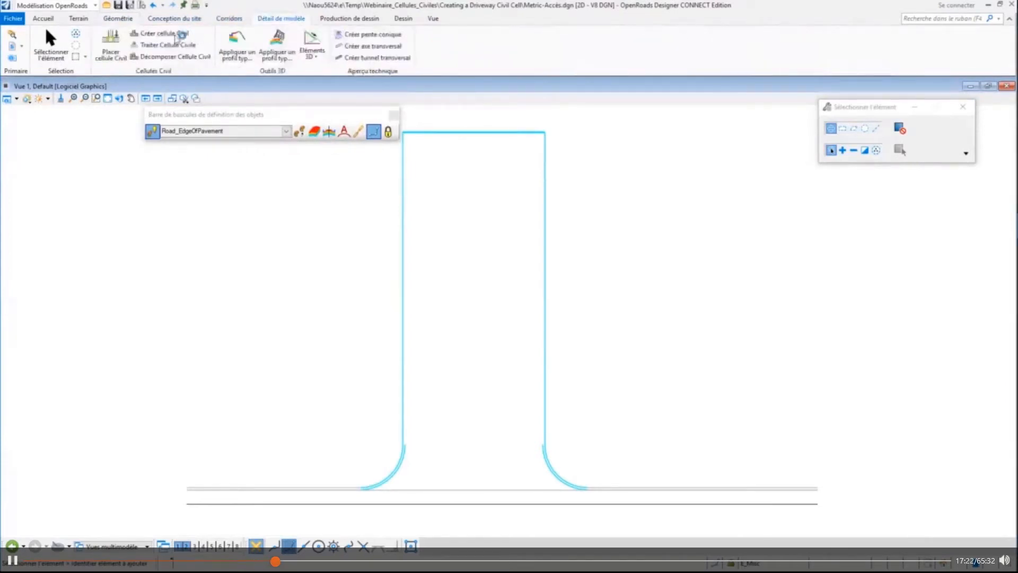
left_click(162, 33)
scroll(472, 116, "up", 1)
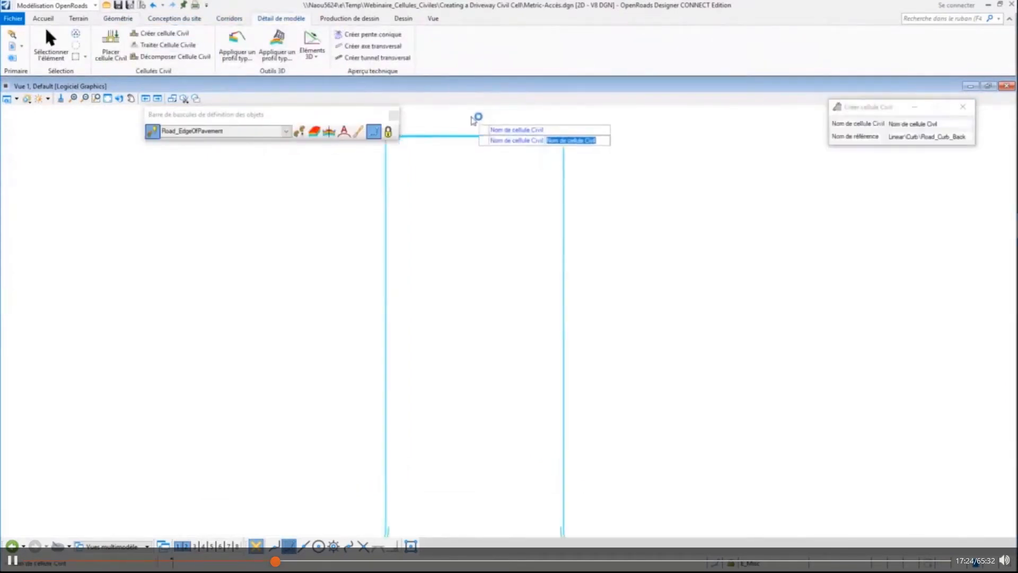
left_click(471, 118)
scroll(469, 132, "up", 1)
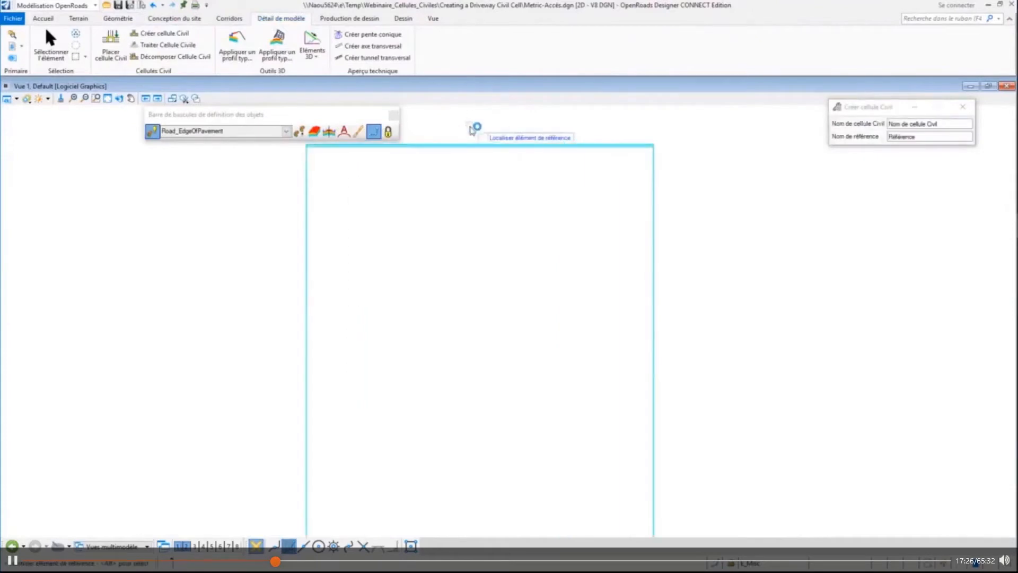
left_click(473, 156)
Step: Add the curb back and curb face lines as test references, then leave the civil cell command without creating the cell
scroll(470, 132, "down", 6)
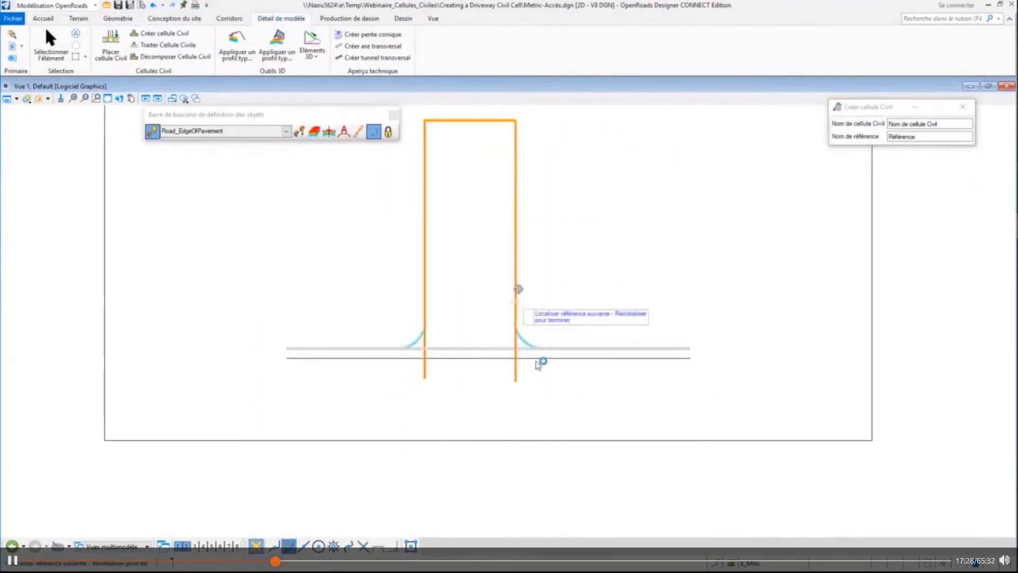
scroll(368, 332, "up", 6)
scroll(316, 290, "up", 4)
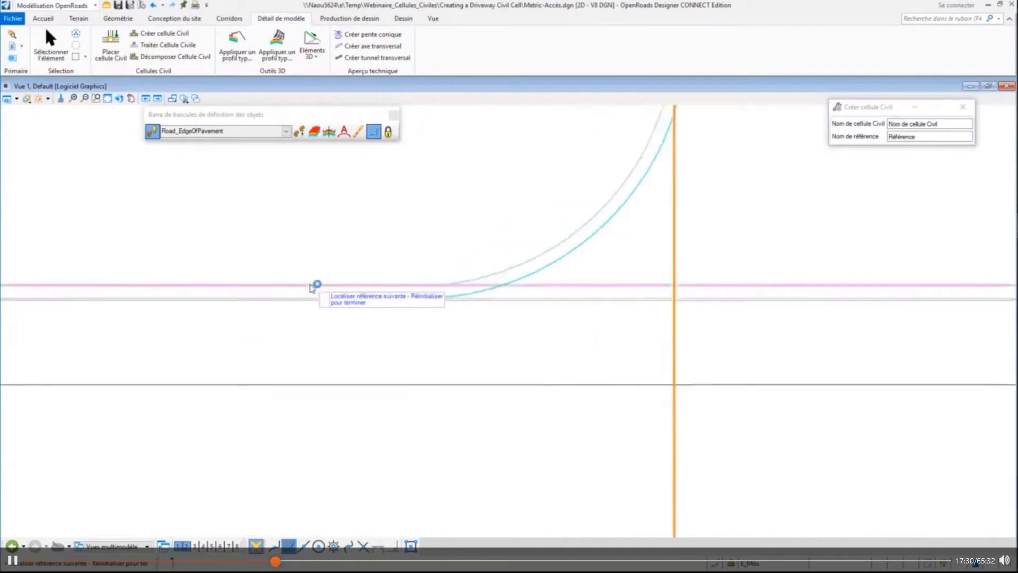
left_click(316, 288)
left_click(310, 312)
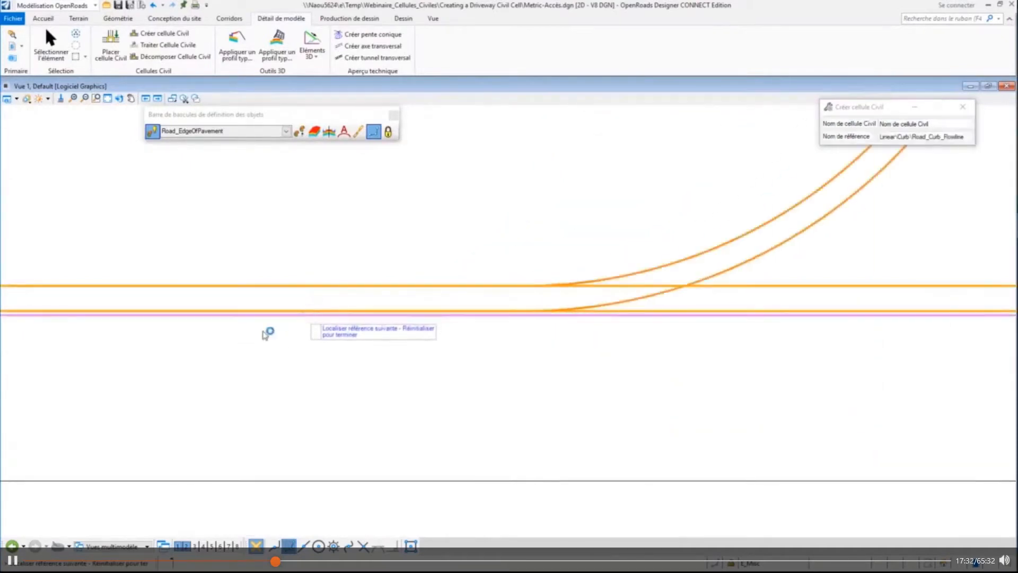
scroll(210, 352, "down", 2)
scroll(210, 353, "down", 2)
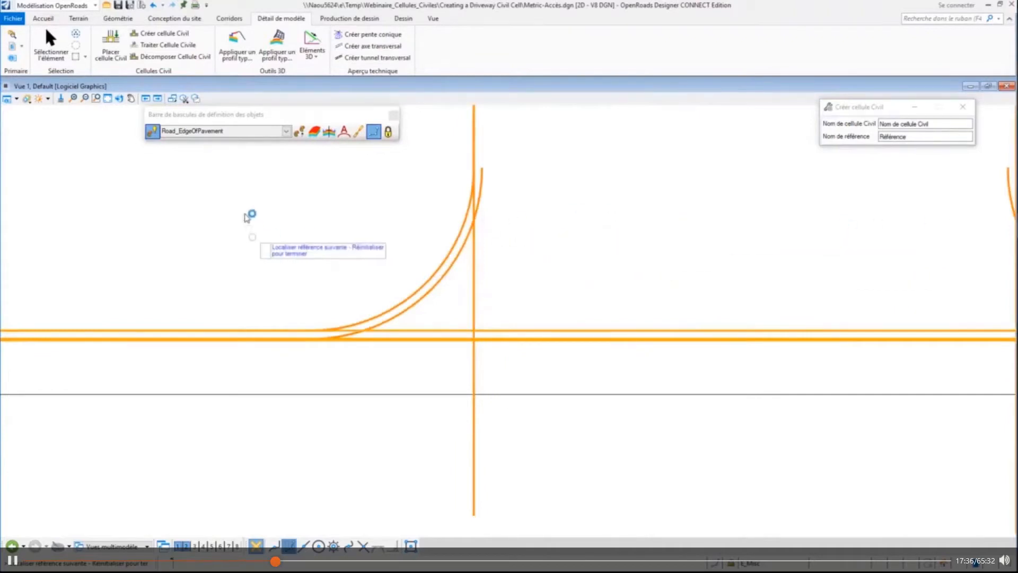
right_click(248, 217)
scroll(249, 329, "down", 2)
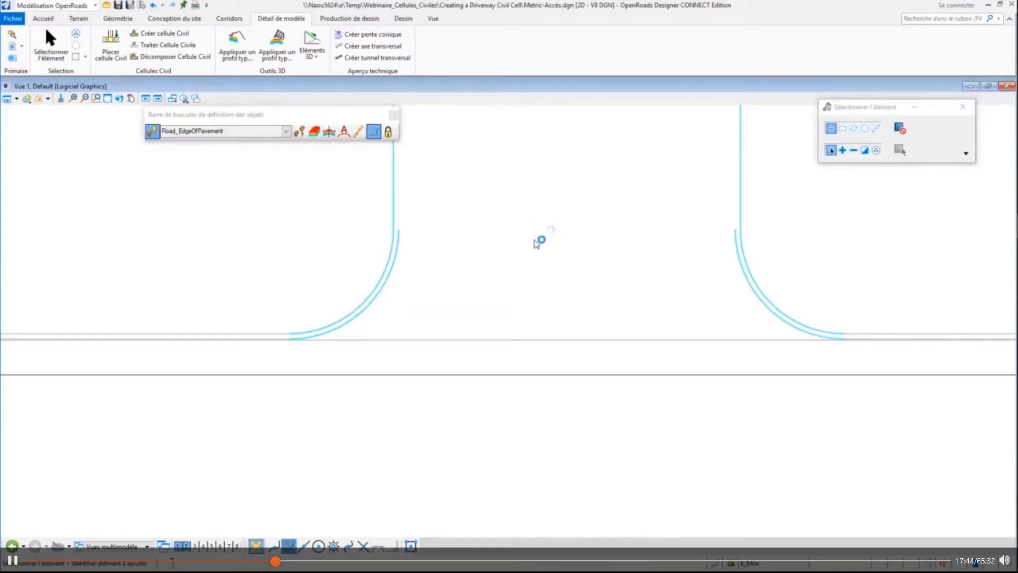
scroll(446, 440, "down", 2)
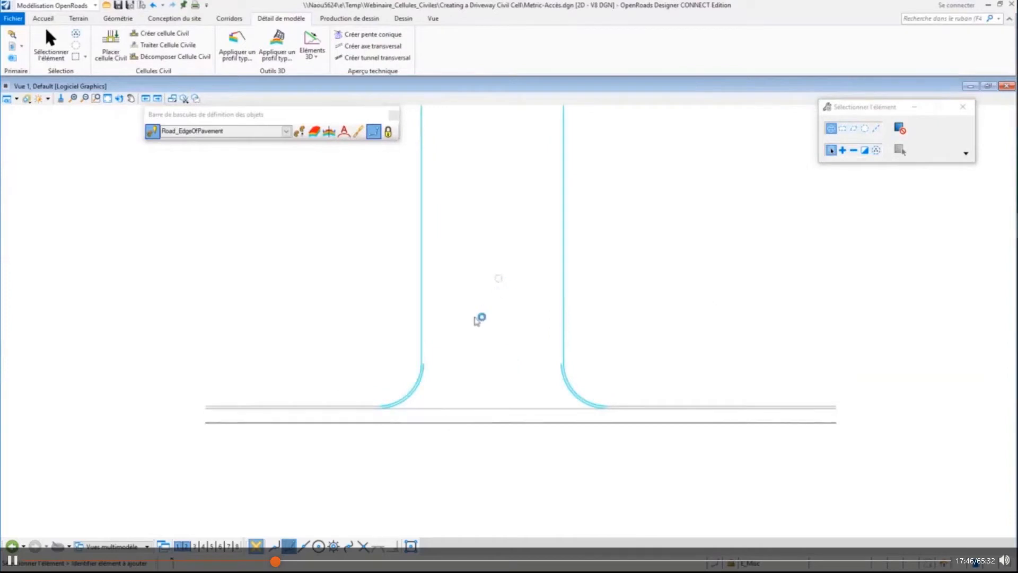
scroll(455, 352, "down", 1)
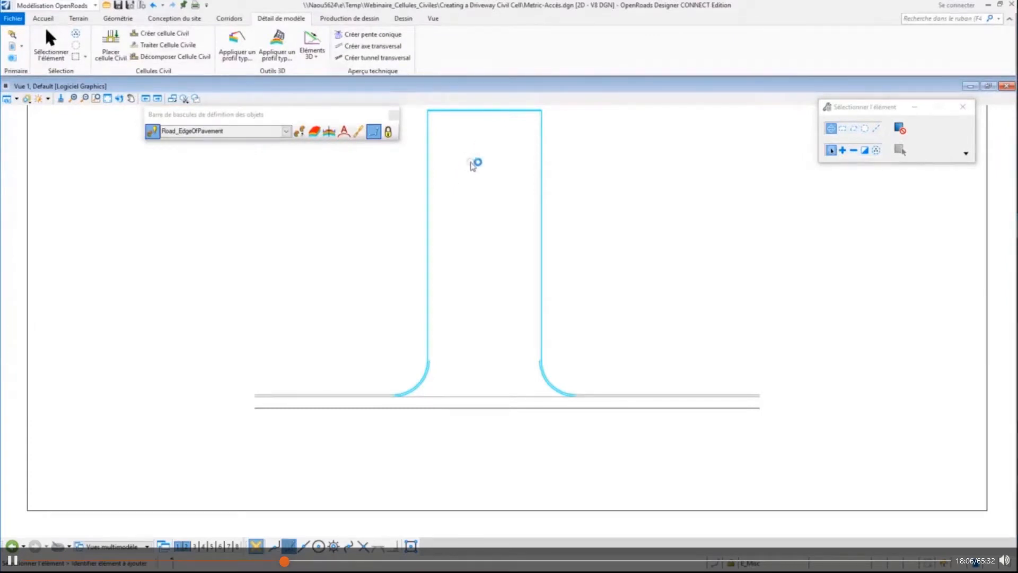
scroll(458, 331, "up", 2)
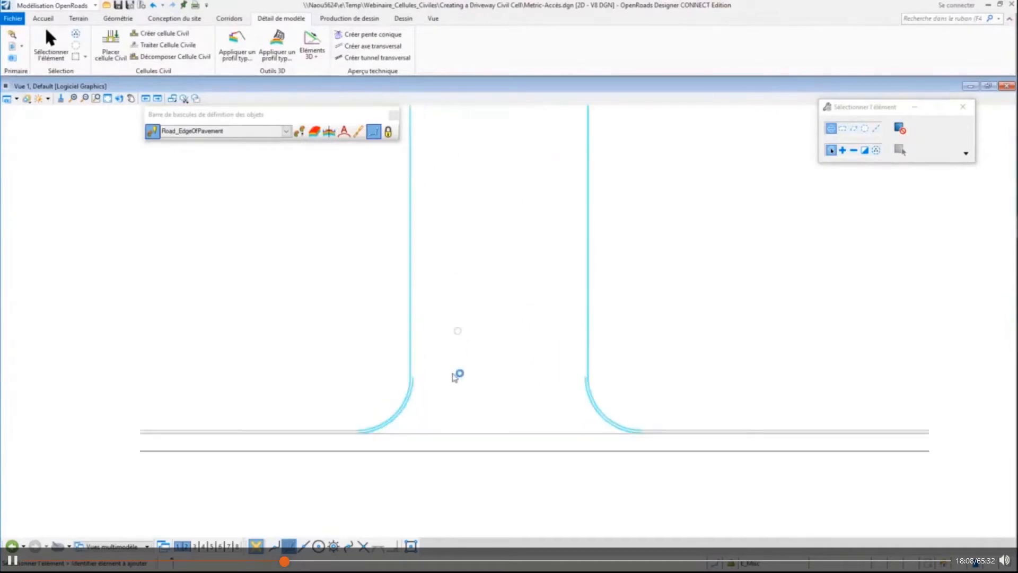
scroll(443, 430, "up", 3)
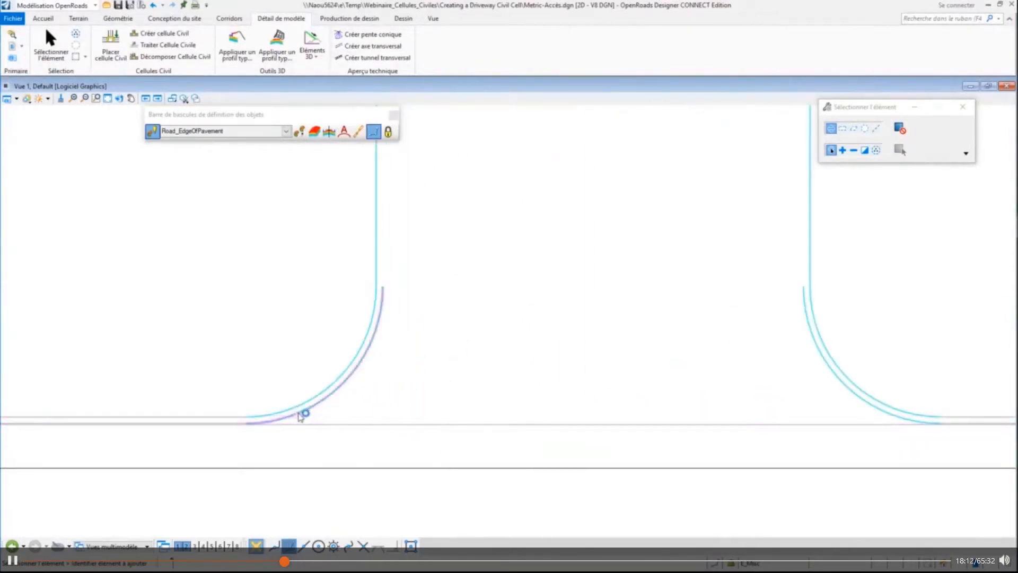
scroll(257, 460, "down", 3)
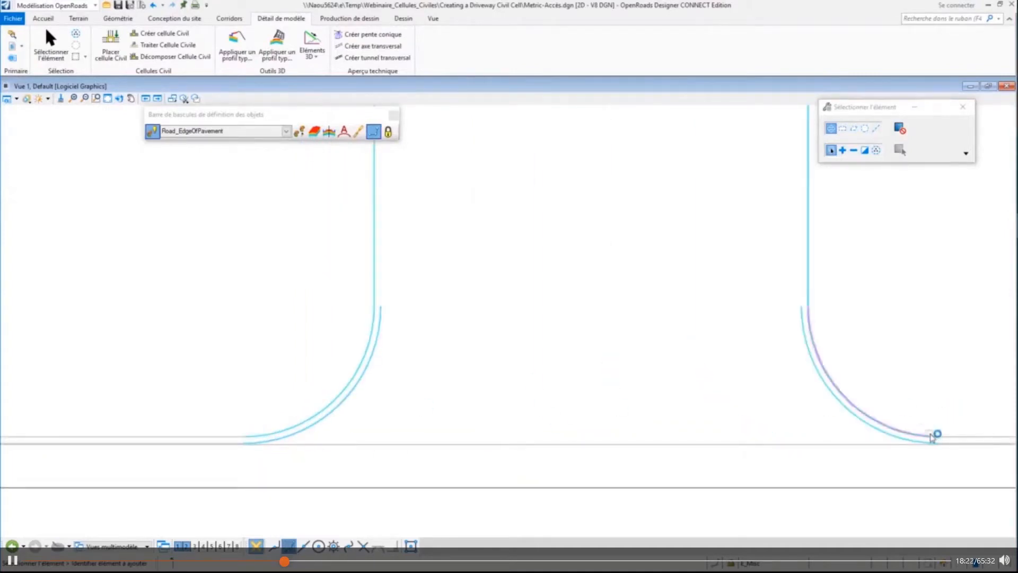
Step: Set up a partial single offset (Déport simple d'élément partiel) with Déport 0 and Longueur unlocked
left_click(121, 21)
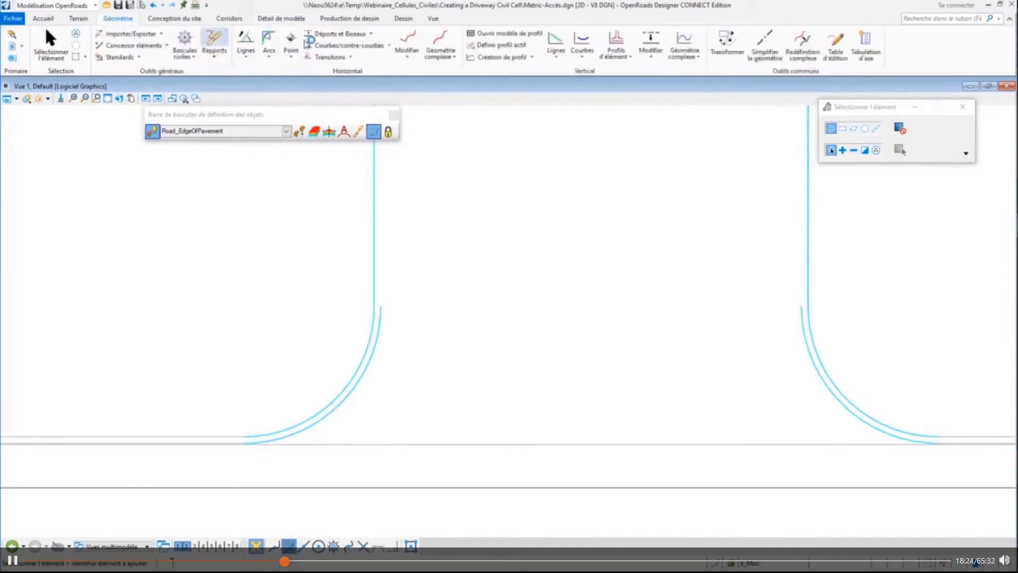
left_click(340, 33)
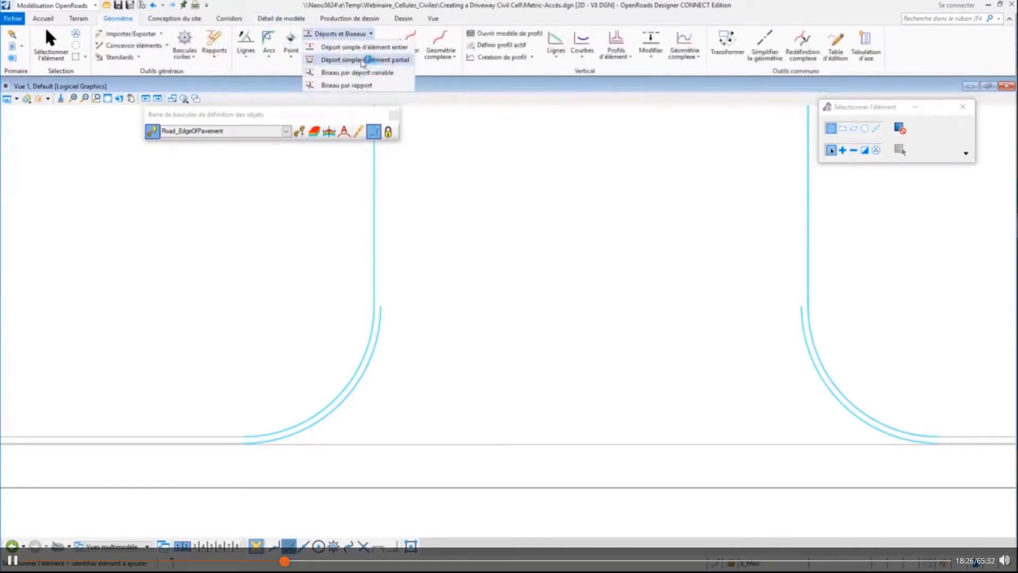
left_click(362, 61)
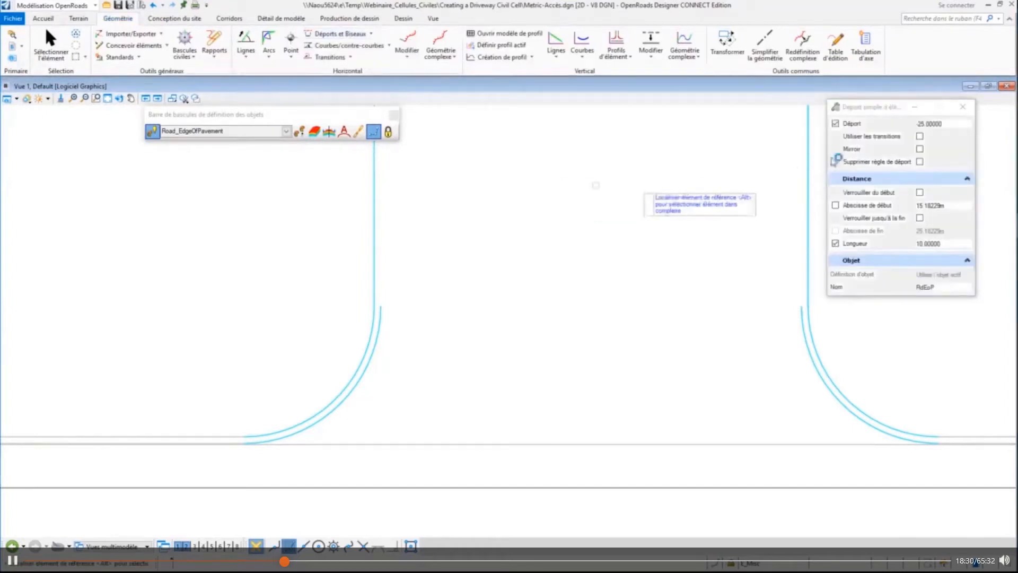
double_click(951, 126)
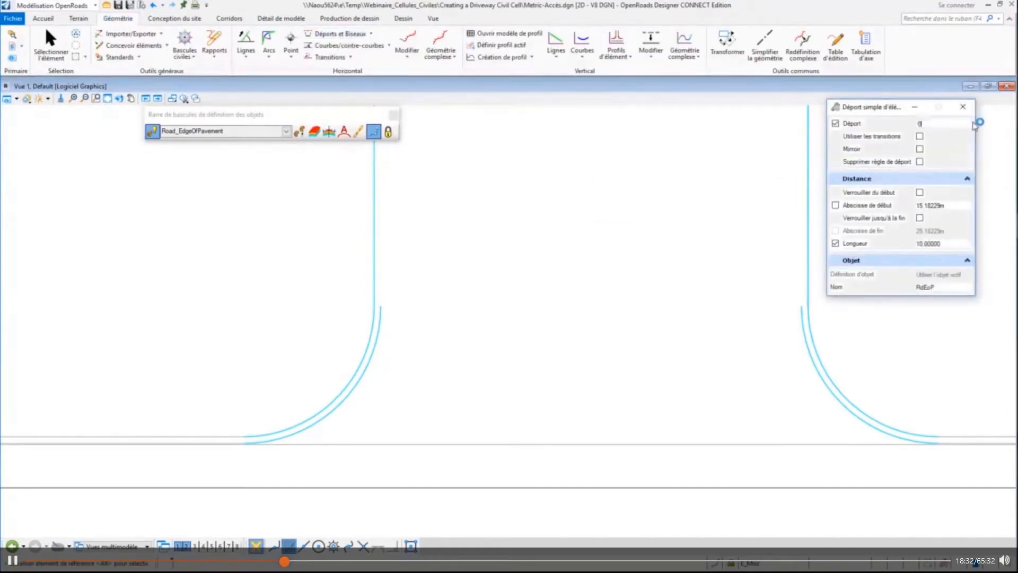
type("0")
key("Return")
left_click(836, 243)
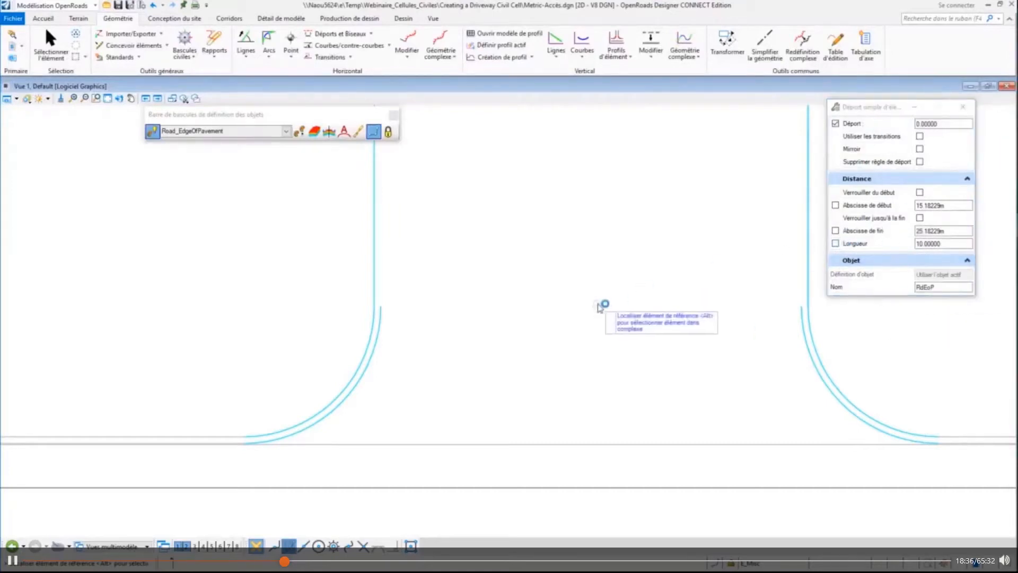
Step: Place the zero-offset Road_EdgeOfPavement line along the curb flowline, 16 m from the left corner arc's end to the right one's, and leave the command
scroll(406, 447, "up", 5)
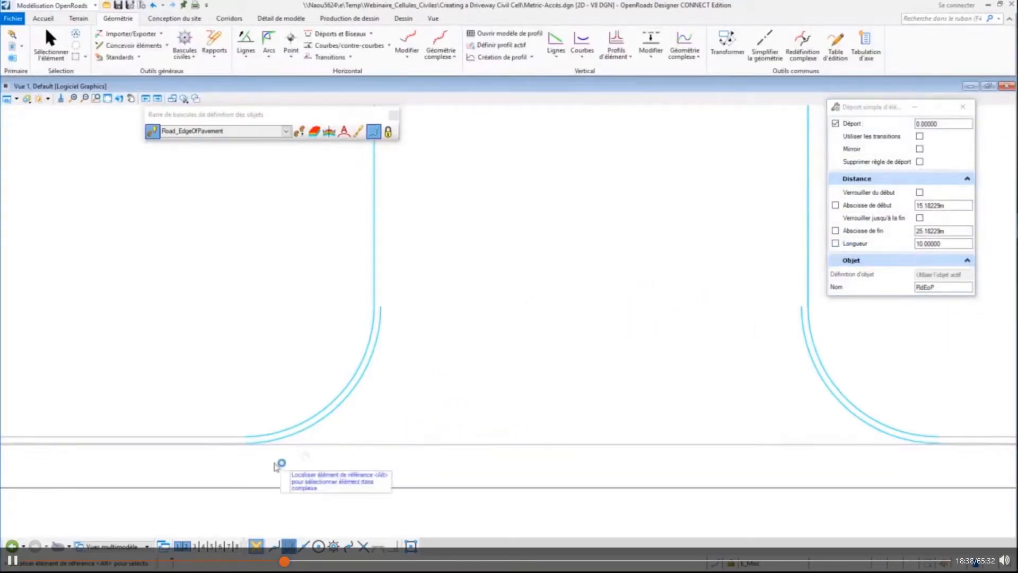
left_click(394, 434)
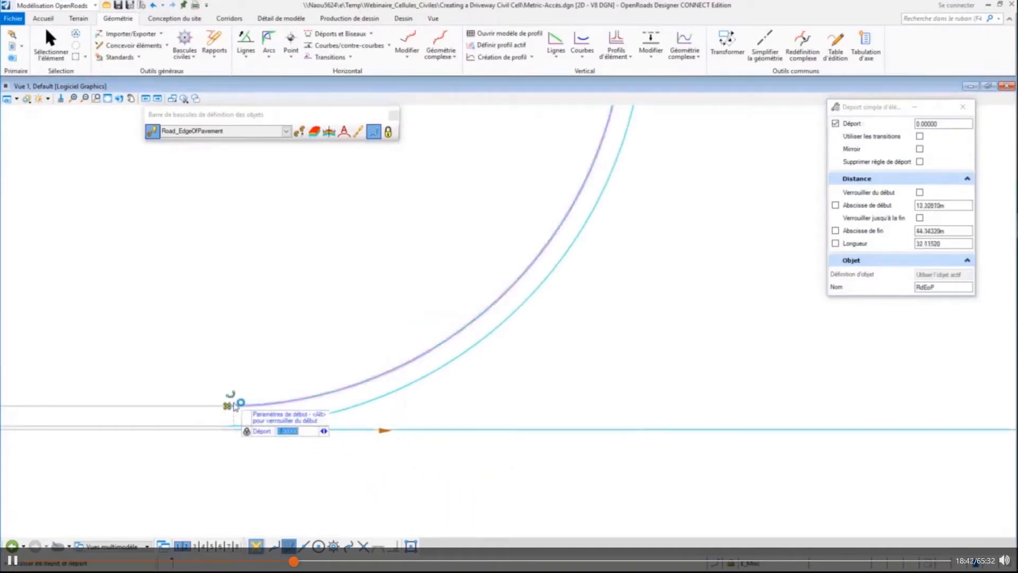
scroll(166, 416, "down", 6)
left_click(166, 417)
scroll(723, 425, "up", 6)
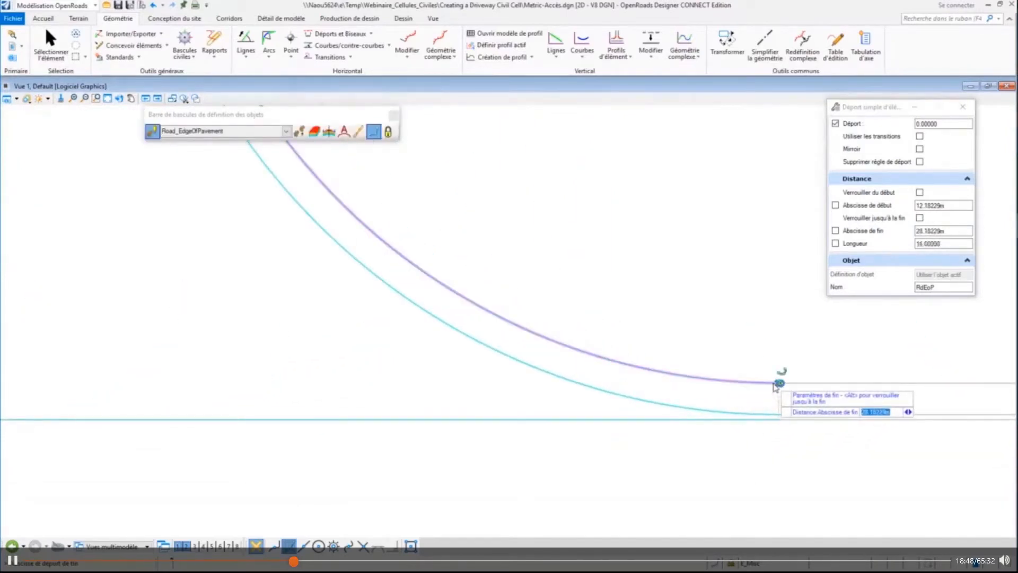
left_click(698, 300)
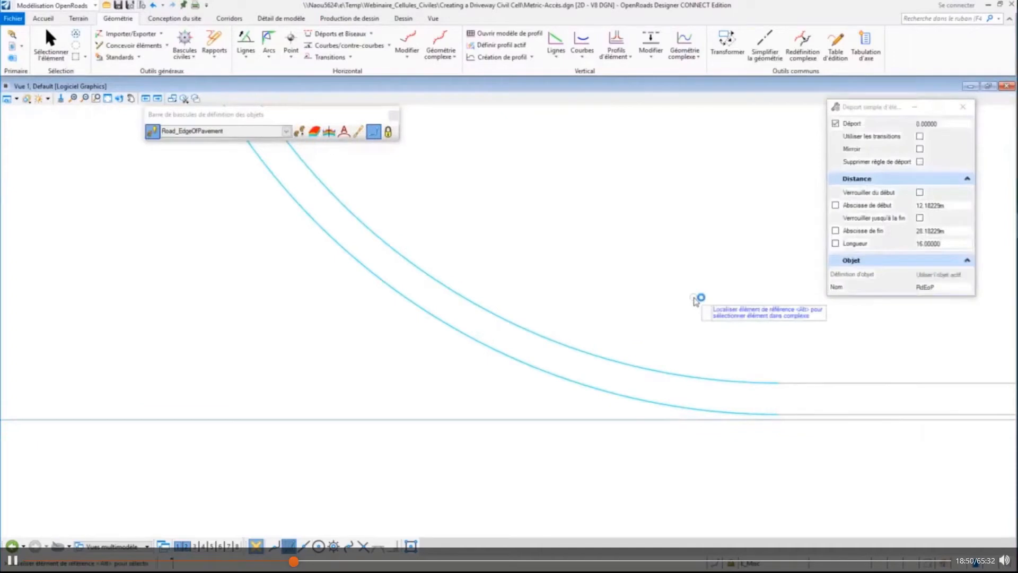
right_click(694, 298)
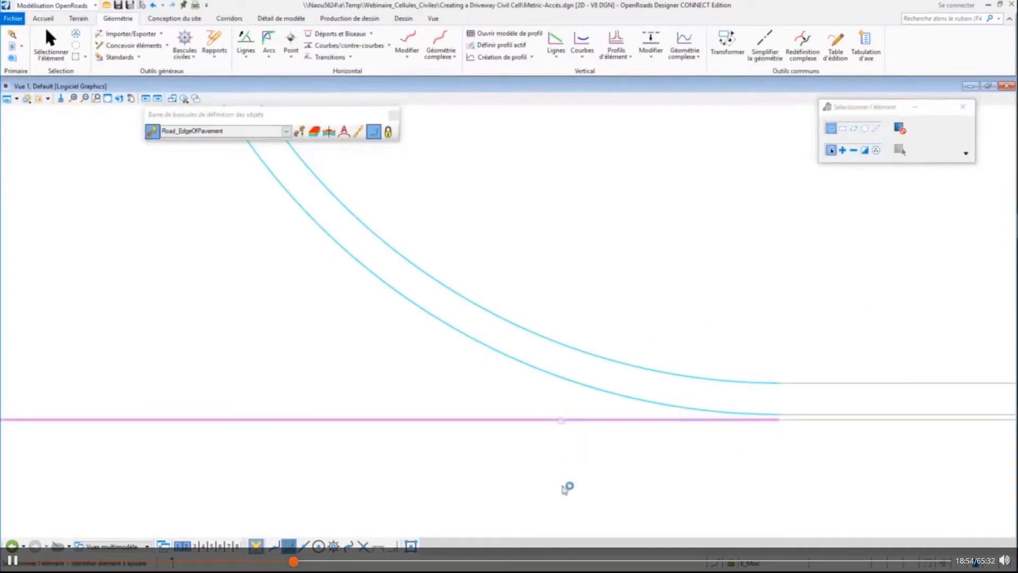
Step: Examine the new edge-of-pavement line between the ends of the two corner arcs
scroll(594, 456, "down", 2)
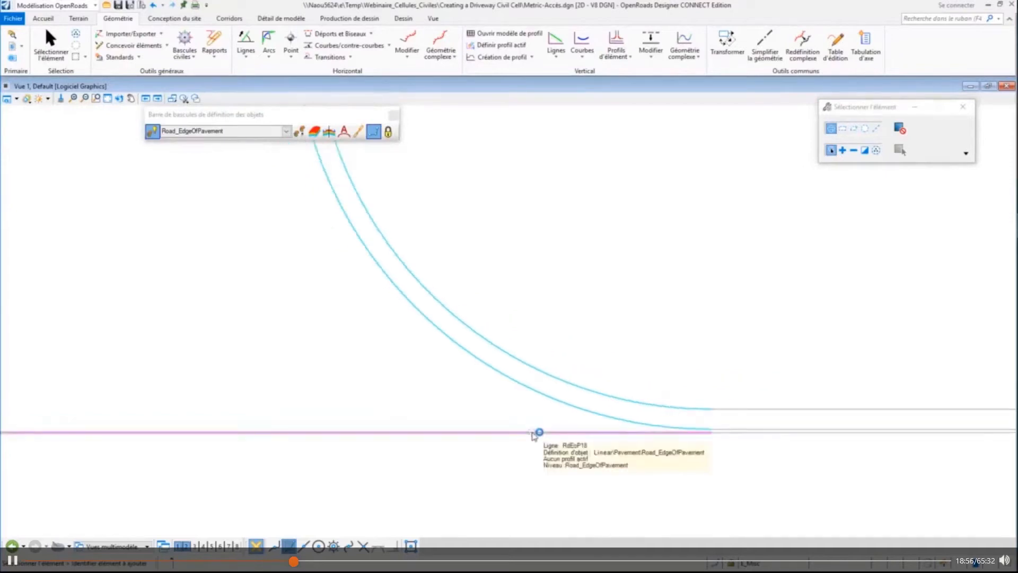
scroll(789, 471, "down", 6)
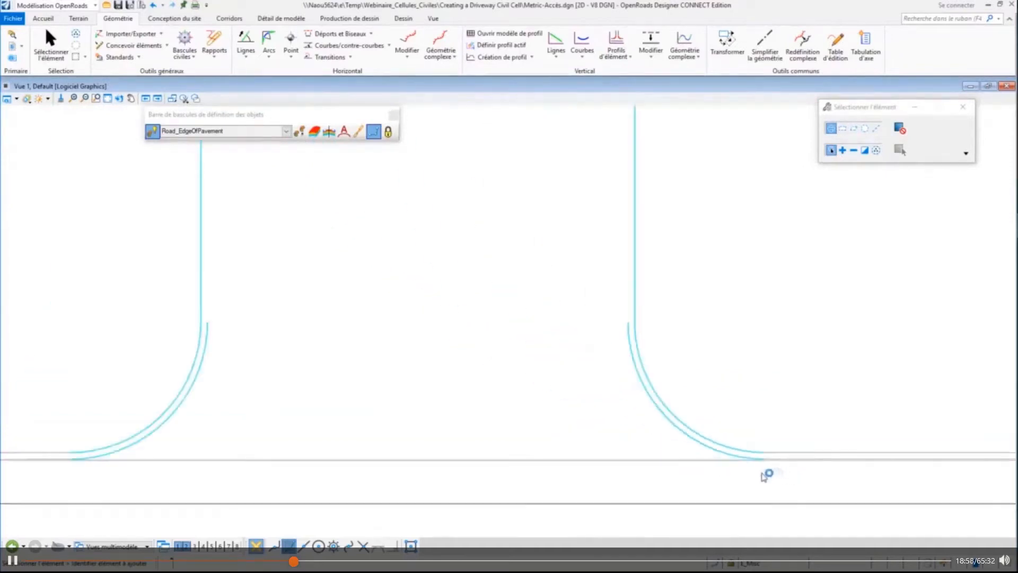
middle_click_drag(574, 329, 488, 377)
scroll(267, 373, "down", 4)
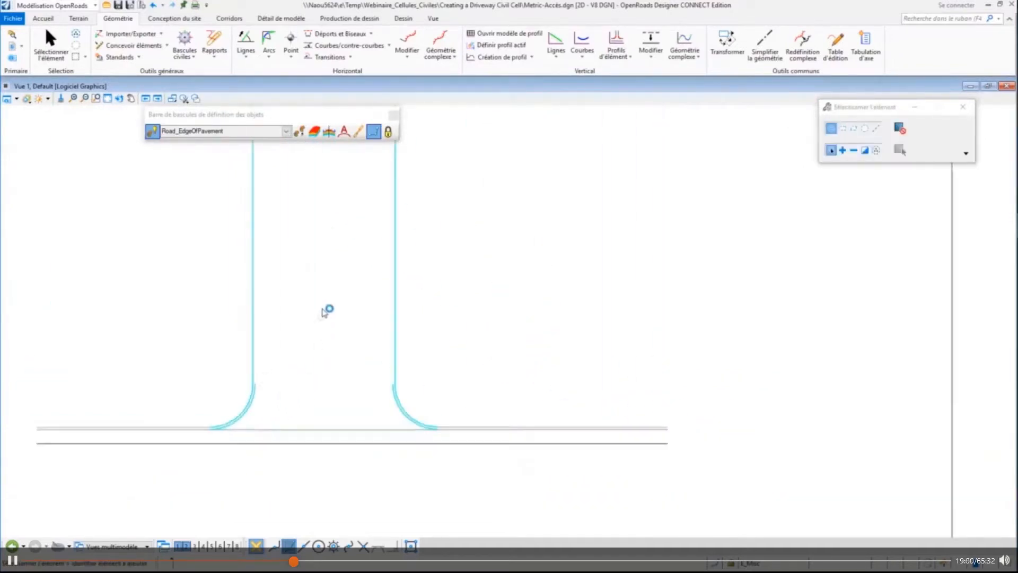
scroll(330, 304, "down", 2)
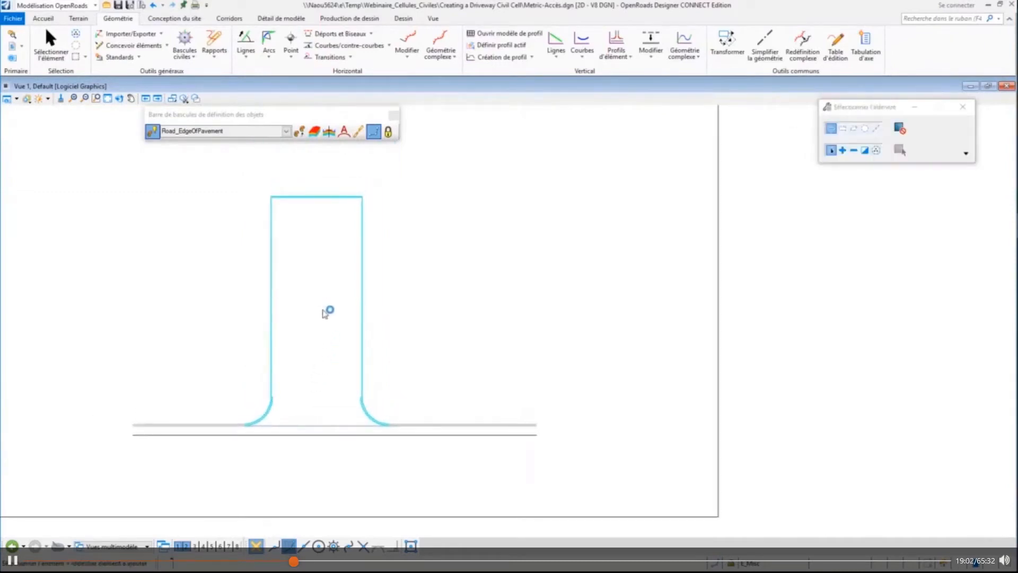
scroll(325, 313, "up", 1)
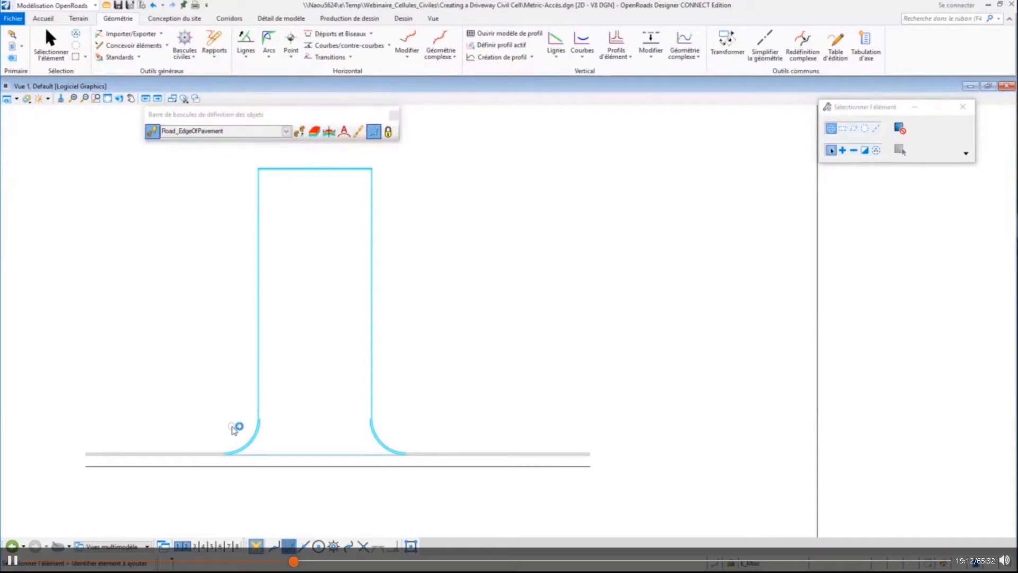
Step: Draw a short Road_EdgeOfPavement line between points, 0.152 m long, closing the gap between the upper ends of the left corner arcs
scroll(255, 427, "up", 6)
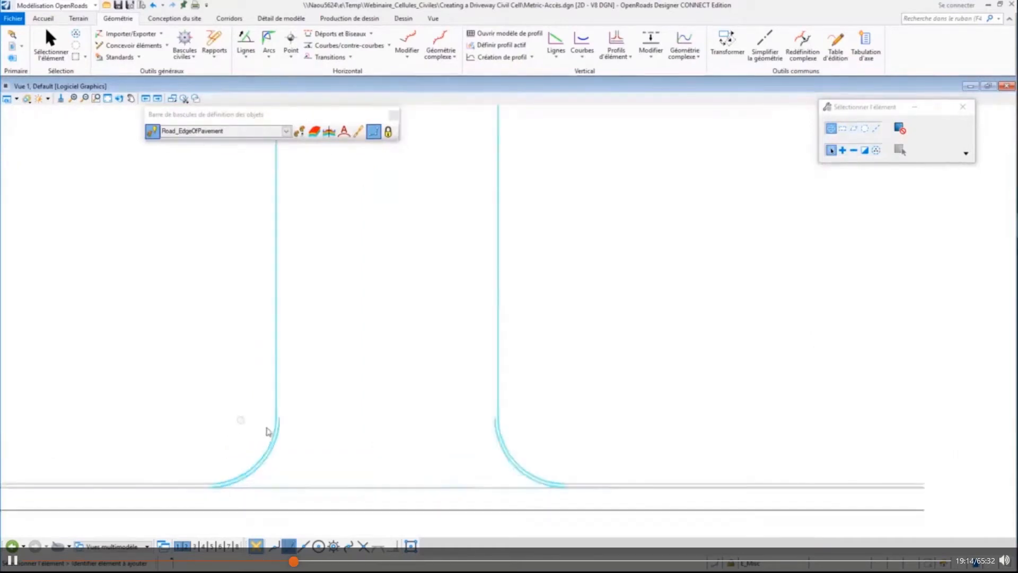
scroll(326, 402, "up", 2)
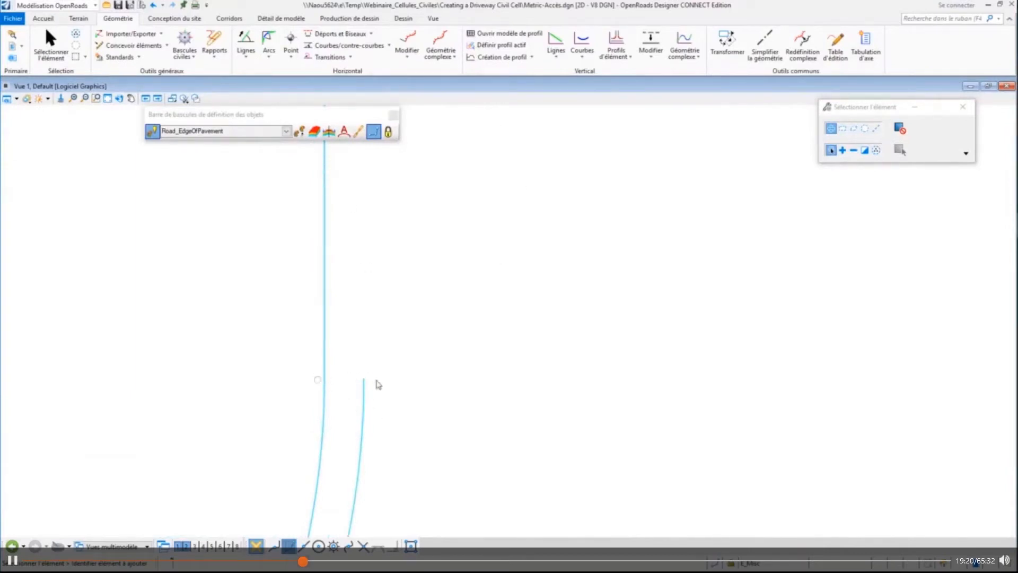
left_click(244, 56)
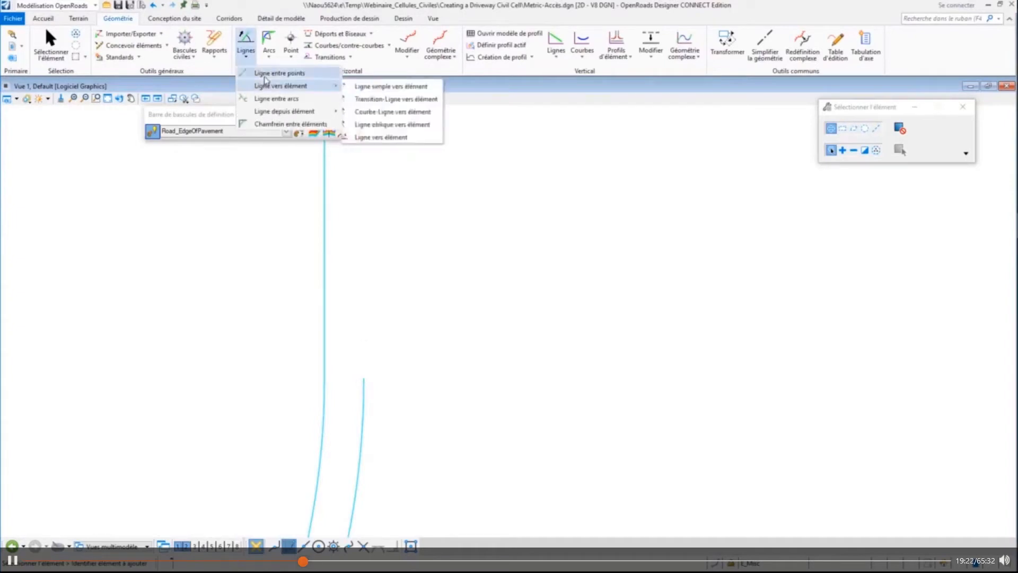
left_click(266, 80)
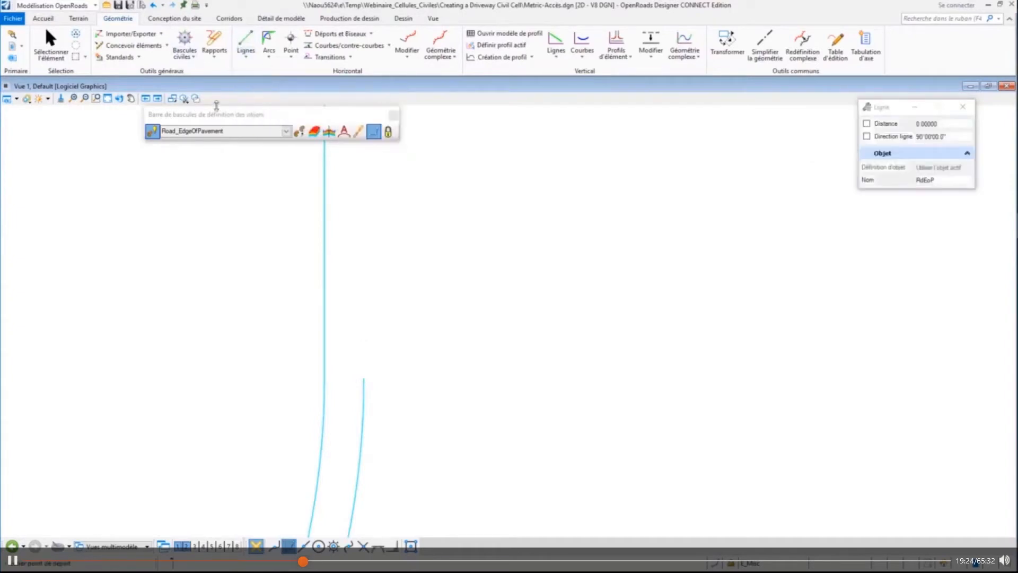
left_click(321, 380)
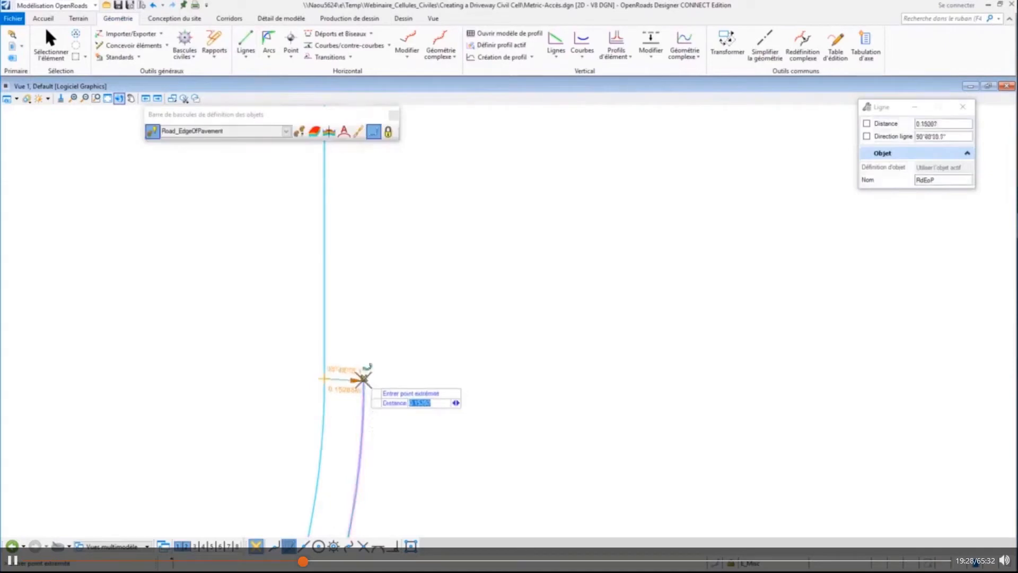
scroll(366, 376, "up", 2)
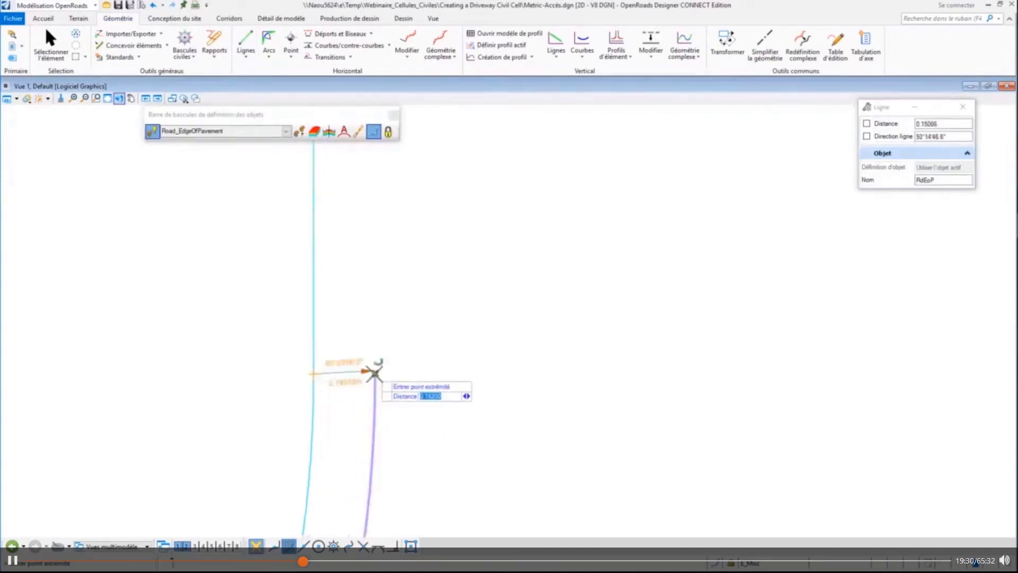
left_click(374, 373)
Step: Close the upper end of the right corner arcs with a matching 0.152 m line at 90°, and leave the line command
scroll(112, 363, "down", 2)
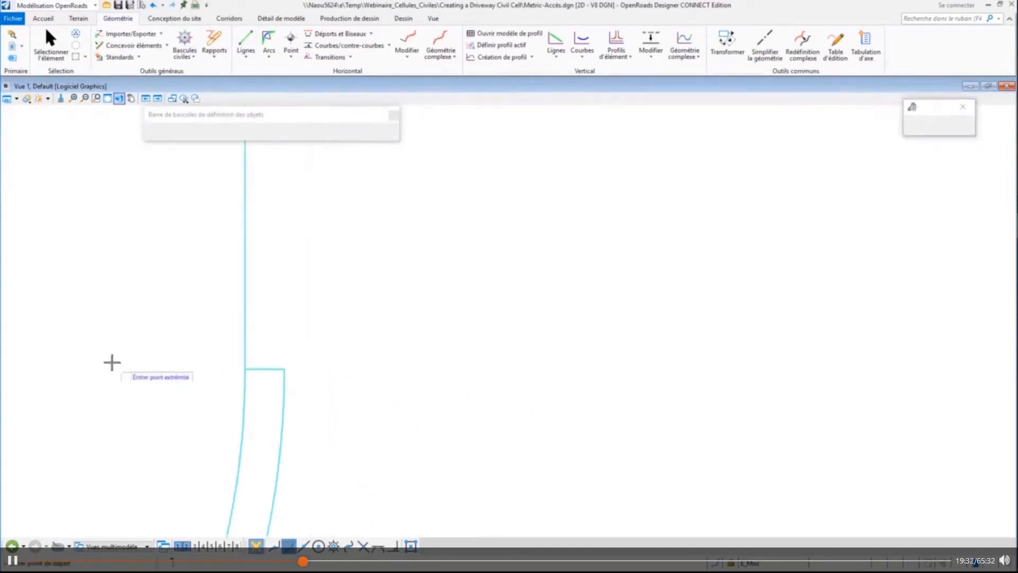
scroll(112, 362, "down", 2)
scroll(834, 373, "up", 3)
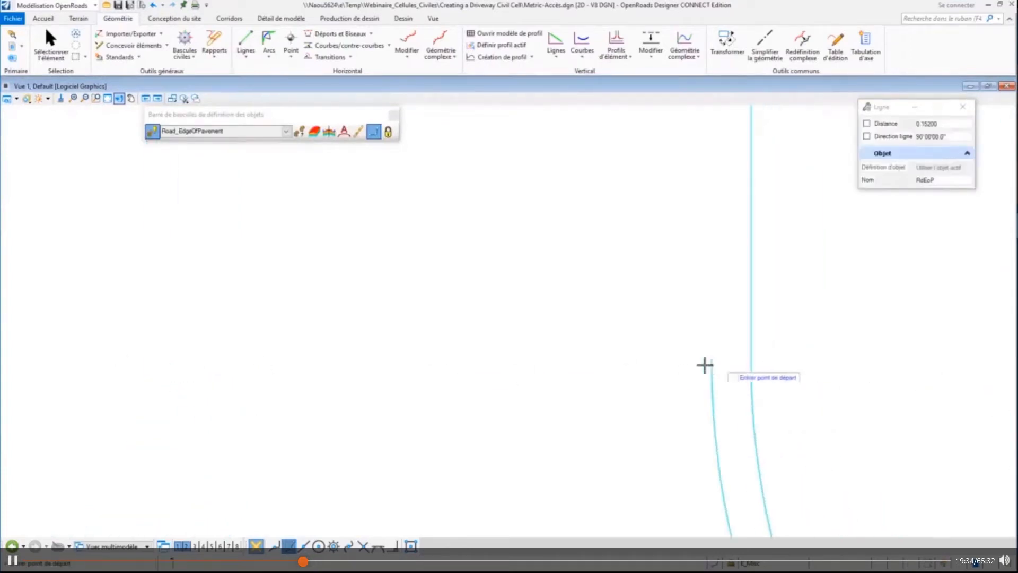
left_click(711, 359)
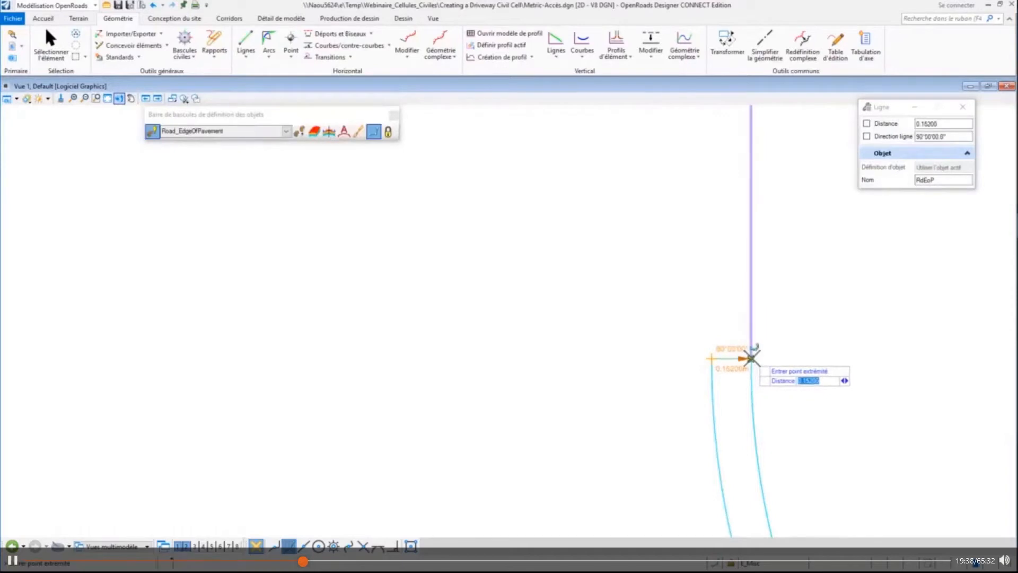
left_click(751, 358)
scroll(496, 407, "down", 3)
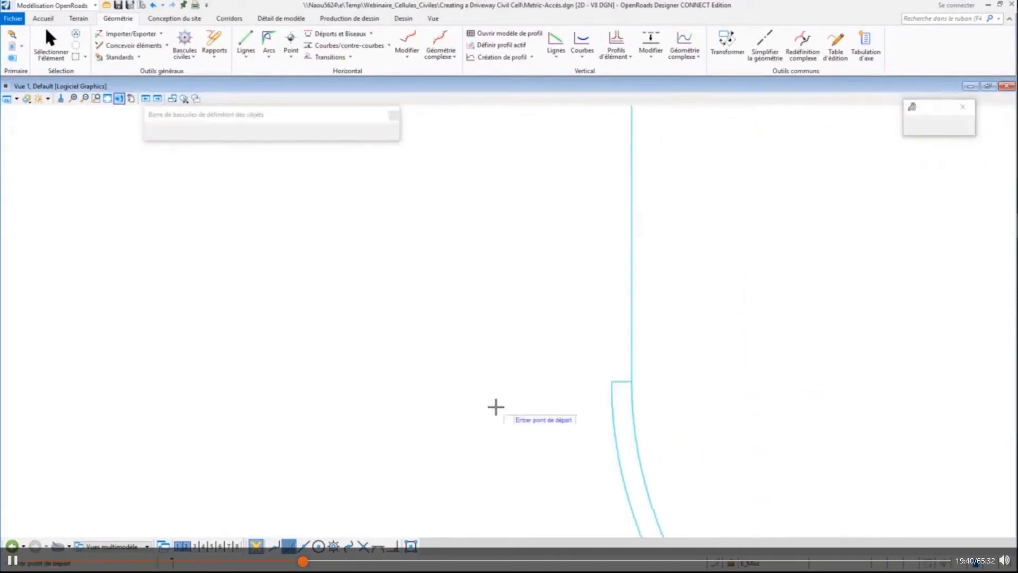
key("Escape")
scroll(509, 405, "down", 3)
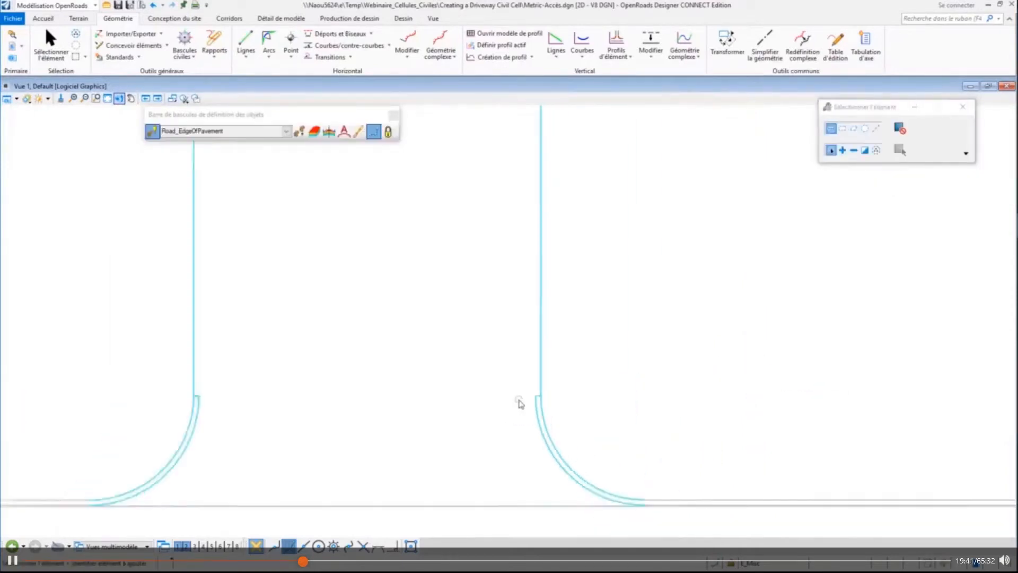
Step: Start creating a civil cell named Accès2D
left_click(288, 22)
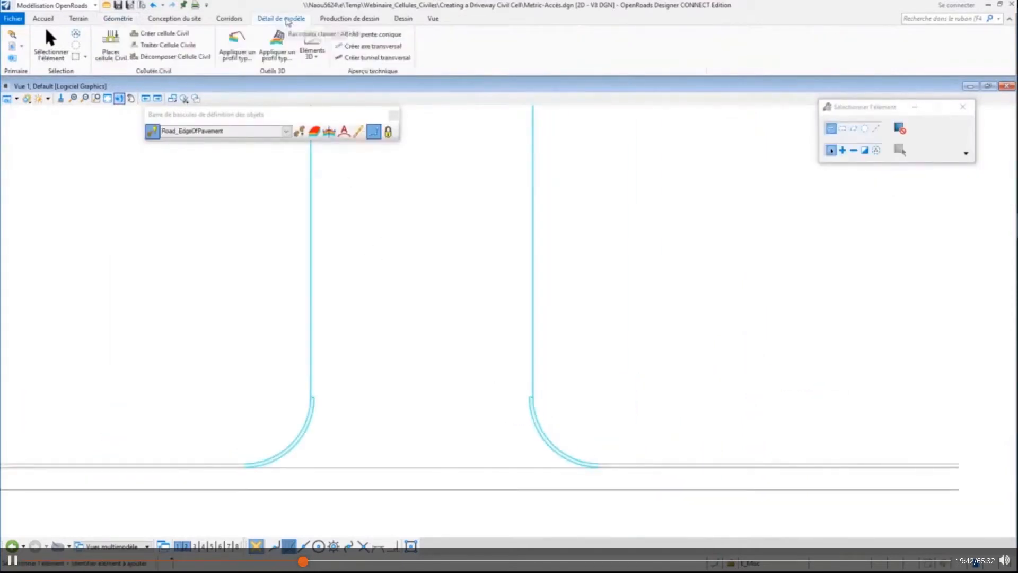
left_click(159, 33)
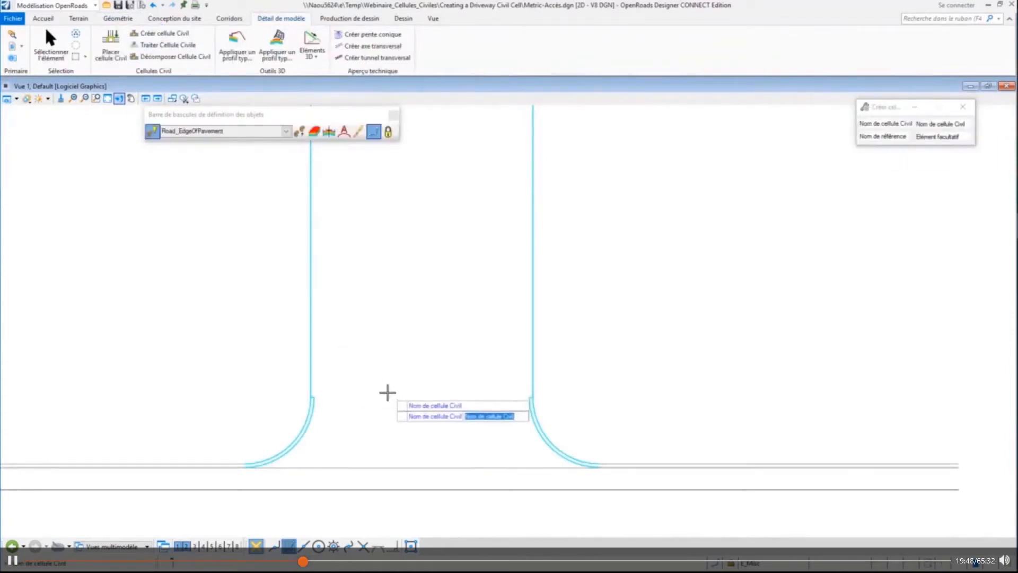
type("Accès2D")
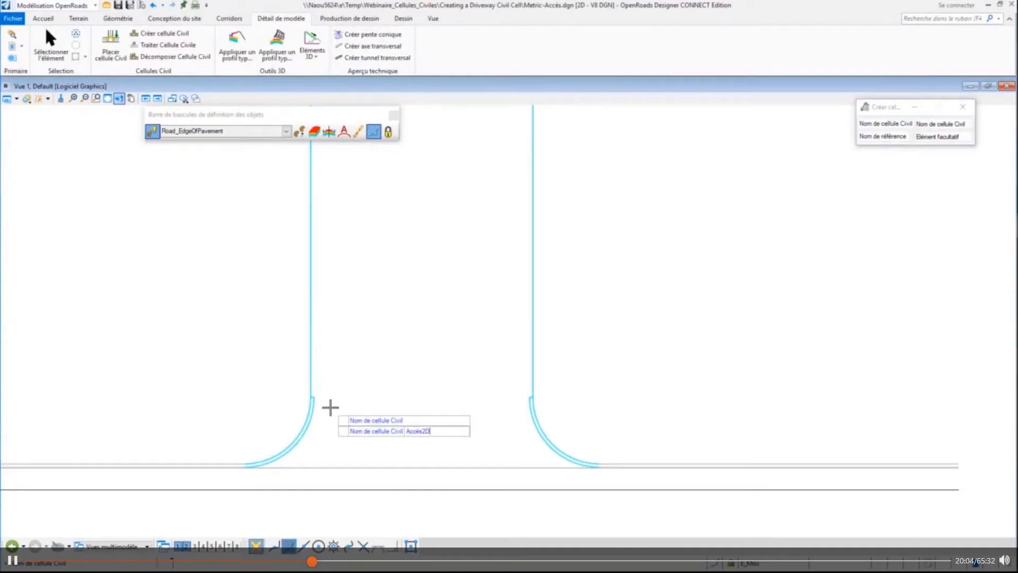
key("Return")
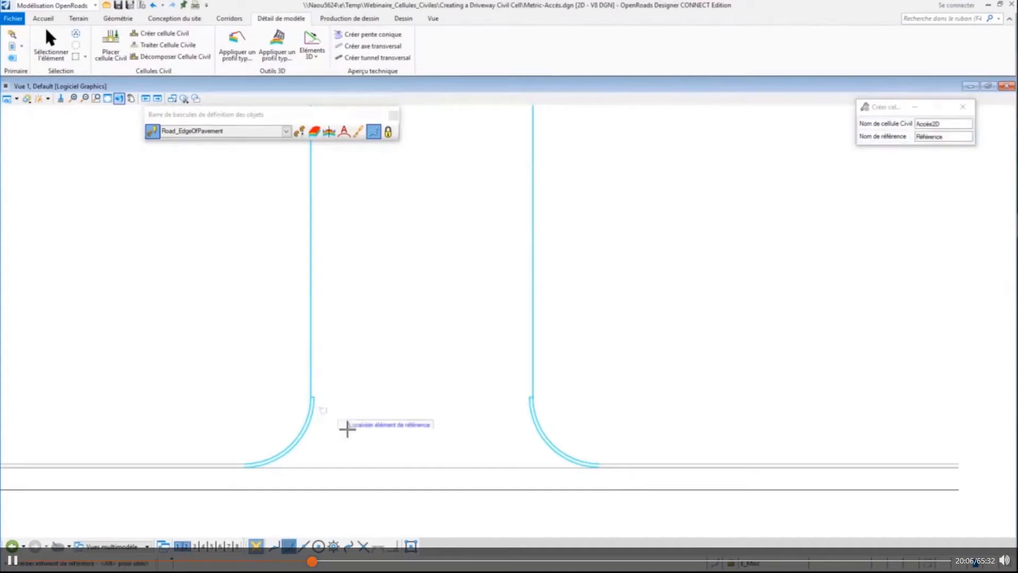
Step: Check the reference names proposed for the candidate lines at the driveway's far end and along the curb, with the cell dialog moved closer
scroll(347, 456, "down", 3)
scroll(347, 456, "down", 1)
scroll(374, 221, "up", 2)
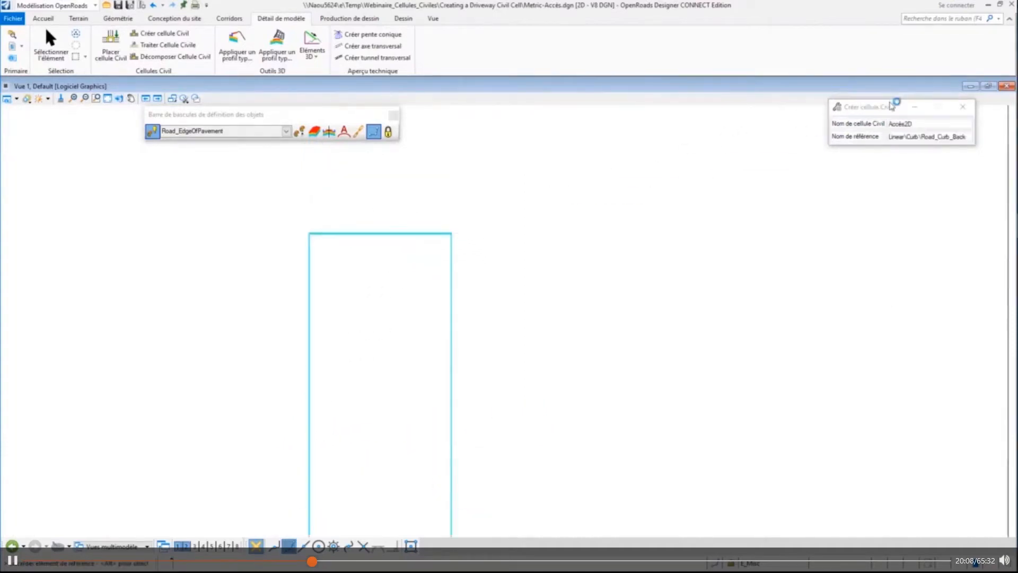
left_click_drag(896, 106, 751, 118)
scroll(410, 221, "up", 6)
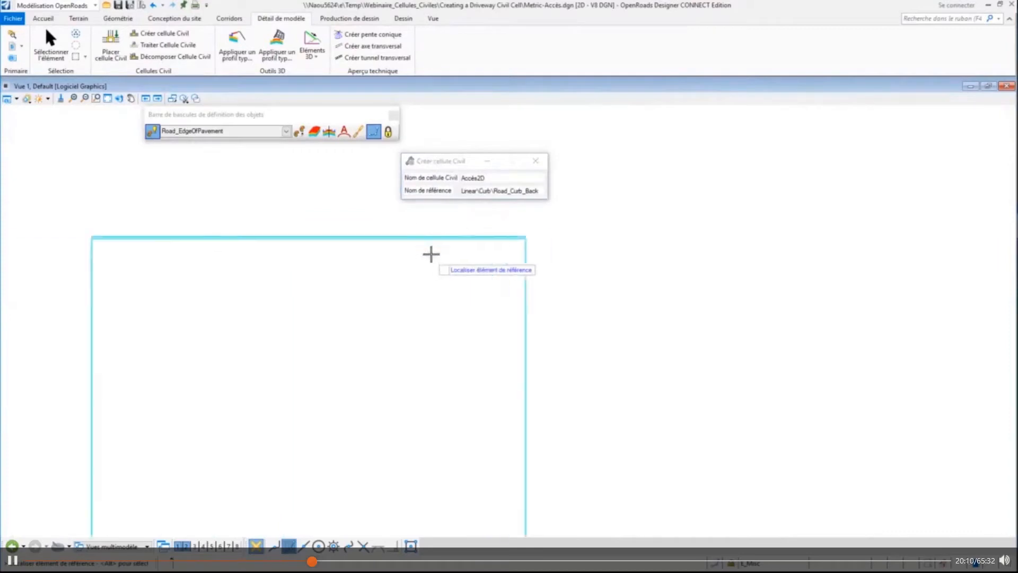
scroll(318, 195, "up", 2)
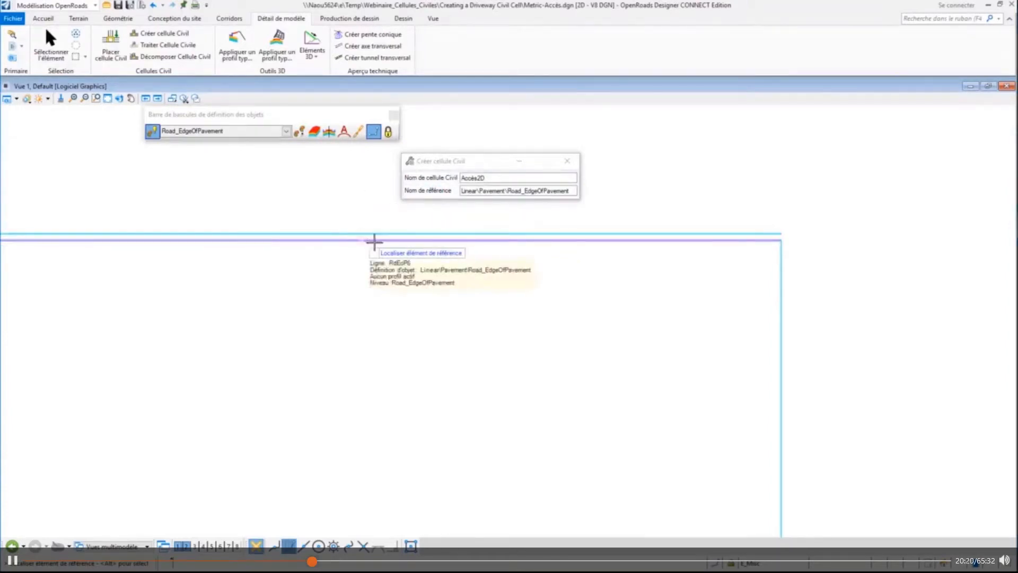
scroll(341, 225, "down", 10)
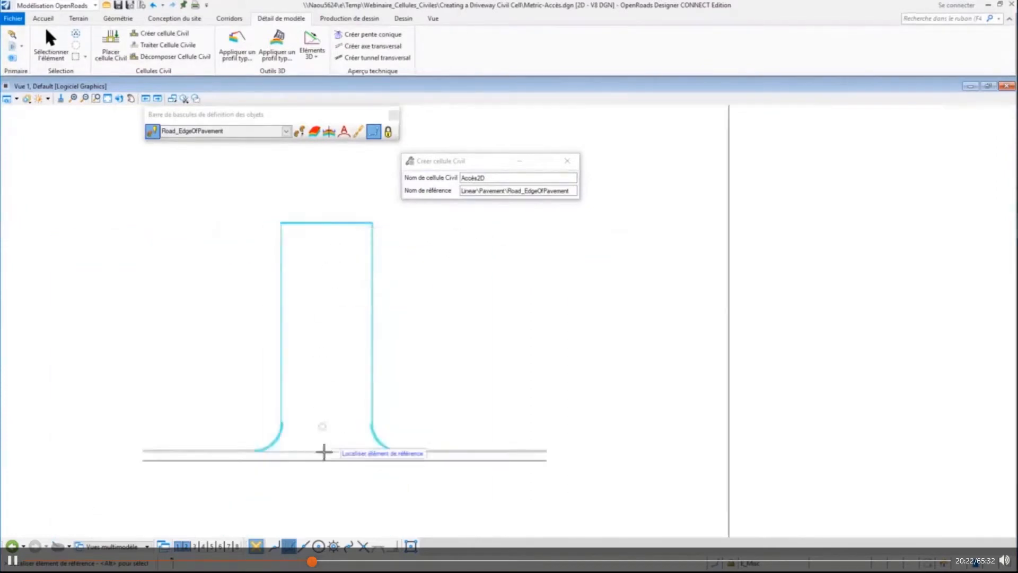
scroll(324, 452, "up", 4)
scroll(327, 446, "up", 3)
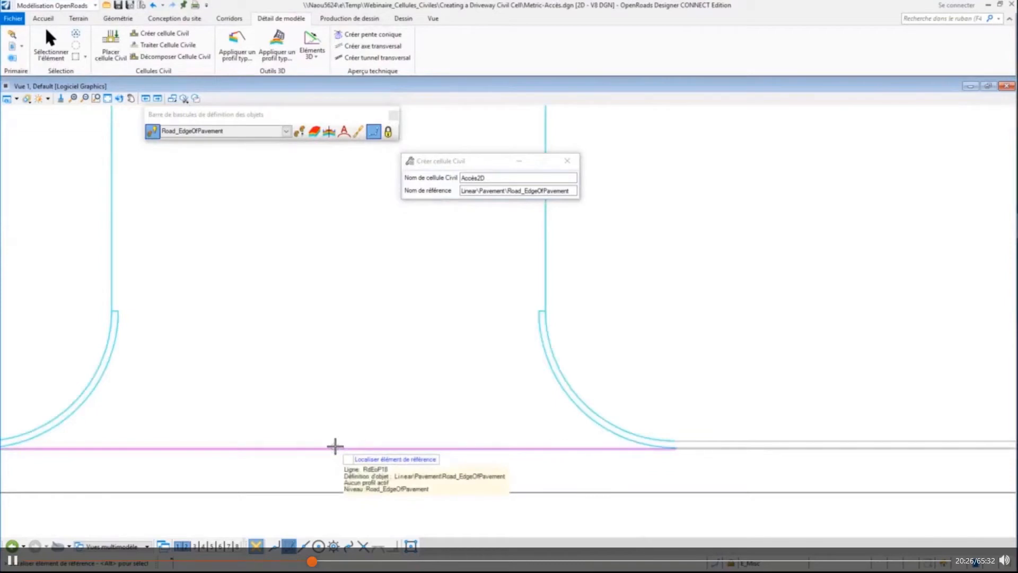
left_click(698, 440)
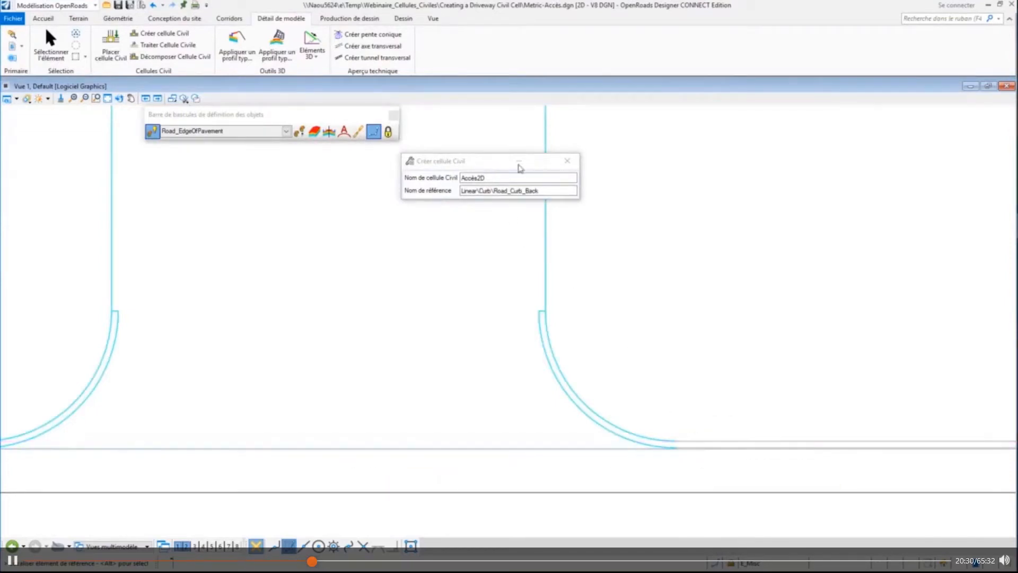
scroll(375, 475, "down", 5)
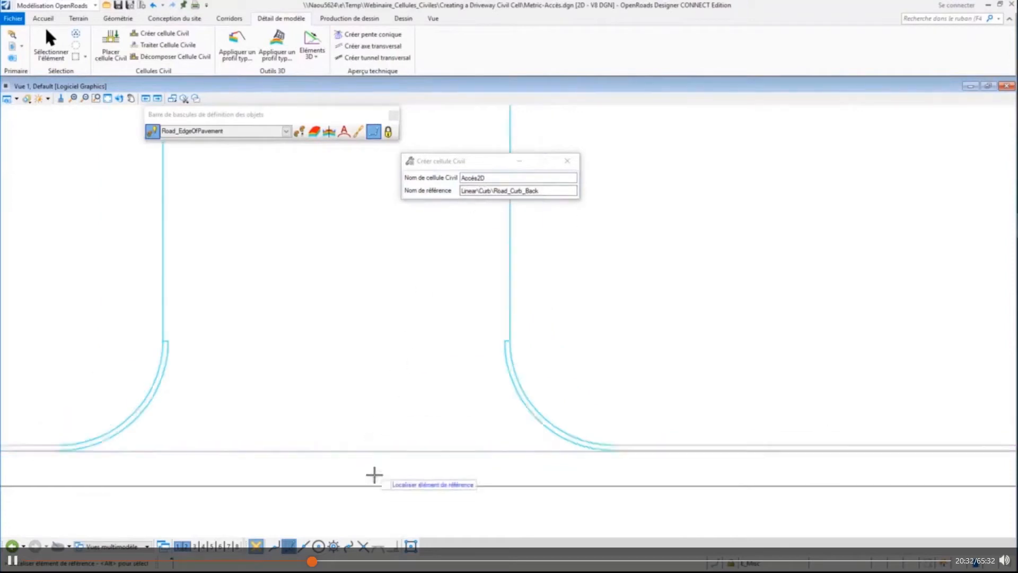
left_click(375, 475)
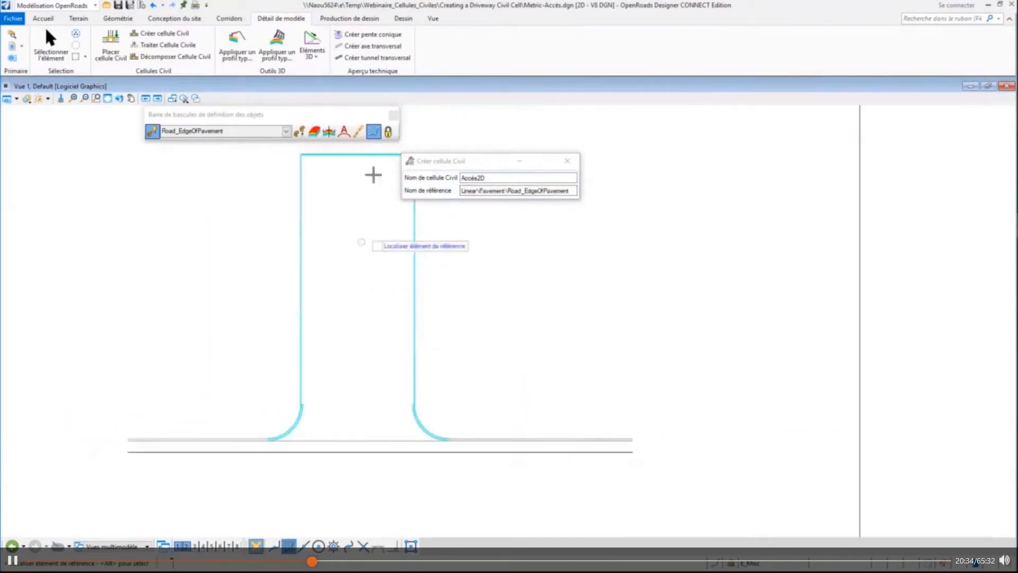
Step: Name the first reference BOD and assign it to the outer line at the driveway's far end
scroll(348, 164, "up", 6)
scroll(347, 165, "up", 4)
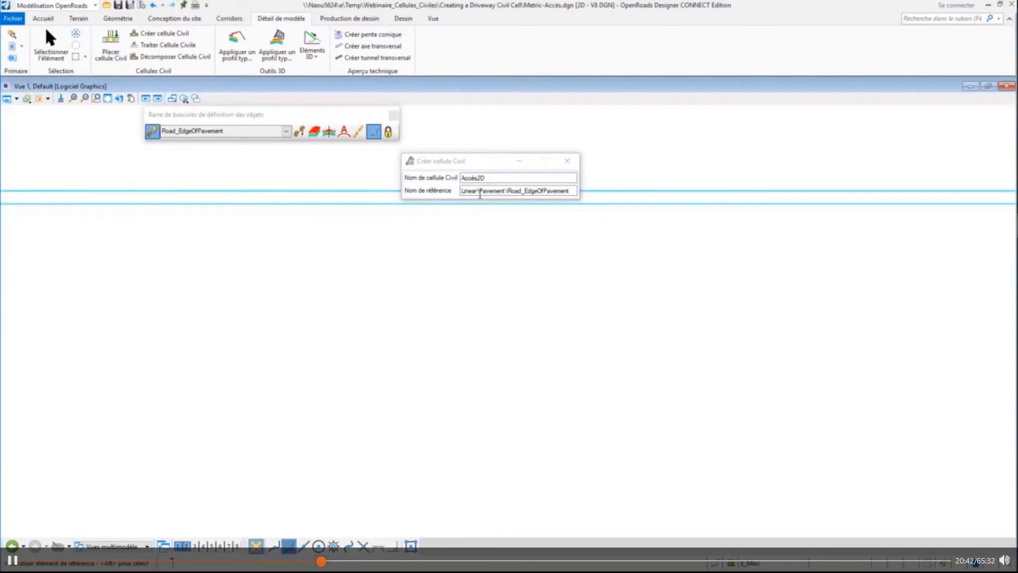
left_click(482, 191)
double_click(485, 190)
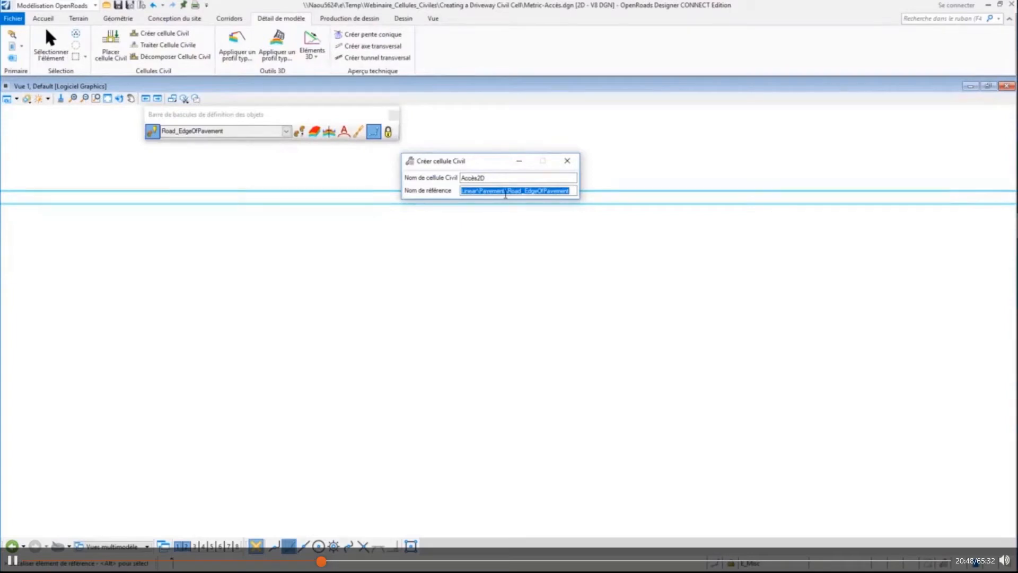
type("BOD")
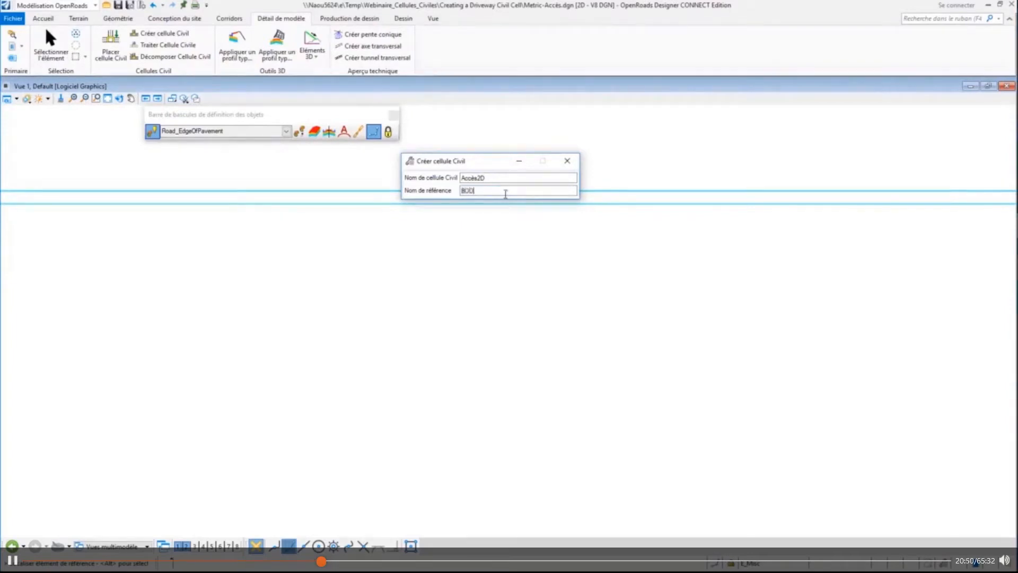
key("Tab")
left_click(356, 190)
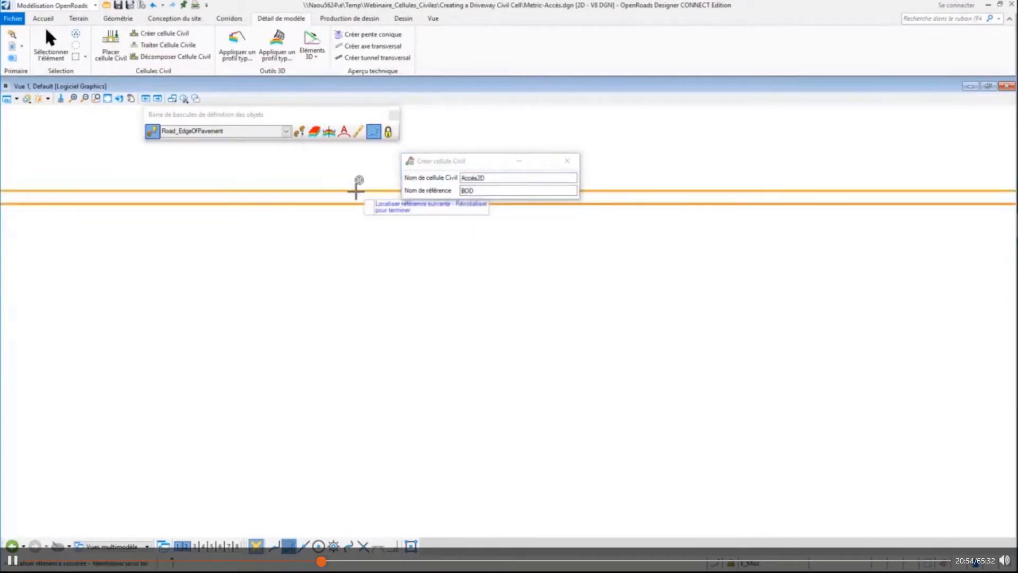
Step: Name the next reference Linear\Curb\BOC and assign it to the curb back line beside the left corner arc
scroll(347, 178, "down", 8)
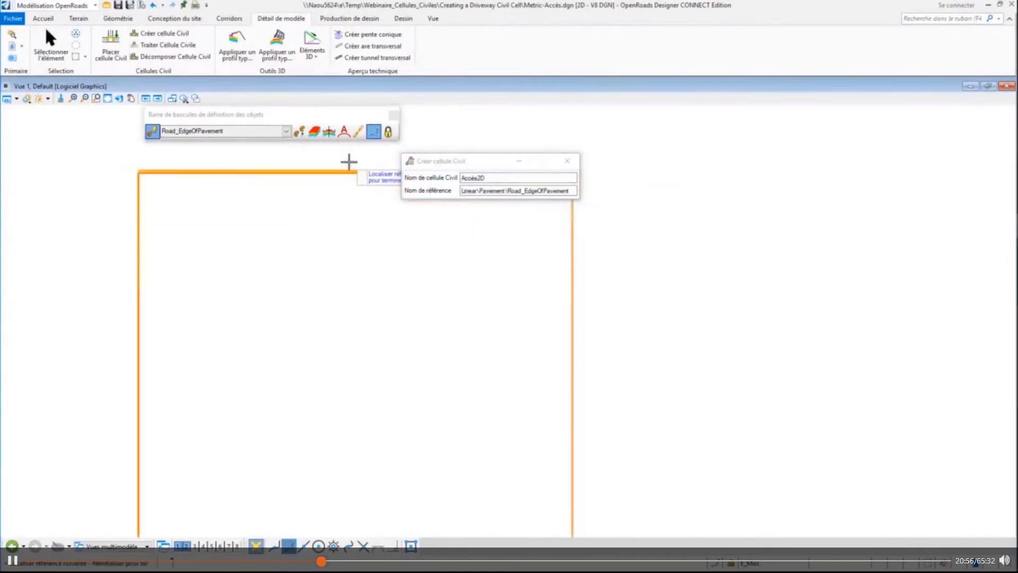
scroll(345, 168, "down", 3)
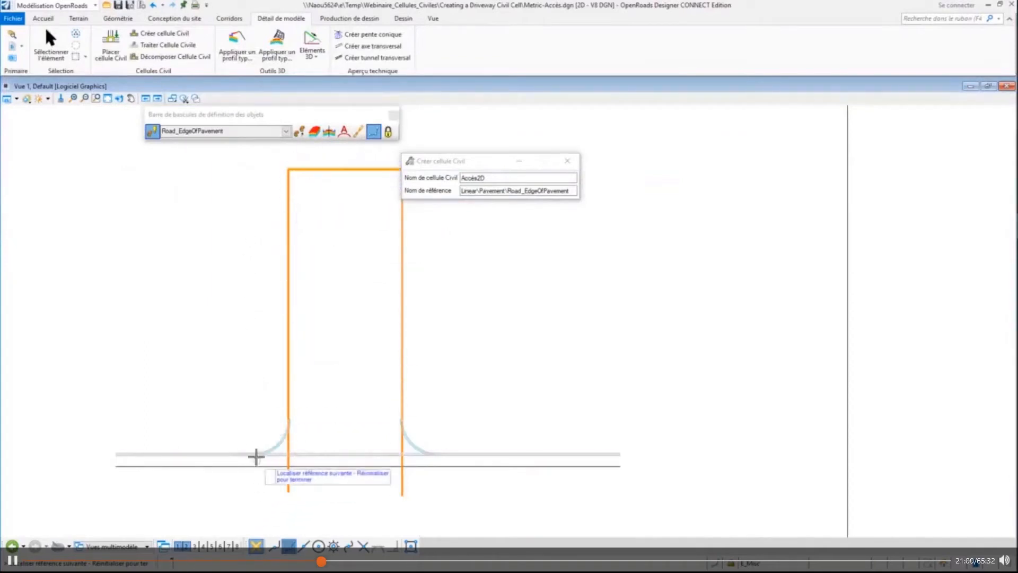
scroll(233, 481, "up", 1)
scroll(239, 461, "up", 4)
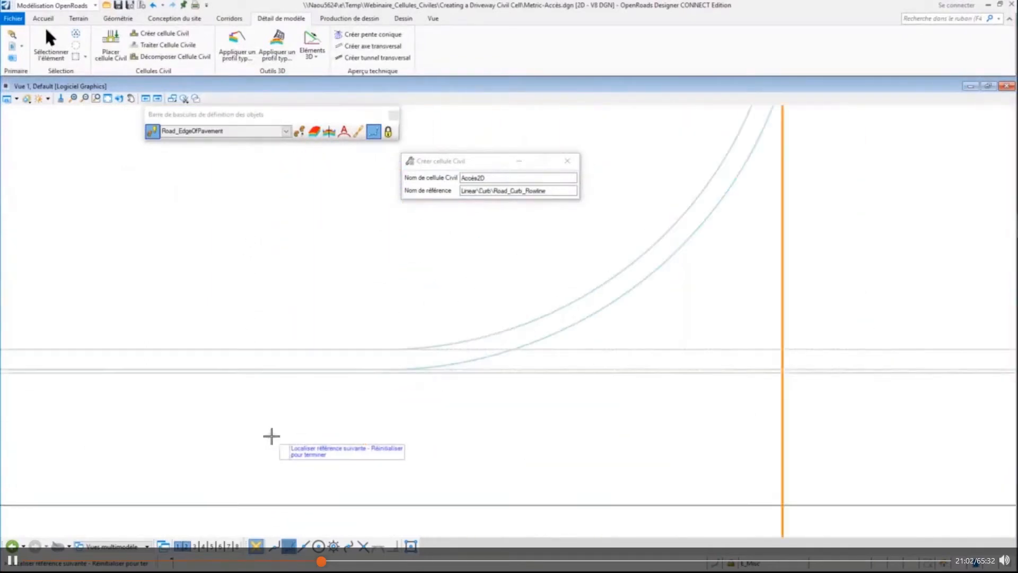
scroll(393, 406, "up", 3)
left_click_drag(459, 166, 398, 184)
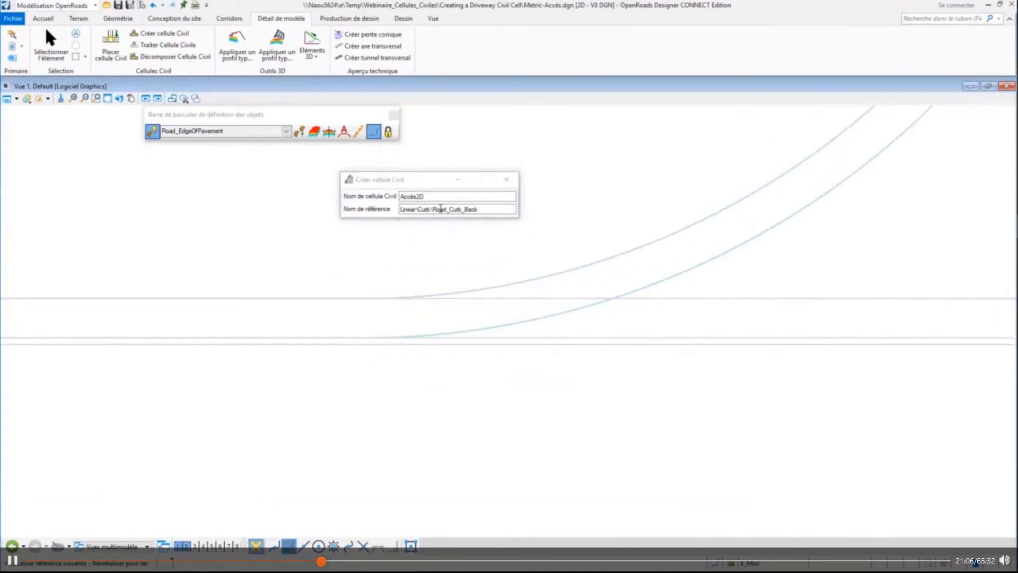
left_click(475, 208)
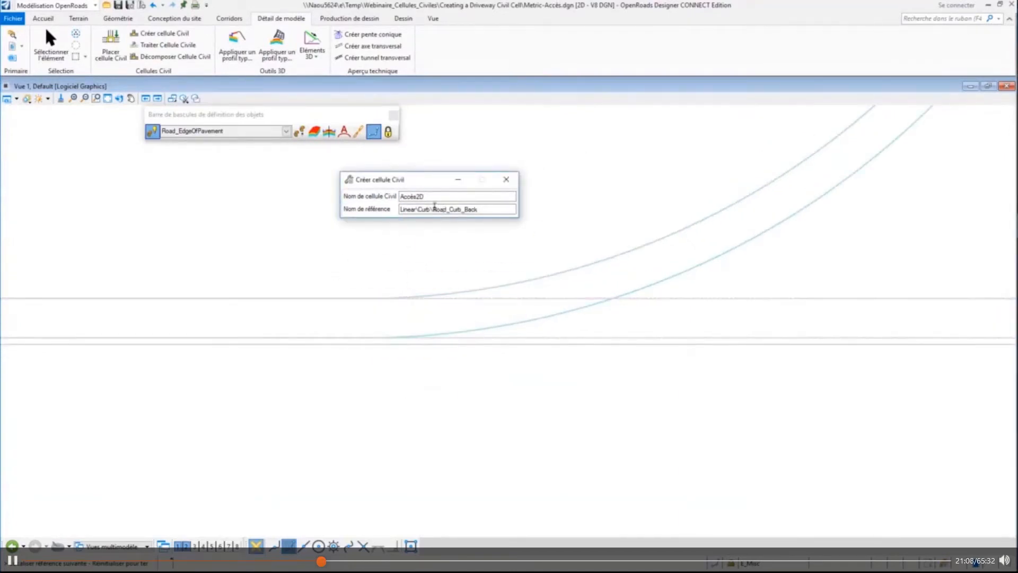
left_click_drag(433, 208, 493, 204)
type("BOC")
key("Tab")
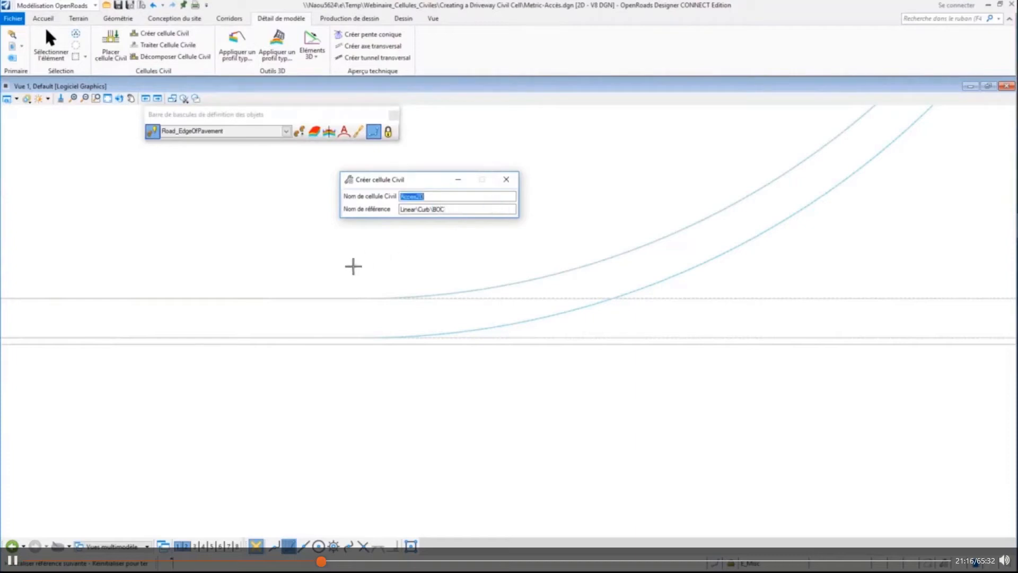
left_click(203, 300)
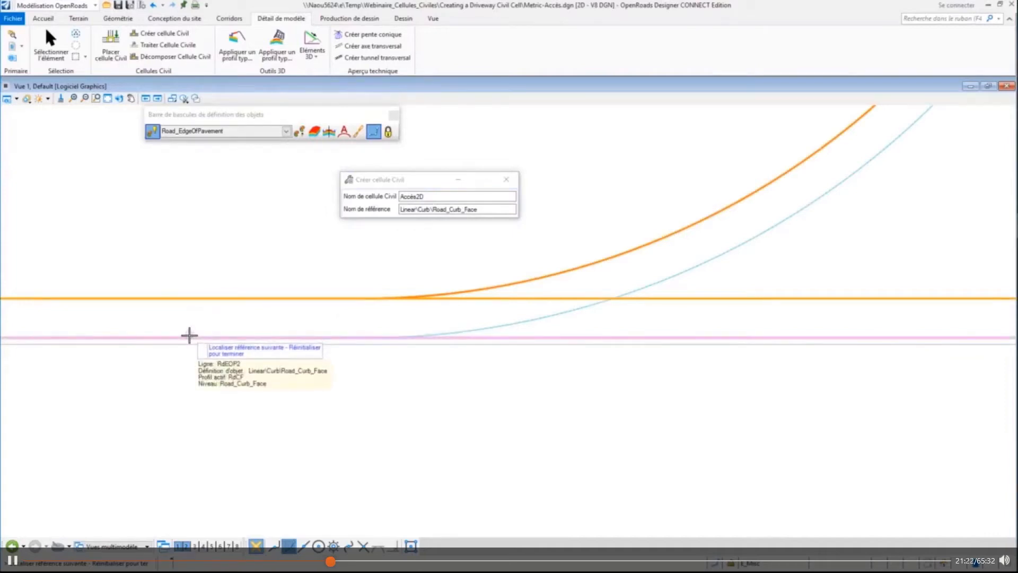
Step: Name the next reference FOC and assign it to the curb face line where the corner arc meets the curb
left_click_drag(491, 209, 409, 217)
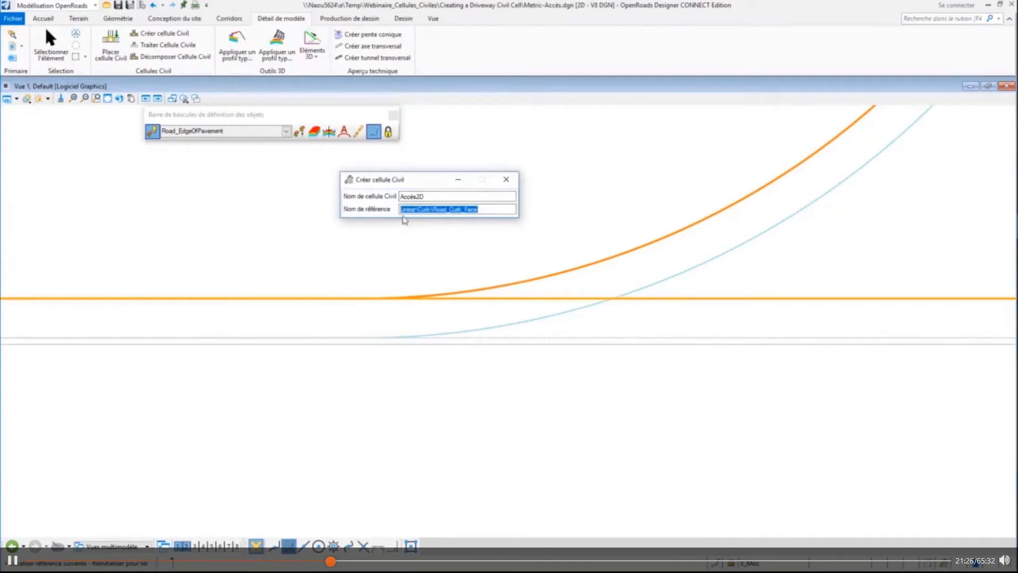
type("FOC")
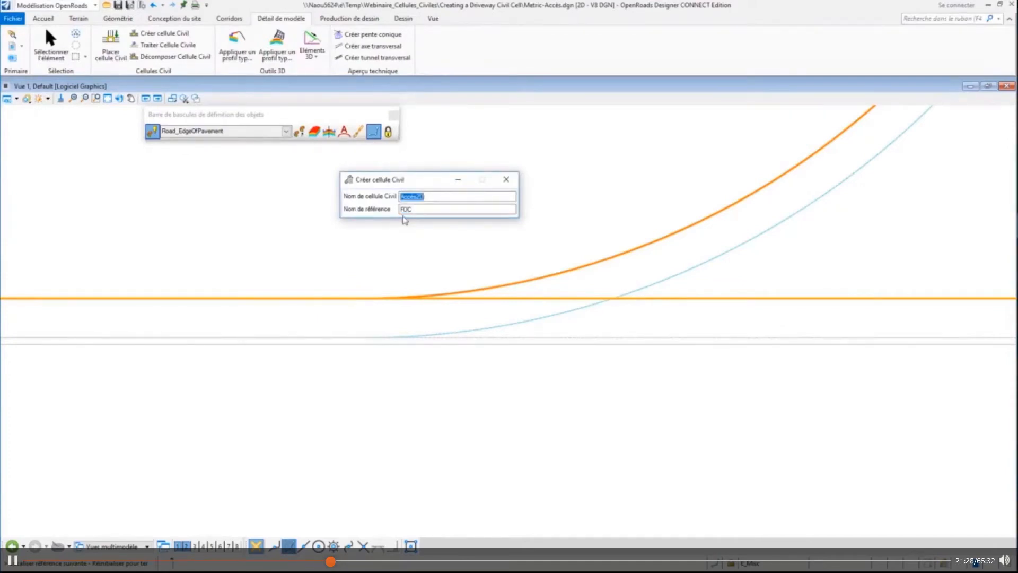
left_click(233, 334)
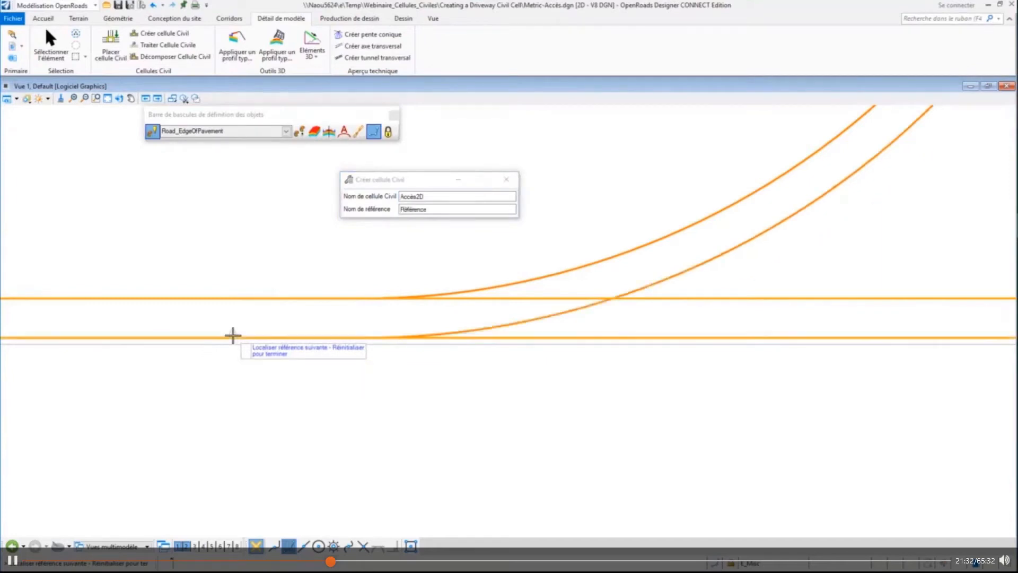
Step: Name the next reference Gutter and assign it to the curb flowline just below the curb face line
left_click_drag(385, 180, 318, 231)
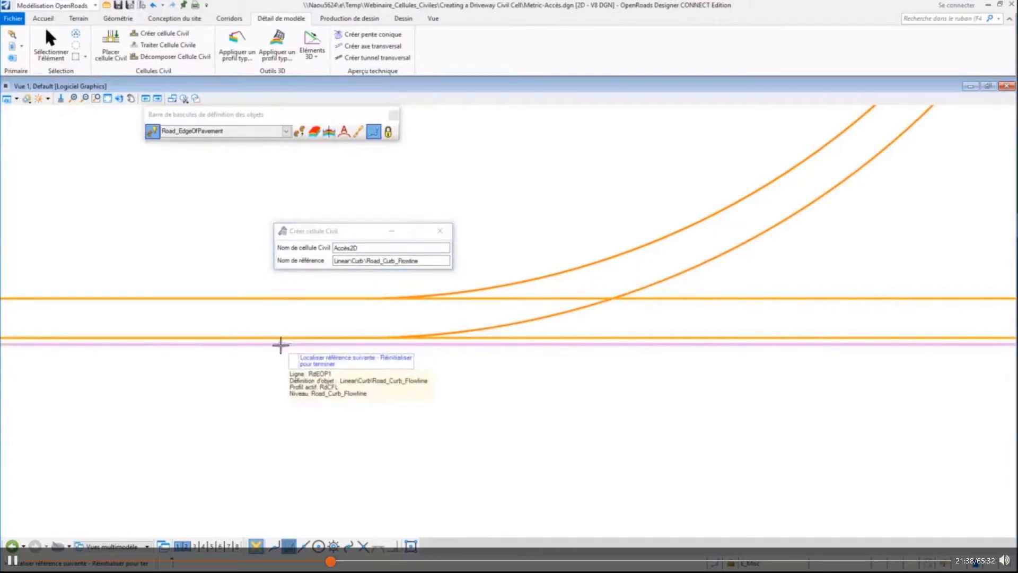
left_click_drag(297, 232, 102, 324)
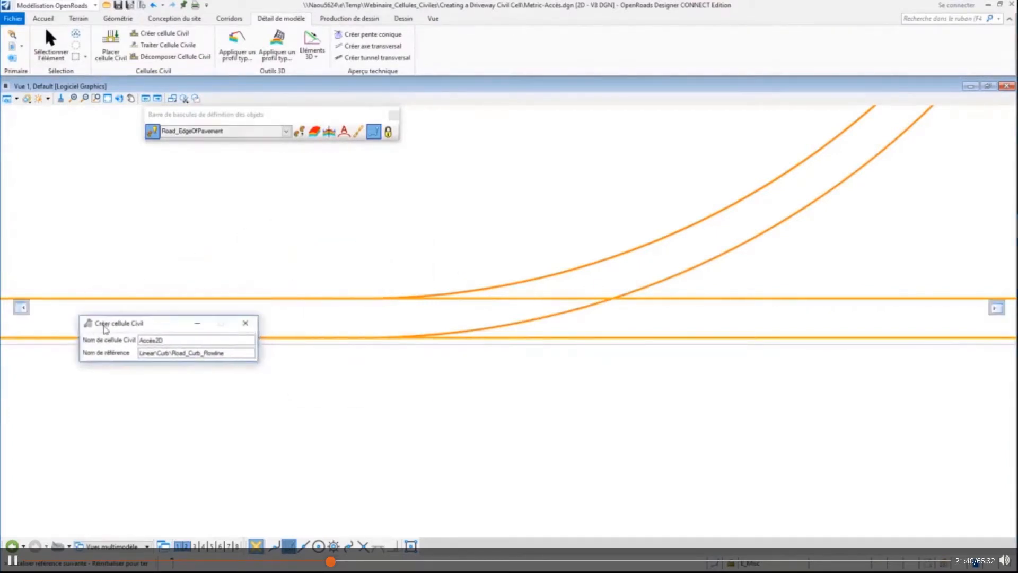
double_click(235, 353)
left_click(235, 353)
triple_click(234, 351)
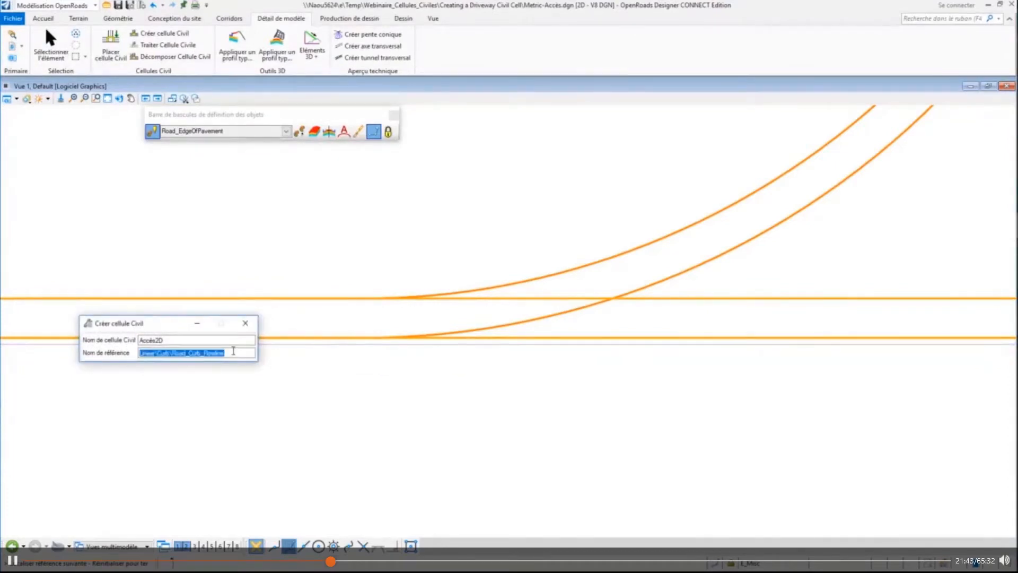
type("Gutter")
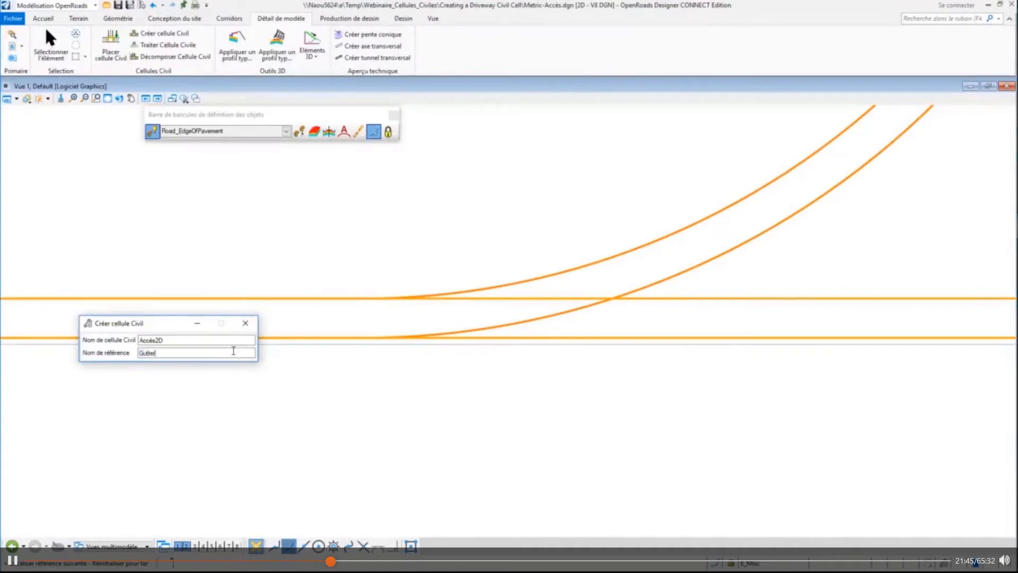
key("shift+Tab")
left_click(292, 344)
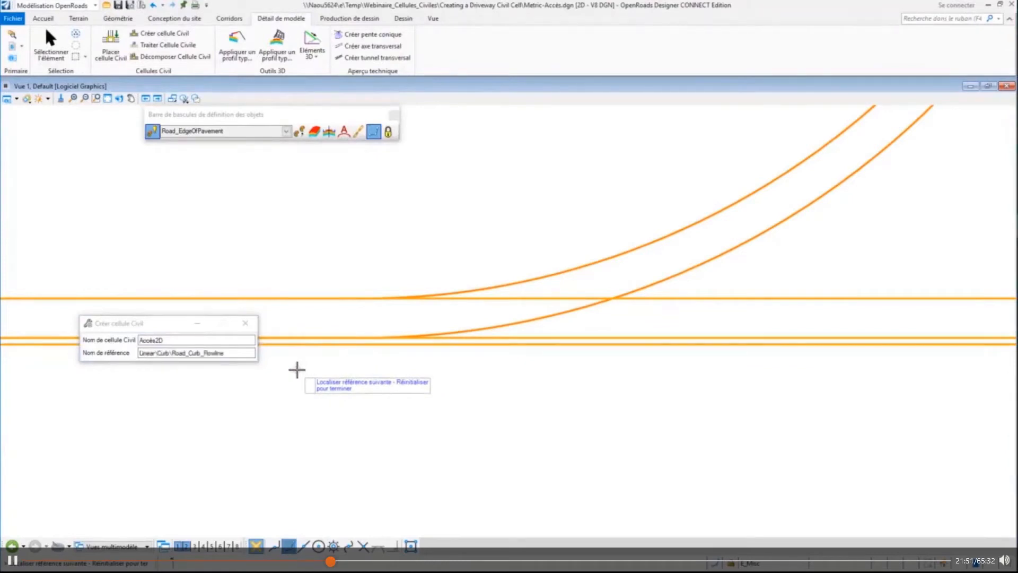
Step: Finish the reference selection, skip the optional references and accept the Accès2D civil cell
scroll(287, 408, "down", 3)
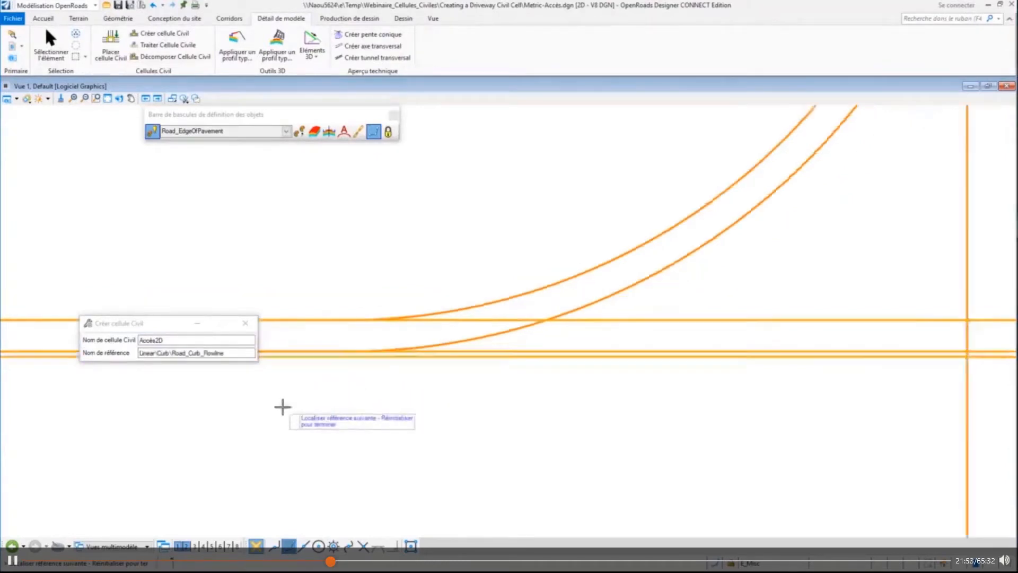
scroll(288, 412, "down", 2)
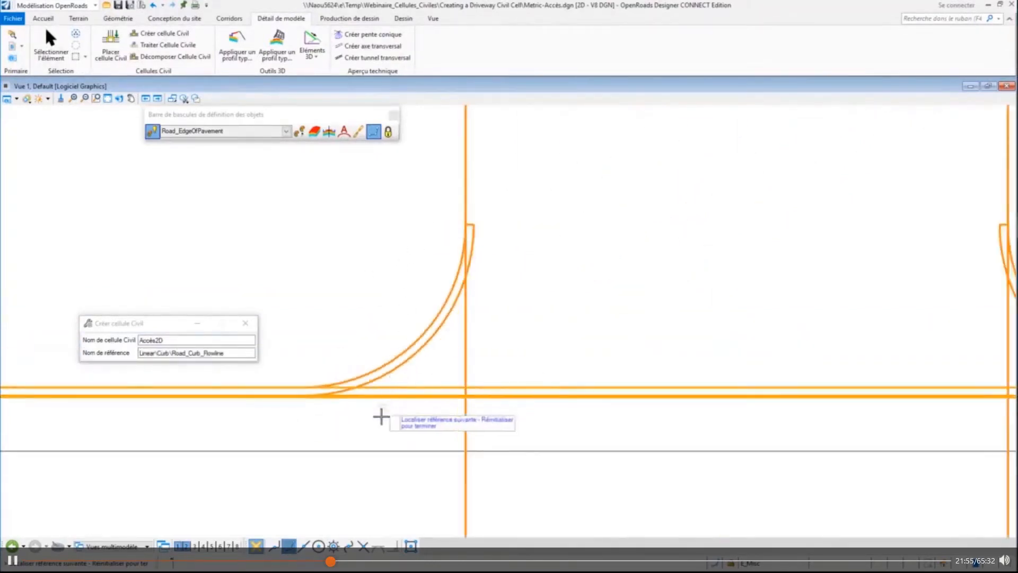
scroll(381, 416, "down", 2)
left_click(438, 250)
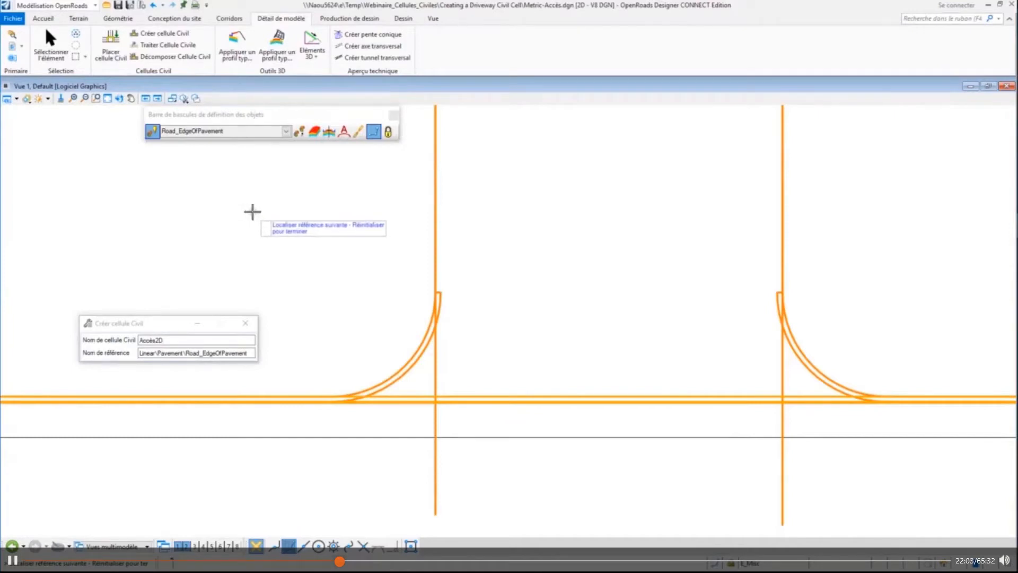
right_click(251, 210)
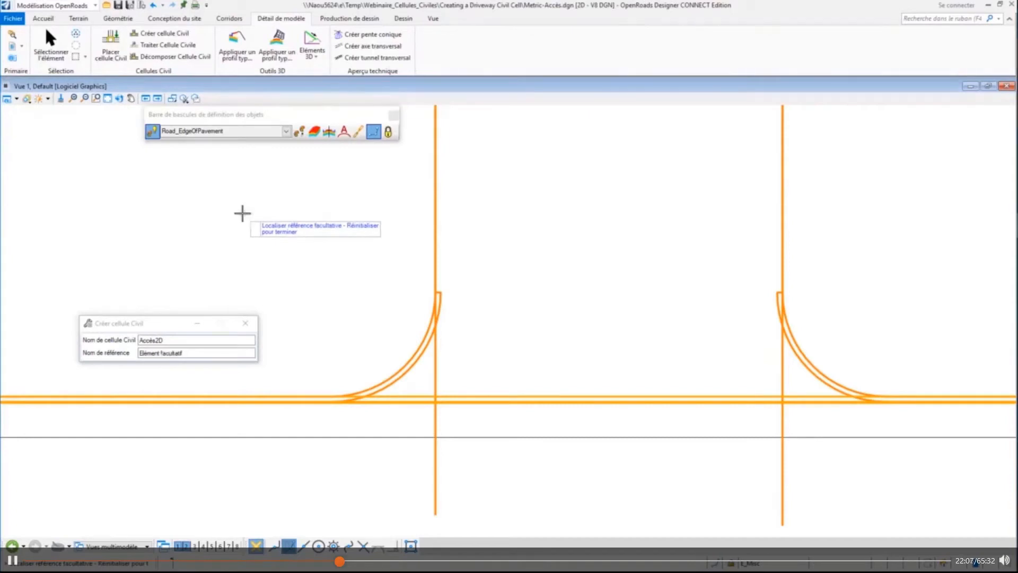
right_click(242, 213)
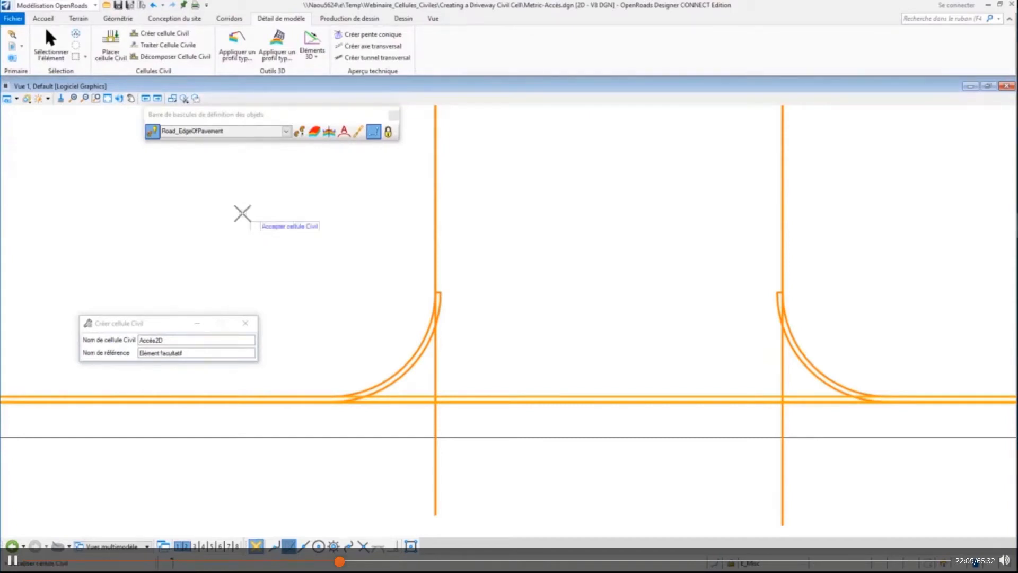
left_click(245, 210)
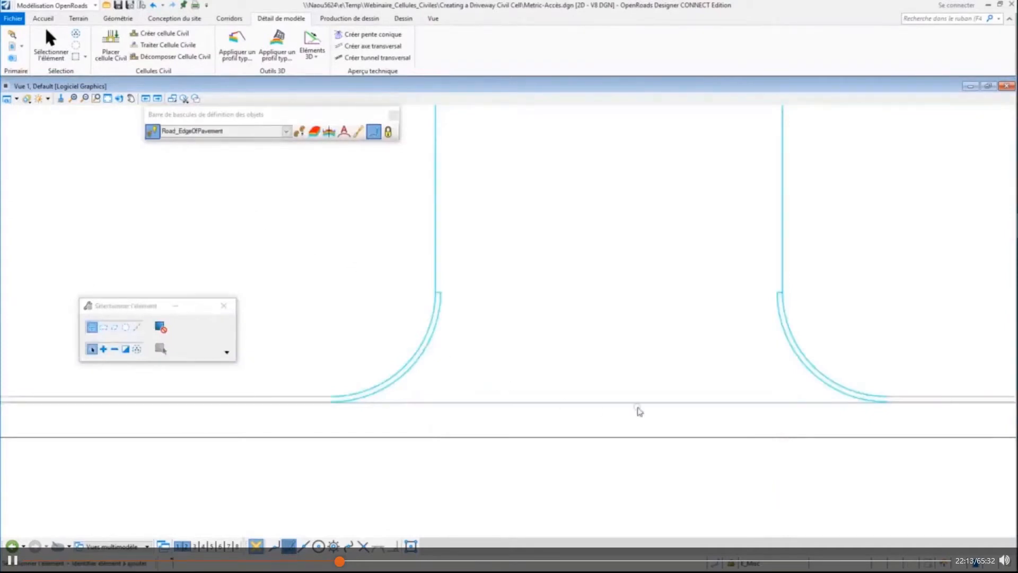
Step: Find the Accès2D civil cell in the OpenRoads model tree of Metric-Accès.dgn and select it
scroll(610, 433, "down", 3)
middle_click_drag(609, 397, 608, 445)
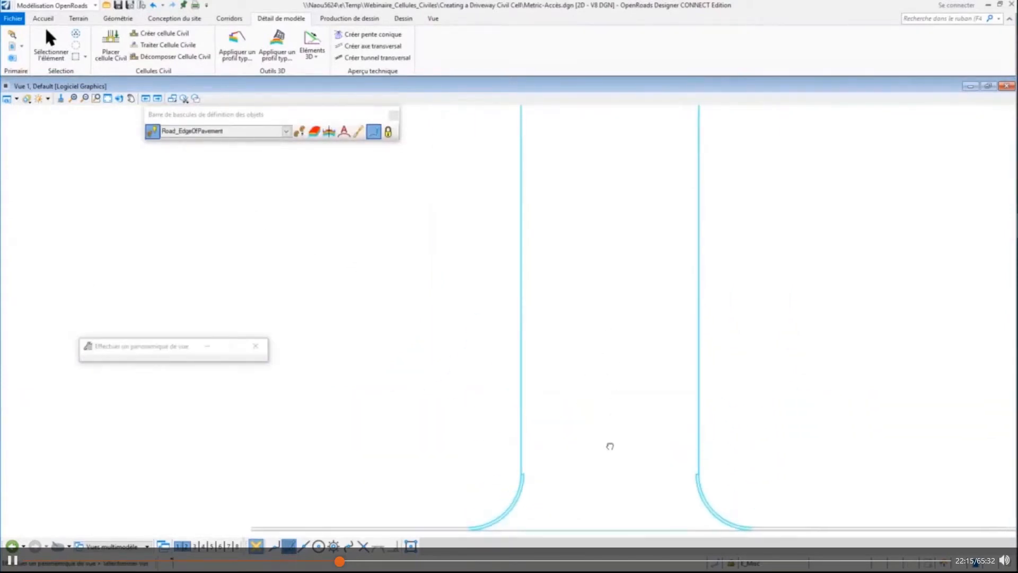
scroll(605, 447, "down", 2)
scroll(606, 433, "up", 1)
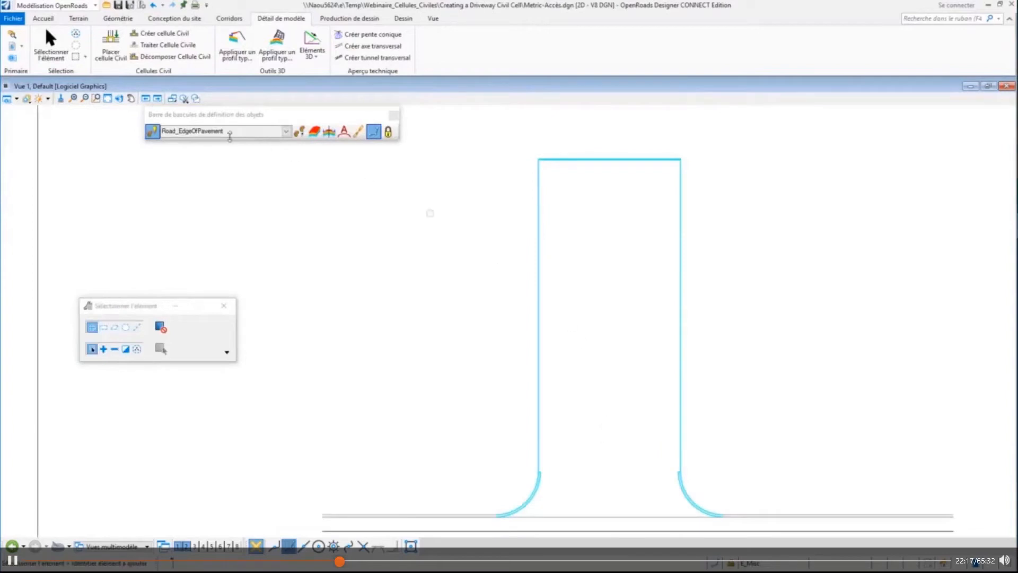
left_click(12, 35)
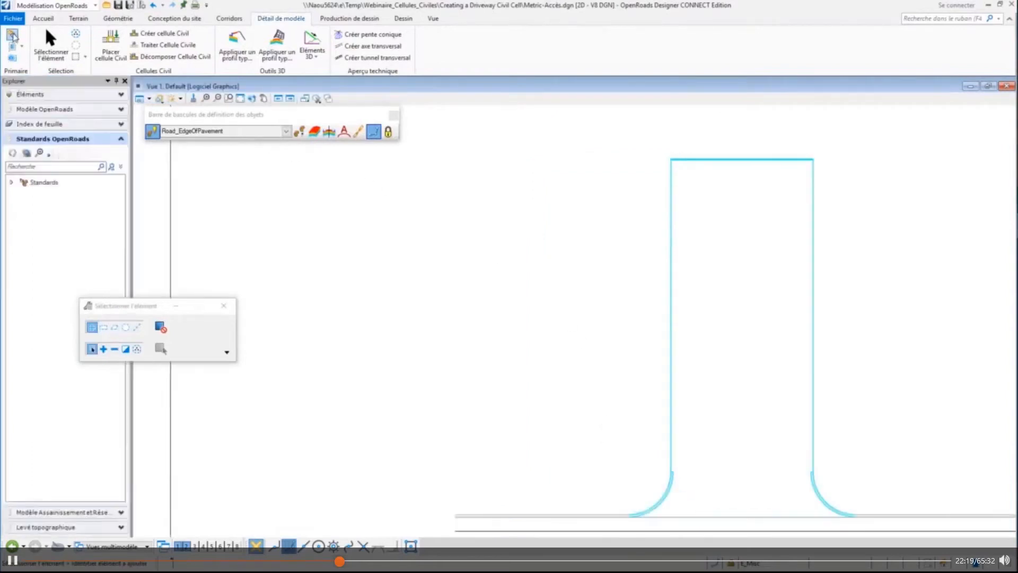
left_click(28, 110)
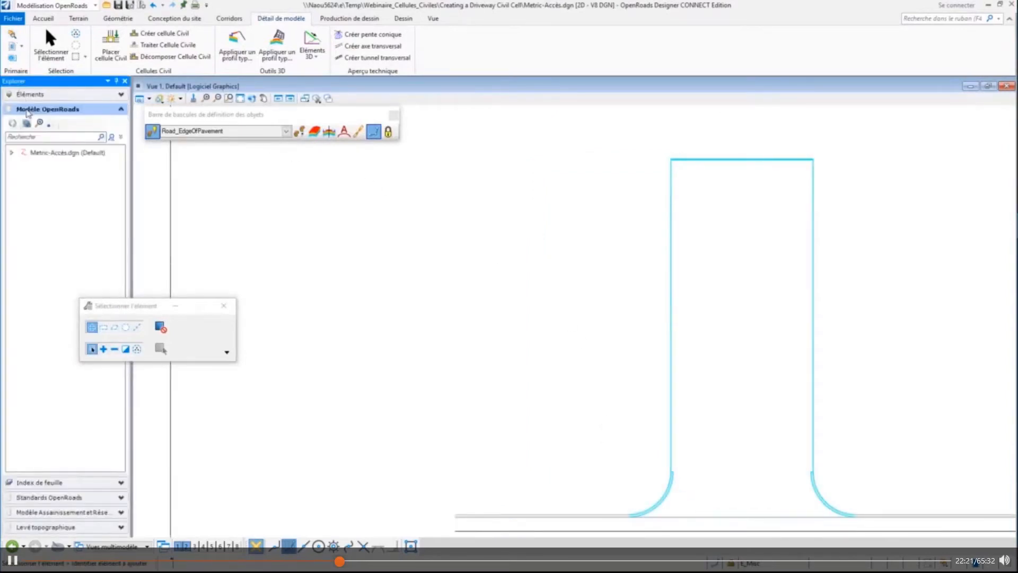
left_click(11, 153)
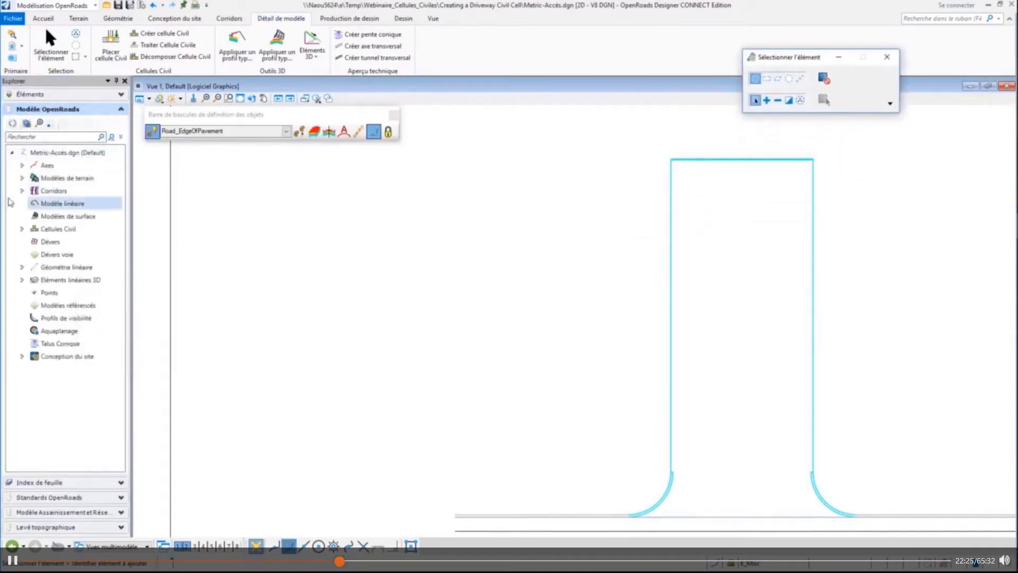
left_click(23, 233)
left_click(22, 229)
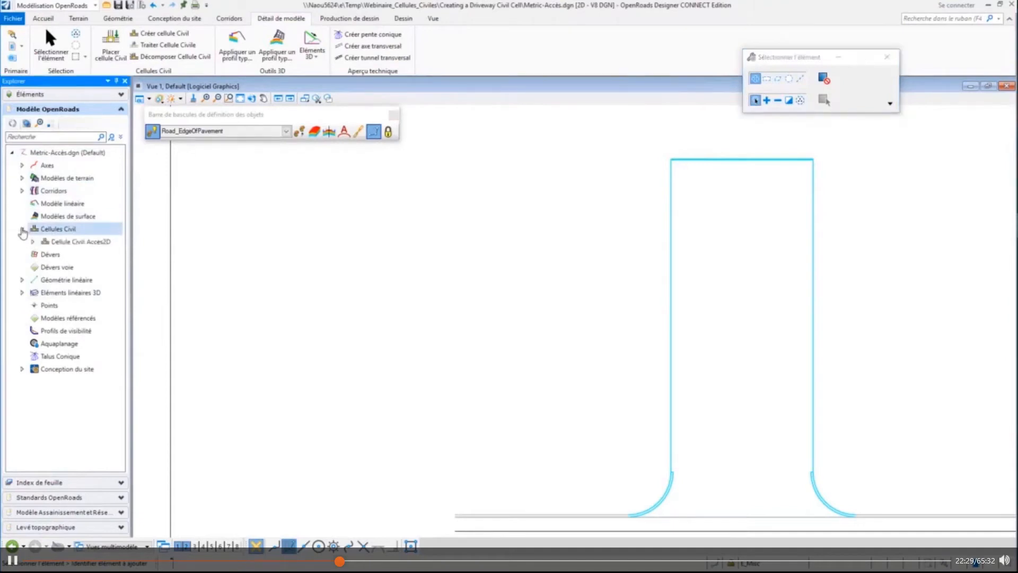
left_click(73, 241)
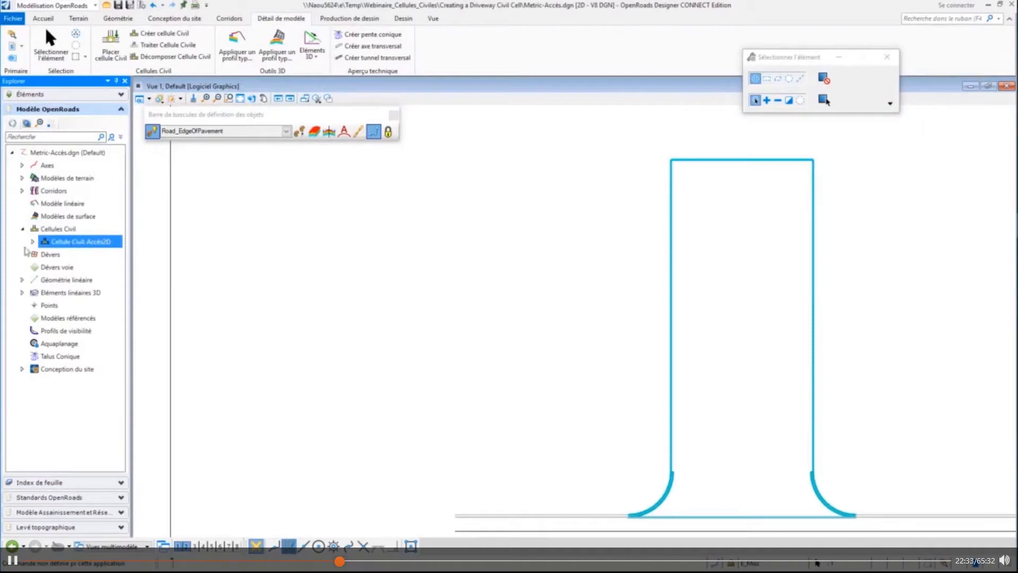
Step: Expand the references of the Accès2D civil cell and rename the Linear\Curb\BOC reference as BOC
left_click(32, 241)
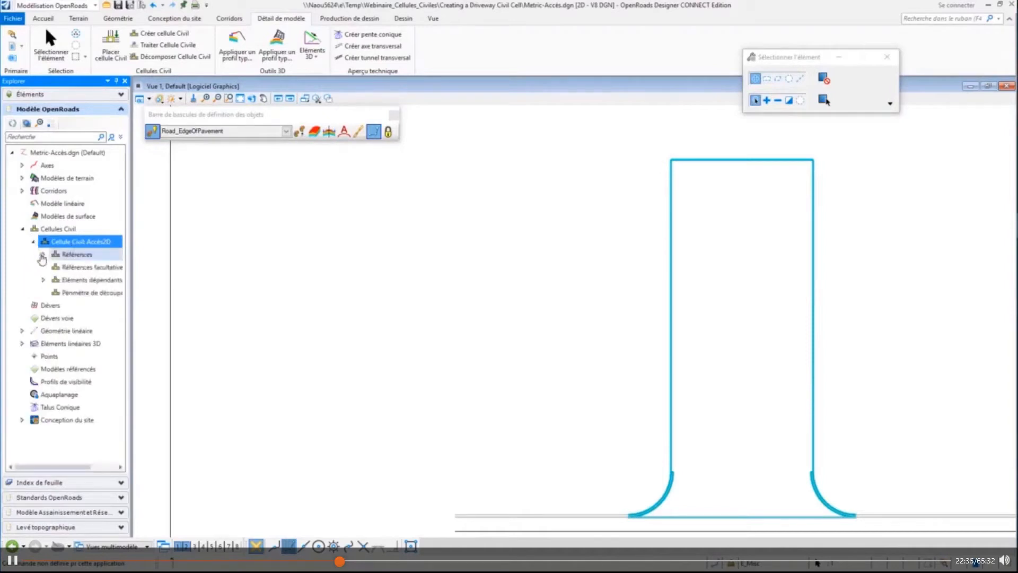
left_click(43, 254)
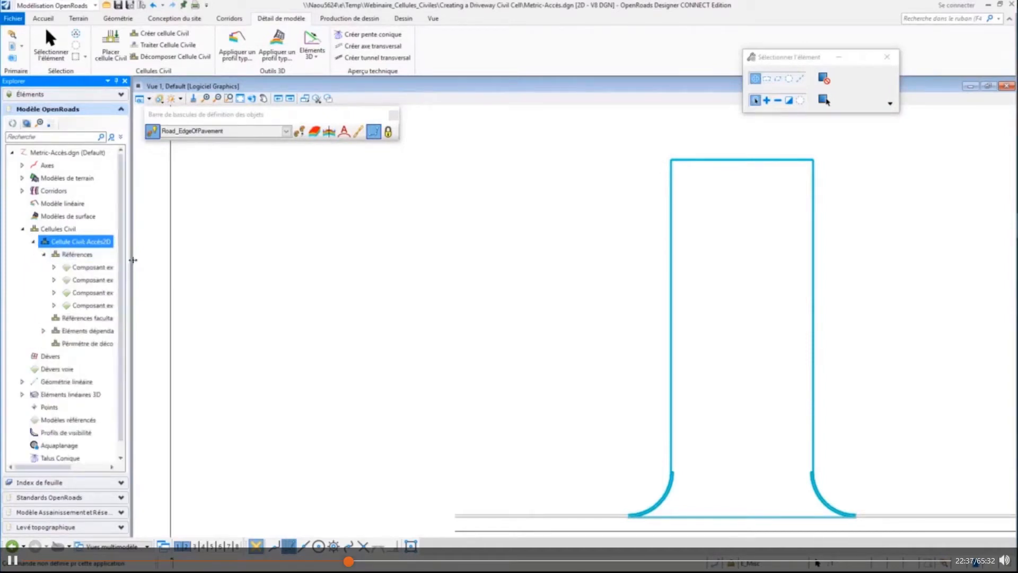
left_click_drag(133, 260, 263, 259)
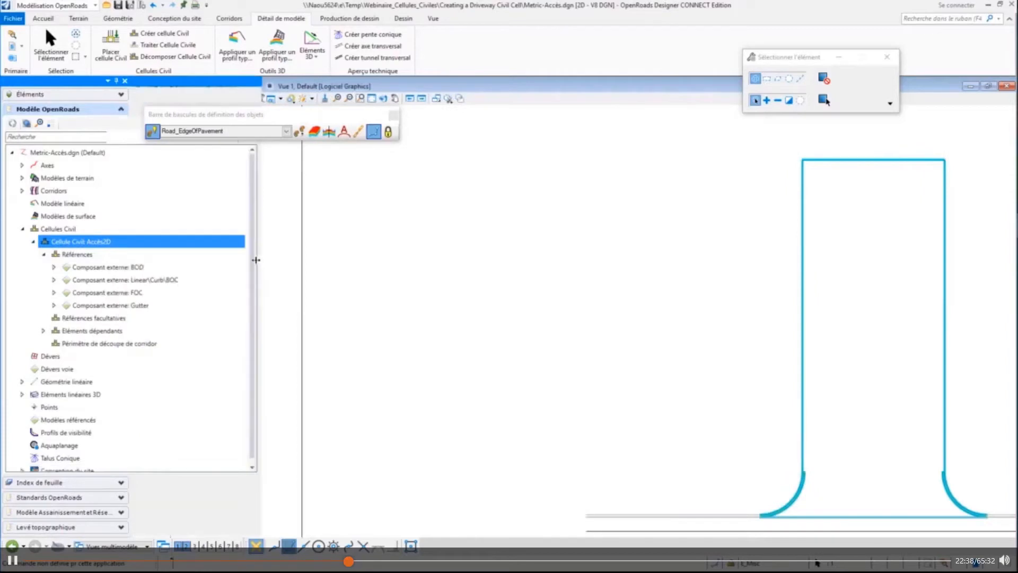
left_click(109, 279)
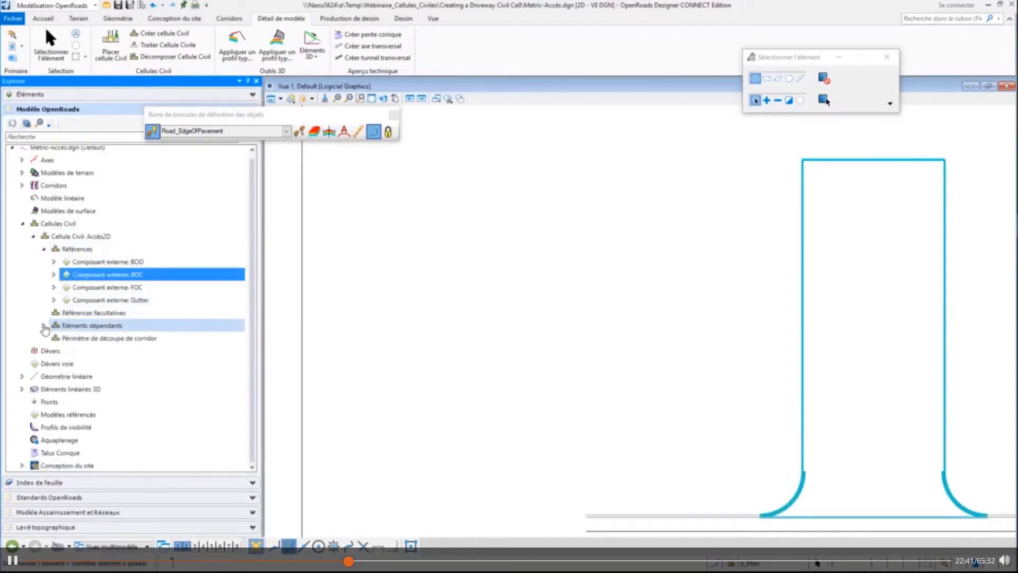
Step: Examine the dependent lines and fillets of the Accès2D civil cell one by one in the drawing, then close the Explorer
left_click(44, 325)
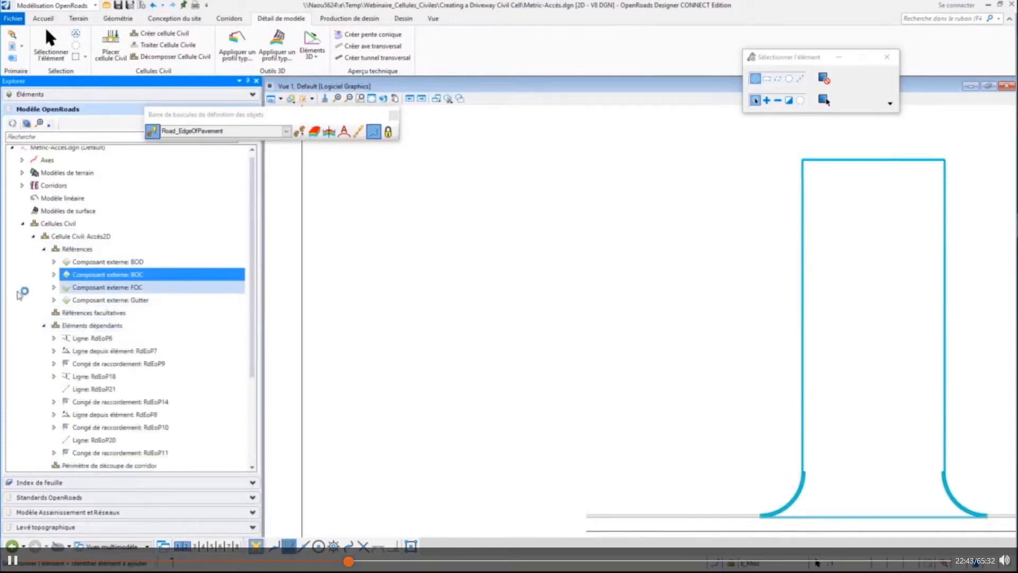
scroll(88, 288, "down", 2)
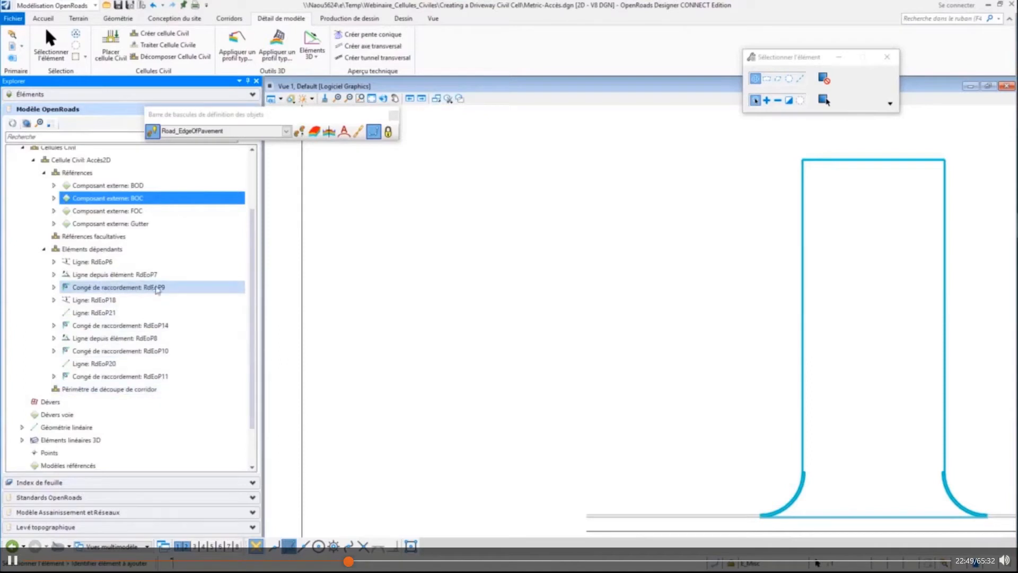
left_click(101, 262)
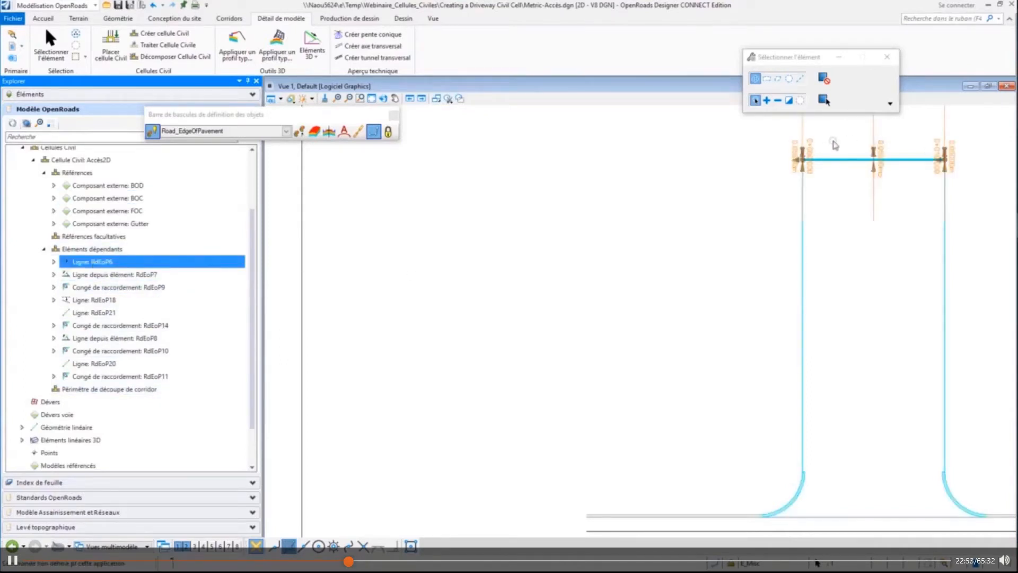
left_click(154, 274)
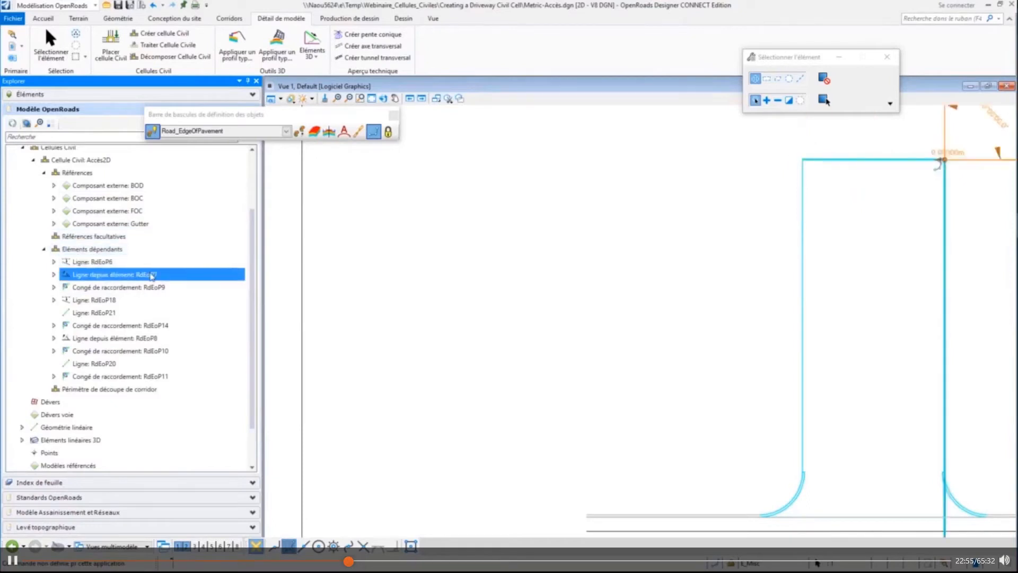
left_click(142, 289)
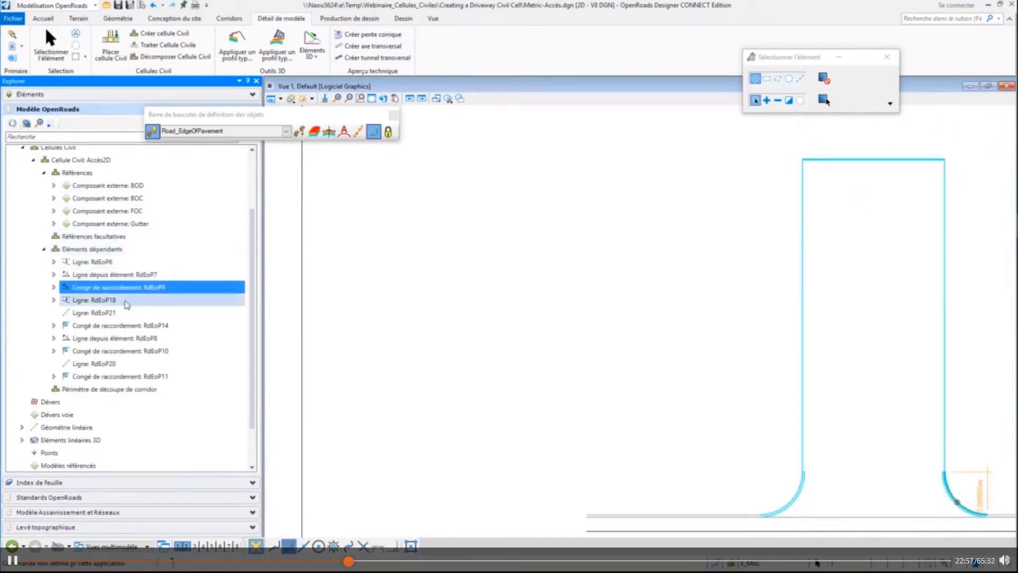
left_click(124, 325)
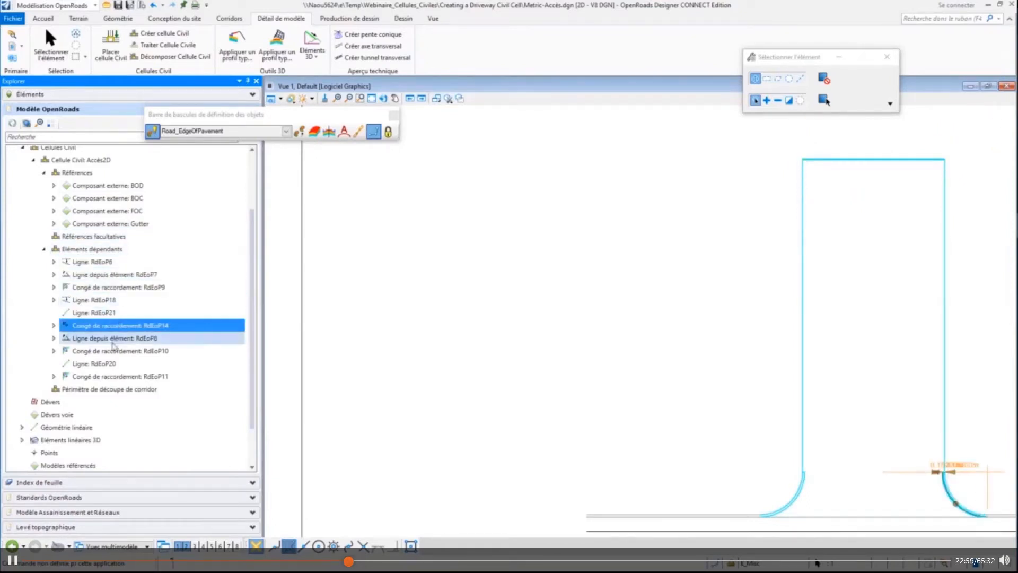
left_click(114, 339)
left_click(116, 351)
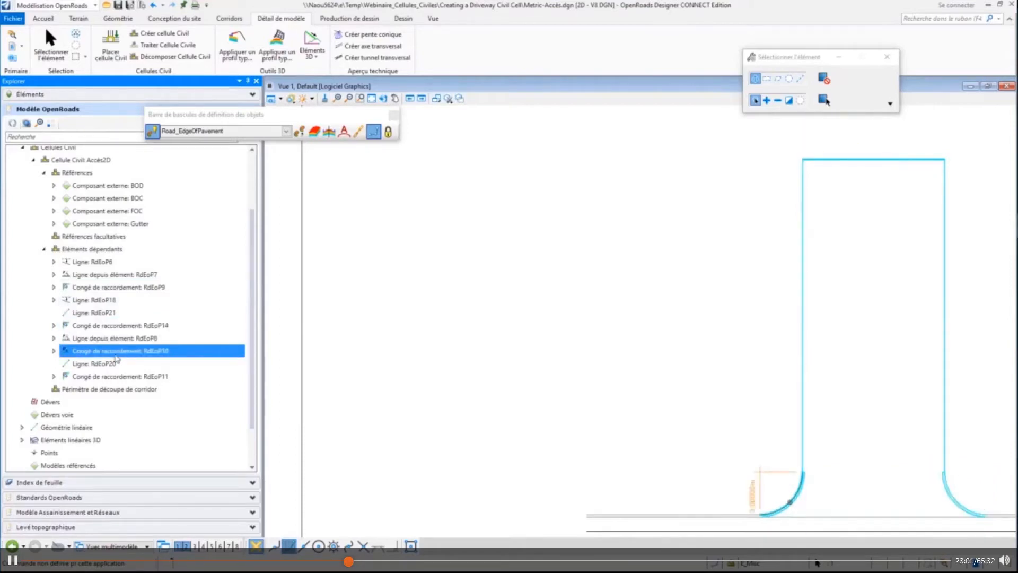
left_click(117, 363)
left_click(125, 376)
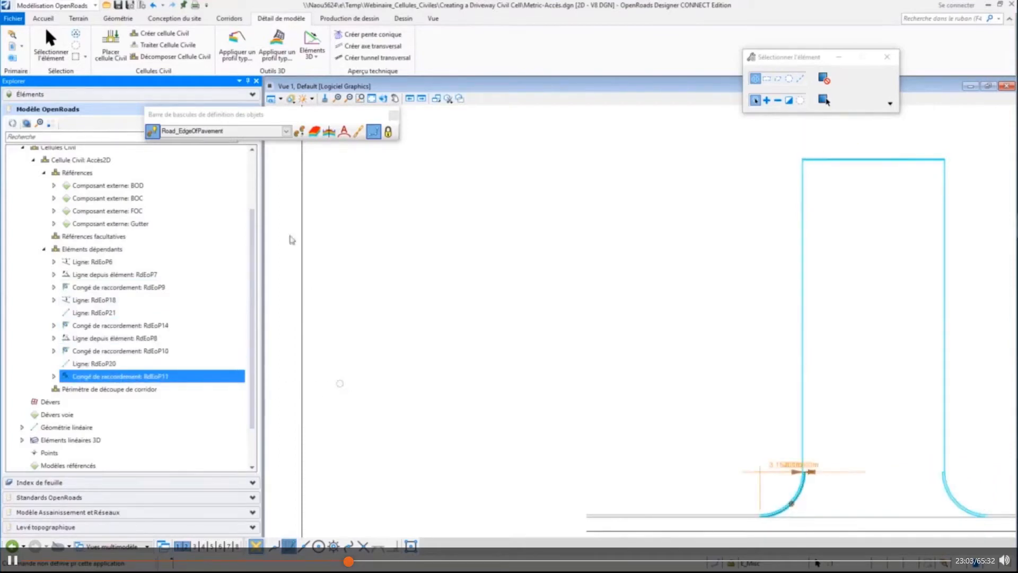
left_click(256, 81)
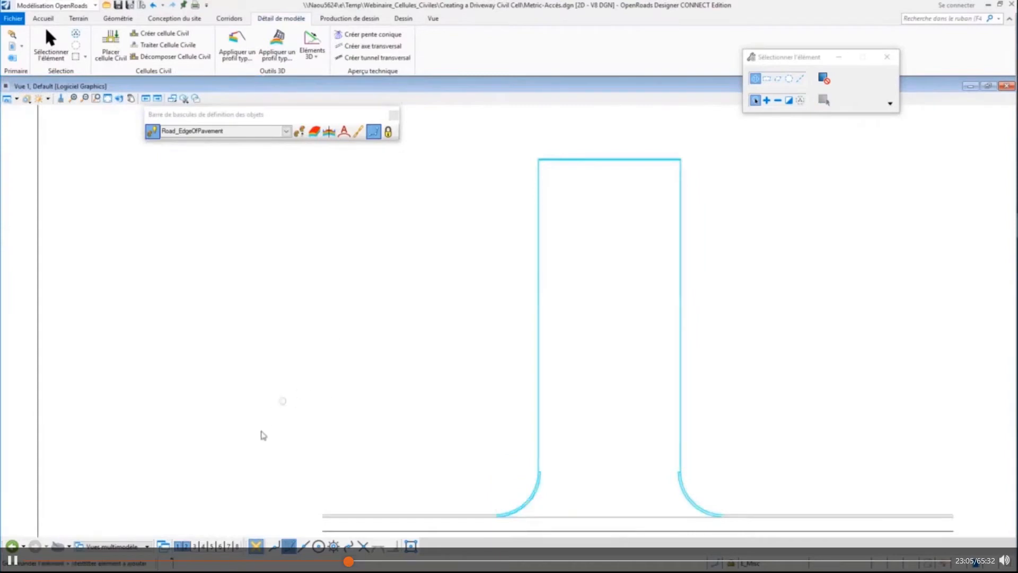
Step: Bring the whole corridor in the Placement Cellule Civile frame into view
scroll(276, 454, "down", 3)
scroll(293, 471, "down", 5)
middle_click_drag(445, 225, 461, 254)
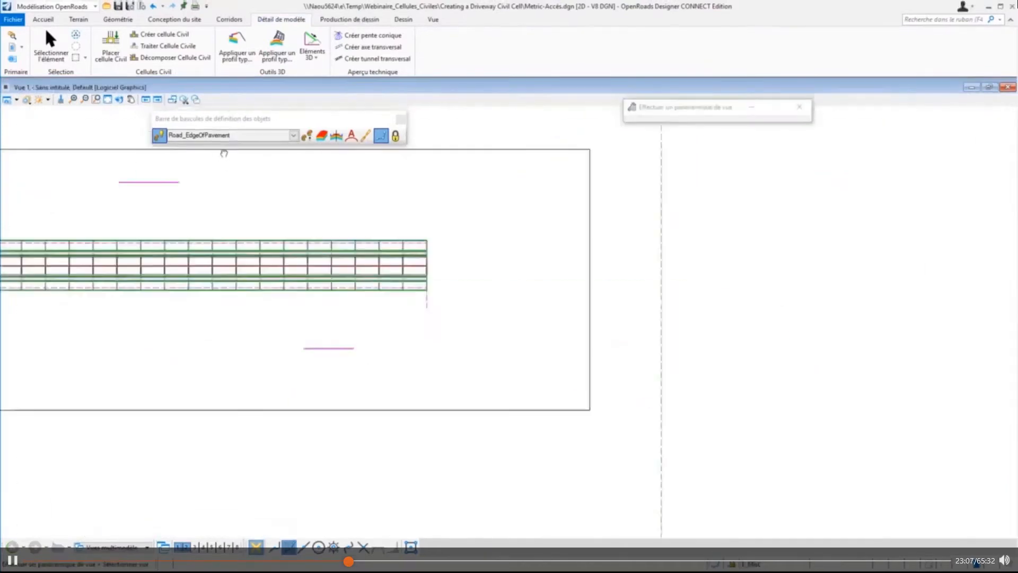
mouse_move(225, 154)
middle_mouse_down()
mouse_move(536, 263)
mouse_move(675, 242)
middle_mouse_up()
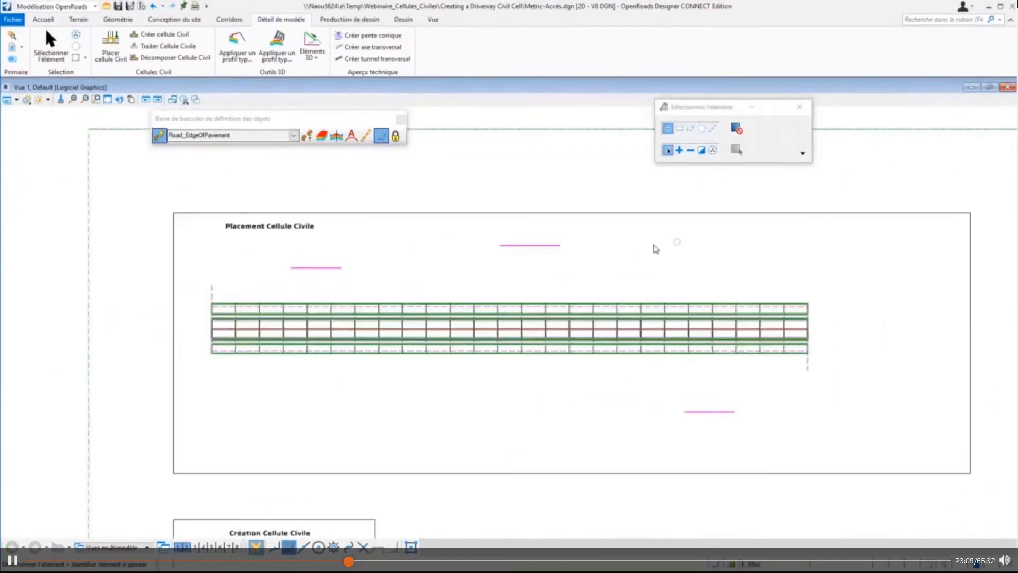
left_click(137, 35)
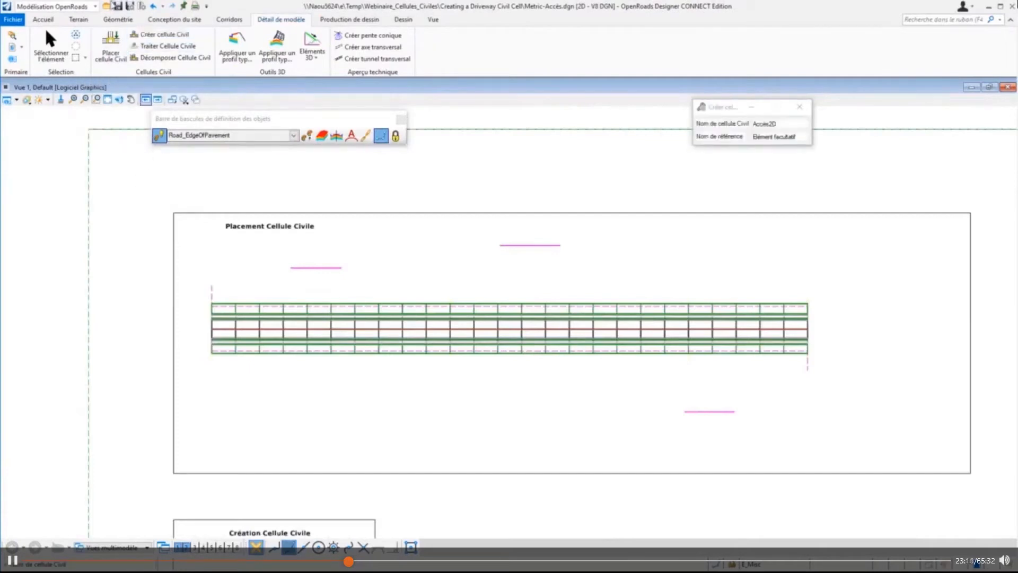
left_click(106, 44)
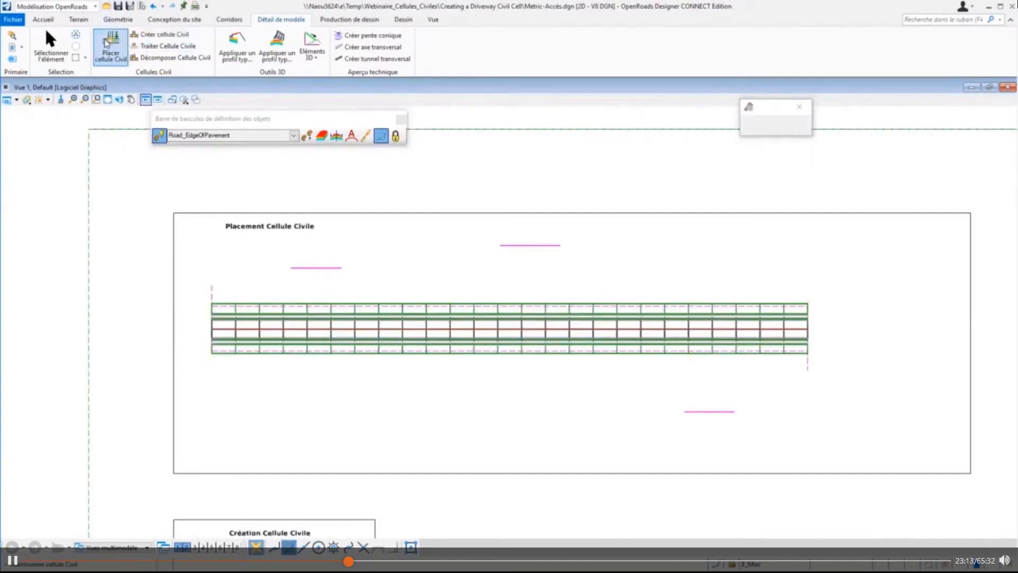
scroll(193, 254, "up", 3)
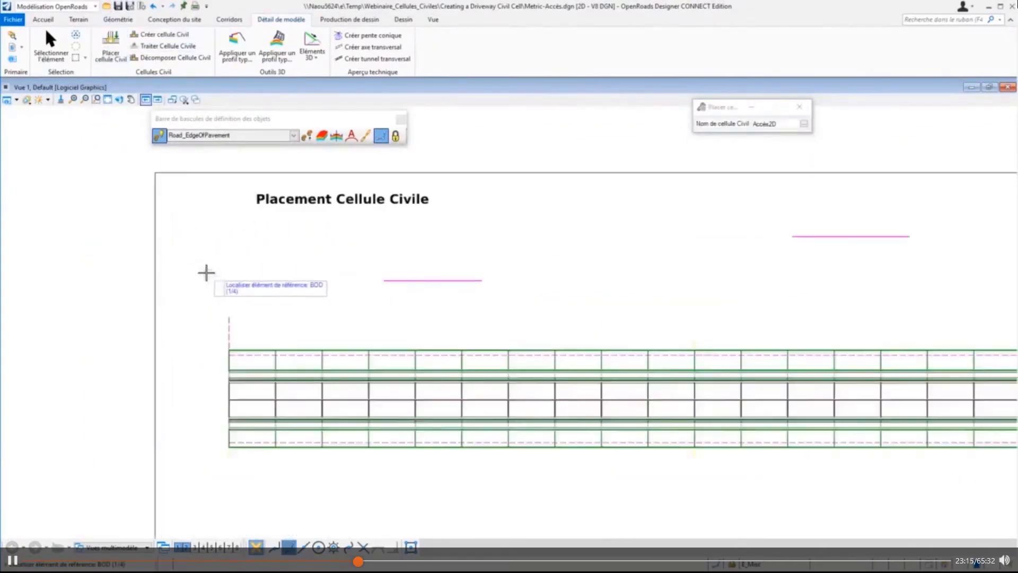
scroll(377, 460, "up", 1)
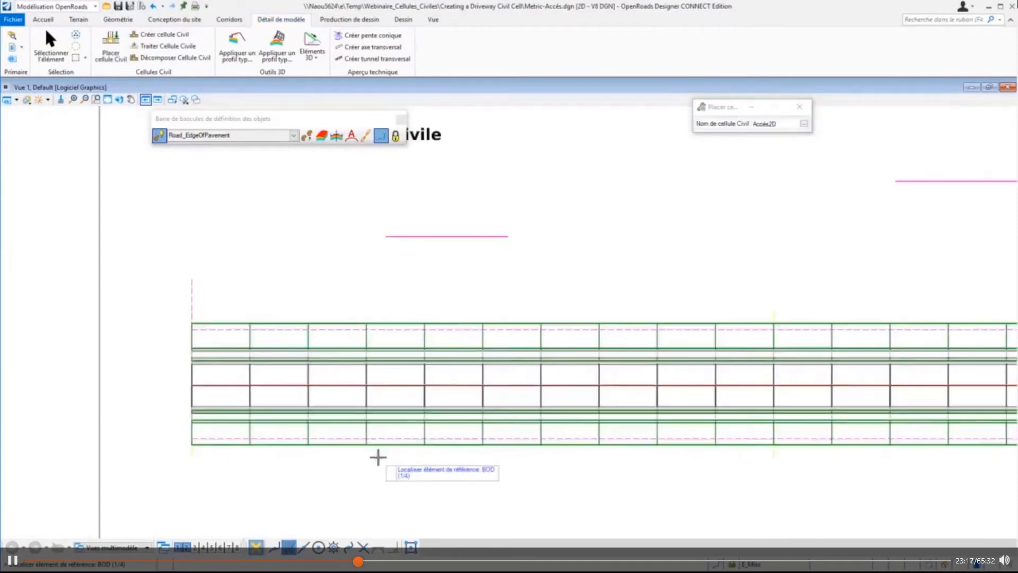
scroll(405, 404, "up", 1)
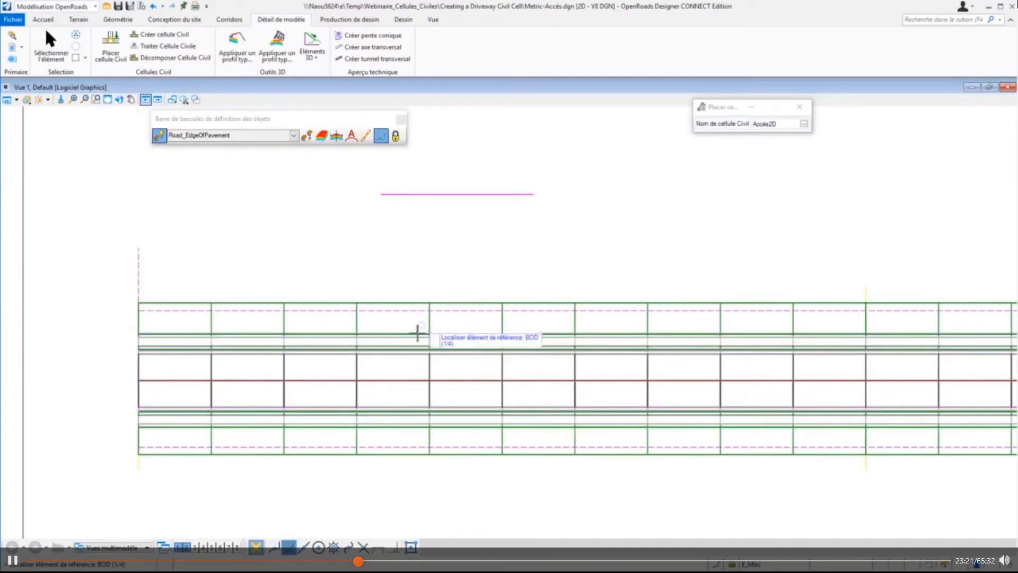
scroll(412, 352, "up", 1)
scroll(412, 351, "up", 3)
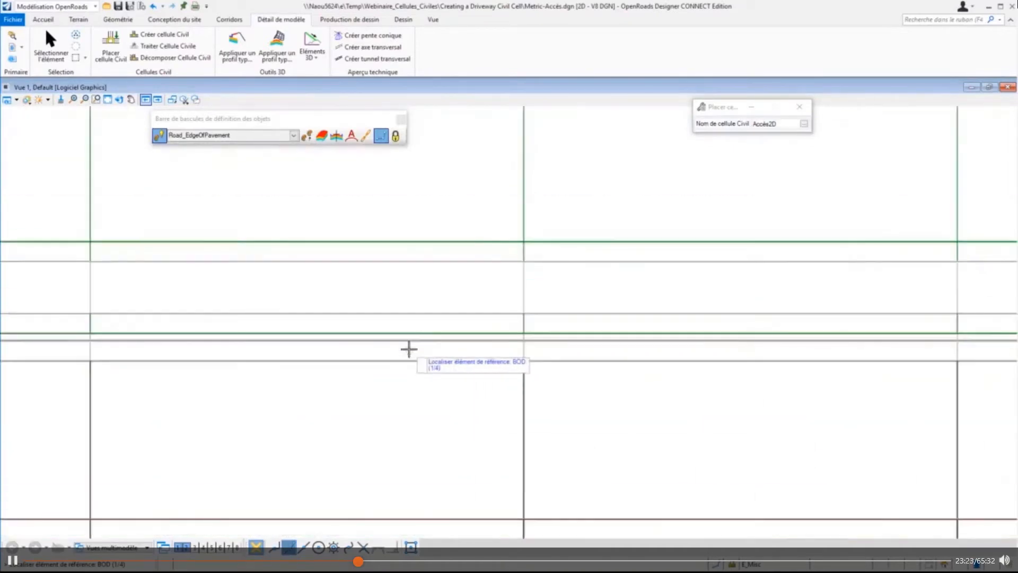
scroll(413, 345, "up", 4)
scroll(412, 345, "up", 7)
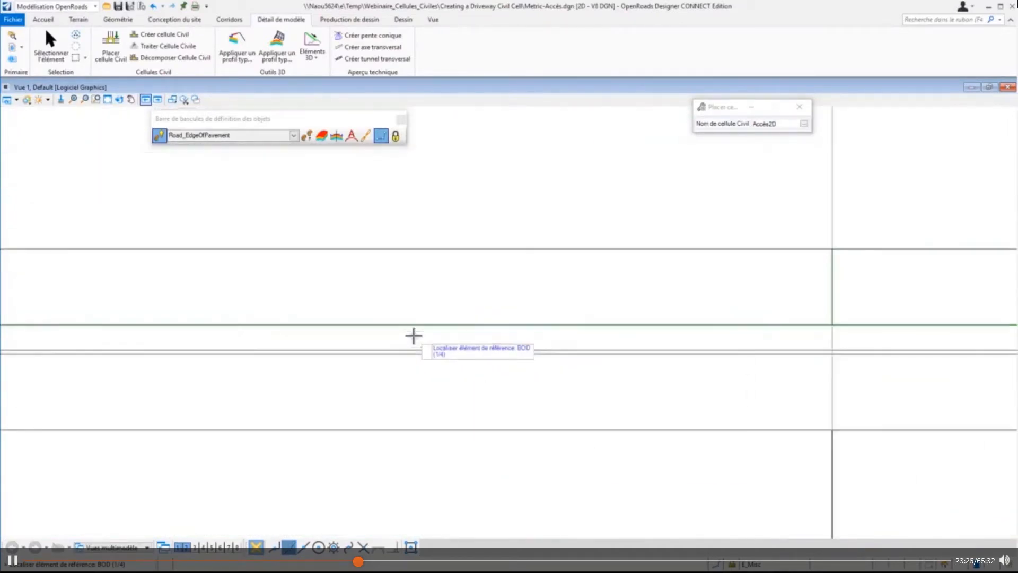
scroll(411, 349, "up", 1)
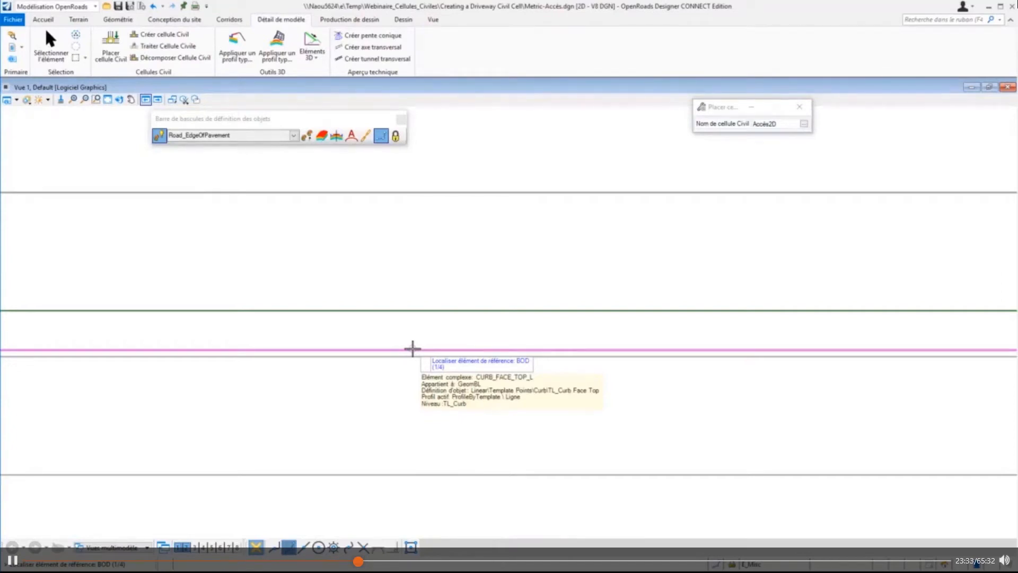
right_click(444, 334)
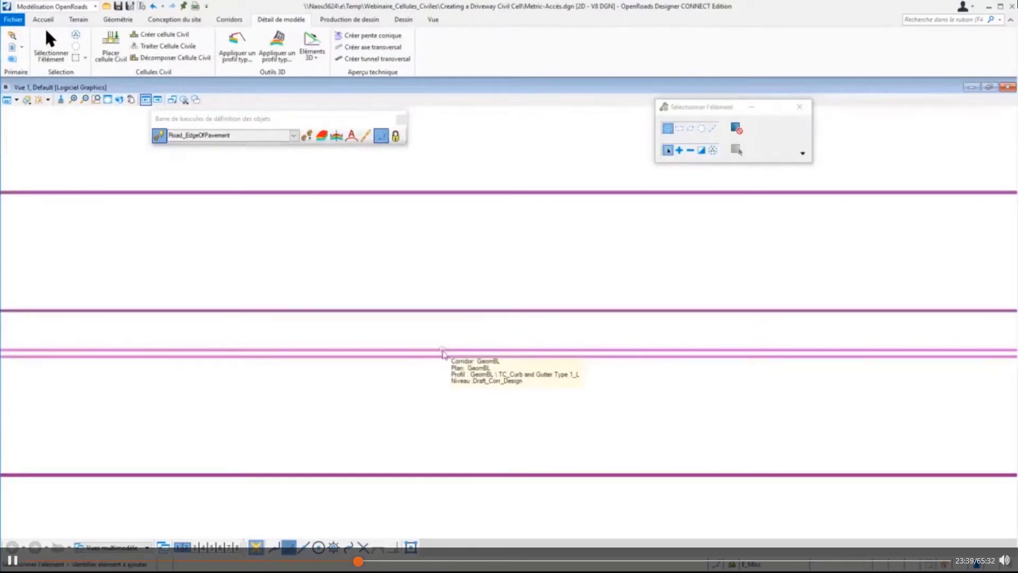
scroll(443, 352, "down", 3)
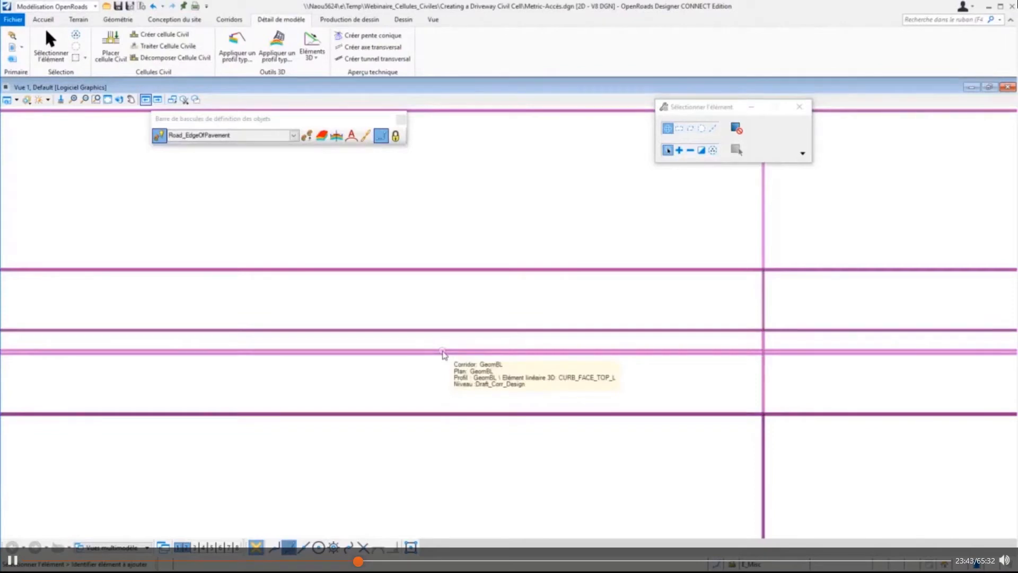
scroll(442, 353, "down", 3)
scroll(444, 355, "down", 3)
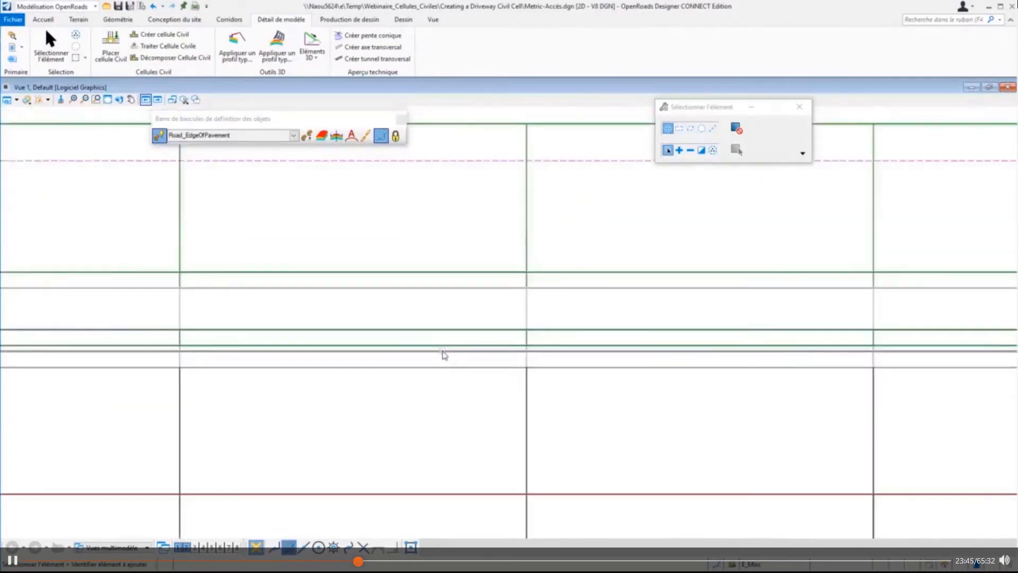
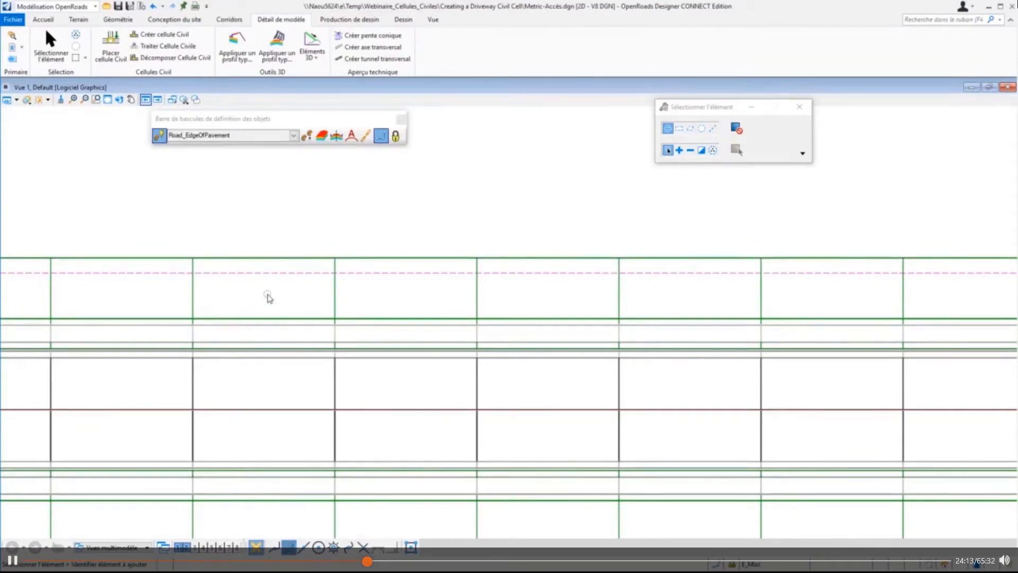
Step: Turn off the display of construction elements in View 1
left_click(267, 348)
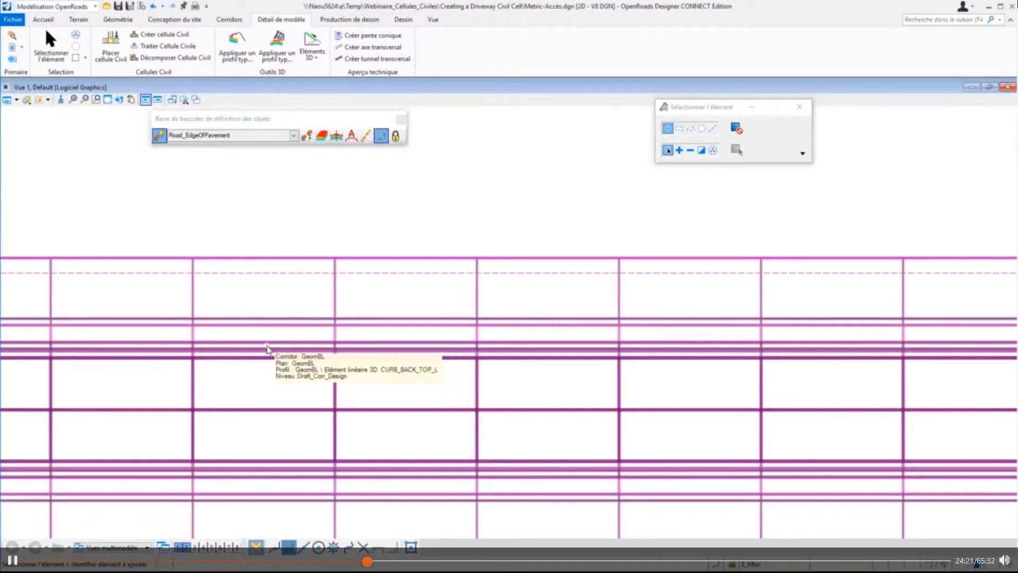
left_click(50, 163)
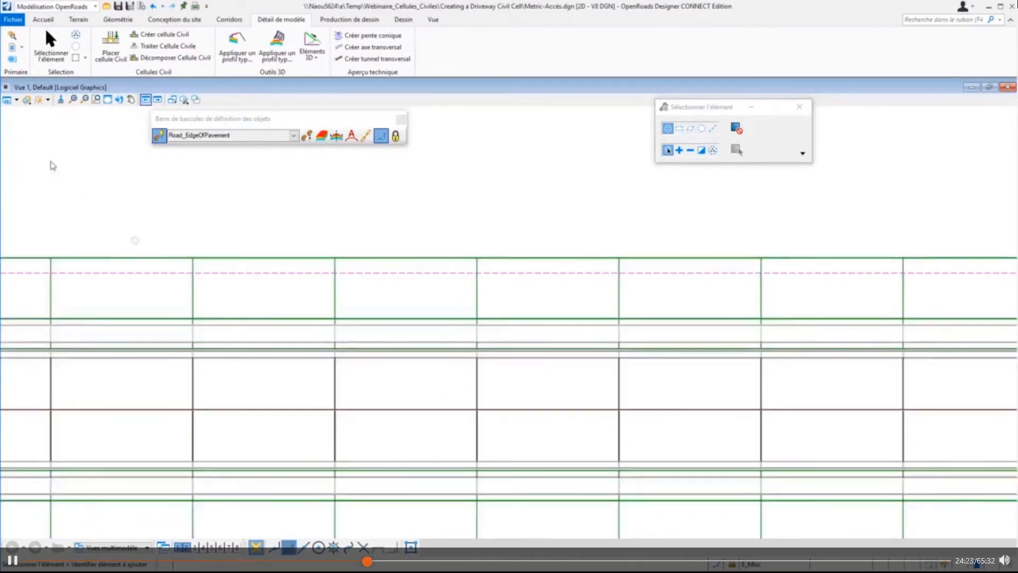
left_click(7, 100)
left_click(38, 247)
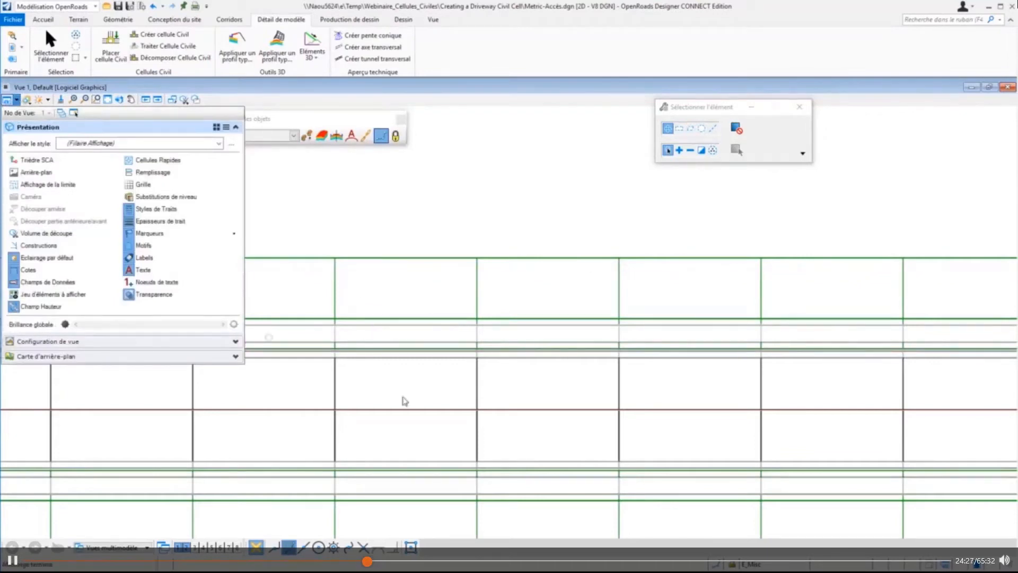
left_click(395, 191)
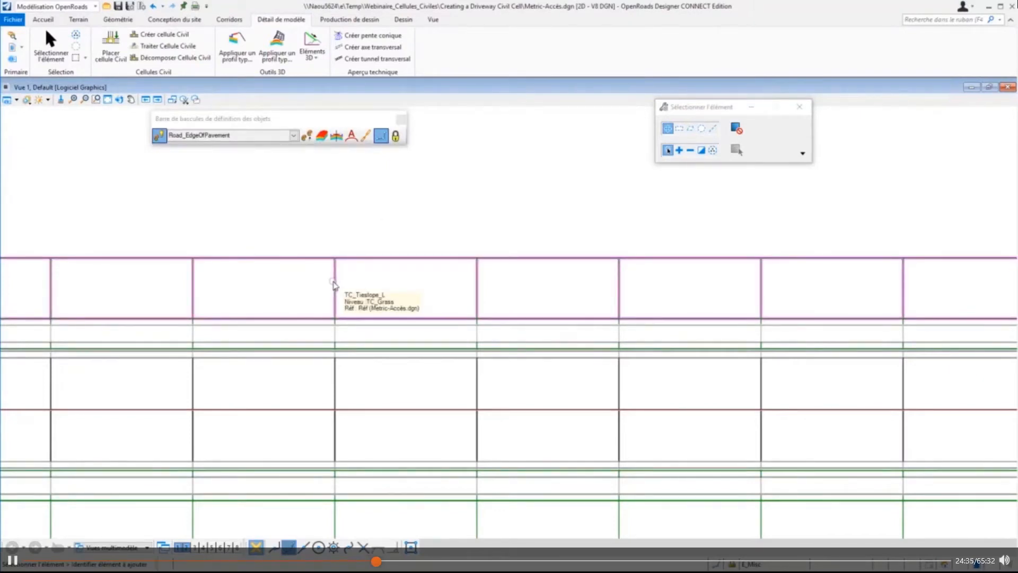
Step: Turn off all levels of the Default-3D reference in the level display of View 1
key("ctrl+e")
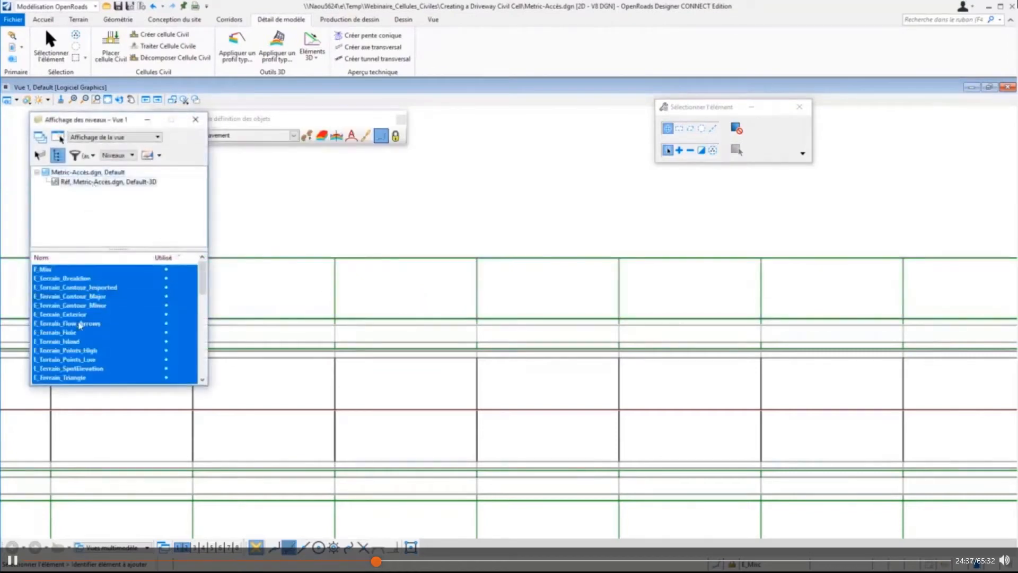
right_click(79, 325)
left_click(93, 371)
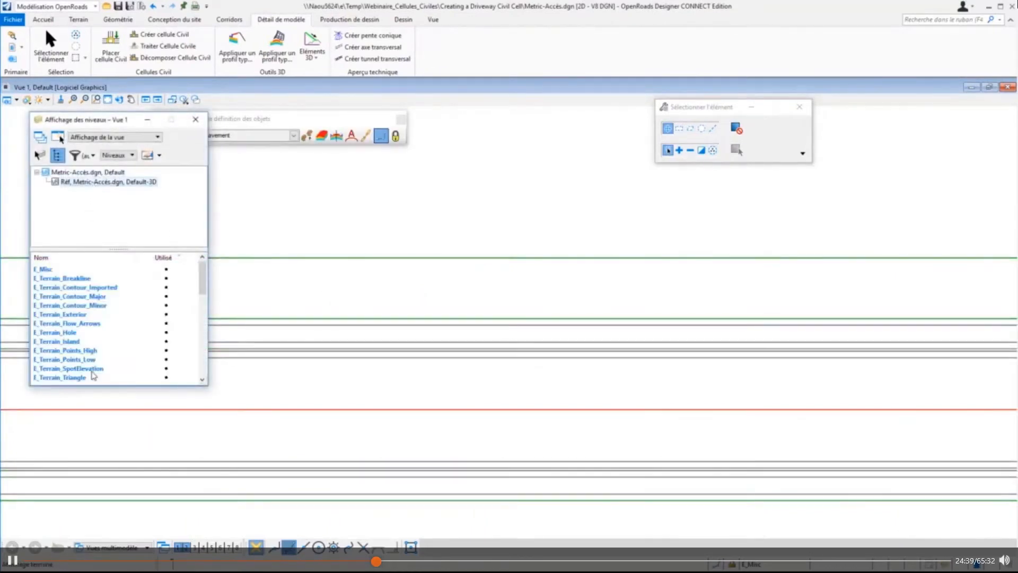
left_click(195, 119)
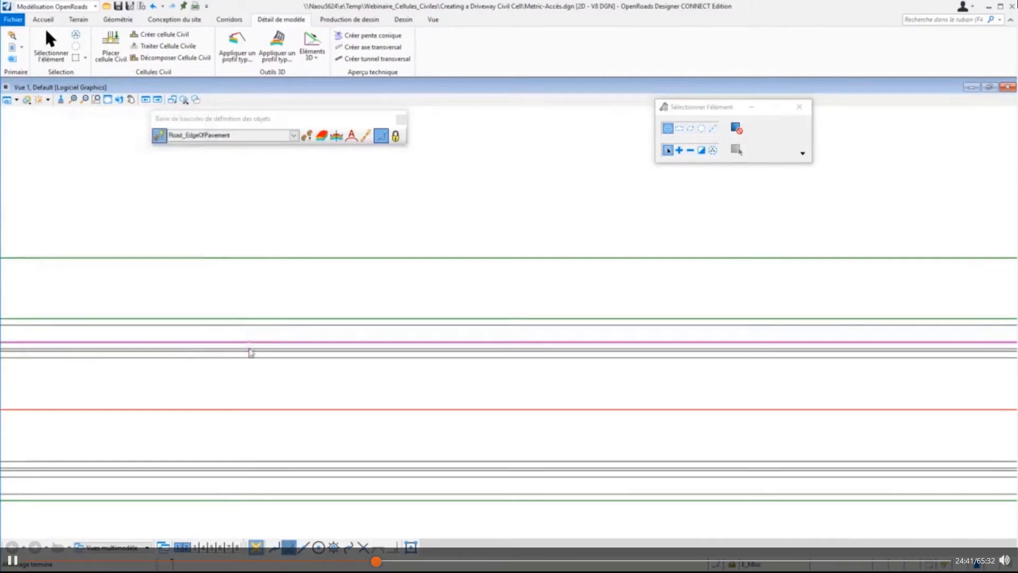
Step: Start placing a civil cell in the placement area and choose Accès2D from the active DGN as the cell
scroll(251, 352, "up", 3)
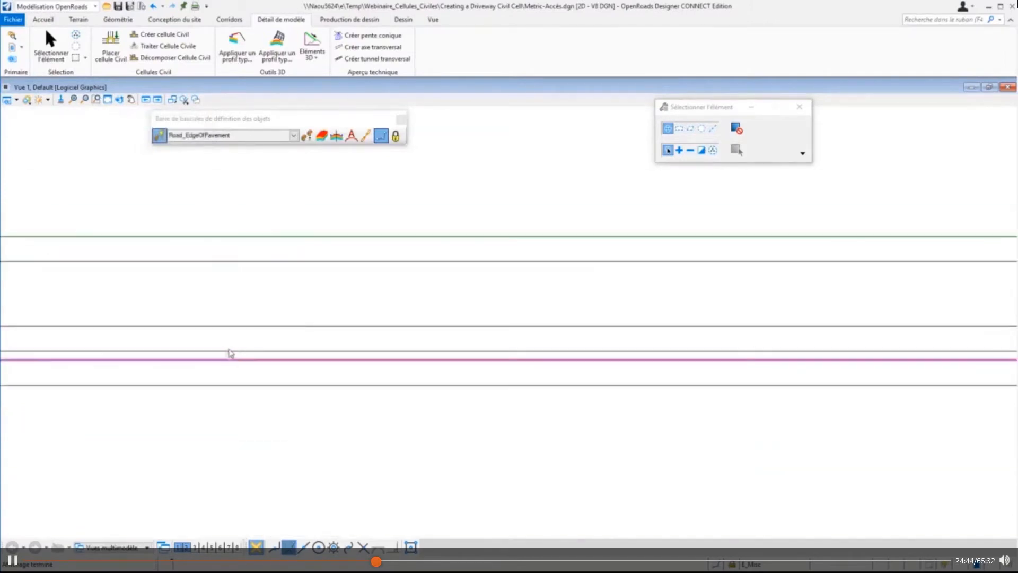
scroll(230, 354, "up", 2)
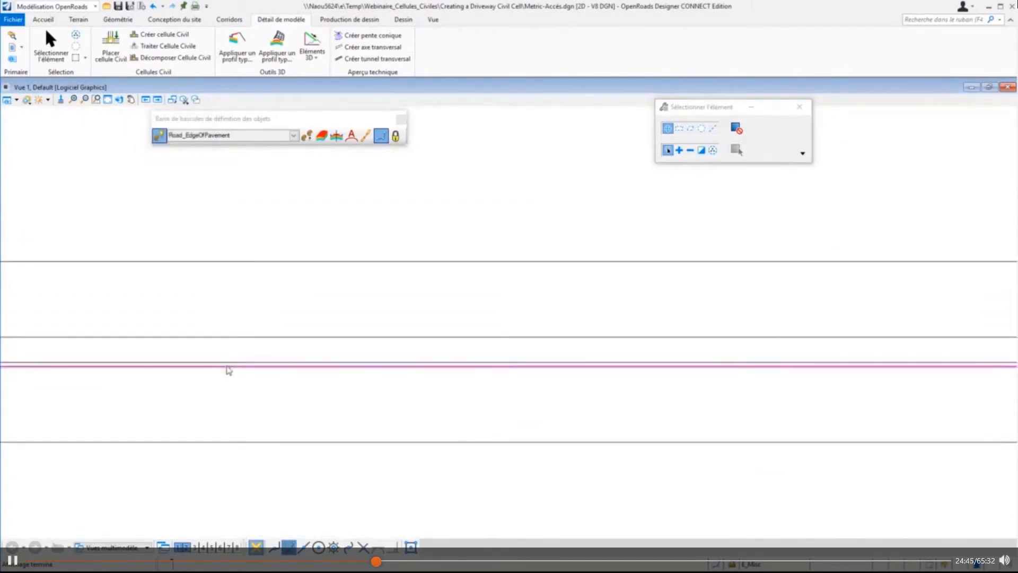
scroll(268, 387, "down", 3)
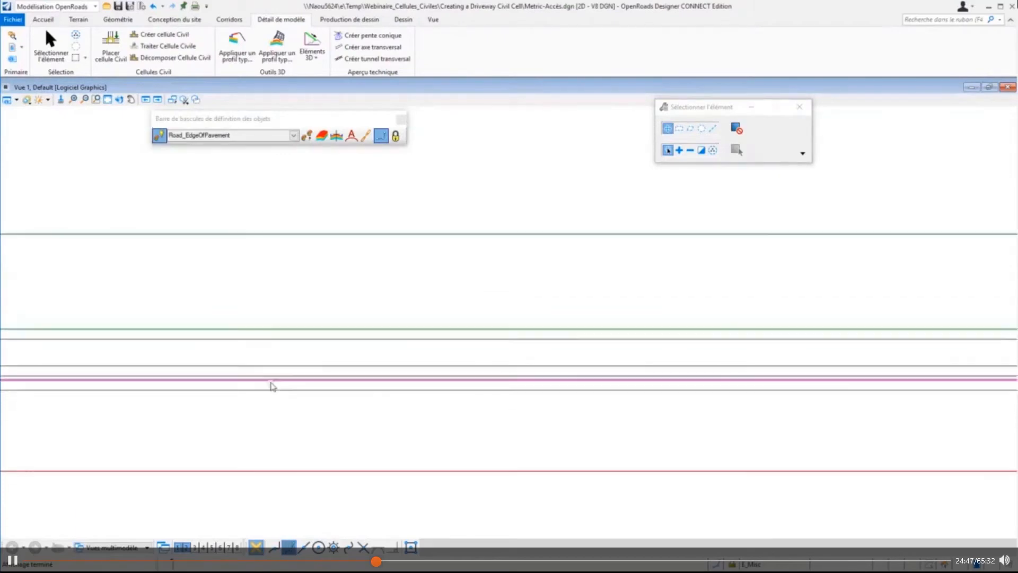
scroll(270, 383, "down", 6)
scroll(353, 325, "up", 1)
middle_click_drag(411, 316, 350, 303)
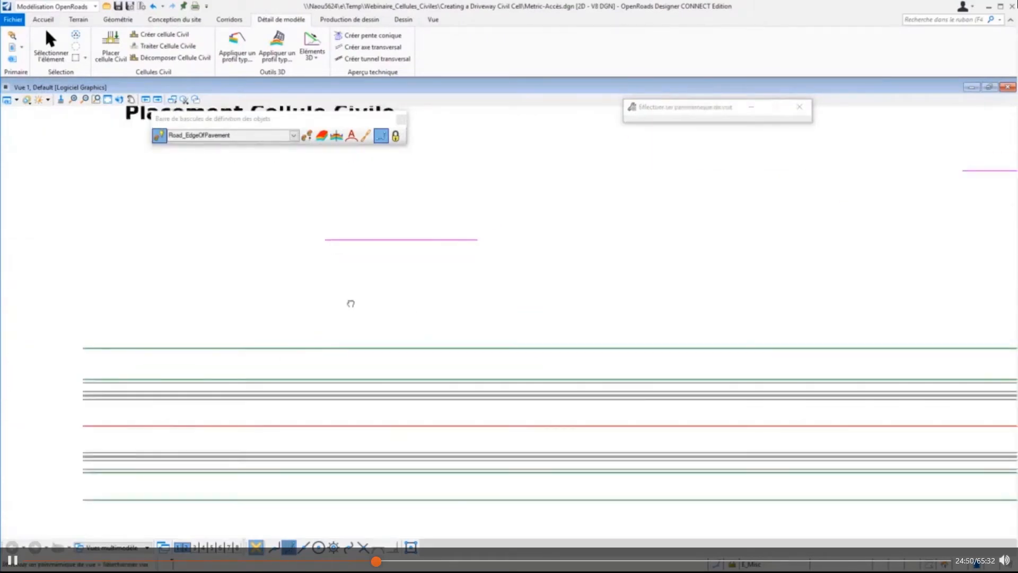
left_click(111, 44)
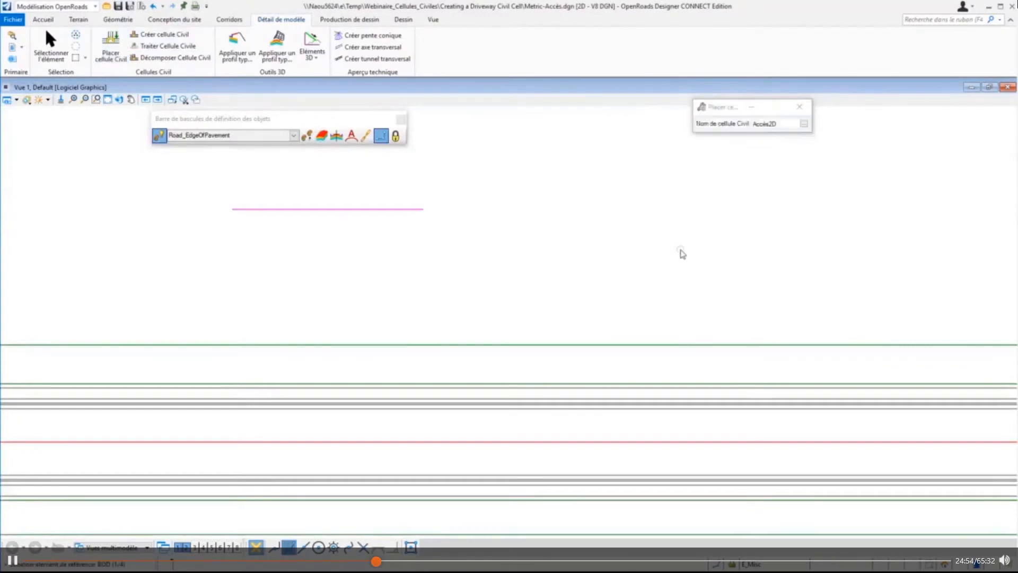
left_click(804, 123)
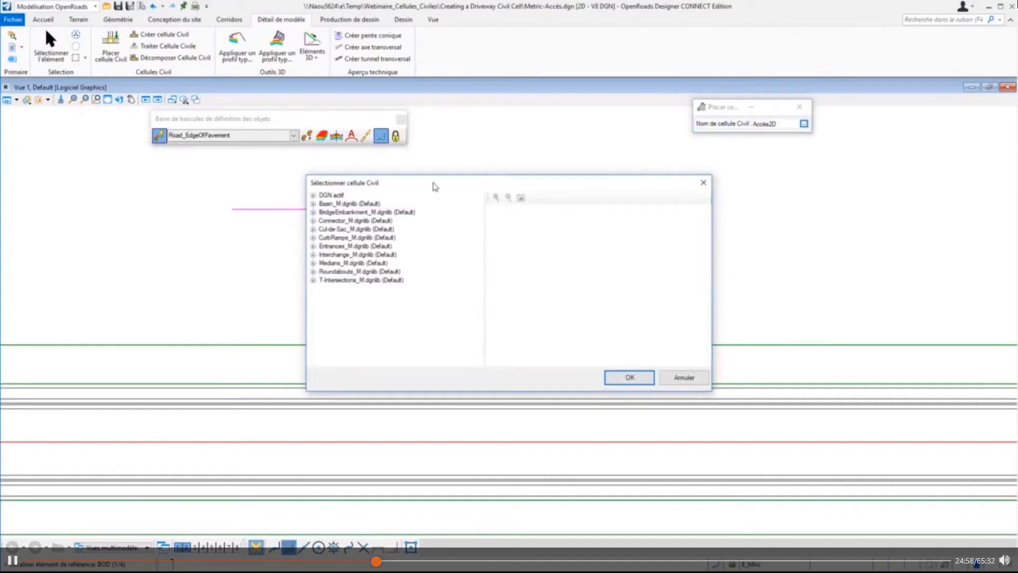
left_click(329, 195)
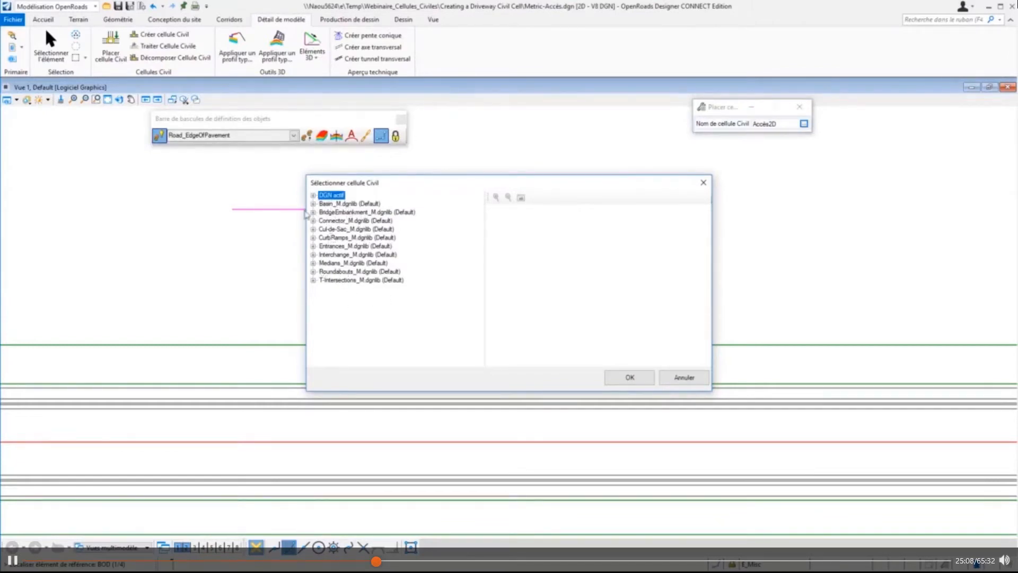
left_click(314, 246)
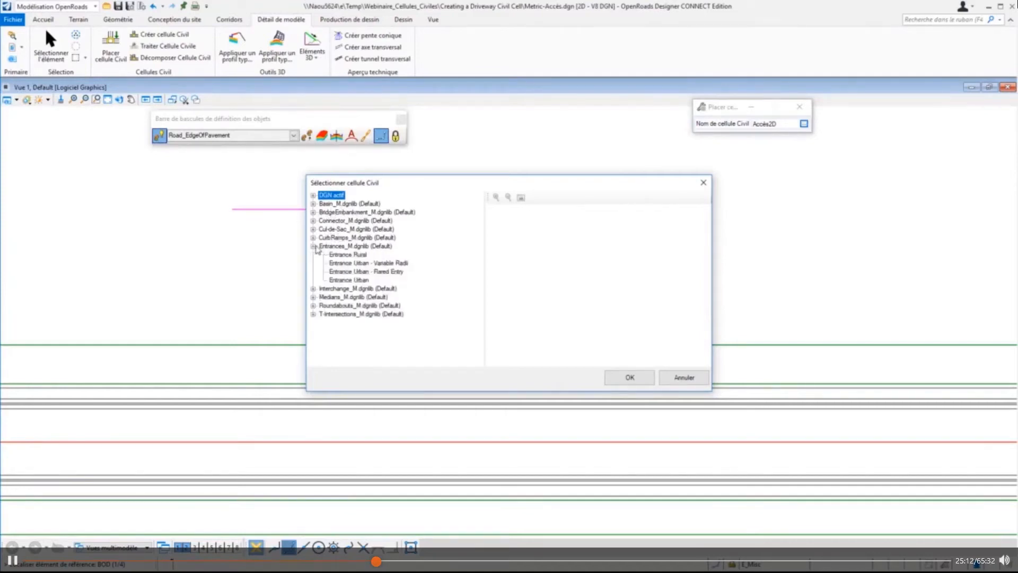
left_click(314, 195)
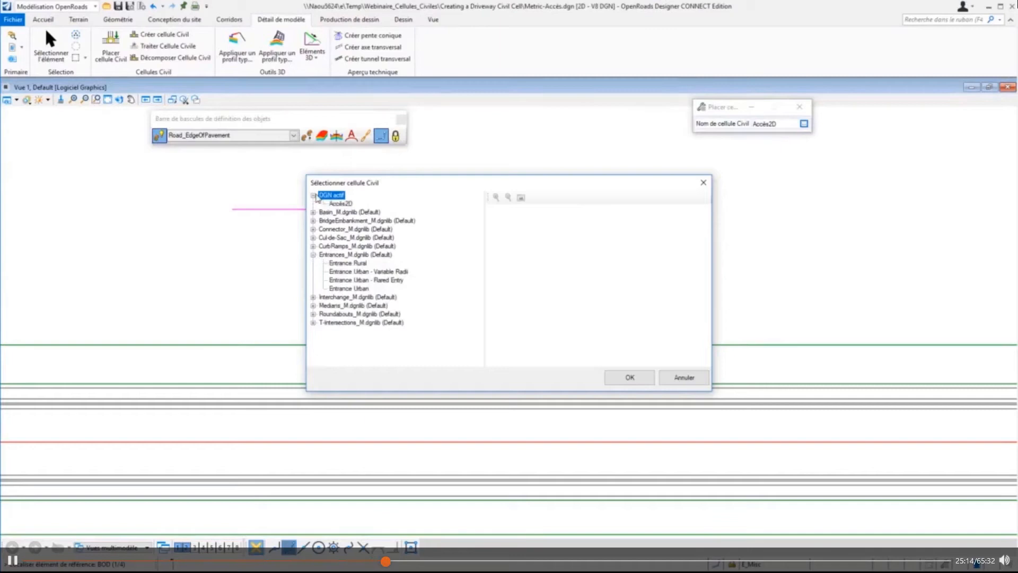
left_click(341, 204)
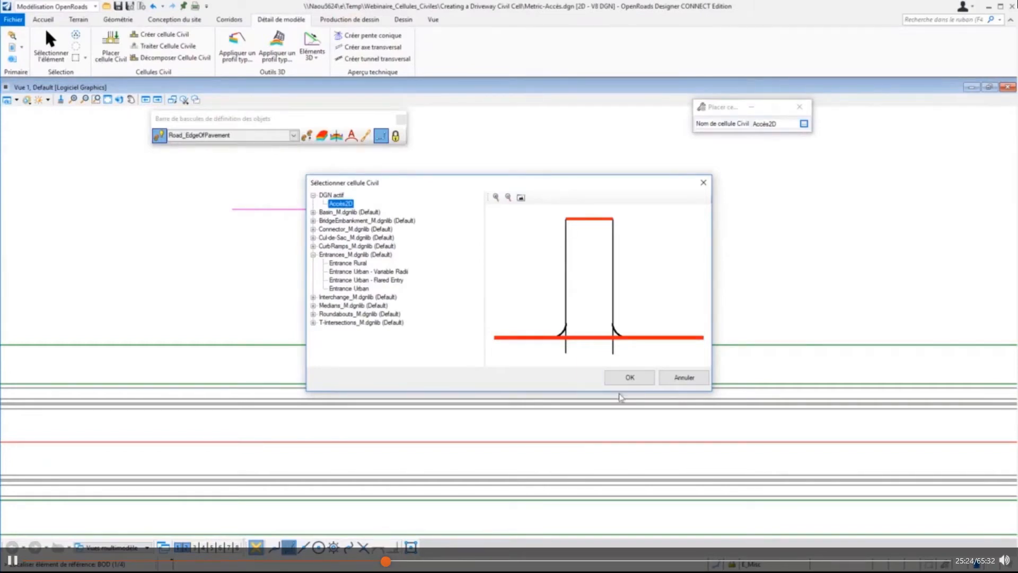
left_click(627, 377)
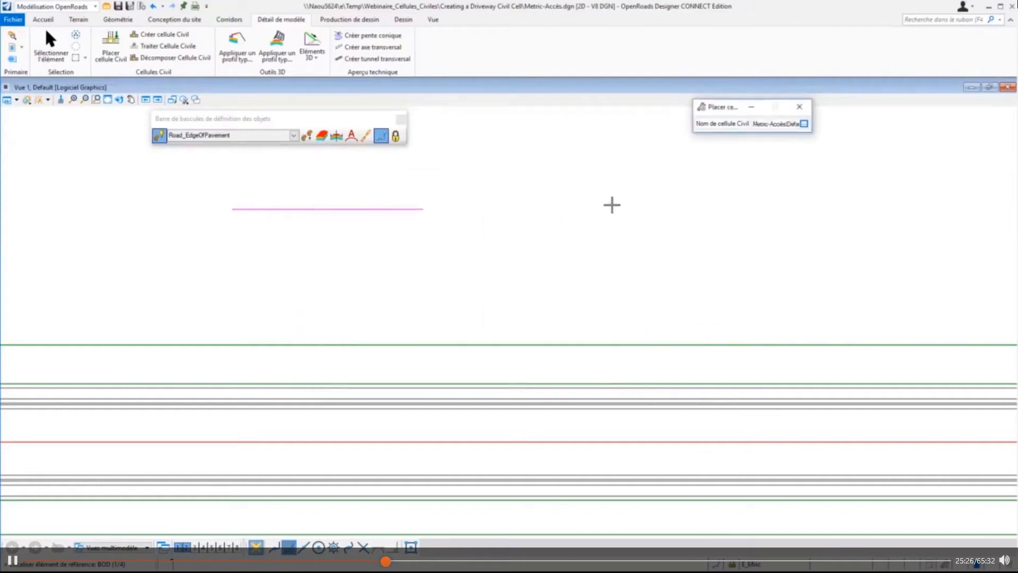
Step: Assign the short magenta line above the corridor's left part as the BOD reference element of the Accès2D cell
scroll(300, 253, "up", 1)
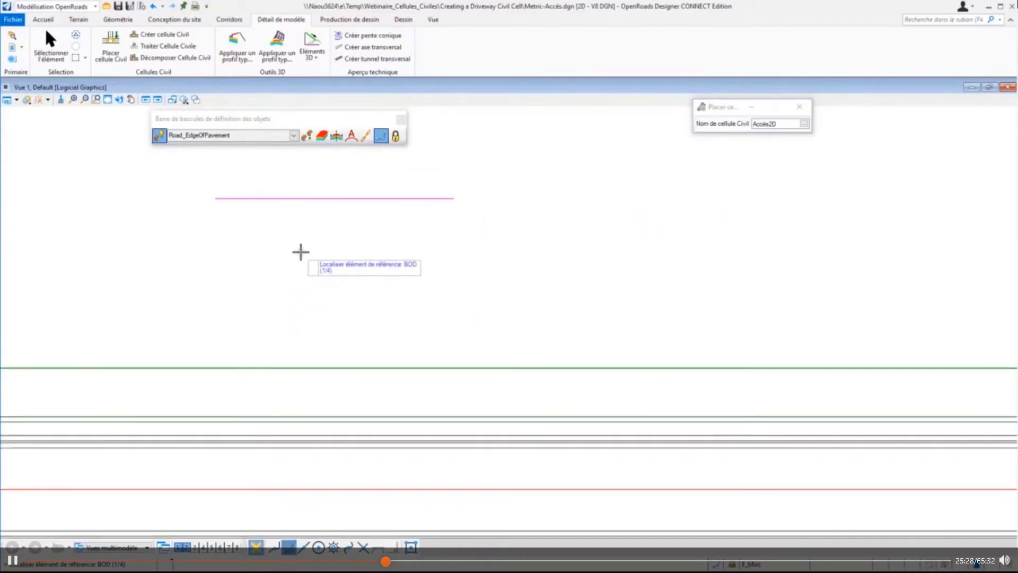
scroll(308, 191, "up", 2)
scroll(308, 191, "up", 2)
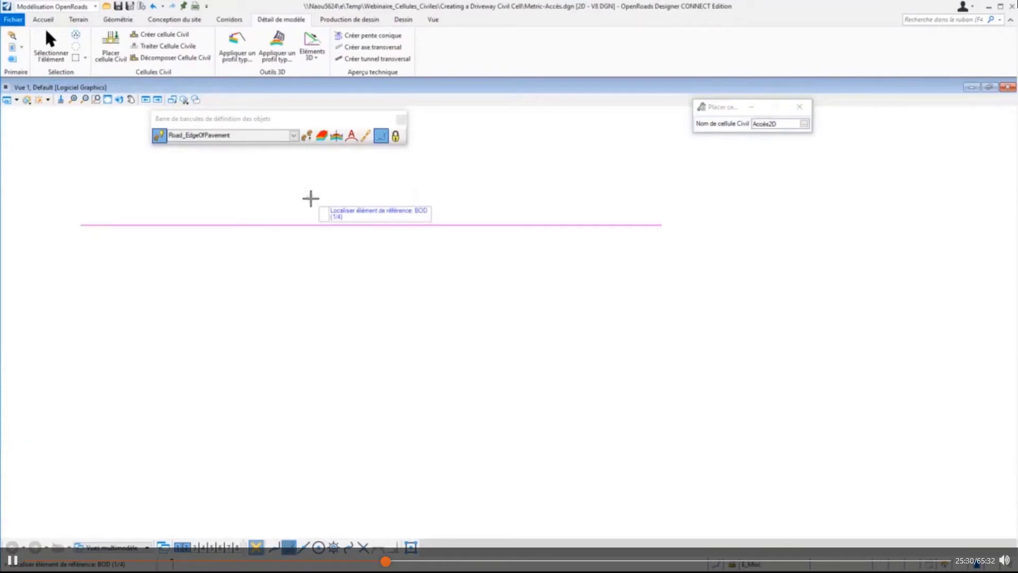
left_click(311, 224)
scroll(329, 223, "down", 3)
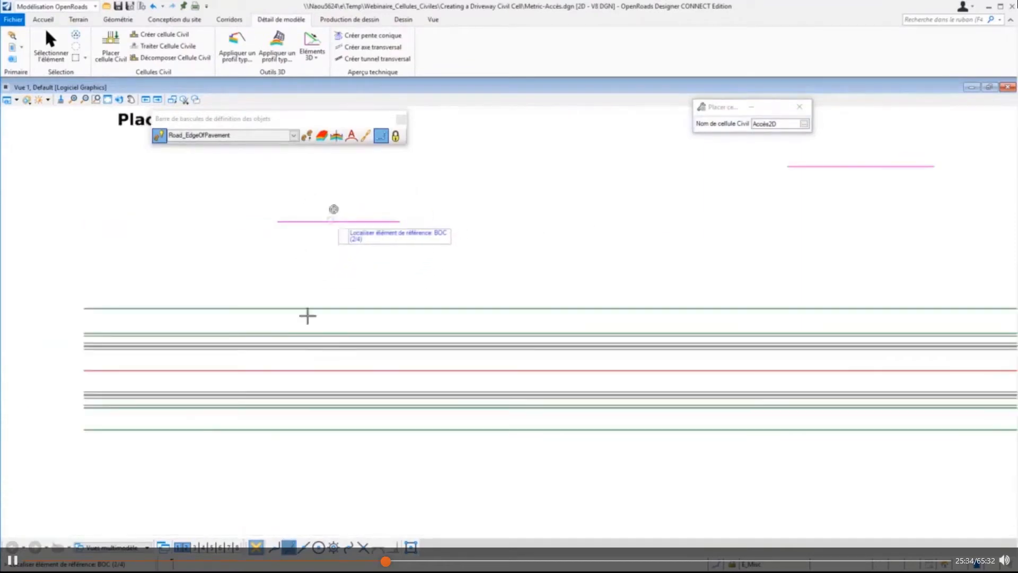
Step: Assign the three curb lines on the corridor's upper side as the BOC, FOC and Gutter reference elements of the Accès2D cell
scroll(323, 353, "up", 4)
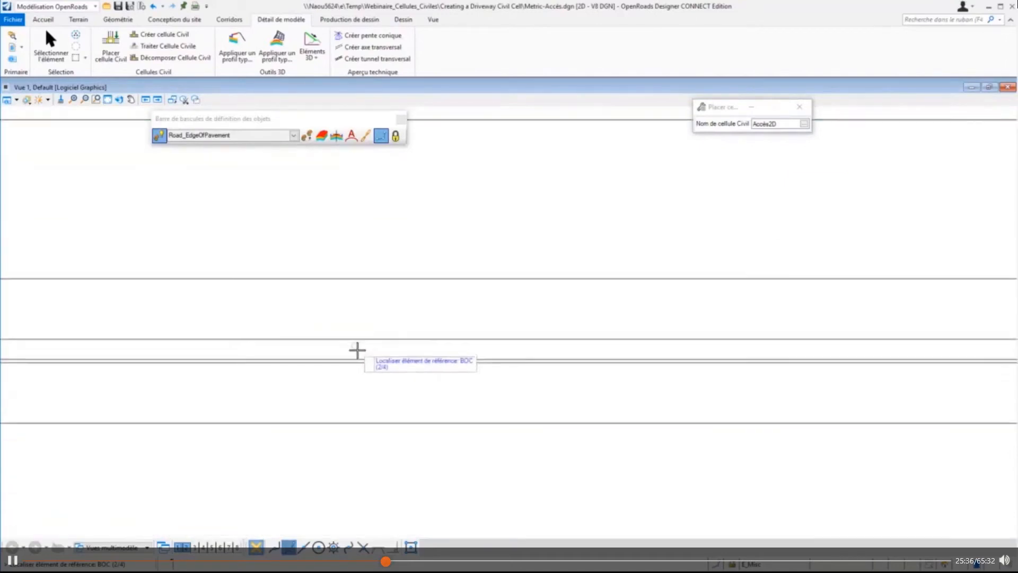
scroll(357, 350, "up", 2)
left_click(355, 329)
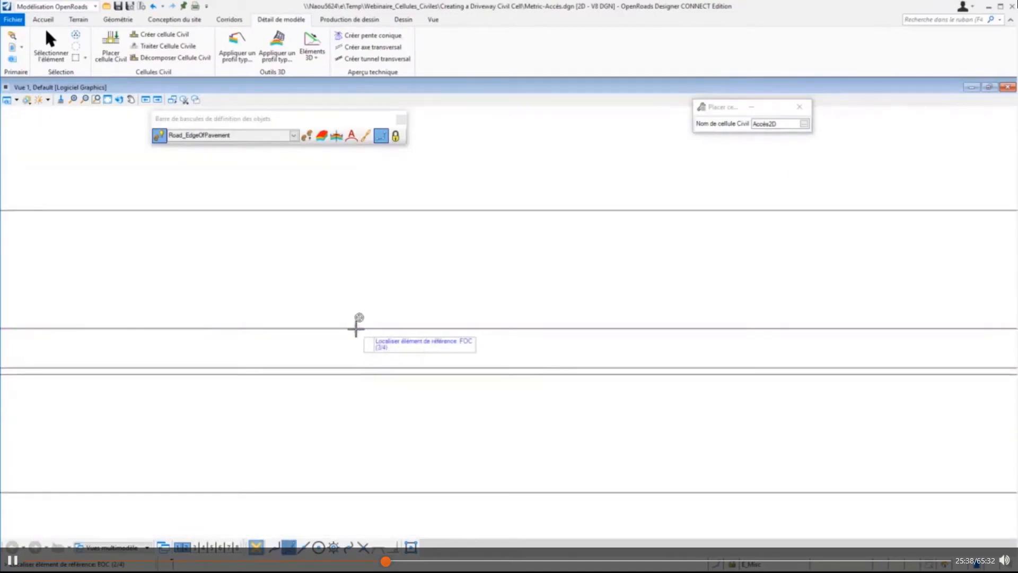
left_click(348, 365)
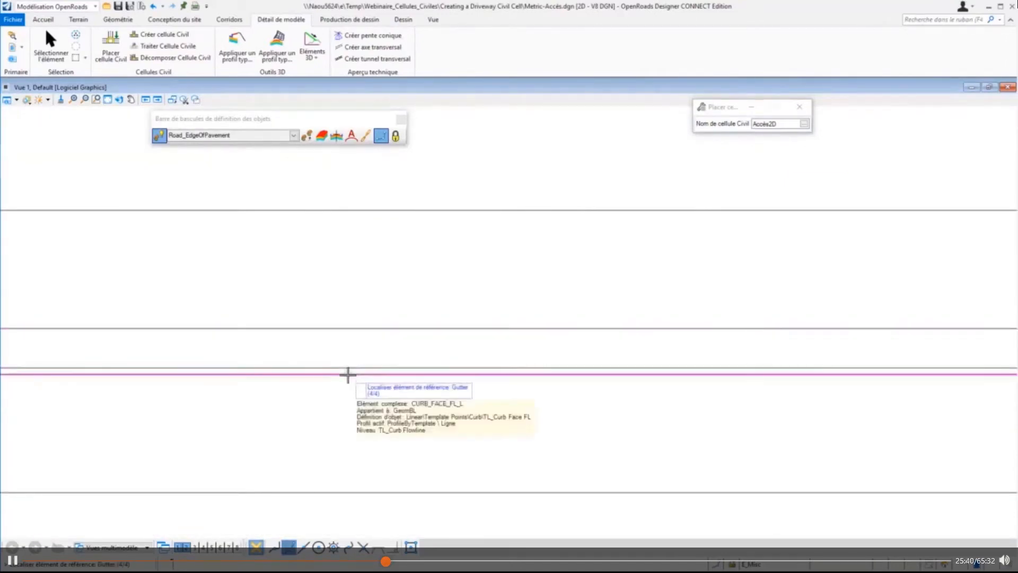
left_click(348, 375)
left_click(347, 406)
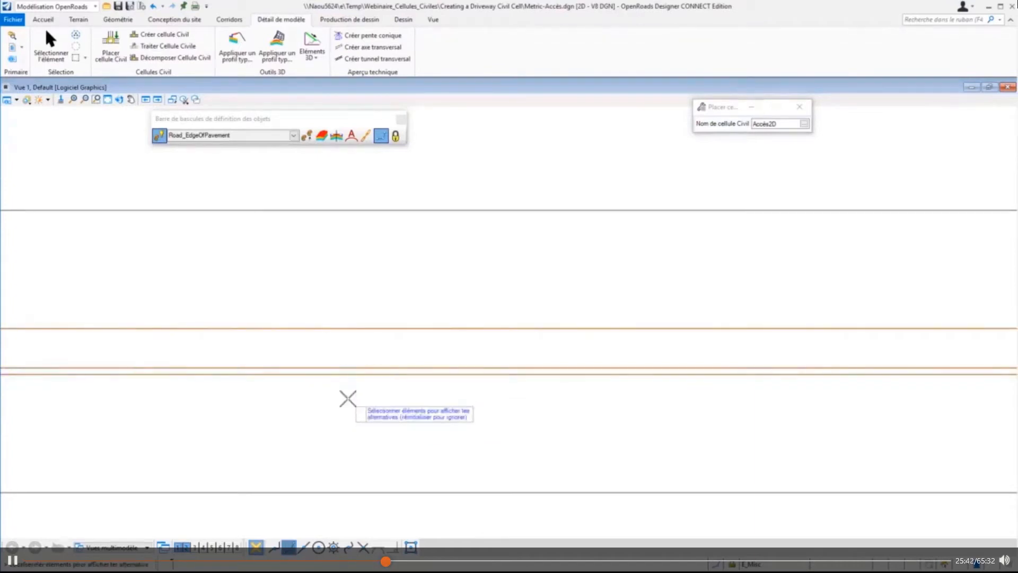
Step: Show the direction alternatives of the curb reference line and accept the placement of the Accès2D cell on the corridor
scroll(349, 398, "down", 5)
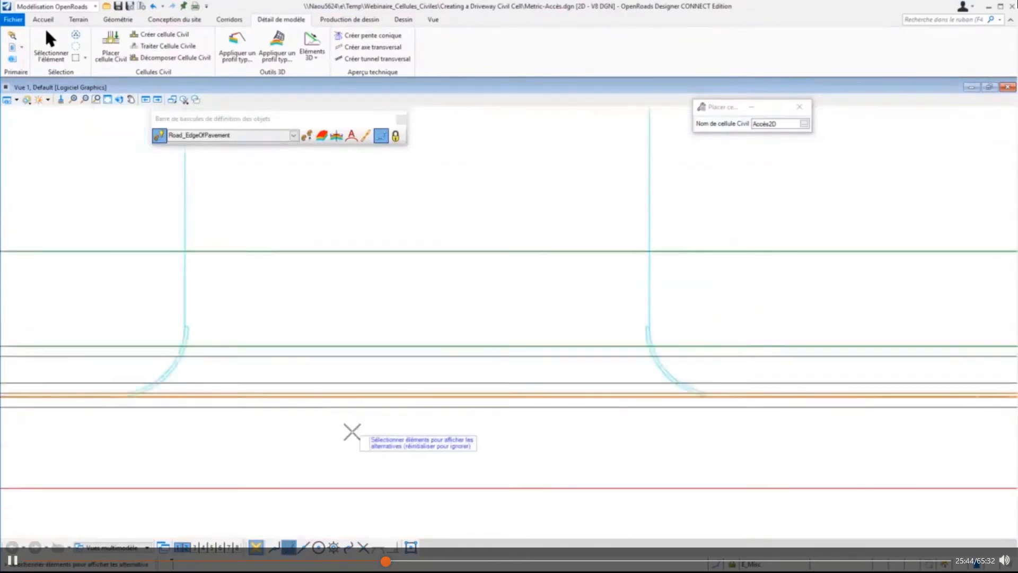
scroll(352, 444, "down", 4)
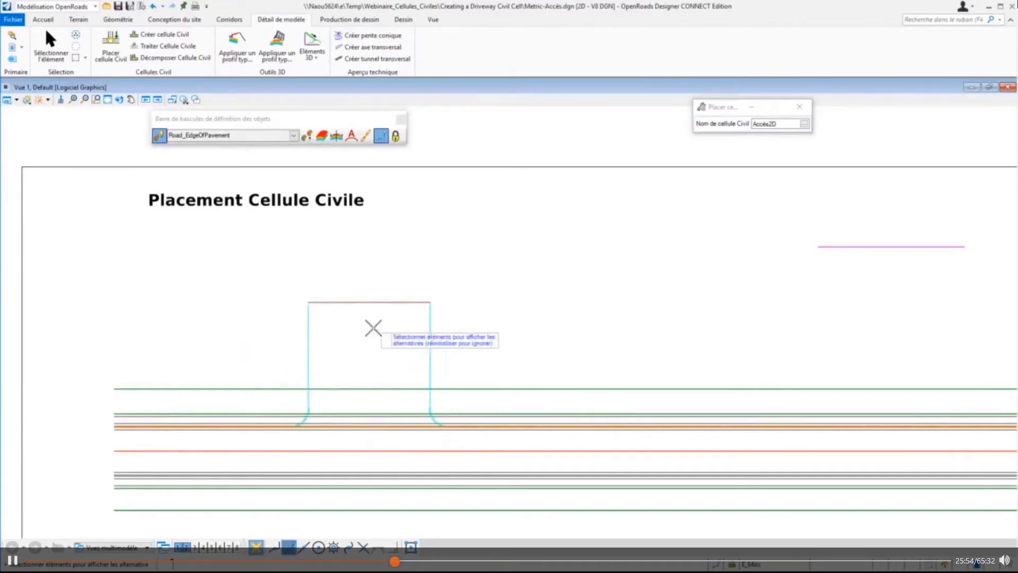
left_click(416, 427)
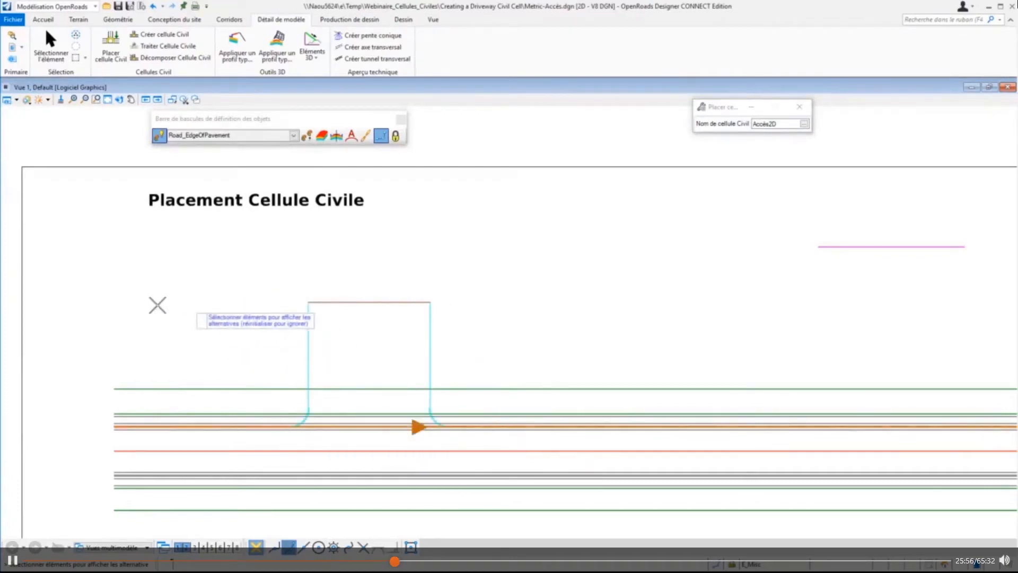
right_click(191, 287)
left_click(193, 288)
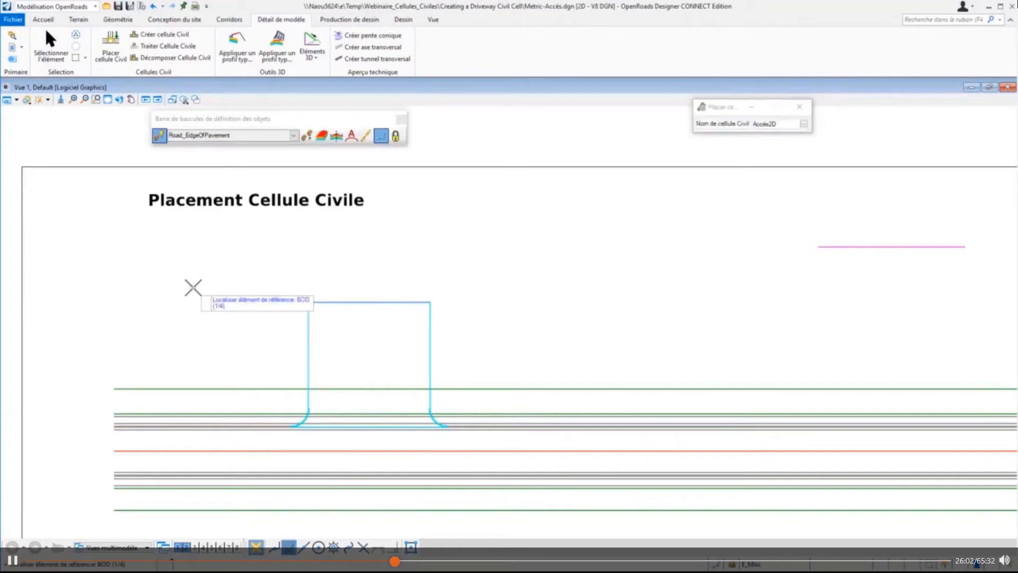
right_click(193, 287)
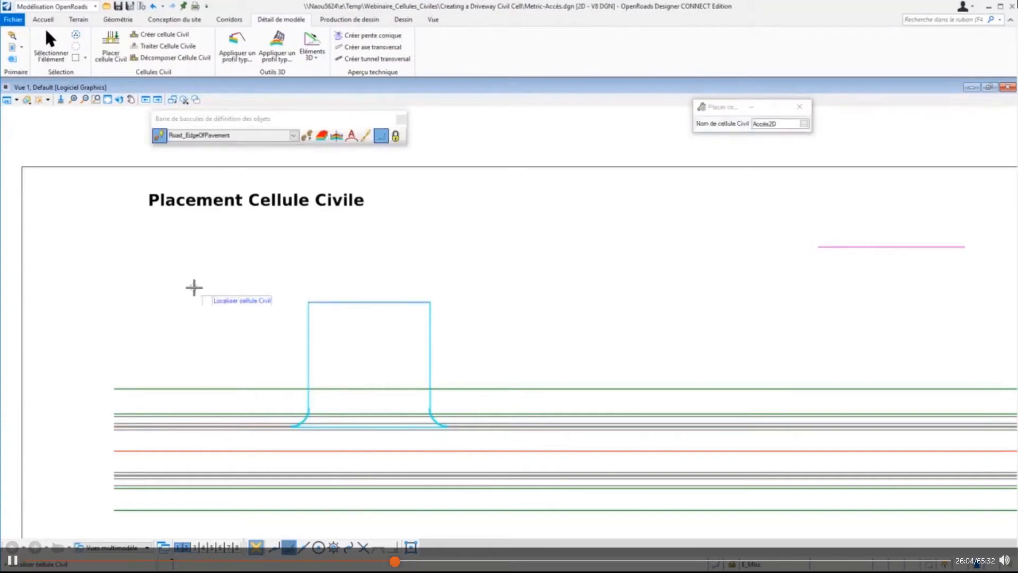
right_click(194, 288)
scroll(337, 402, "up", 1)
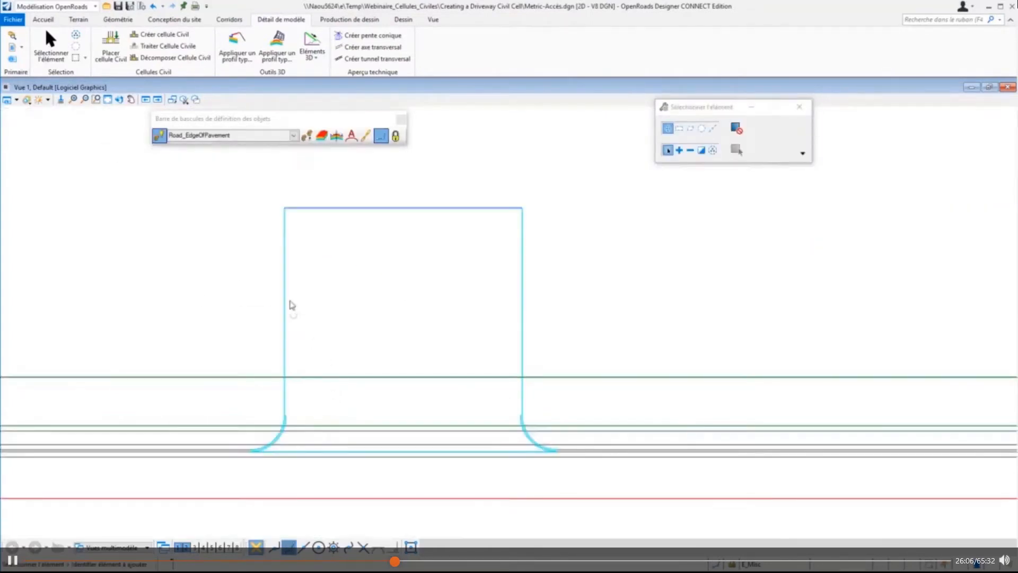
scroll(277, 304, "up", 1)
scroll(291, 304, "up", 1)
scroll(308, 305, "down", 2)
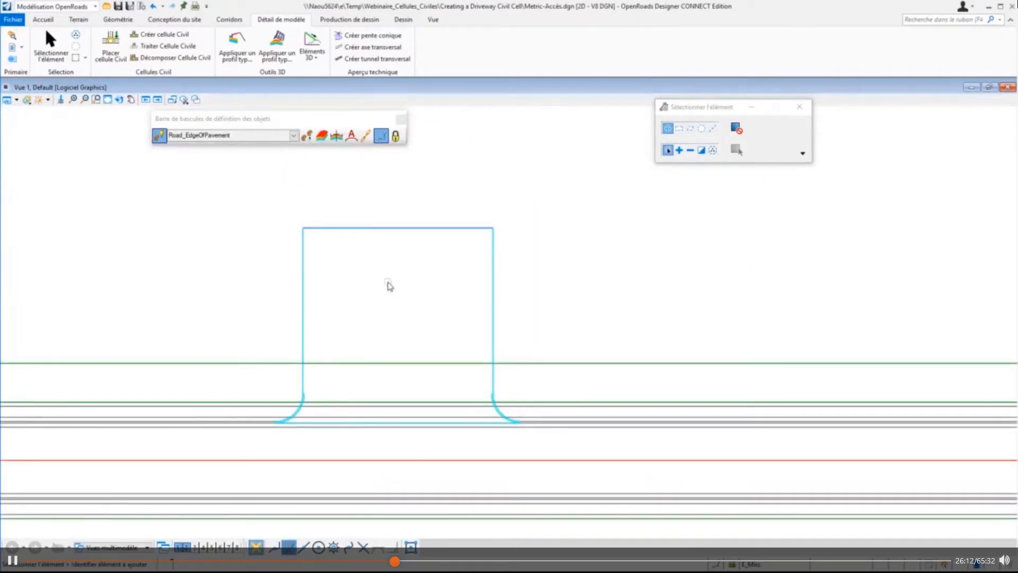
scroll(389, 285, "down", 6)
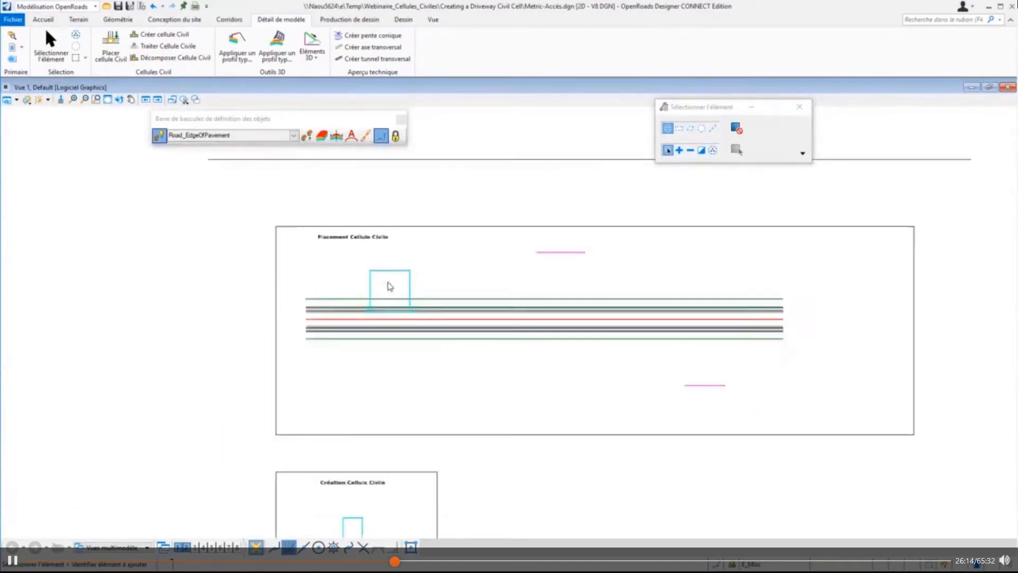
scroll(379, 273, "up", 6)
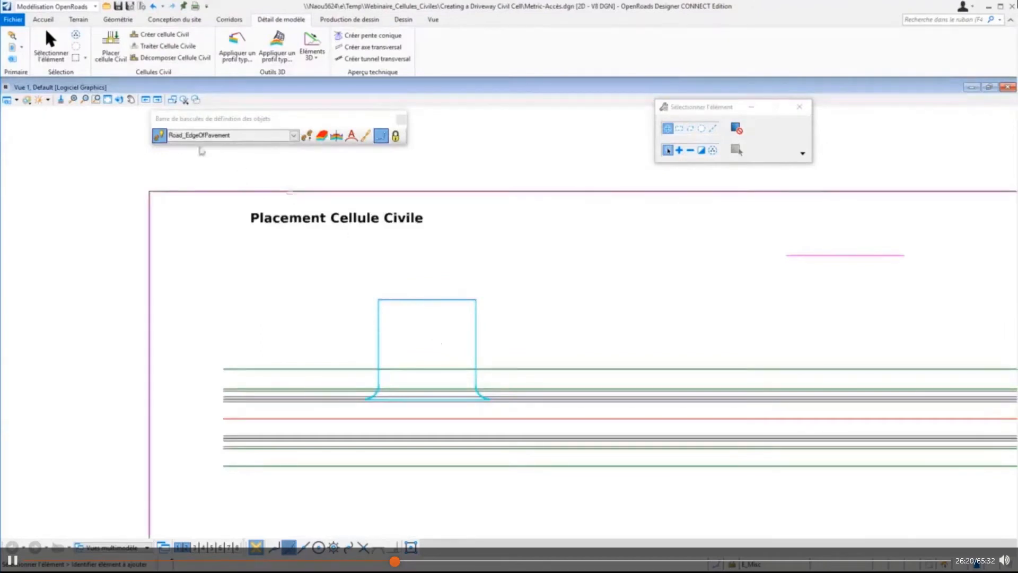
Step: Open the explorer and expand the civil cells of Metric-Accès.dgn in the OpenRoads model
left_click(12, 35)
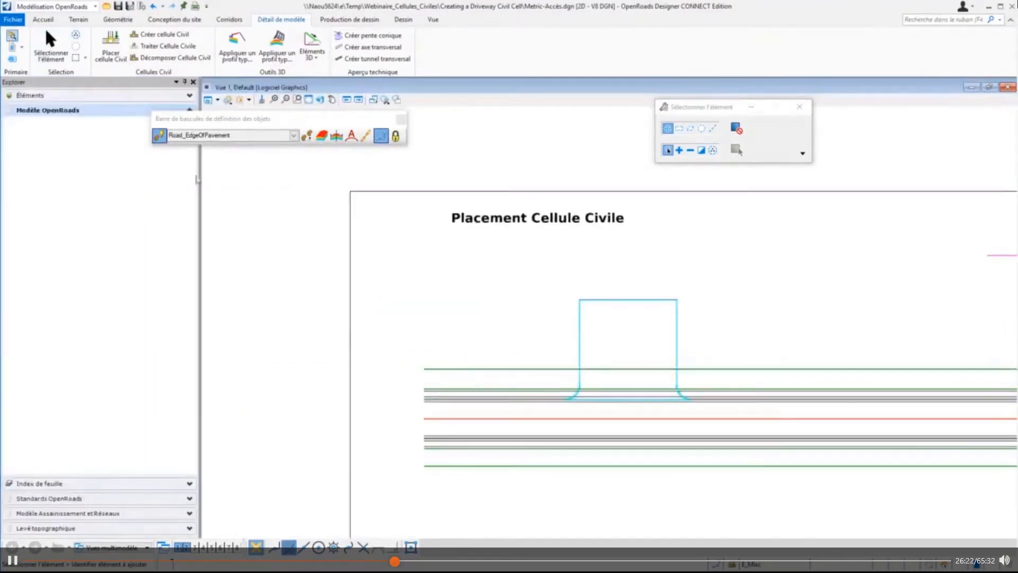
scroll(740, 364, "up", 3)
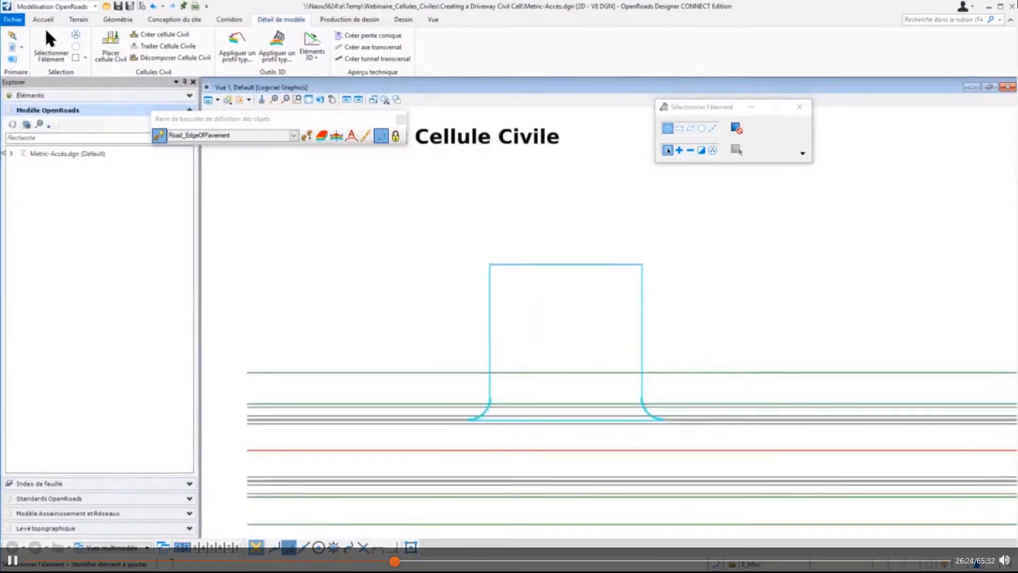
left_click(11, 153)
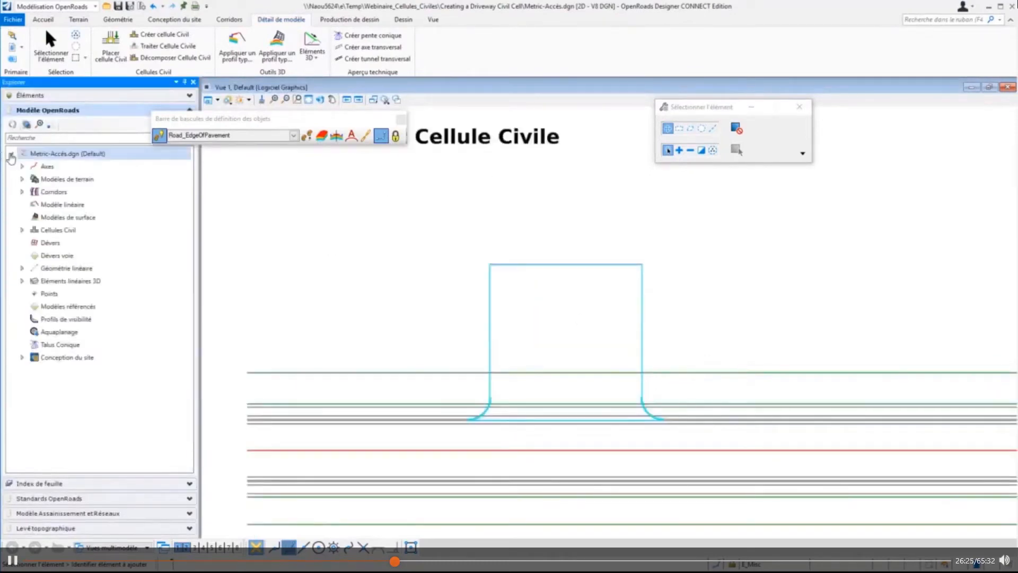
left_click(22, 230)
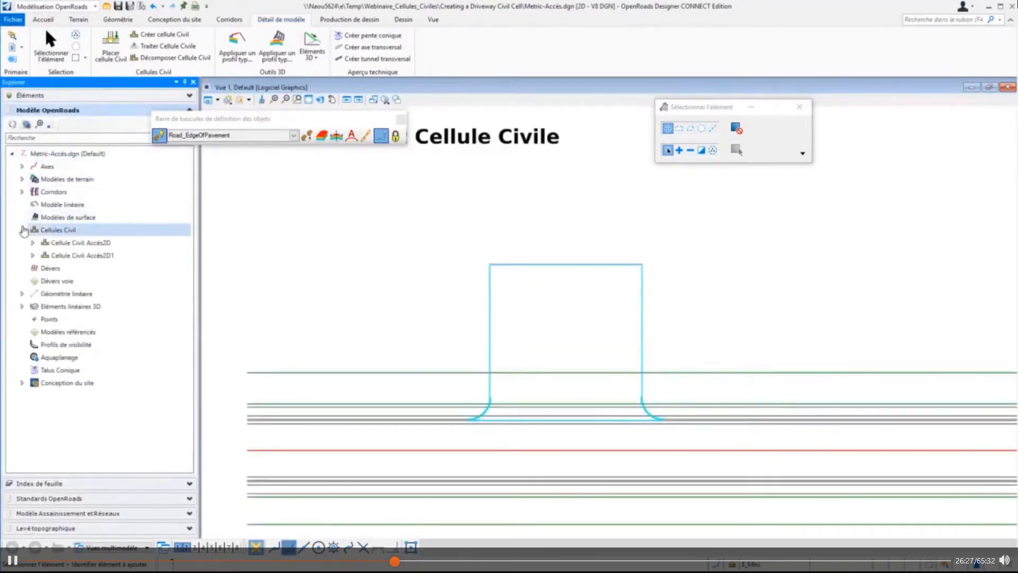
Step: Select the civil cell Accès2D1 in the model tree and review its references and dependent elements
left_click(76, 258)
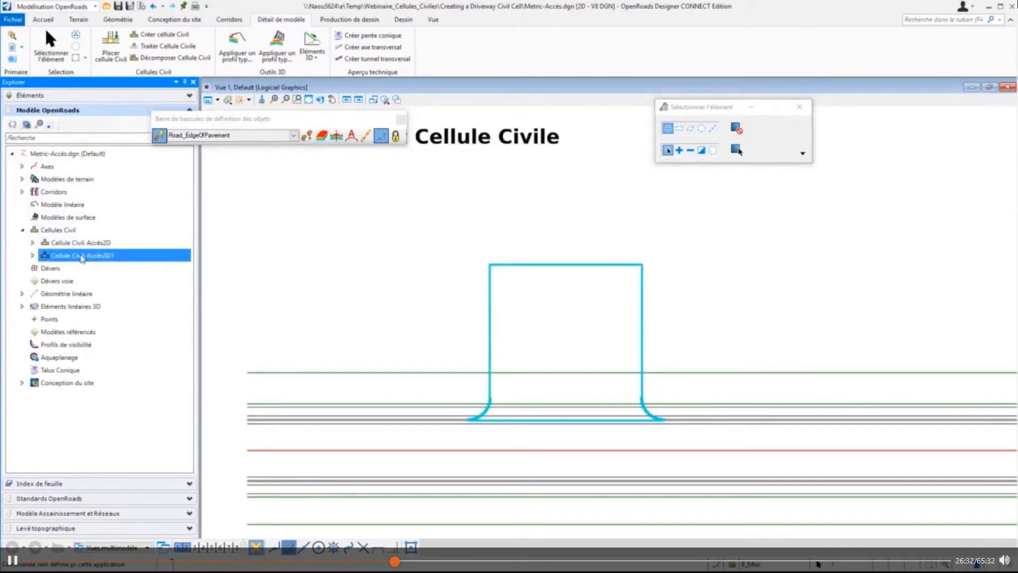
left_click(32, 255)
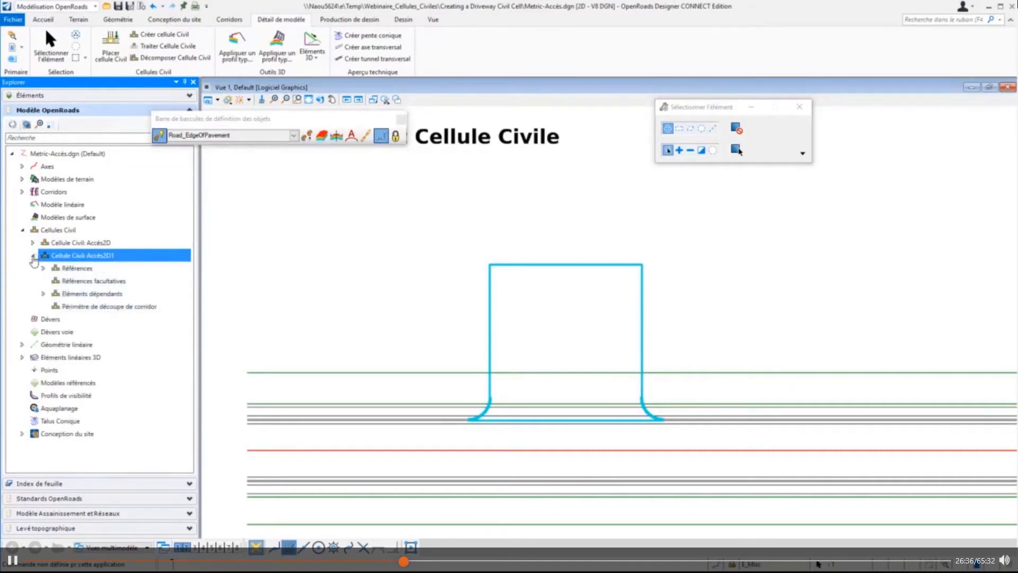
left_click(33, 256)
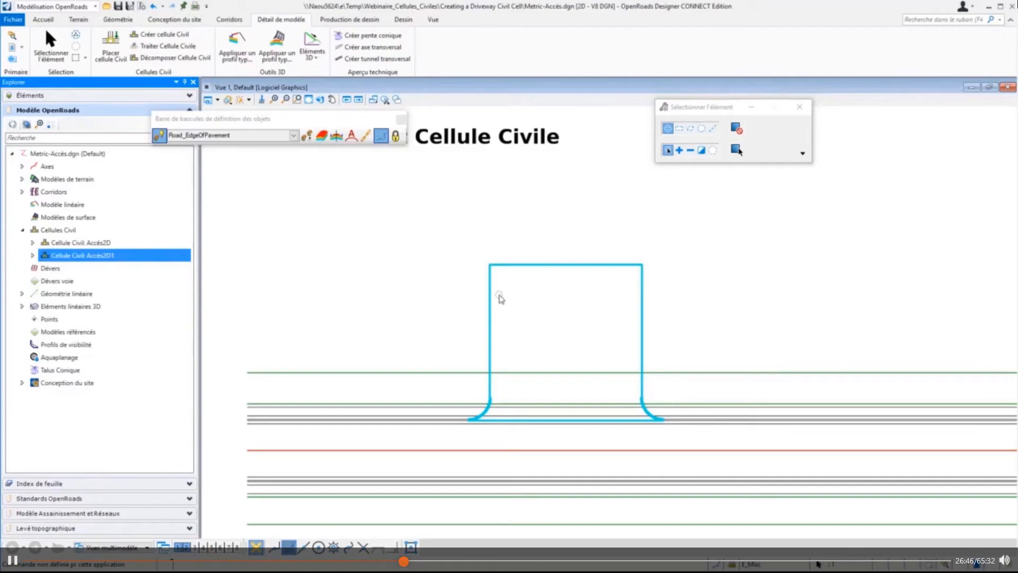
Step: Decompose the original Accès2D civil cell in the creation area into its separate elements
scroll(528, 284, "down", 7)
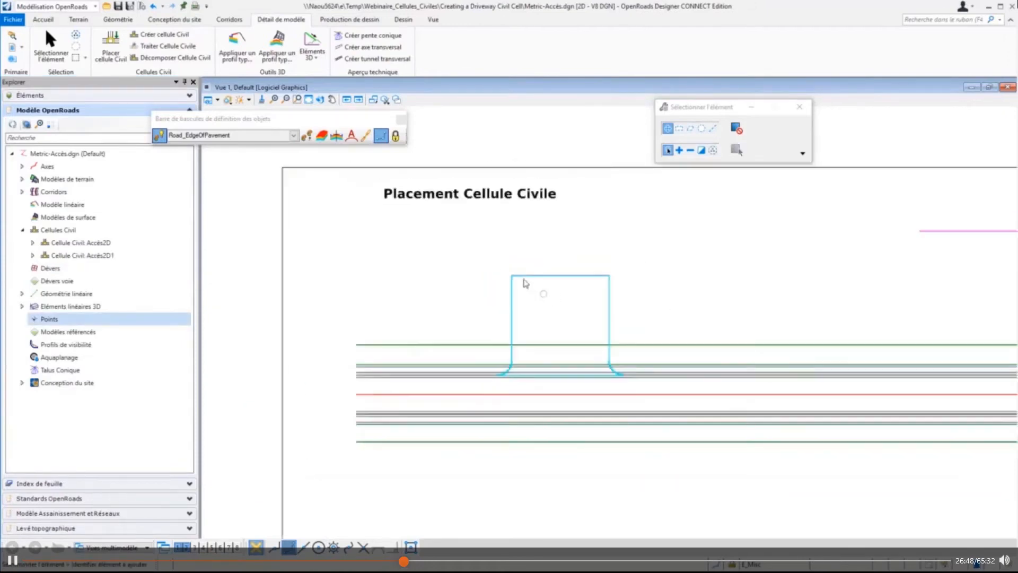
scroll(473, 432, "up", 2)
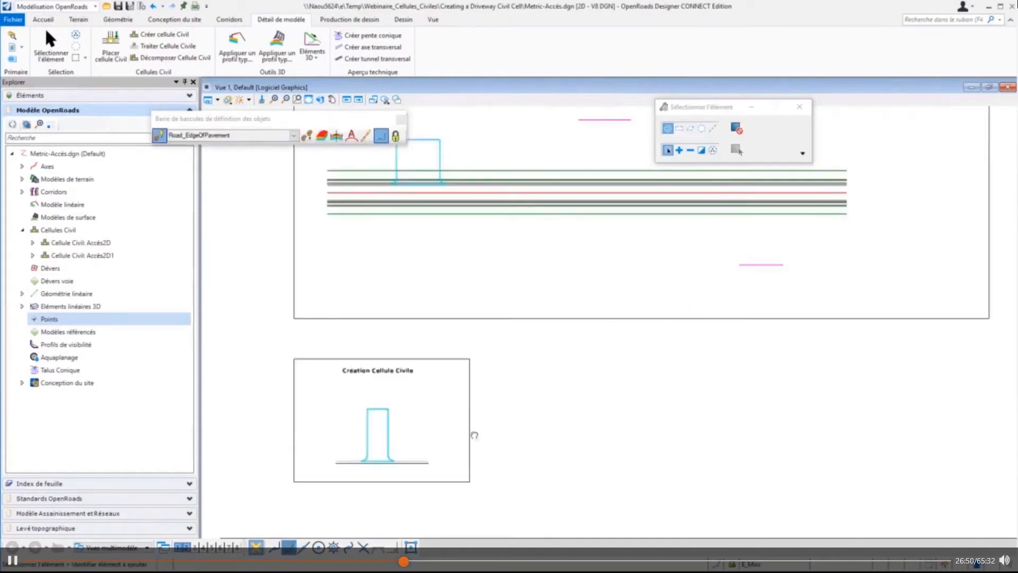
scroll(320, 471, "up", 2)
scroll(331, 470, "up", 3)
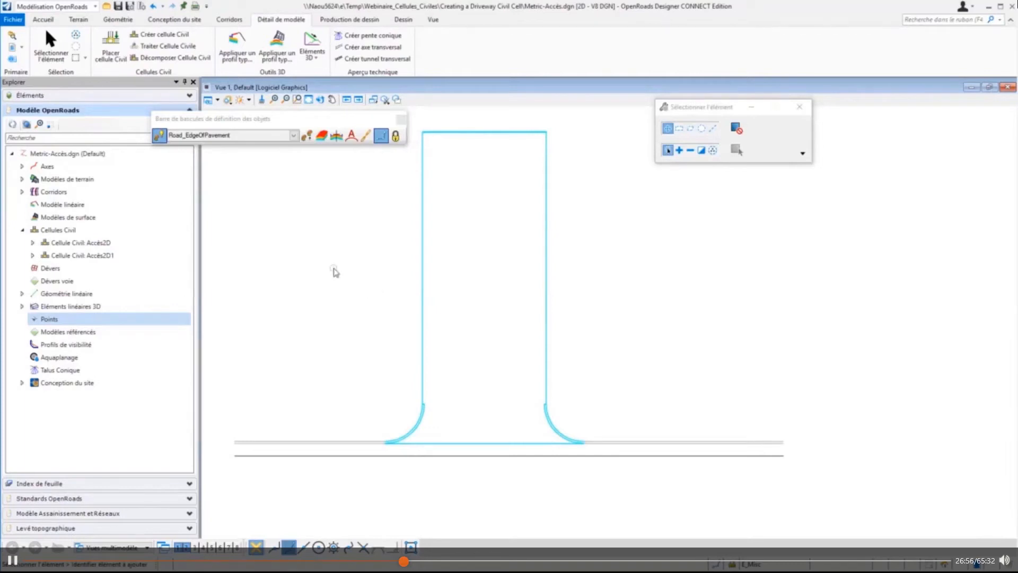
left_click(104, 244)
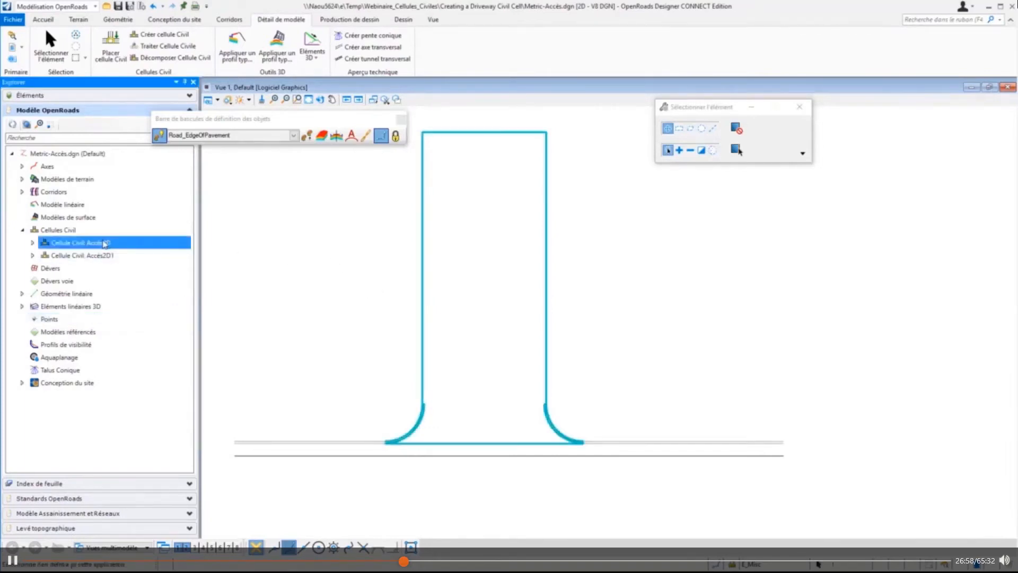
right_click(96, 243)
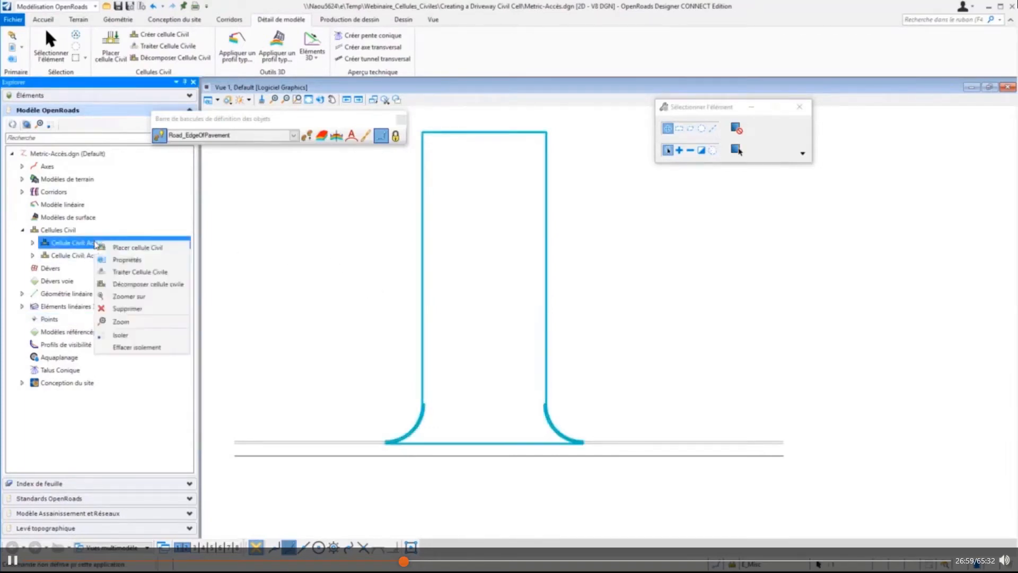
left_click(131, 285)
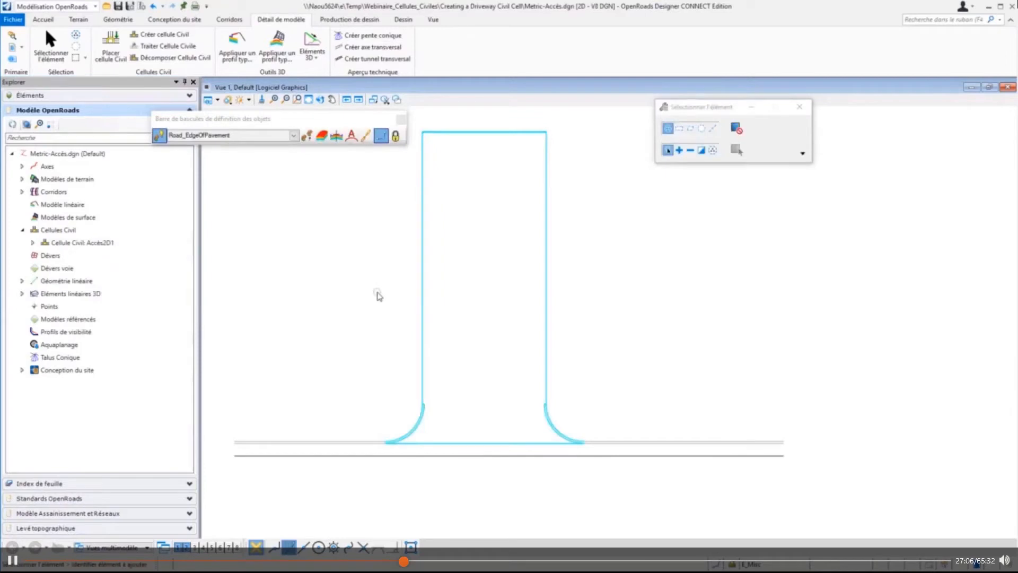
Step: Start a profile by slope from element for the inner parallel line at the driveway's far end, referencing the adjacent outer line
scroll(453, 124, "up", 9)
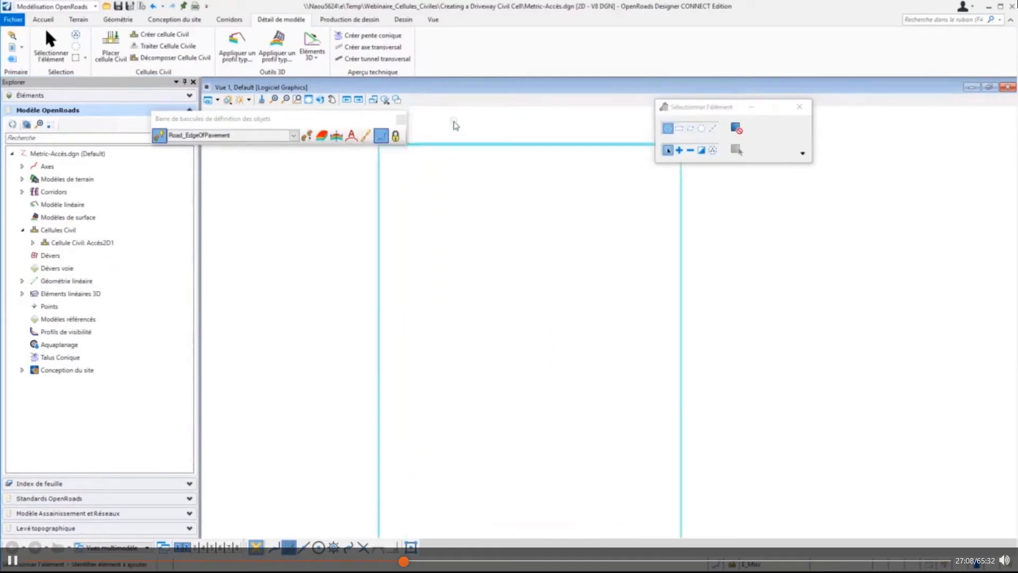
middle_click_drag(452, 124, 475, 164)
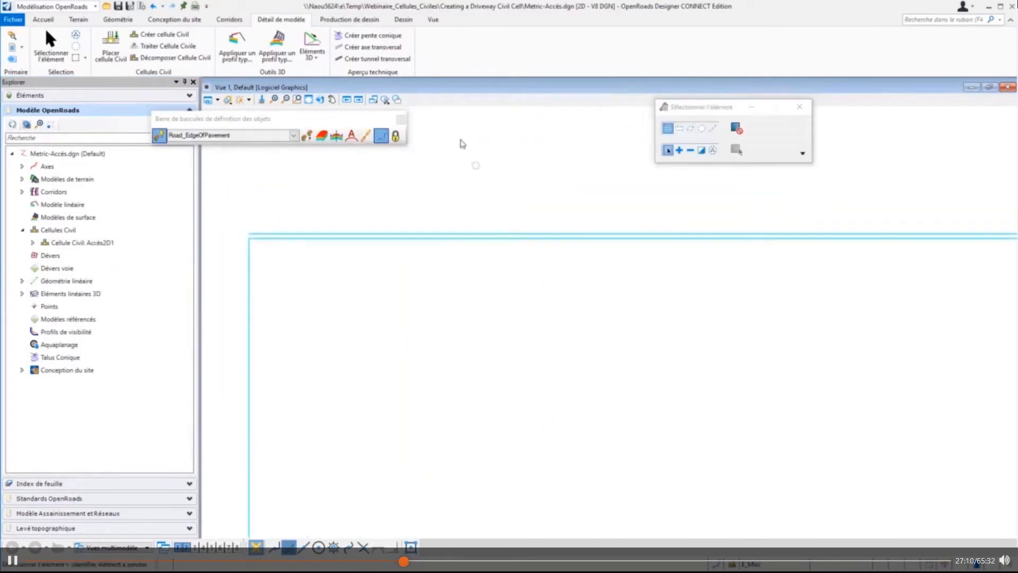
left_click(117, 20)
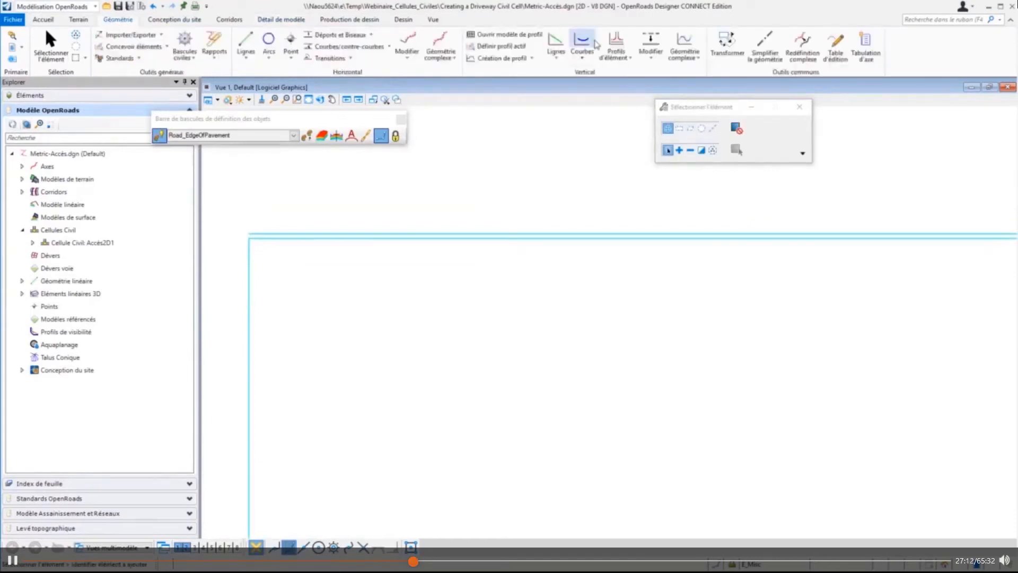
left_click(623, 56)
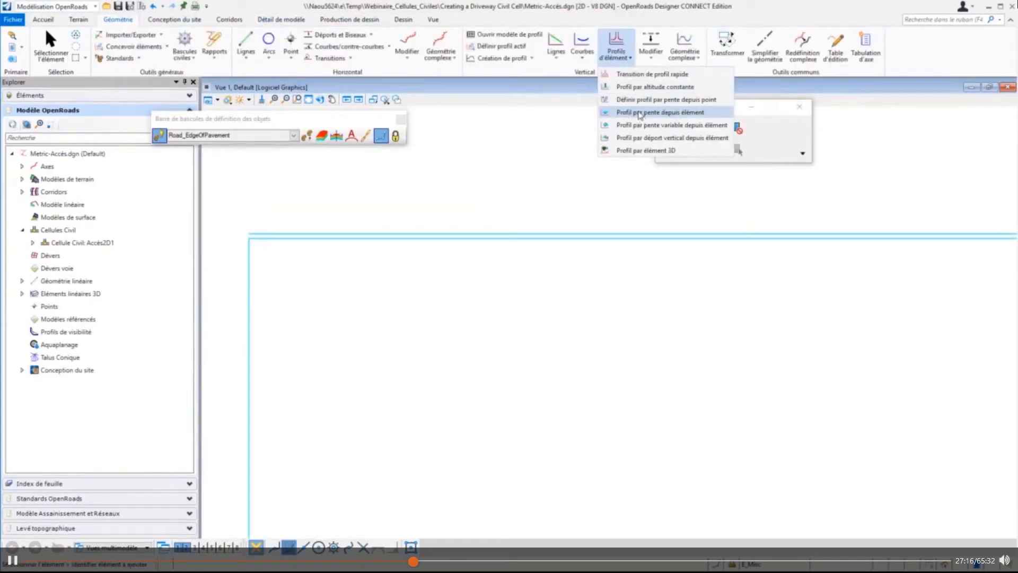
left_click(640, 113)
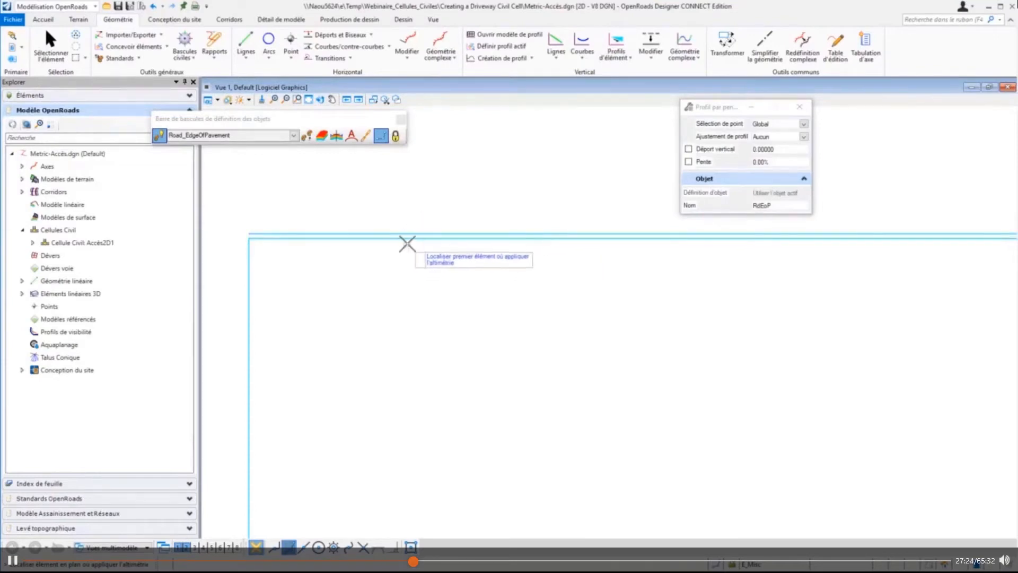
left_click(419, 239)
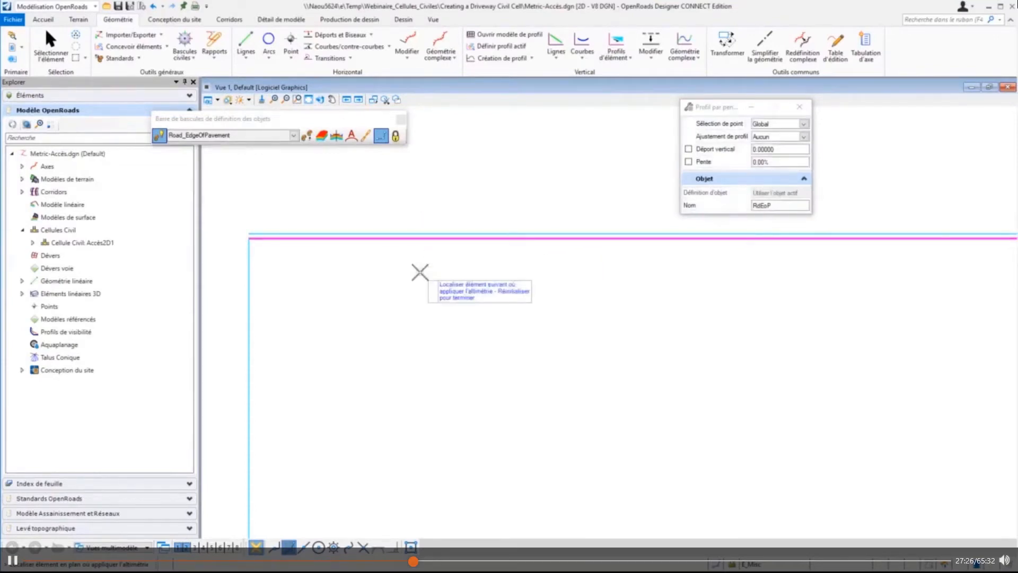
right_click(420, 272)
left_click(427, 233)
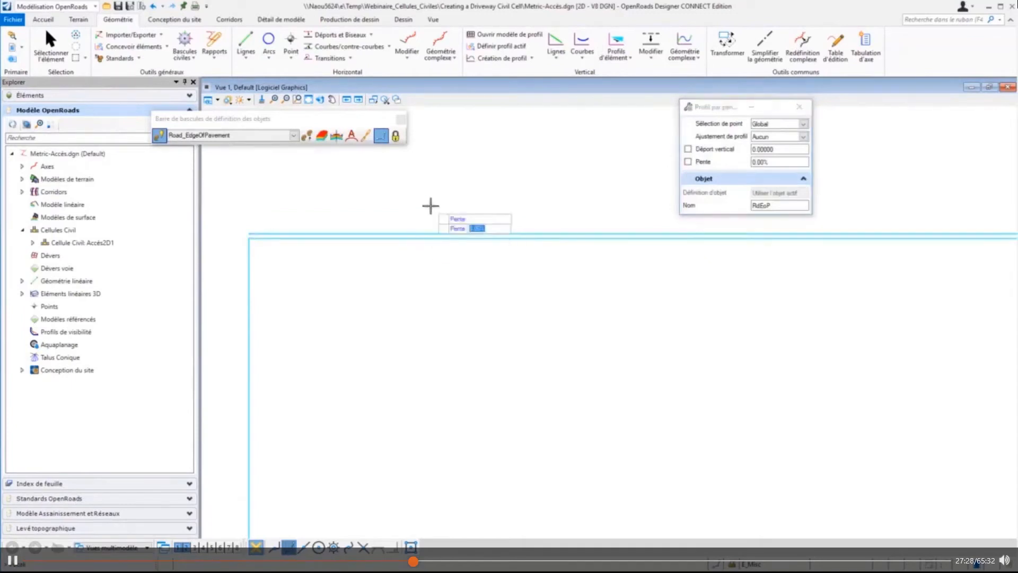
Step: Accept a 0.00% slope, Global point selection, Aucun profile adjustment and a 0.00000 vertical offset for the inner line's profile
key("Return")
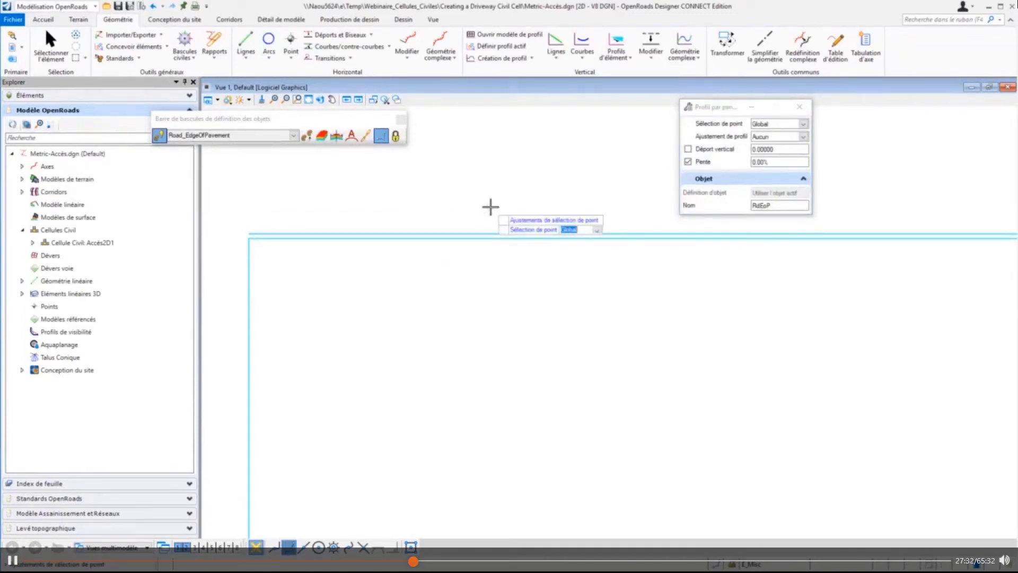
key("Return")
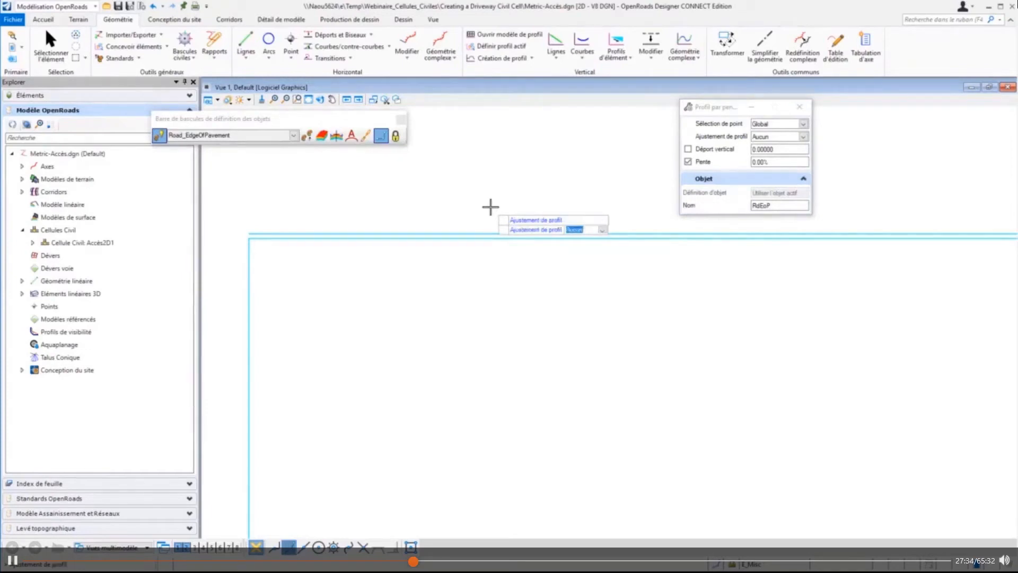
key("Return")
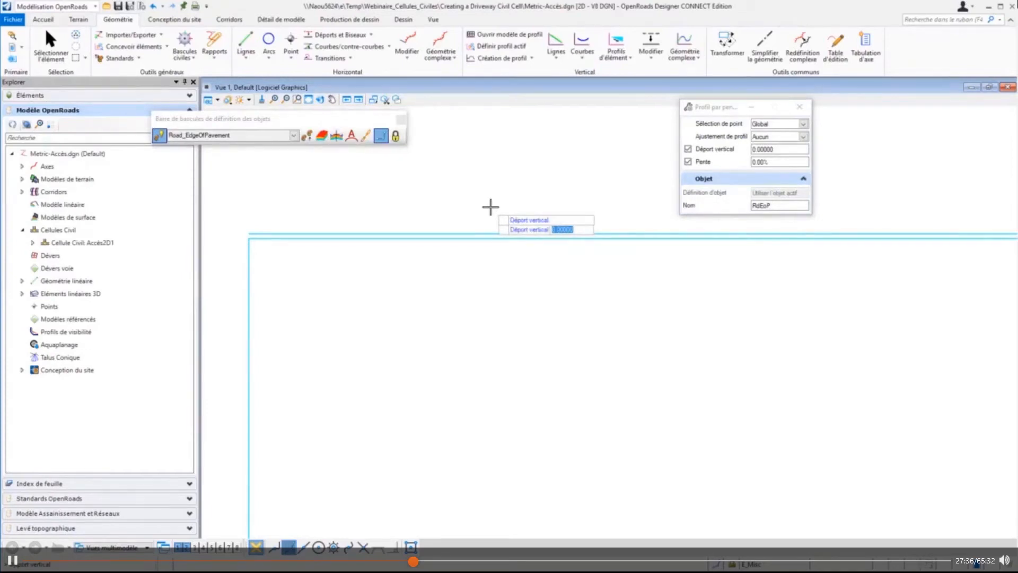
key("Return")
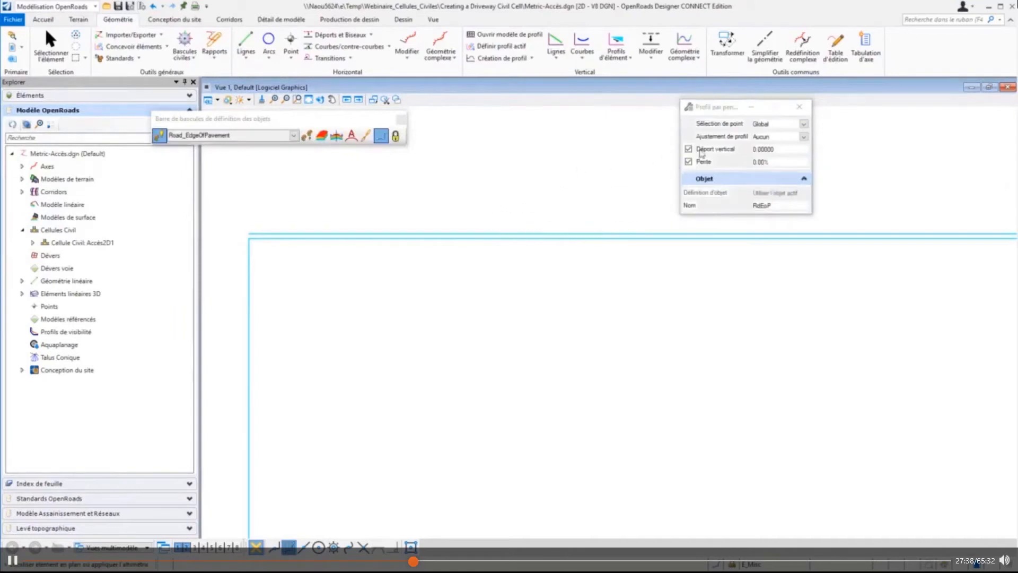
right_click(460, 213)
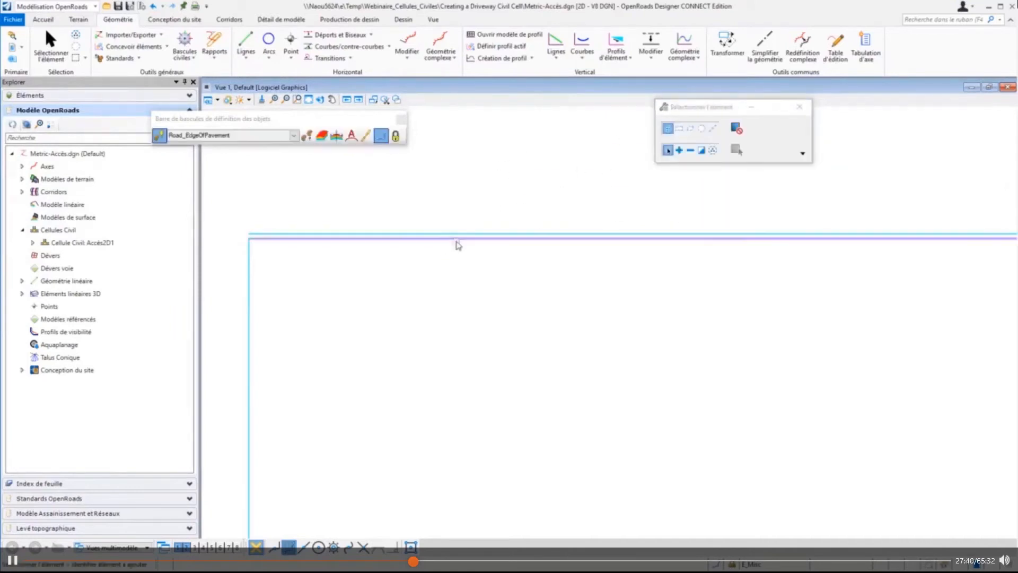
Step: Examine the inner end line's properties, including its profile slope, vertical offset and point selection
left_click(459, 244)
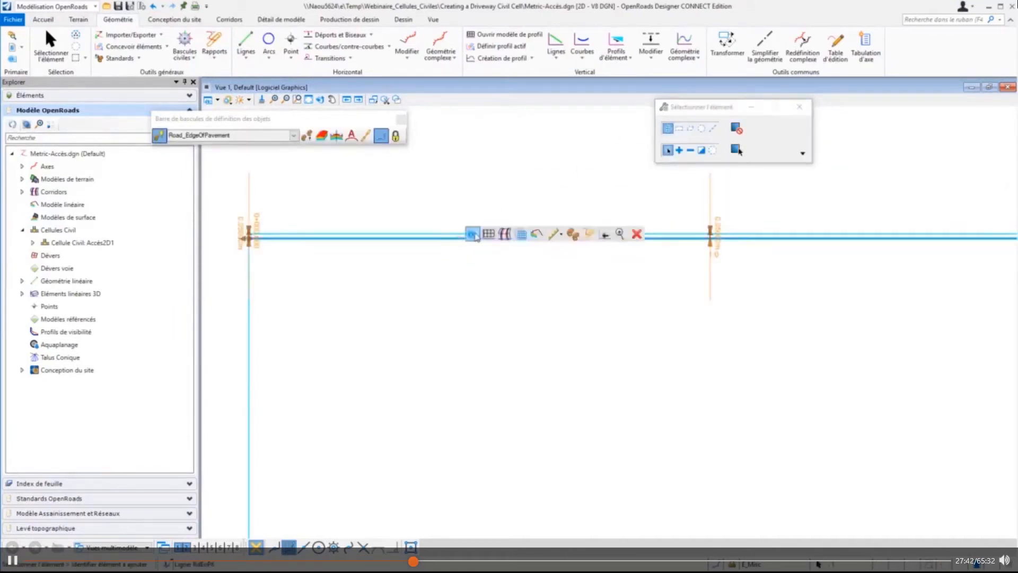
mouse_move(476, 236)
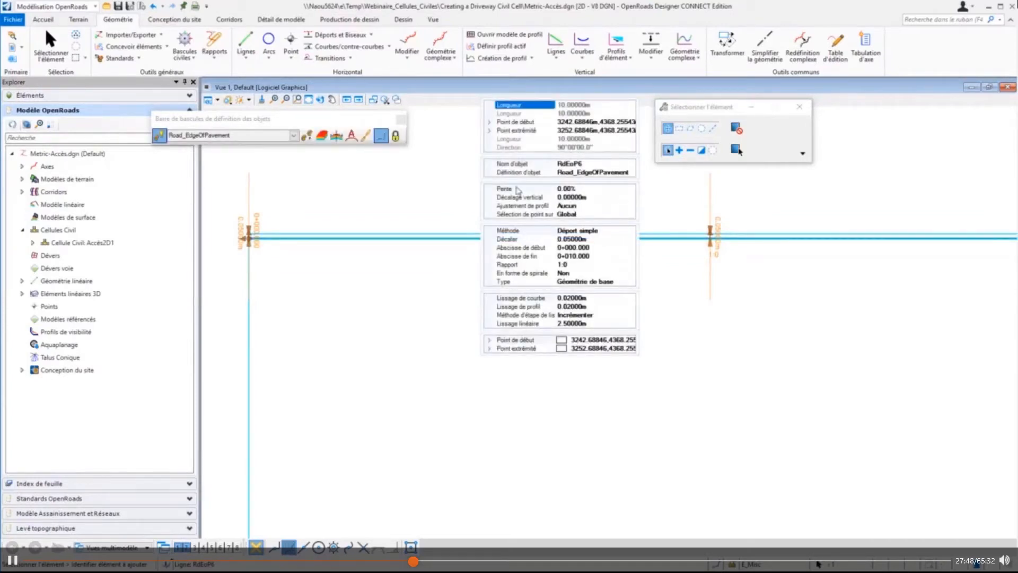
left_click(417, 201)
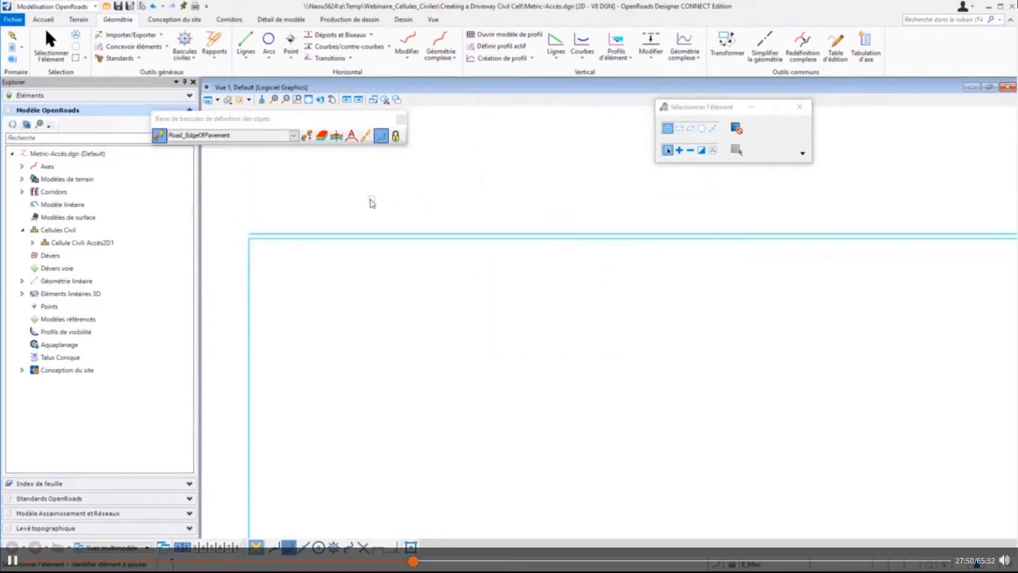
Step: Show the Default-3D view beside the plan view and examine the driveway's two end lines in it
scroll(371, 201, "down", 3)
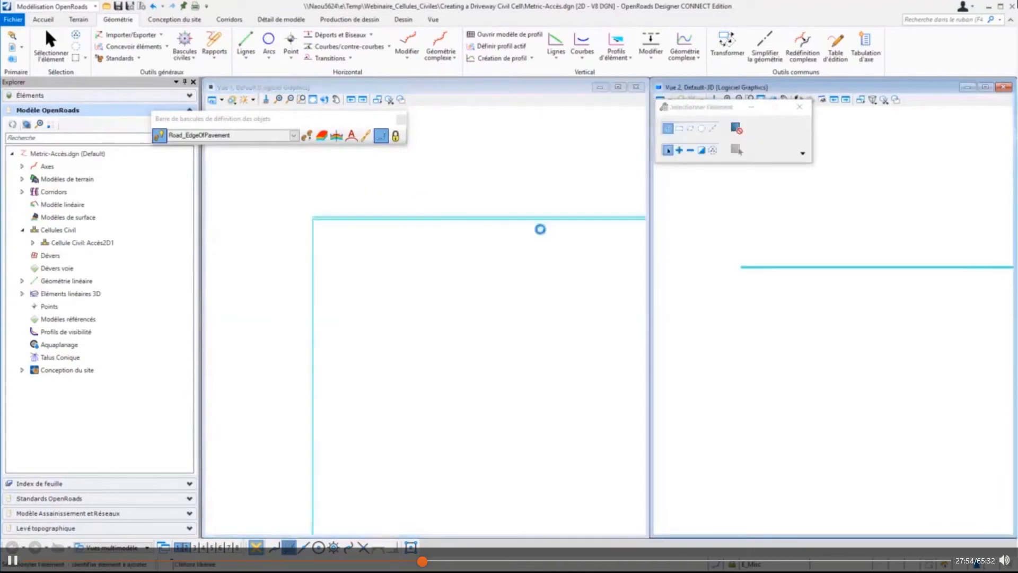
scroll(766, 248, "down", 1)
scroll(744, 263, "up", 5)
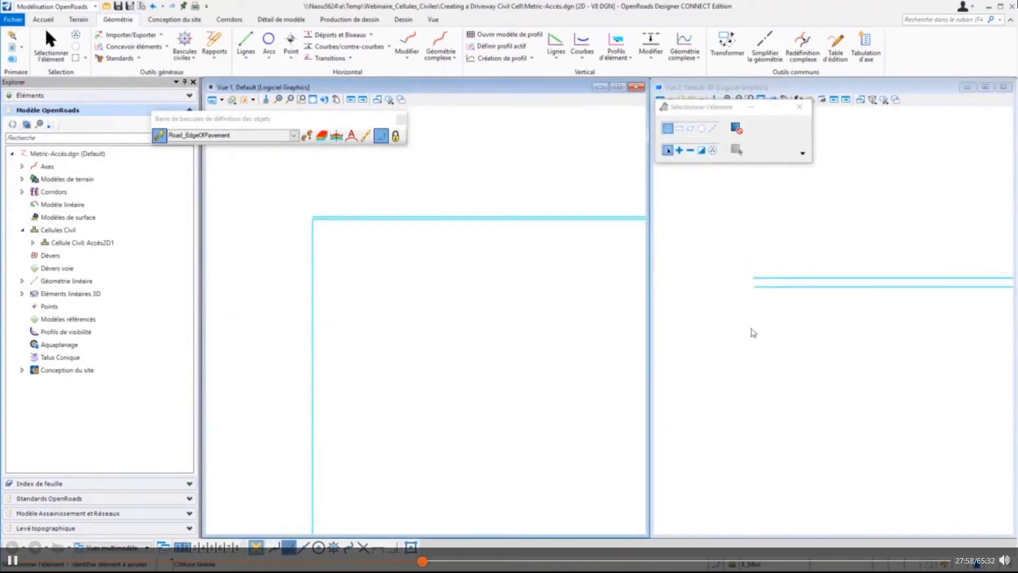
scroll(791, 225, "down", 12)
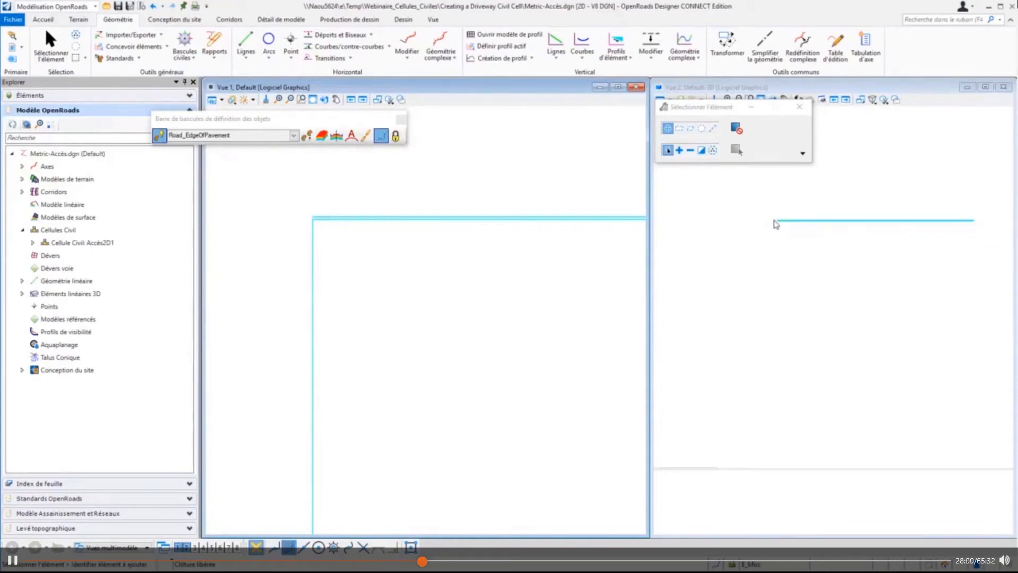
scroll(387, 217, "down", 5)
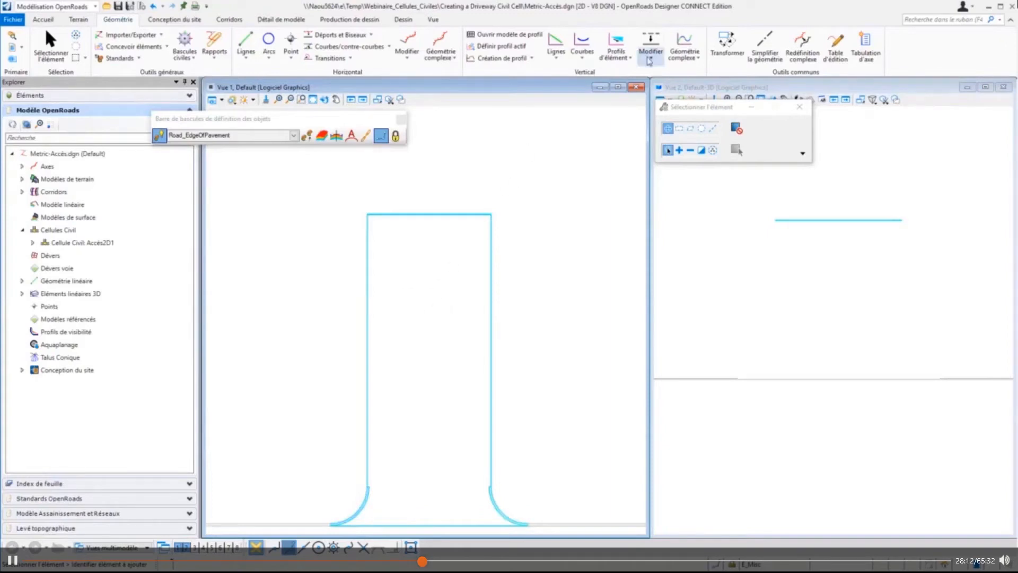
left_click(616, 53)
left_click(660, 79)
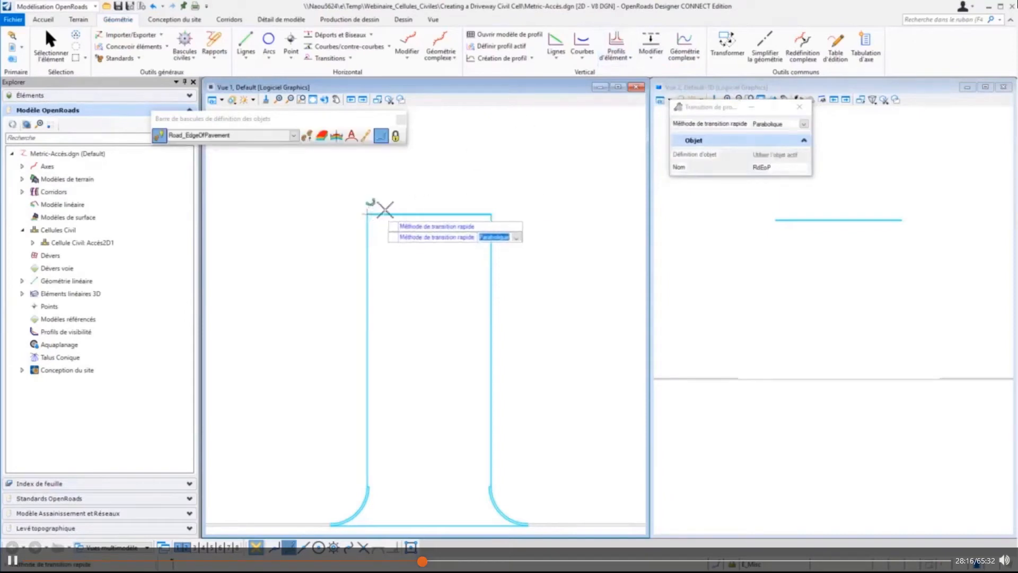
left_click(391, 186)
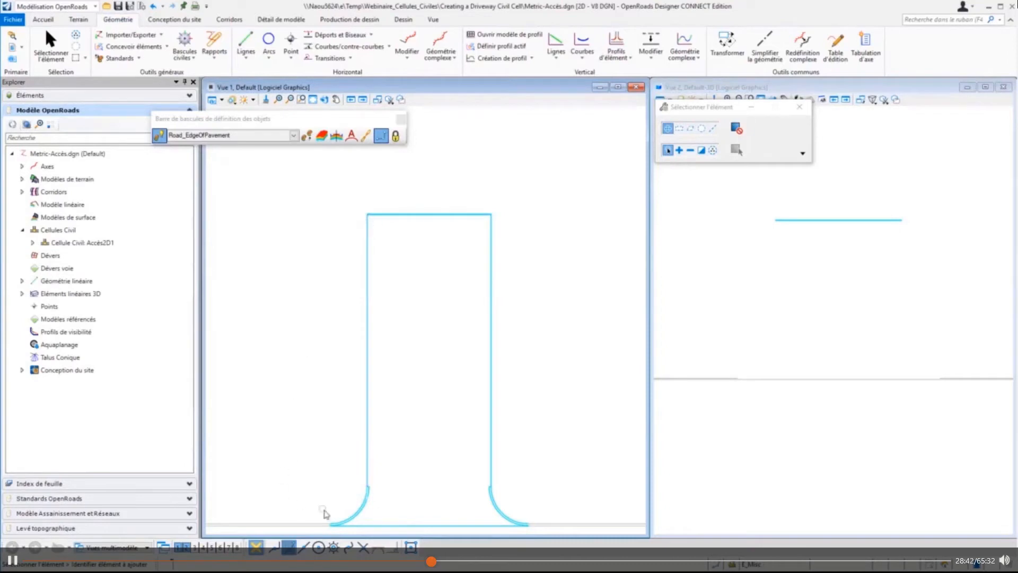
Step: Join the driveway's left edge line and its outer curb-return arc into one complex element using the Manuel method
left_click(440, 45)
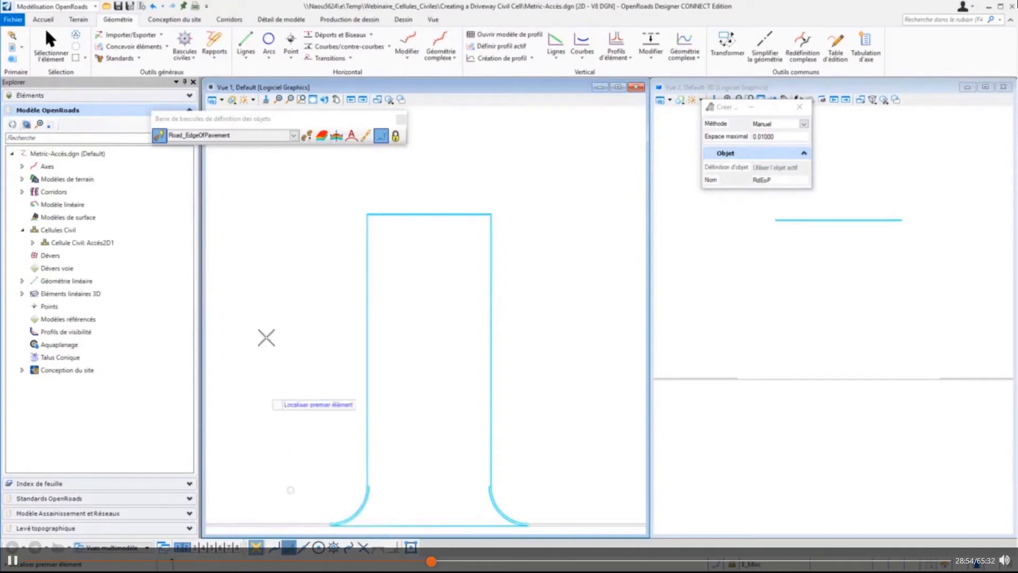
left_click(368, 222)
scroll(326, 527, "up", 3)
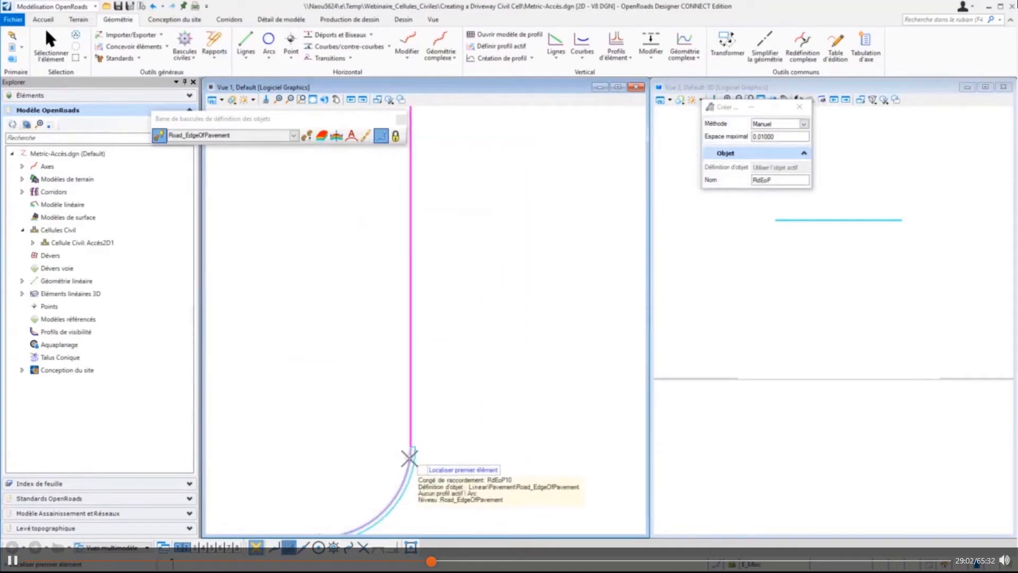
left_click(408, 458)
scroll(416, 379, "down", 3)
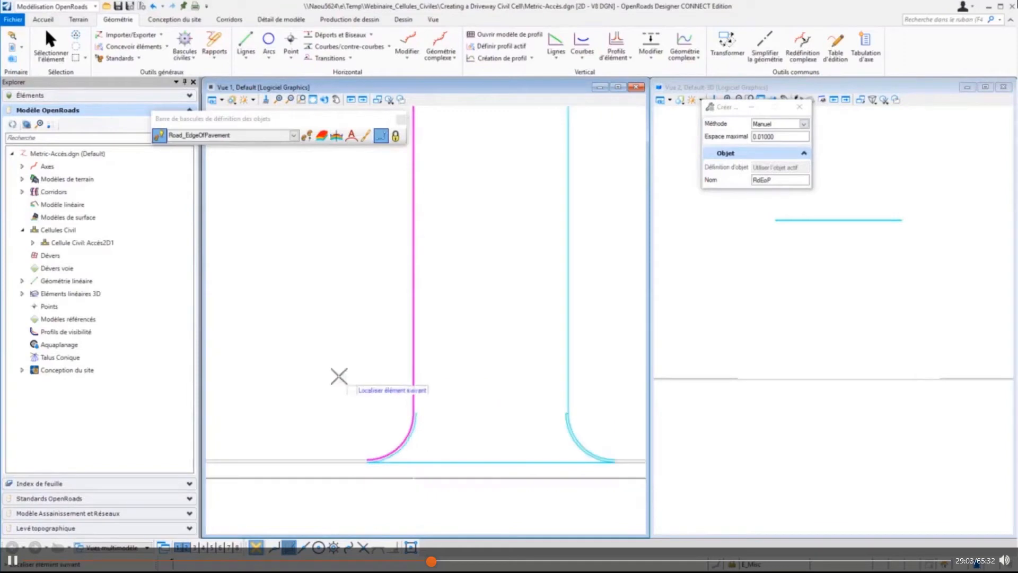
right_click(341, 405)
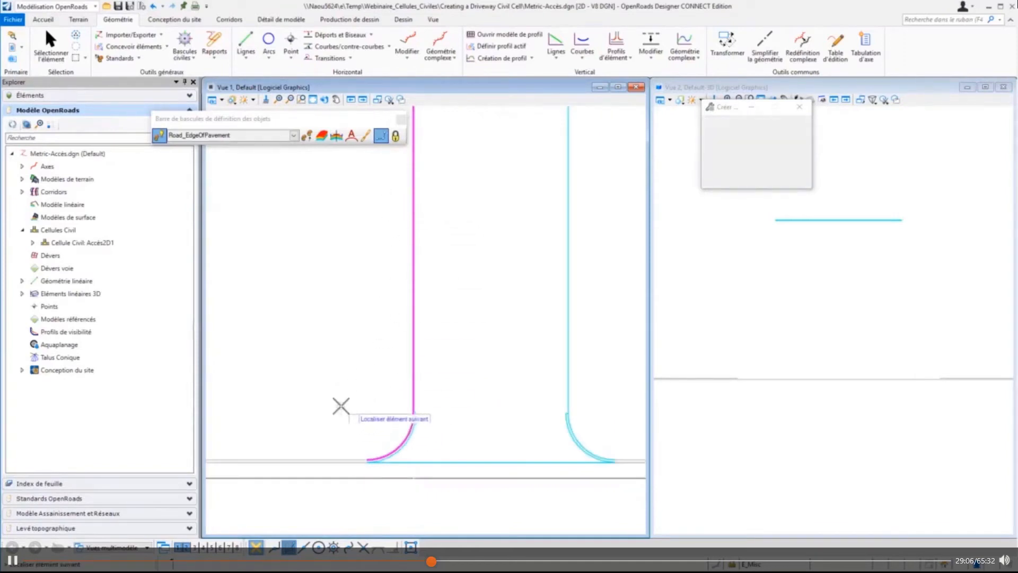
Step: Join the driveway's right edge line and its outer curb-return arc into a second complex element using the Manuel method
scroll(305, 414, "down", 2)
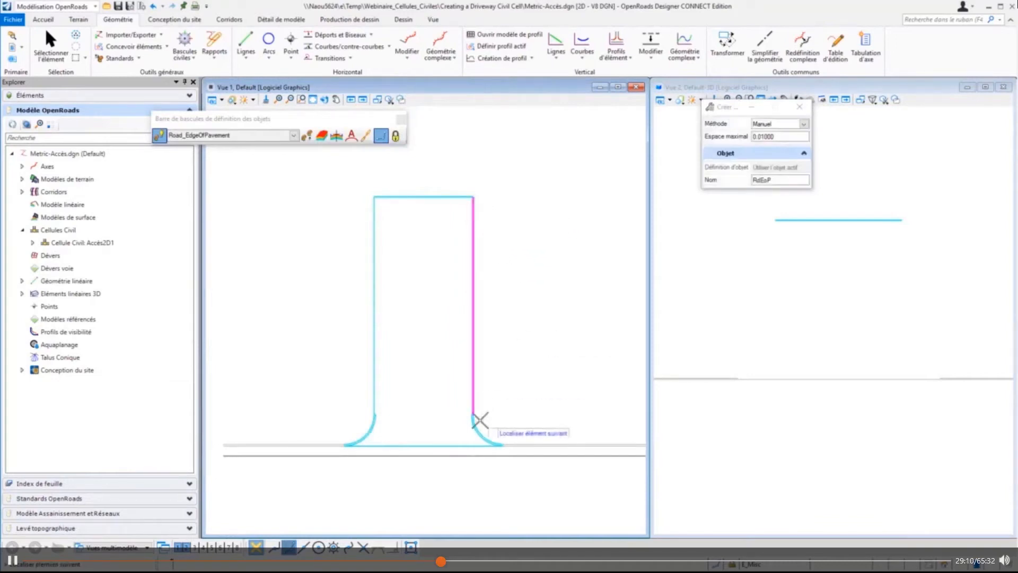
scroll(477, 416, "up", 4)
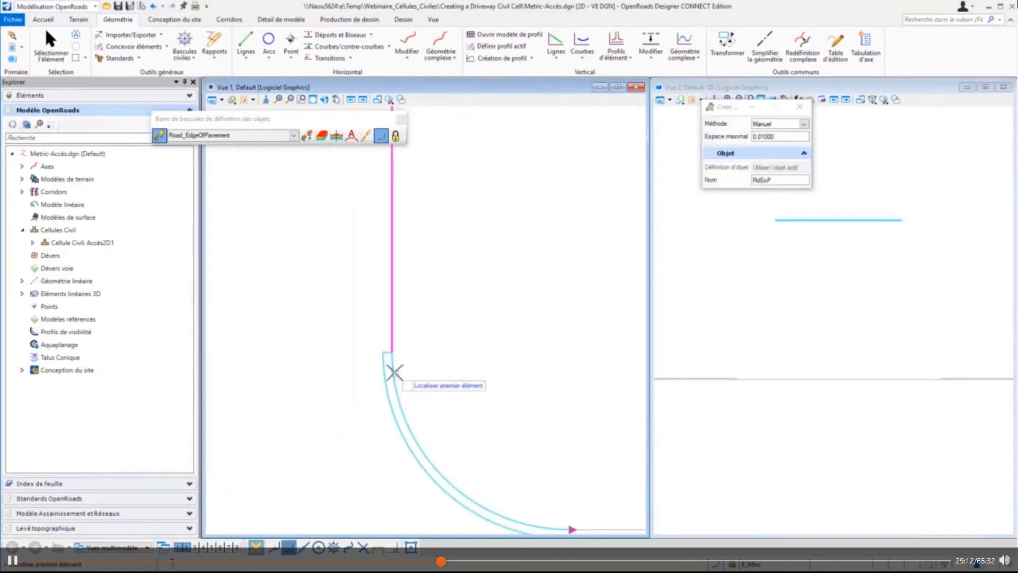
left_click(393, 372)
scroll(430, 308, "down", 3)
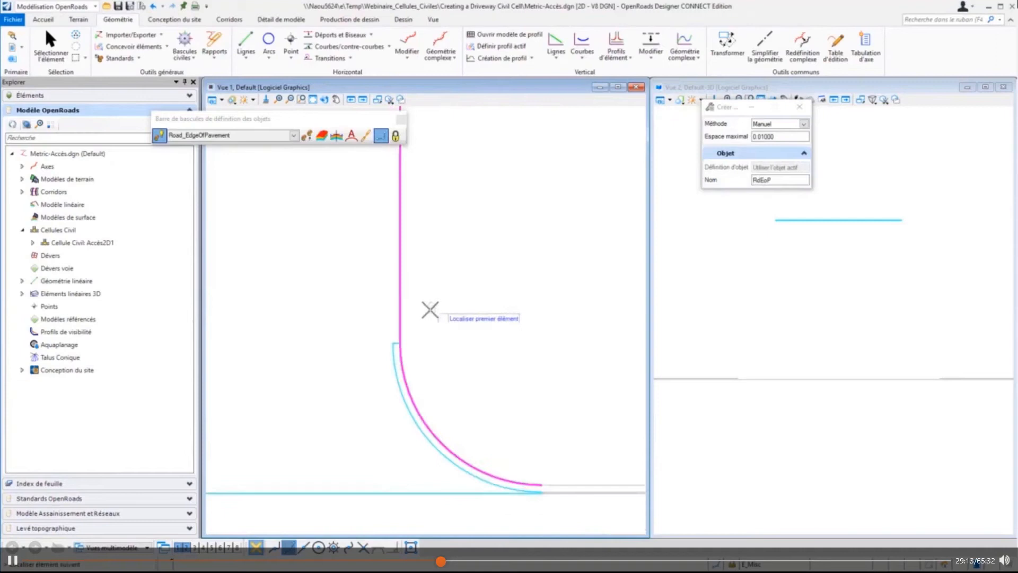
right_click(514, 317)
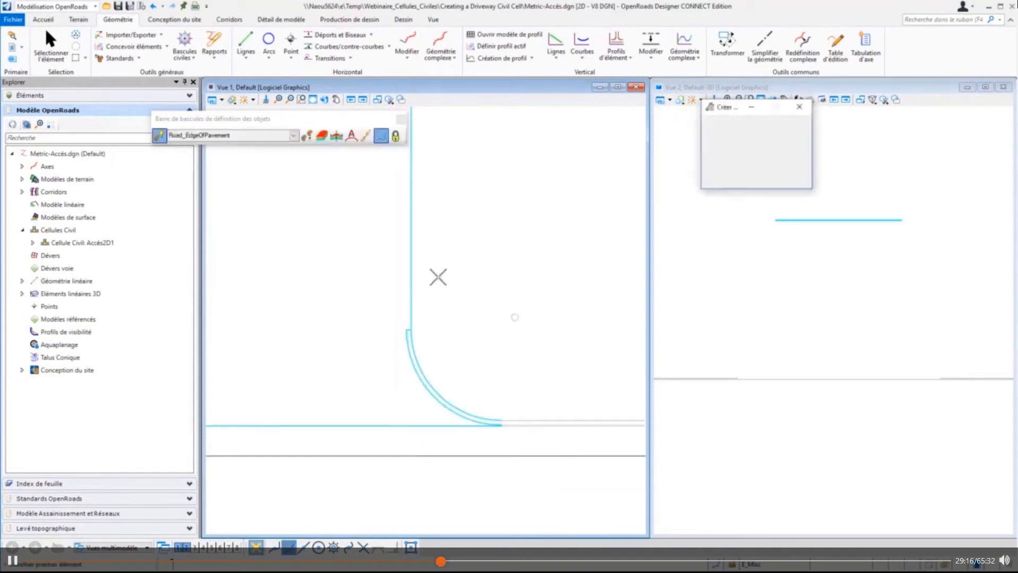
key("Escape")
scroll(514, 436, "down", 2)
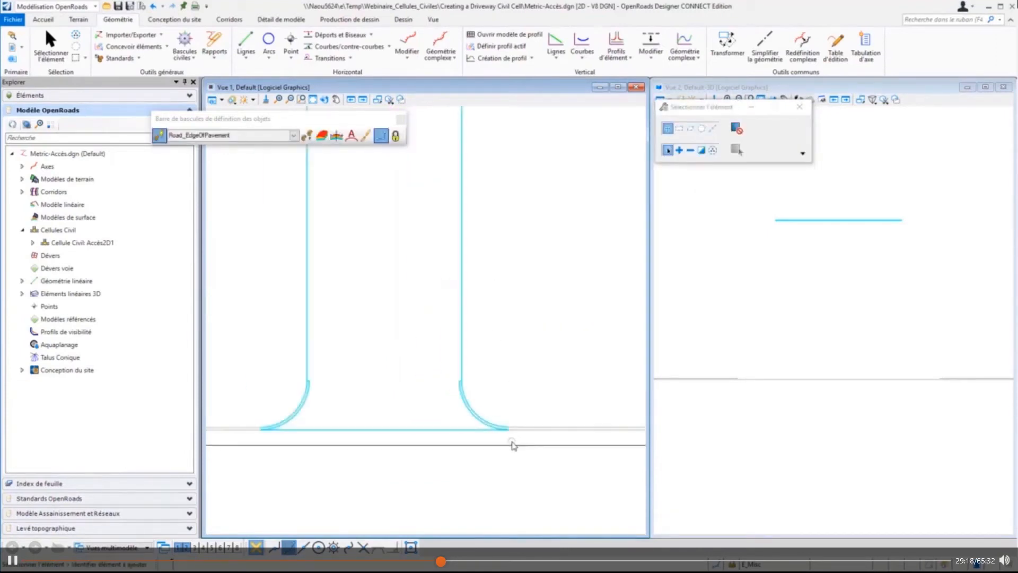
Step: Apply a Linéaire quick profile transition to the driveway's right complex edge element
middle_click_drag(392, 301, 433, 391)
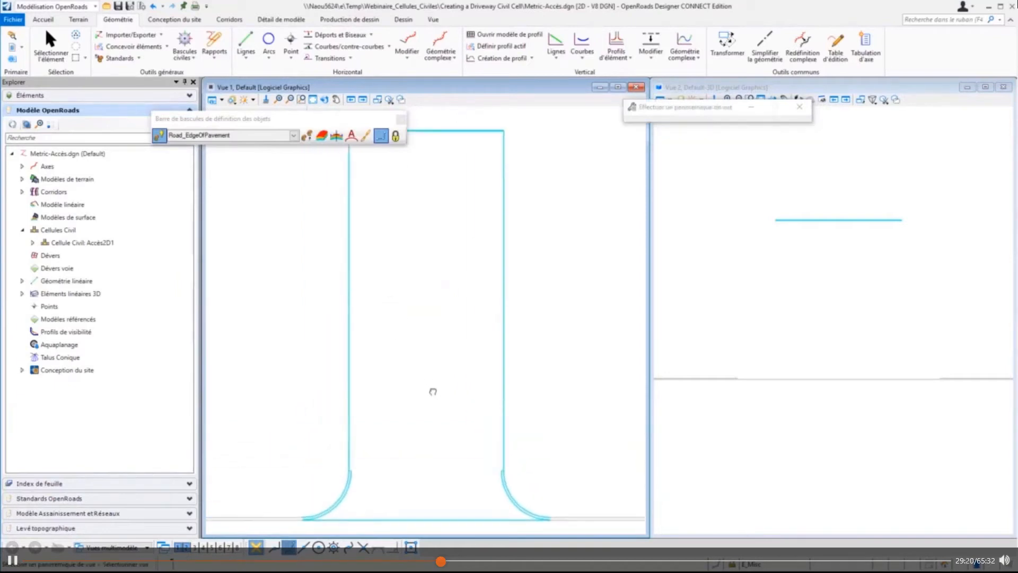
left_click(620, 43)
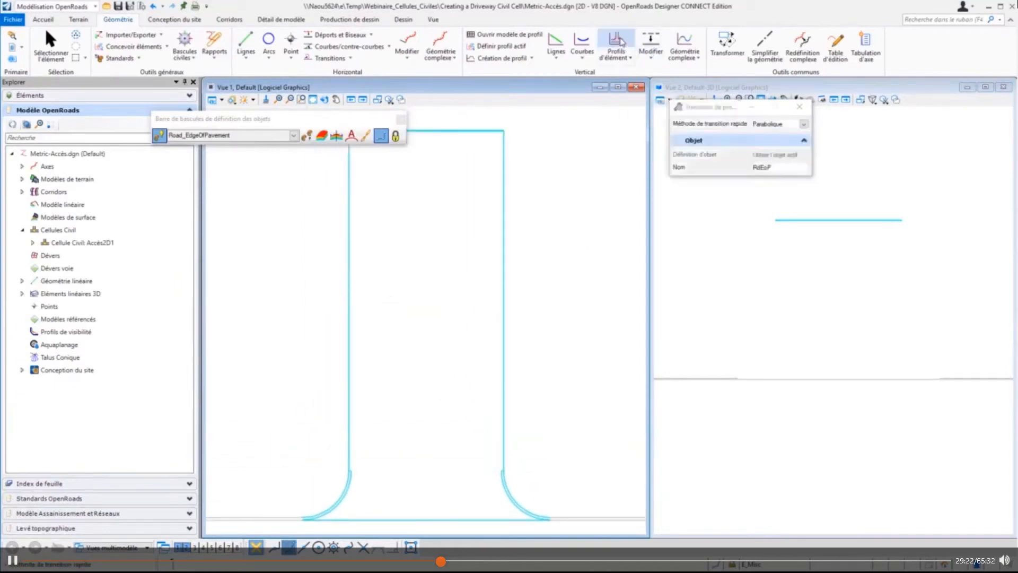
left_click(804, 124)
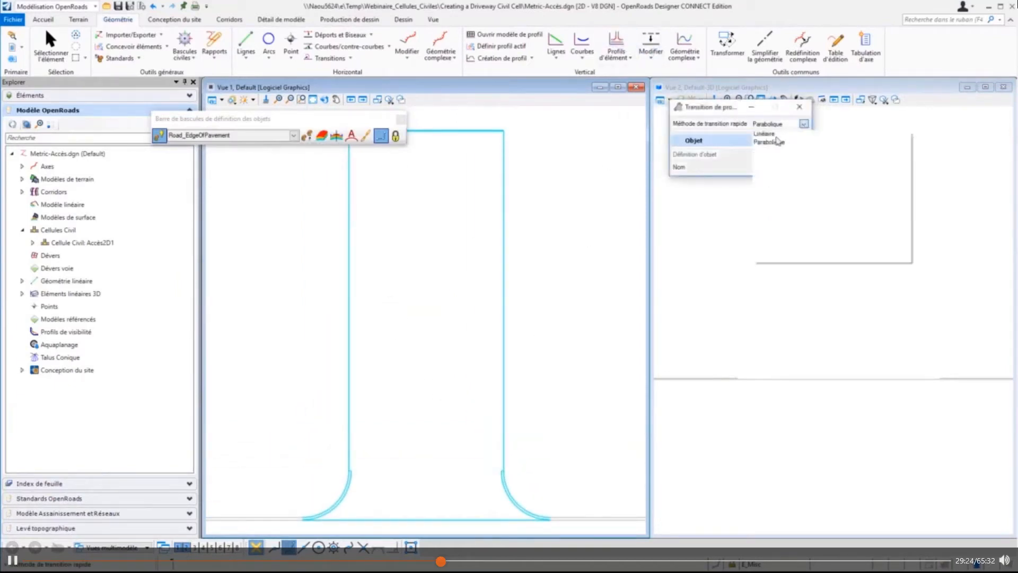
left_click(764, 134)
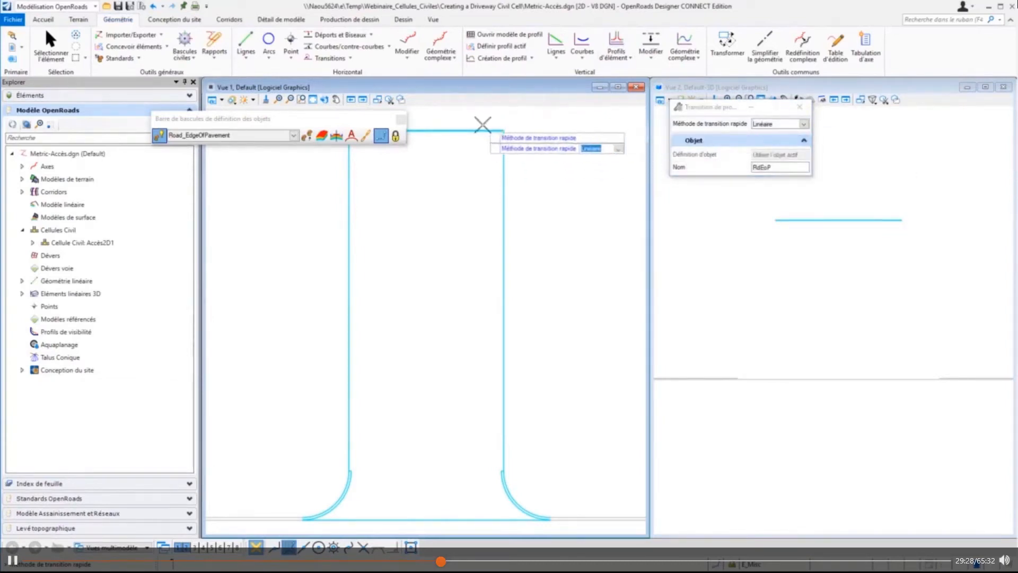
scroll(512, 120, "up", 3)
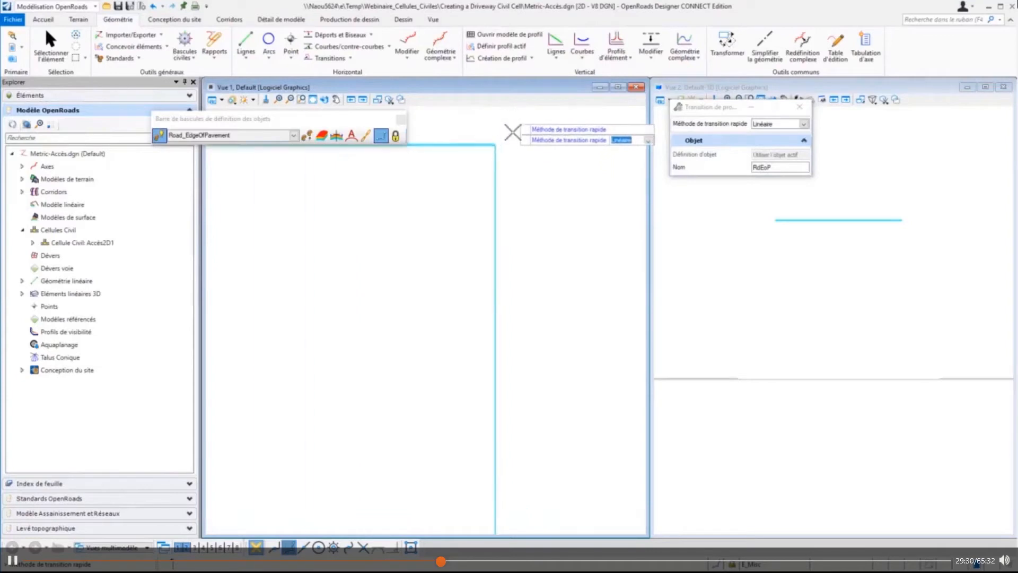
left_click(525, 140)
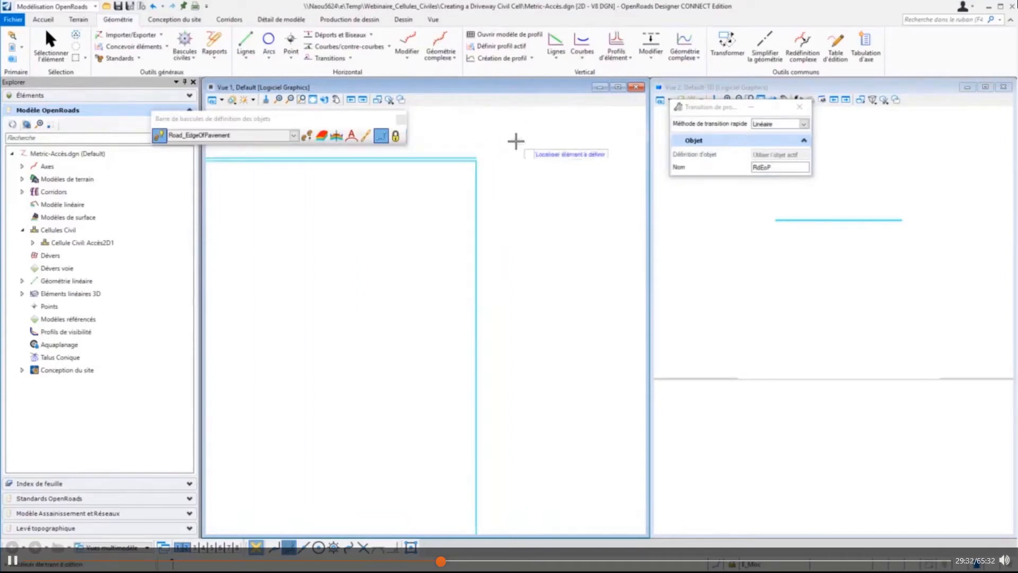
scroll(477, 160, "down", 4)
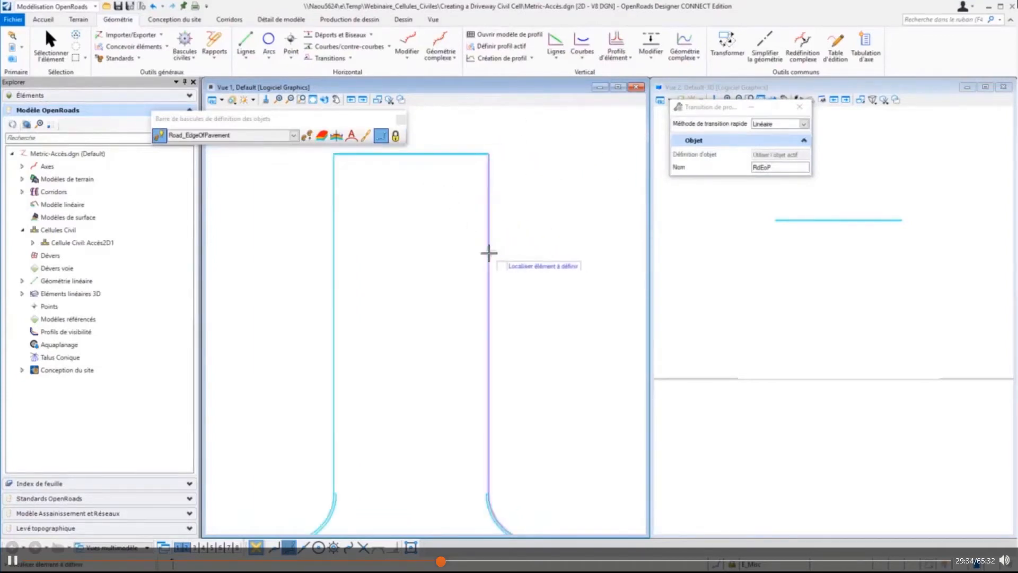
left_click(595, 244)
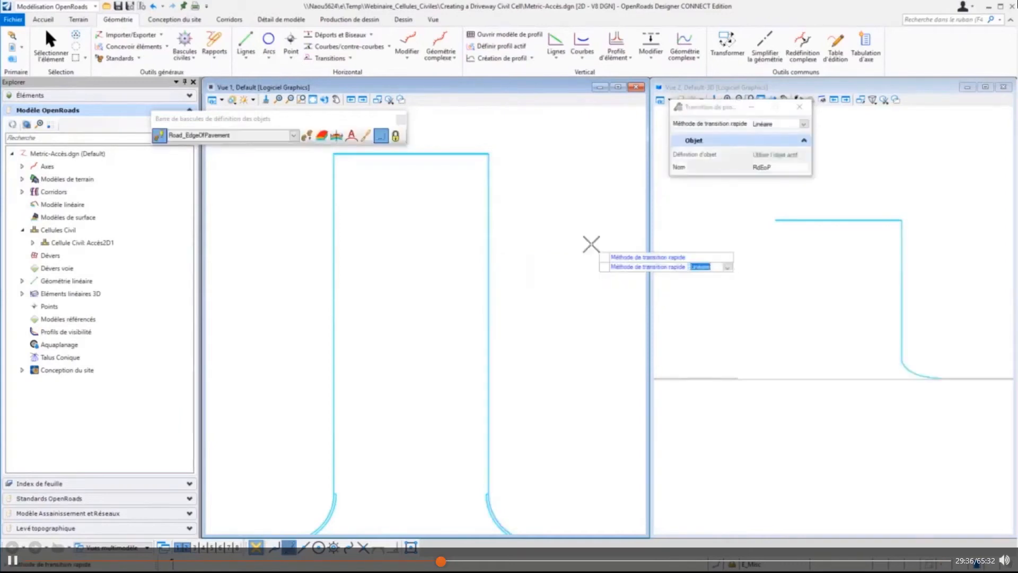
Step: Apply the same Linéaire quick profile transition to the driveway's left complex edge element and end the command
left_click(527, 246)
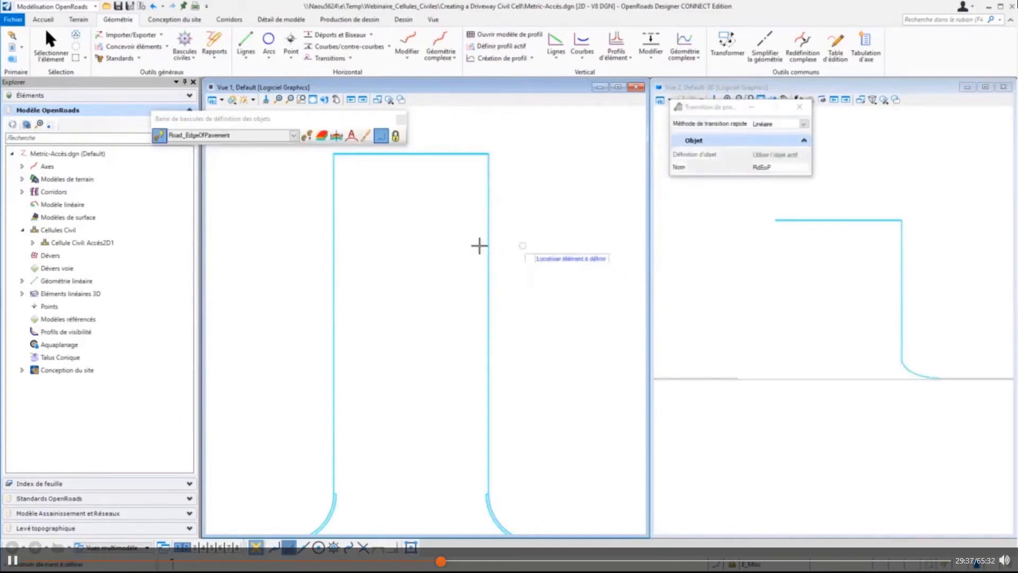
left_click(384, 258)
left_click(385, 259)
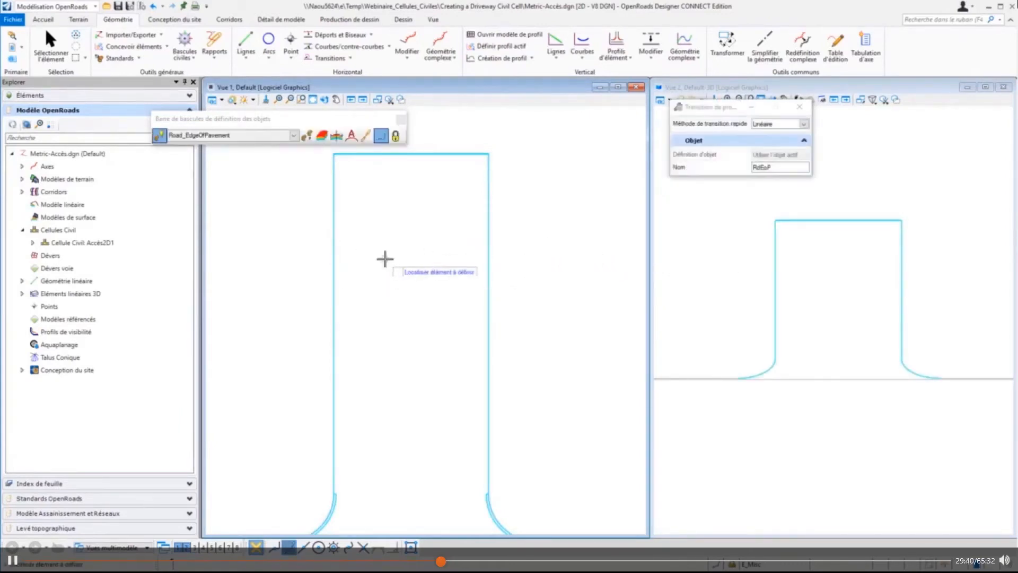
right_click(384, 258)
scroll(396, 228, "down", 2)
key("Escape")
Step: Give the left inner curb-return arc a profile by slope from the left complex edge, with 0.00% slope, zero vertical offset and Aucun adjustment
scroll(376, 451, "up", 3)
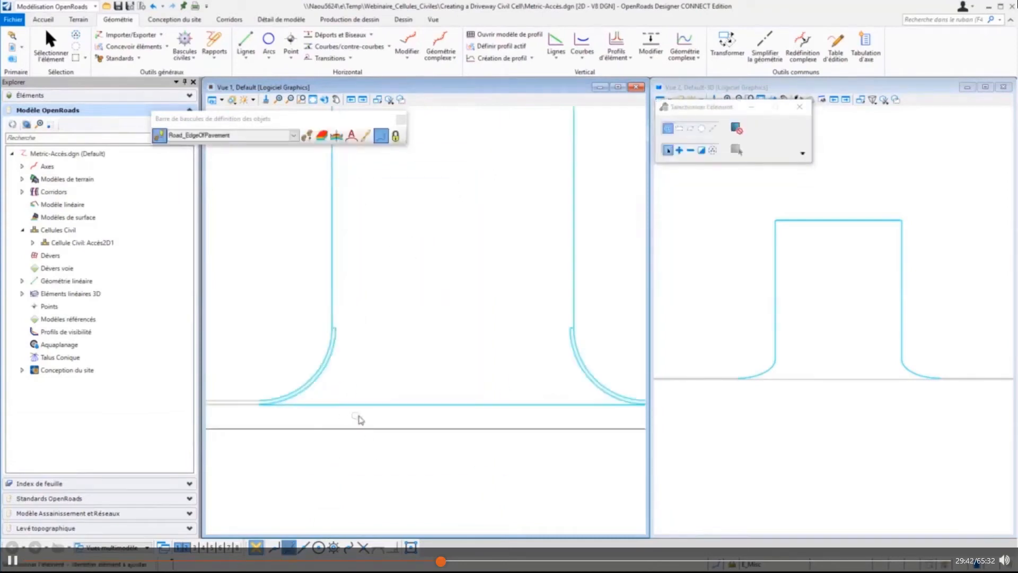
scroll(298, 393, "up", 3)
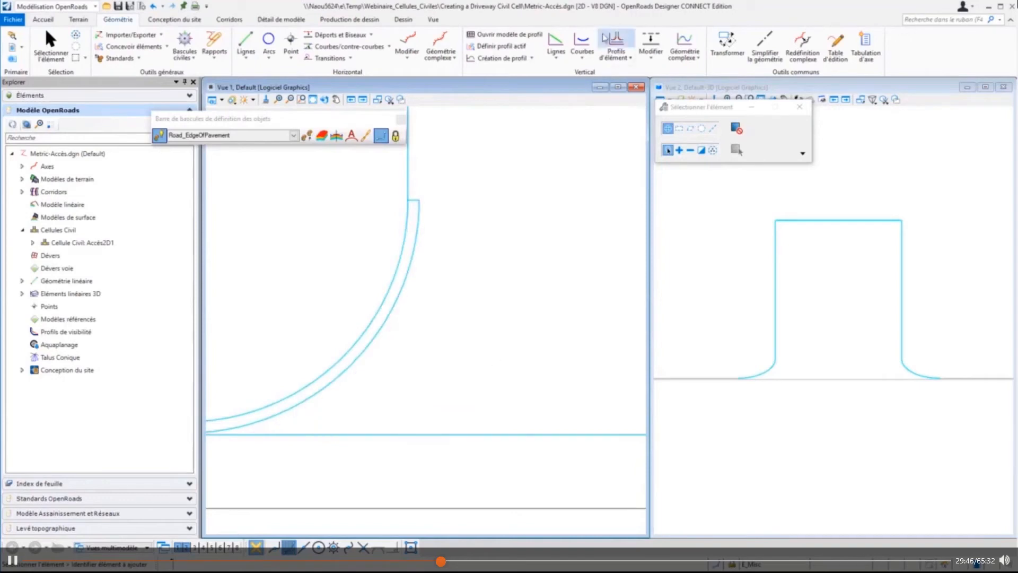
left_click(616, 55)
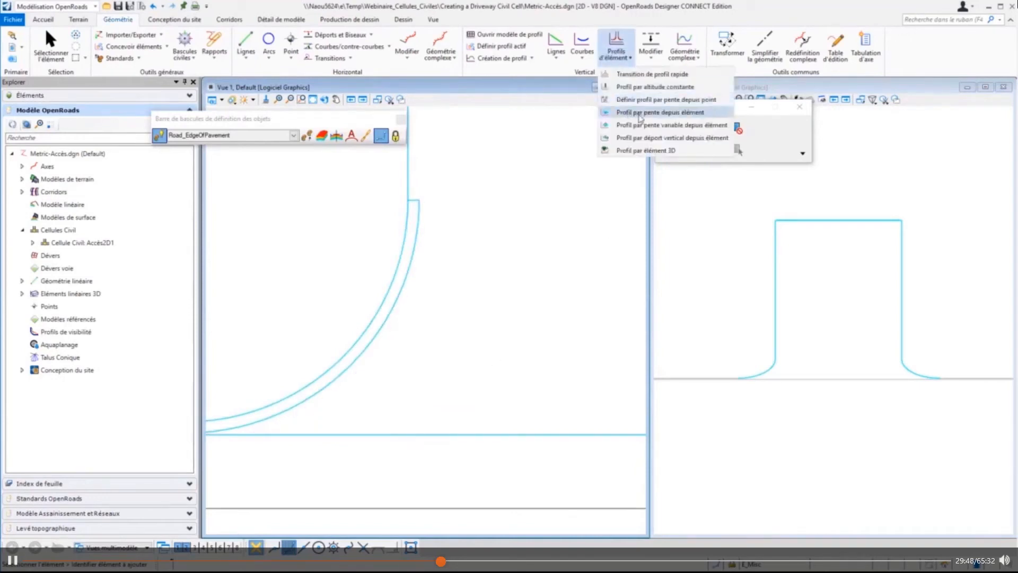
left_click(642, 112)
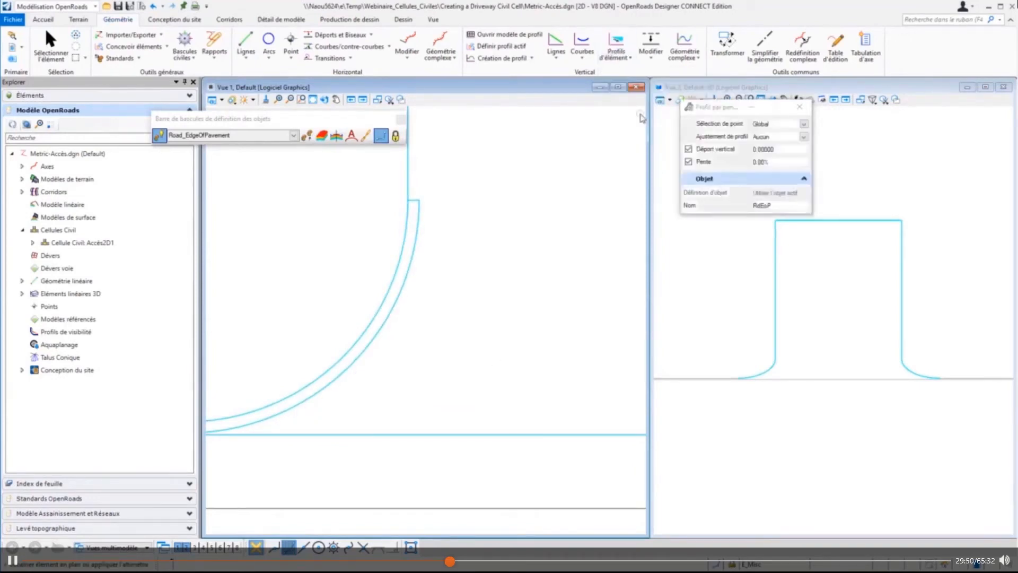
left_click(361, 355)
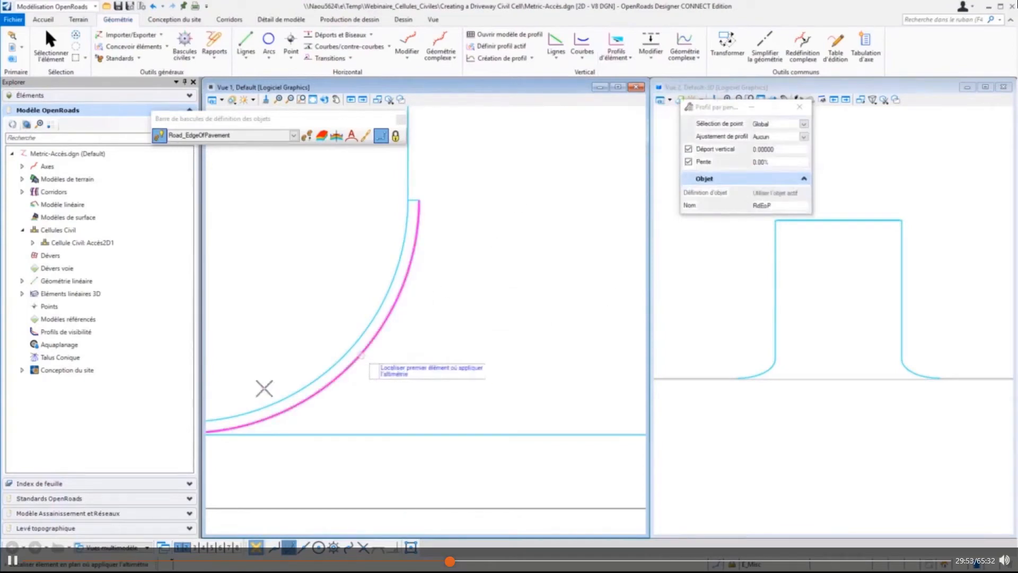
right_click(321, 365)
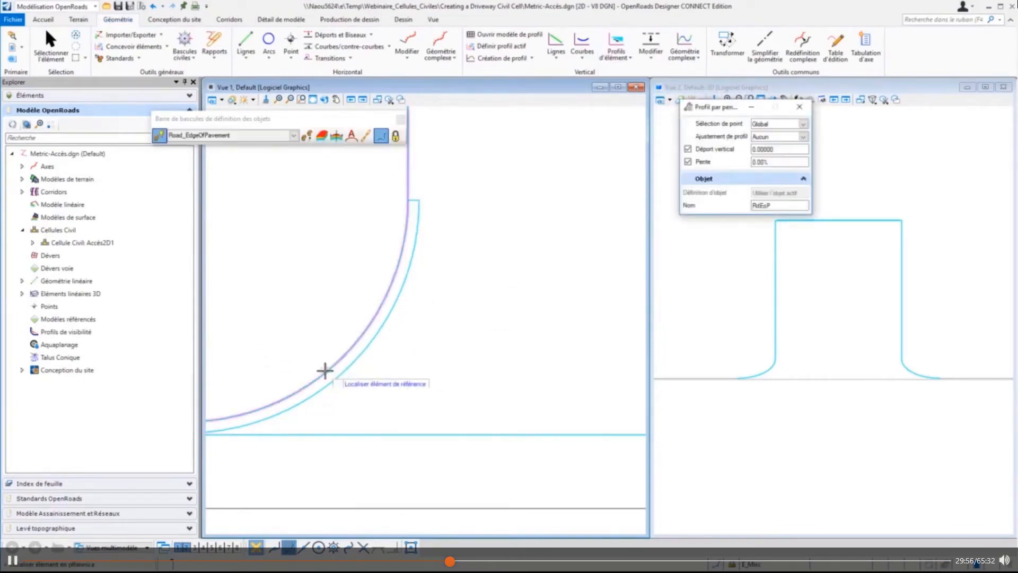
left_click(325, 369)
left_click(292, 304)
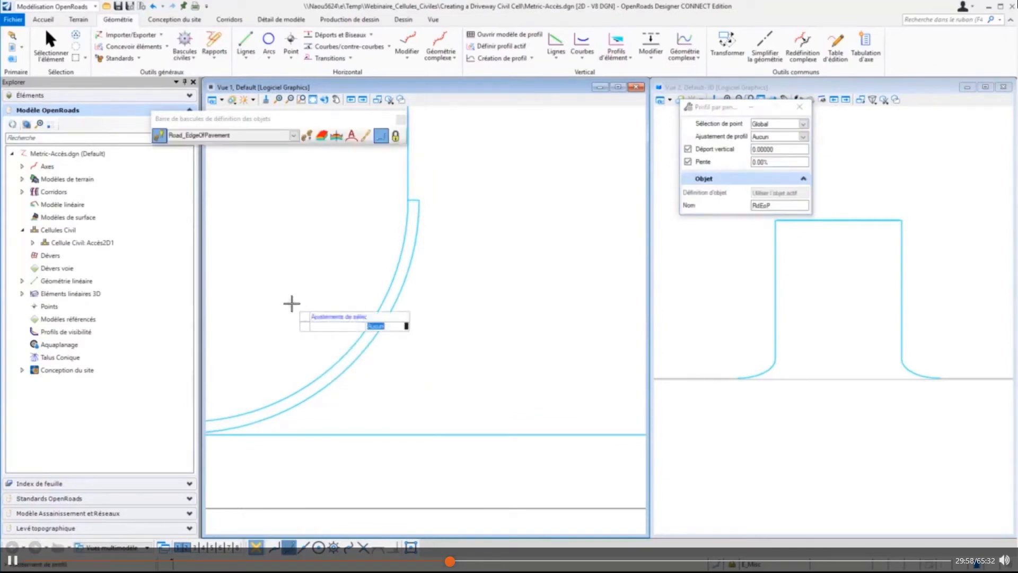
left_click(292, 303)
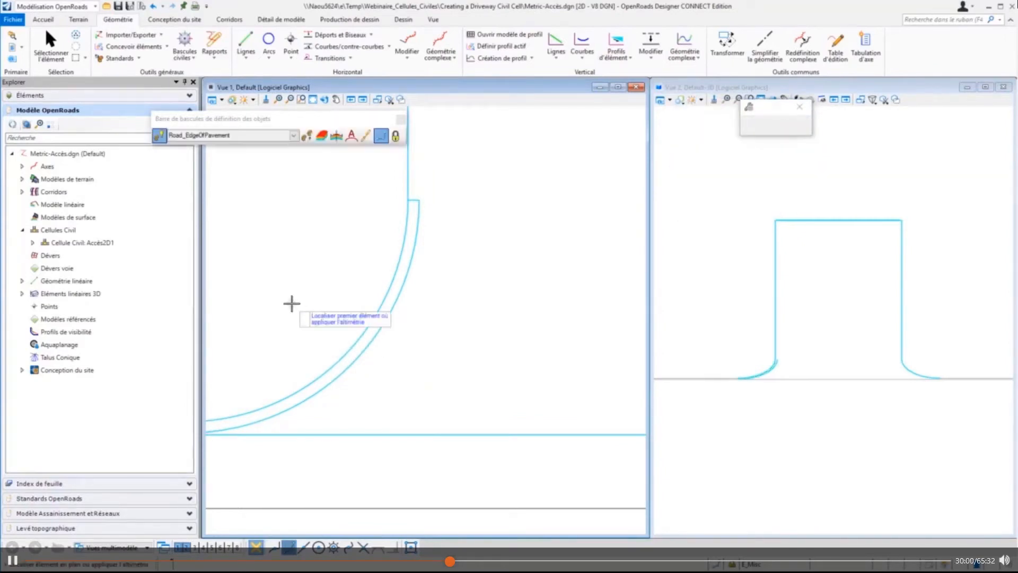
Step: Give the right inner curb-return arc a profile by slope from the right complex edge, with 0.00% slope and zero vertical offset
scroll(417, 295, "up", 5)
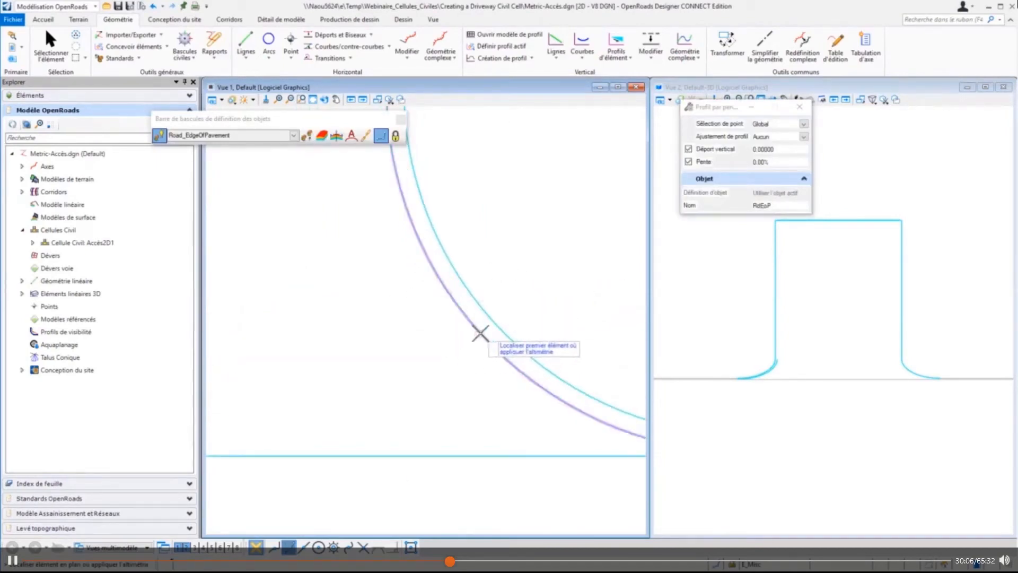
left_click(476, 334)
right_click(521, 252)
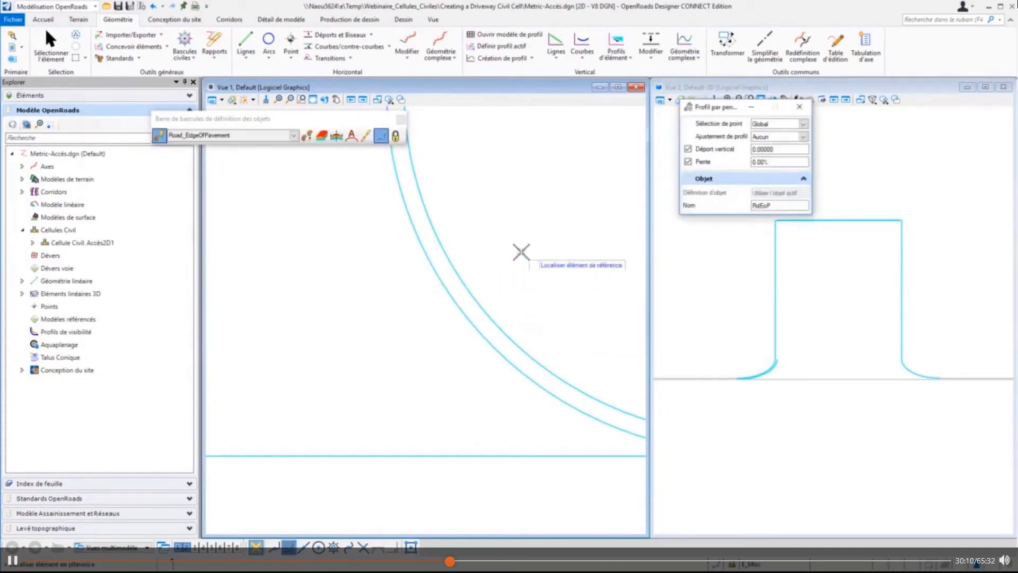
left_click(470, 298)
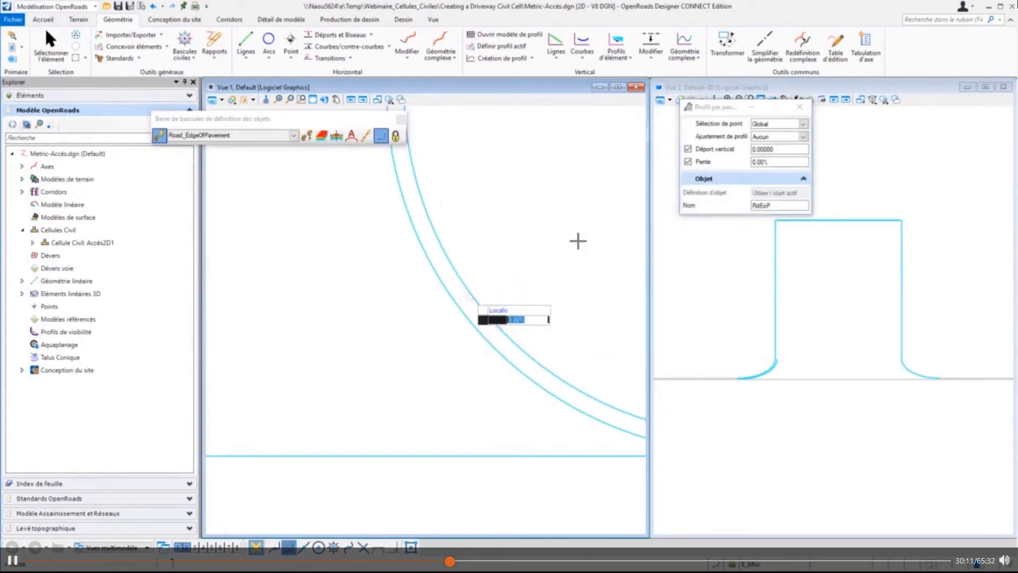
key("Return")
key("Return")
left_click(540, 244)
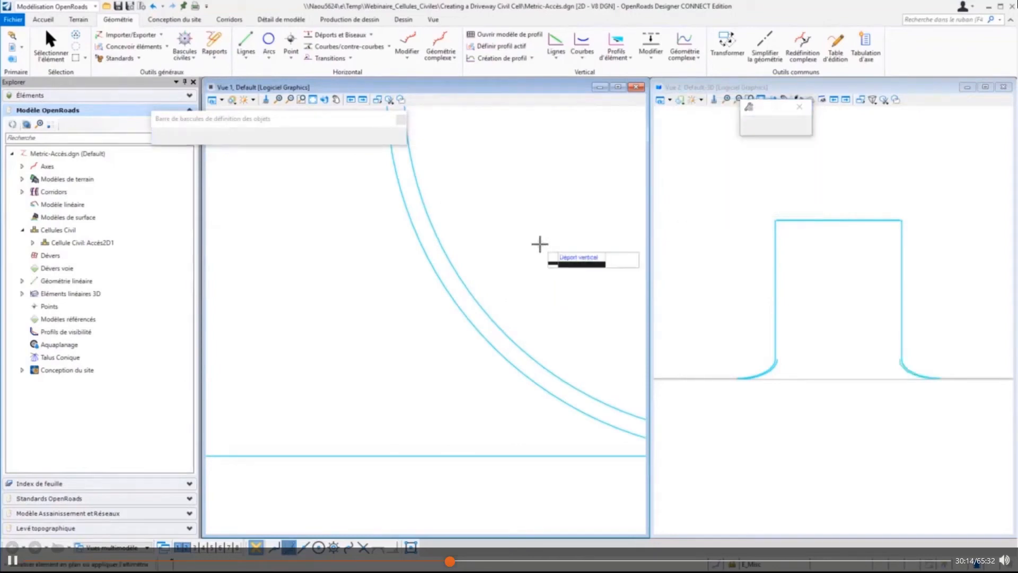
scroll(507, 246, "down", 2)
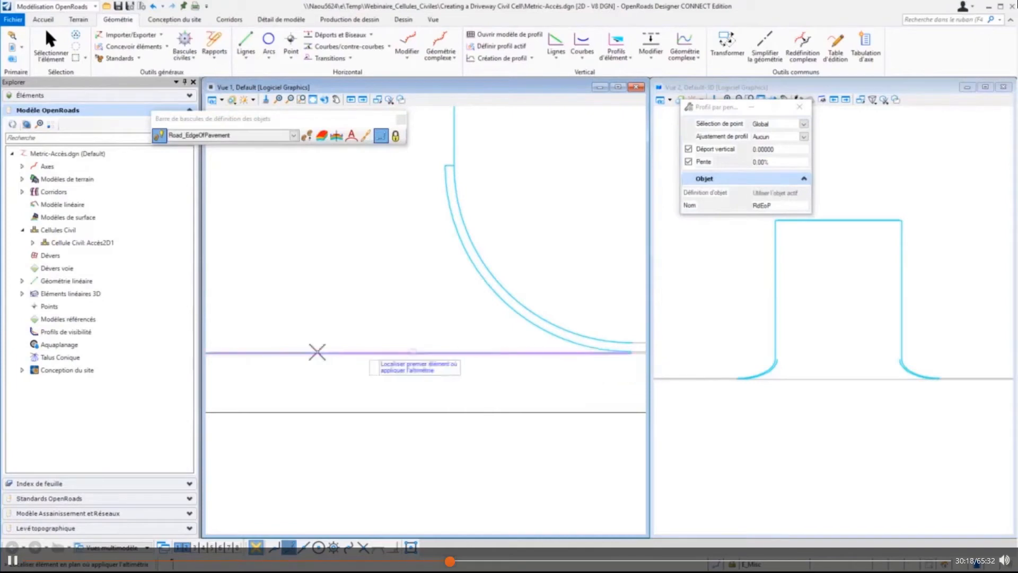
Step: Create a profile by slope from element for the driveway's base line, referencing the adjoining road edge with 0 vertical offset and 0% slope
mouse_move(514, 376)
middle_mouse_down()
mouse_move(523, 377)
mouse_move(396, 382)
middle_mouse_up()
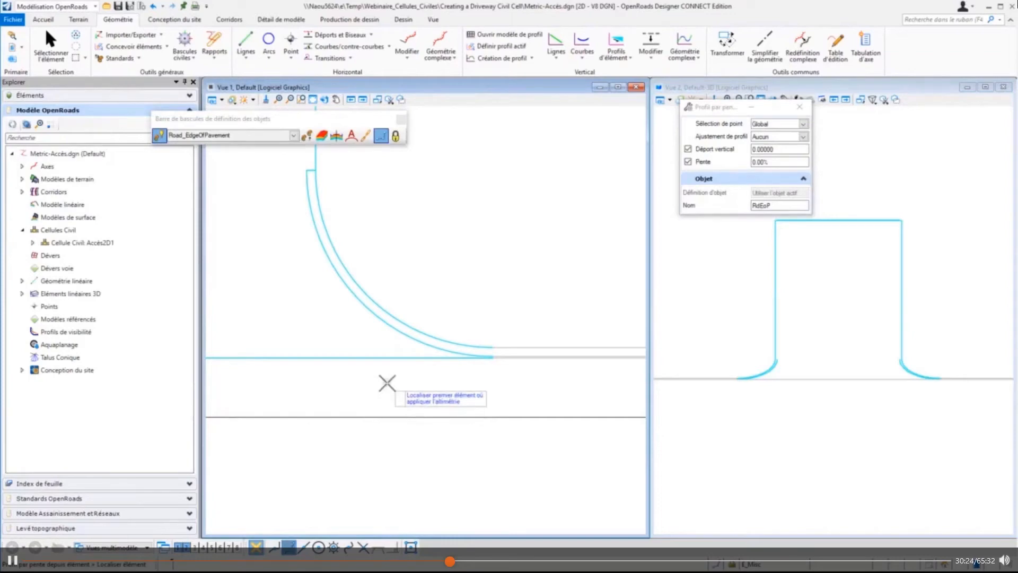
scroll(457, 373, "up", 1)
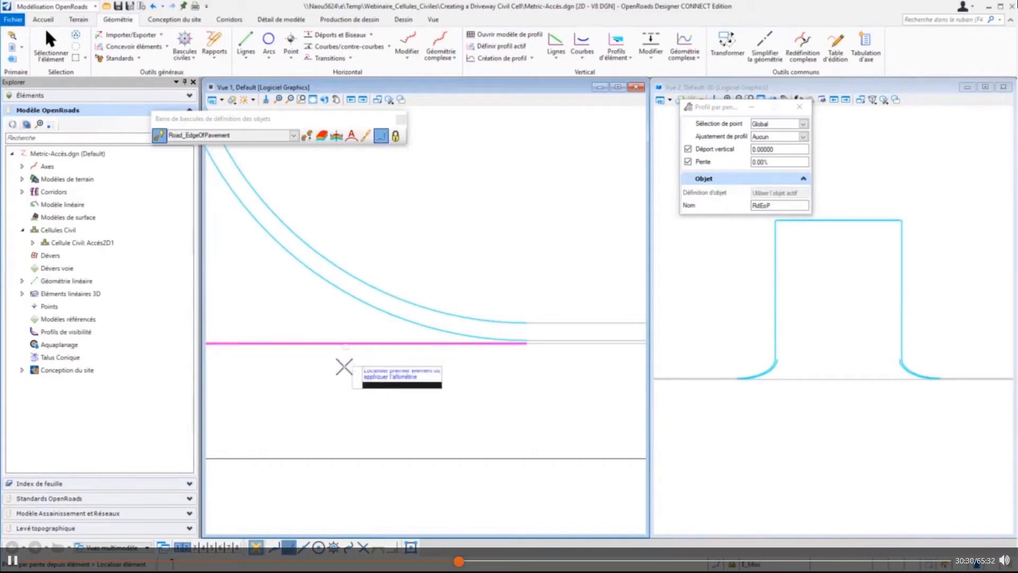
left_click(346, 342)
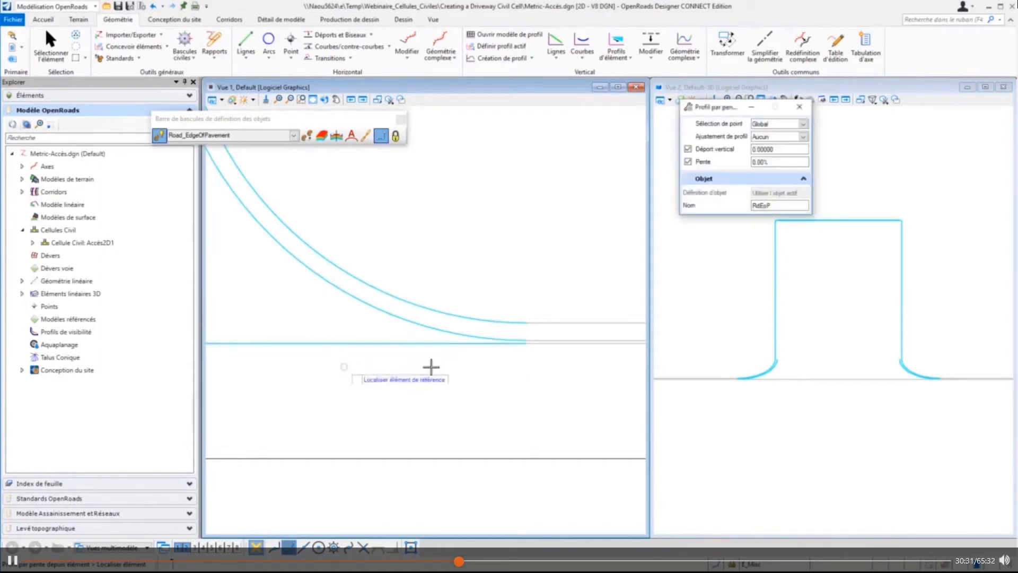
left_click(543, 343)
key("Return")
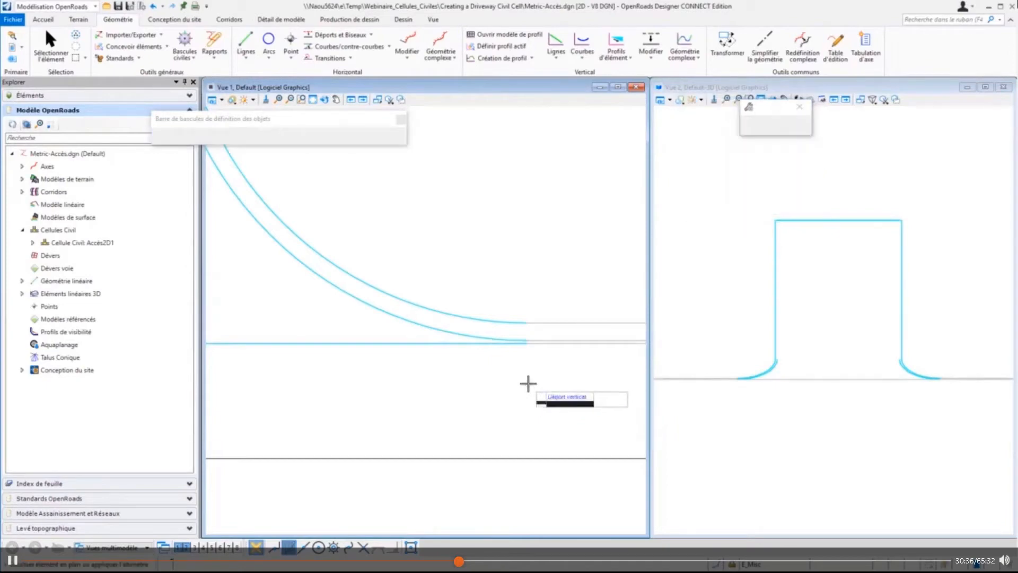
key("Return")
right_click(528, 384)
key("Escape")
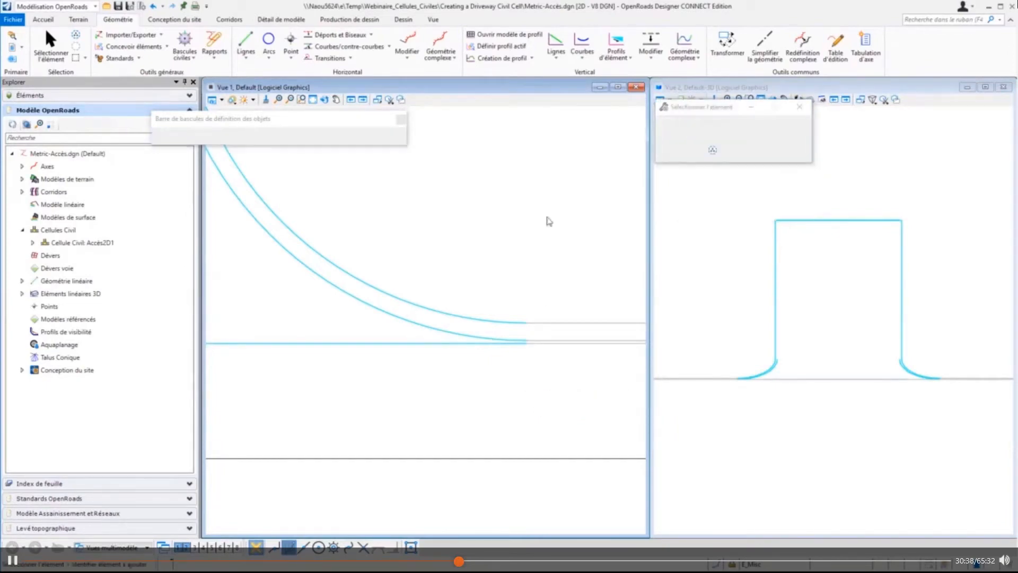
left_click(526, 59)
left_click(532, 58)
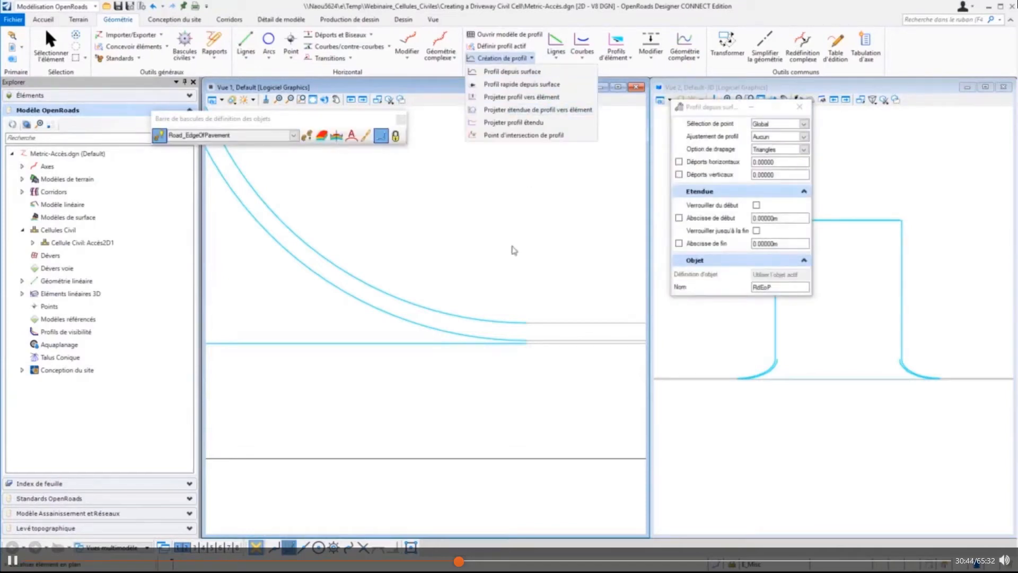
key("Escape")
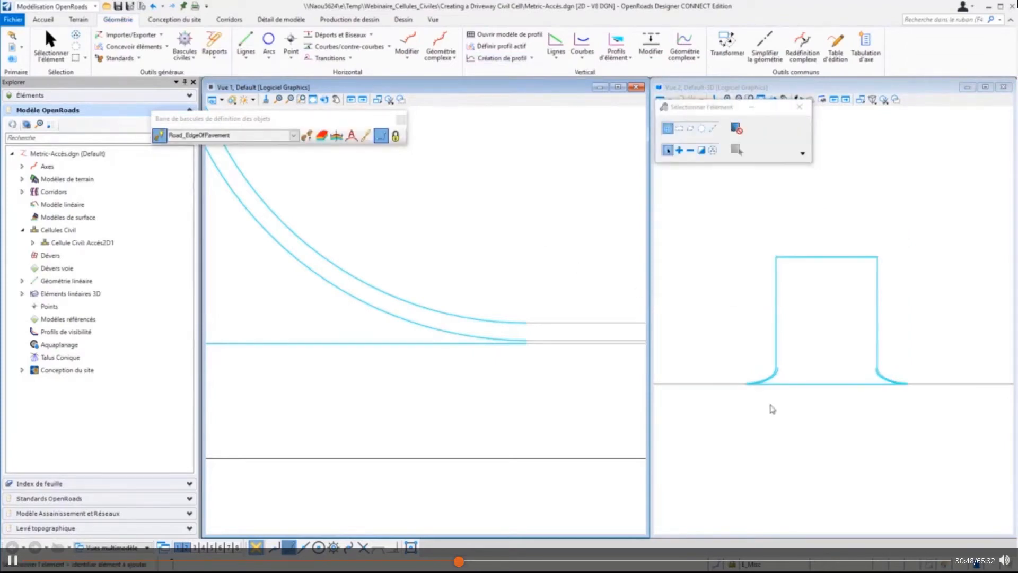
Step: Maximize the Default-3D view (Vue 2) with the driveway outline seen obliquely
middle_click_drag(773, 409, 989, 324, "shift")
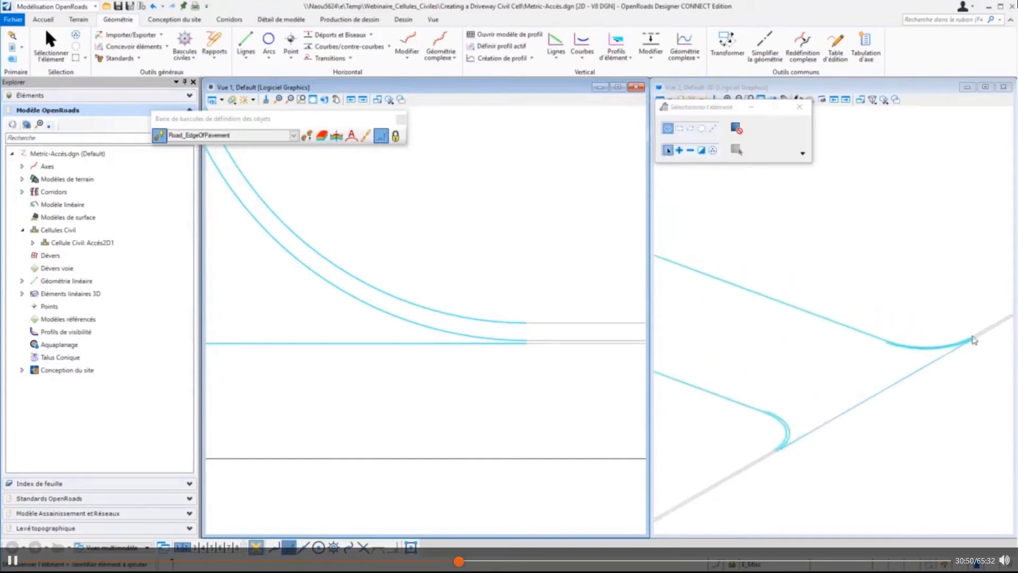
scroll(975, 339, "up", 3)
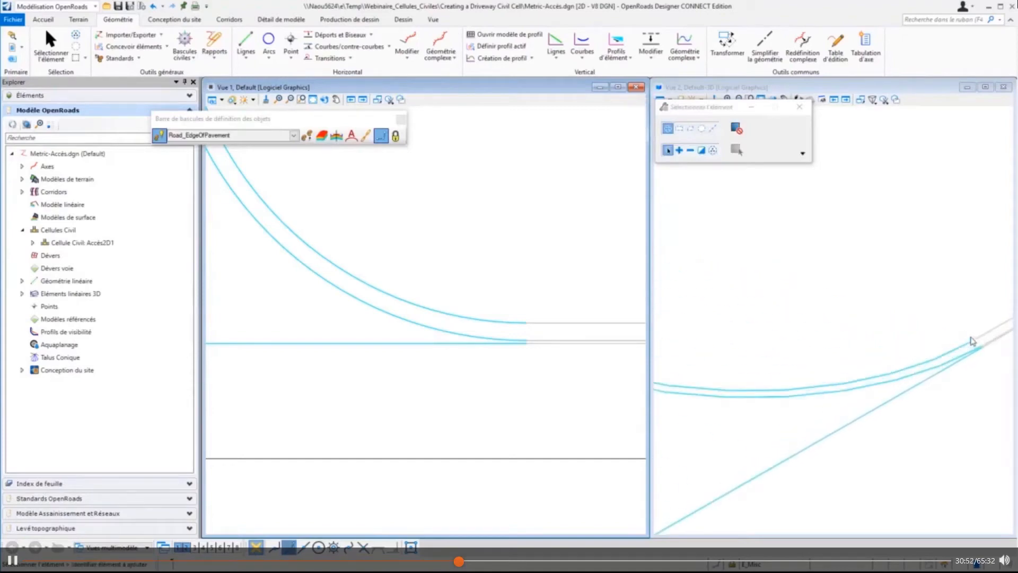
scroll(973, 340, "down", 3)
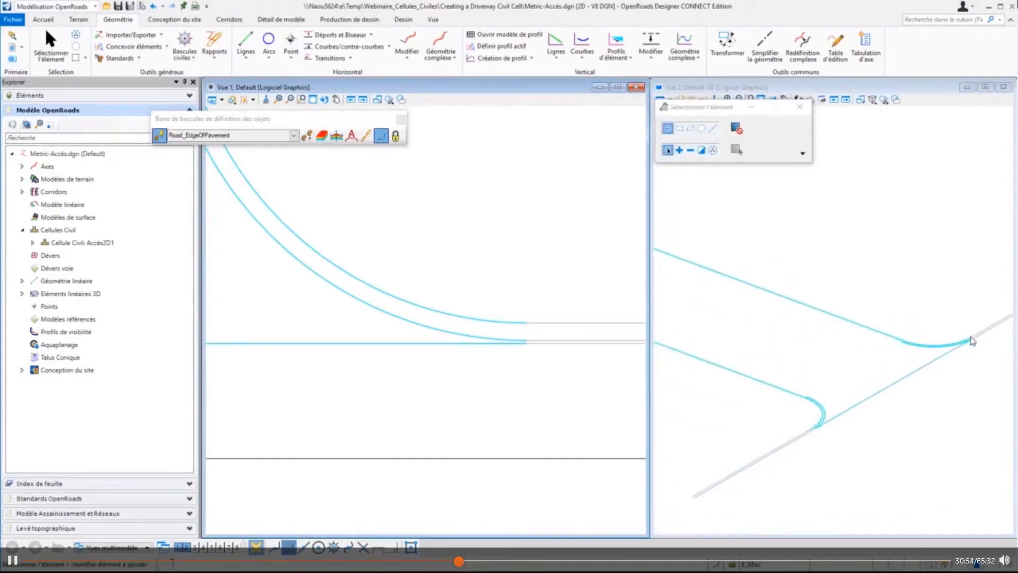
middle_click_drag(950, 432, 871, 426, "shift")
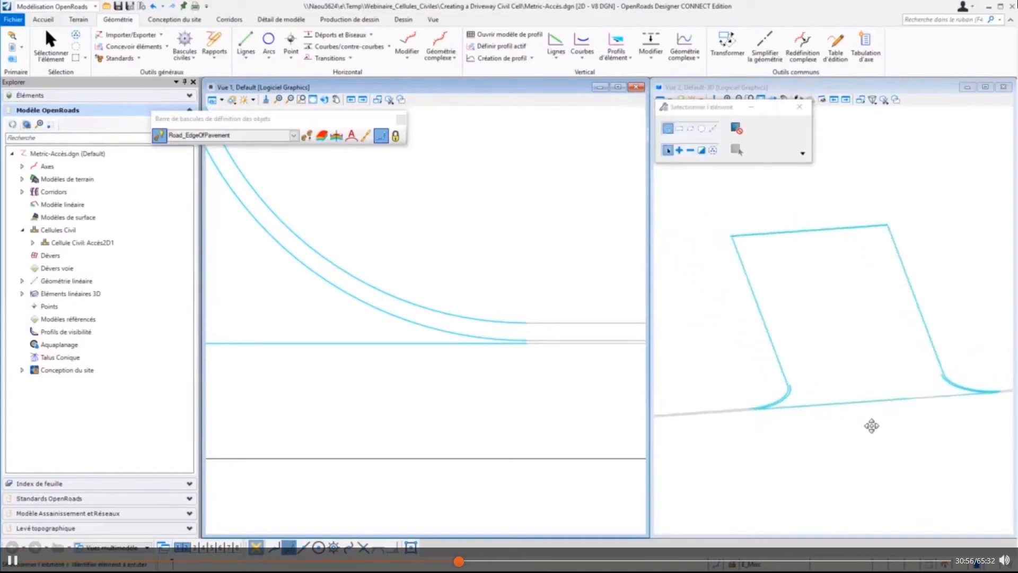
double_click(821, 89)
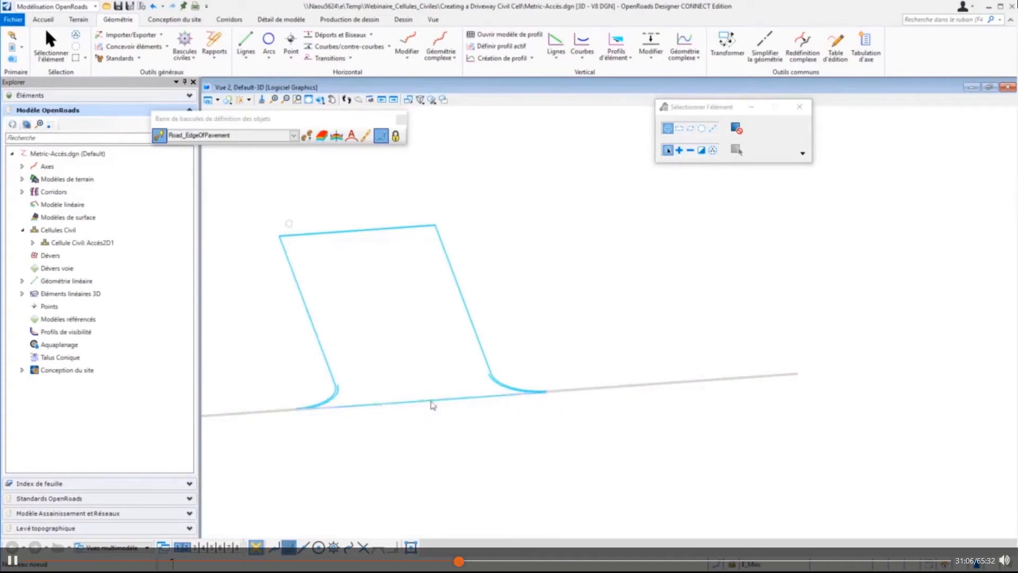
Step: Start a terrain model from elements with feature type Frontière, feature definition Proposed Triangles and the name Acces
left_click(78, 20)
left_click(142, 57)
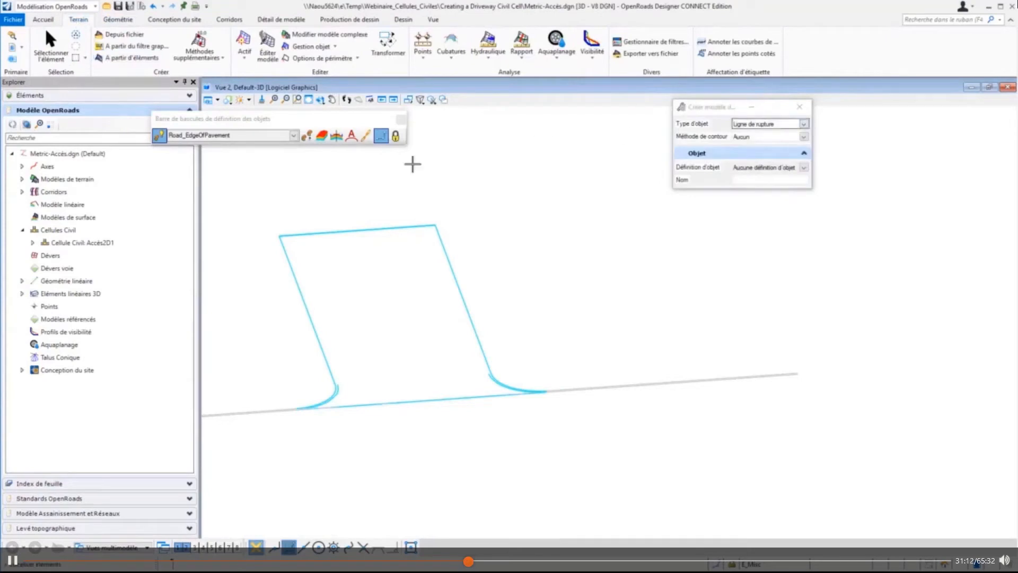
scroll(306, 363, "up", 1)
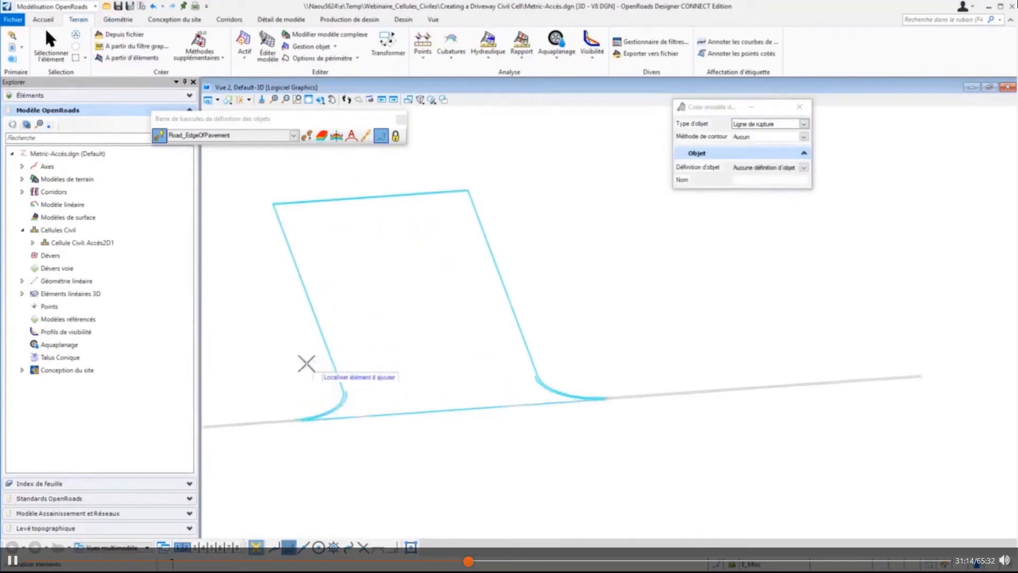
scroll(306, 363, "up", 1)
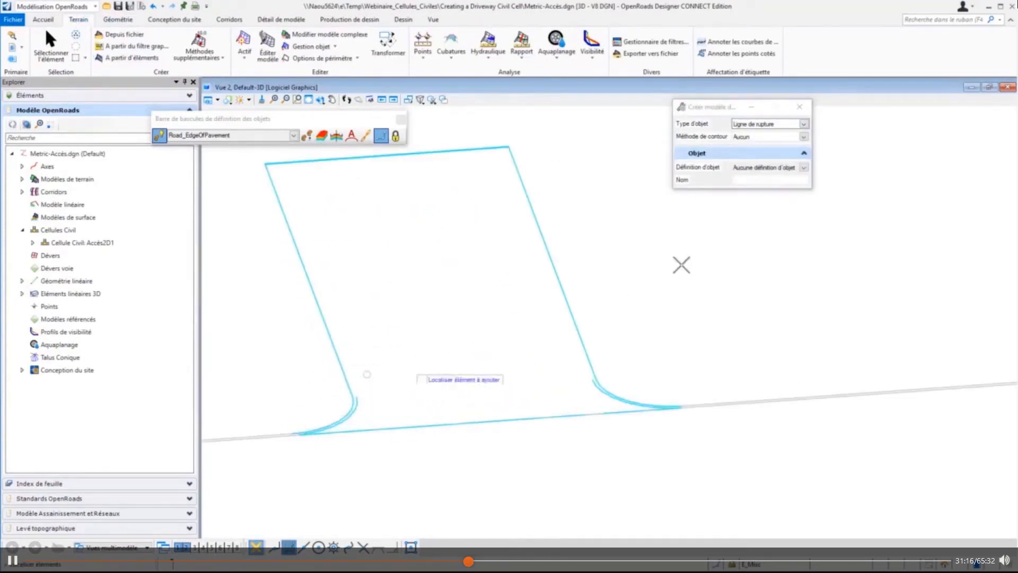
left_click(803, 123)
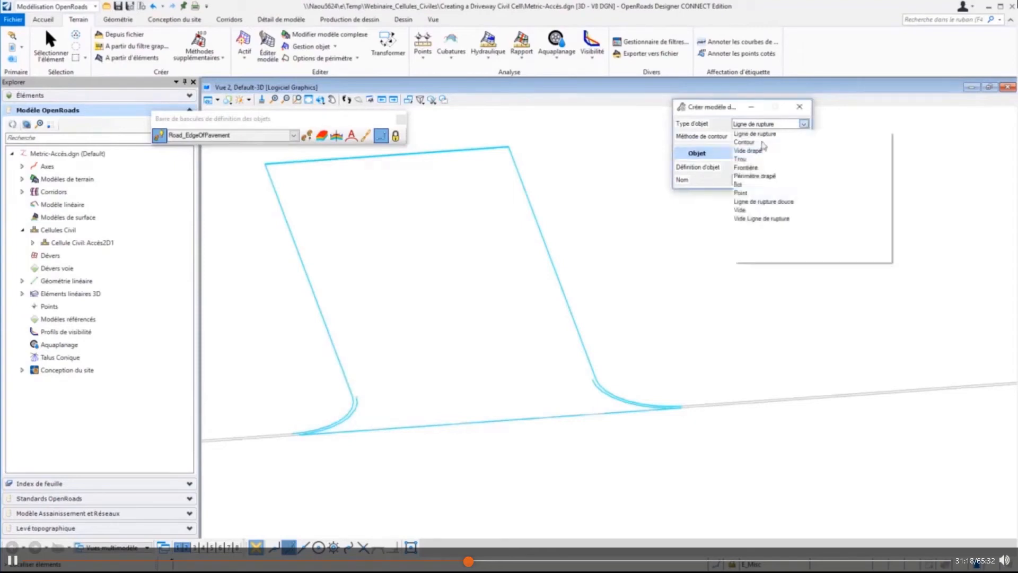
left_click(751, 168)
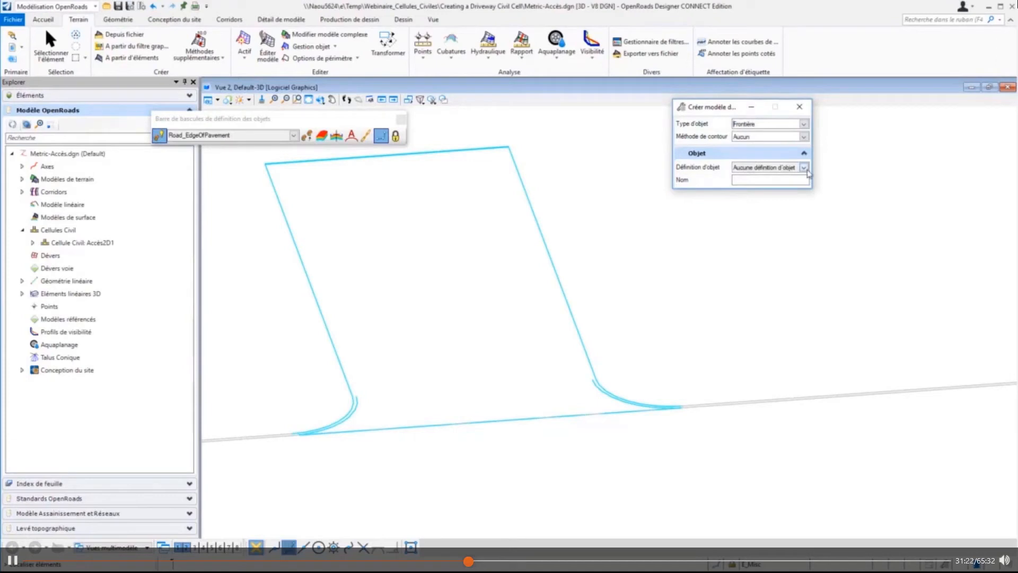
left_click(804, 167)
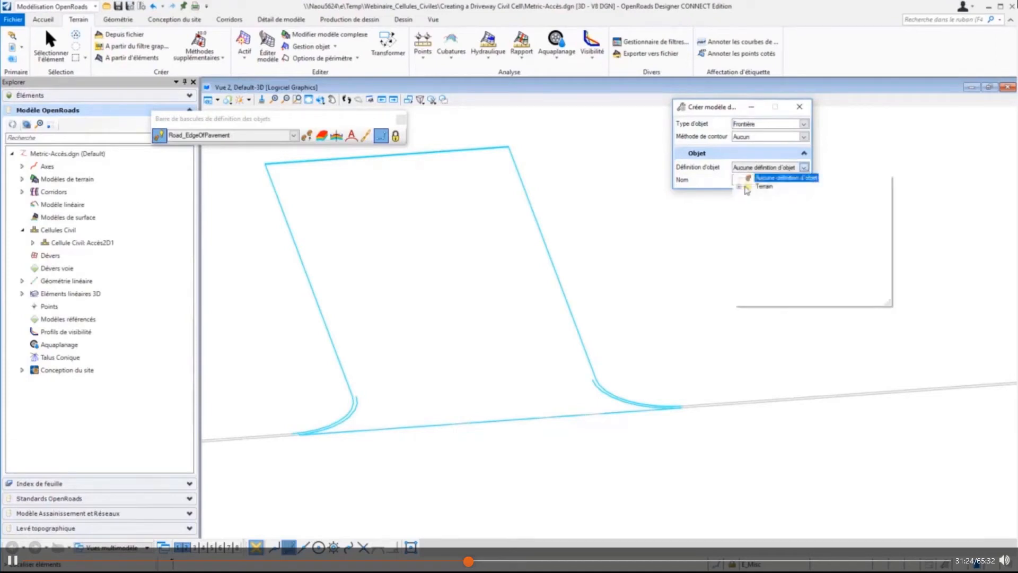
left_click(750, 203)
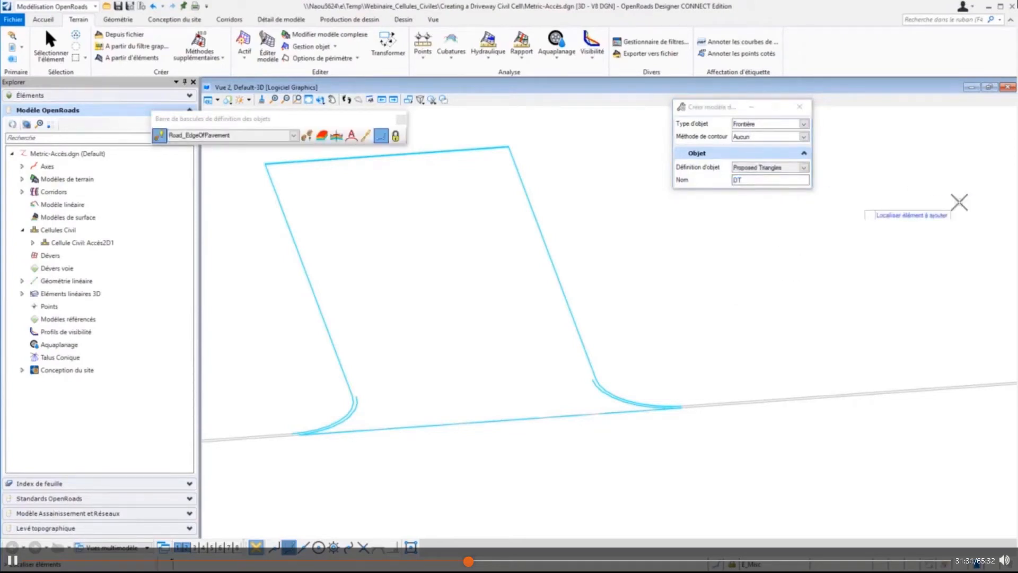
left_click_drag(753, 182, 714, 182)
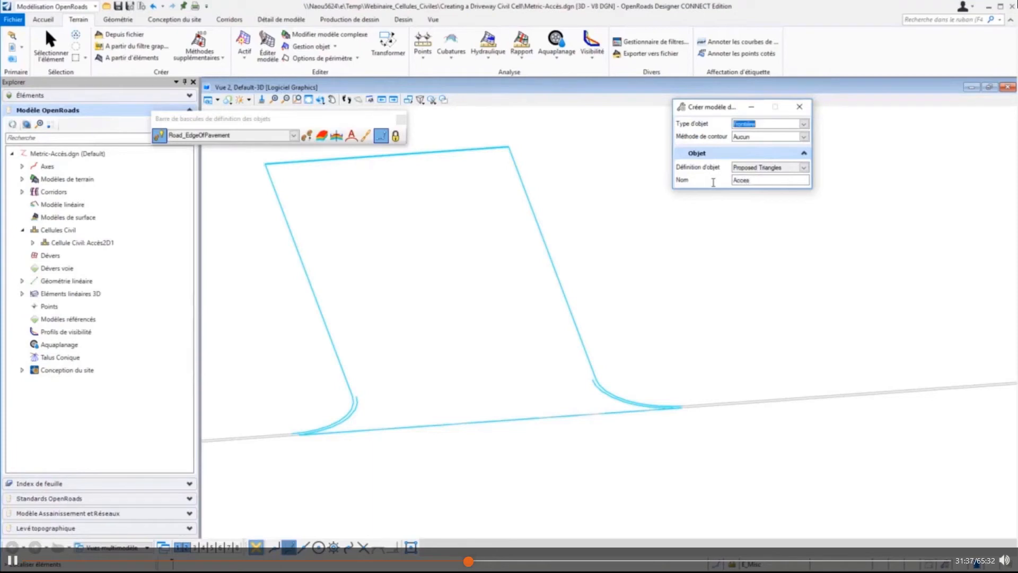
scroll(244, 156, "up", 4)
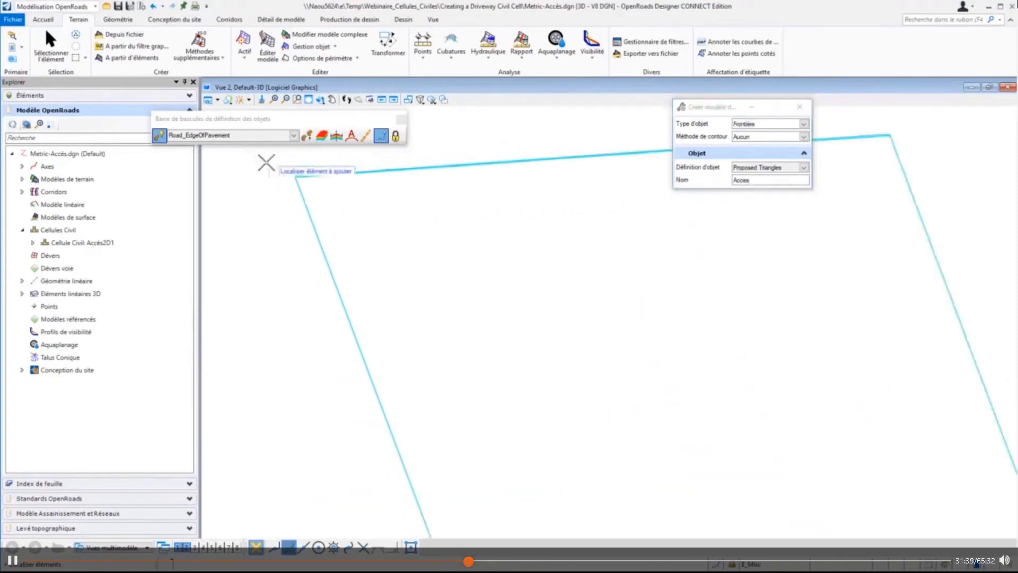
scroll(266, 162, "up", 5)
left_click(404, 208)
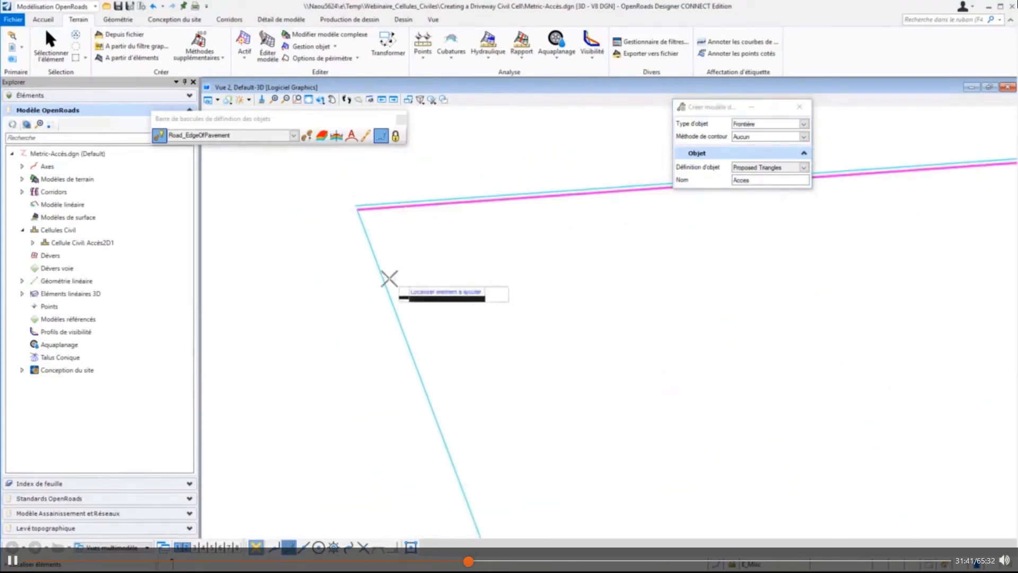
left_click(387, 278)
scroll(319, 210, "down", 2)
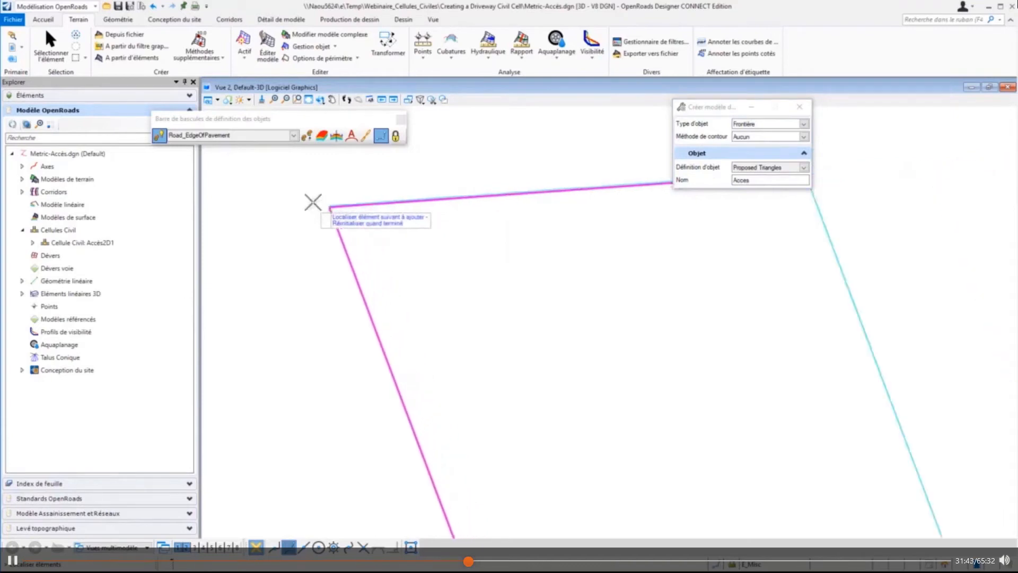
scroll(313, 202, "down", 3)
scroll(345, 419, "up", 5)
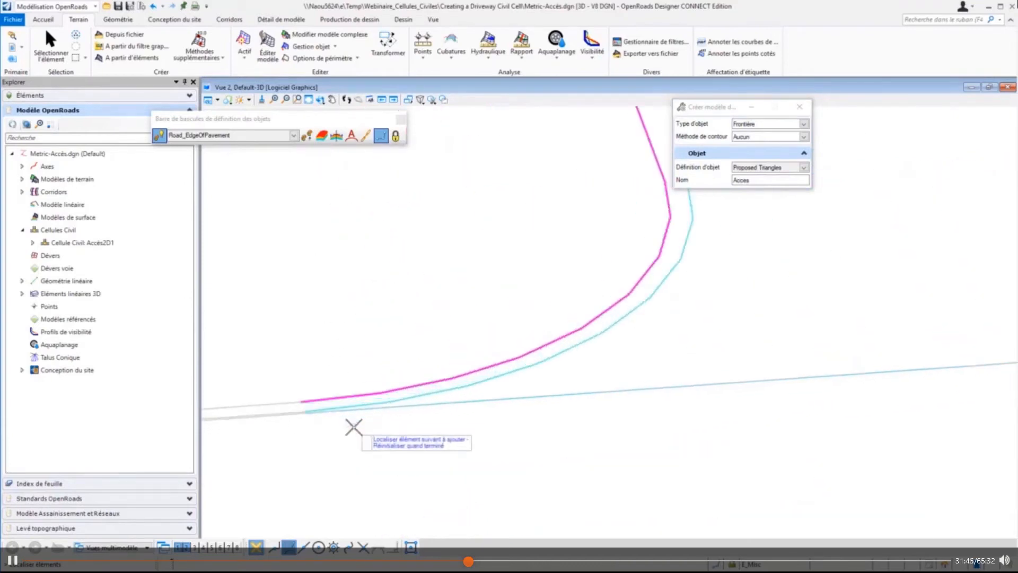
left_click(544, 368)
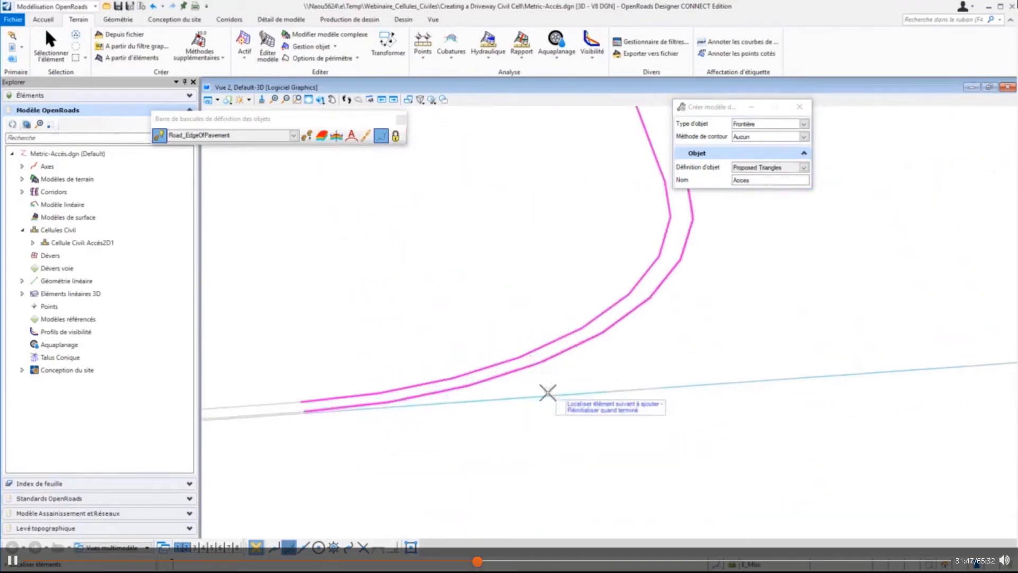
left_click(548, 393)
scroll(302, 445, "down", 3)
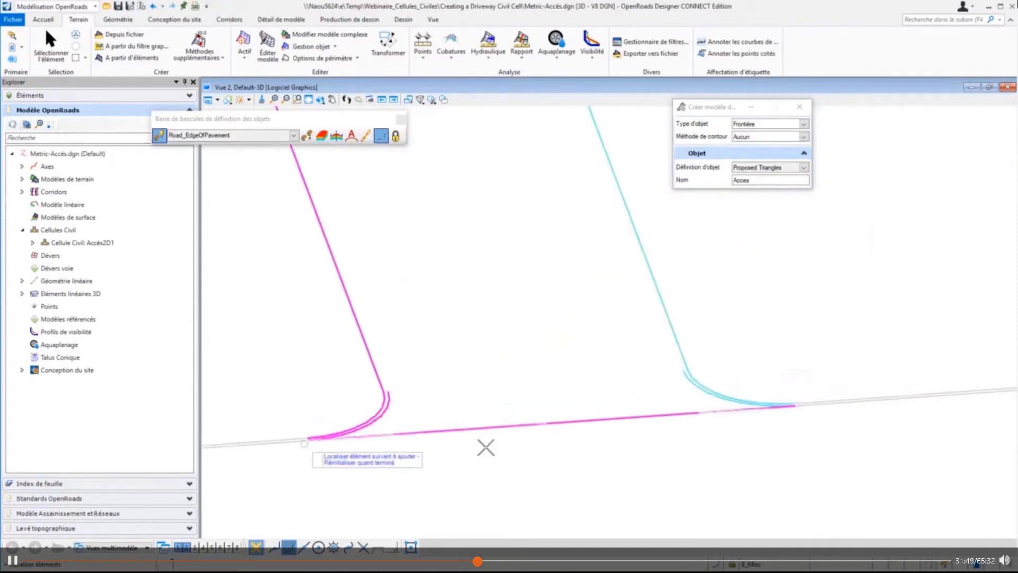
scroll(779, 415, "up", 5)
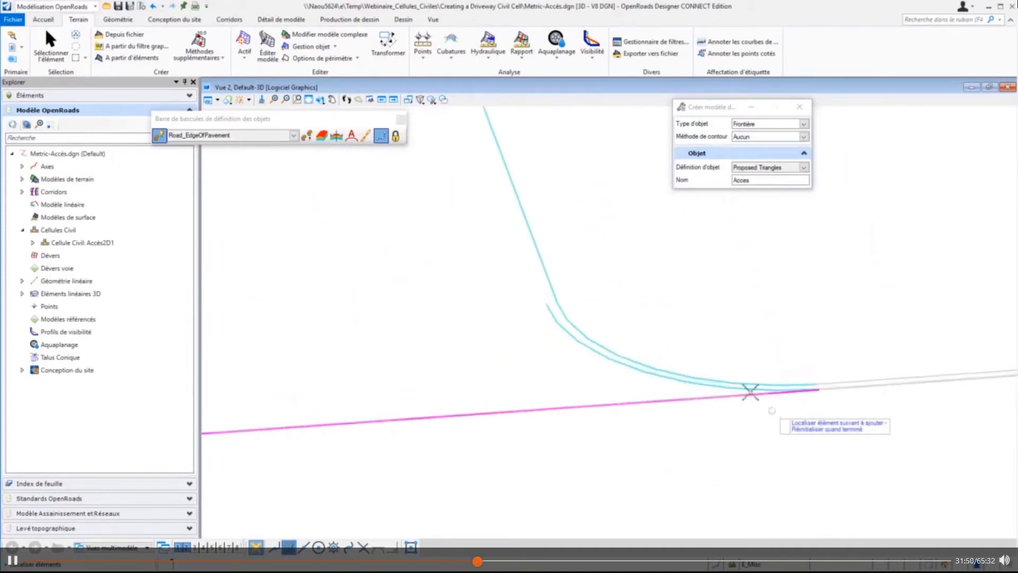
left_click(660, 371)
scroll(761, 424, "down", 2)
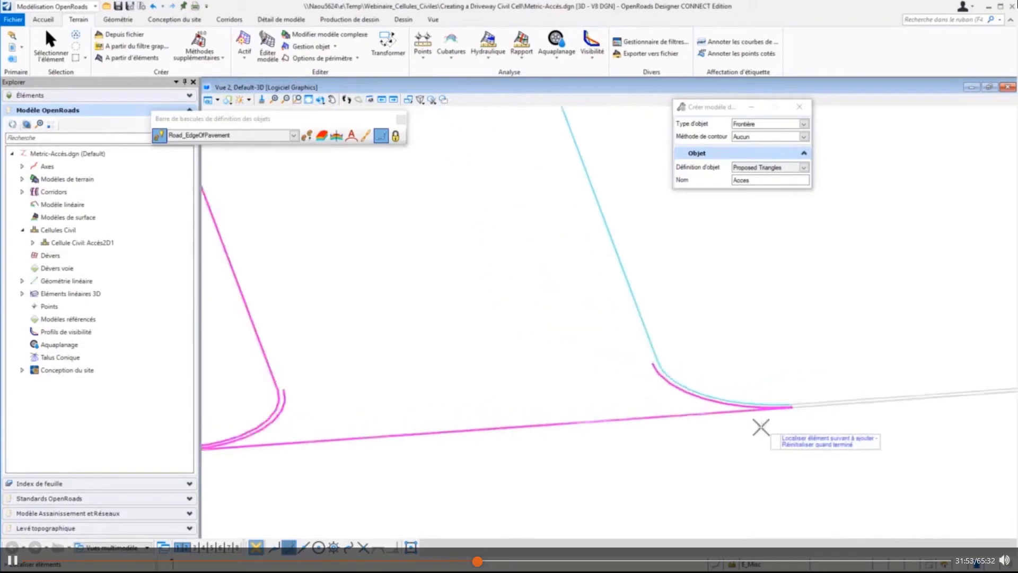
scroll(761, 427, "down", 2)
right_click(573, 403)
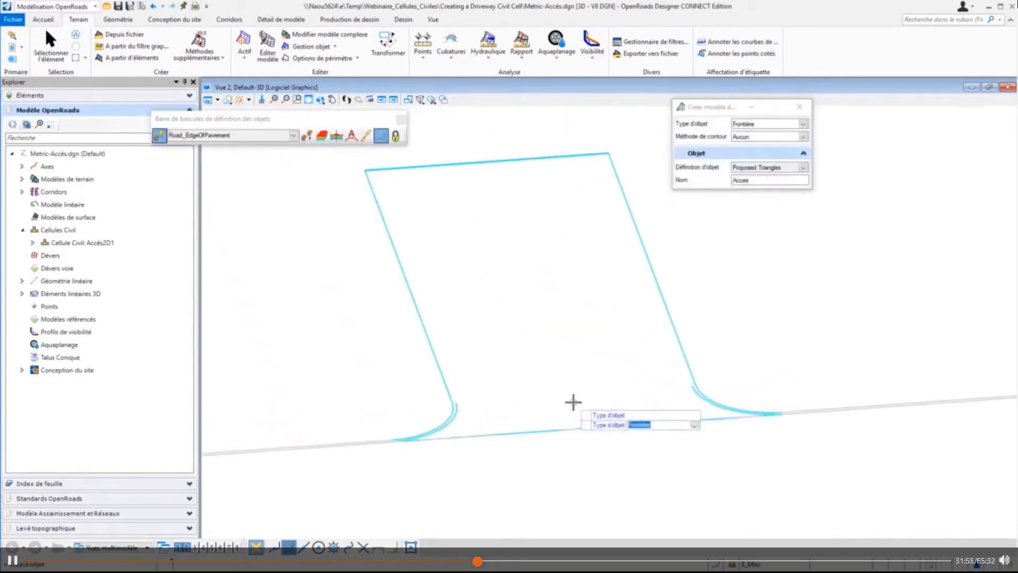
left_click(573, 402)
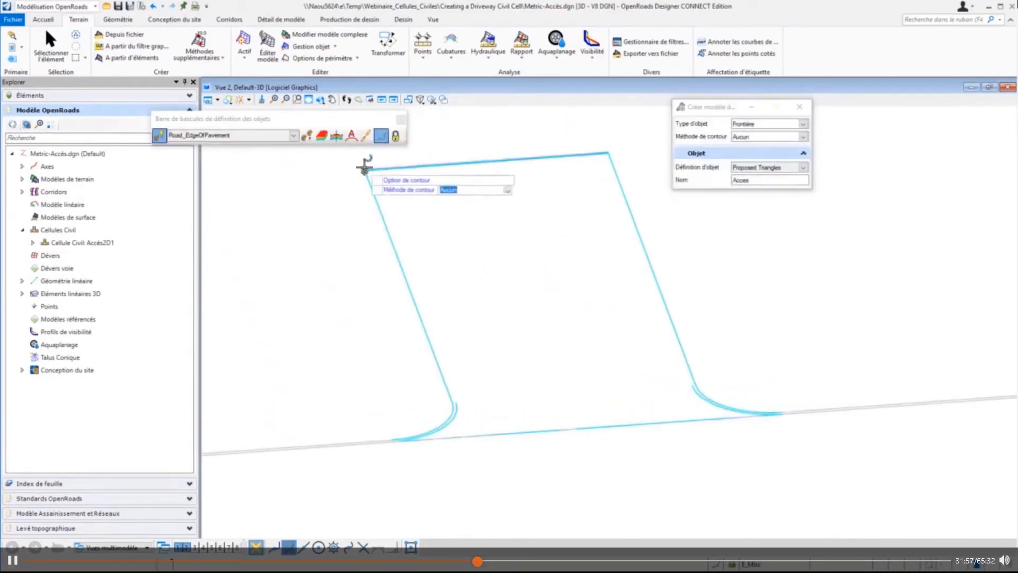
scroll(336, 184, "up", 3)
left_click(336, 184)
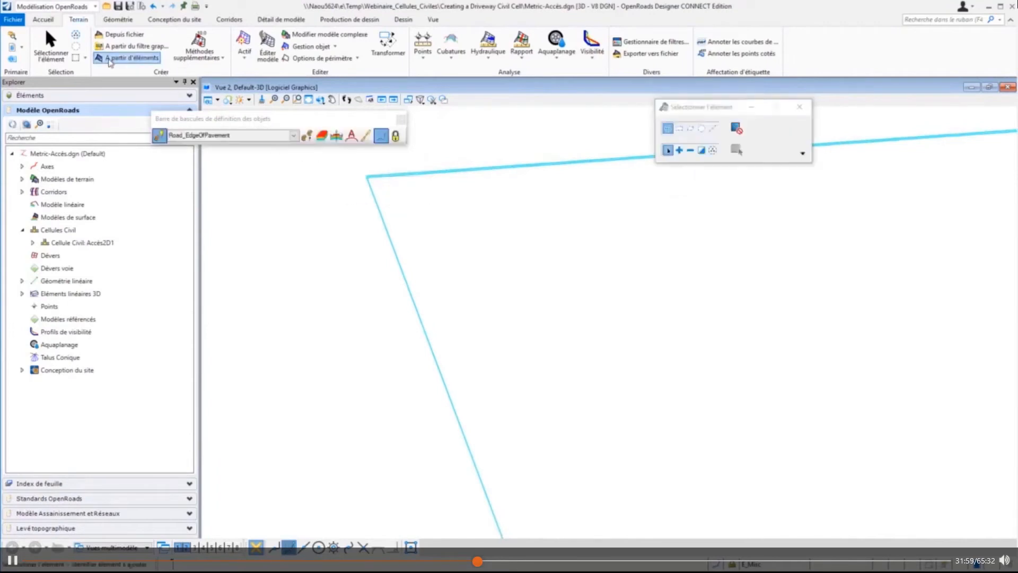
Step: Create the Frontière terrain model from the driveway's inner far edge, both sides with their curved returns, and base line, with contour method Aucun
scroll(521, 152, "up", 2)
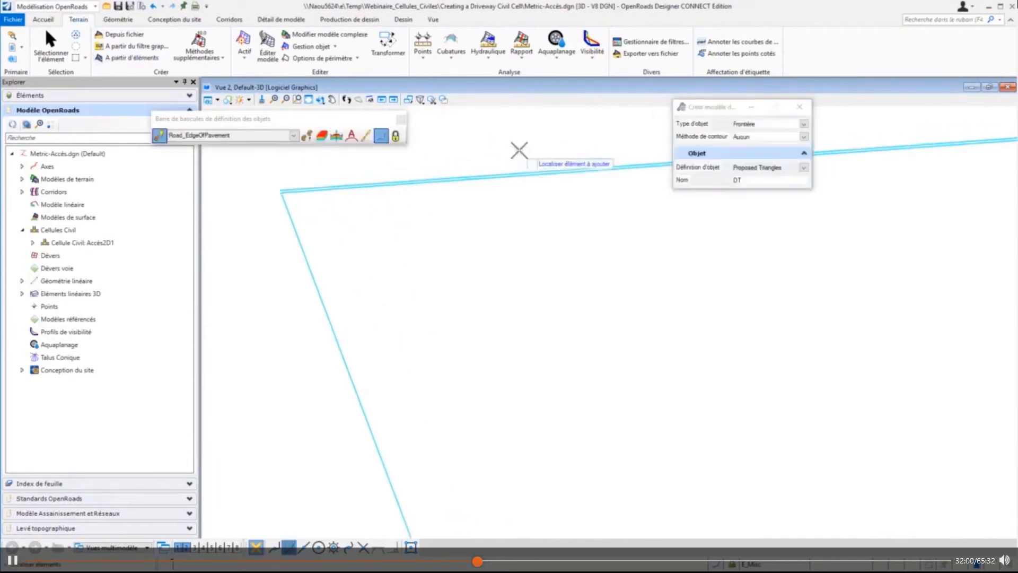
left_click(444, 183)
left_click(306, 268)
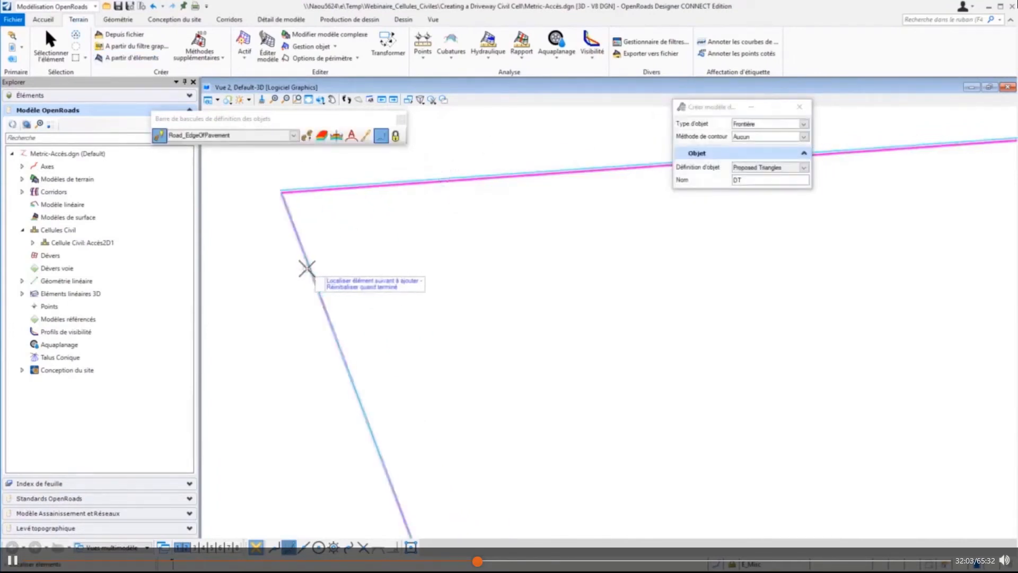
scroll(359, 214, "down", 3)
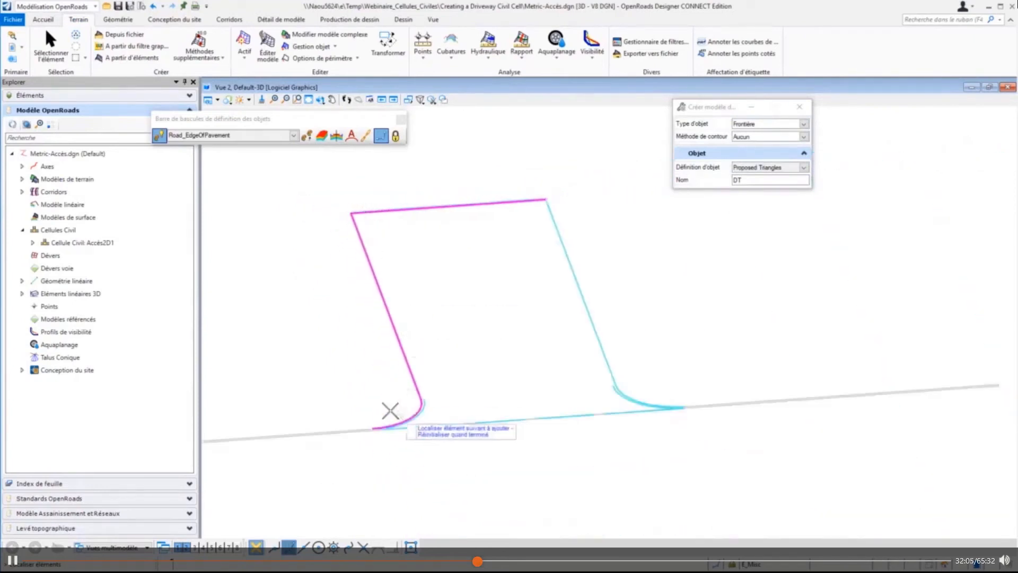
scroll(390, 414, "up", 3)
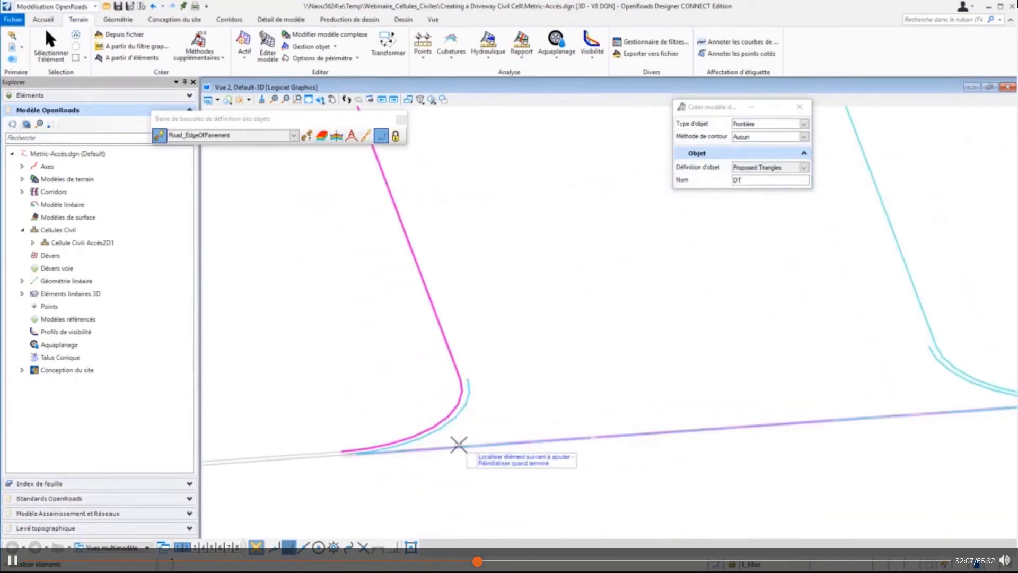
left_click(458, 444)
scroll(352, 477, "down", 2)
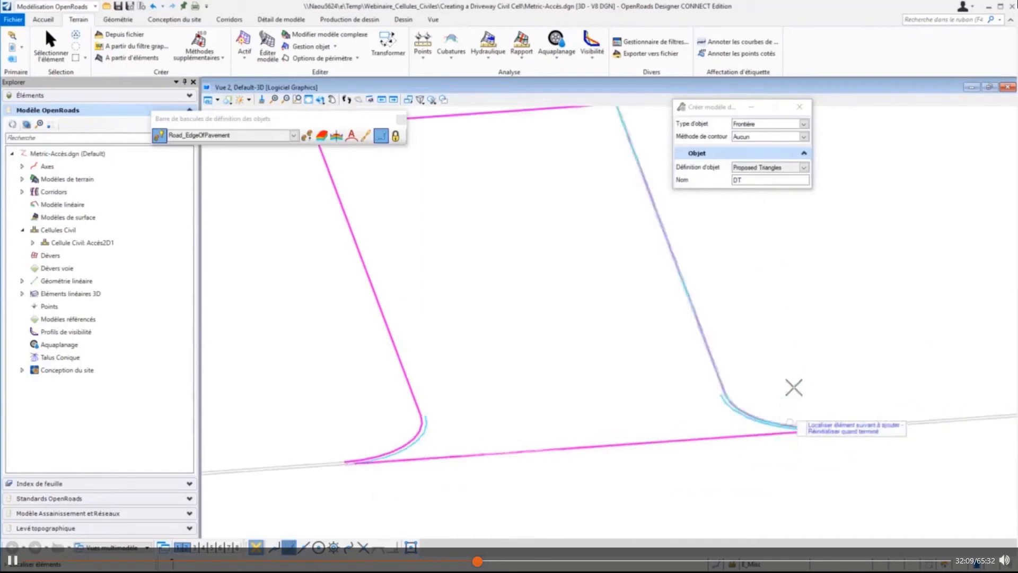
left_click(715, 376)
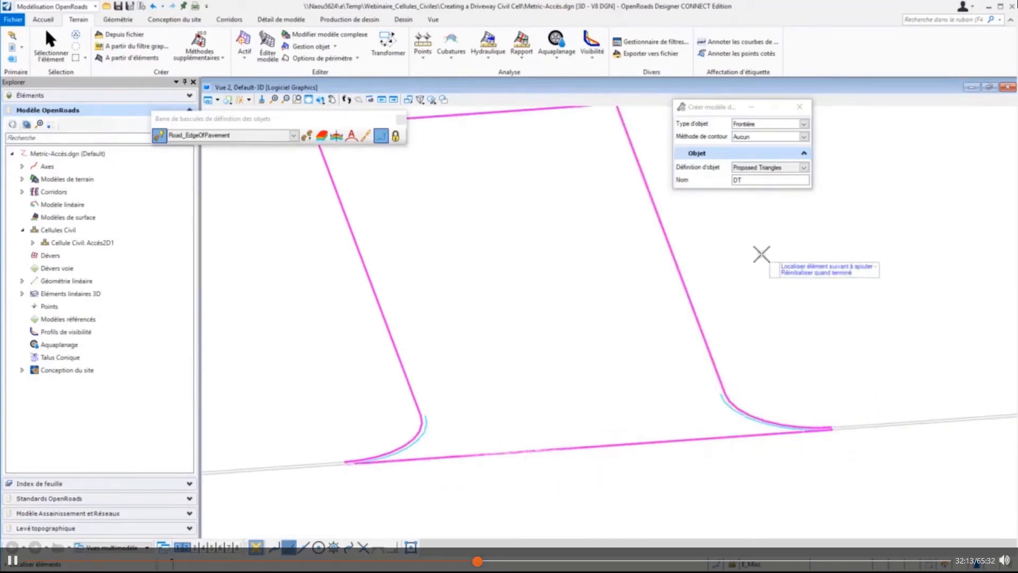
right_click(762, 254)
left_click(762, 254)
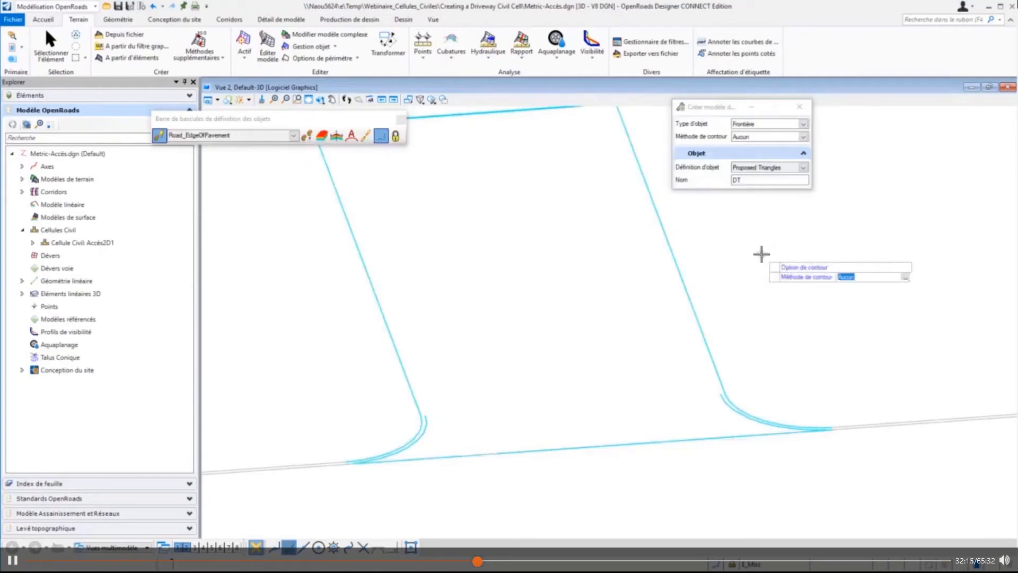
left_click(762, 254)
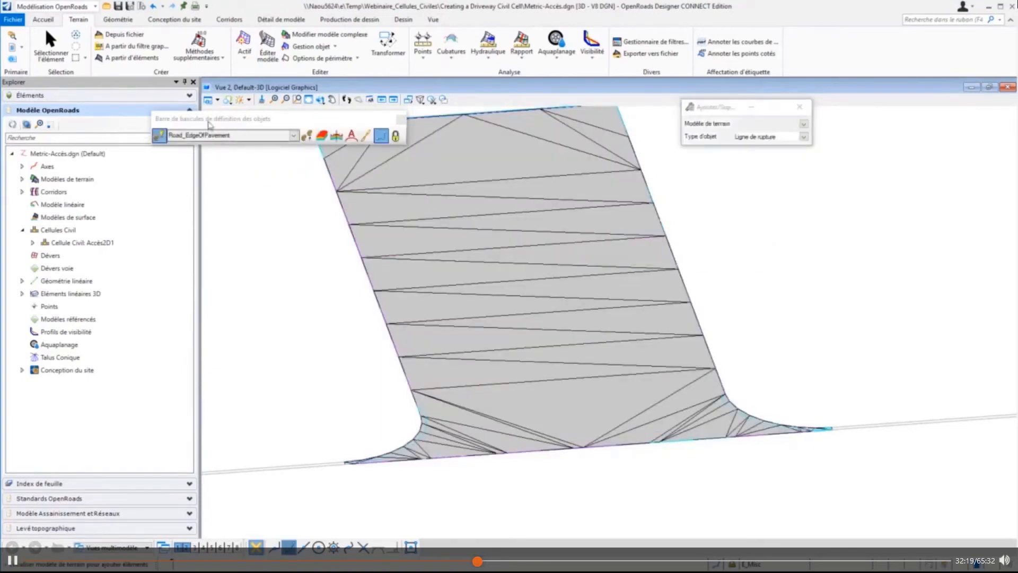
Step: Switch the Default-3D view from the shaded display style to a wireframe one
left_click(230, 100)
left_click(266, 245)
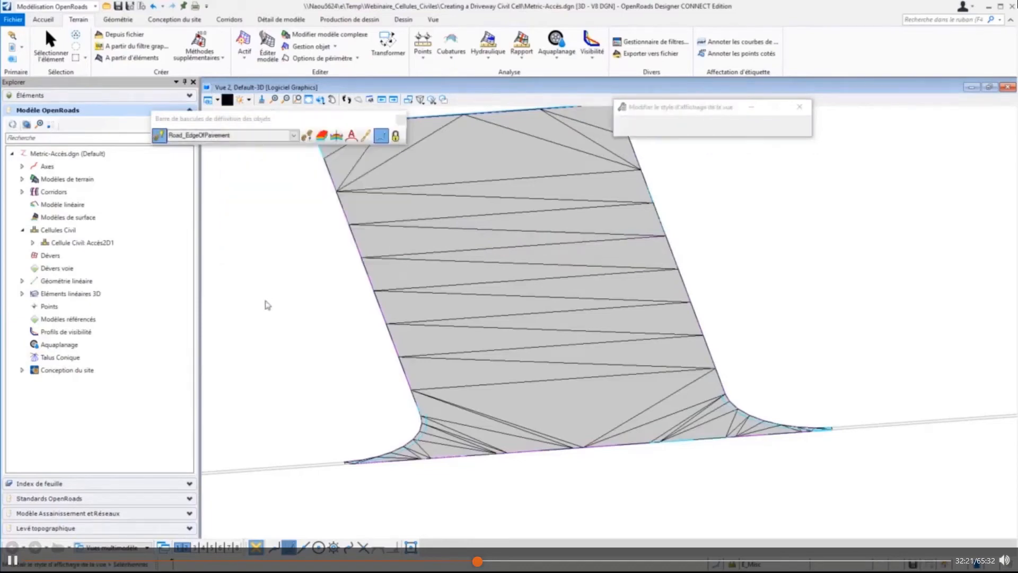
right_click(328, 405)
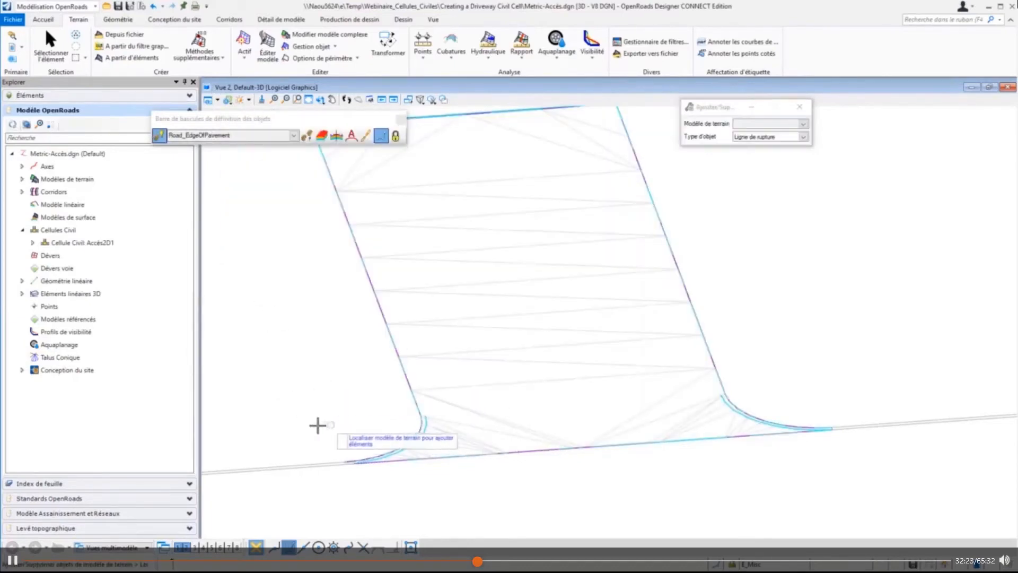
right_click(320, 427)
Step: Add the inner curved return lines on both sides of the driveway entrance to terrain model DT as Ligne de rupture features
scroll(336, 440, "up", 3)
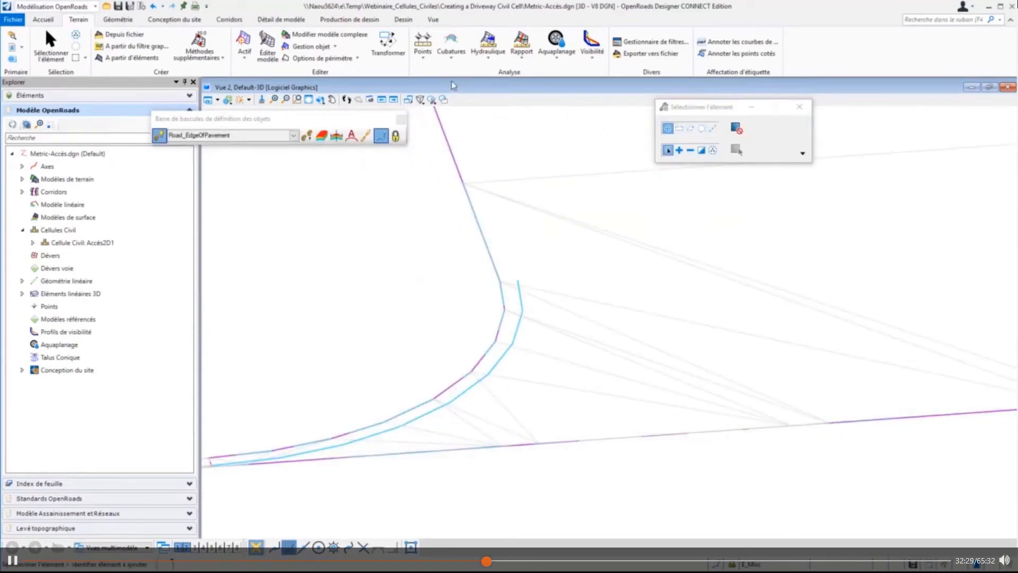
left_click(334, 47)
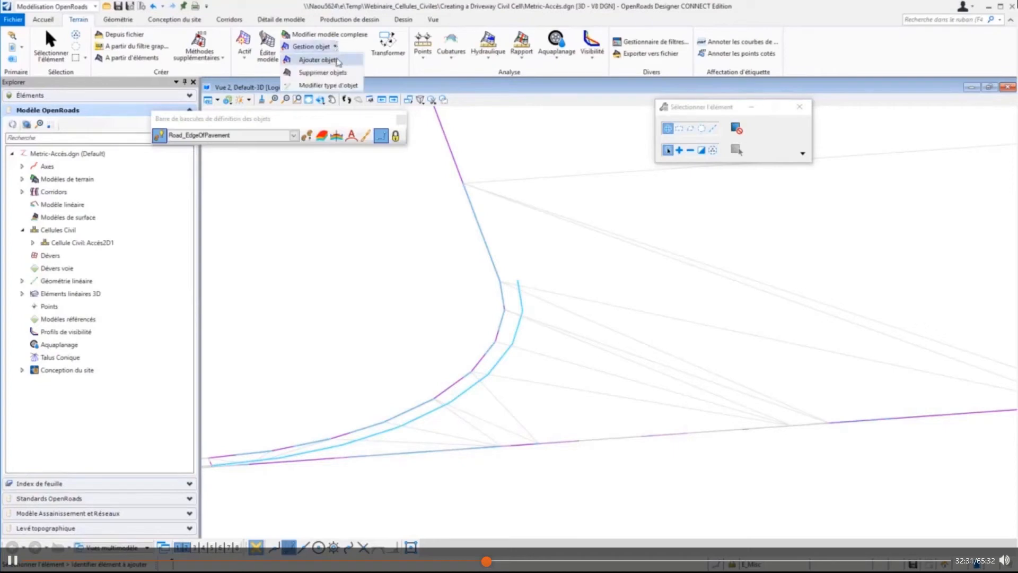
left_click(338, 61)
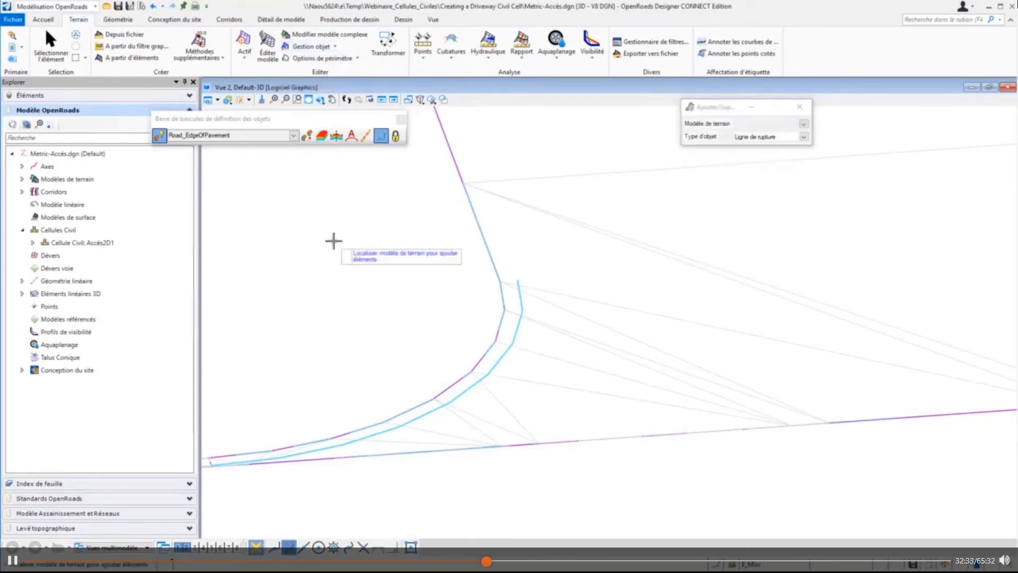
left_click(565, 218)
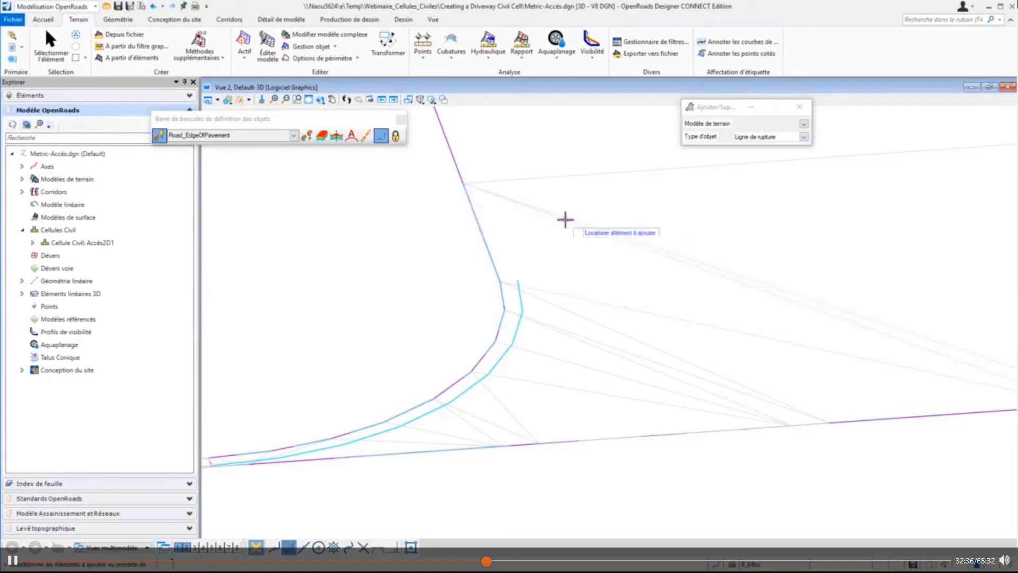
left_click(521, 306)
scroll(283, 302, "down", 5)
middle_click_drag(775, 272, 597, 275)
scroll(610, 277, "up", 4)
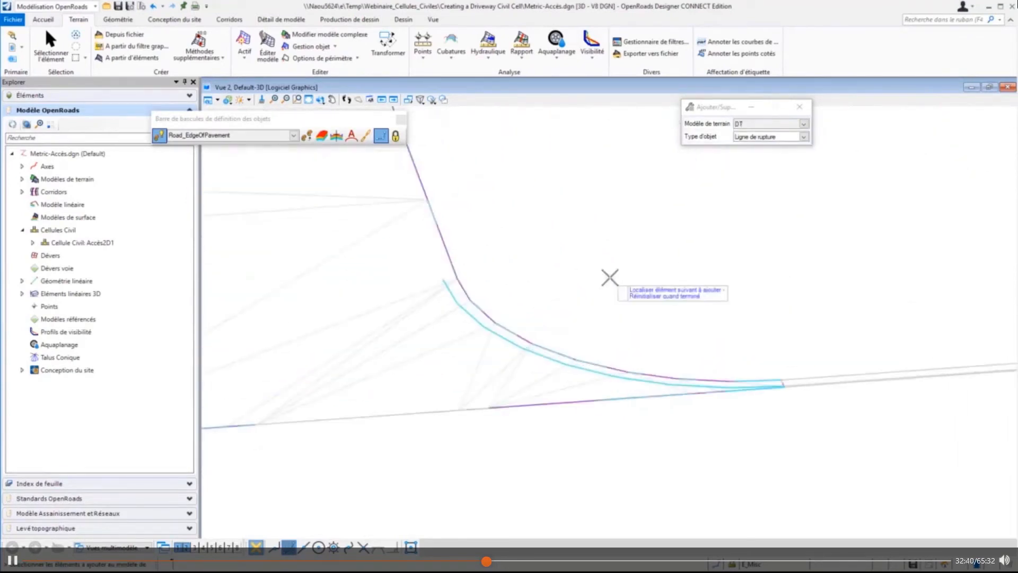
left_click(465, 313)
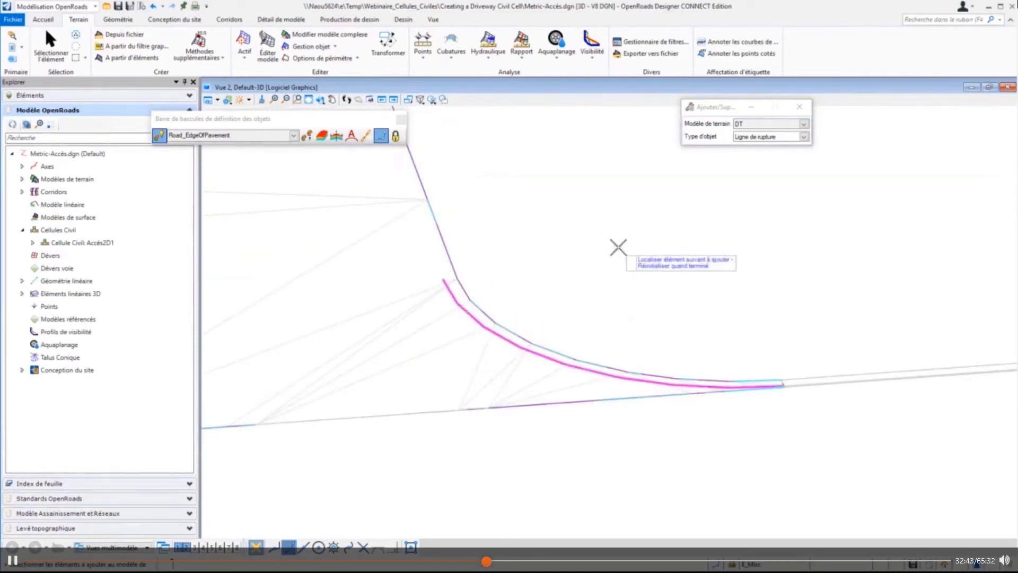
right_click(618, 247)
left_click(618, 247)
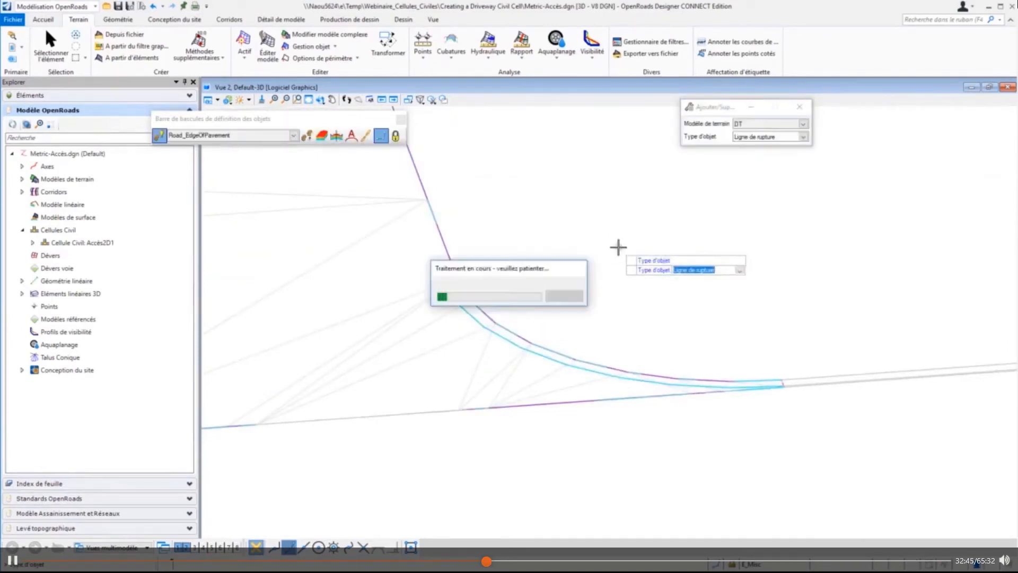
right_click(618, 248)
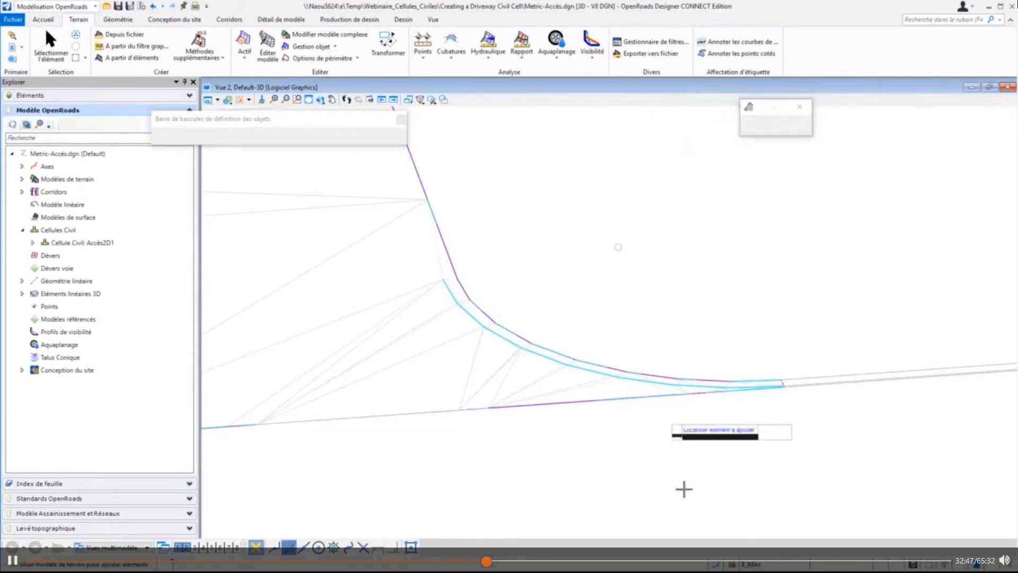
scroll(741, 453, "down", 4)
key("Escape")
Step: Restore the Default-3D view beside the plan view and fit the whole driveway in the Default plan view
scroll(772, 469, "down", 4)
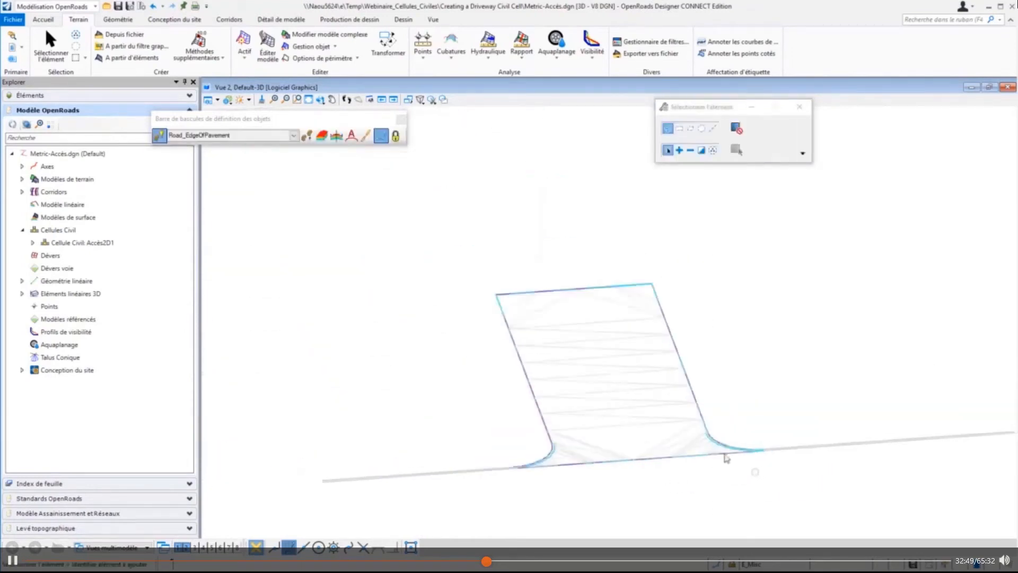
double_click(461, 89)
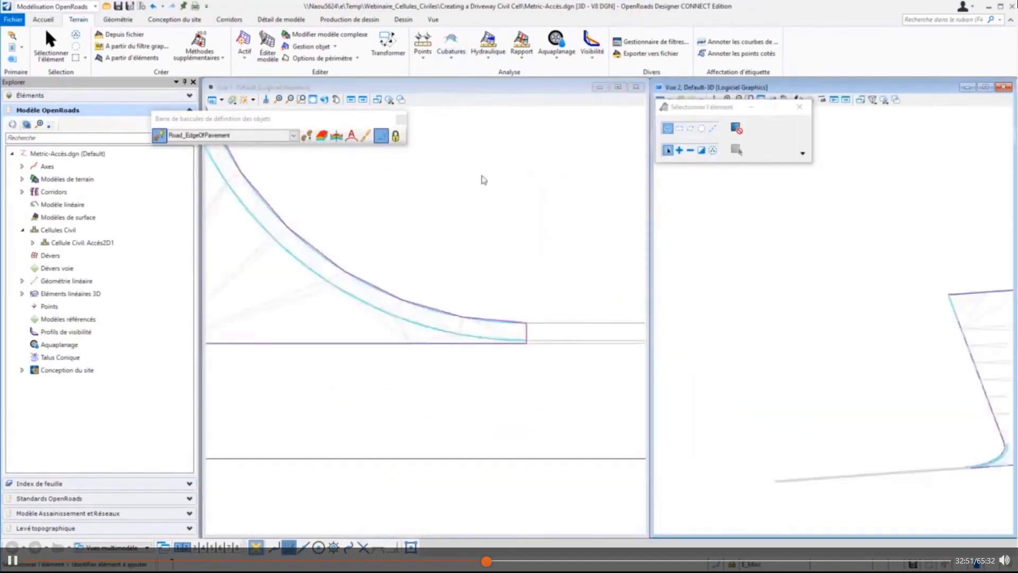
scroll(518, 398, "down", 4)
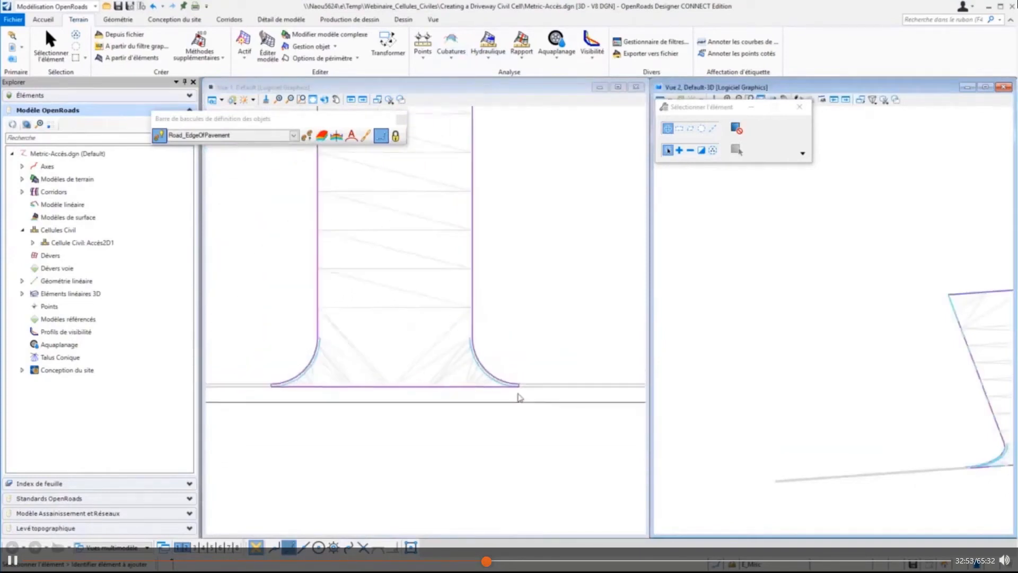
scroll(519, 397, "down", 1)
middle_click_drag(438, 267, 443, 367)
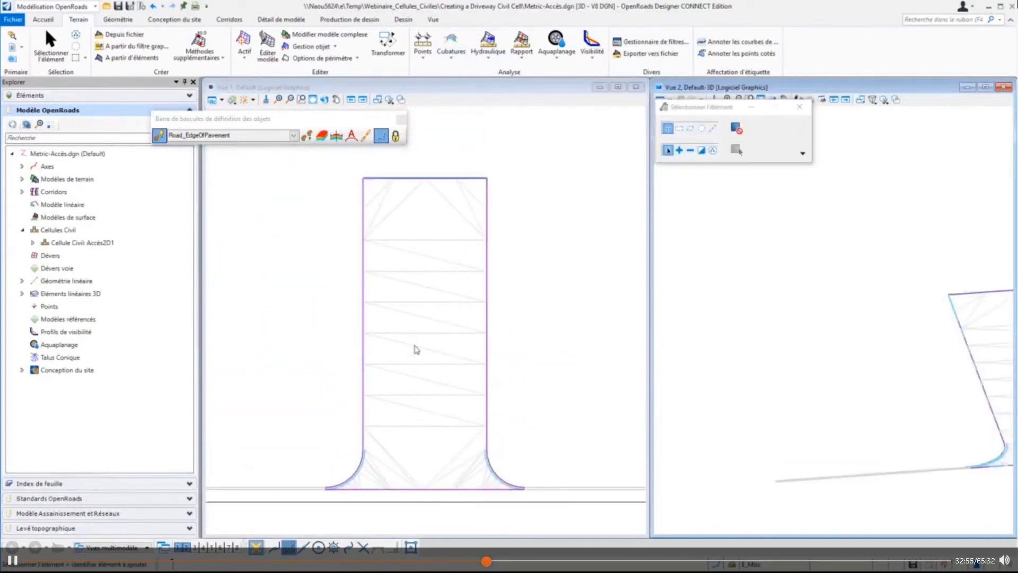
Step: Turn off all levels of the Metric-Accès.dgn, Default-3D reference in the Default plan view (Vue 1)
key("ctrl+e")
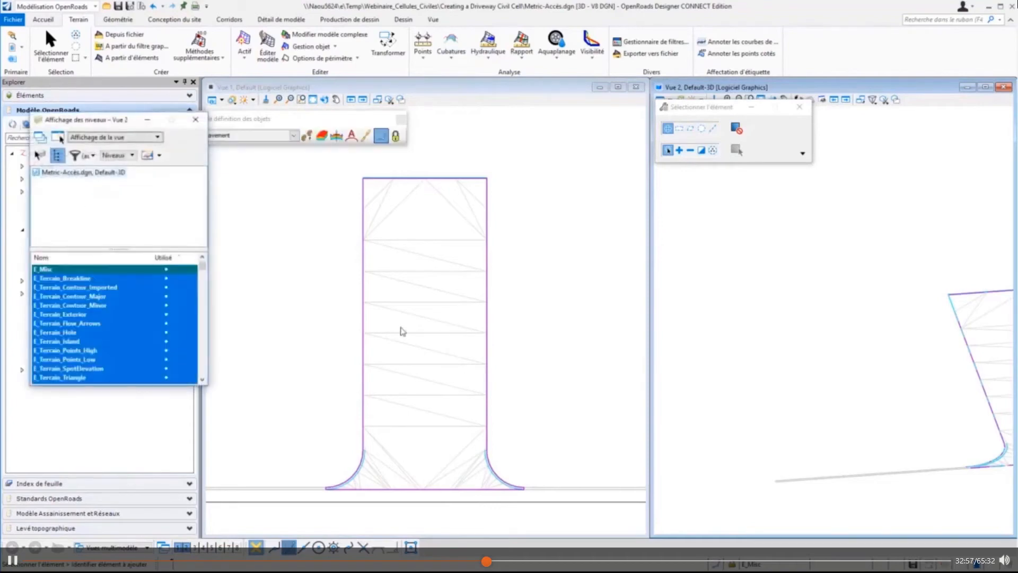
left_click(374, 88)
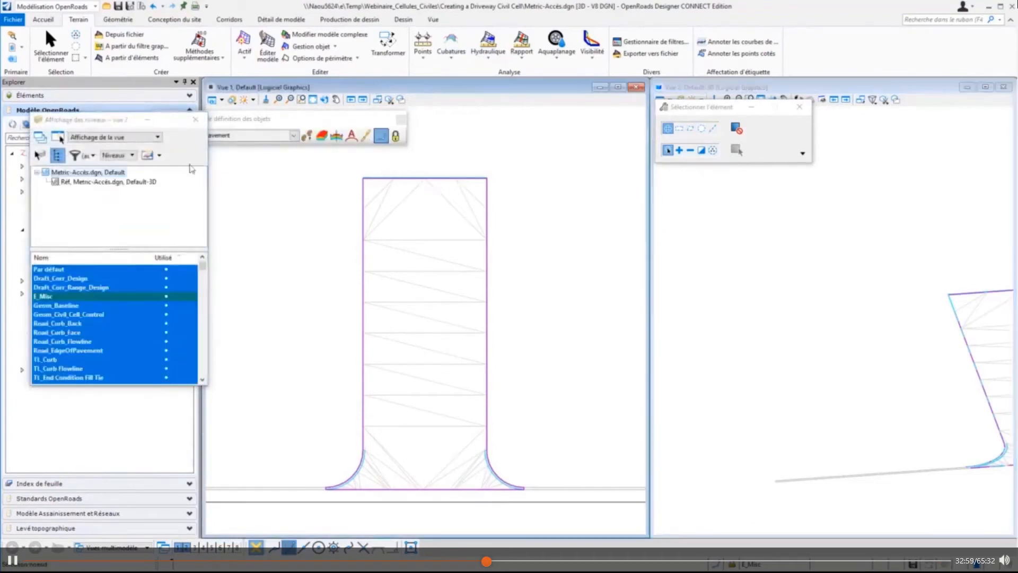
left_click(100, 184)
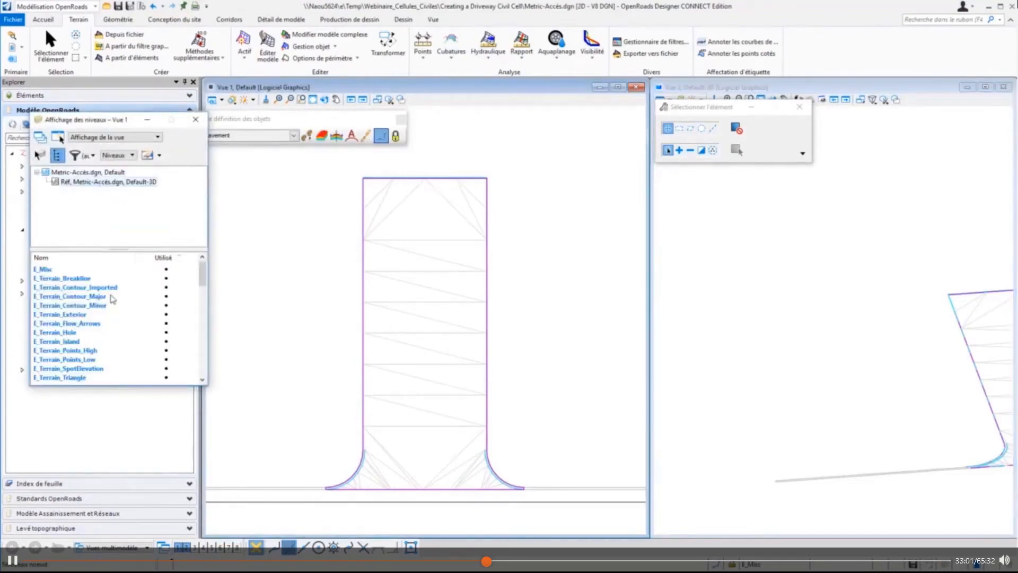
right_click(113, 300)
left_click(131, 355)
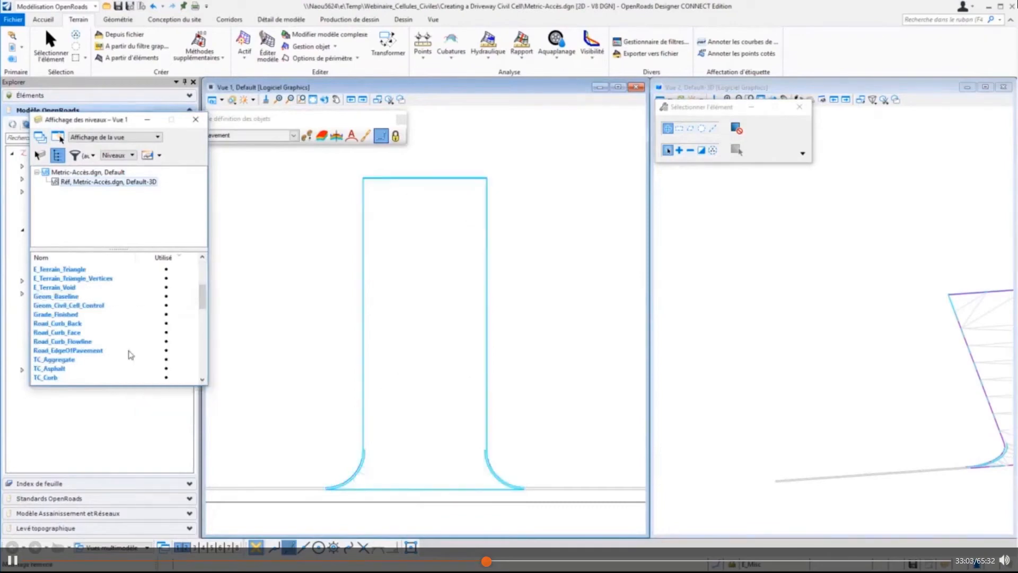
left_click(202, 122)
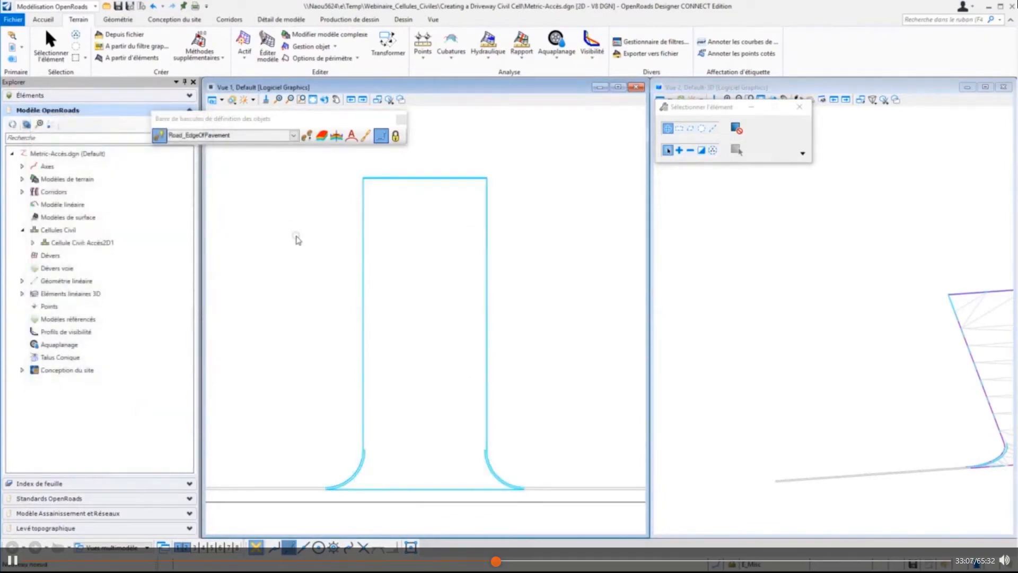
Step: Maximize the Default plan view (Vue 1) on the two parallel lines at the driveway's far end
scroll(396, 174, "up", 4)
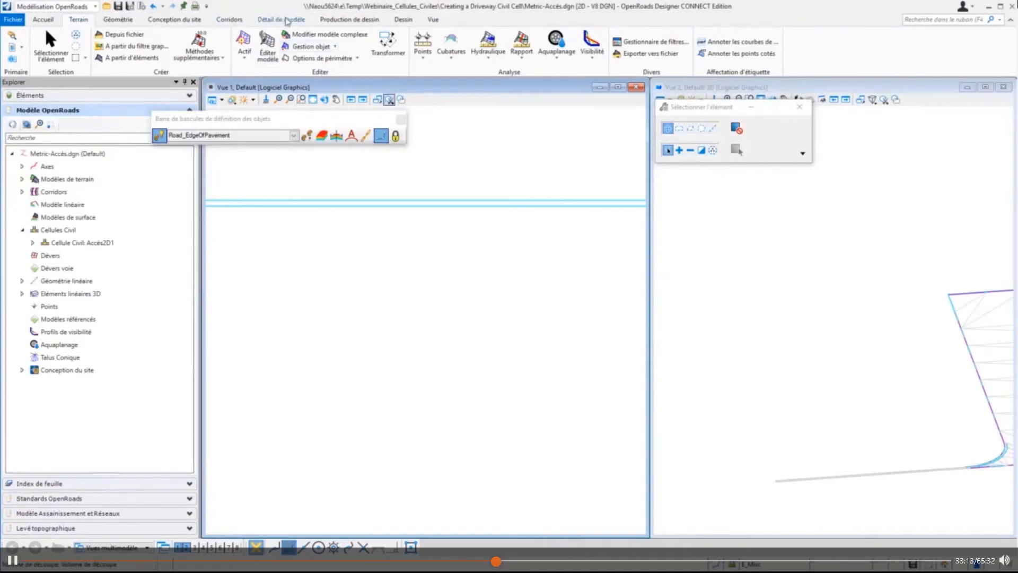
left_click(281, 19)
left_click(619, 87)
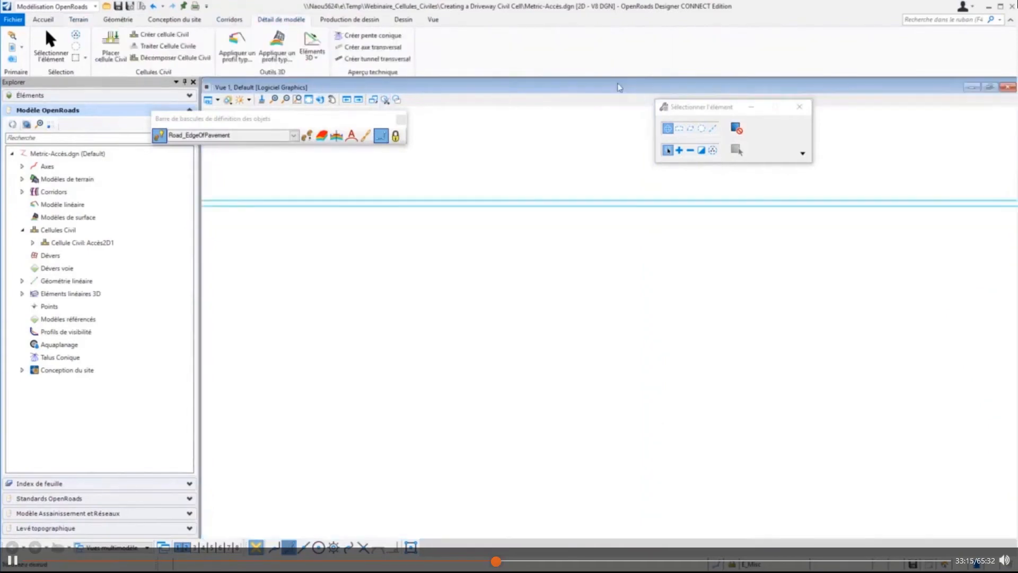
Step: Start civil cell Accès2D and add the outer of the two lines at the driveway's far end as reference BOD
left_click(156, 35)
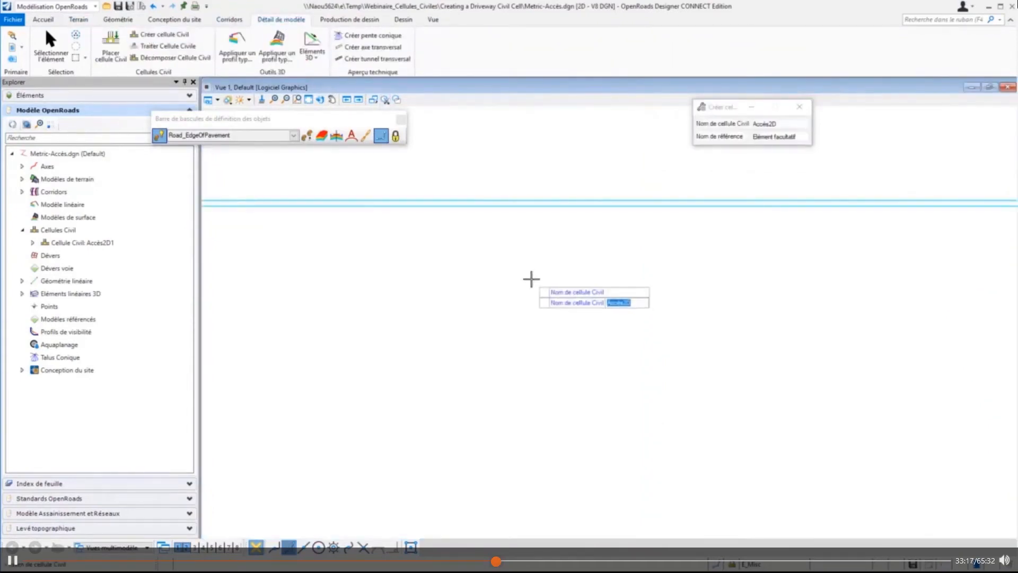
key("Return")
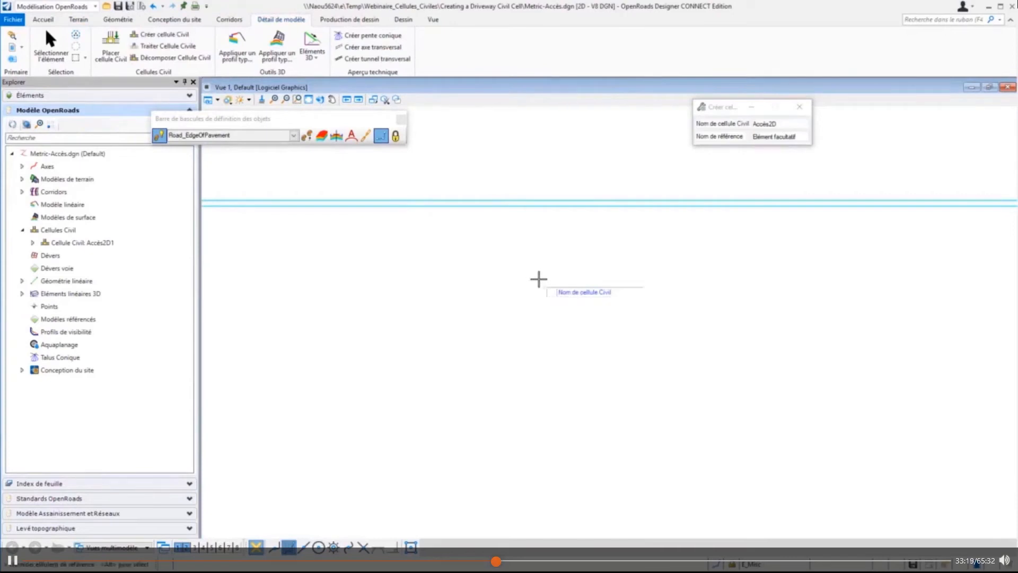
left_click(514, 203)
left_click(752, 137)
double_click(741, 138)
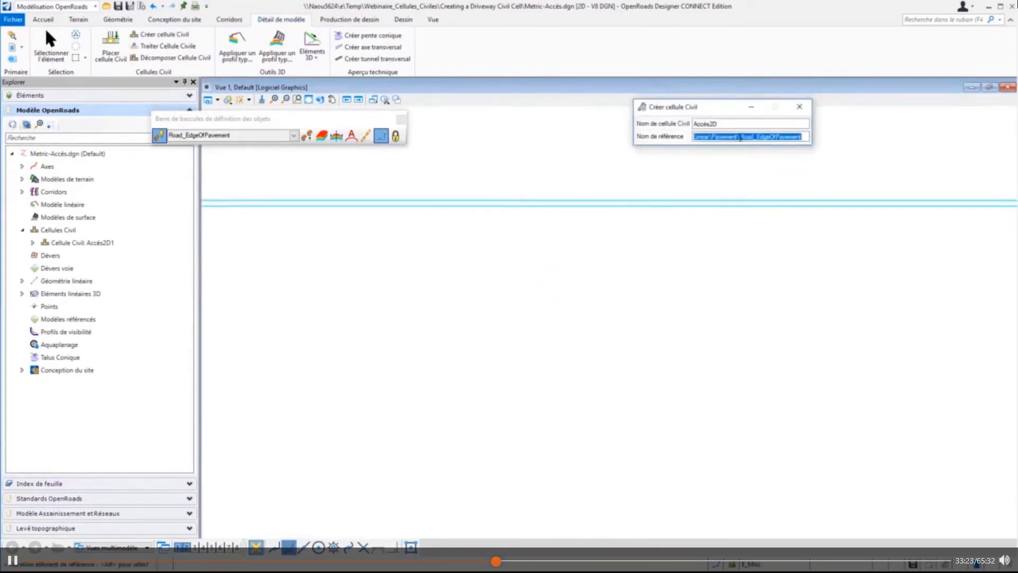
type("BOD")
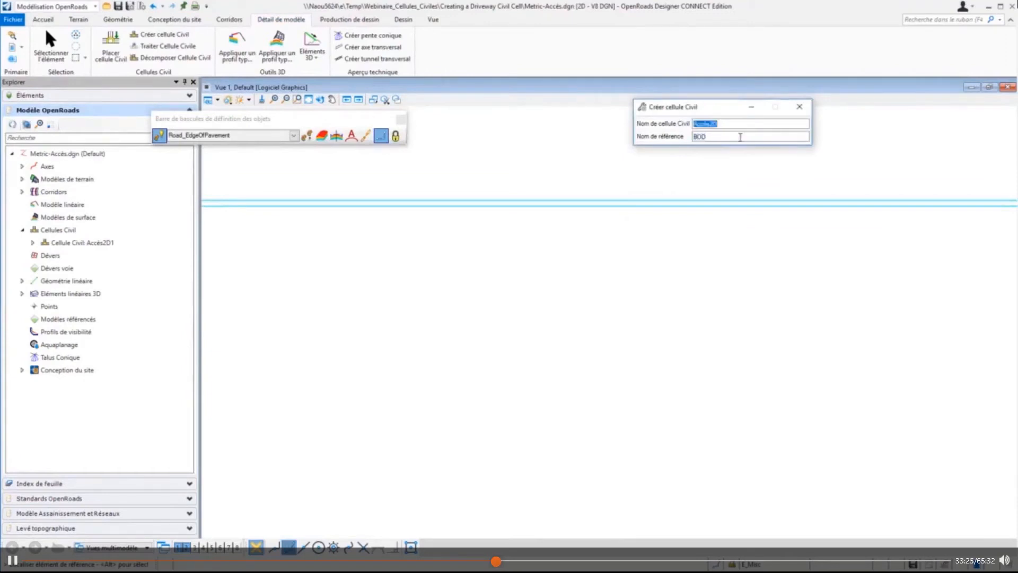
left_click(545, 201)
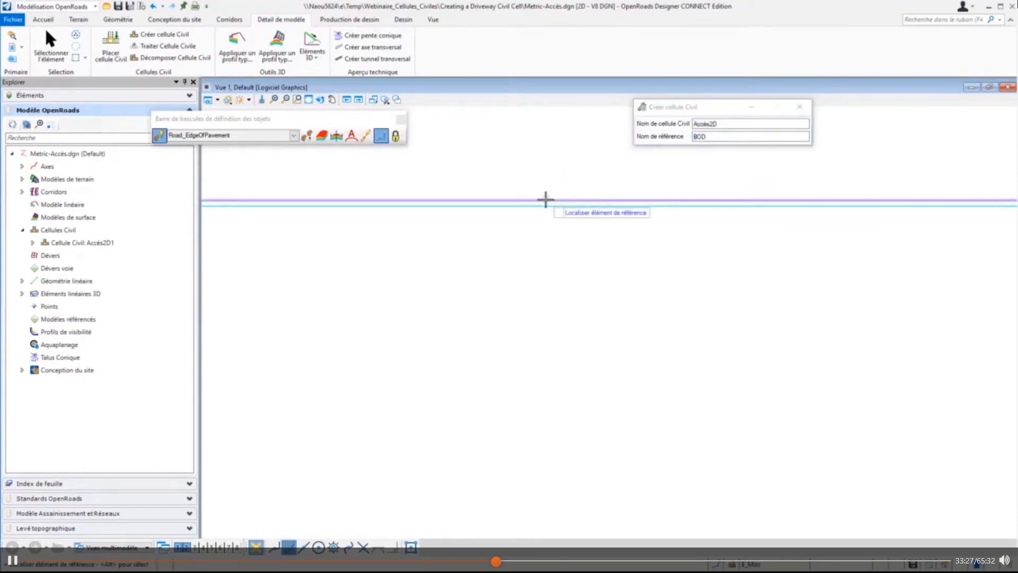
Step: Add the Road_Curb_Back line along the road at the driveway entrance to the civil cell as reference BOC
scroll(506, 143, "down", 6)
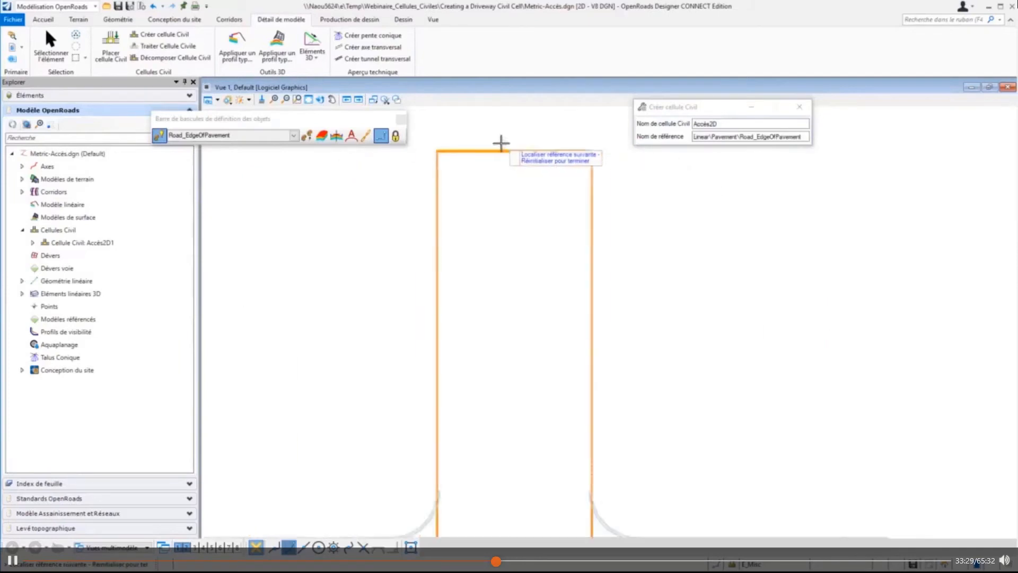
scroll(482, 405, "up", 3)
scroll(255, 387, "up", 5)
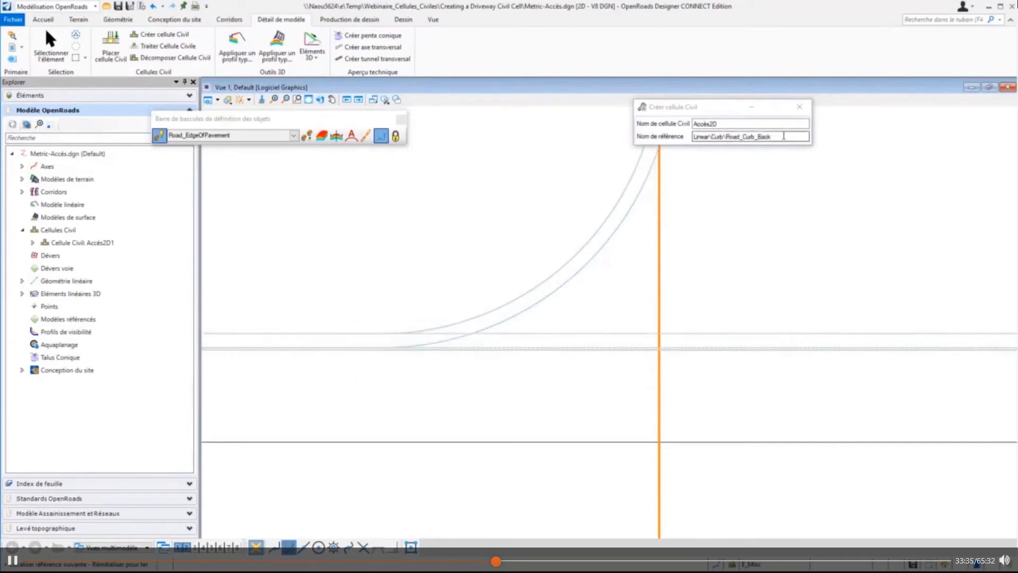
left_click_drag(784, 136, 682, 136)
type("BOC")
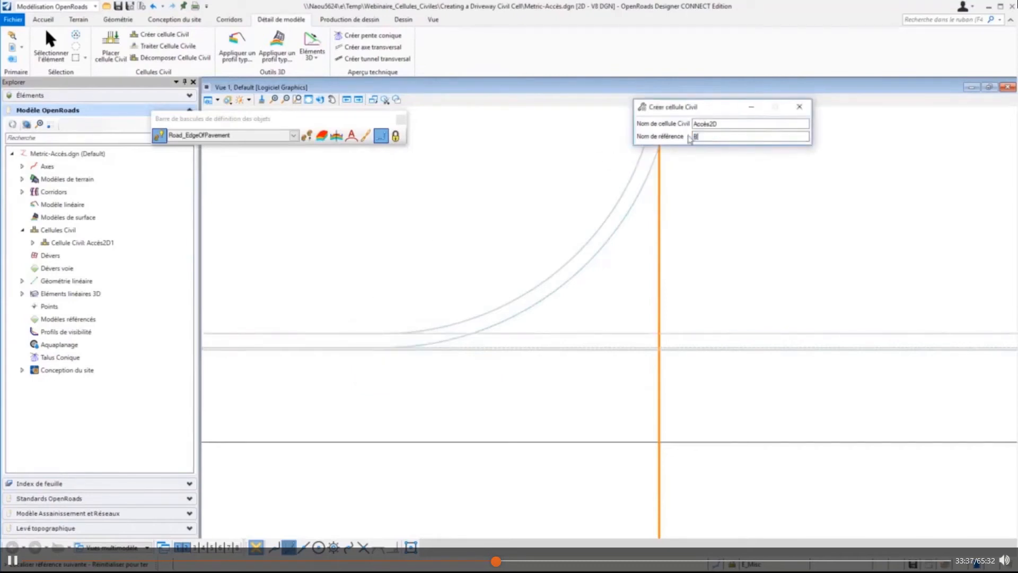
left_click(291, 333)
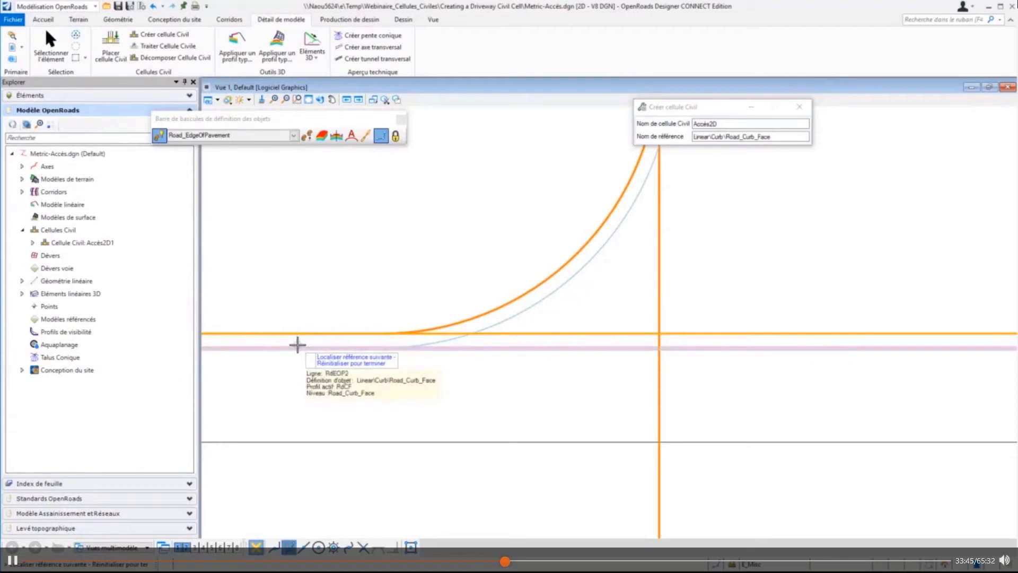
Step: Add the Road_Curb_Face line as reference FOC and the adjacent curb flowline as reference Gutter to the civil cell
left_click_drag(788, 137, 674, 132)
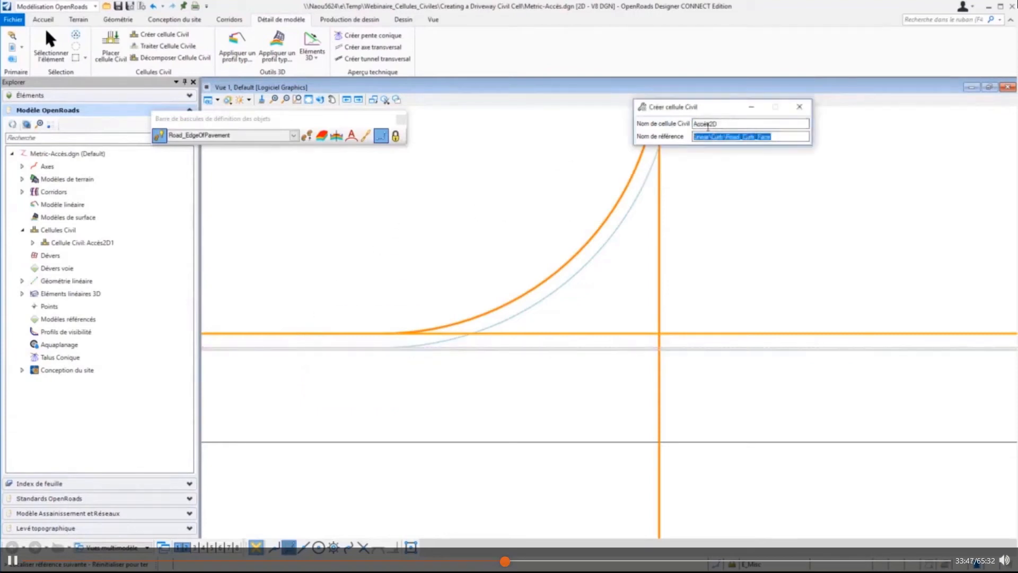
type("FOC")
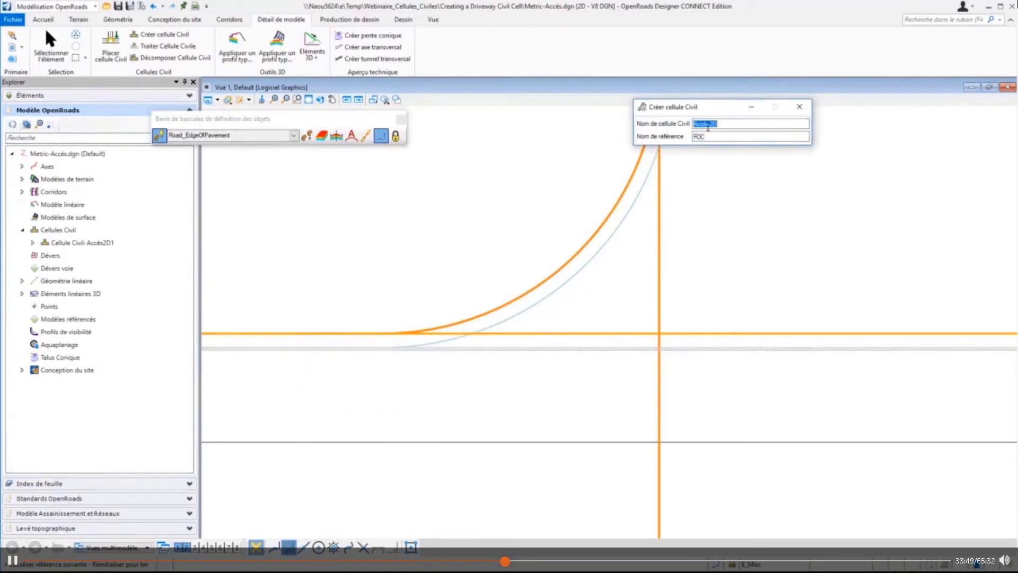
left_click(306, 346)
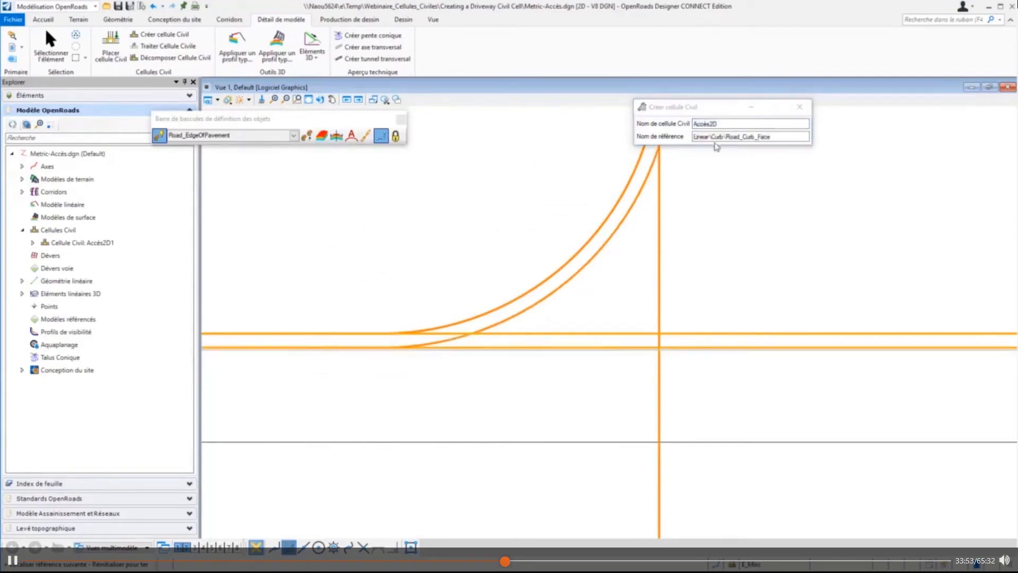
left_click(302, 350)
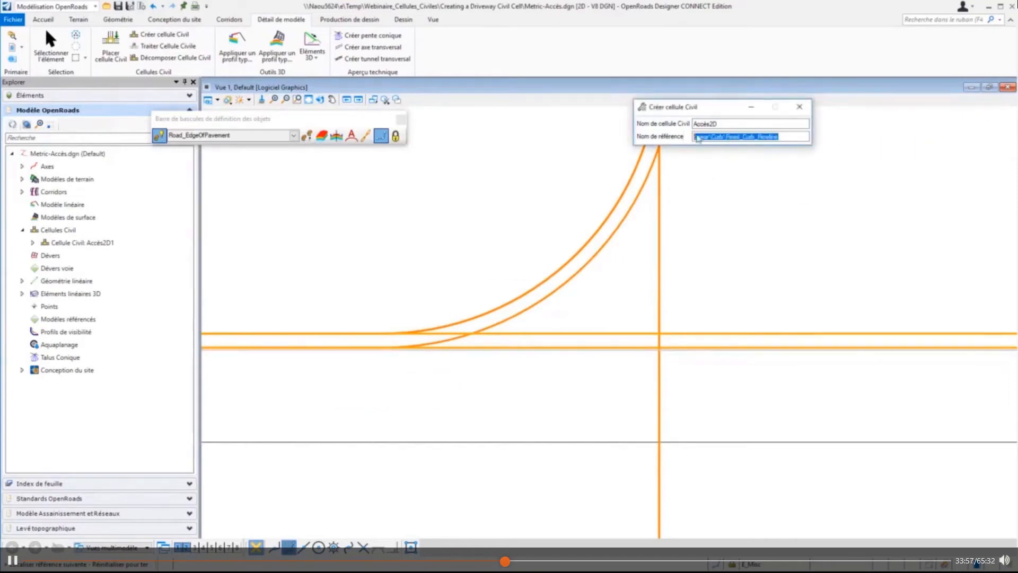
key("BackSpace")
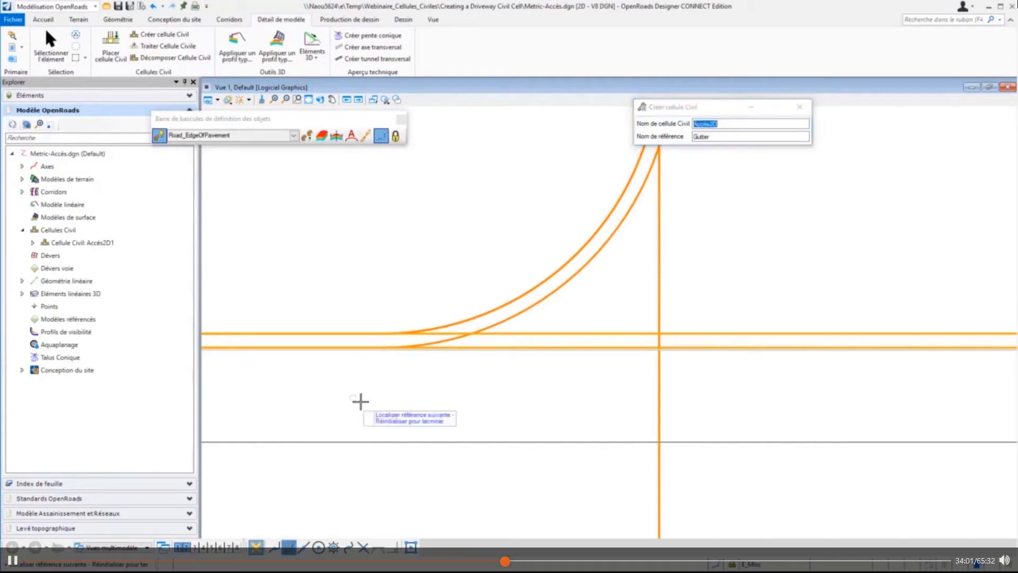
left_click(354, 378)
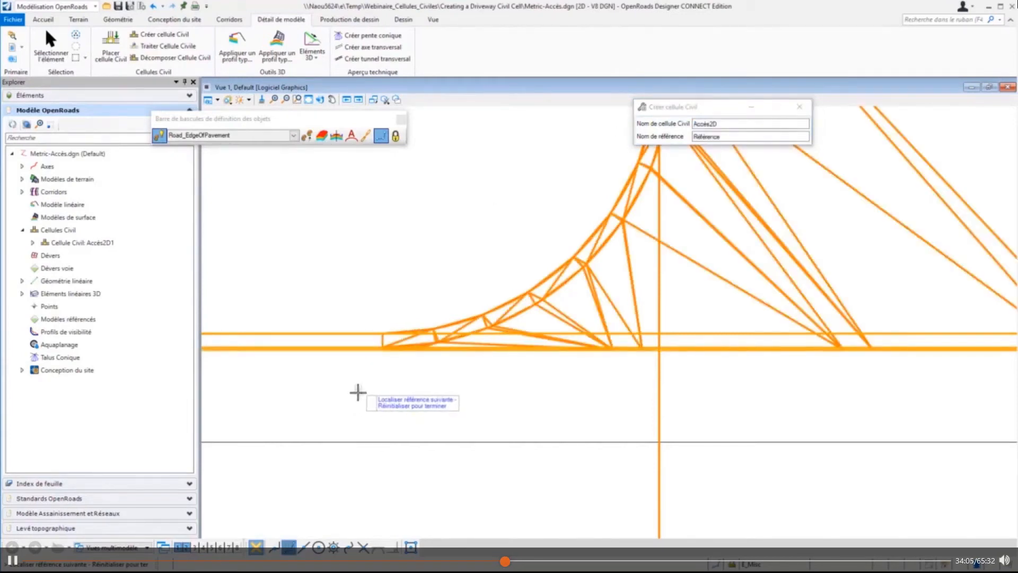
Step: Try to pick the black road line below the gutter as a further reference and end the civil cell's reference selection
left_click(364, 418)
scroll(368, 422, "down", 4)
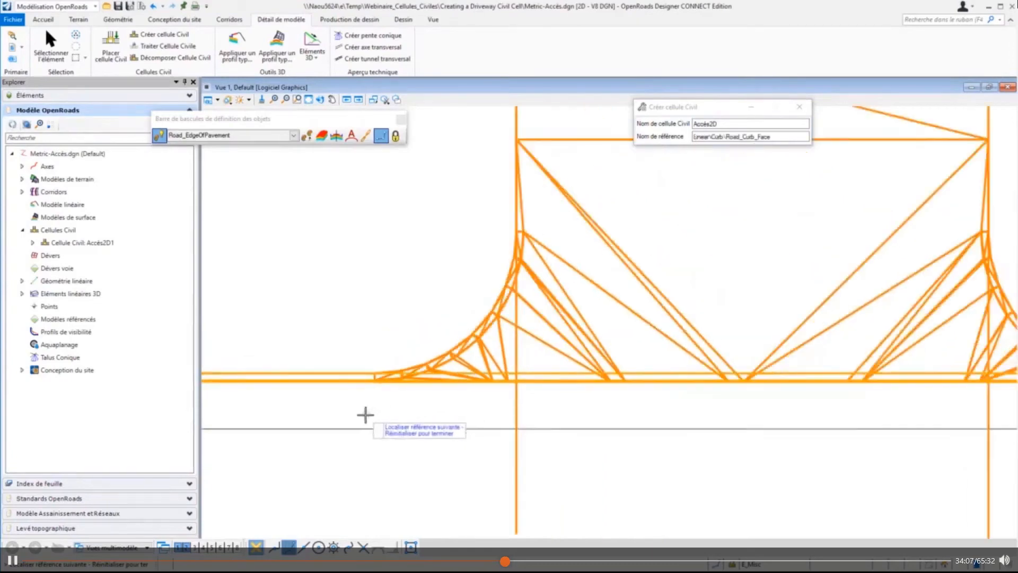
left_click(372, 425)
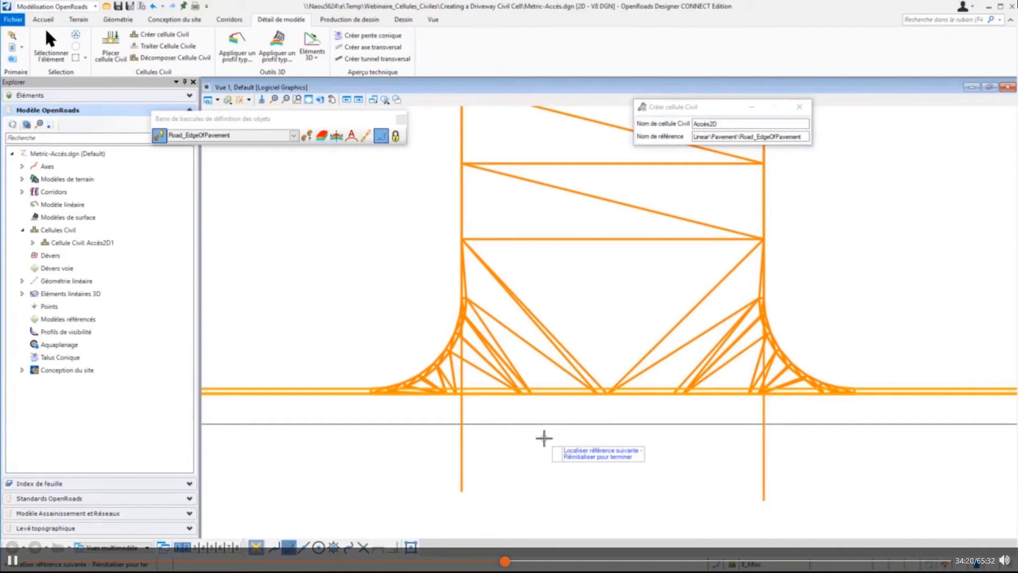
right_click(520, 440)
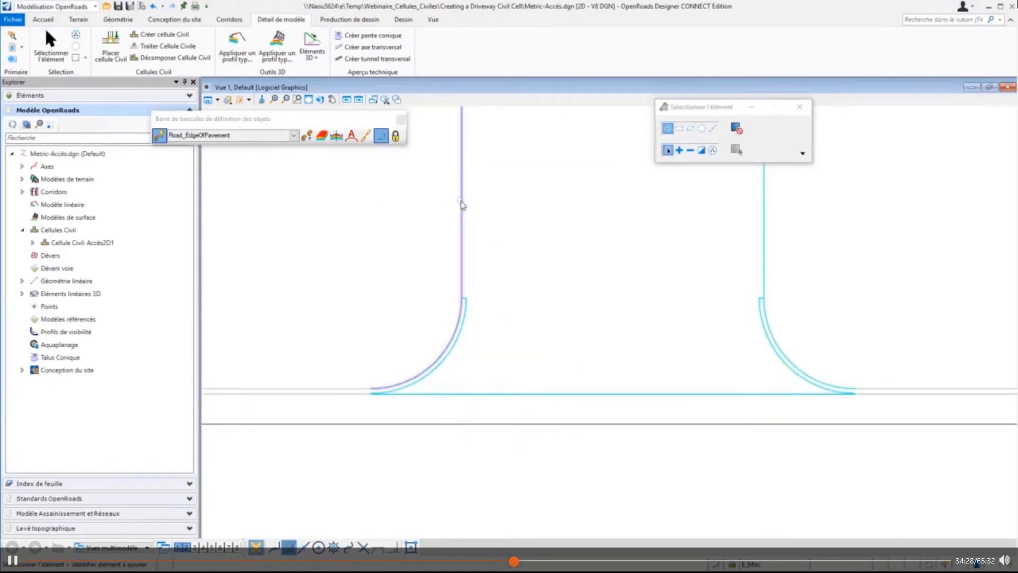
Step: Start applying a linear template and choose End Conditions\Combined\Cut and Fill Slope Table 1 as its template
scroll(511, 459, "down", 3)
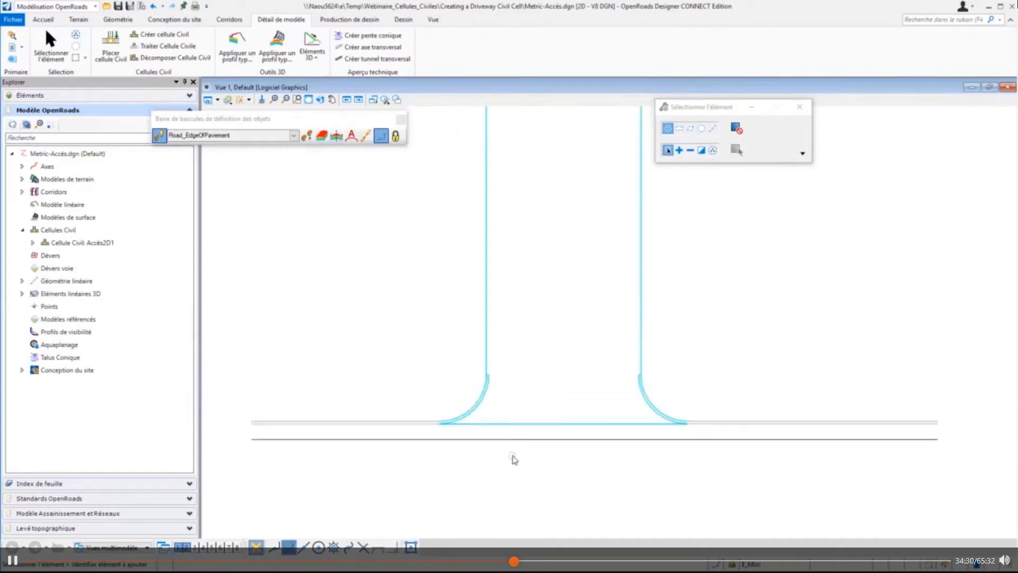
middle_click_drag(566, 253, 566, 271)
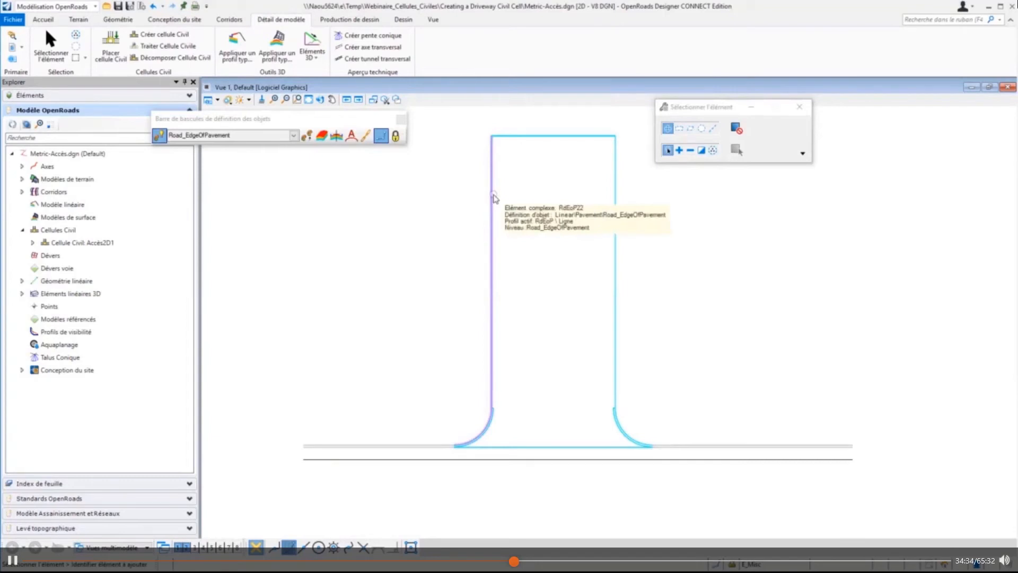
left_click(239, 45)
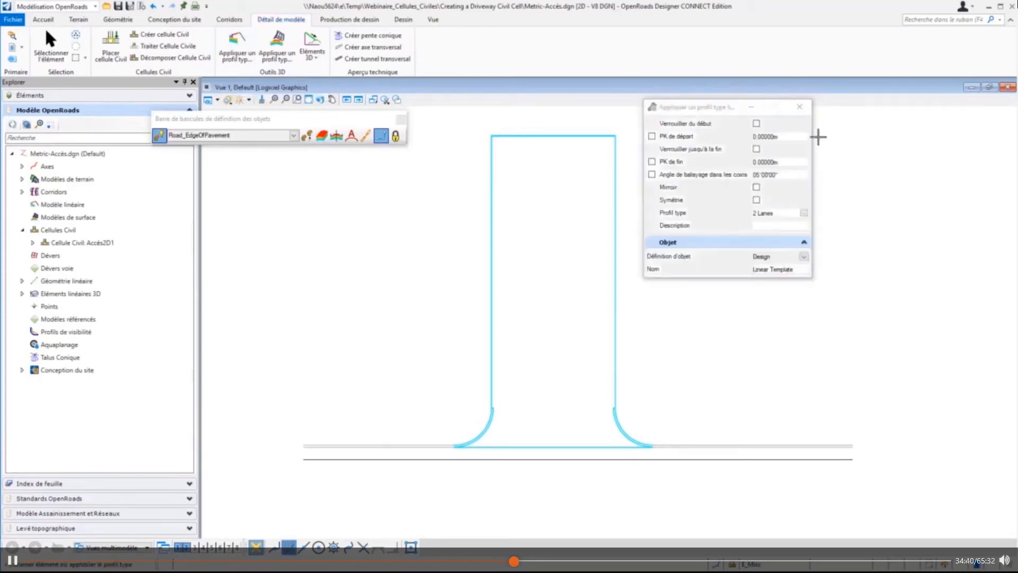
left_click(767, 136)
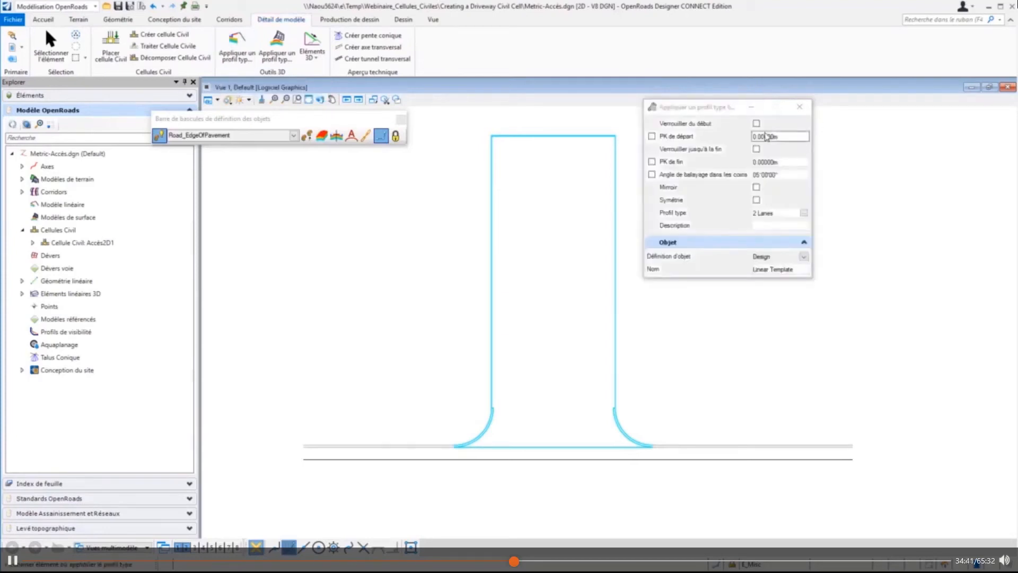
left_click(804, 213)
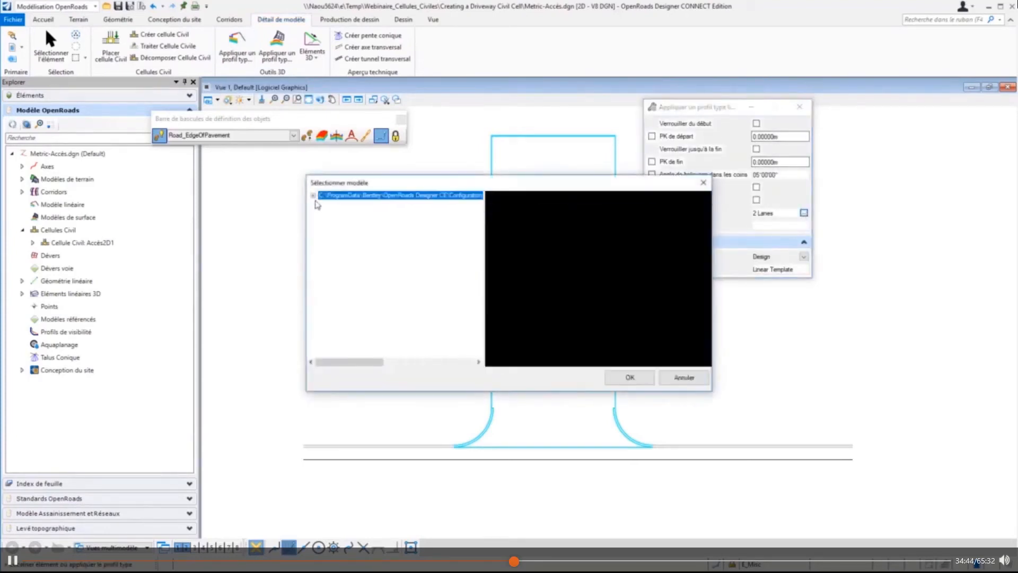
left_click(313, 195)
left_click(323, 212)
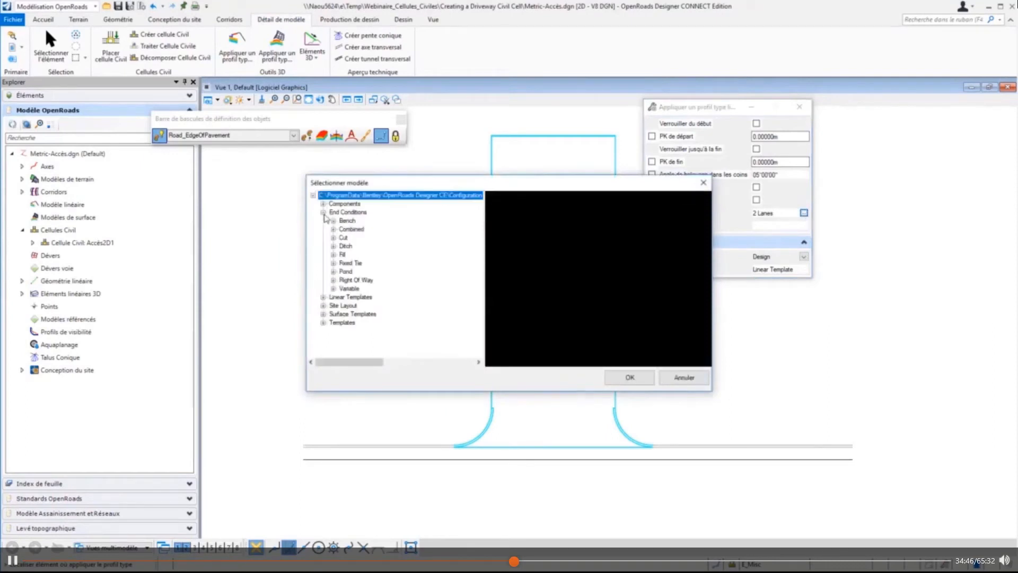
left_click(334, 229)
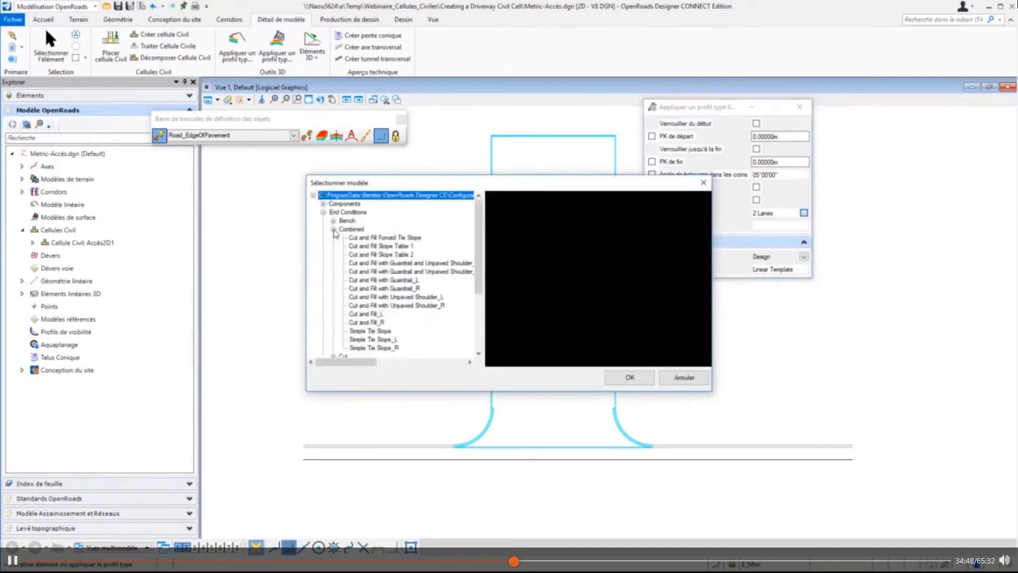
left_click(364, 246)
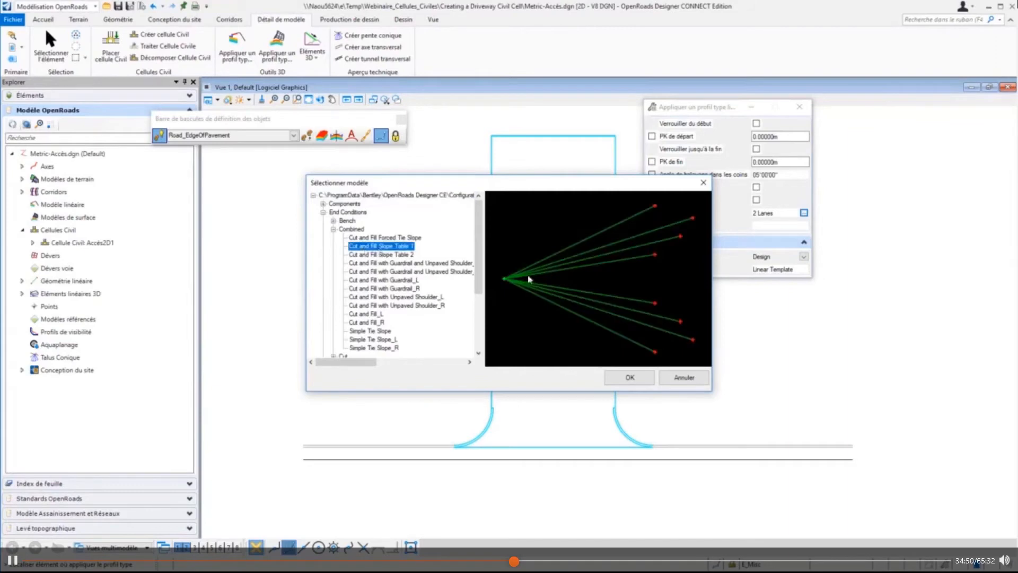
left_click(620, 378)
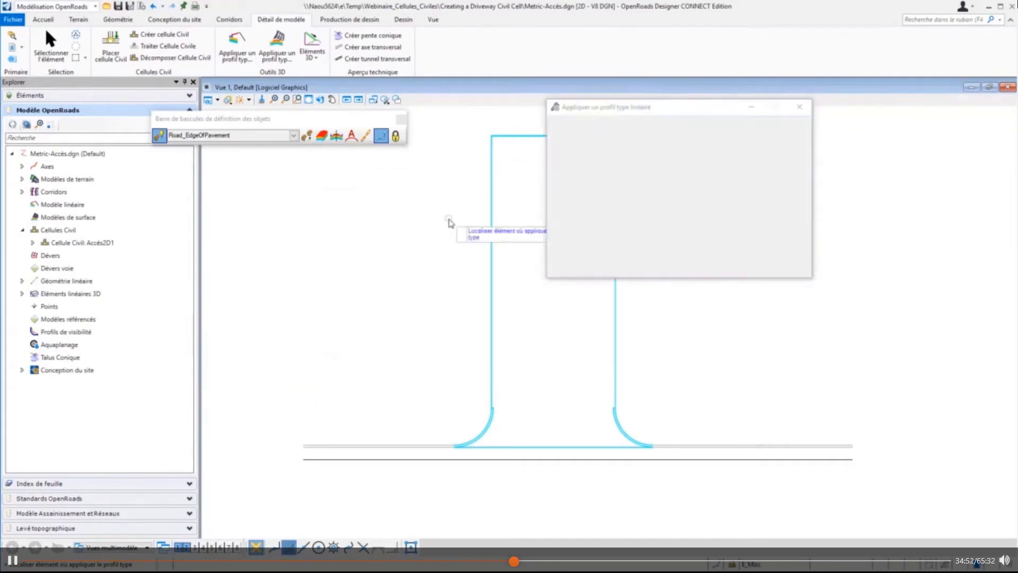
Step: Apply the linear template to the driveway's left edge of pavement on its outer side, locked to start and end, with a 05°00'00" sweep angle
left_click(489, 227)
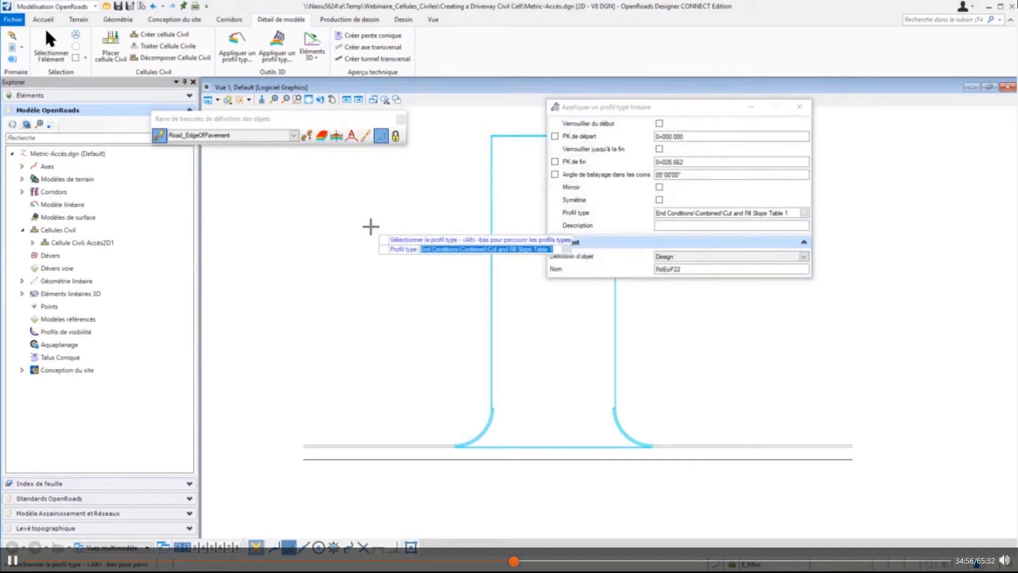
left_click(370, 227)
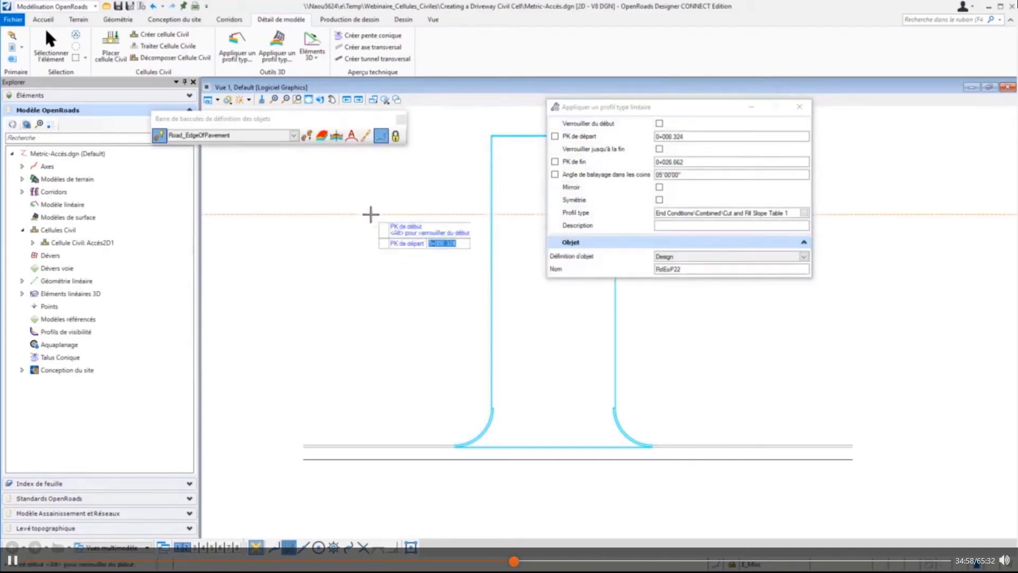
key("alt")
left_click(371, 214)
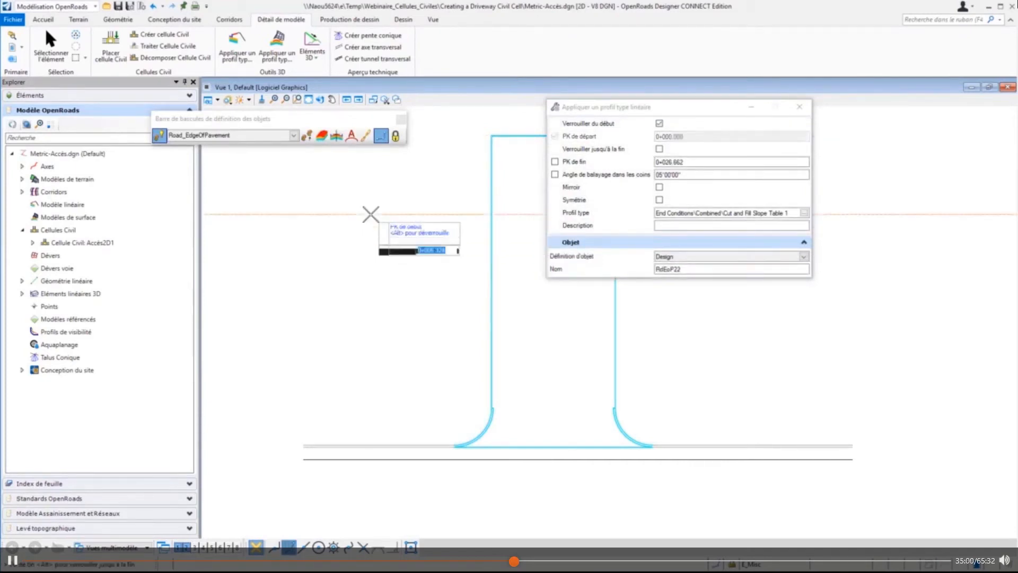
key("alt")
left_click(371, 214)
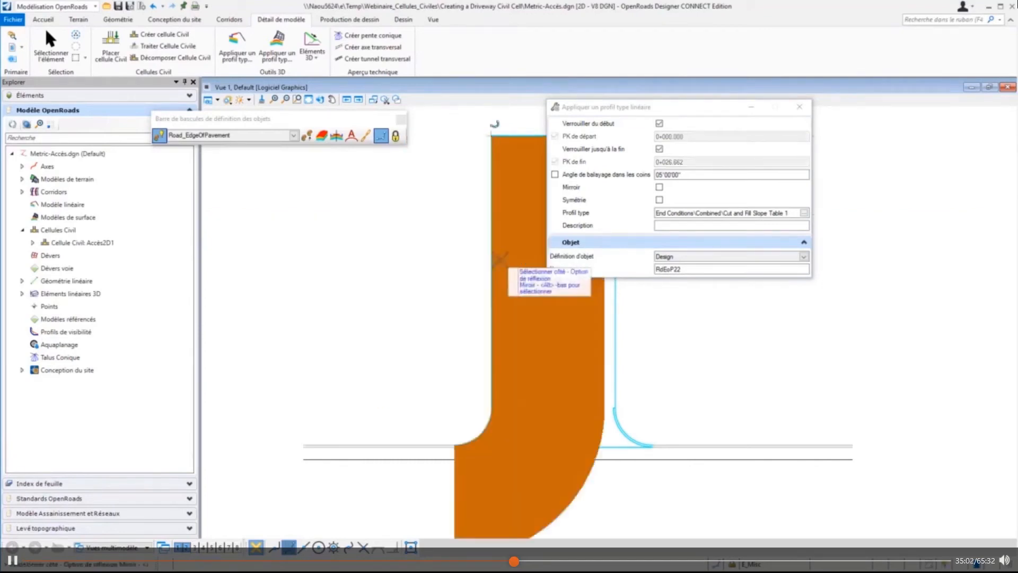
left_click(348, 236)
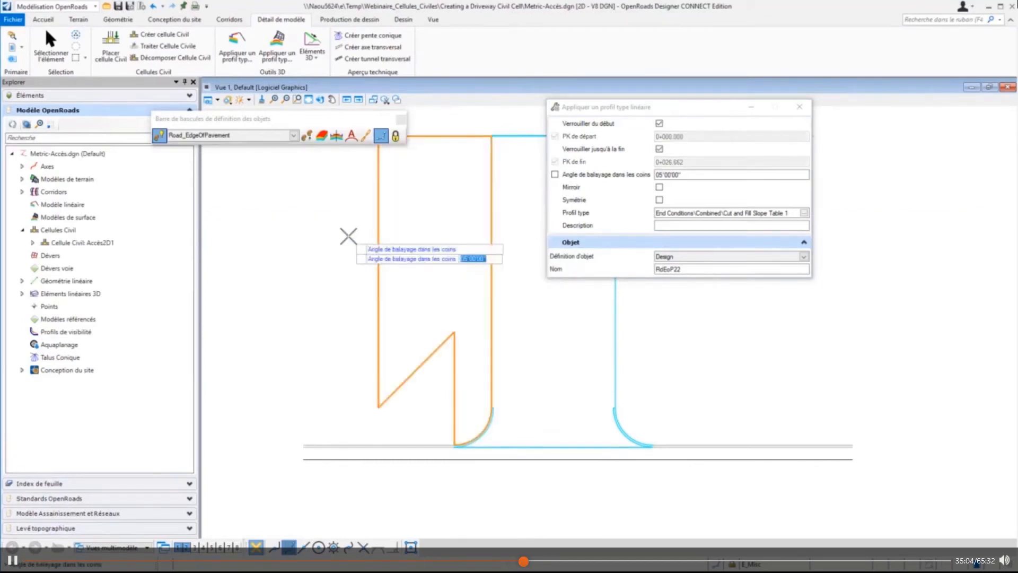
left_click(344, 232)
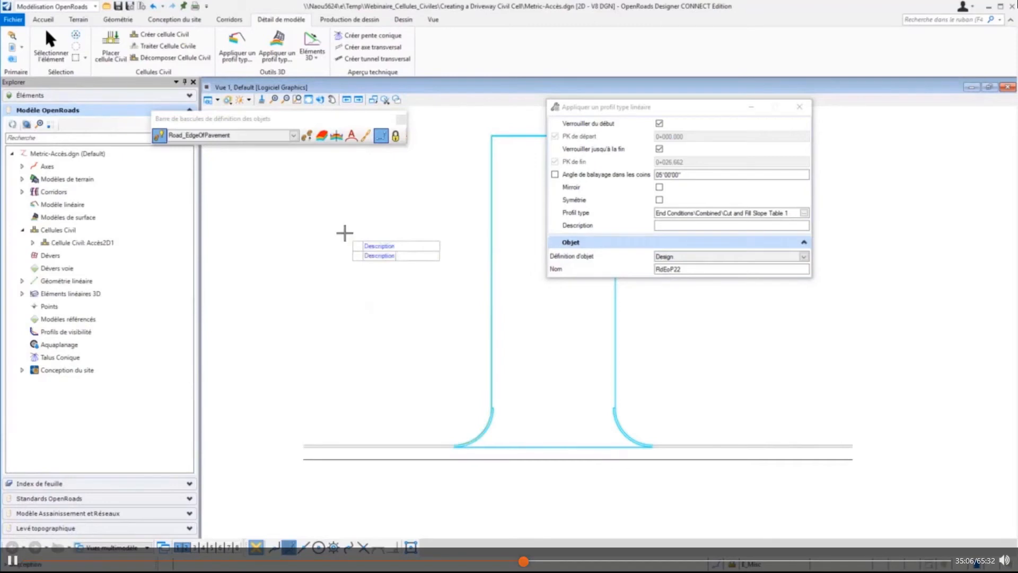
left_click(347, 231)
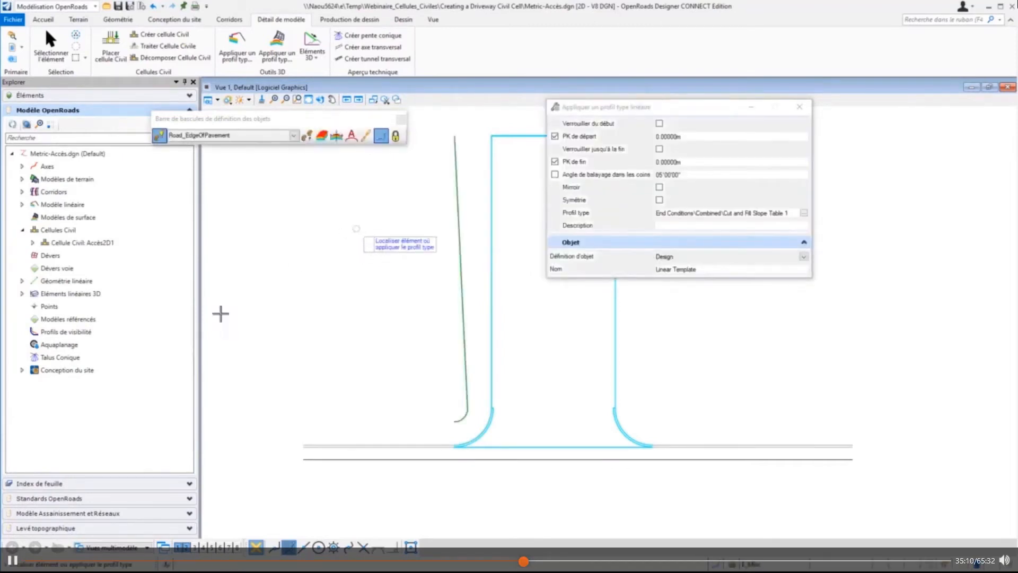
scroll(314, 351, "down", 2)
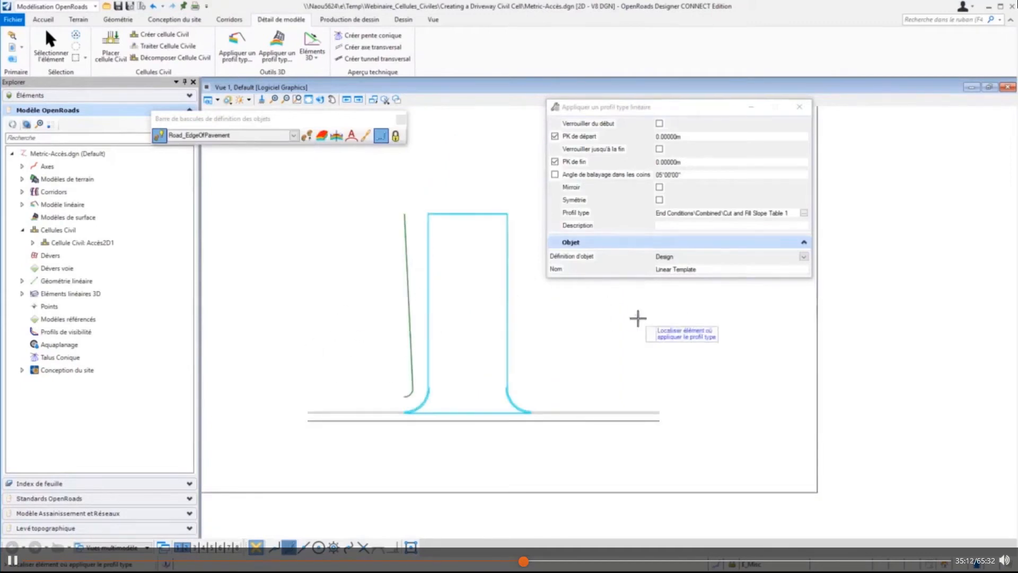
Step: Apply the Cut and Fill Slope Table 1 linear template to the driveway's right edge, outer side, from 0+000.000 to 0+026.662 with reflection on
left_click(507, 311)
left_click(542, 310)
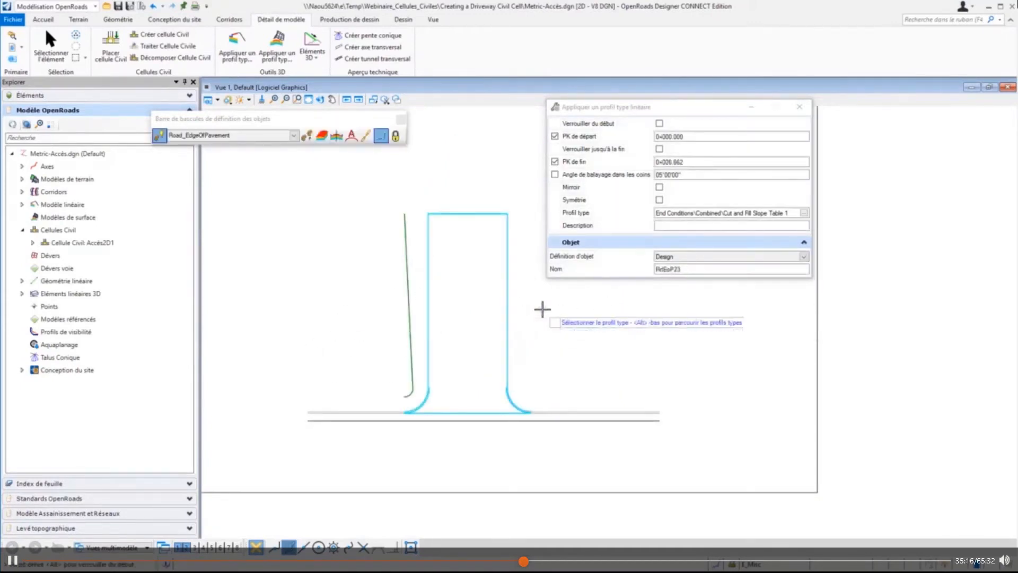
left_click(542, 309)
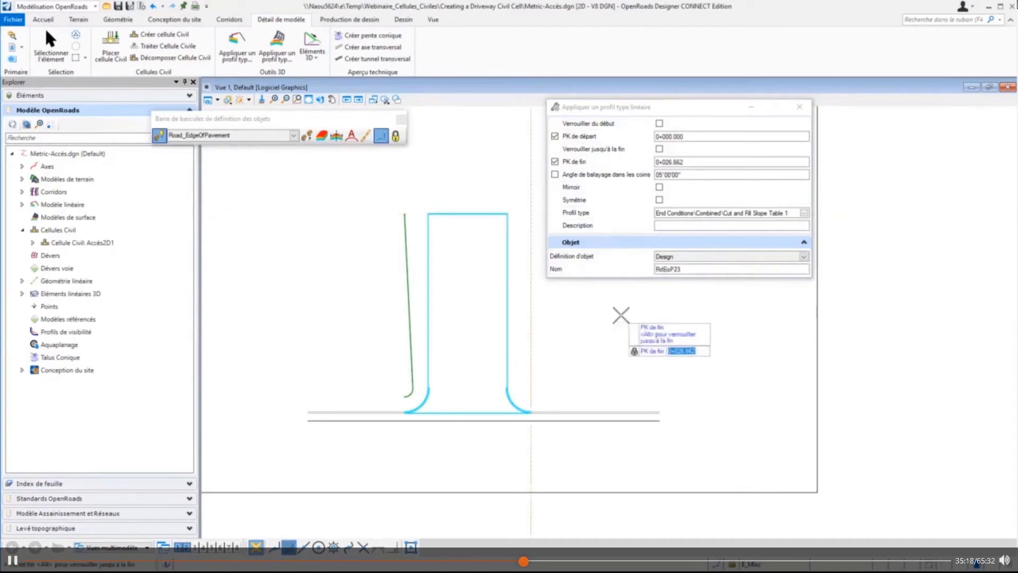
left_click(621, 315)
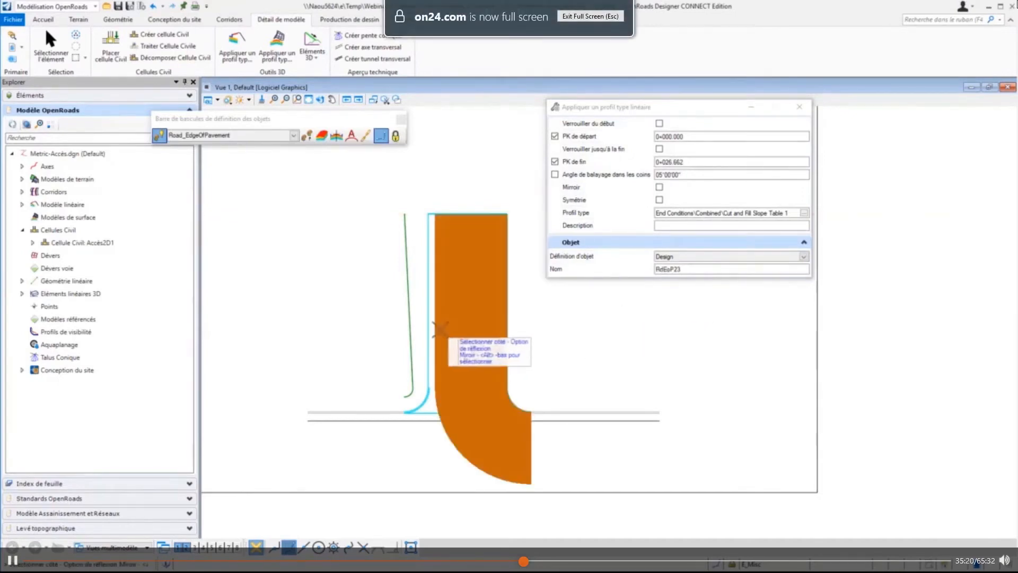
left_click(641, 321)
left_click(641, 321)
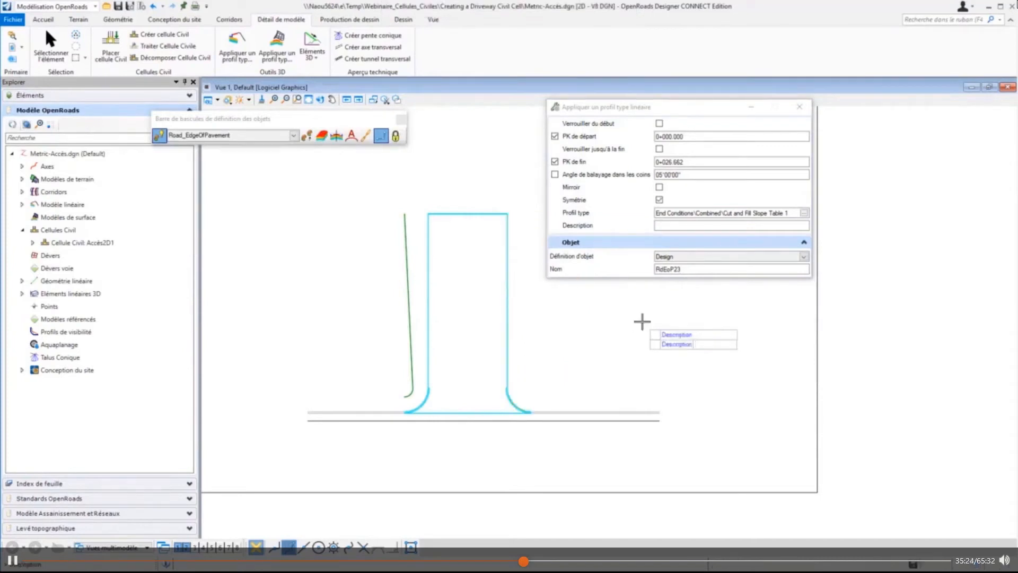
left_click(642, 321)
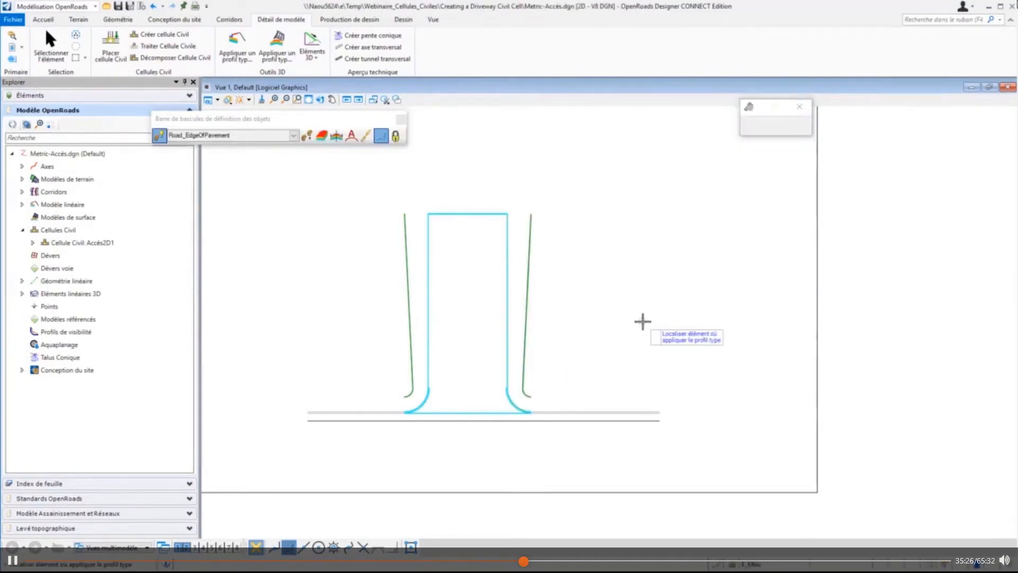
Step: Display the construction lines of both side slopes in the plan view and end the linear template command
left_click(218, 100)
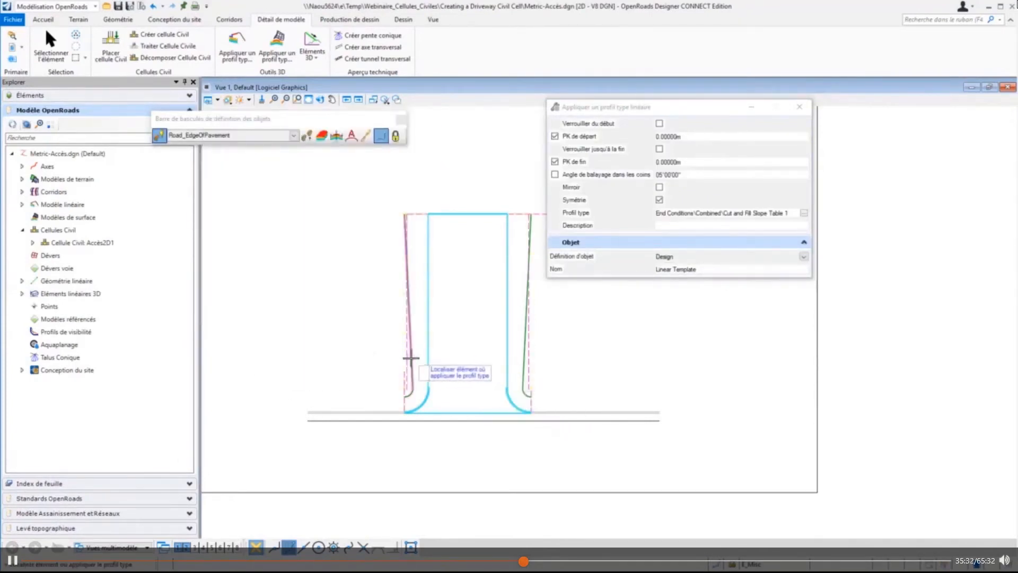
scroll(411, 358, "up", 5)
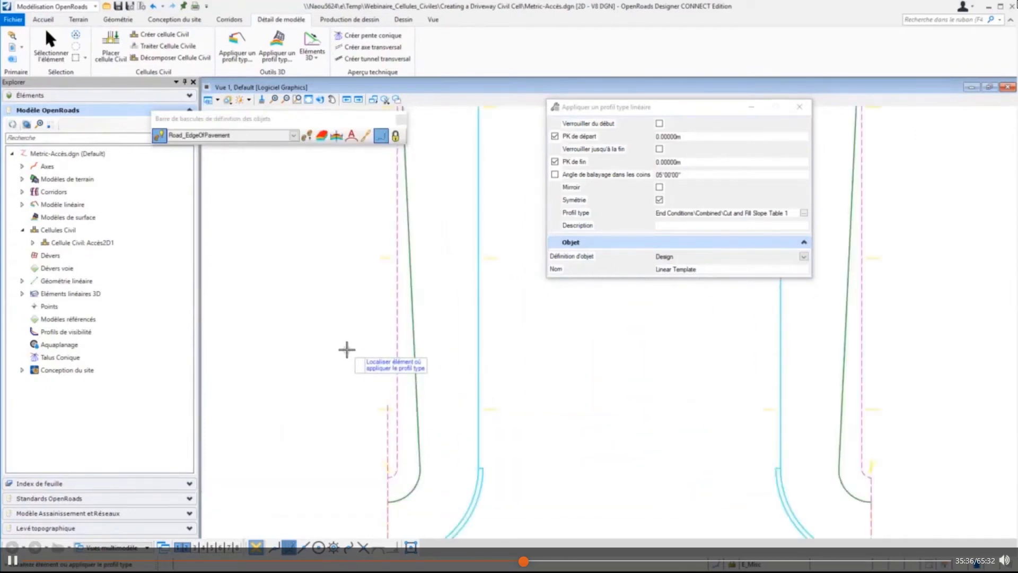
scroll(346, 349, "down", 3)
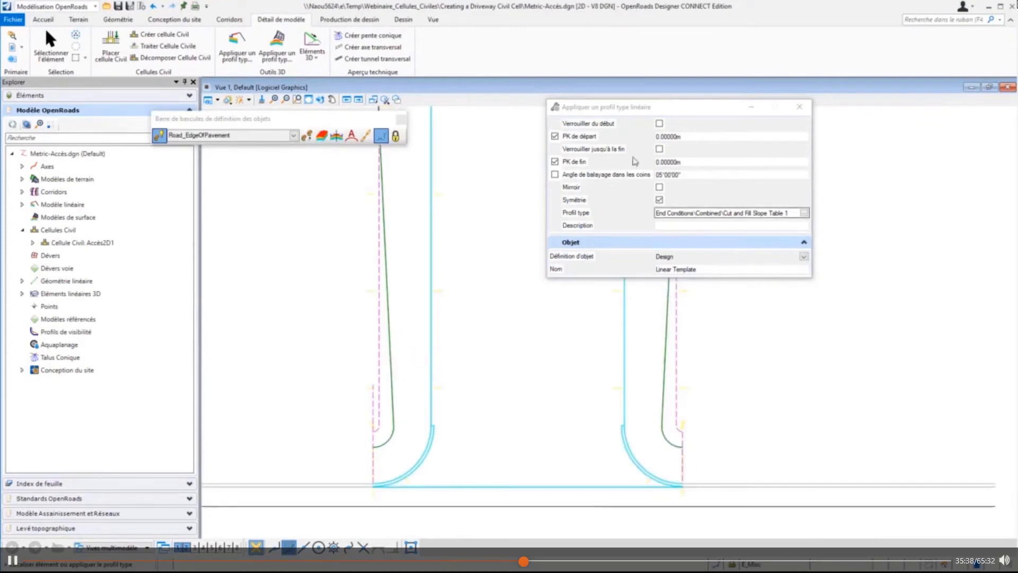
left_click(600, 107)
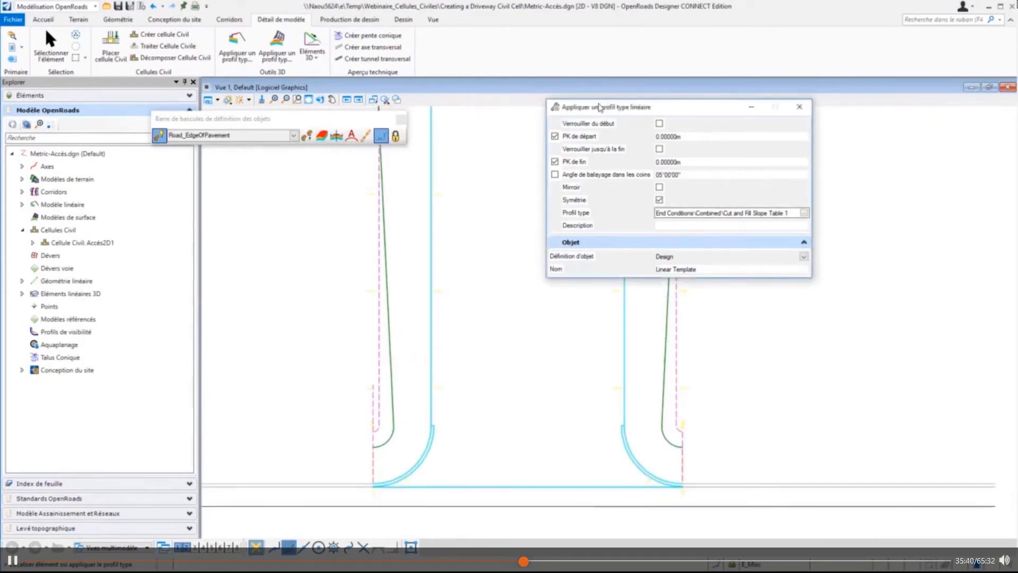
left_click_drag(600, 107, 736, 85)
key("Escape")
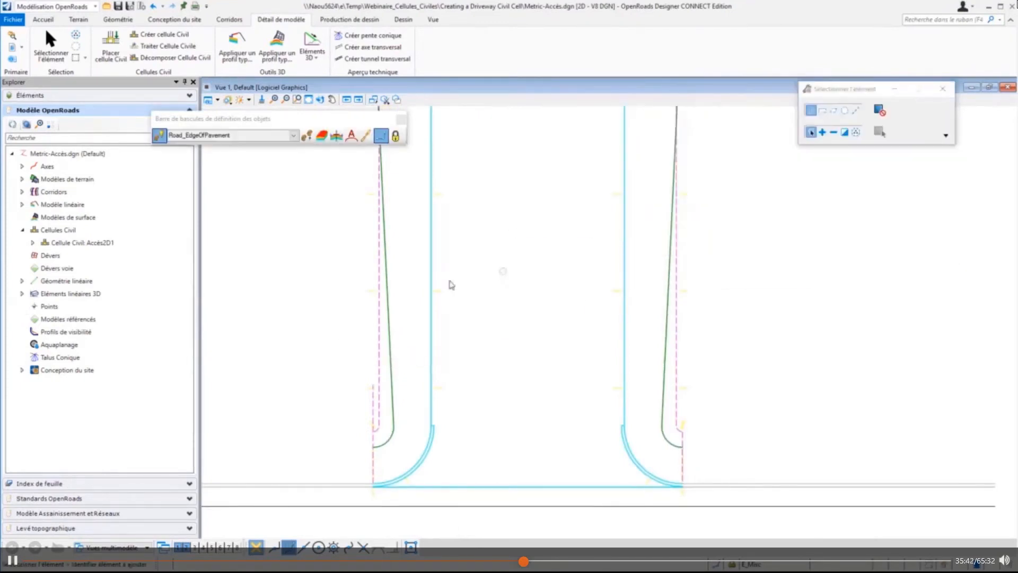
Step: Examine the side slope around the curb return in the Default-3D view and return to the maximized plan view
scroll(306, 321, "down", 1)
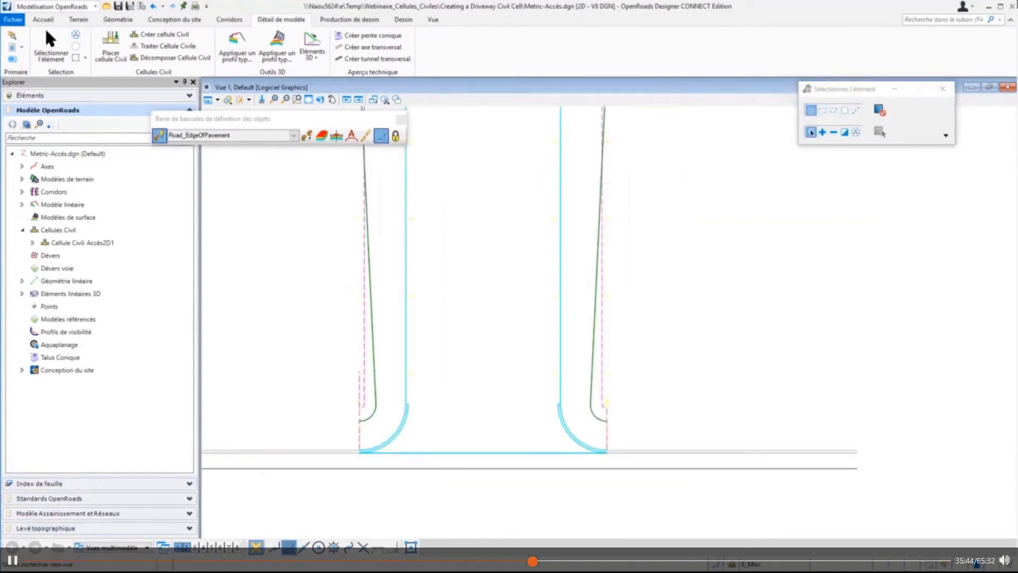
key("ctrl+Tab")
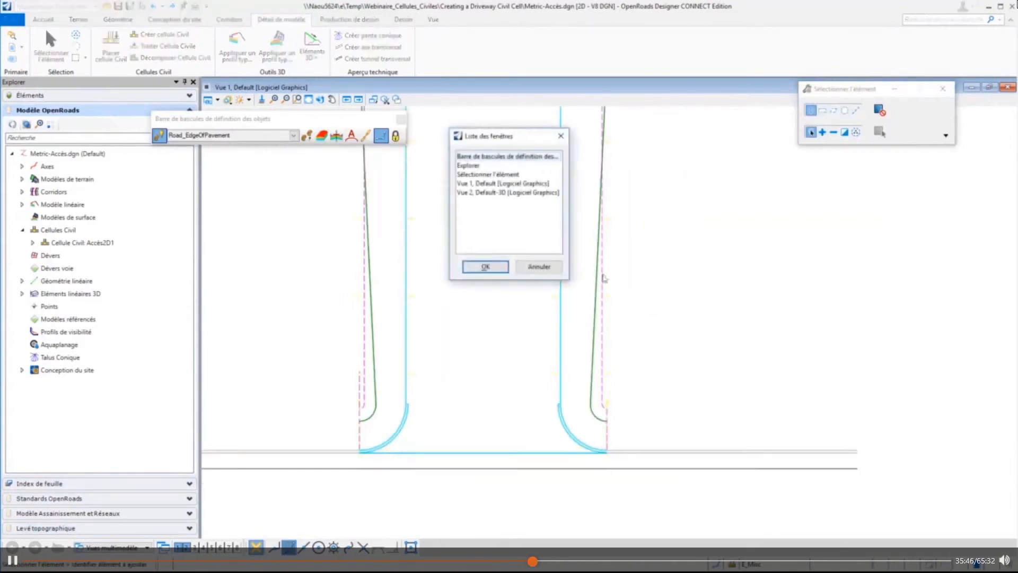
left_click(487, 193)
left_click(484, 266)
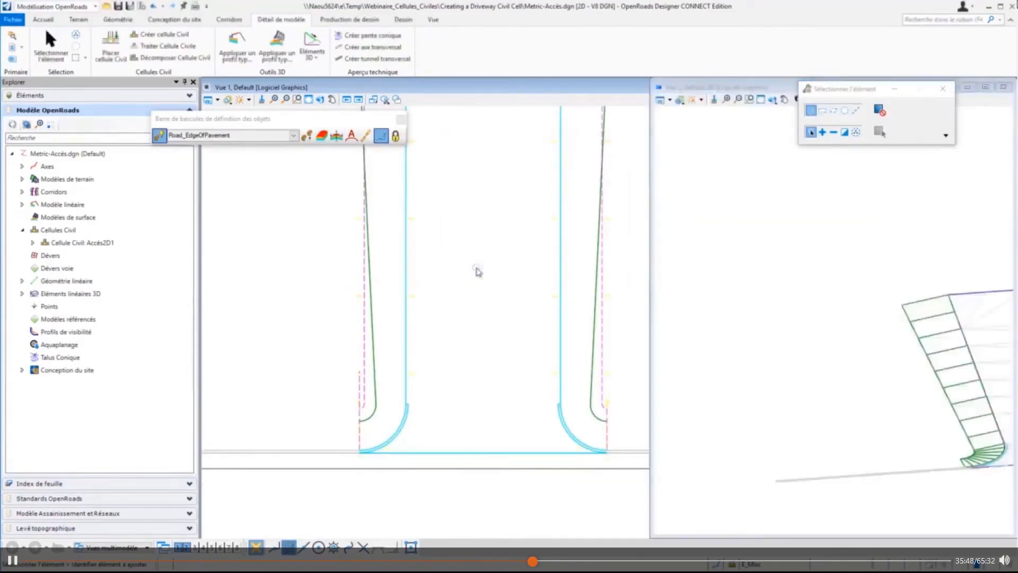
middle_click_drag(725, 281, 953, 426, "shift")
scroll(877, 431, "up", 8)
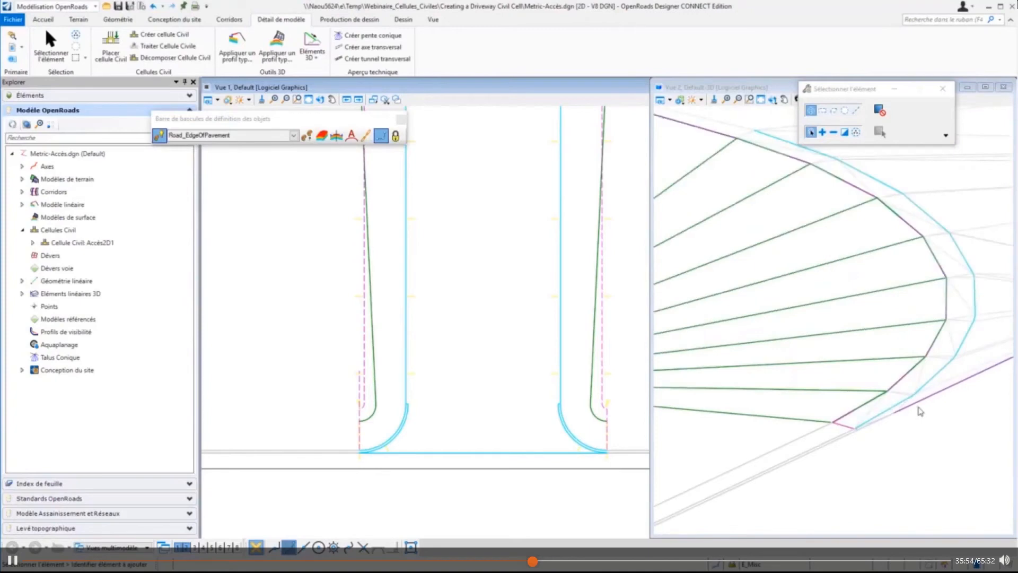
scroll(920, 412, "down", 6)
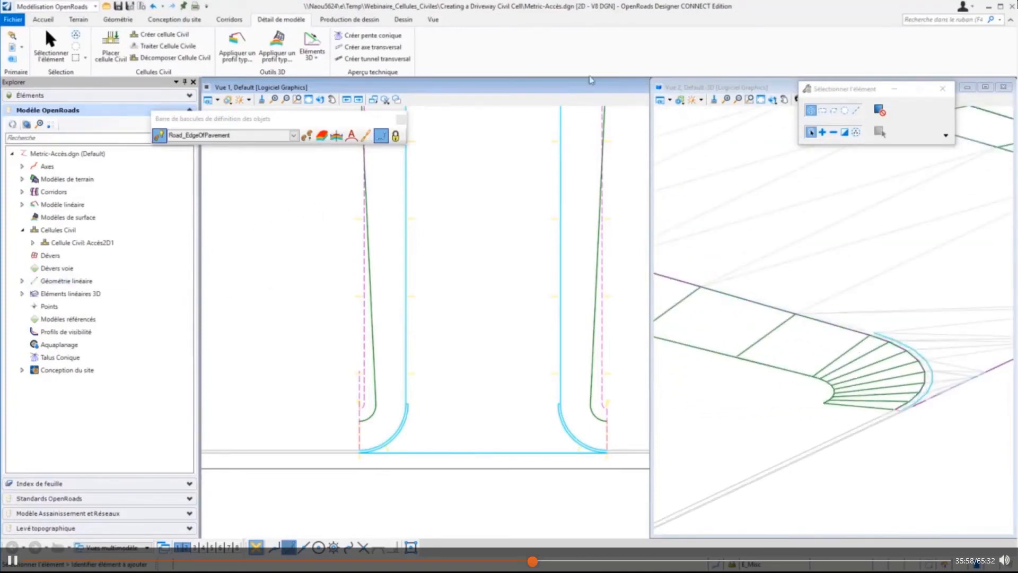
double_click(568, 81)
scroll(439, 277, "down", 1)
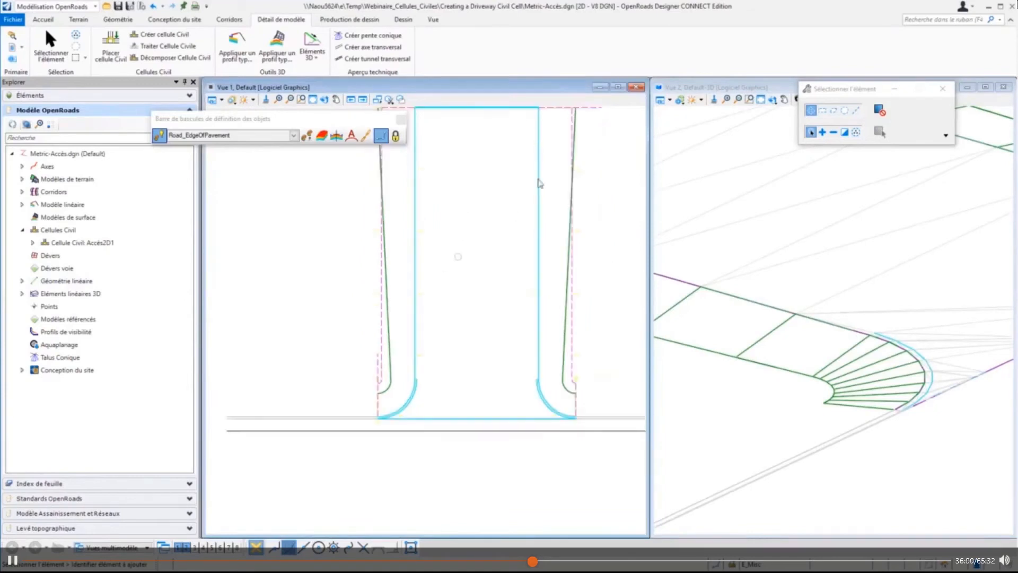
double_click(510, 89)
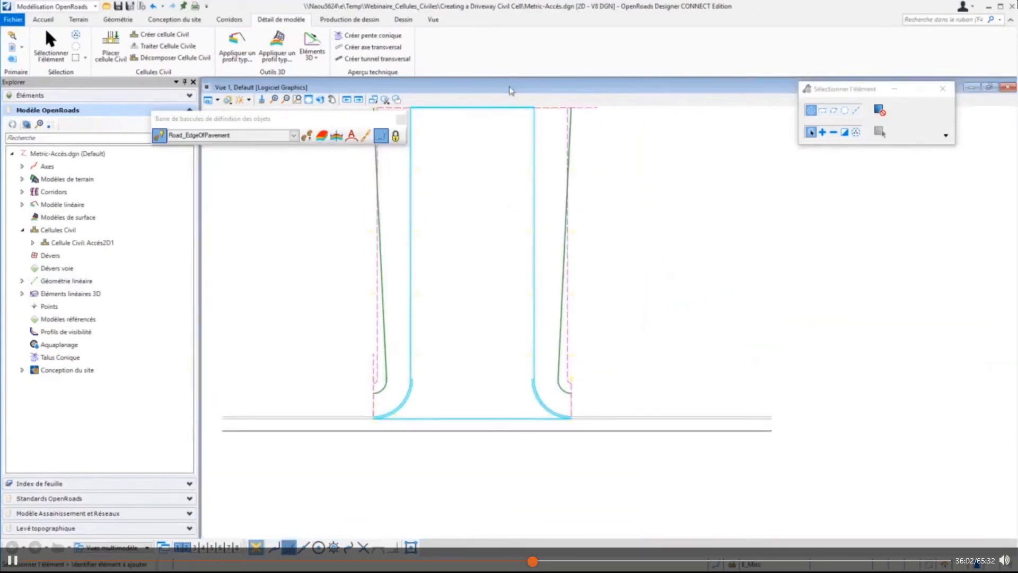
Step: Start a new civil cell named Accès3D and hide the construction lines in the plan view
left_click(155, 36)
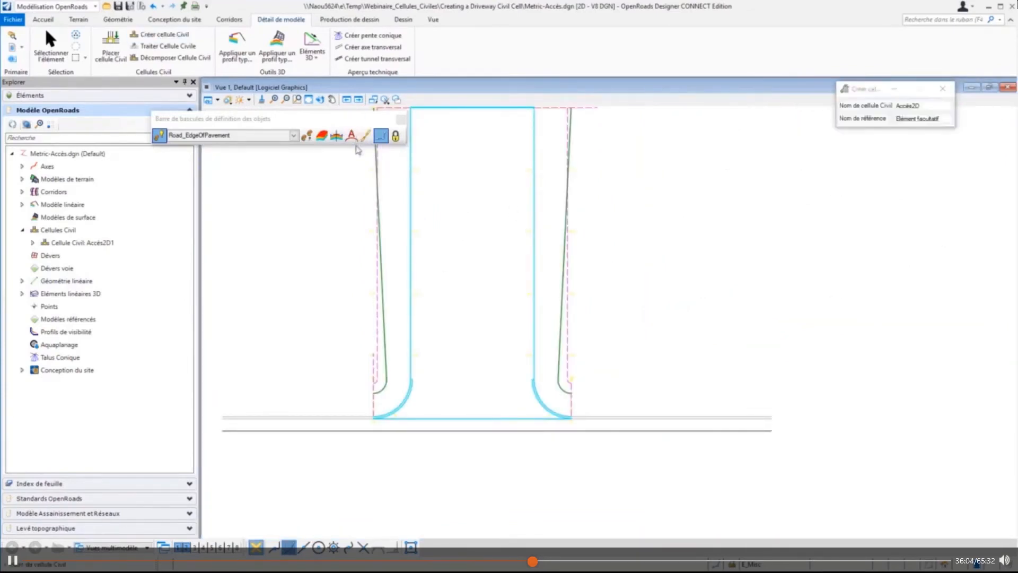
scroll(377, 339, "down", 1)
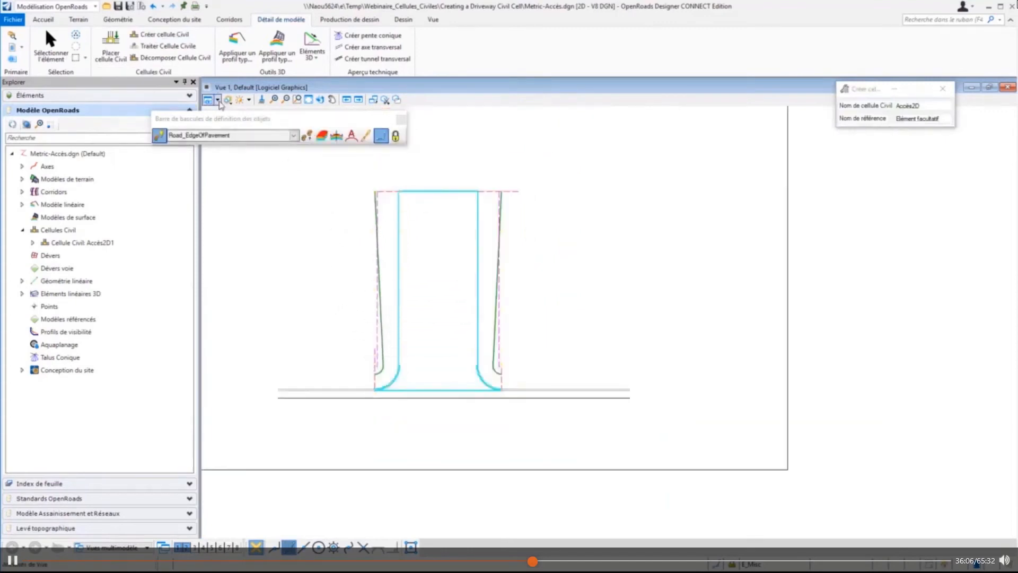
left_click(218, 99)
left_click(233, 245)
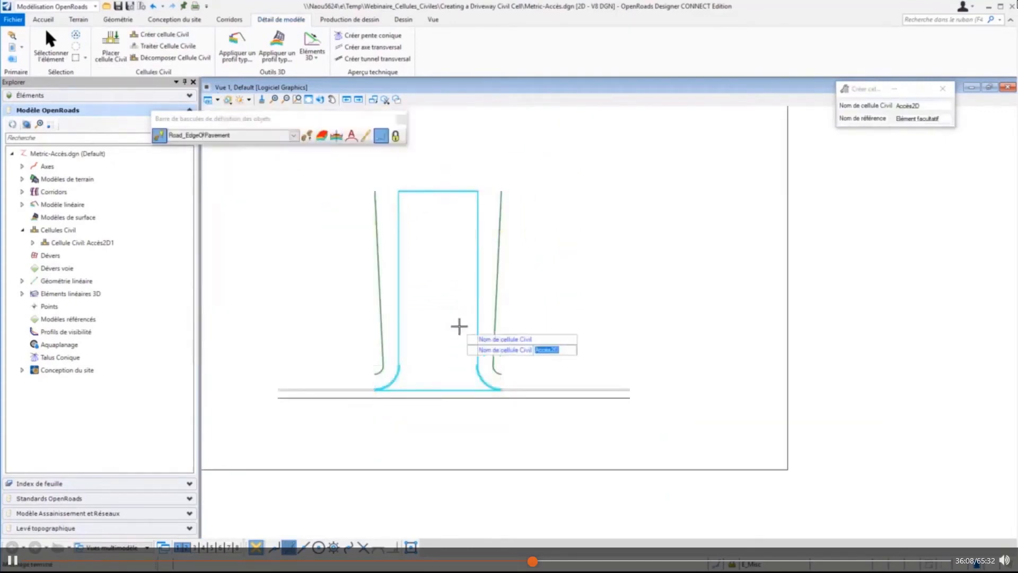
scroll(422, 168, "up", 5)
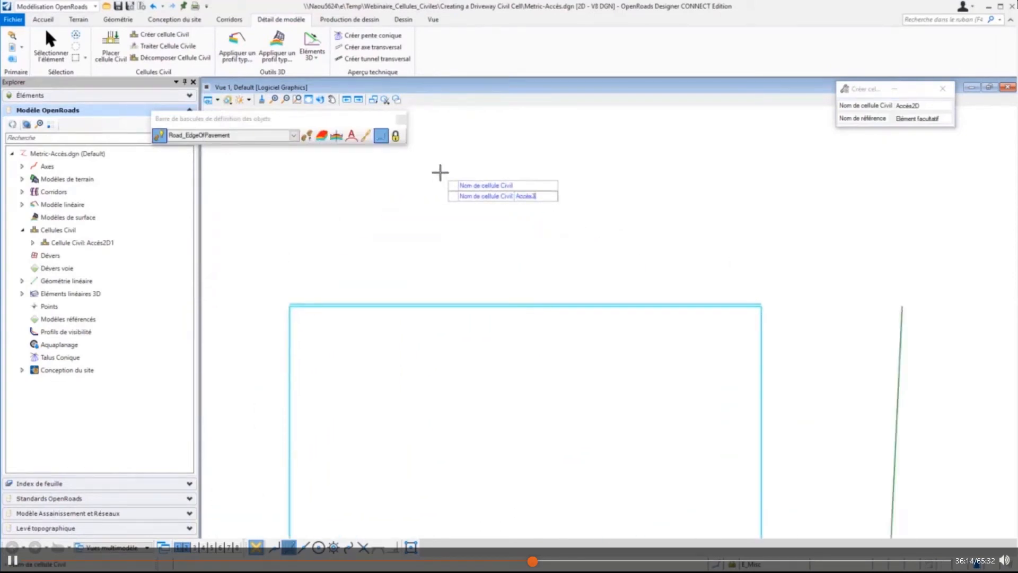
key("Return")
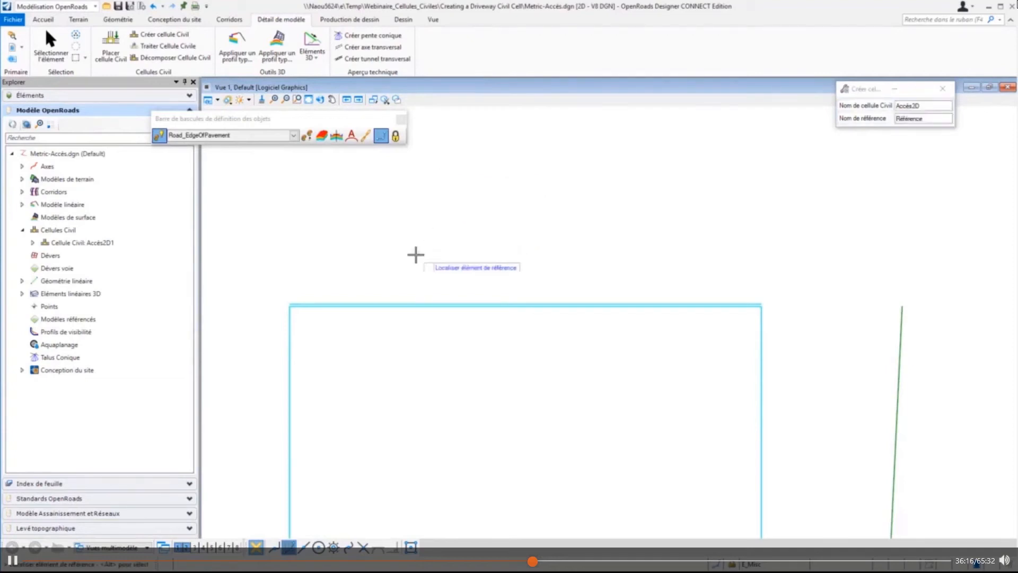
Step: Add the Road_EdgeOfPavement line across the driveway's far end to the civil cell as reference BOD
scroll(416, 255, "up", 2)
left_click(434, 353)
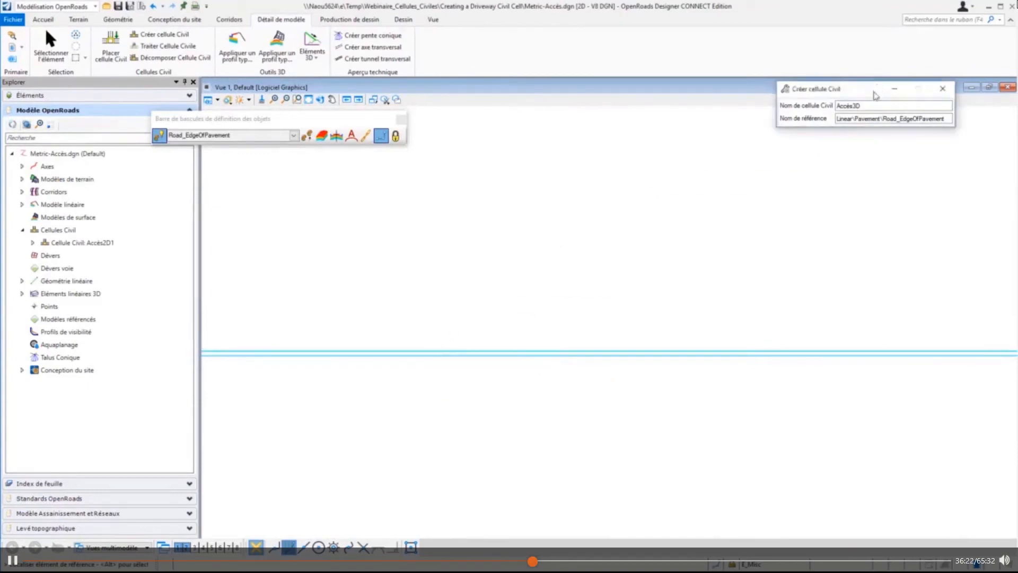
double_click(842, 119)
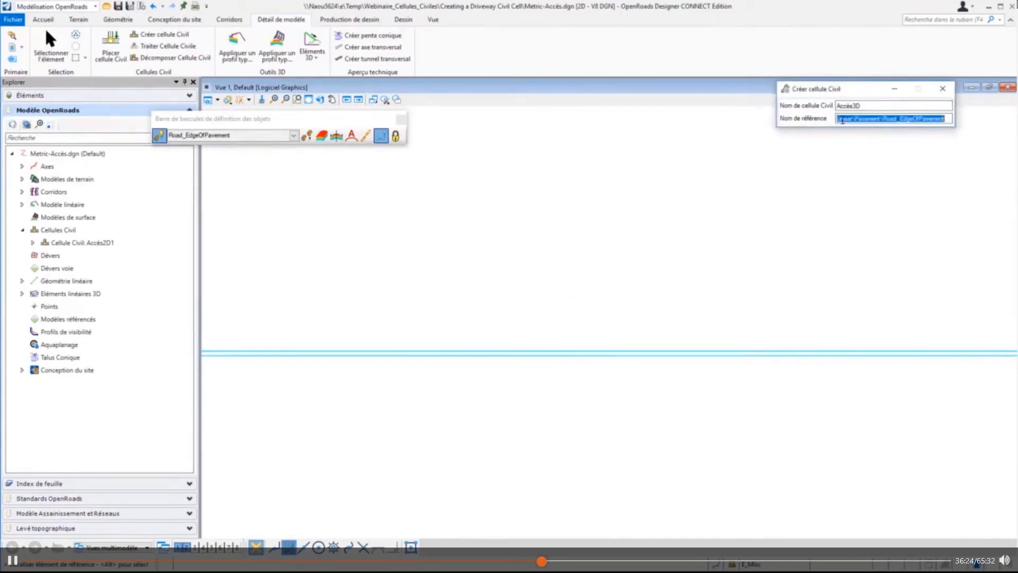
type("BOD")
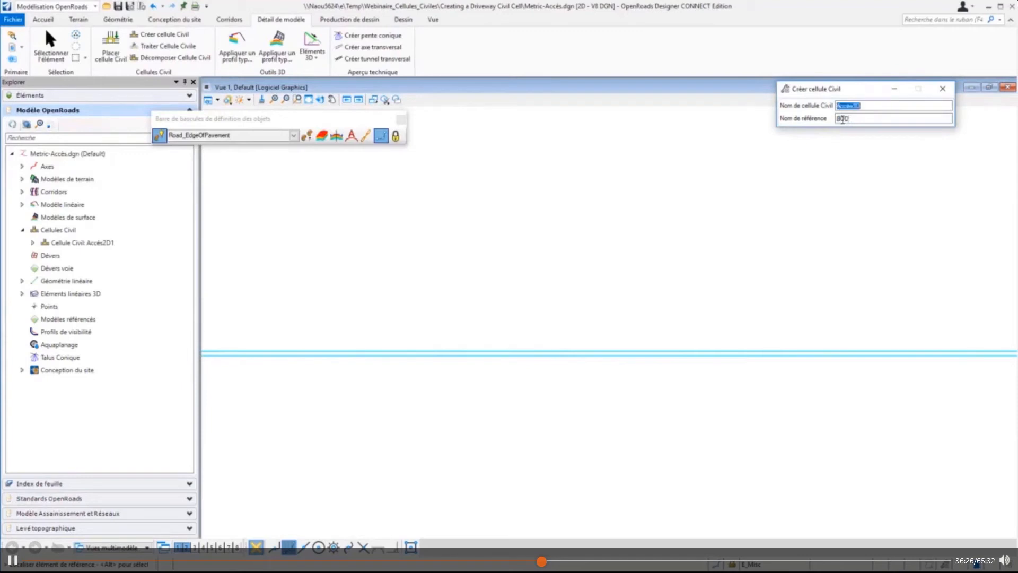
left_click(486, 350)
Step: Add the Road_Curb_Back line along the road to the civil cell as reference BOC
scroll(481, 201, "down", 5)
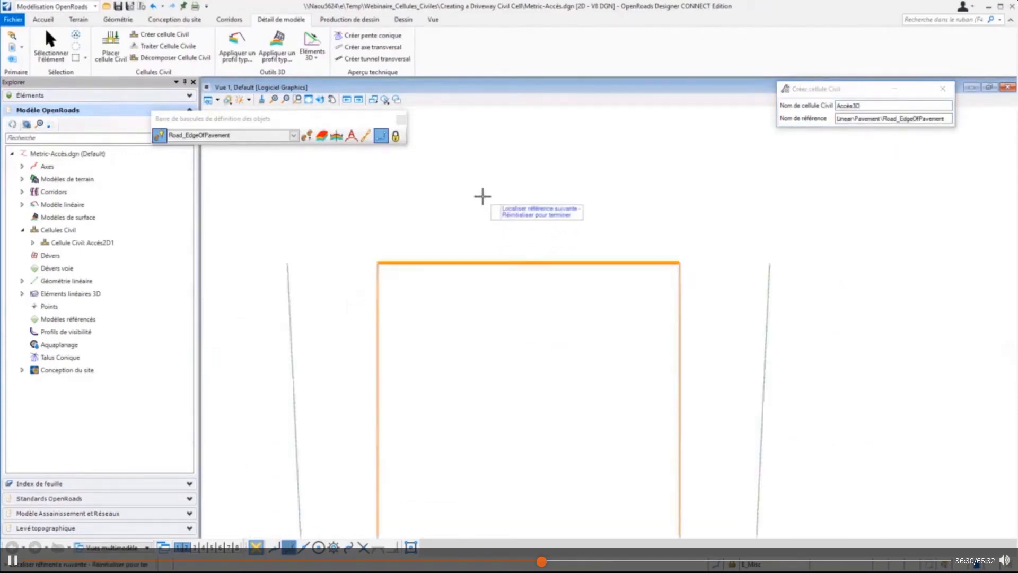
scroll(477, 220, "down", 1)
scroll(430, 498, "up", 7)
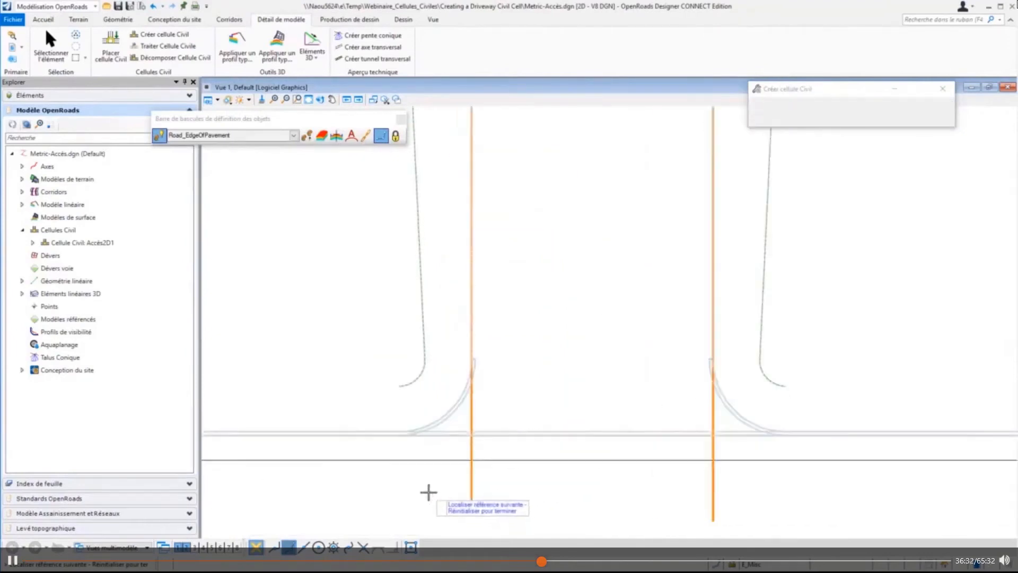
scroll(233, 405, "up", 4)
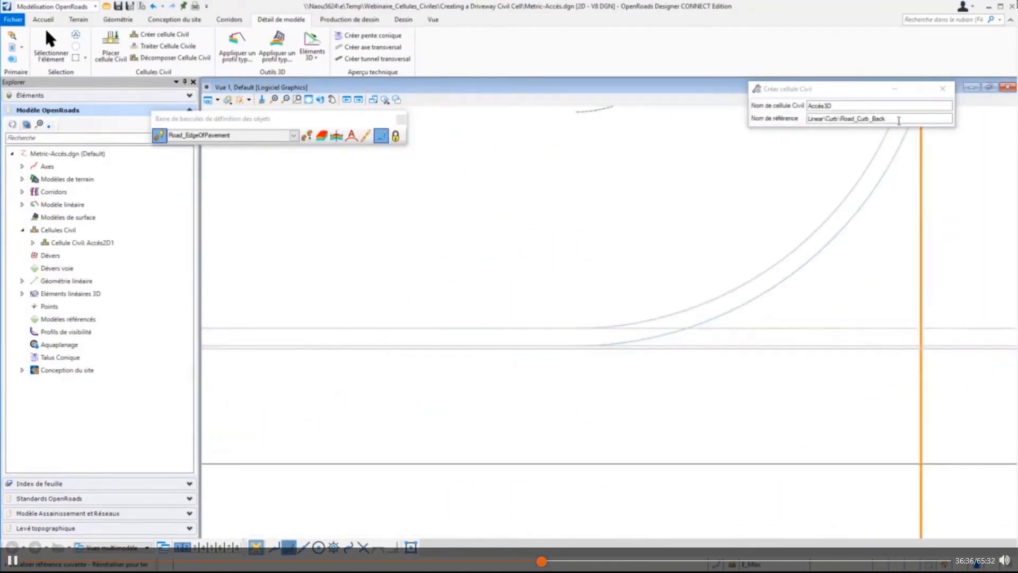
left_click_drag(899, 121, 798, 120)
type("BOC")
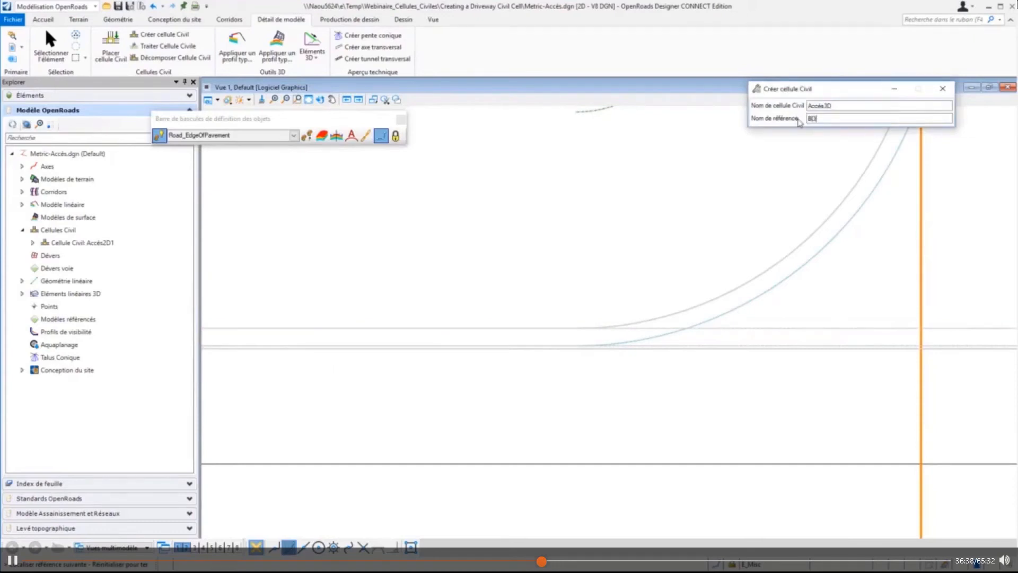
left_click(408, 328)
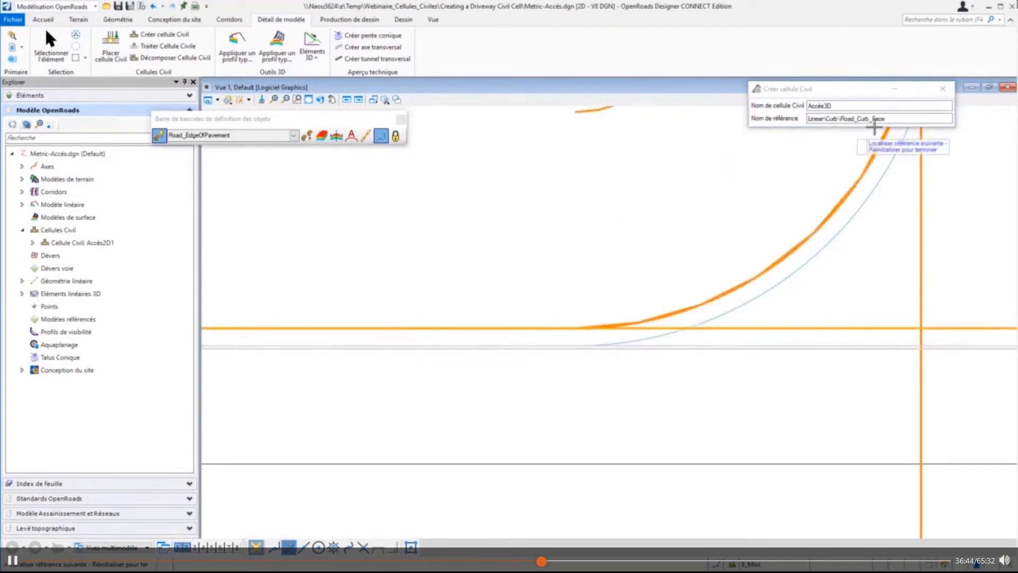
Step: Add the Road_Curb_Face line just below the back of curb to the civil cell as reference FOC
left_click_drag(888, 118, 804, 123)
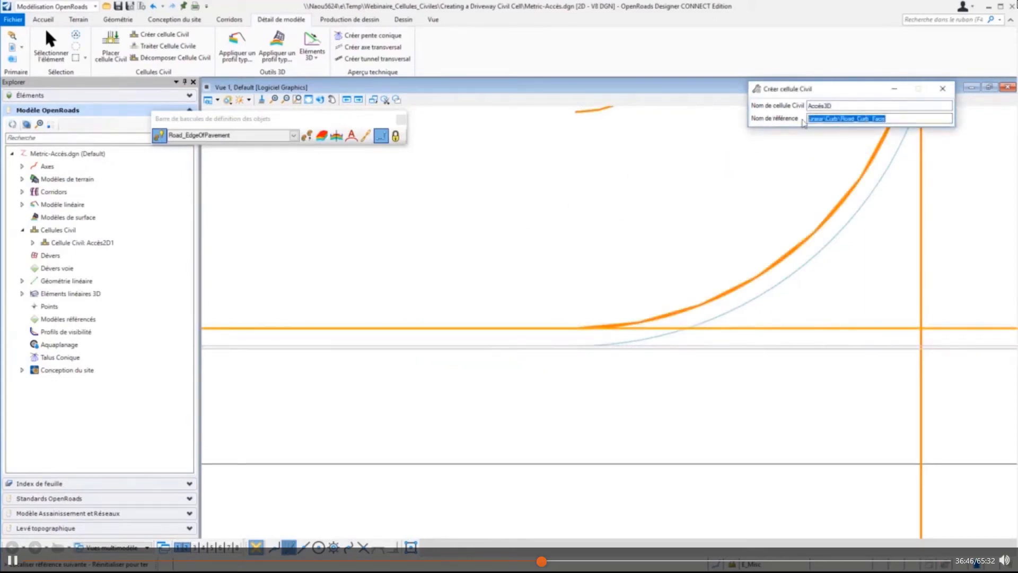
type("PDC")
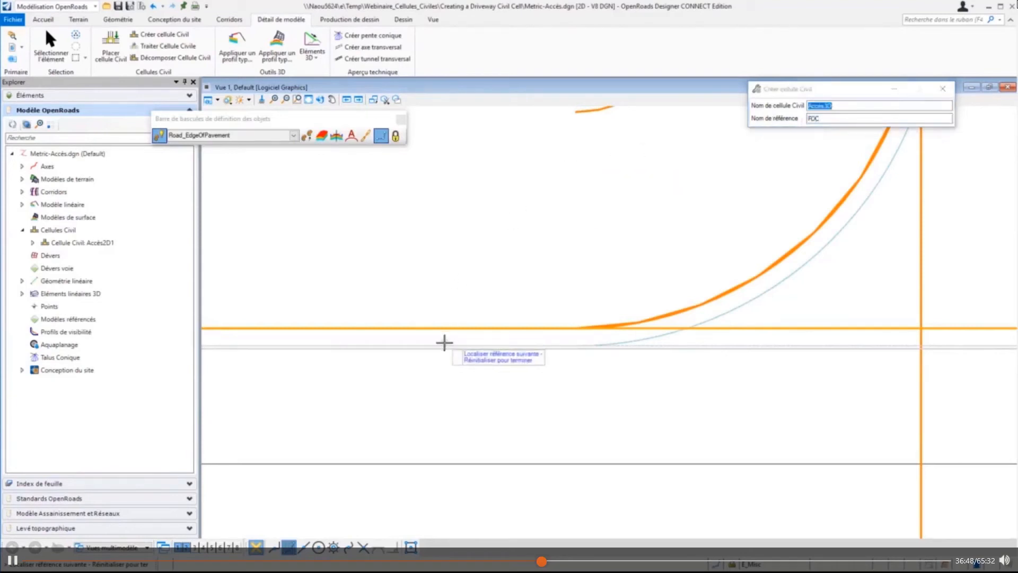
left_click(445, 344)
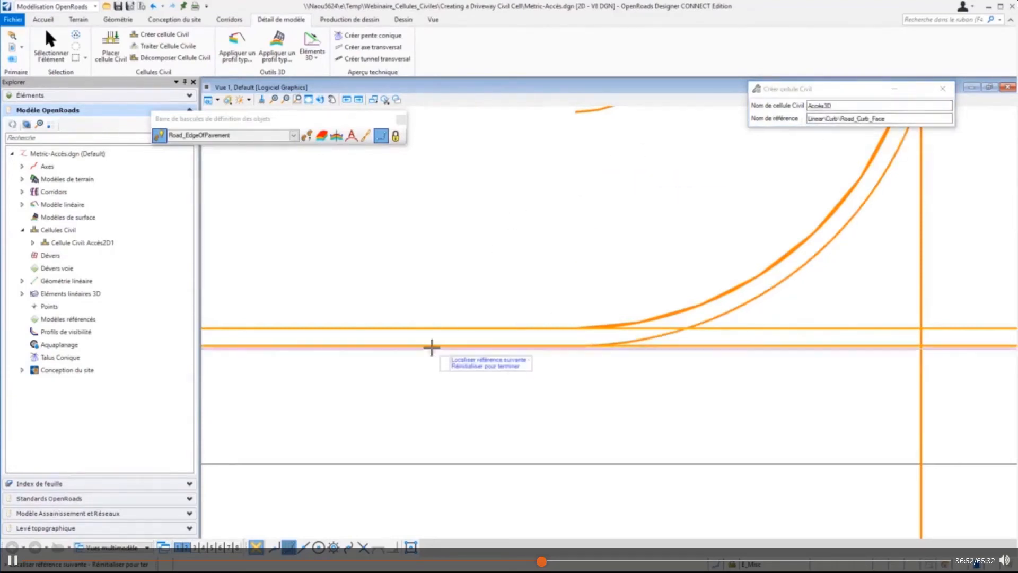
Step: Add the Road_Curb_Flowline line just below the face of curb to the civil cell as reference Gutter
left_click(433, 346)
left_click_drag(903, 118, 855, 119)
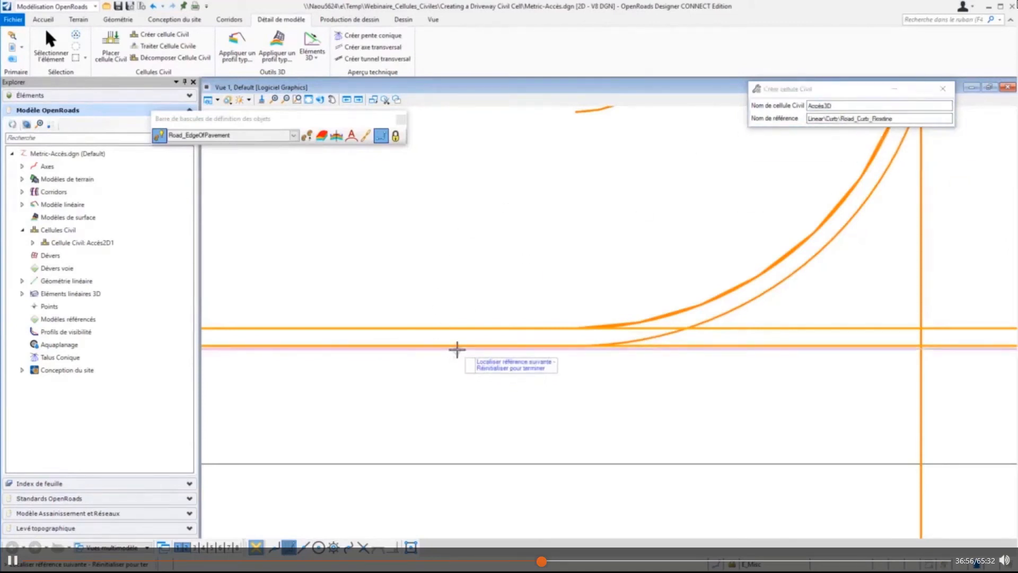
left_click_drag(898, 117, 808, 119)
key("BackSpace")
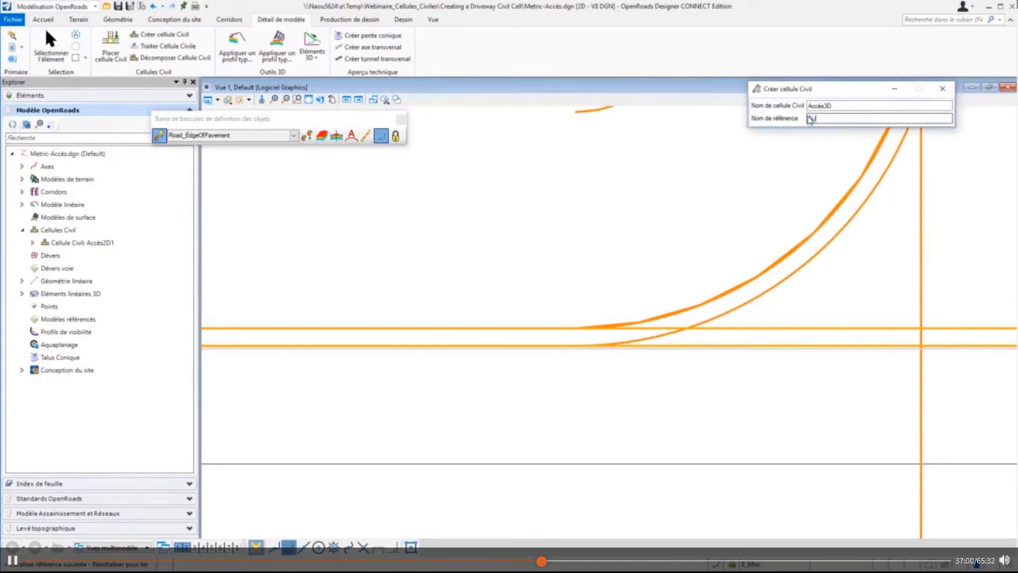
type("Gutter")
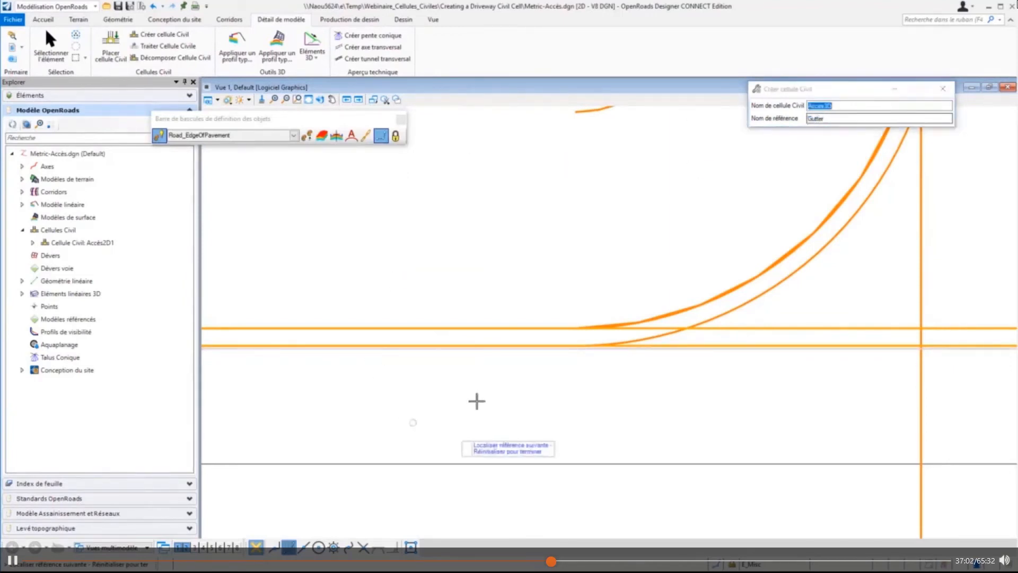
left_click(471, 350)
Step: Finish the reference selection without any optional reference and accept the civil cell Accès3D
scroll(420, 413, "down", 5)
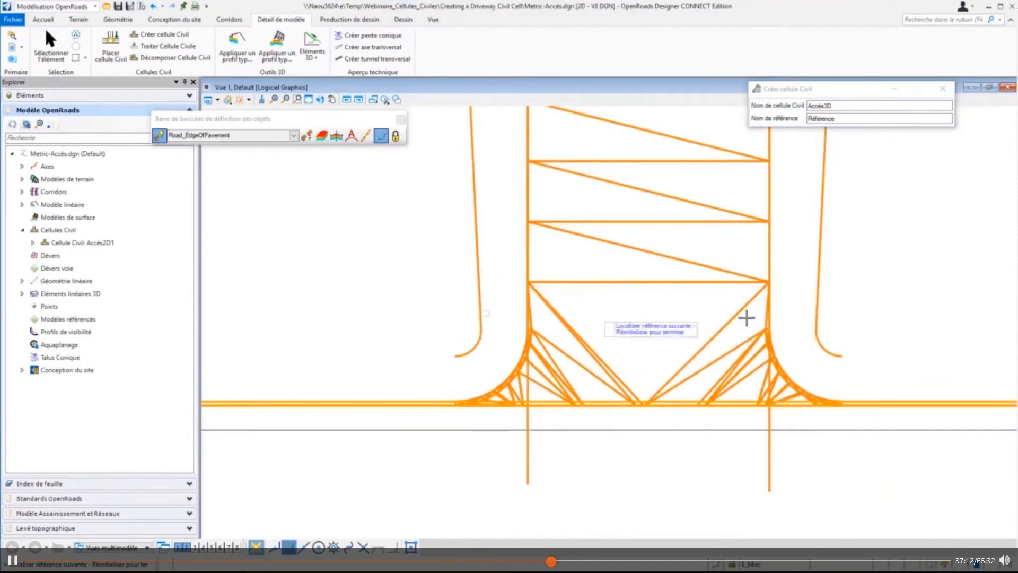
scroll(488, 432, "down", 3)
scroll(501, 444, "down", 2)
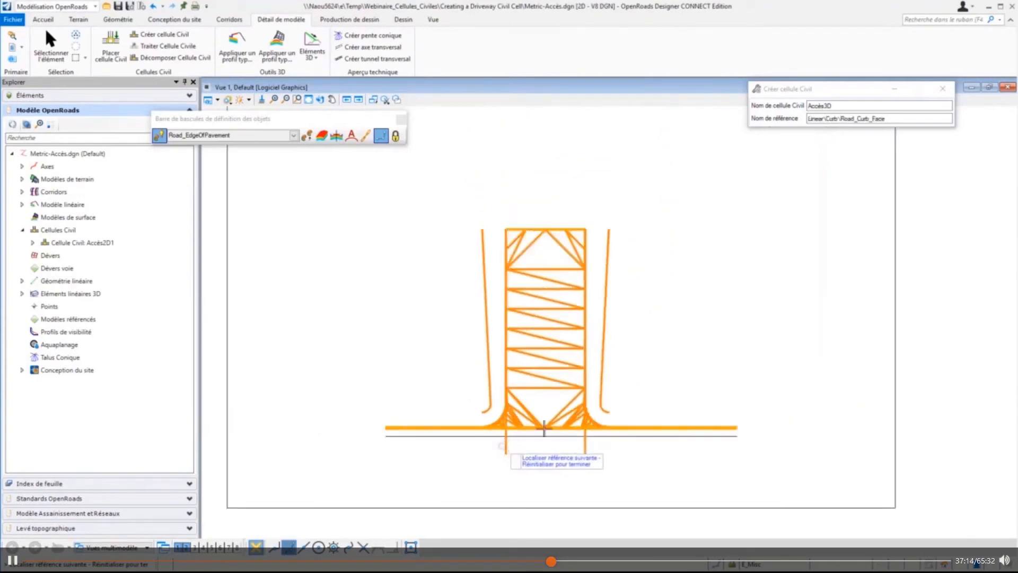
right_click(784, 263)
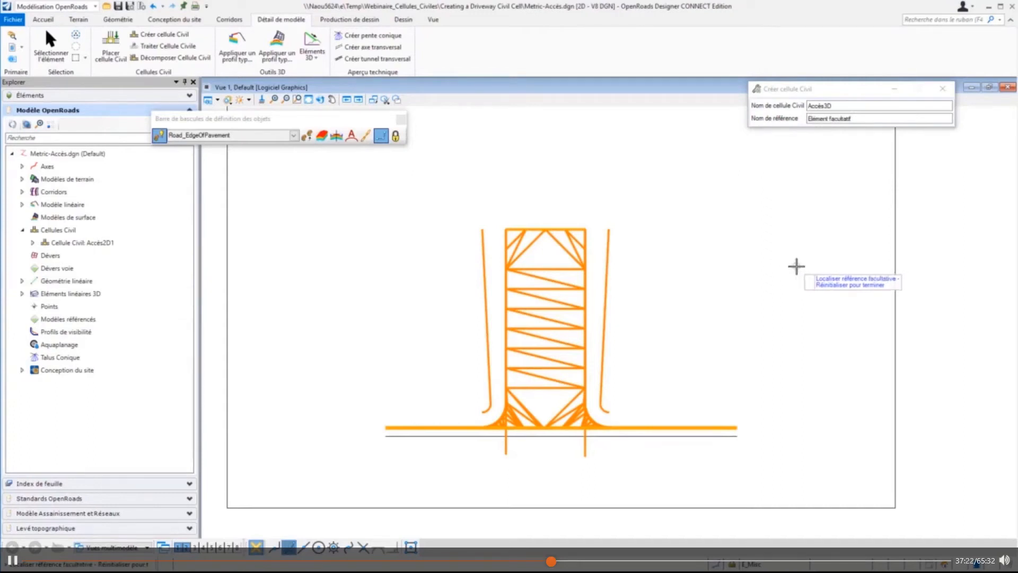
right_click(796, 266)
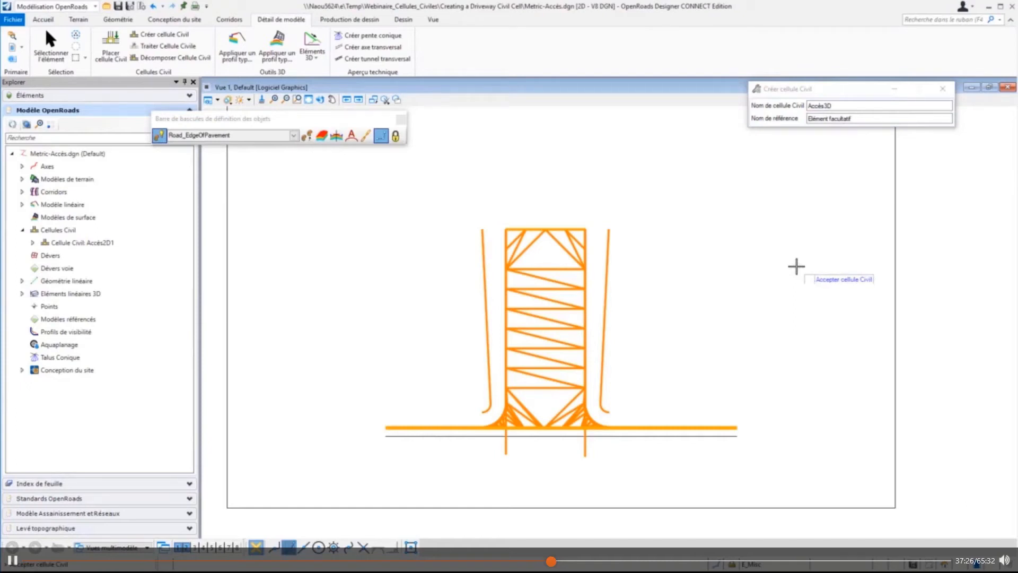
left_click(796, 266)
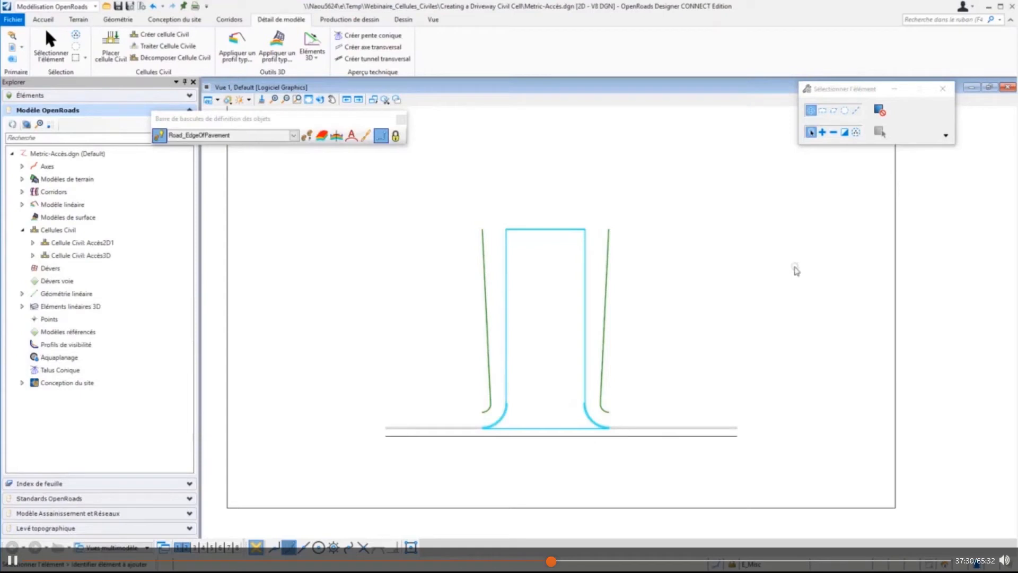
Step: Delete the Accès2D1 civil cell placed along the road in the Placement Cellule Civile area
scroll(366, 511, "down", 5)
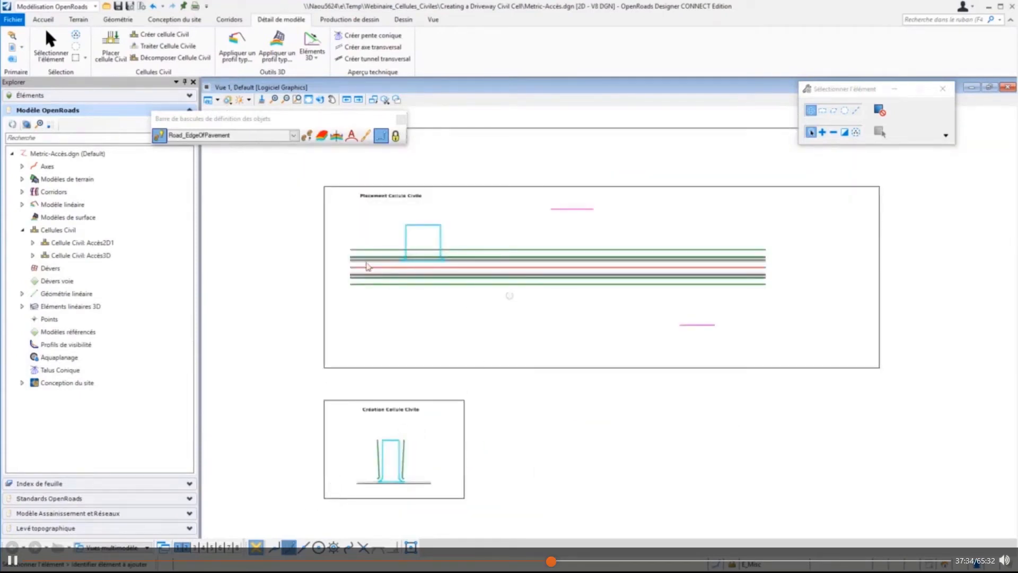
scroll(367, 266, "up", 3)
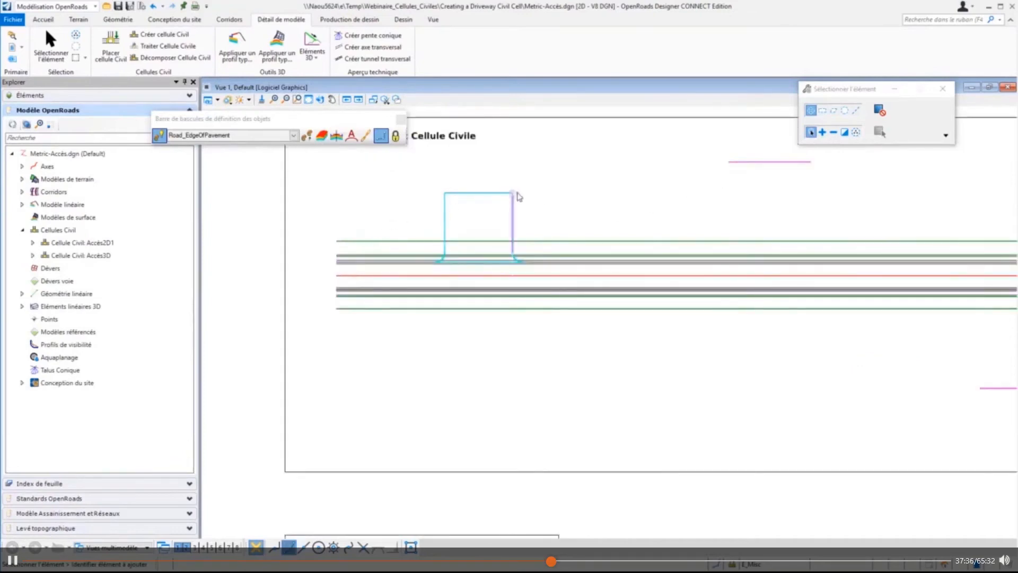
right_click(599, 194)
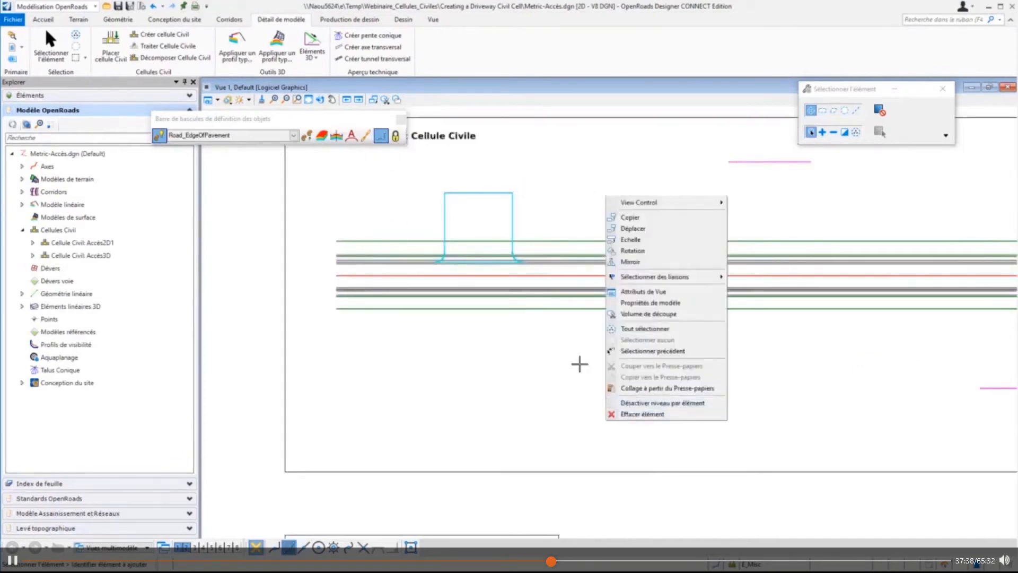
left_click(642, 414)
left_click(513, 229)
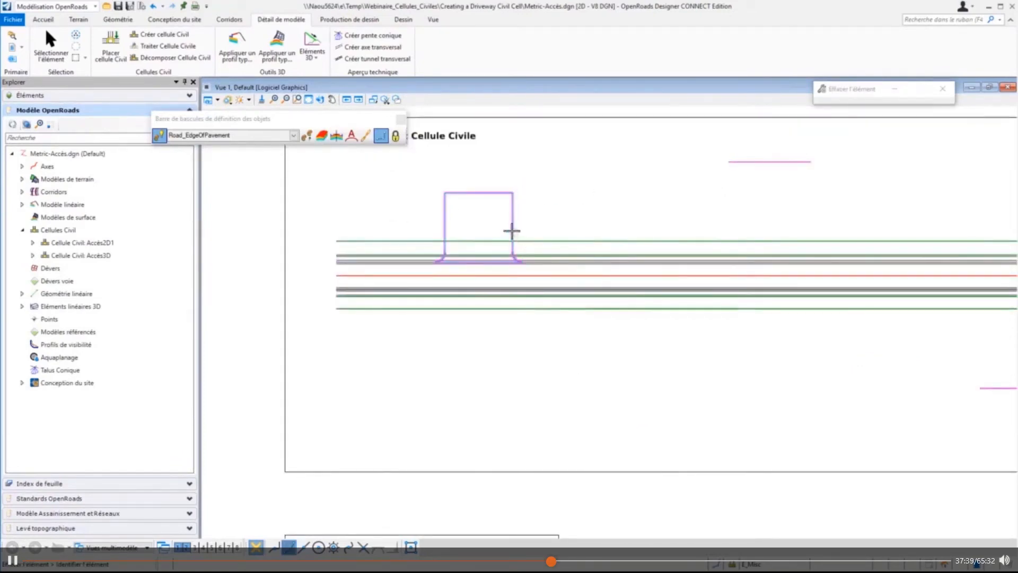
left_click(471, 412)
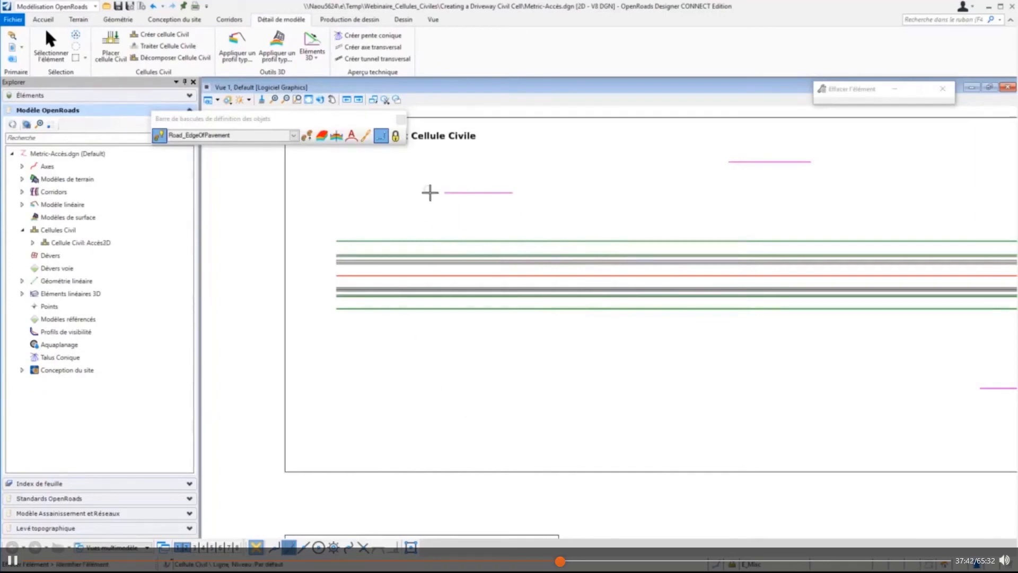
Step: Start placing a civil cell and choose Accès3D from the active DGN
scroll(432, 192, "up", 3)
left_click(162, 34)
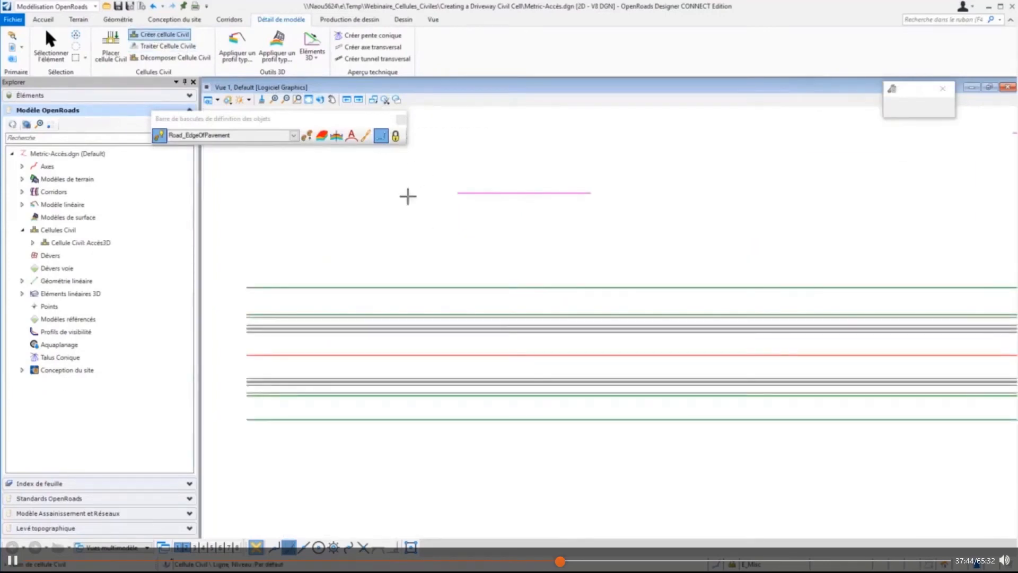
left_click(105, 49)
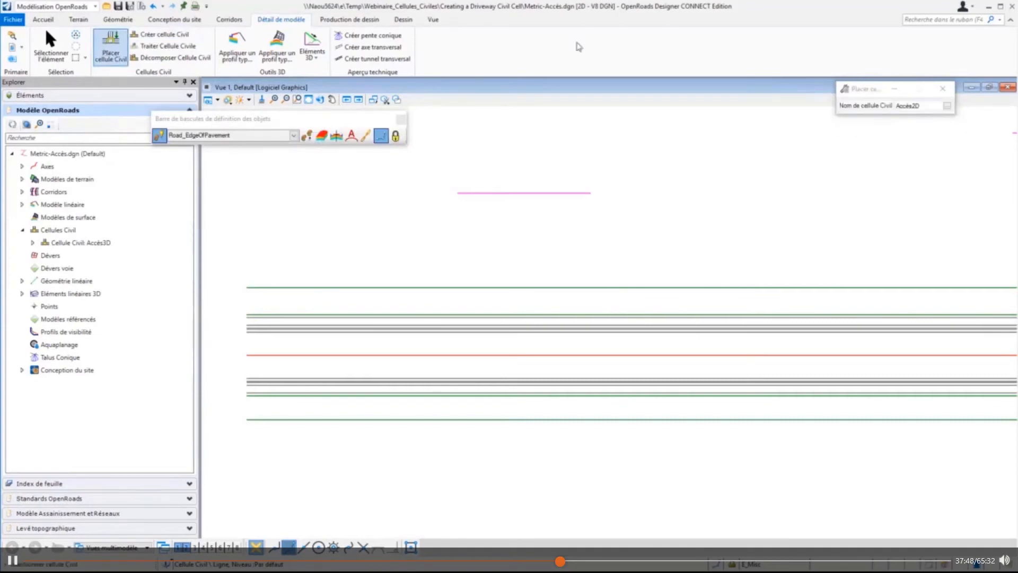
left_click(947, 107)
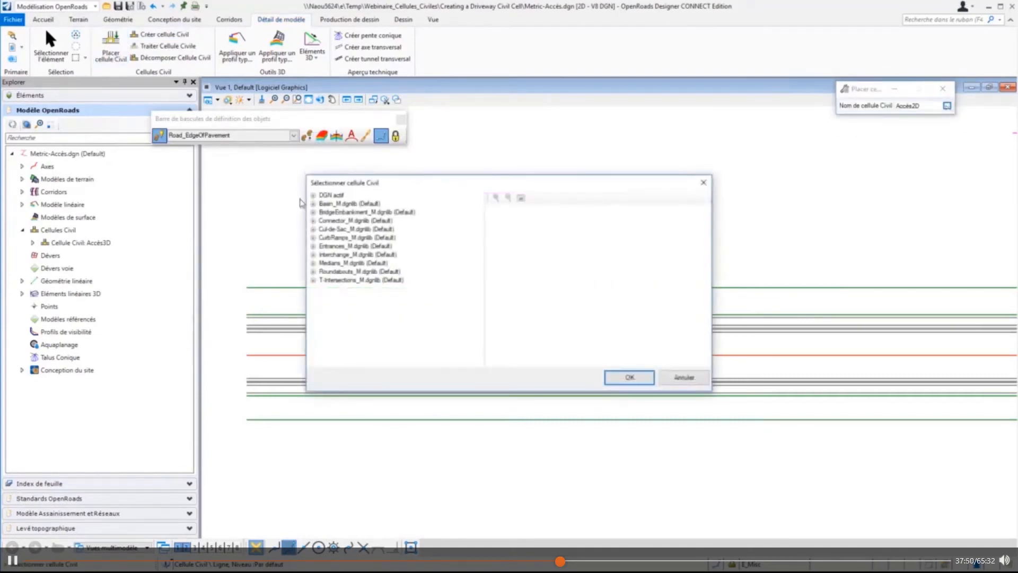
left_click(313, 196)
left_click(344, 205)
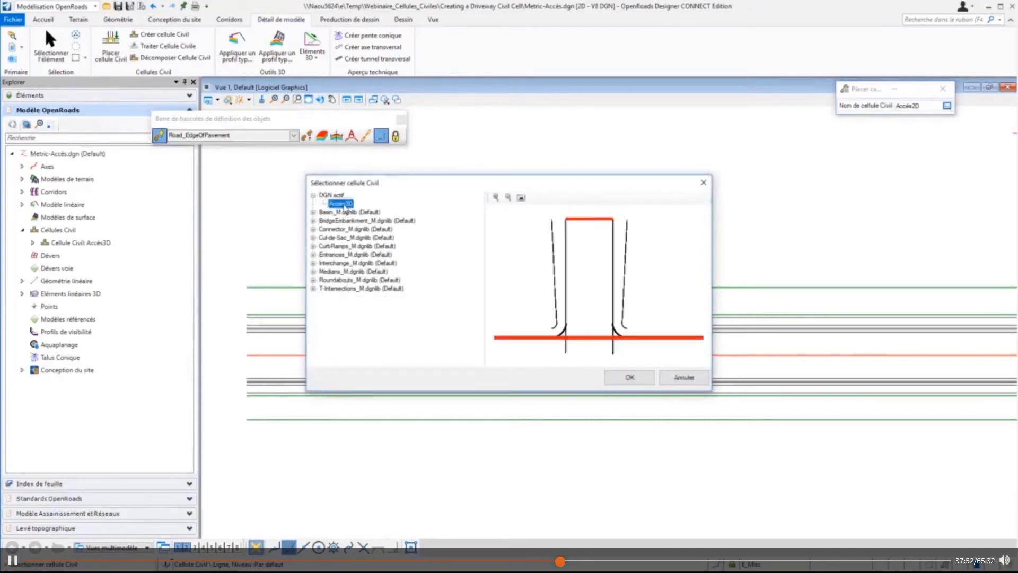
left_click(631, 380)
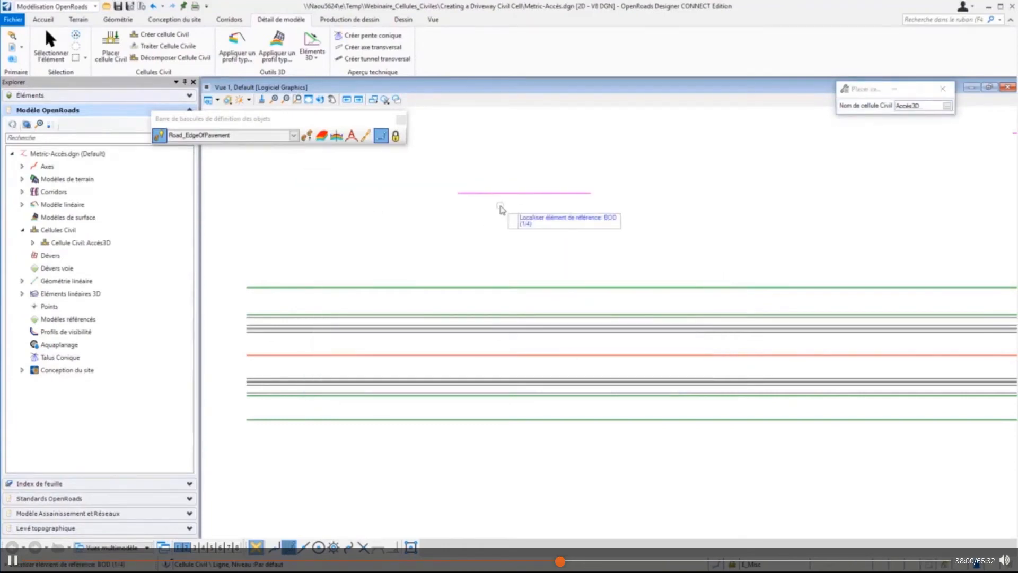
Step: Assign the short line above the road as BOD, and the road's upper curb lines as BOC, FOC and Gutter
scroll(501, 207, "up", 4)
left_click(498, 169)
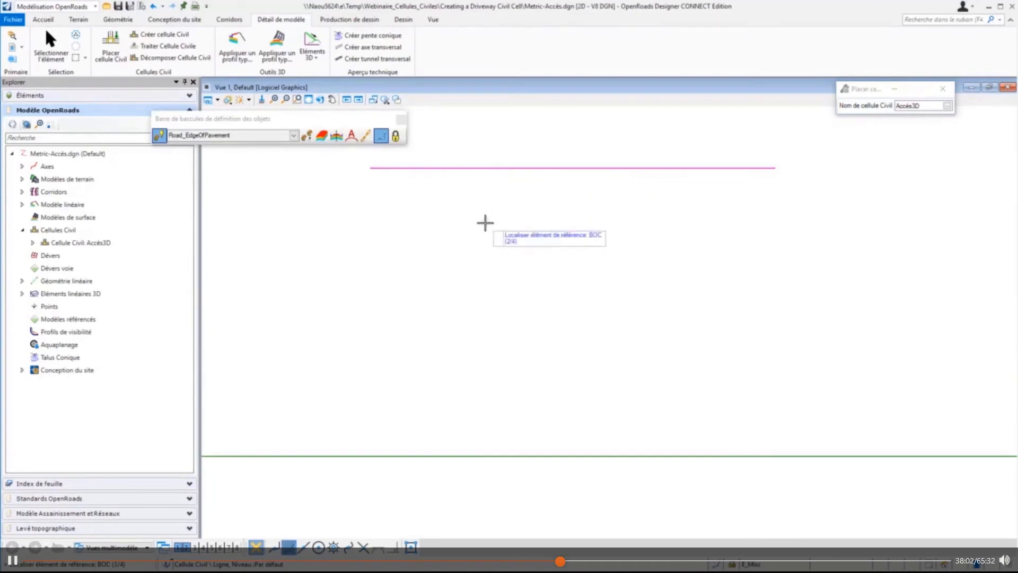
scroll(485, 216, "down", 6)
scroll(487, 306, "up", 7)
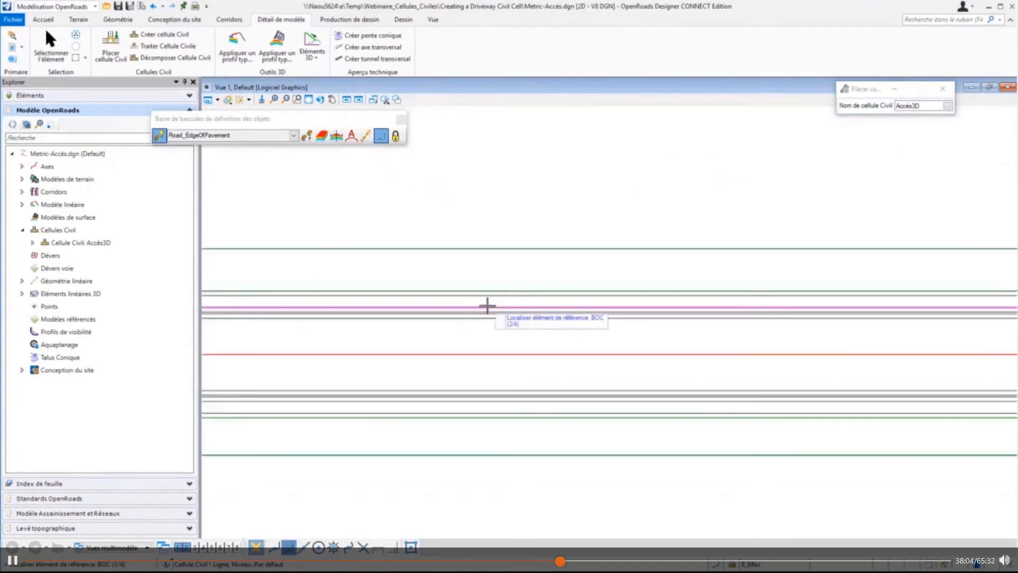
scroll(491, 336, "up", 3)
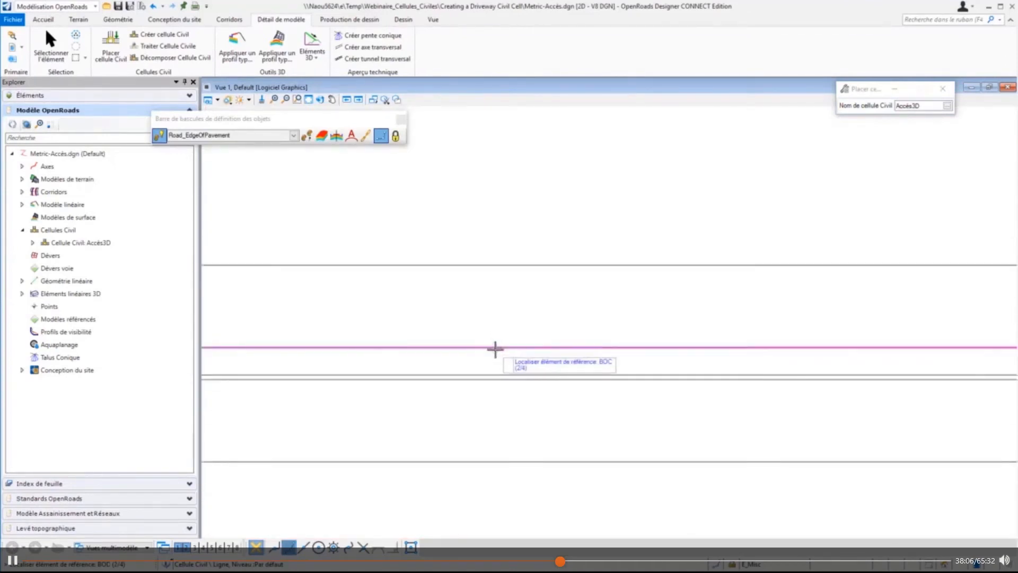
left_click(495, 348)
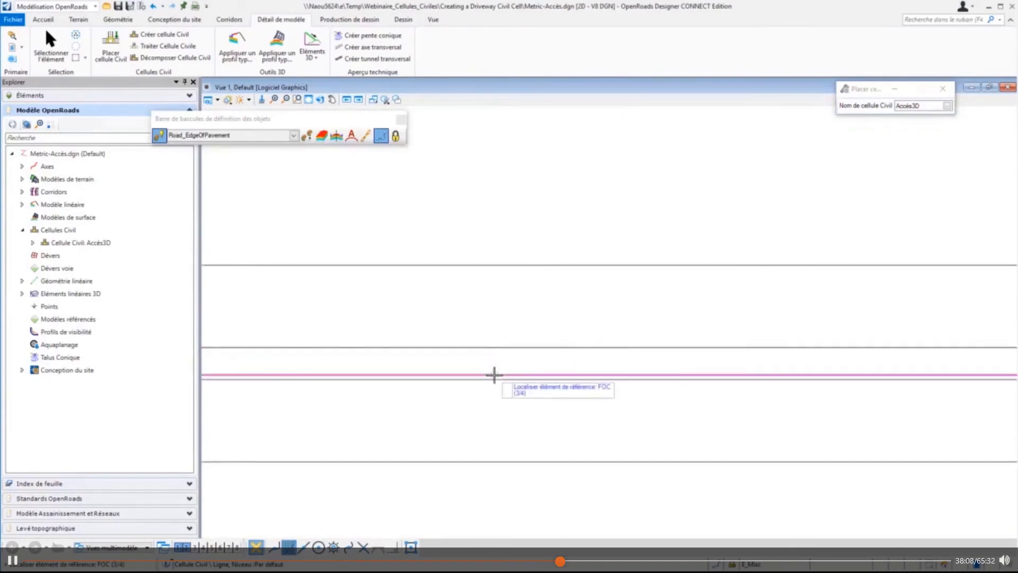
left_click(493, 374)
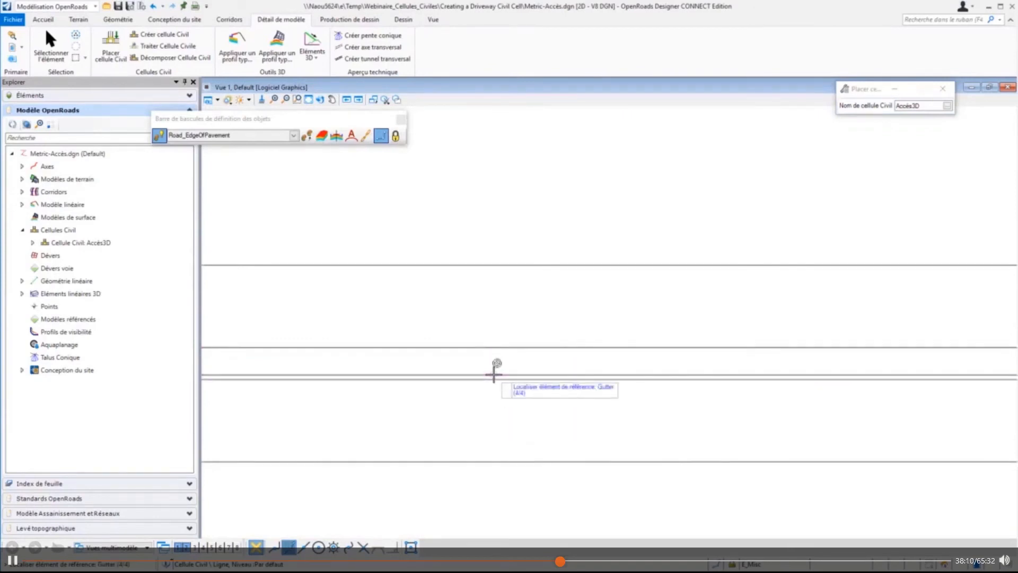
left_click(494, 379)
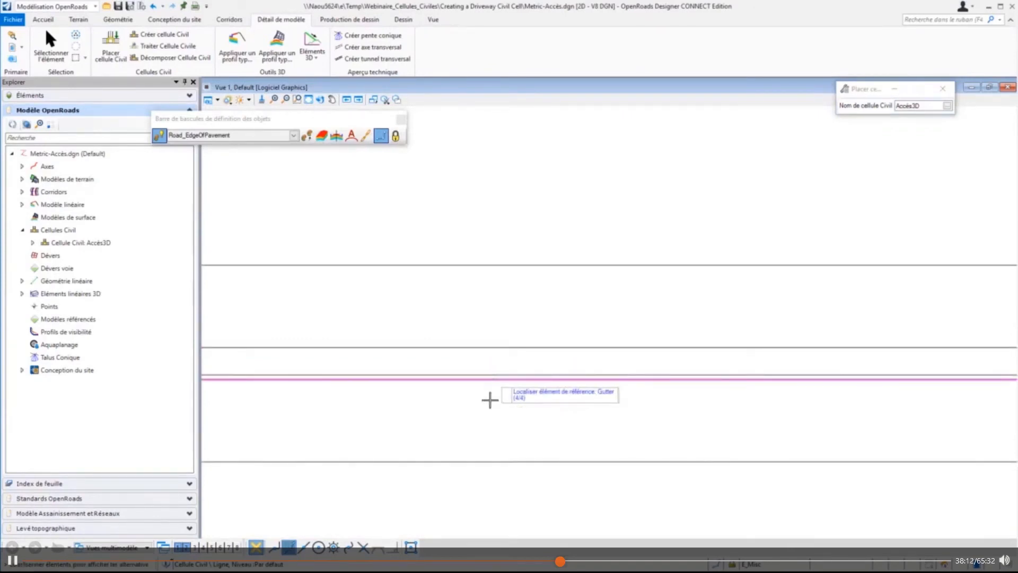
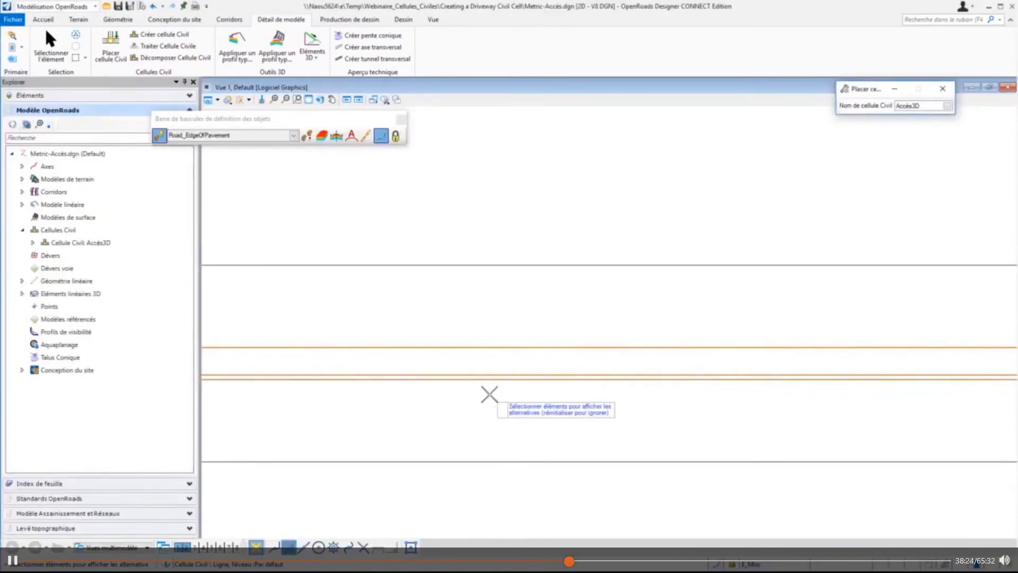
Step: Accept the Accès3D placement on the road without choosing any alternative orientation, and end the placement command
scroll(488, 399, "down", 7)
scroll(493, 399, "down", 4)
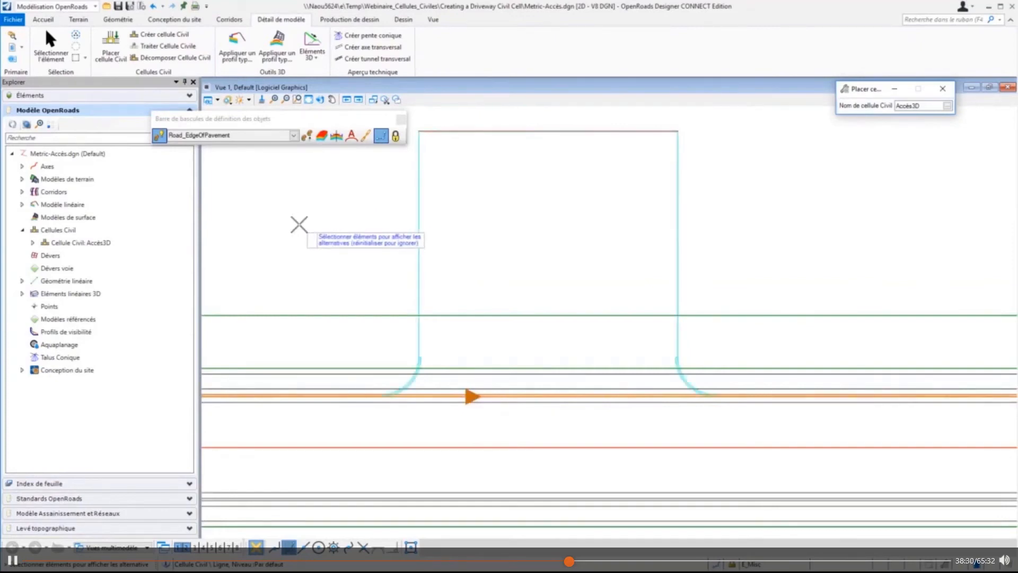
right_click(300, 225)
left_click(302, 225)
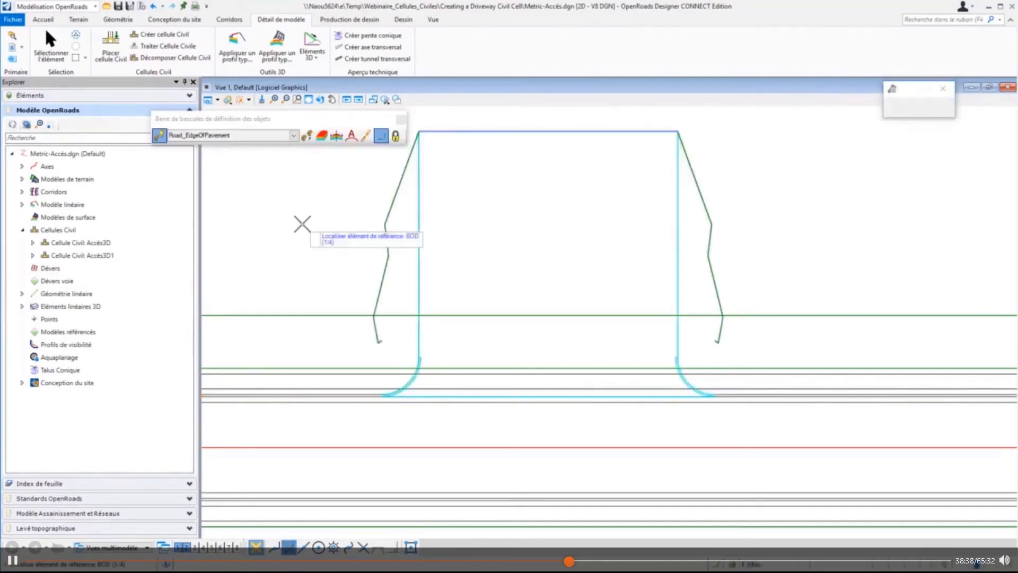
right_click(303, 224)
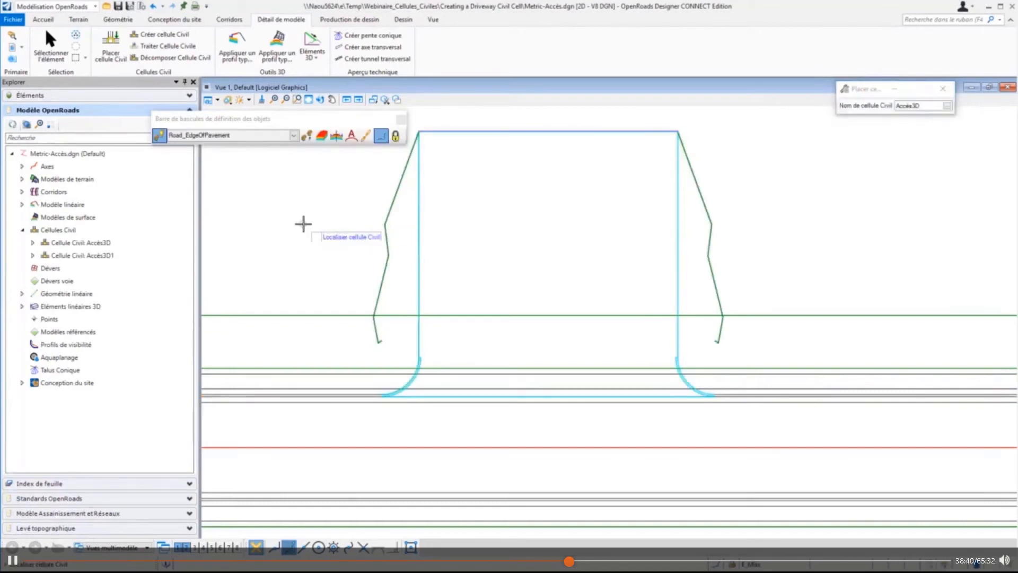
key("Escape")
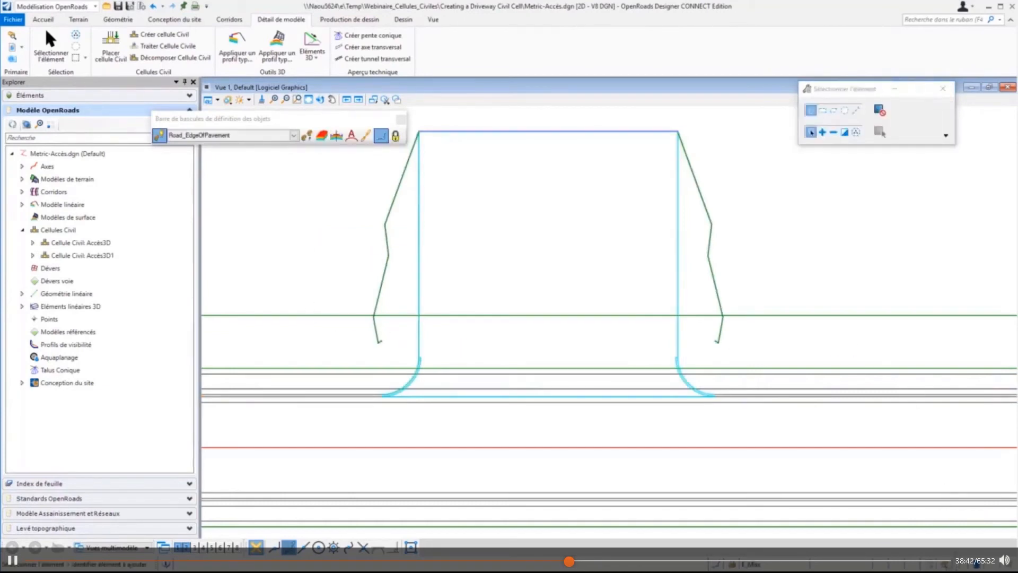
Step: Show the Default-3D view maximized and examine how the placed access and its side slopes meet the road corridor
left_click(945, 562)
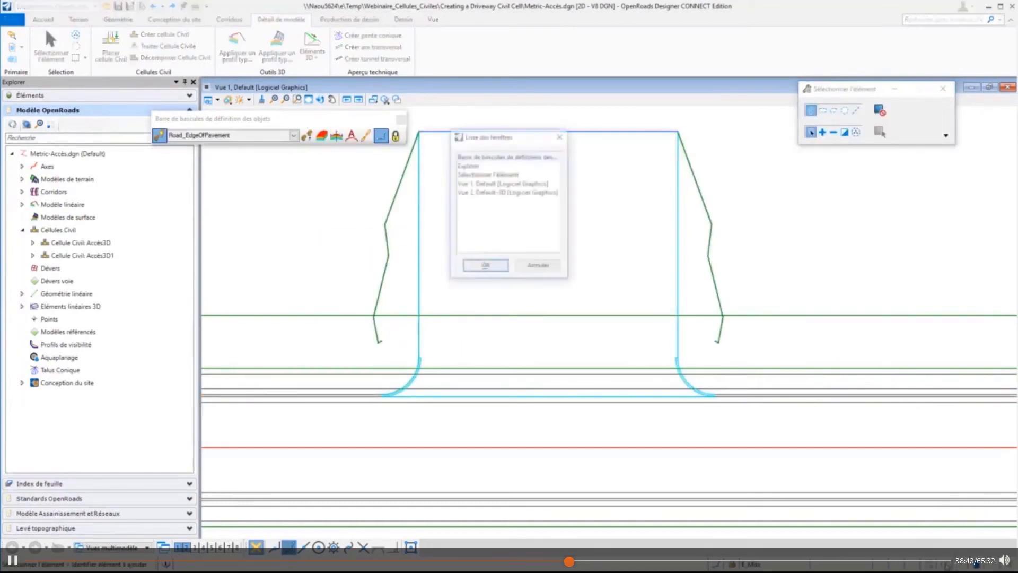
left_click(538, 193)
left_click(493, 269)
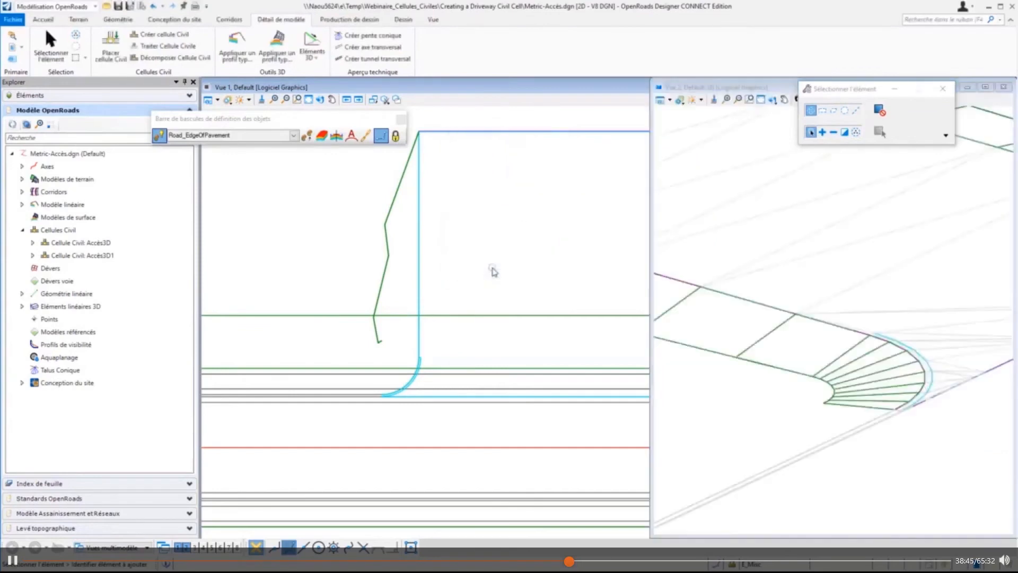
double_click(689, 88)
scroll(760, 393, "down", 10)
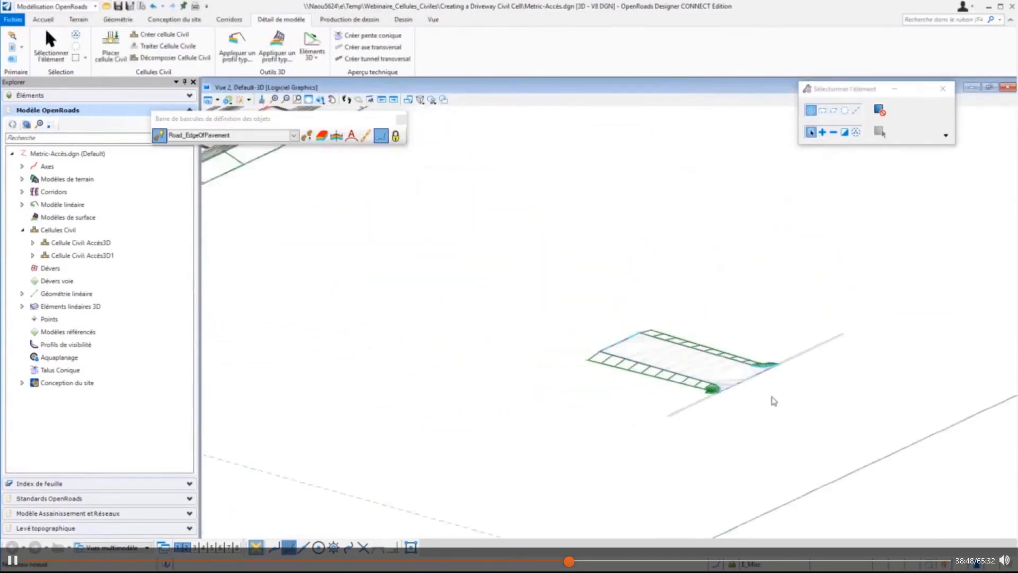
scroll(546, 320, "up", 4)
scroll(399, 324, "up", 4)
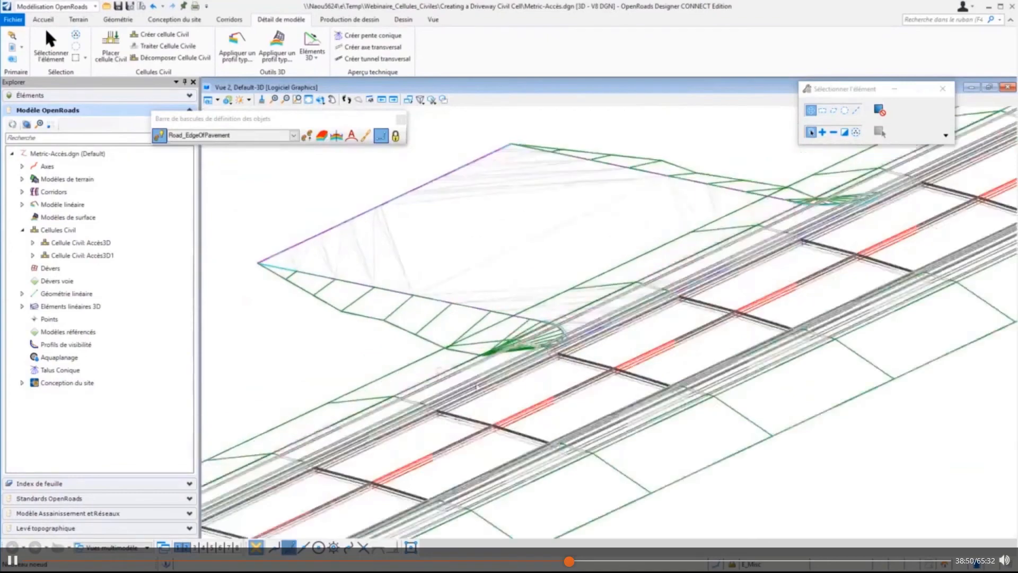
middle_click_drag(398, 324, 707, 383, "shift")
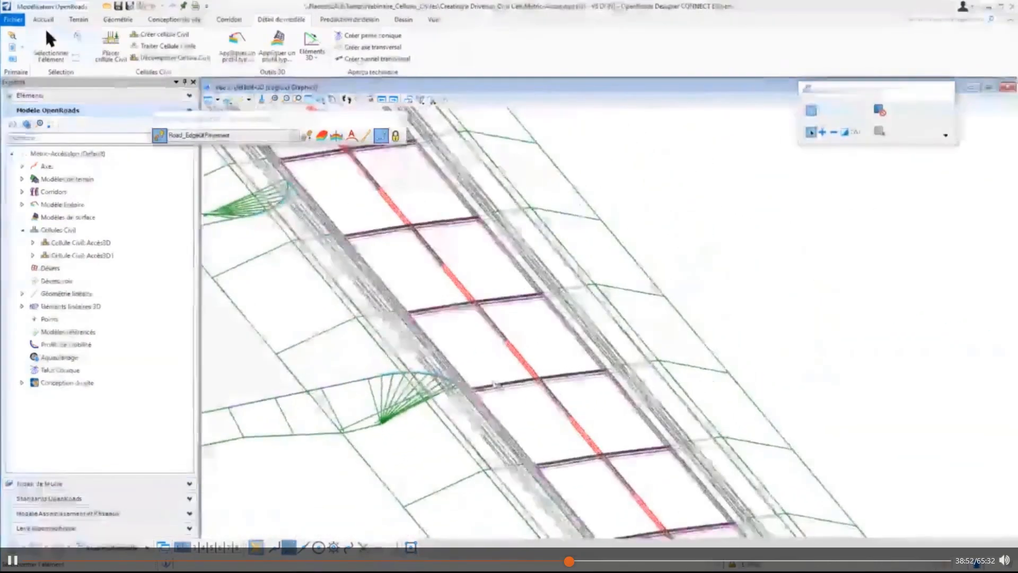
scroll(480, 383, "up", 6)
middle_click_drag(462, 413, 354, 423)
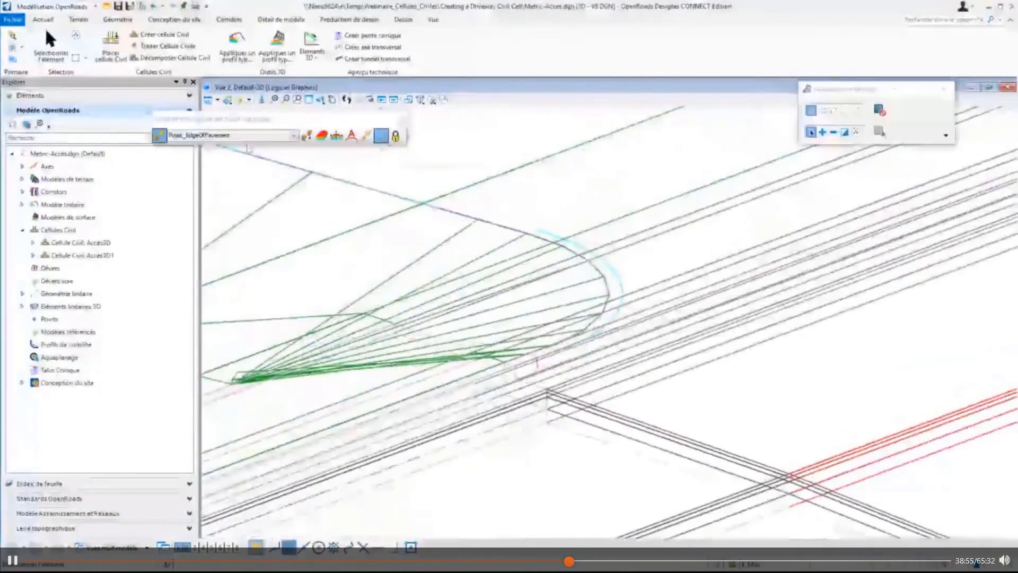
Step: Display the Default-3D view in the Transparent style and examine how the access side slope overlaps the road's curb and sidewalk
left_click(228, 100)
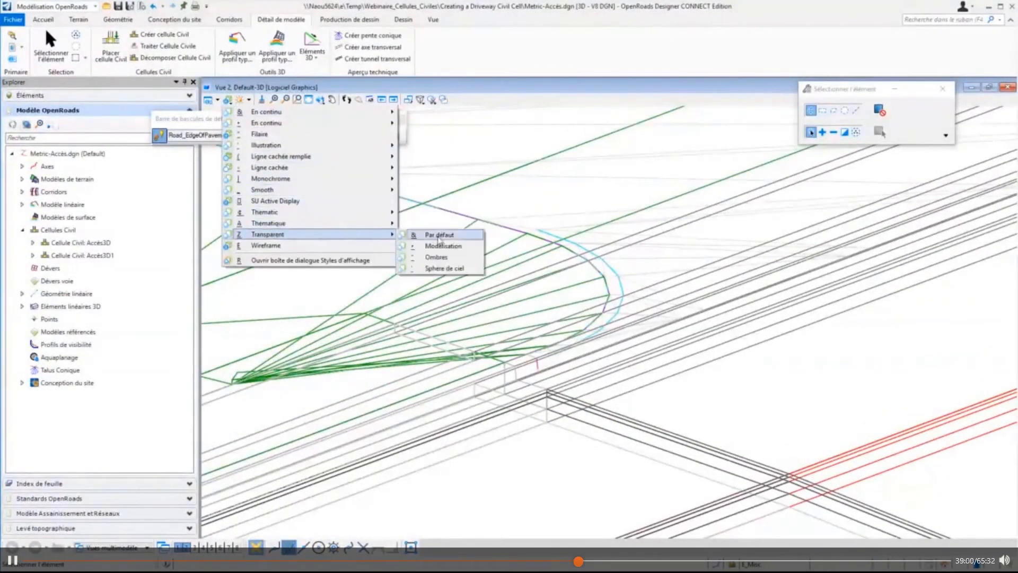
left_click(432, 240)
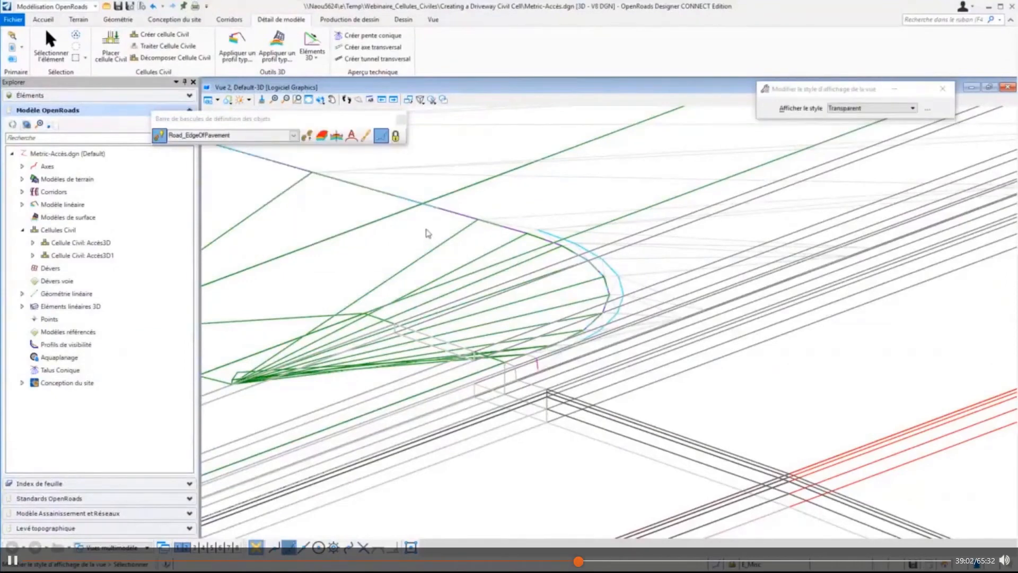
left_click(429, 233)
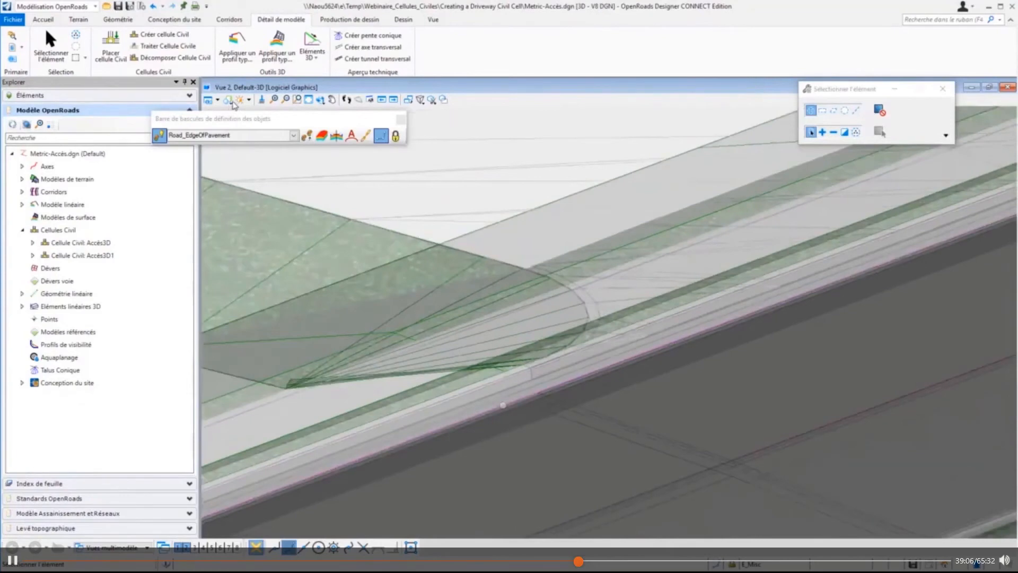
left_click(238, 100)
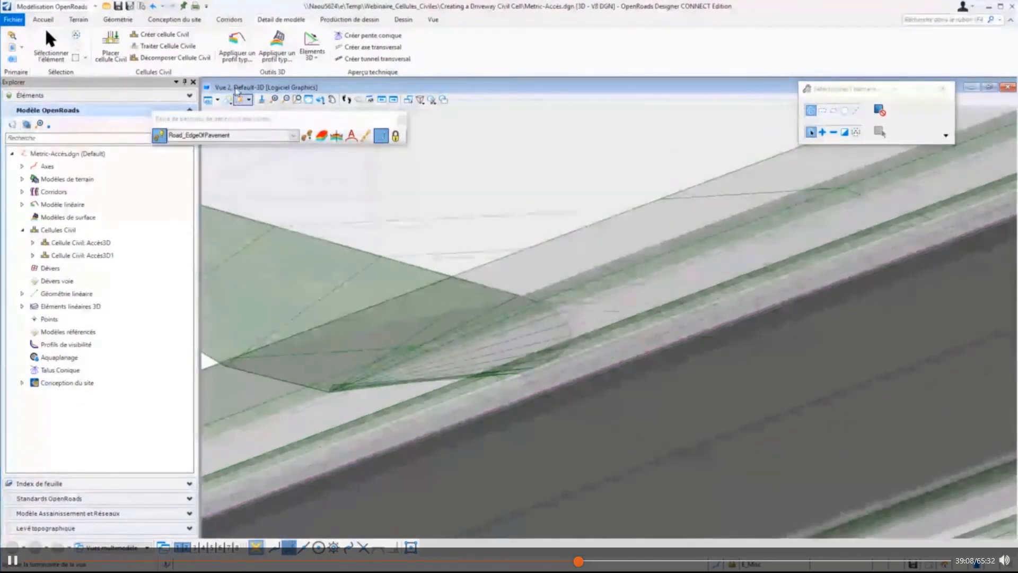
scroll(468, 371, "down", 1)
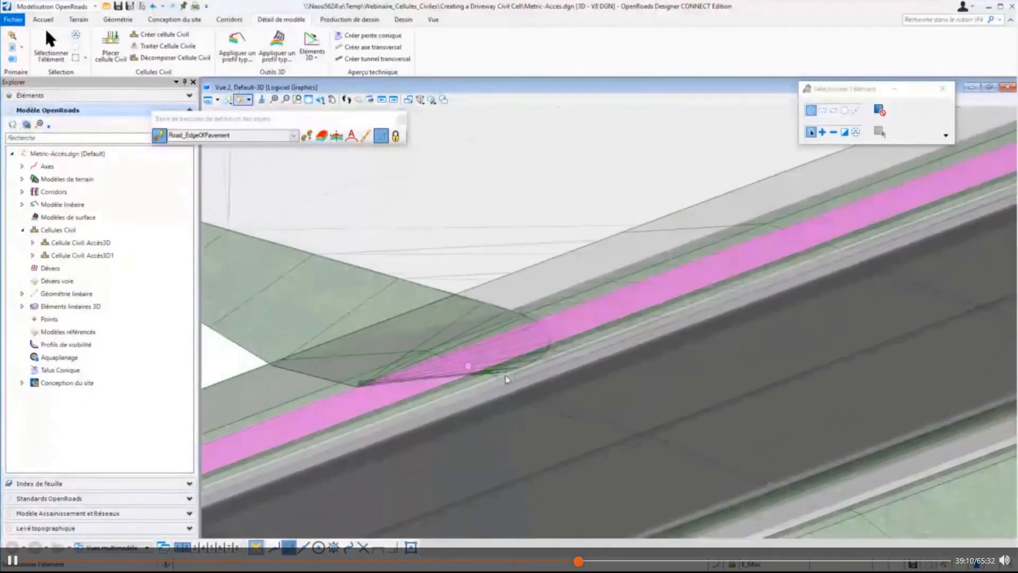
scroll(513, 377, "down", 1)
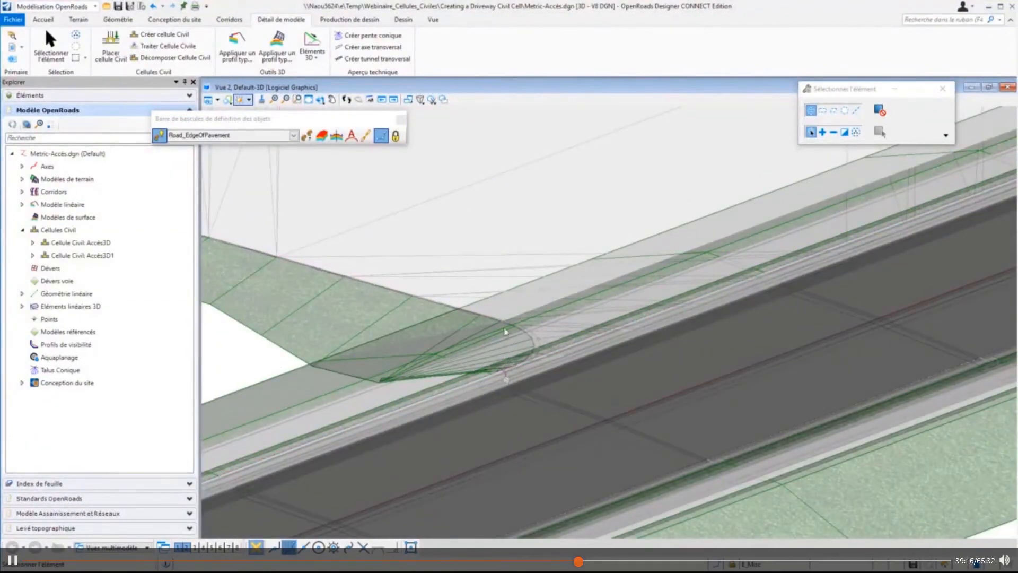
scroll(505, 332, "up", 1)
scroll(527, 328, "up", 1)
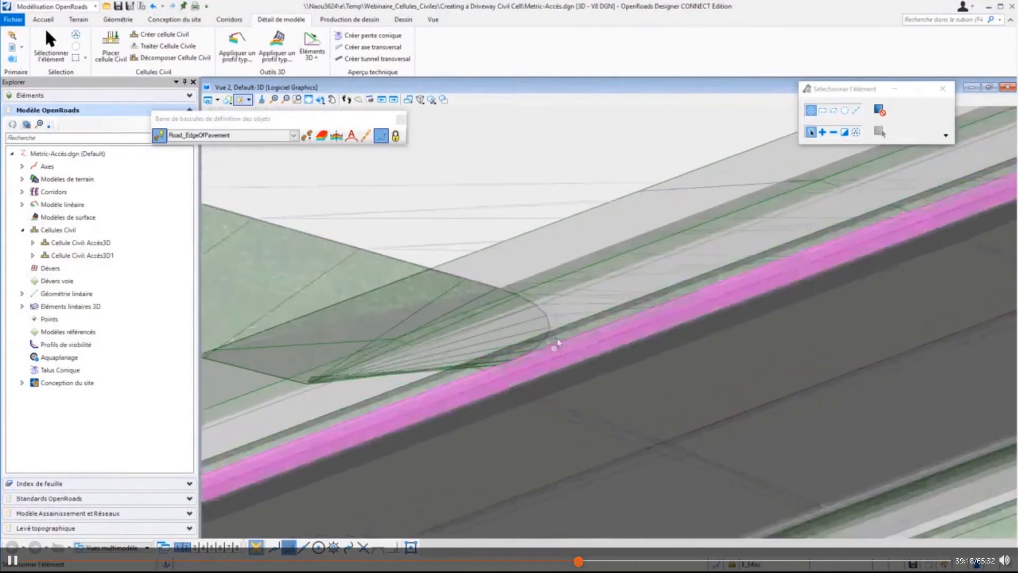
scroll(553, 348, "up", 1)
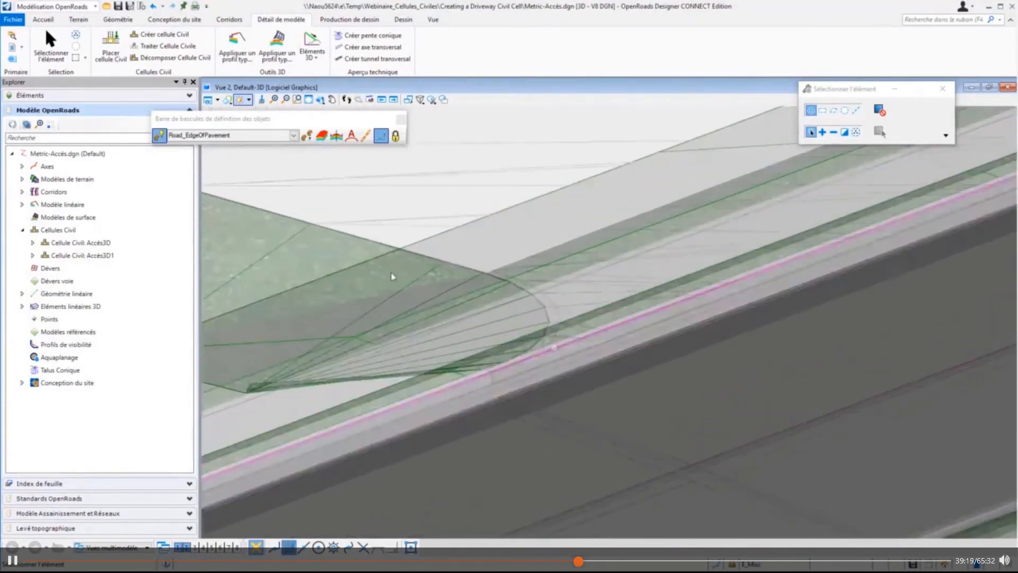
Step: Restore the tiled views and define a dynamic cross-section on the road axis with offsets about -17.09 and 0.92, PK about 0+031.903 and interval 1
double_click(325, 84)
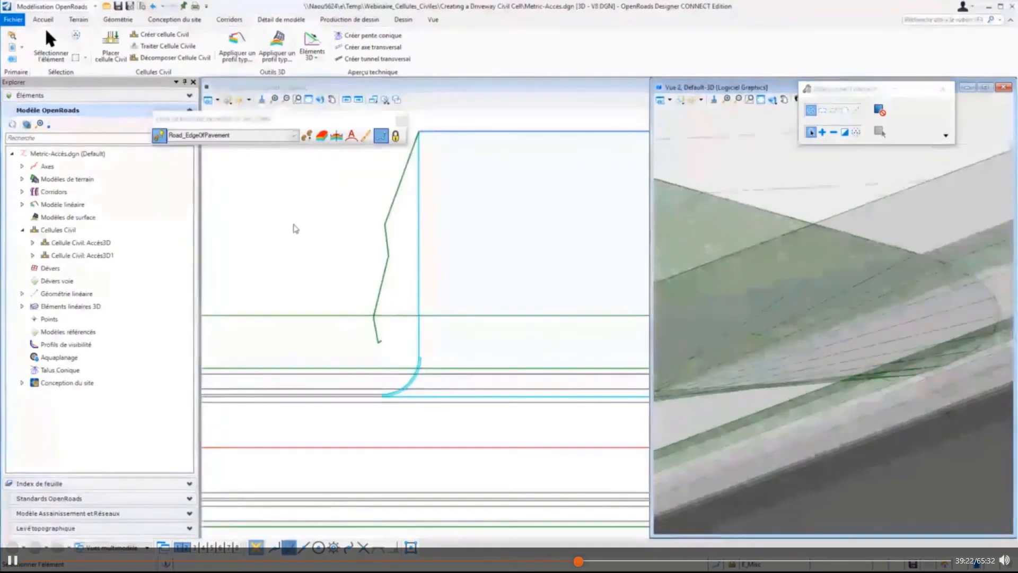
scroll(296, 229, "down", 2)
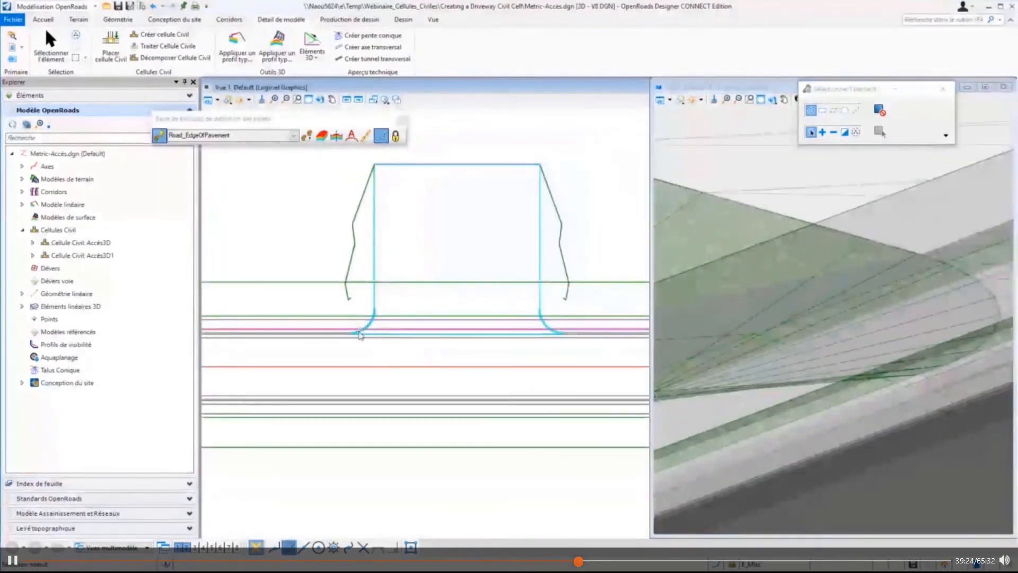
scroll(360, 335, "up", 2)
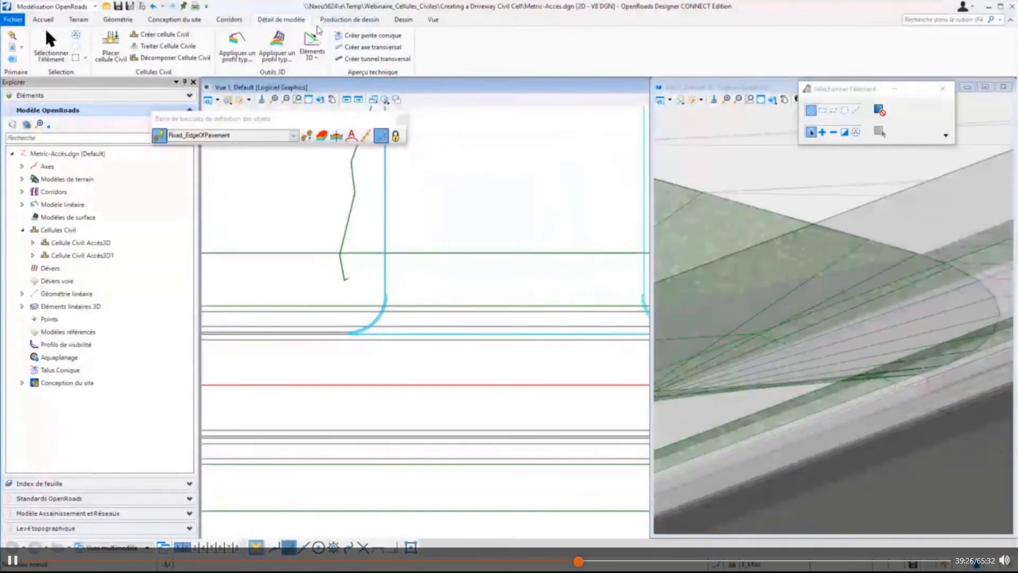
scroll(455, 39, "up", 1)
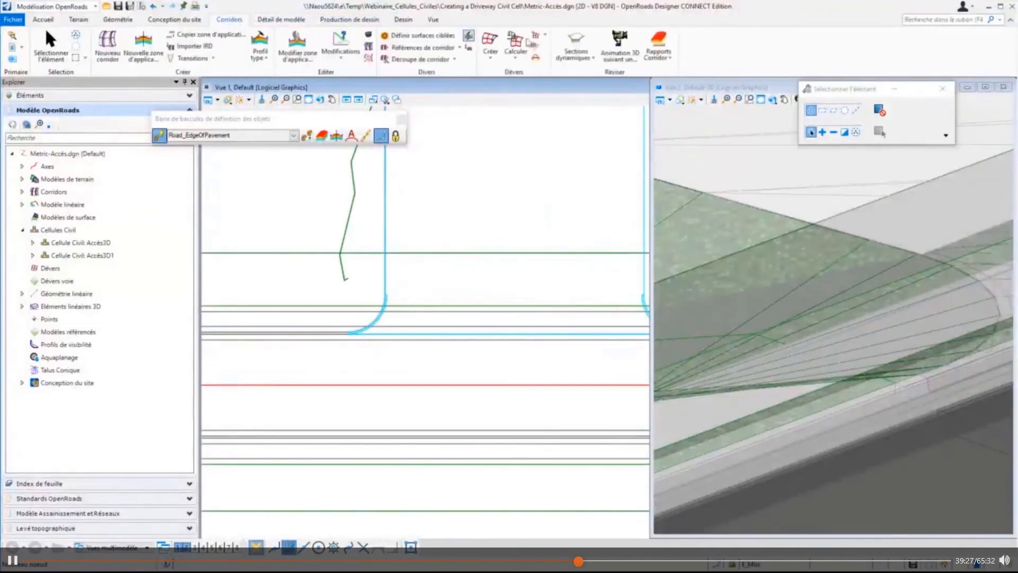
left_click(576, 55)
left_click(579, 78)
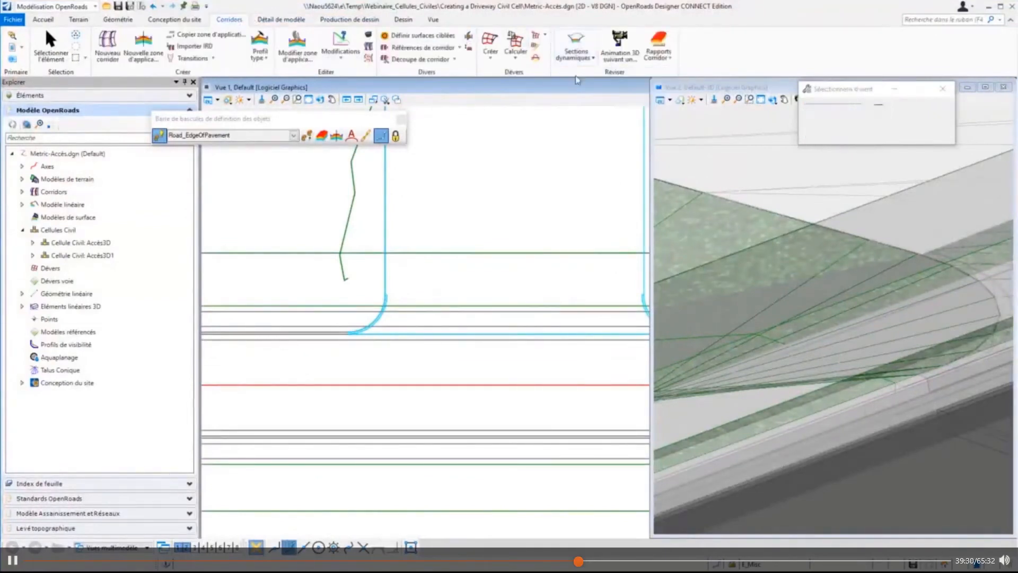
left_click(351, 384)
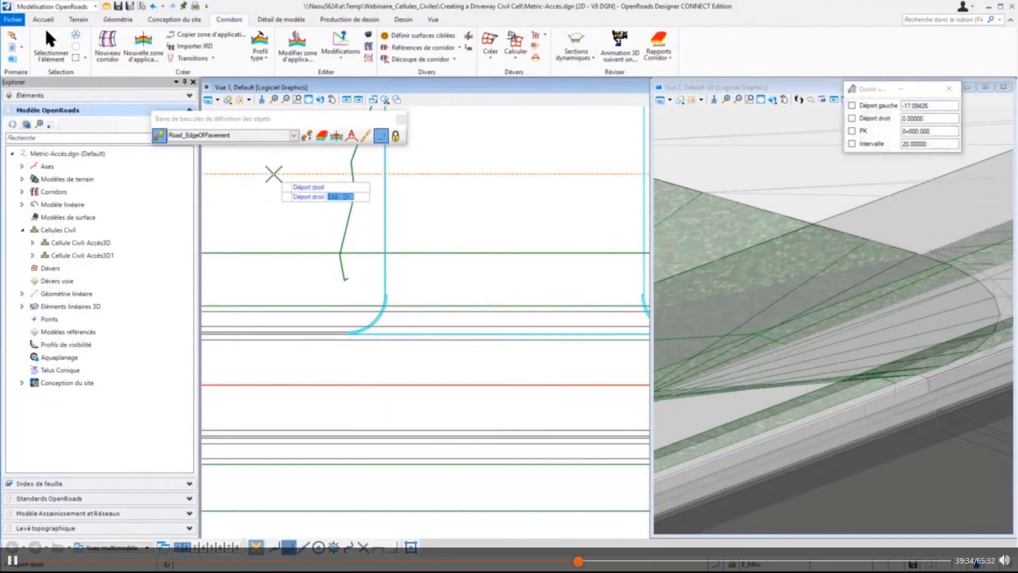
left_click(274, 173)
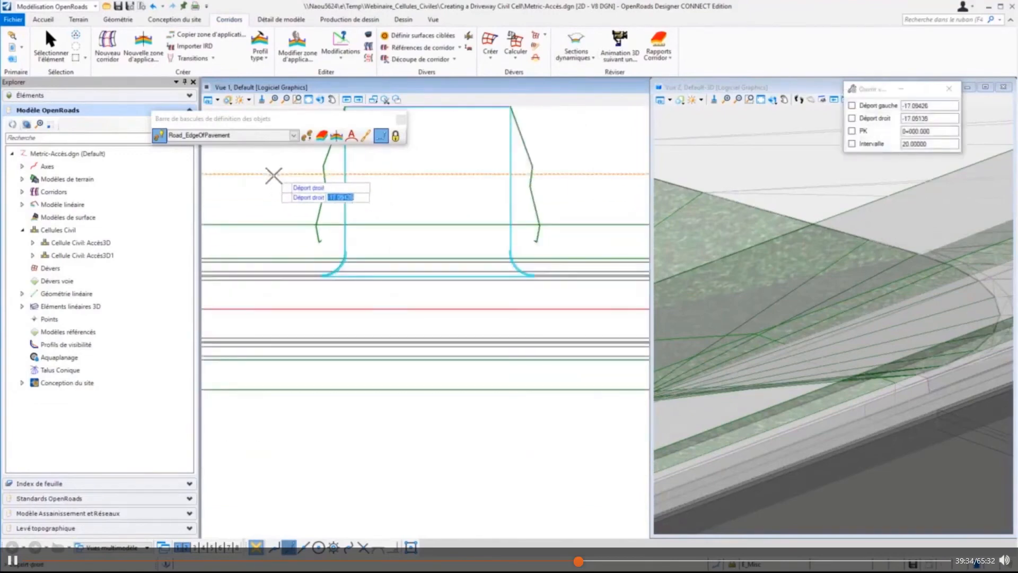
left_click(277, 315)
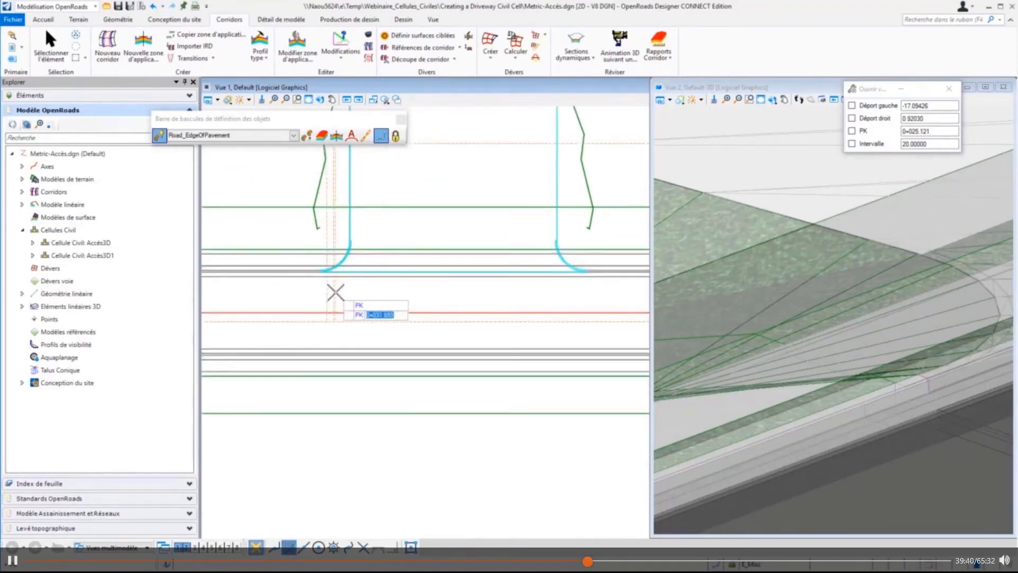
left_click(335, 291)
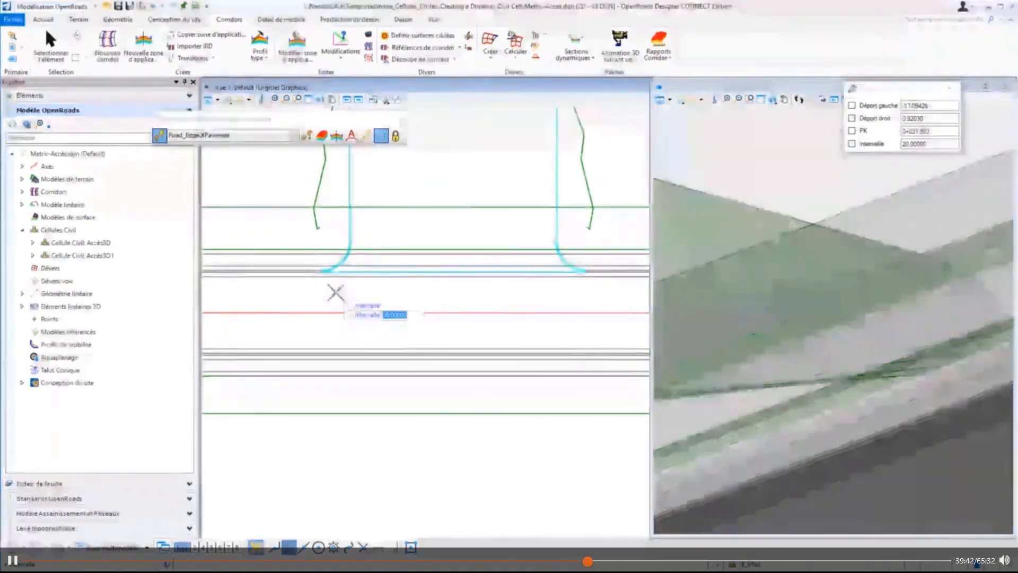
type("1")
key("Return")
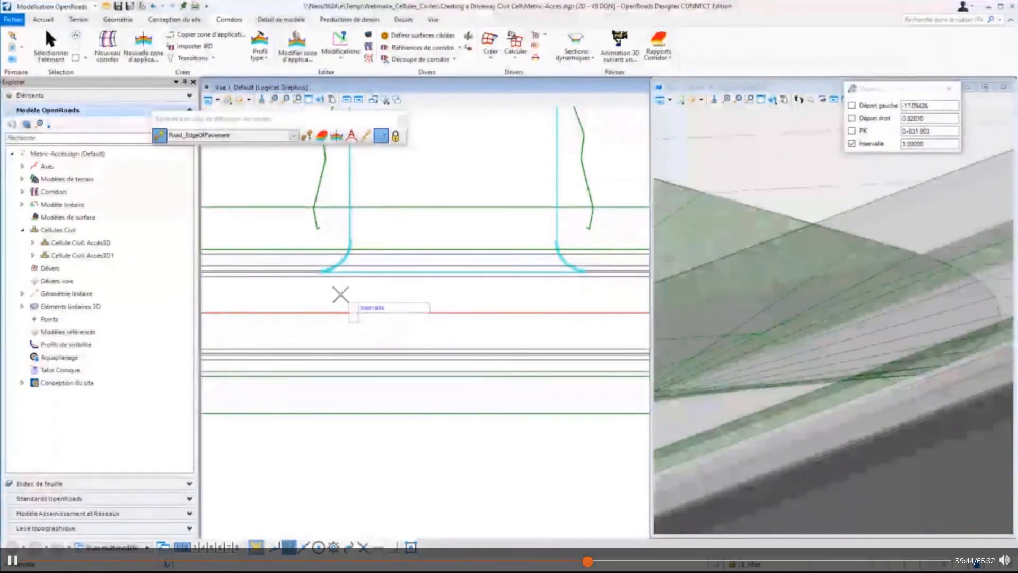
Step: Open view 3 and show the road axis cross-sections in it, with offsets about -15.13 and 1.66, PK about 0+031.796 and interval 1
left_click(194, 547)
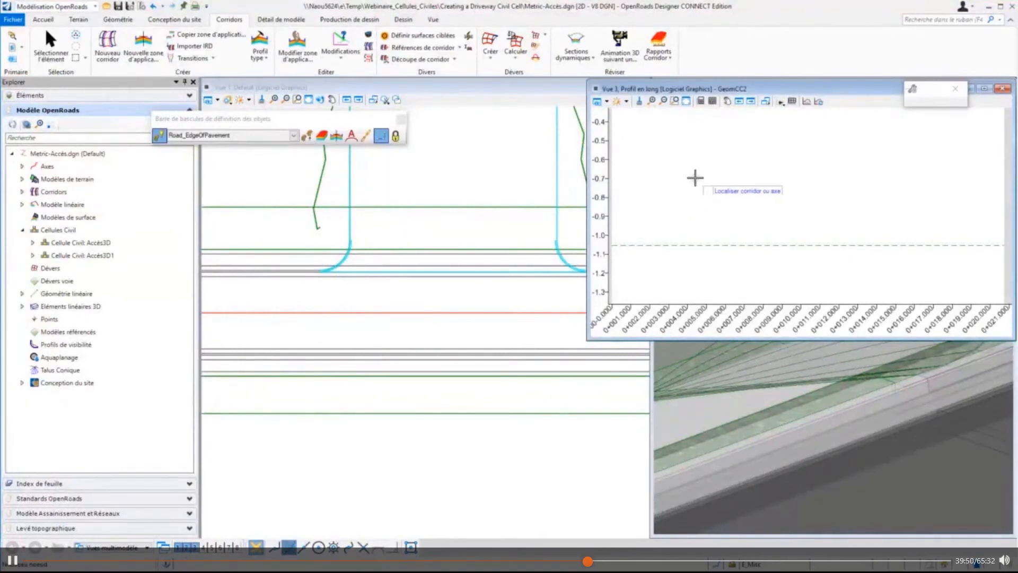
left_click(582, 59)
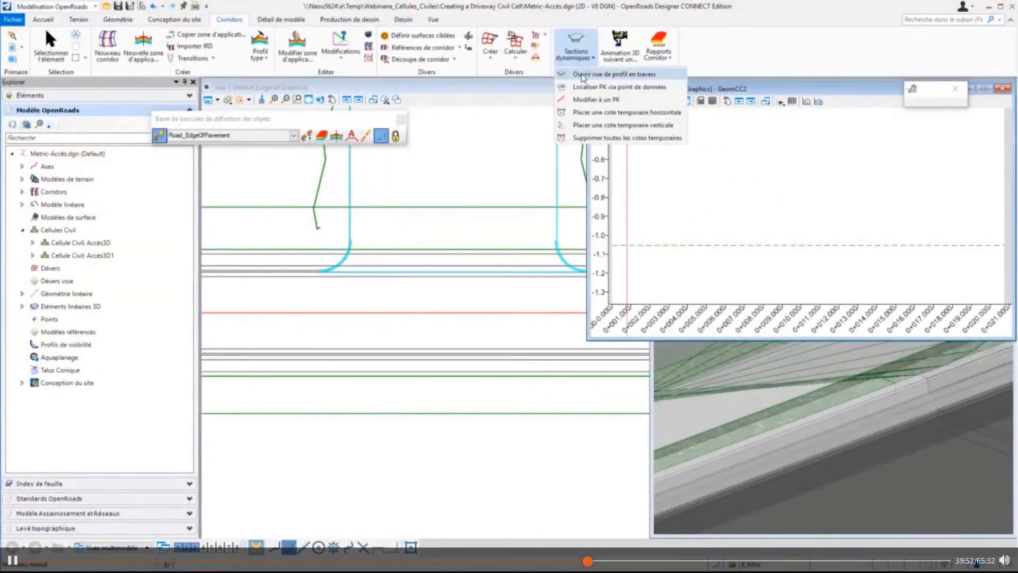
left_click(583, 76)
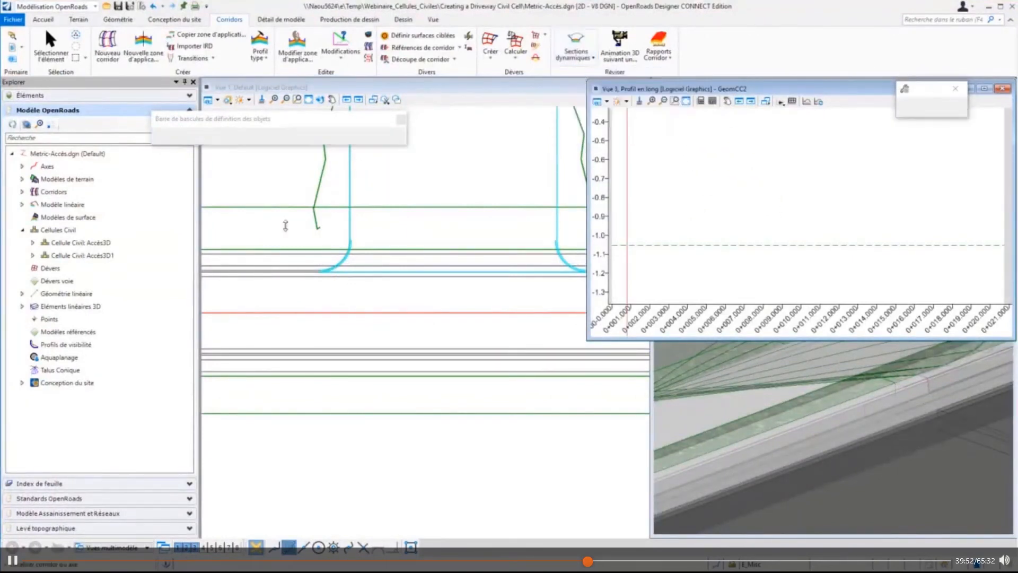
left_click(246, 201)
left_click(254, 163)
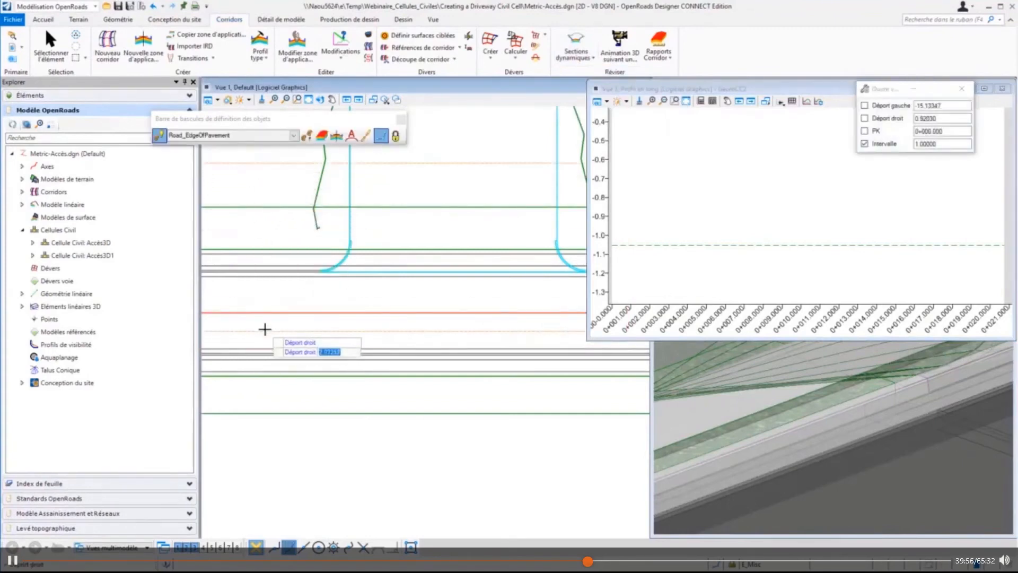
left_click(265, 329)
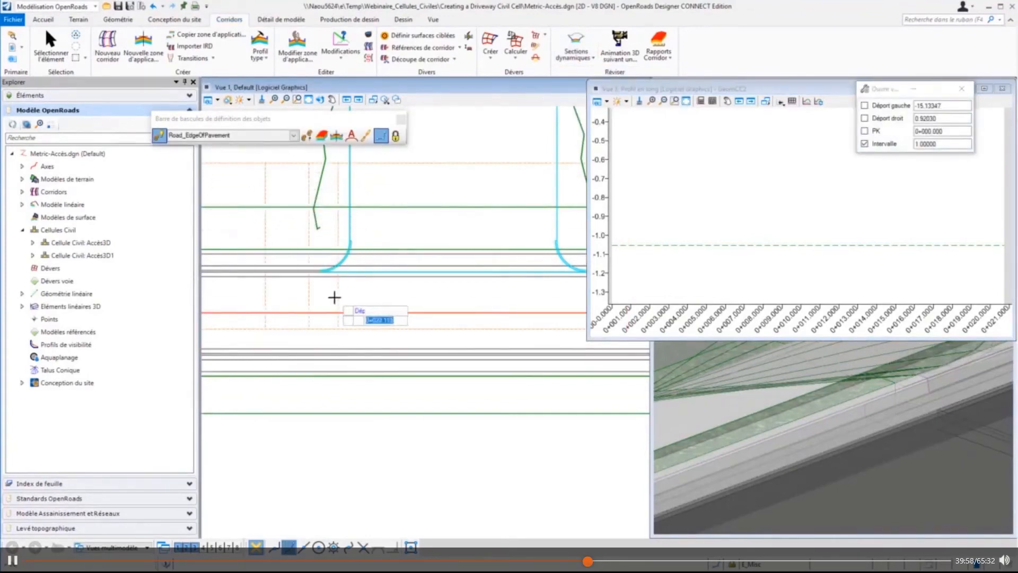
left_click(334, 298)
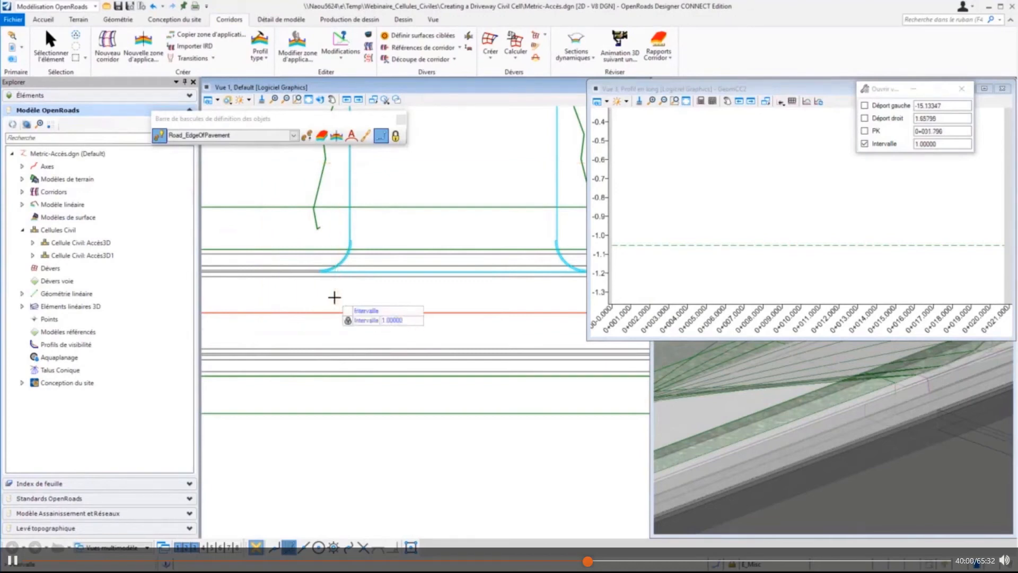
left_click(334, 298)
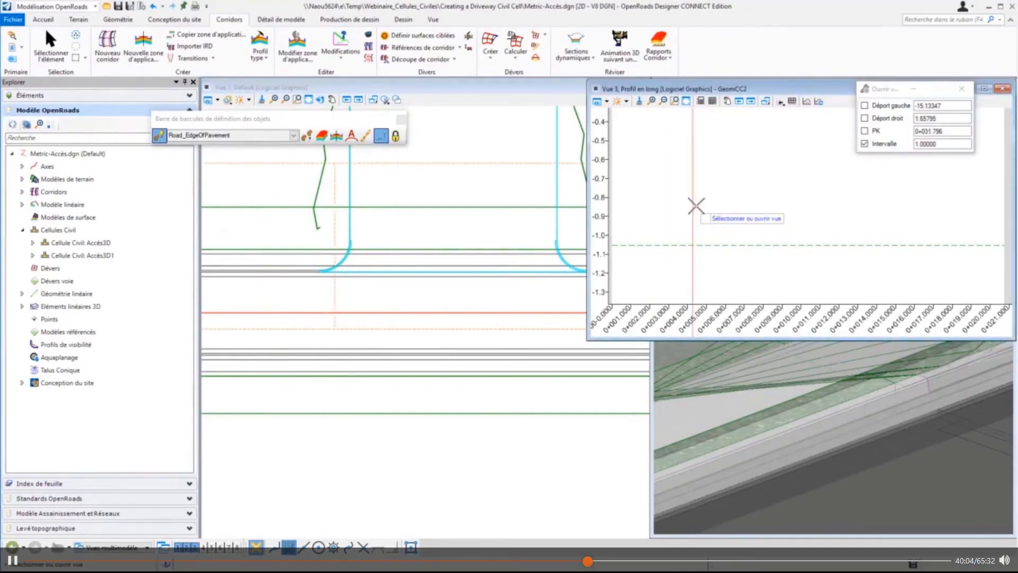
left_click(696, 206)
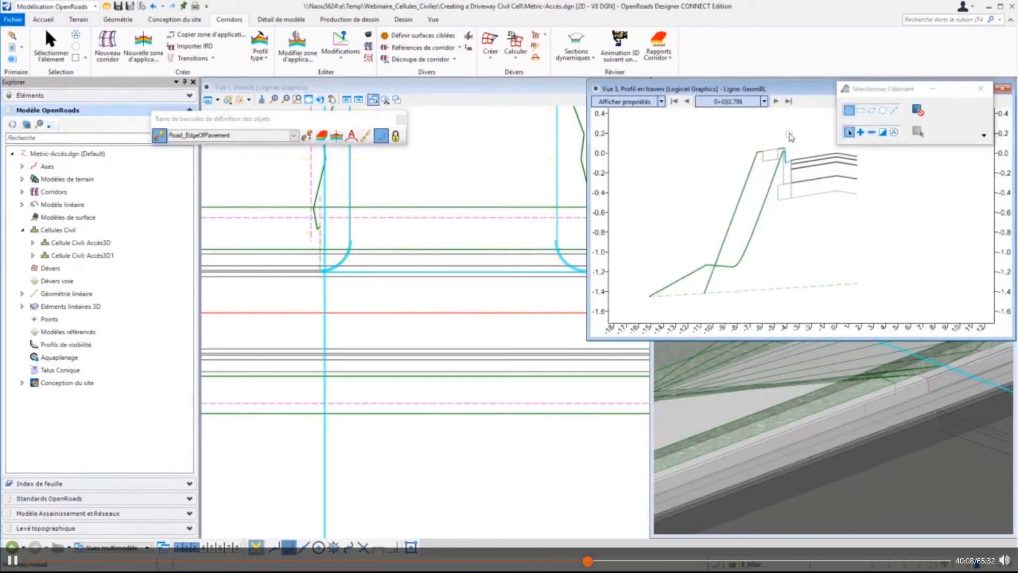
scroll(791, 137, "up", 3)
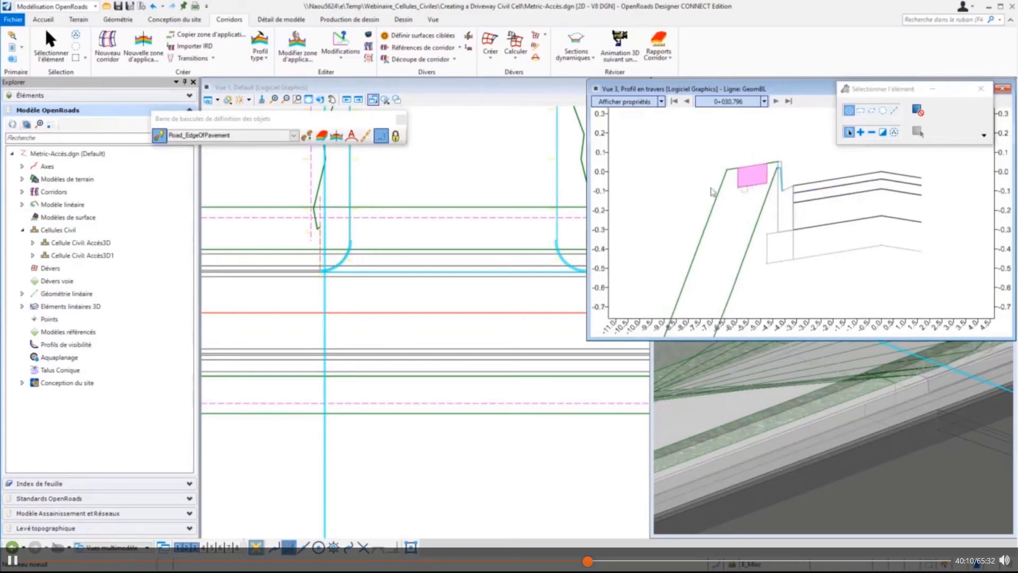
scroll(702, 238, "up", 3)
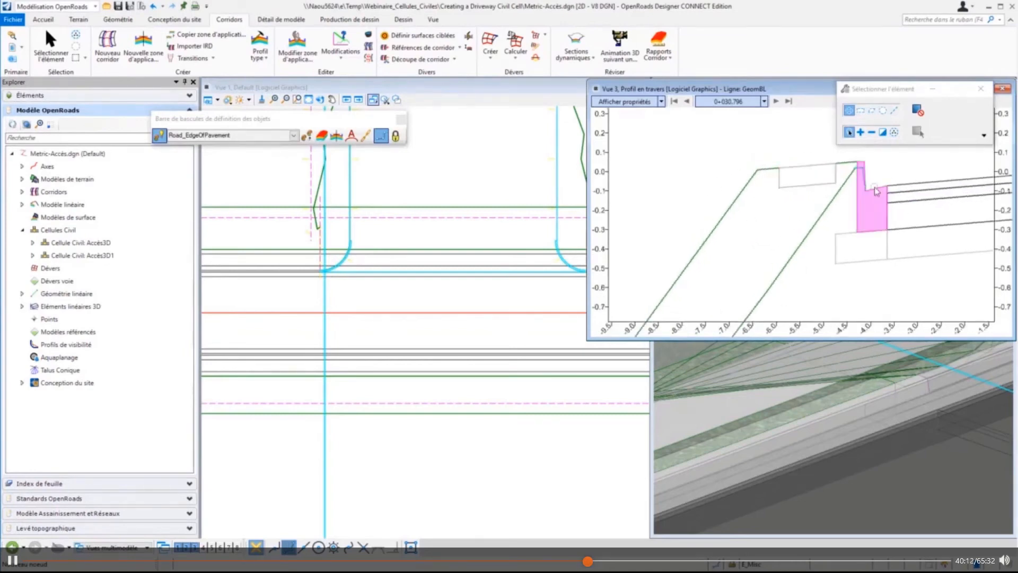
Step: Add the placed access's two side linear templates as clipping references of the road corridor, with the tunnel clipping option Aucun
double_click(460, 88)
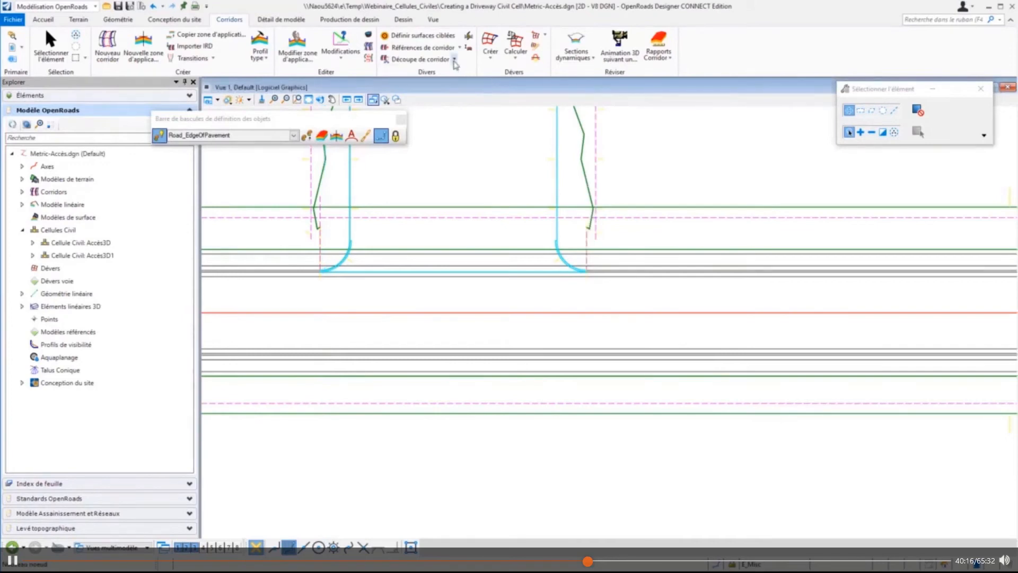
left_click(455, 60)
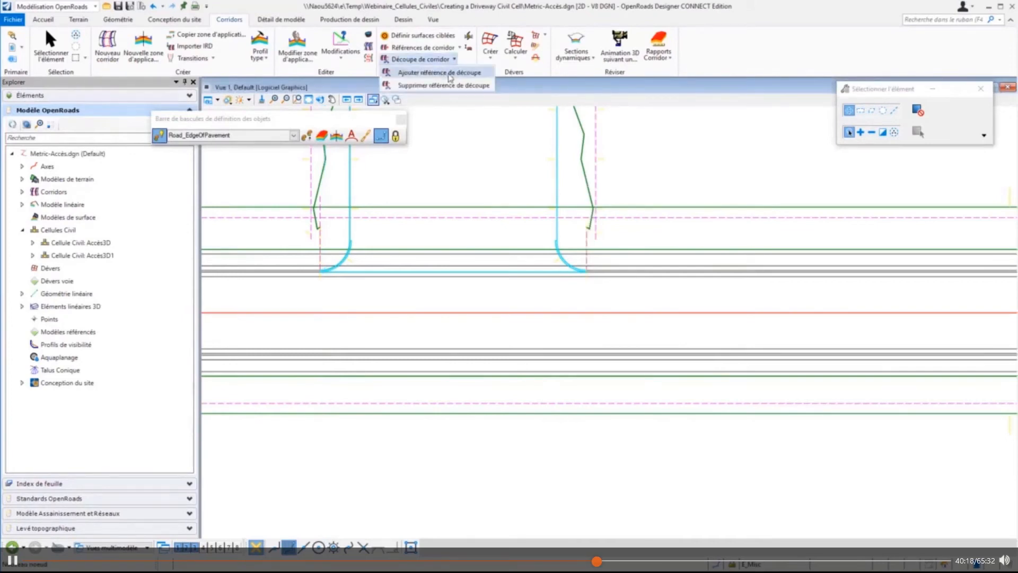
left_click(444, 74)
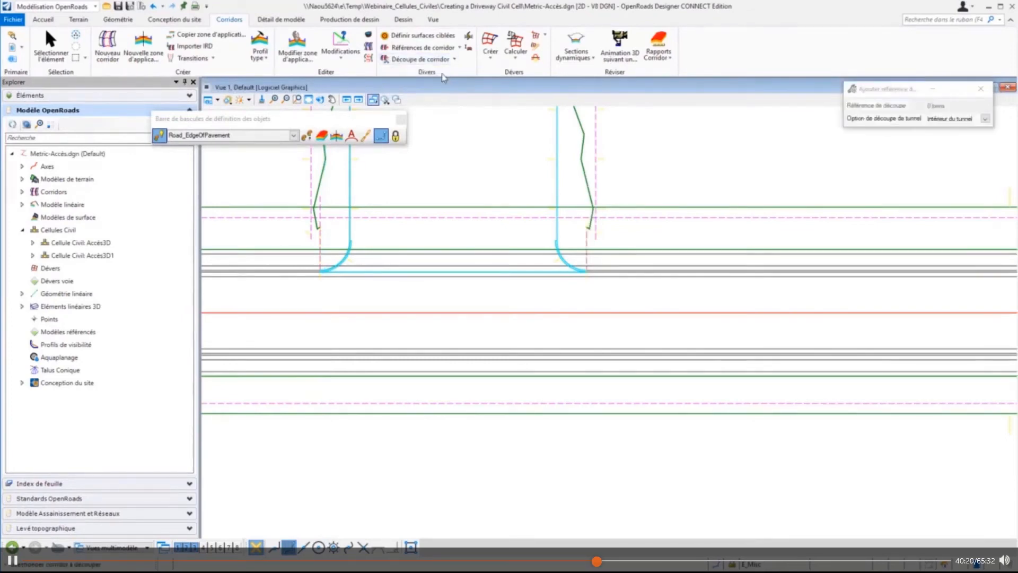
left_click(985, 119)
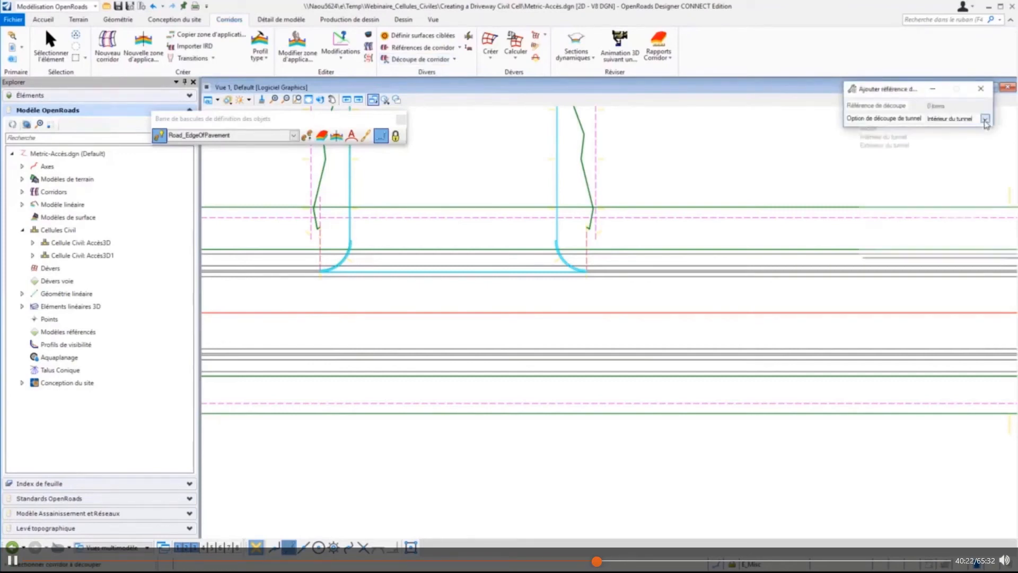
left_click(884, 133)
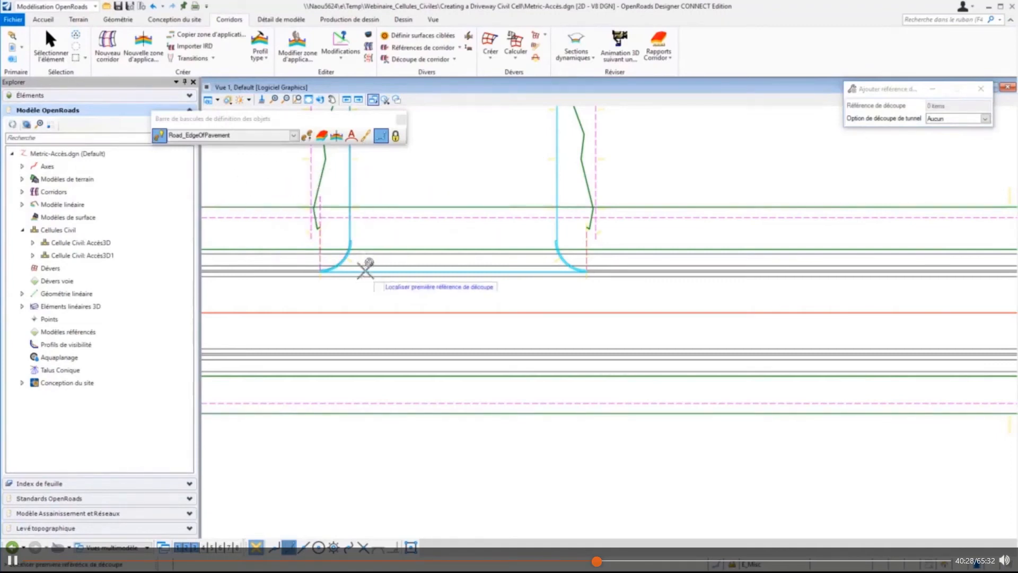
left_click(308, 159)
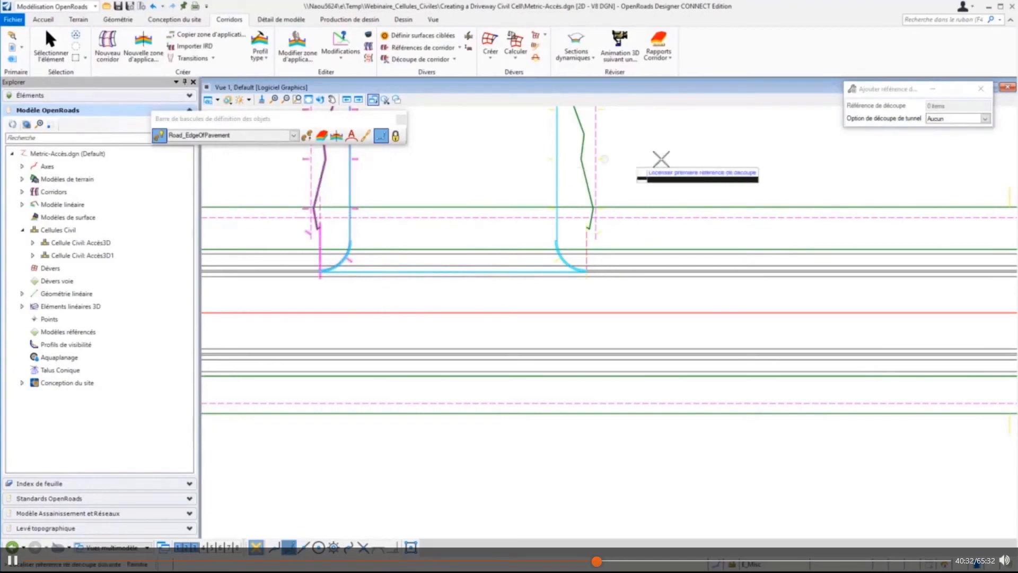
left_click(550, 158)
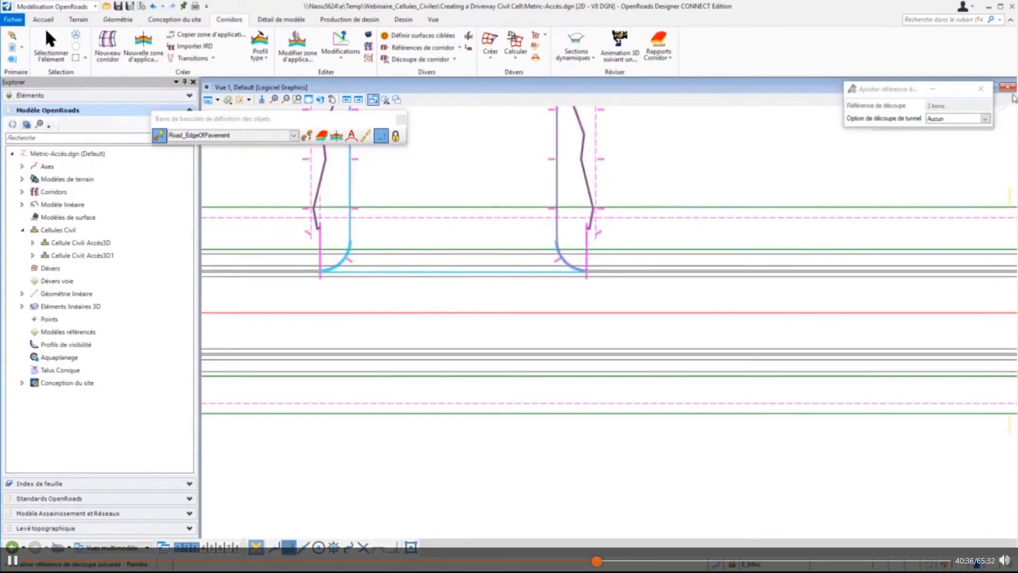
left_click_drag(974, 88, 828, 102)
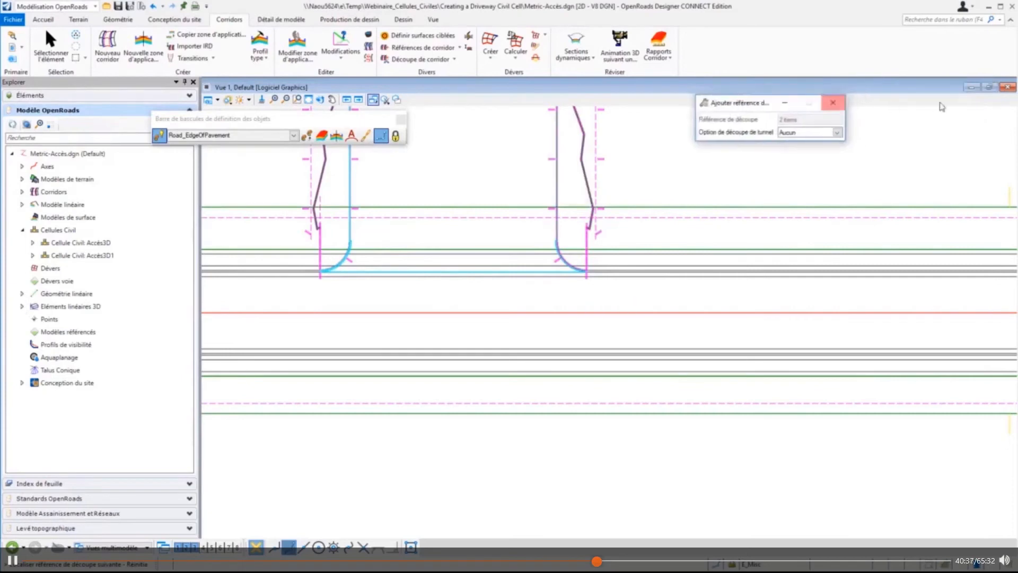
left_click(989, 87)
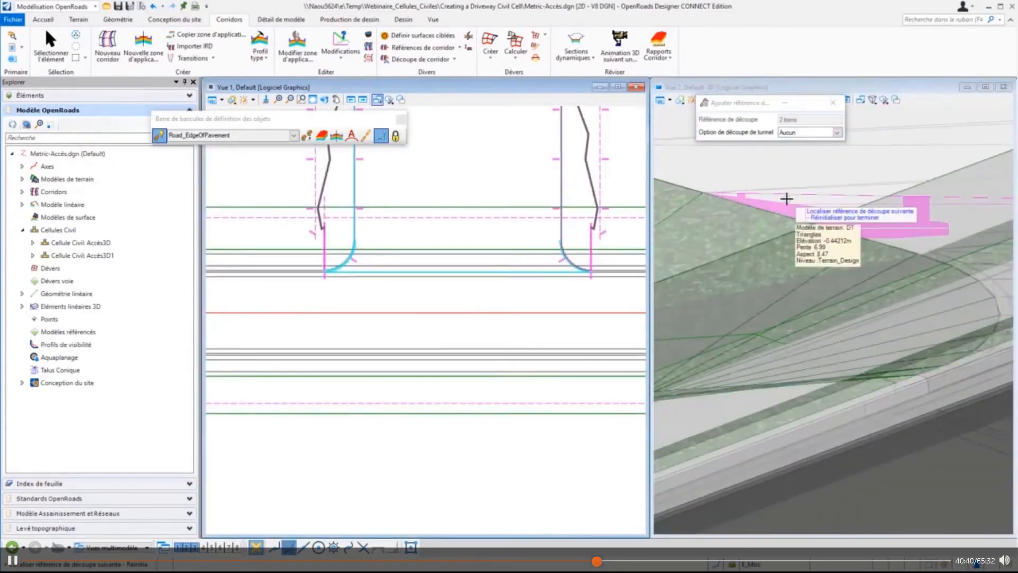
right_click(438, 168)
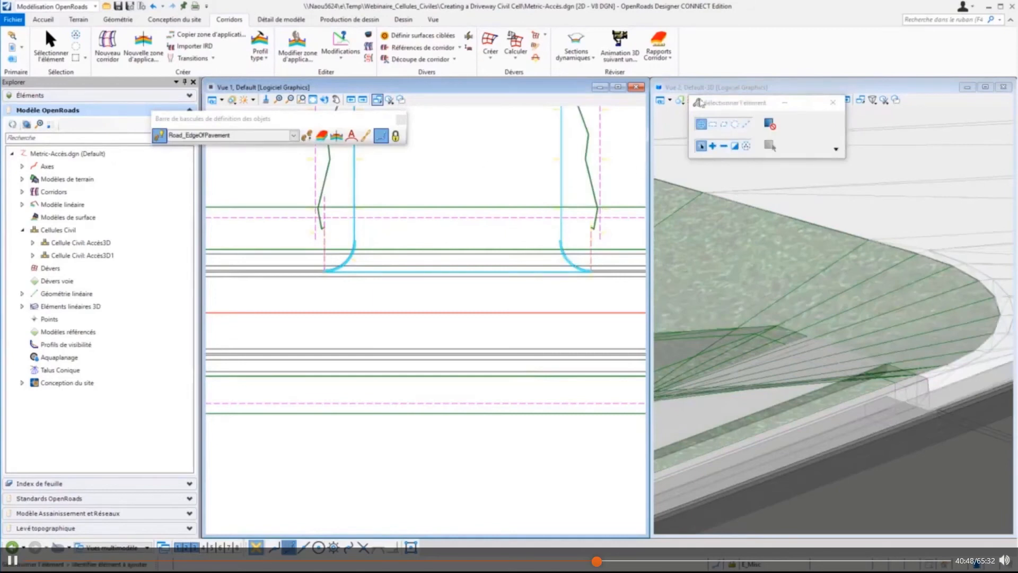
Step: Show the Default-3D view in the En continu Par défaut style and examine where the access joins the curb and sidewalk
left_click(680, 101)
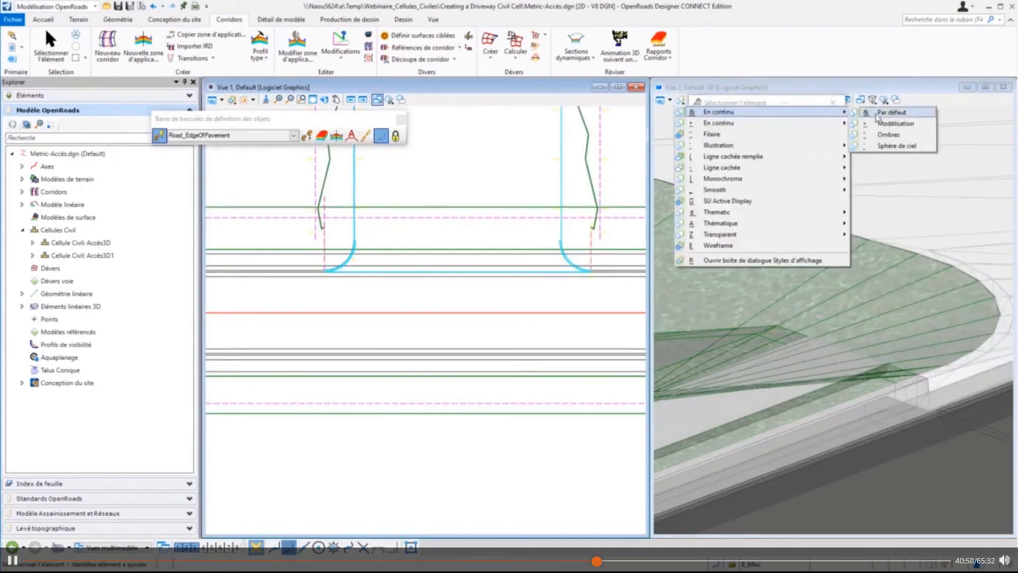
left_click(891, 107)
middle_click_drag(936, 376, 806, 398)
scroll(806, 425, "up", 2)
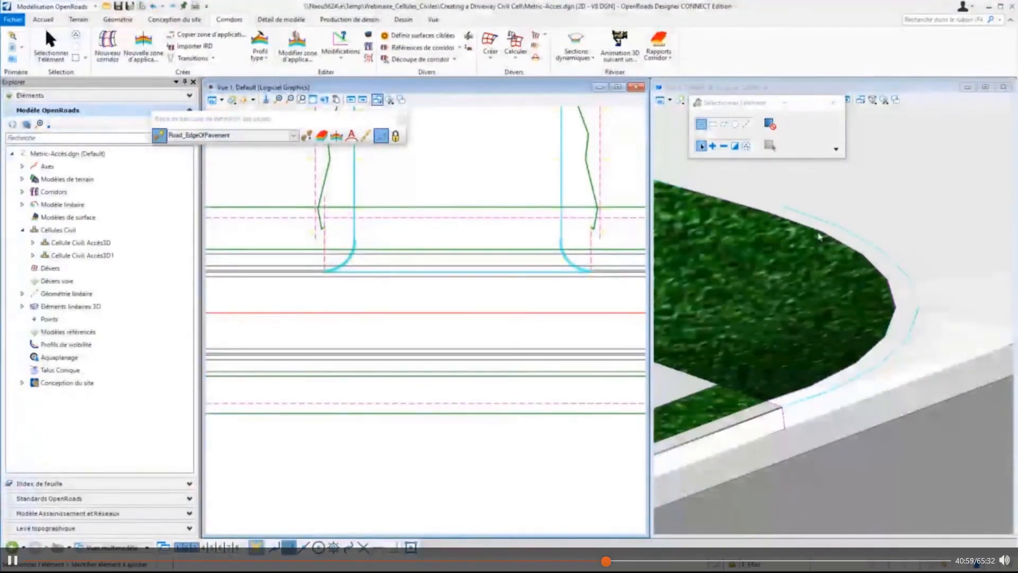
scroll(820, 237, "down", 2)
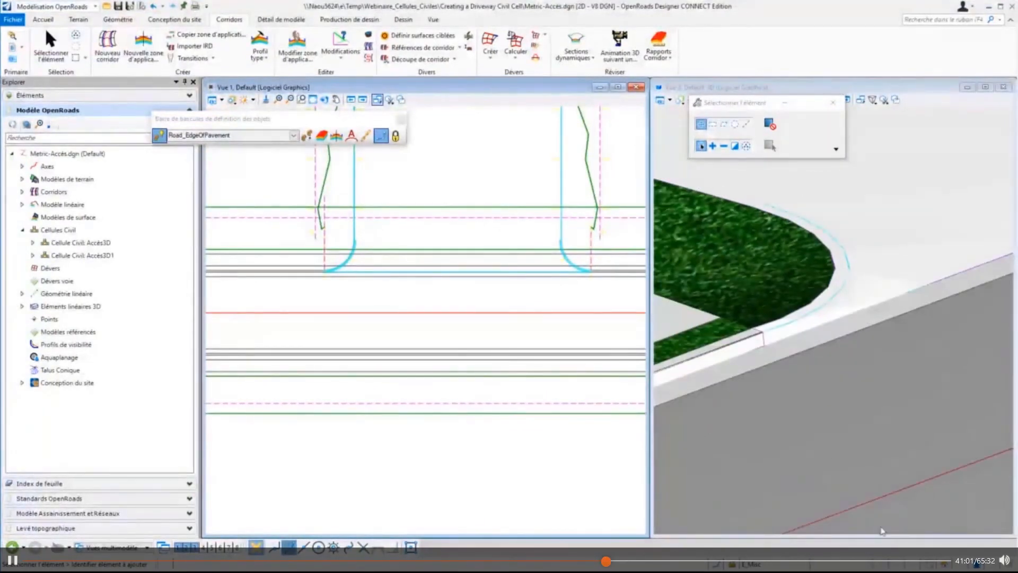
Step: Bring the view 3 cross-section to the front, enlarge it and place it beside the plan view to examine the clipped curb
key("ctrl+Tab")
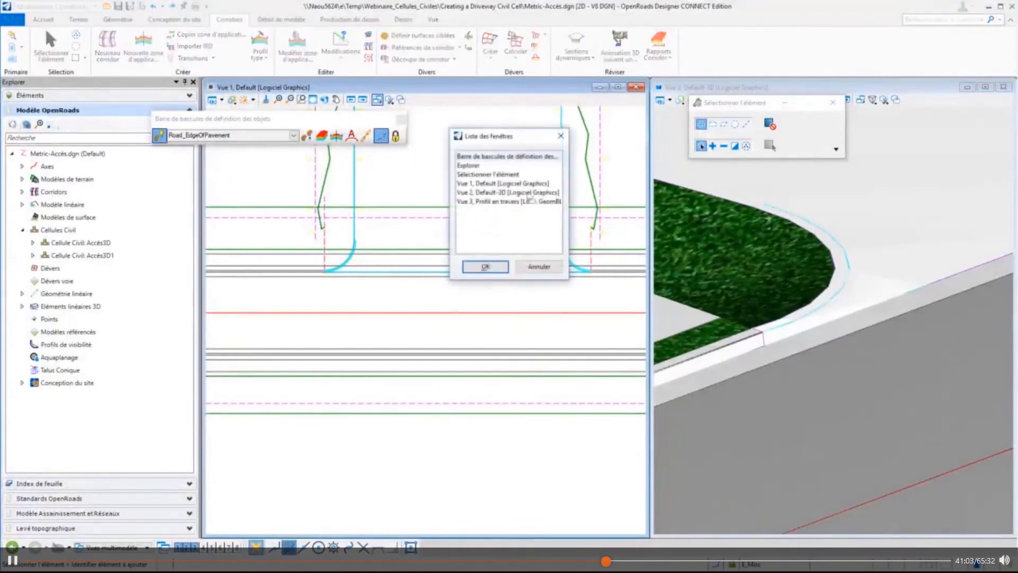
left_click(484, 202)
left_click(484, 266)
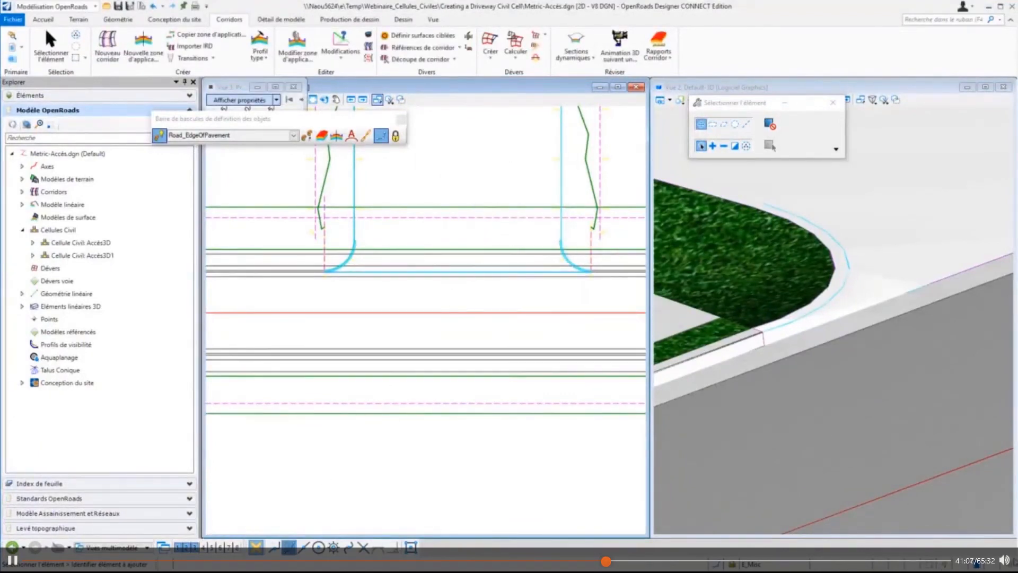
key("ctrl+Tab")
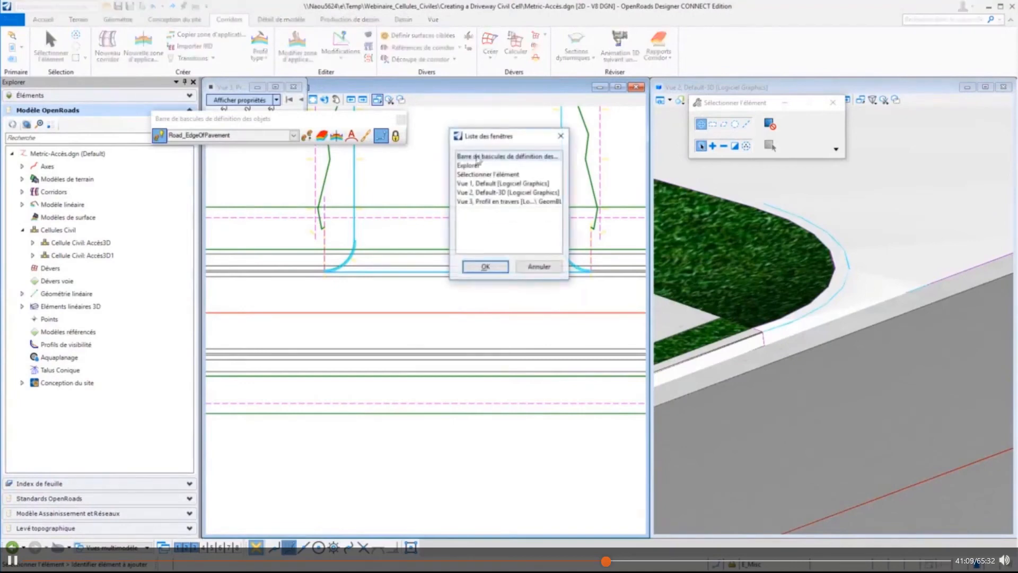
left_click(539, 267)
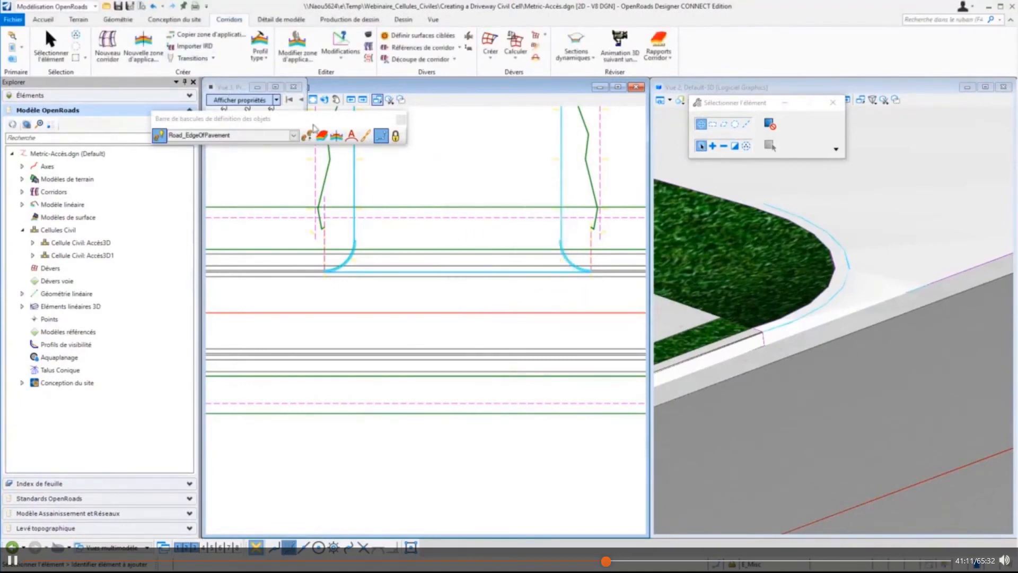
left_click_drag(302, 120, 847, 503)
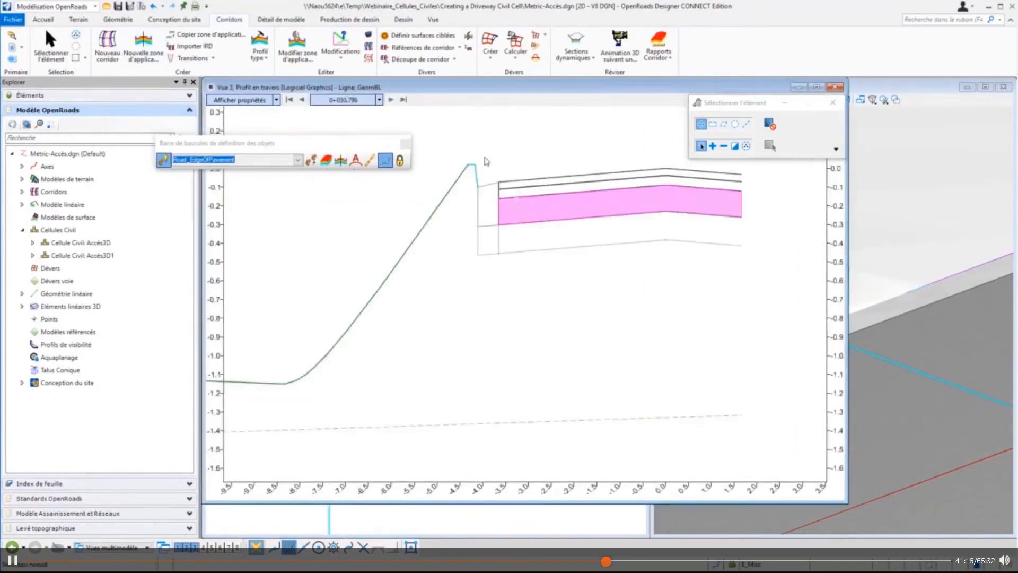
scroll(480, 159, "up", 2)
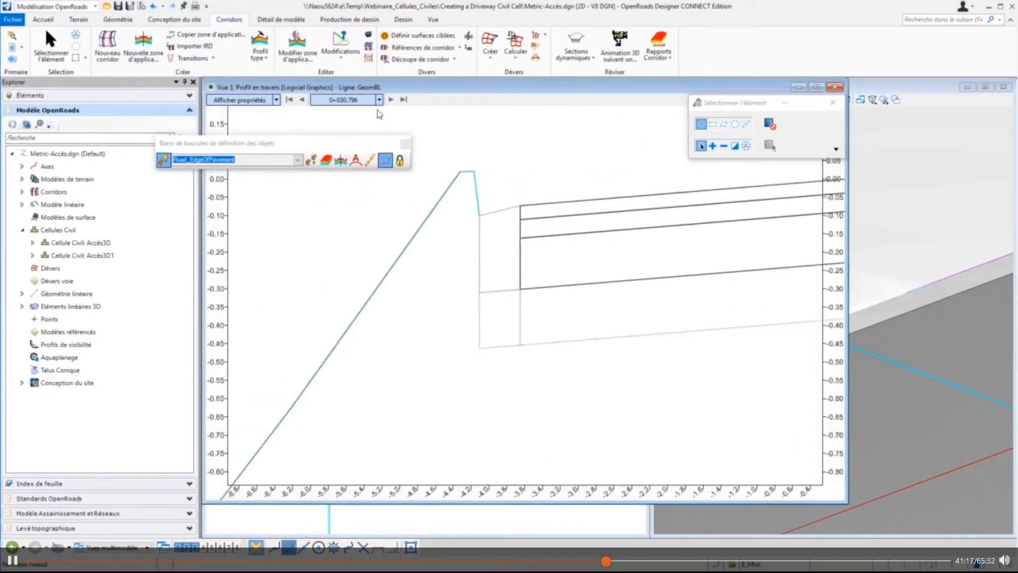
left_click_drag(391, 92, 642, 134)
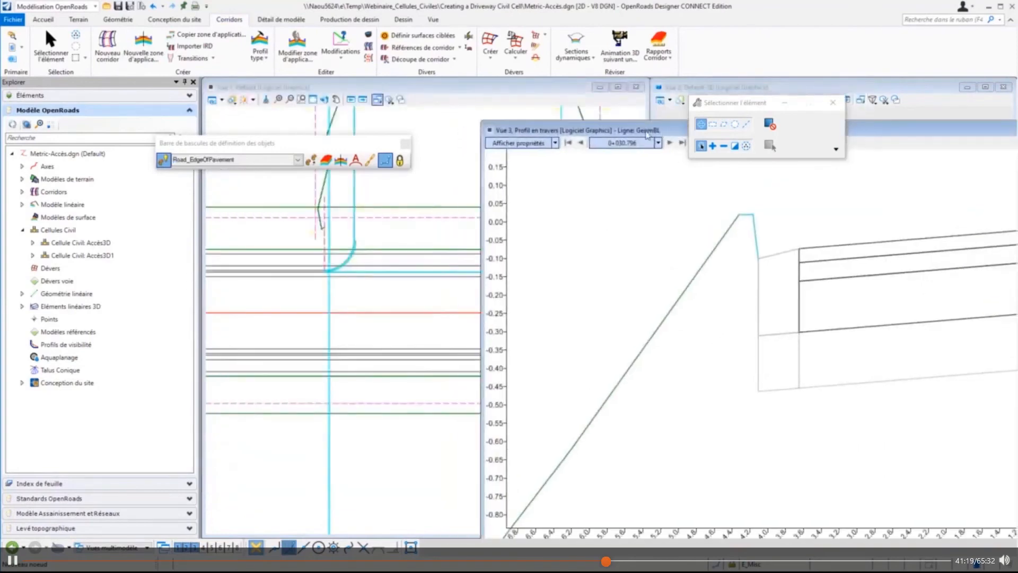
scroll(329, 241, "up", 3)
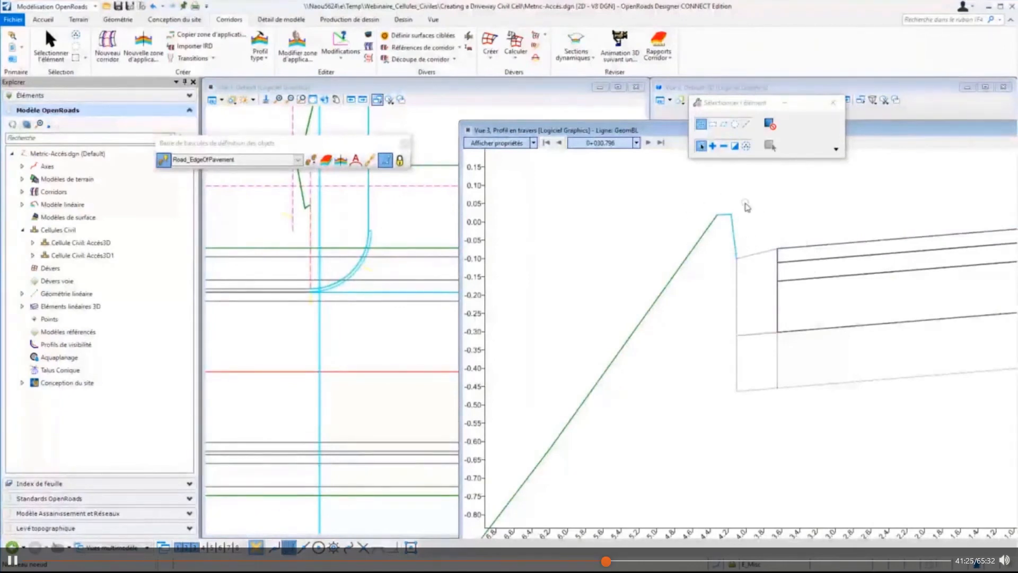
Step: Review the successive road cross-sections through the access up to PK 0+036.796, and close the cross-section view
left_click(649, 144)
left_click(649, 143)
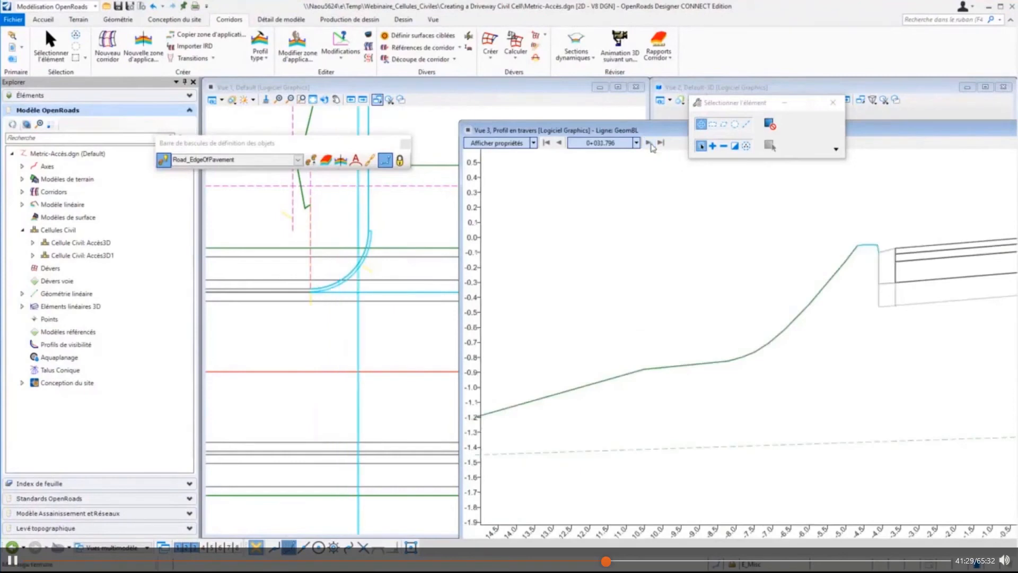
left_click(649, 143)
left_click(650, 143)
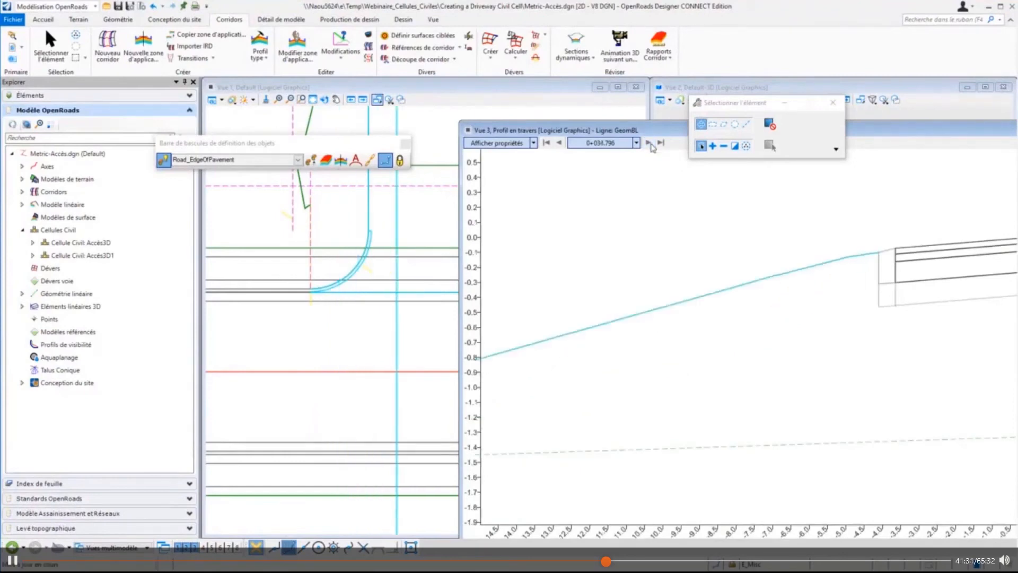
left_click(650, 144)
left_click(649, 143)
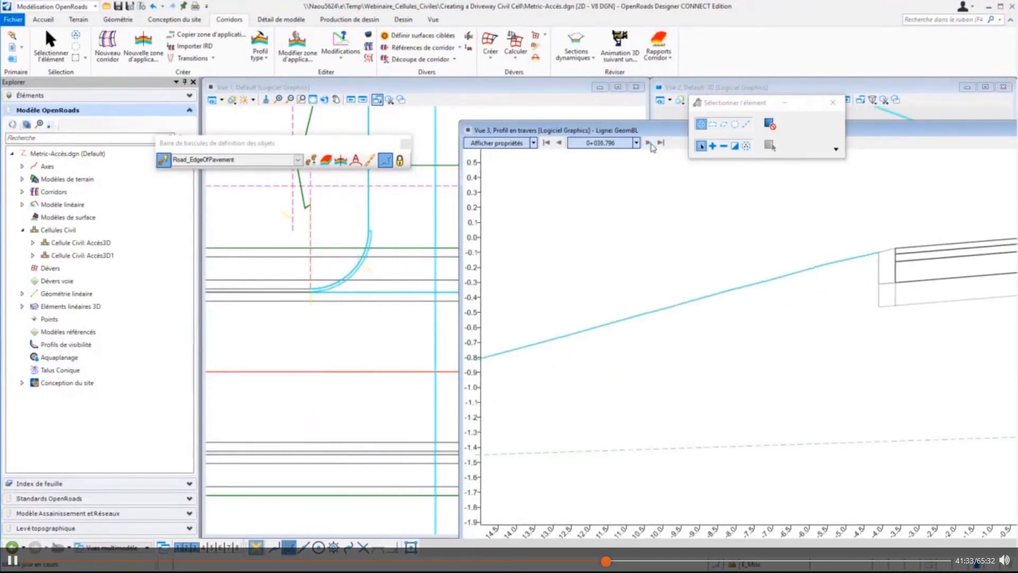
left_click(649, 143)
left_click_drag(481, 155, 344, 193)
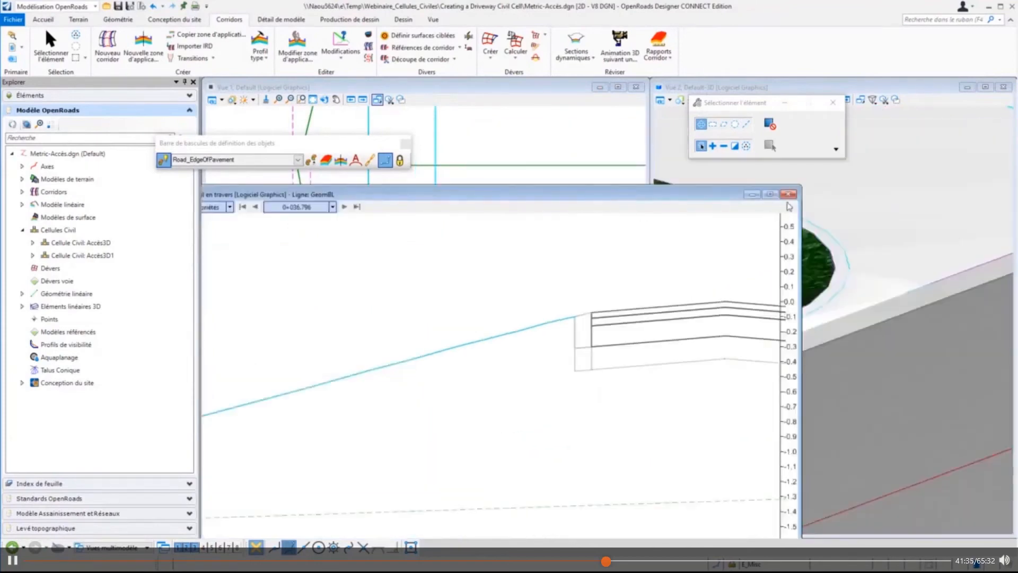
left_click(789, 194)
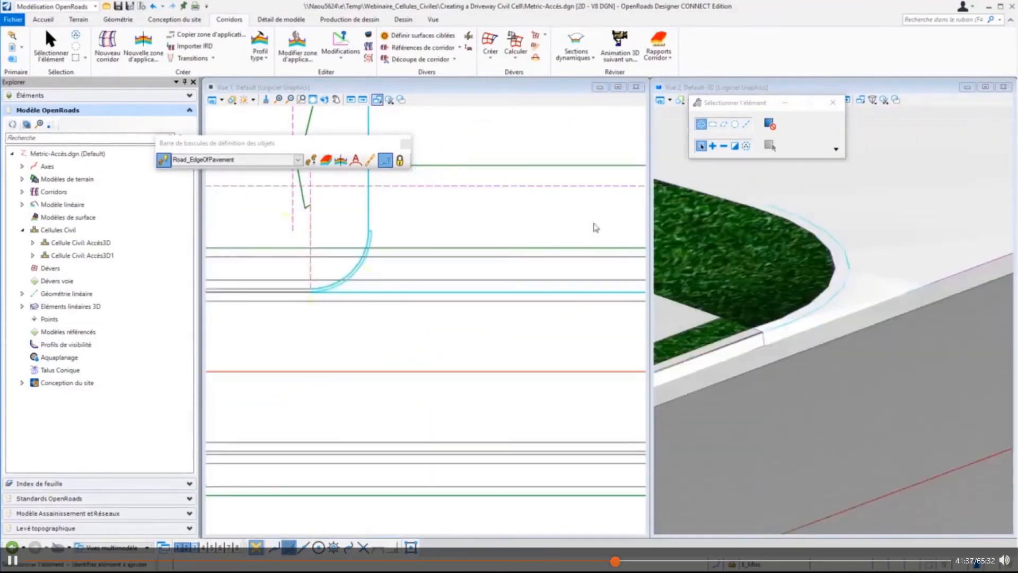
Step: Delete the access civil cell placed along the road corridor
scroll(478, 242, "down", 4)
middle_click_drag(498, 250, 438, 337)
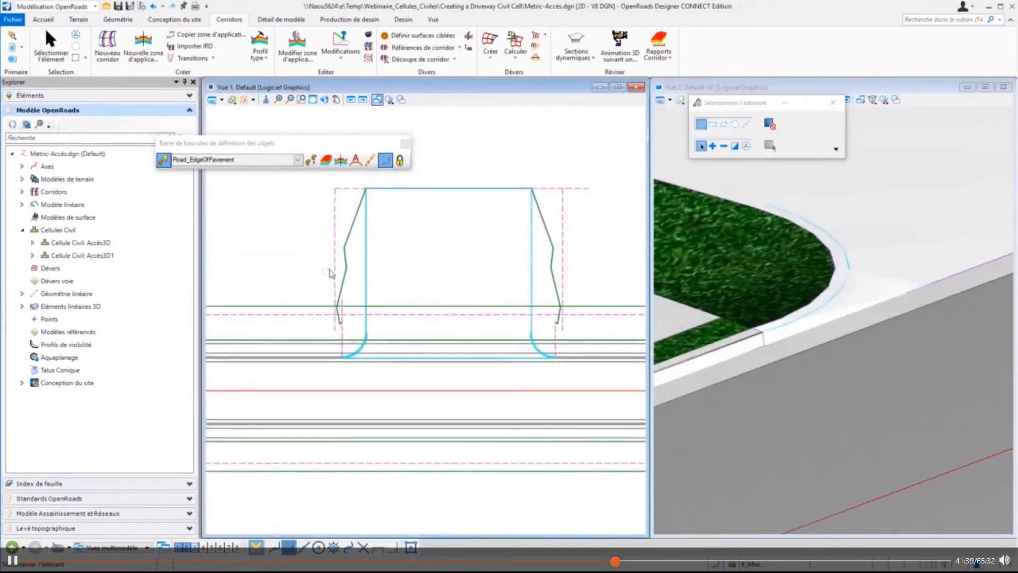
mouse_move(332, 272)
right_click(302, 207)
left_click(359, 425)
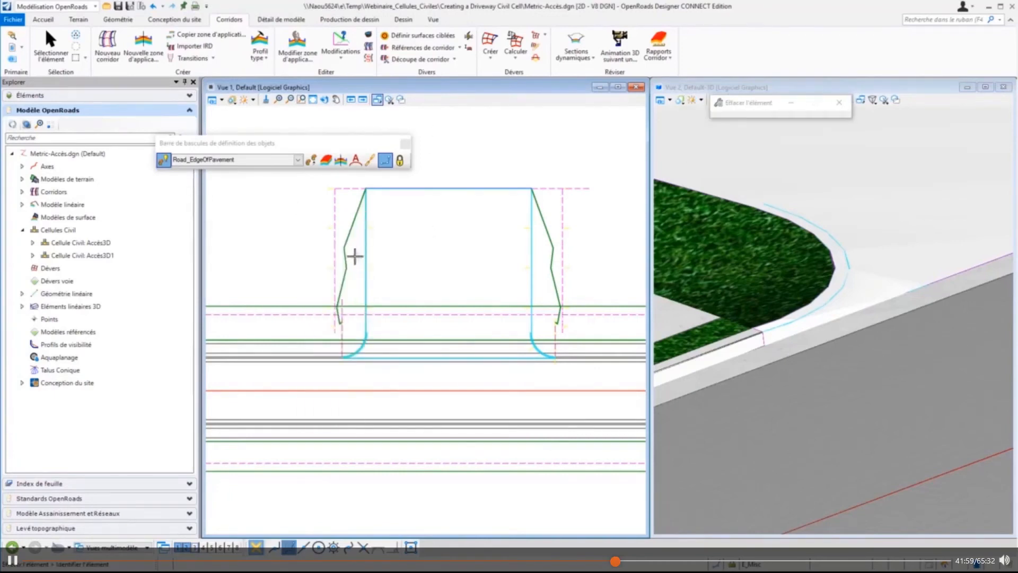
left_click(350, 294)
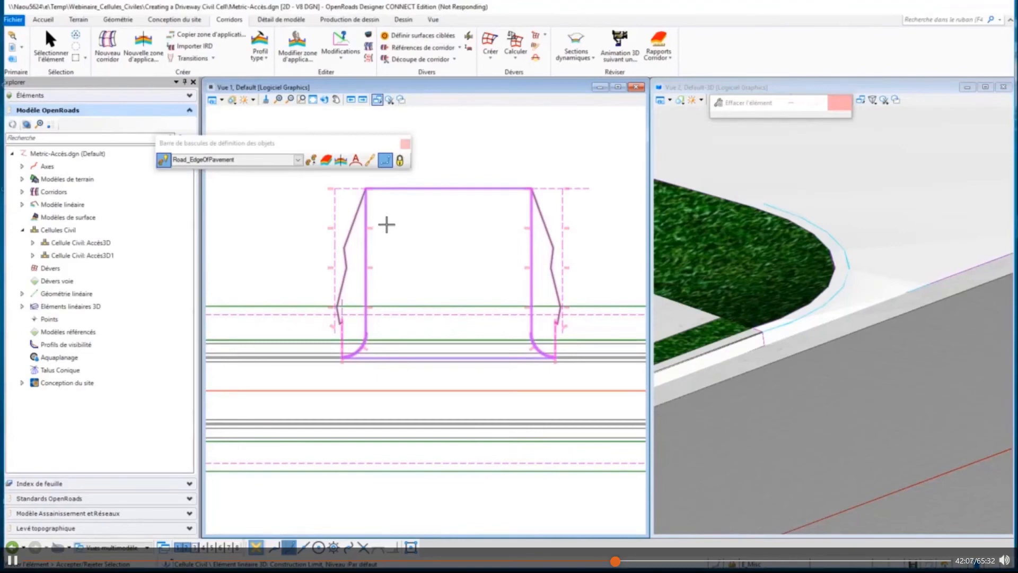
Step: Examine the source access geometry in the Création Cellule Civile frame and the road corridor in the 3D view
scroll(411, 206, "down", 6)
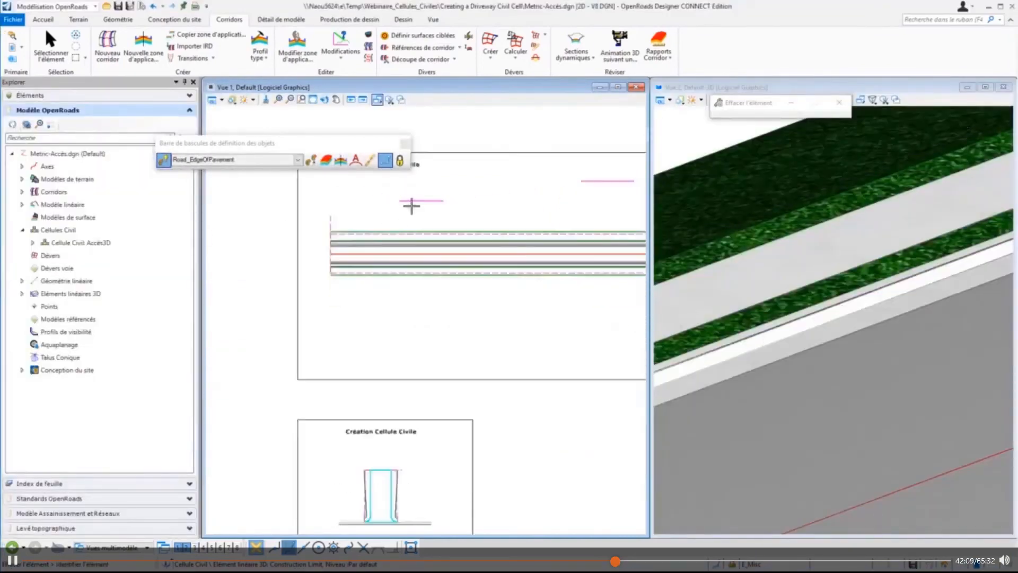
scroll(411, 206, "down", 2)
scroll(410, 355, "up", 4)
scroll(391, 401, "up", 2)
middle_click_drag(386, 366, 439, 214)
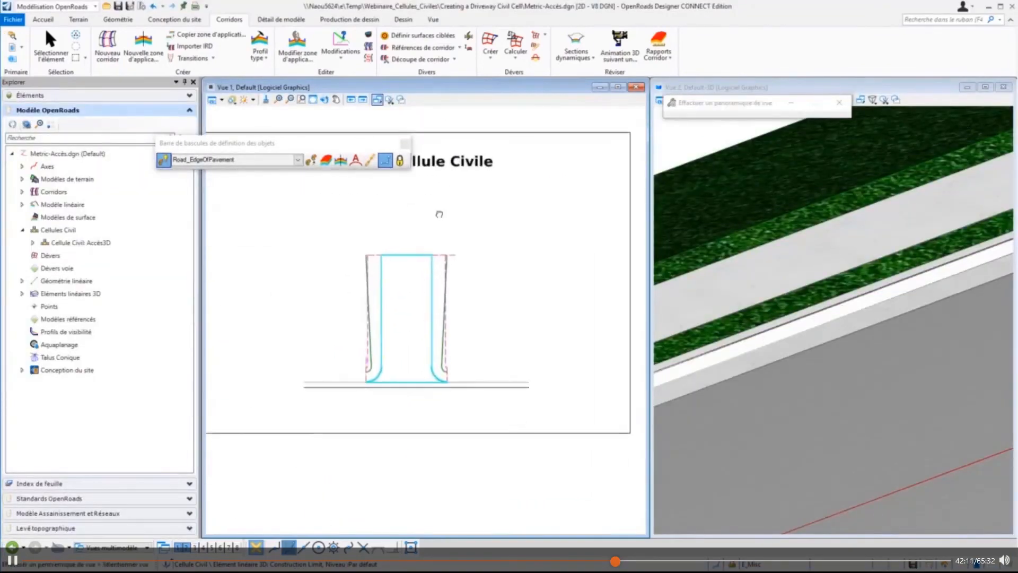
right_click(440, 214)
scroll(444, 302, "up", 2)
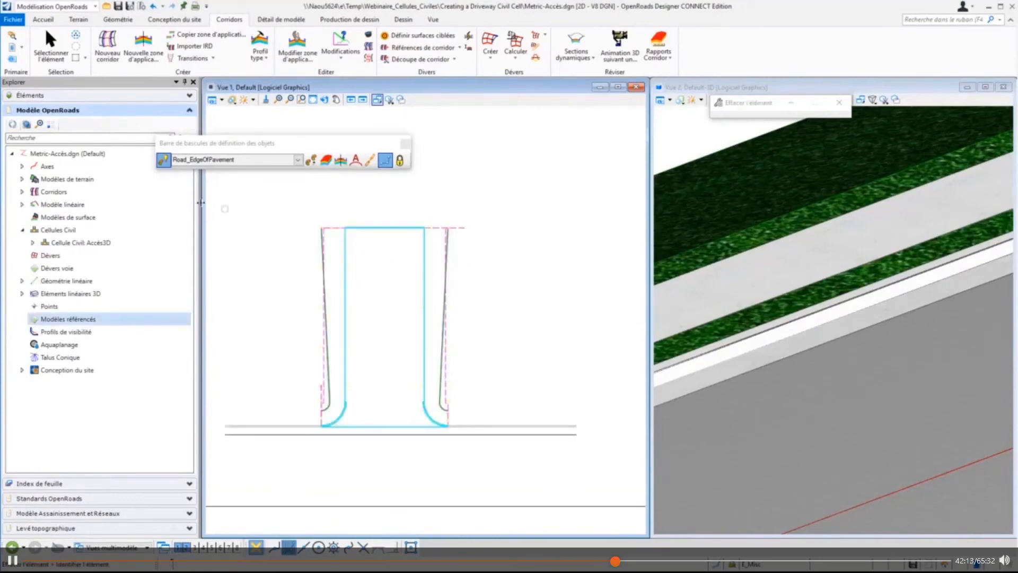
key("Escape")
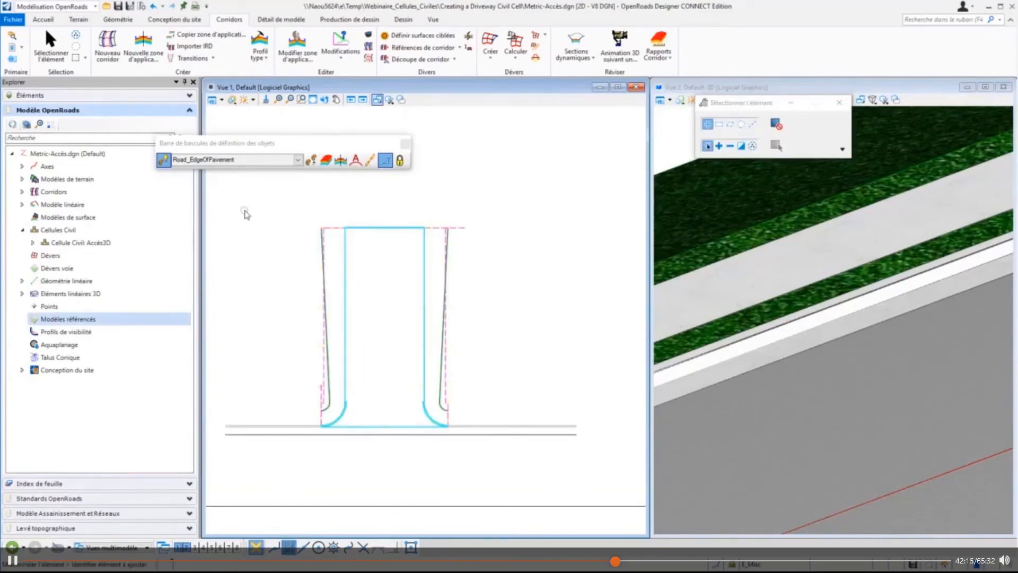
scroll(245, 213, "down", 4)
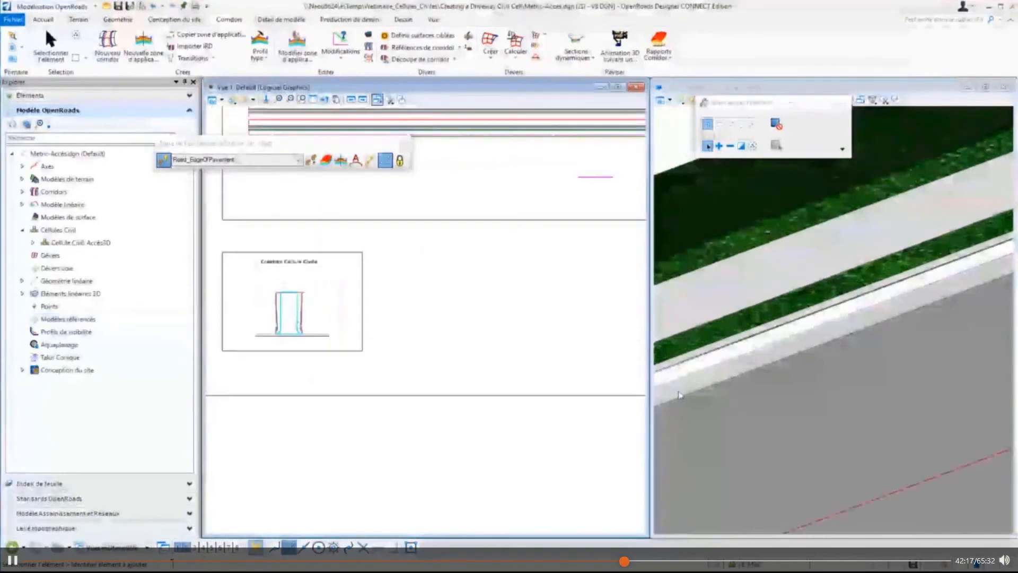
scroll(725, 422, "down", 3)
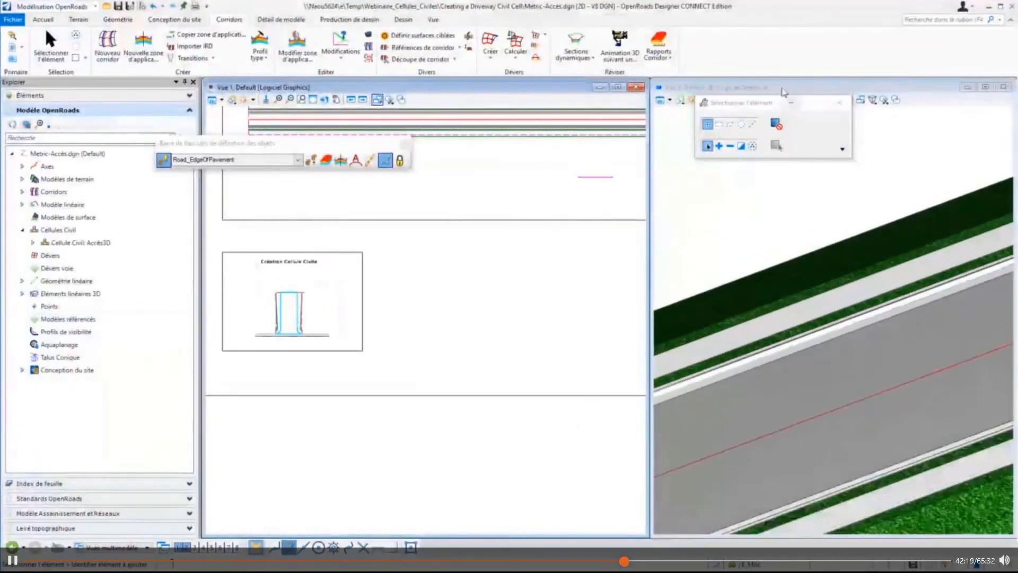
Step: Add the source access's white surface terrain model as the corridor clipping perimeter in the 3D view
scroll(730, 296, "down", 5)
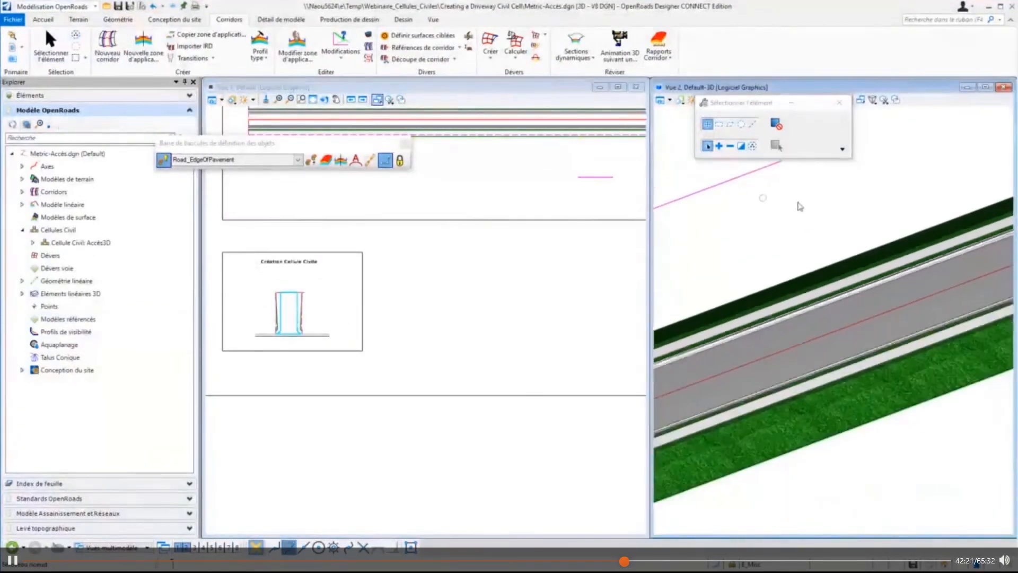
scroll(848, 249, "down", 5)
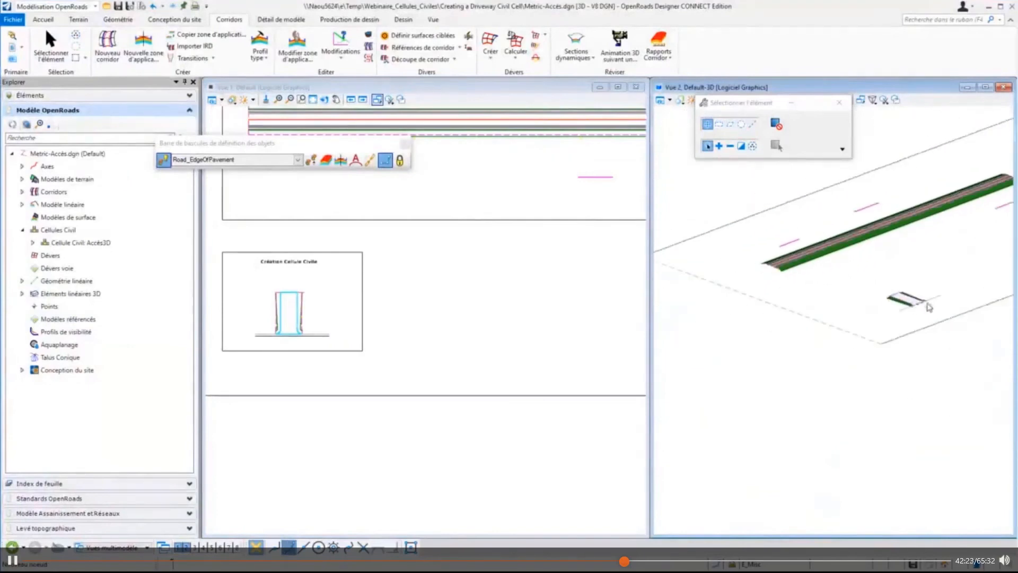
scroll(915, 287, "up", 5)
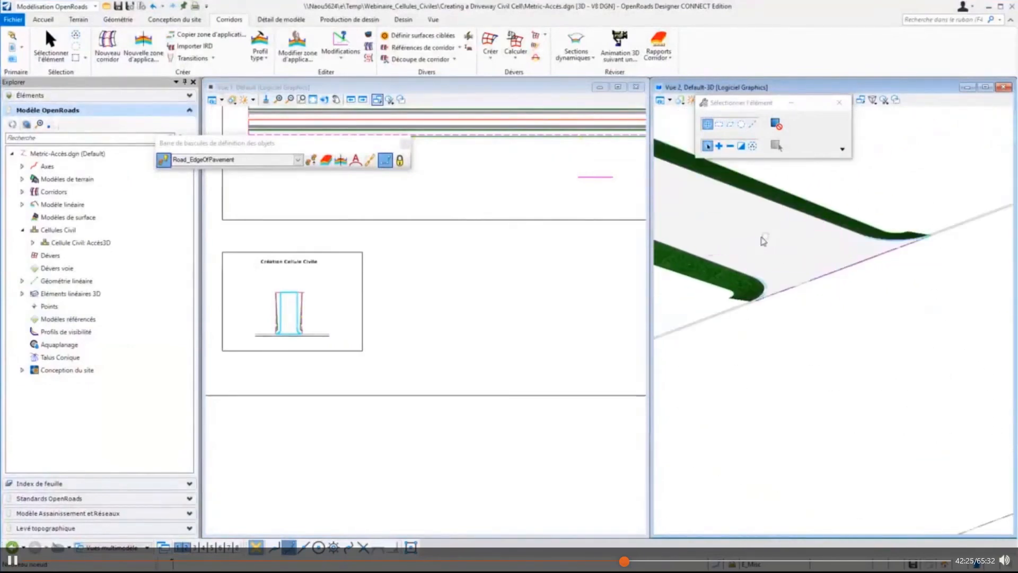
left_click(762, 241)
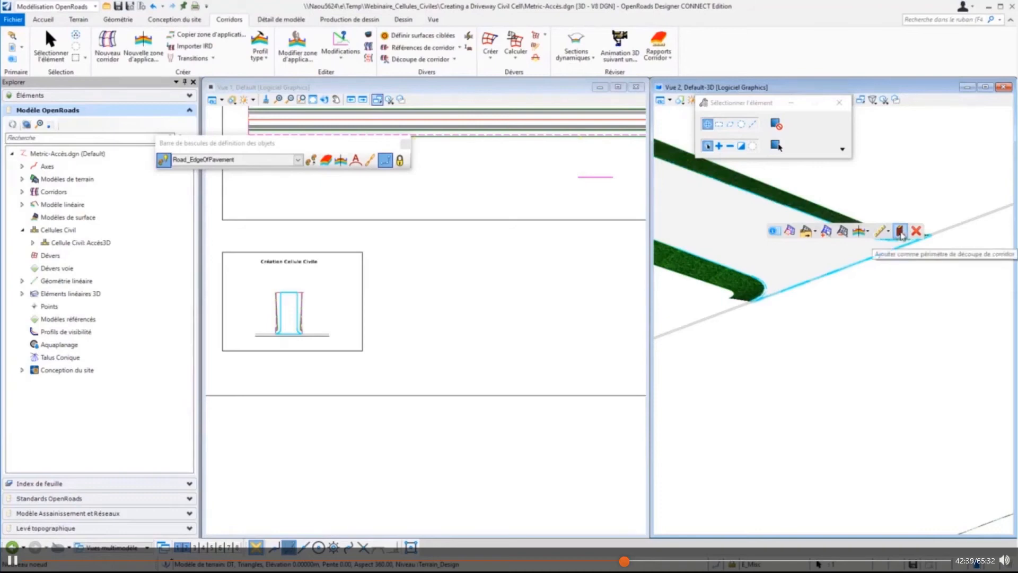
left_click(901, 231)
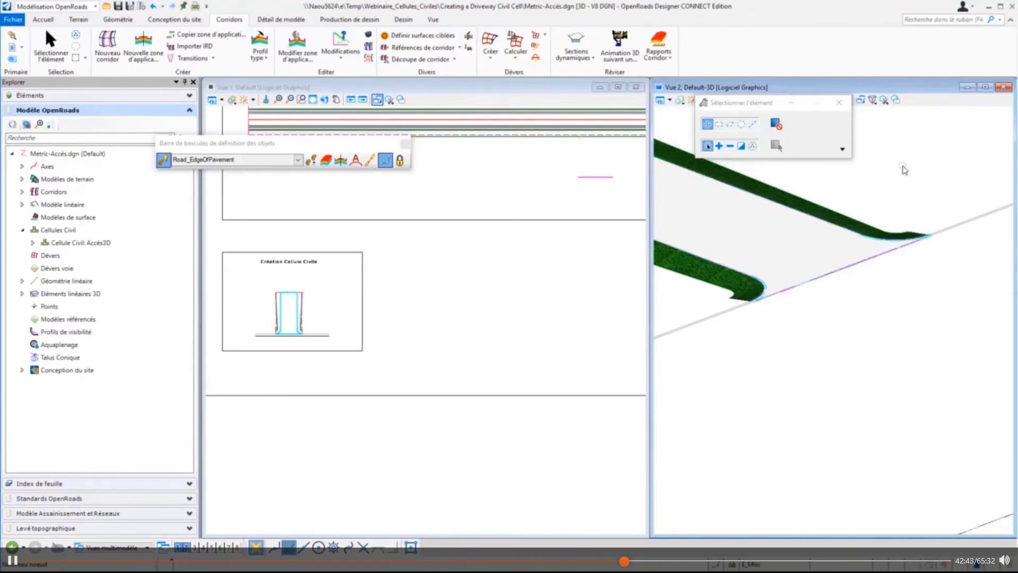
Step: Expand civil cell Accès3D in the model tree and check the contents of its corridor clipping perimeter
left_click(34, 243)
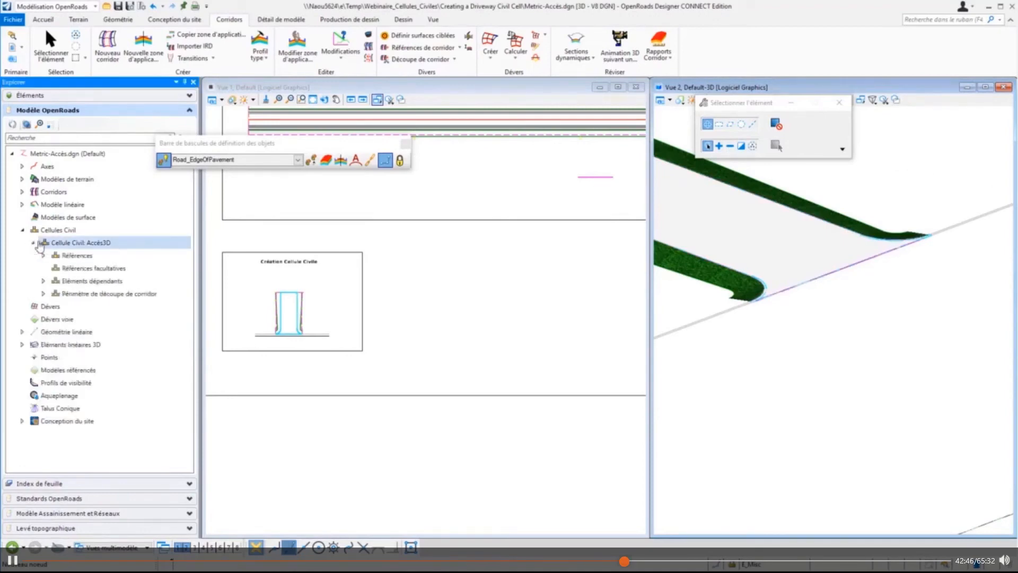
left_click(44, 293)
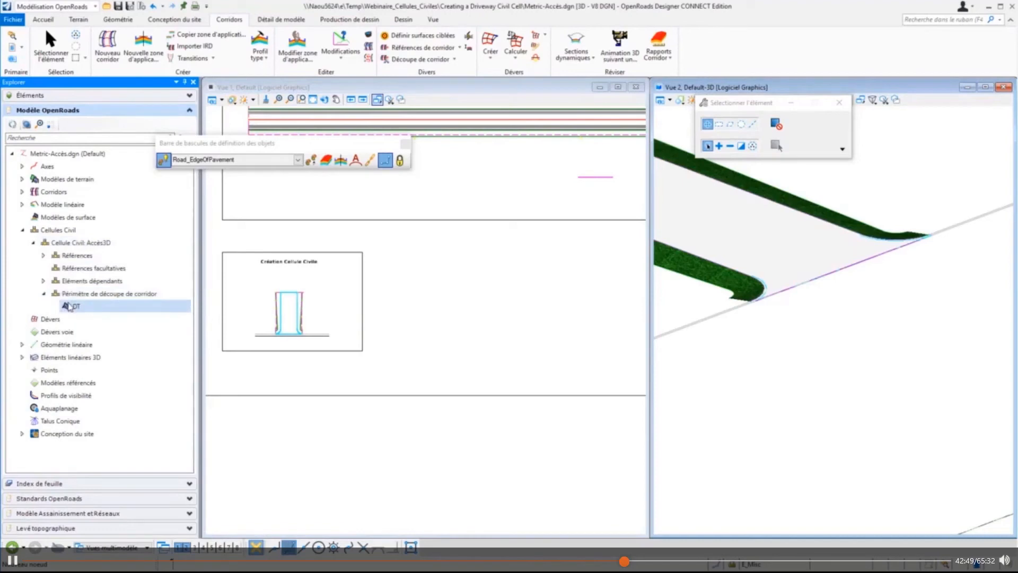
left_click(86, 295)
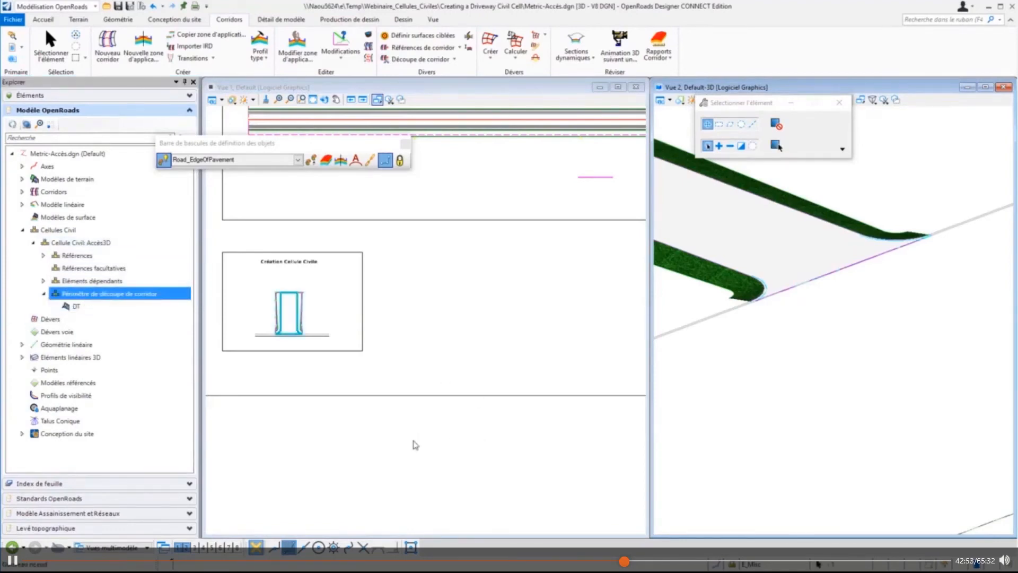
Step: Start placing a civil cell in the Placement Cellule Civile frame, choosing Accès3D from the active DGN
scroll(414, 451, "down", 3)
scroll(397, 297, "up", 5)
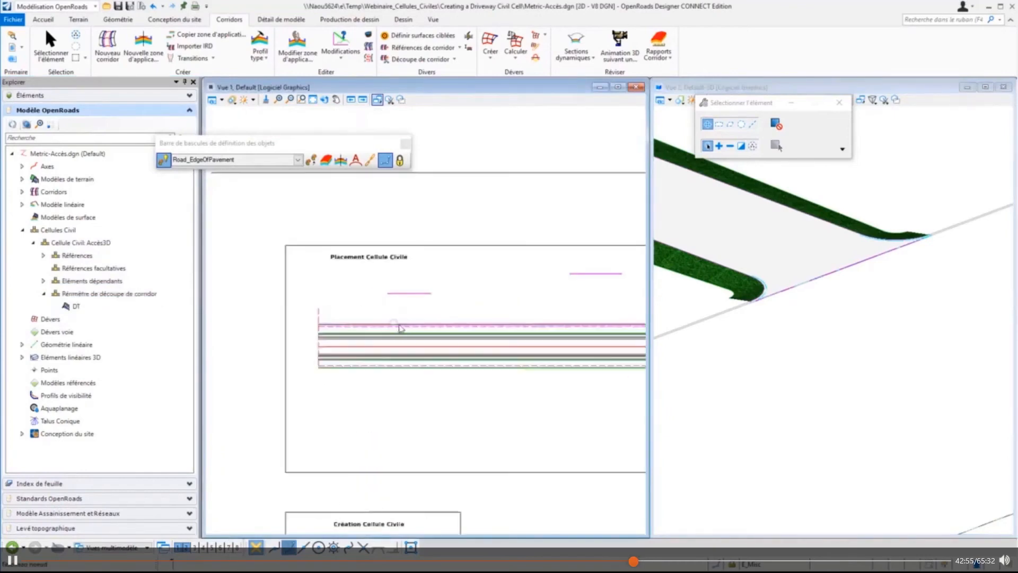
middle_click_drag(423, 282, 448, 249)
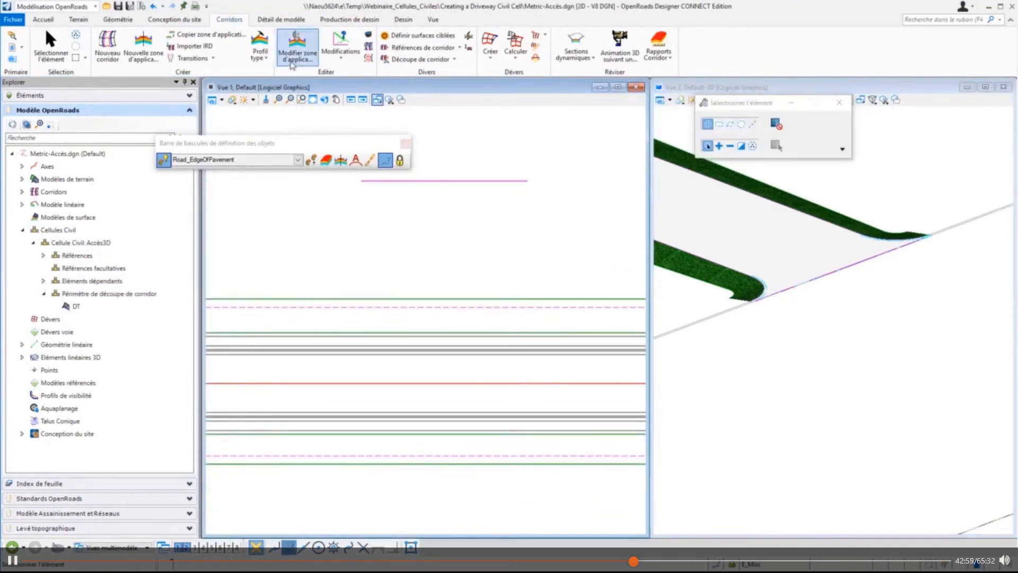
left_click(281, 19)
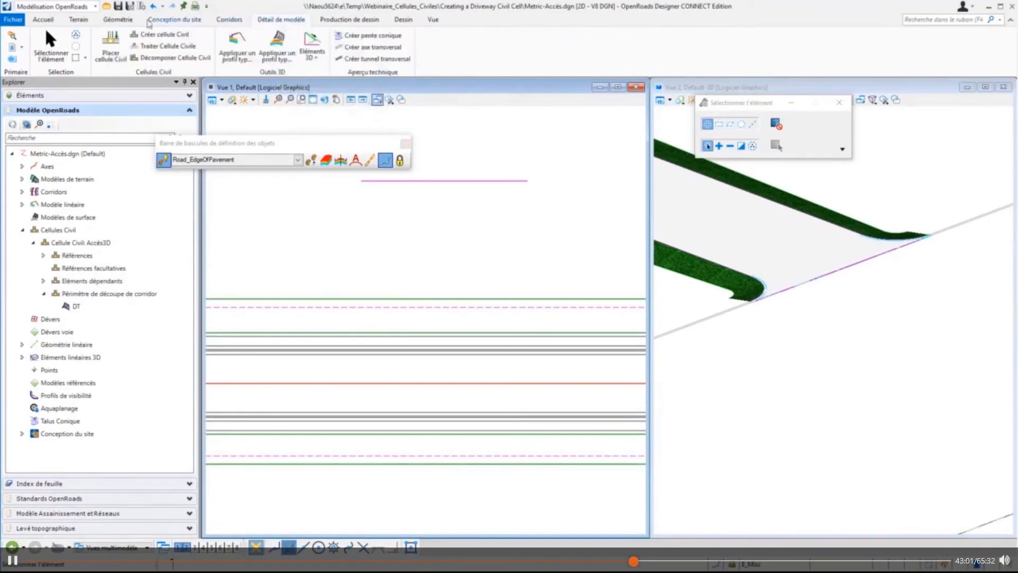
left_click(110, 46)
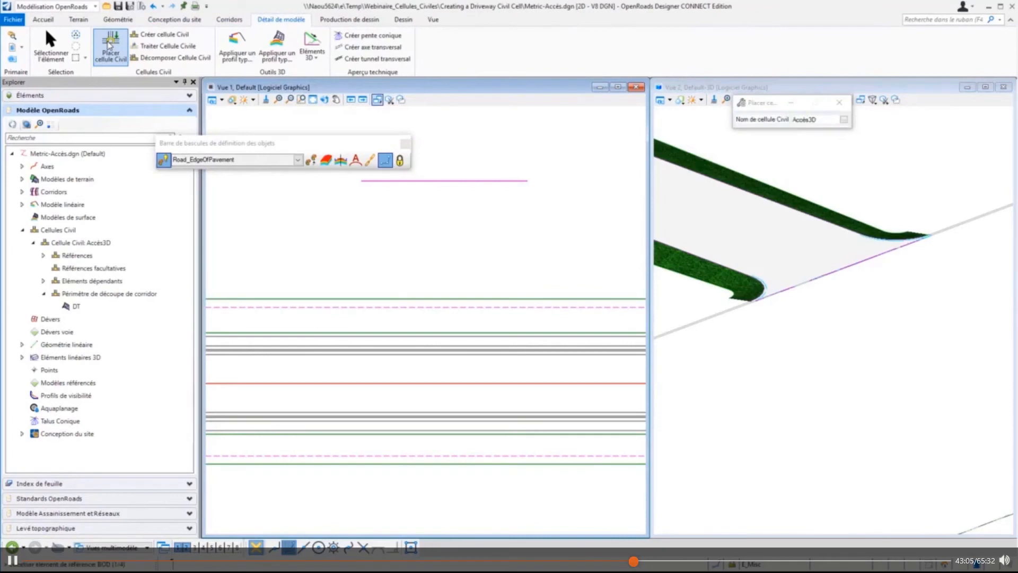
left_click(844, 120)
left_click(313, 195)
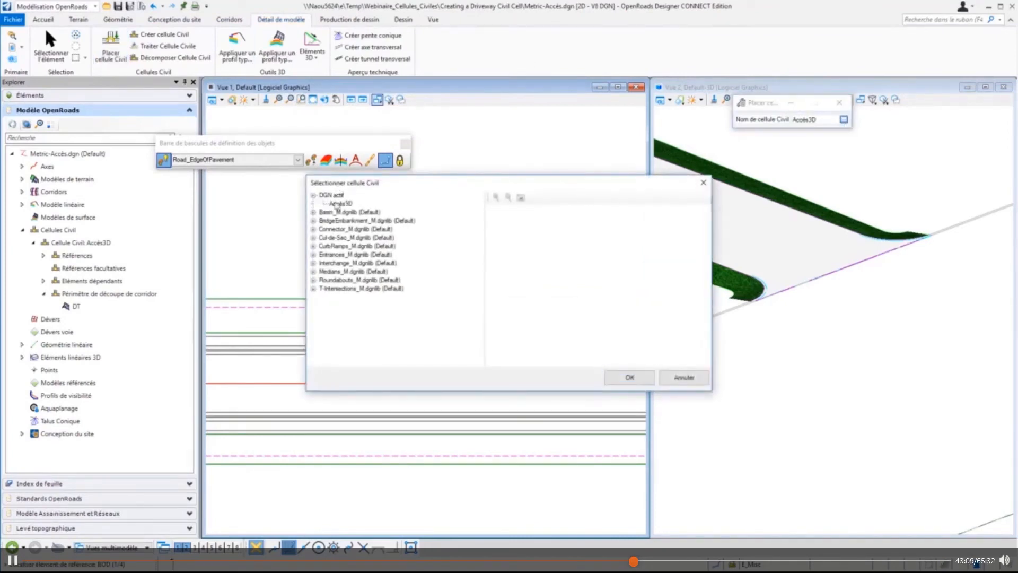
left_click(340, 204)
left_click(629, 377)
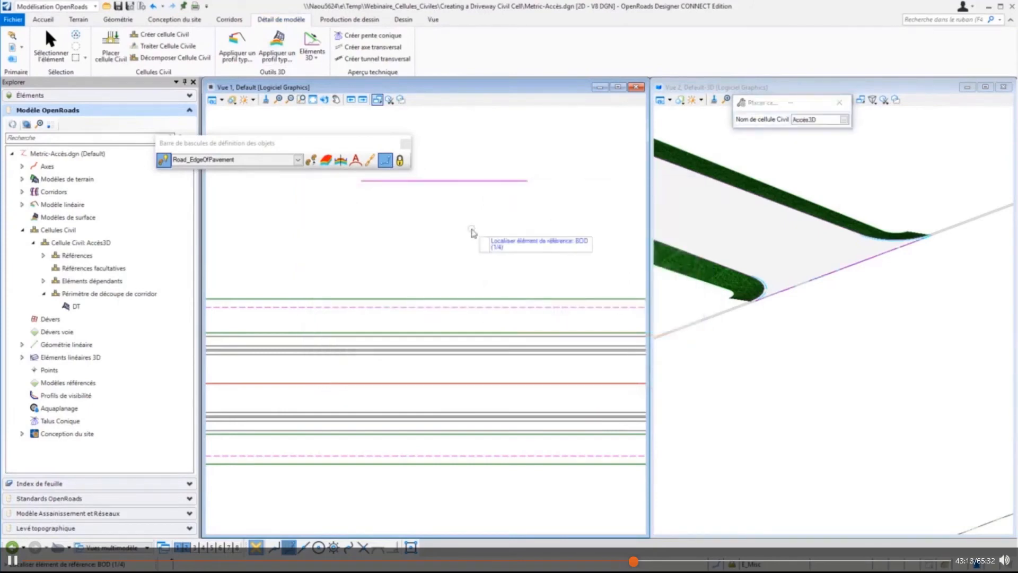
Step: Assign the short line above the road as the BOD reference and the upper curb lines as BOC, FOC and Gutter
left_click(452, 180)
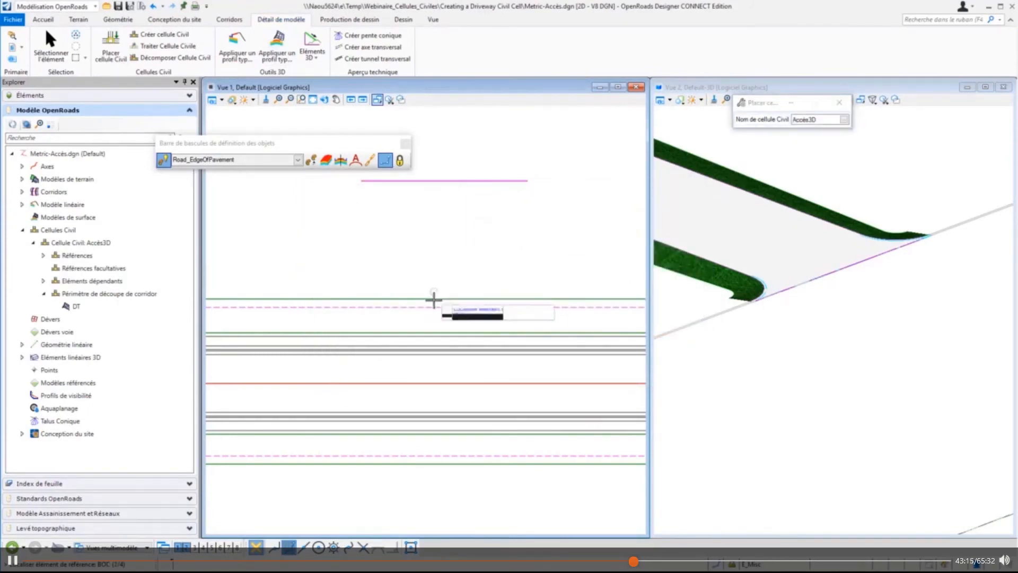
scroll(416, 355, "up", 15)
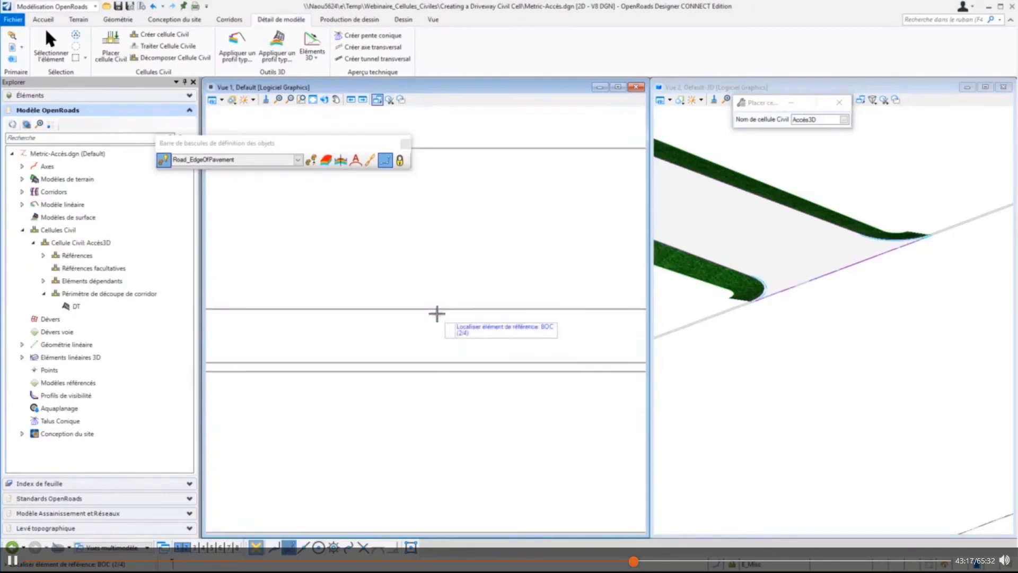
left_click(437, 309)
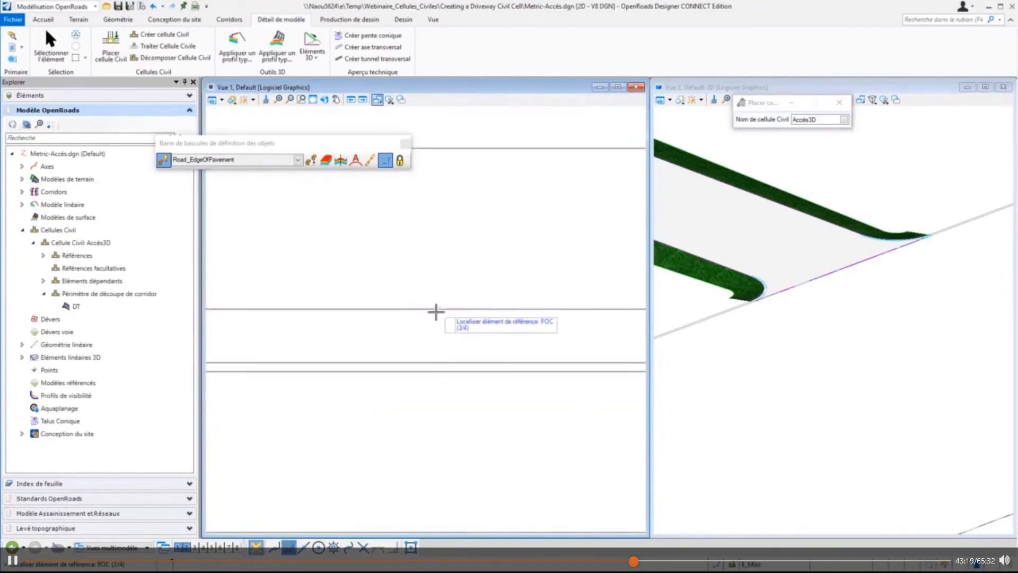
left_click(425, 362)
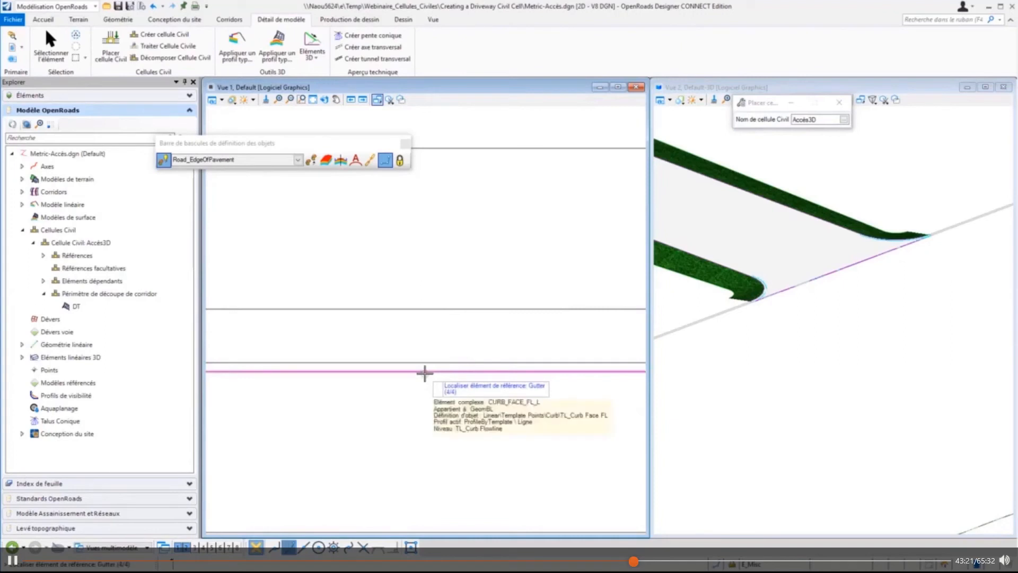
left_click(425, 371)
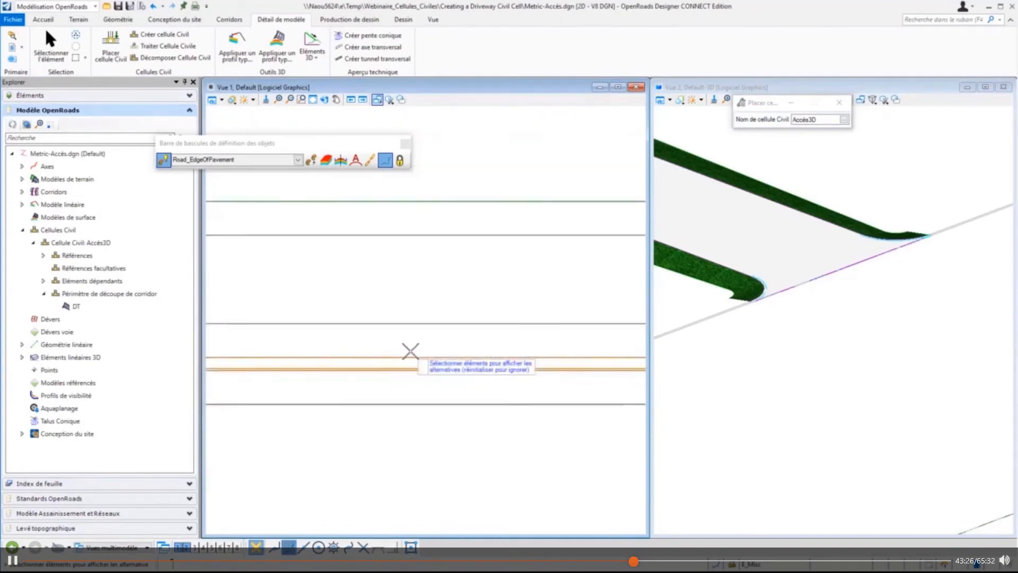
Step: Skip the placement alternatives, set the GeomBL corridor for clipping, and accept the civil cell placement
right_click(300, 265)
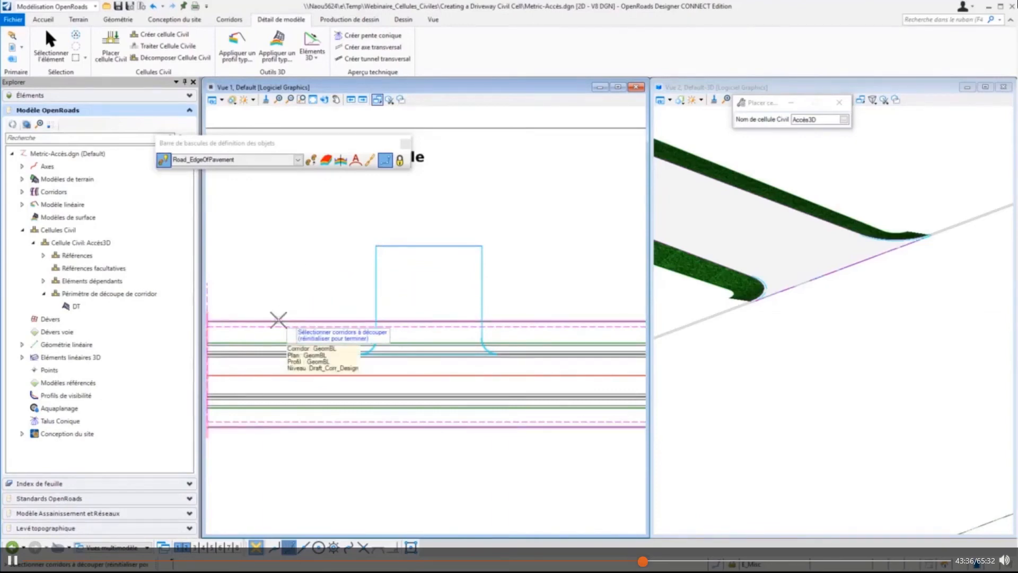
right_click(296, 273)
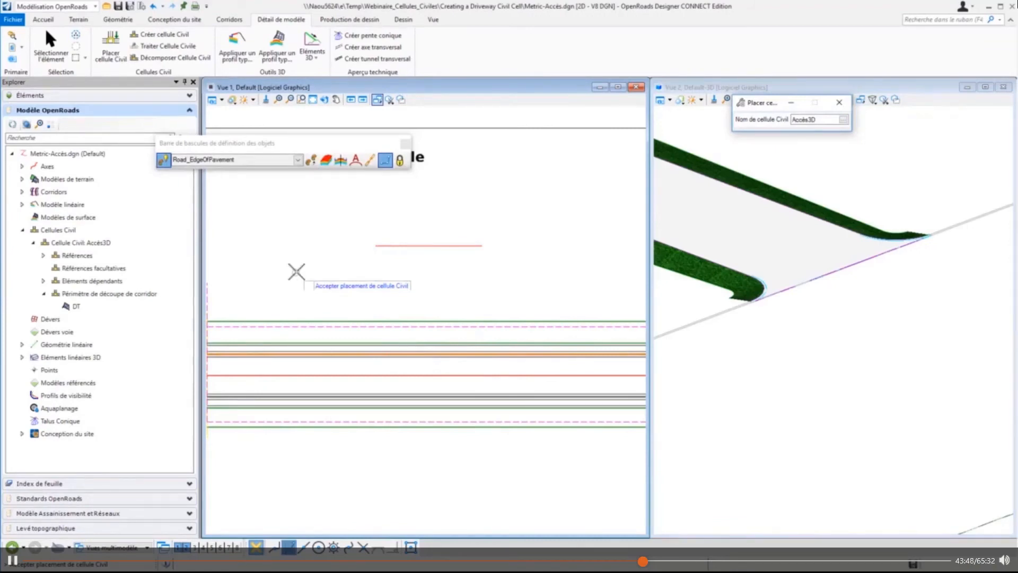
left_click(296, 271)
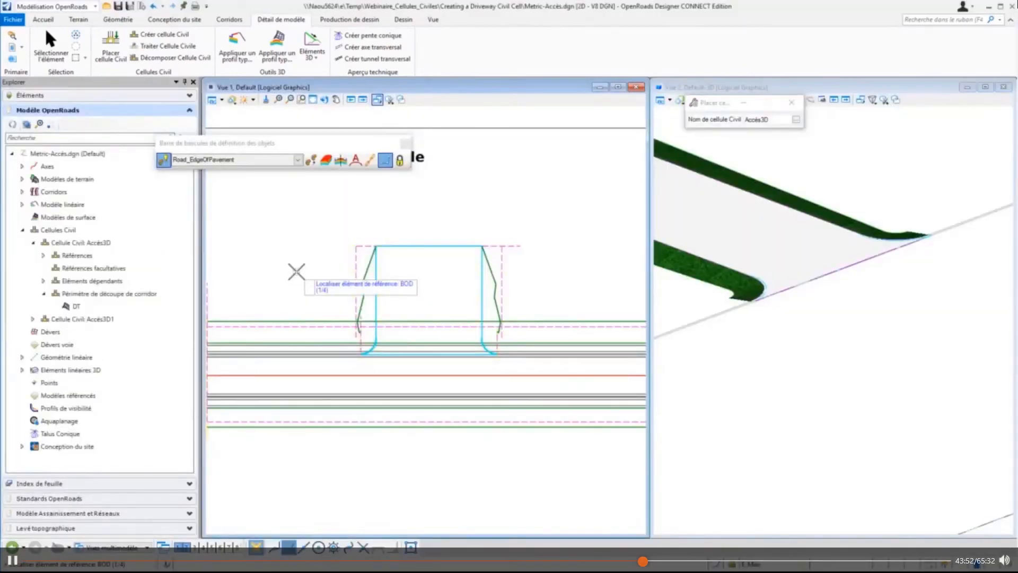
Step: Examine the placed access's junction with the road curb in the enlarged 3D view, and end the placement command
scroll(843, 464, "down", 5)
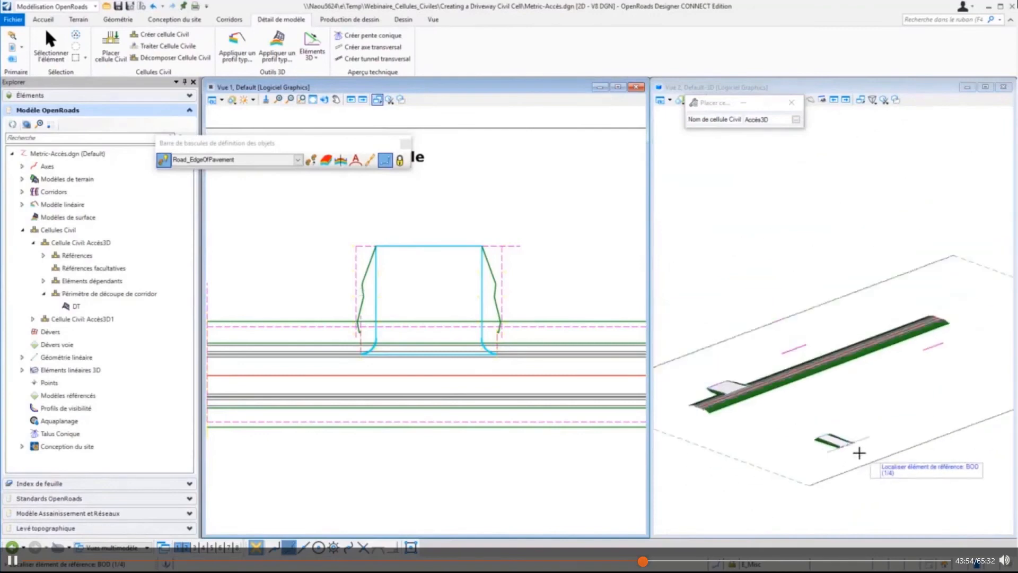
scroll(859, 453, "up", 6)
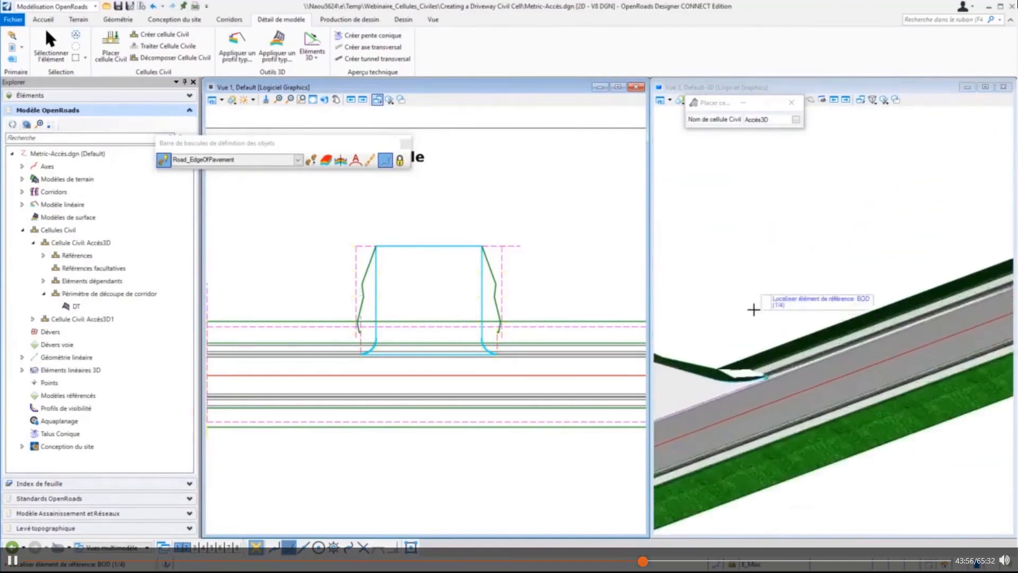
scroll(814, 414, "up", 2)
middle_click_drag(868, 455, 774, 480, "shift")
scroll(836, 395, "up", 4)
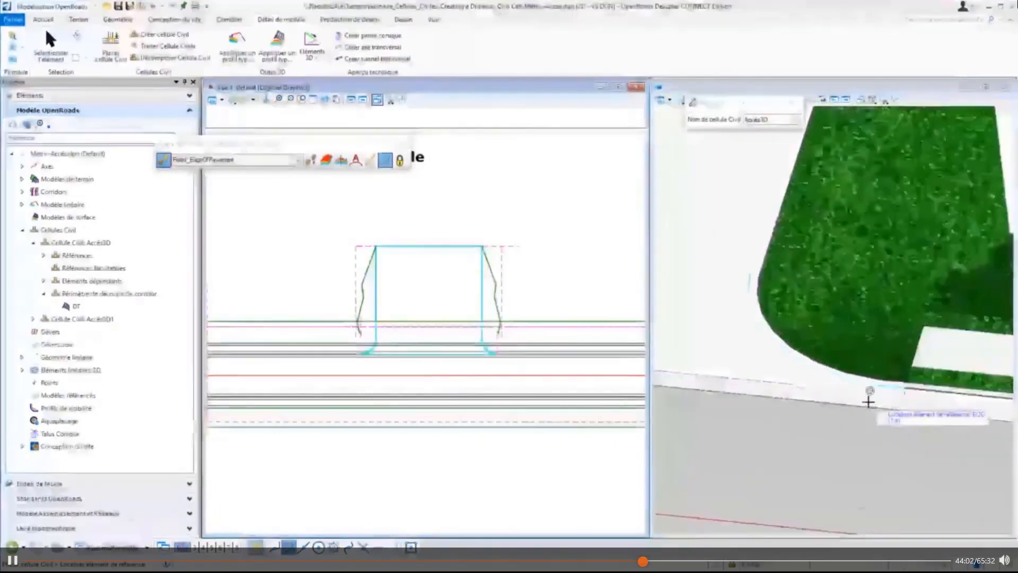
scroll(869, 401, "up", 3)
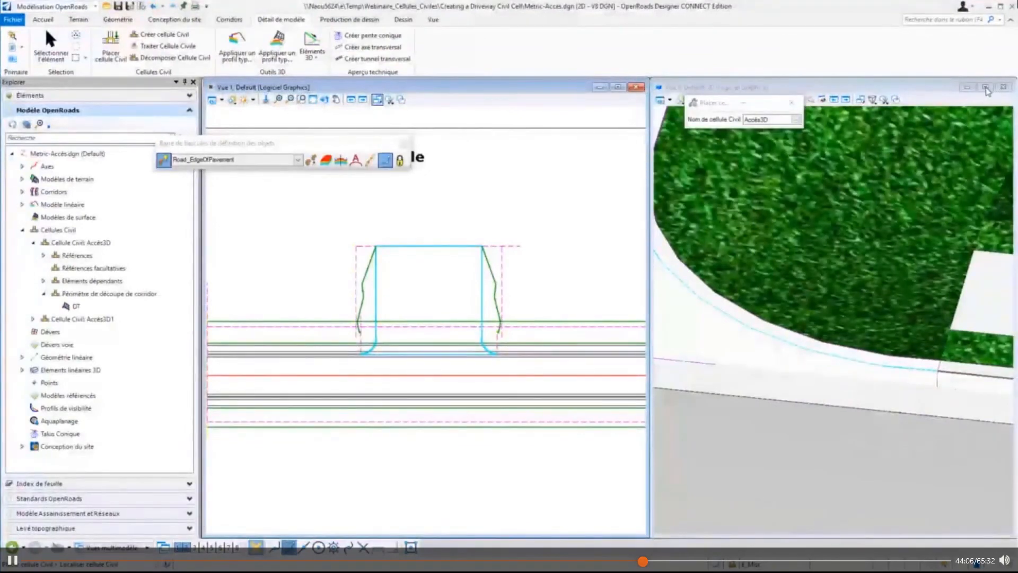
left_click(985, 88)
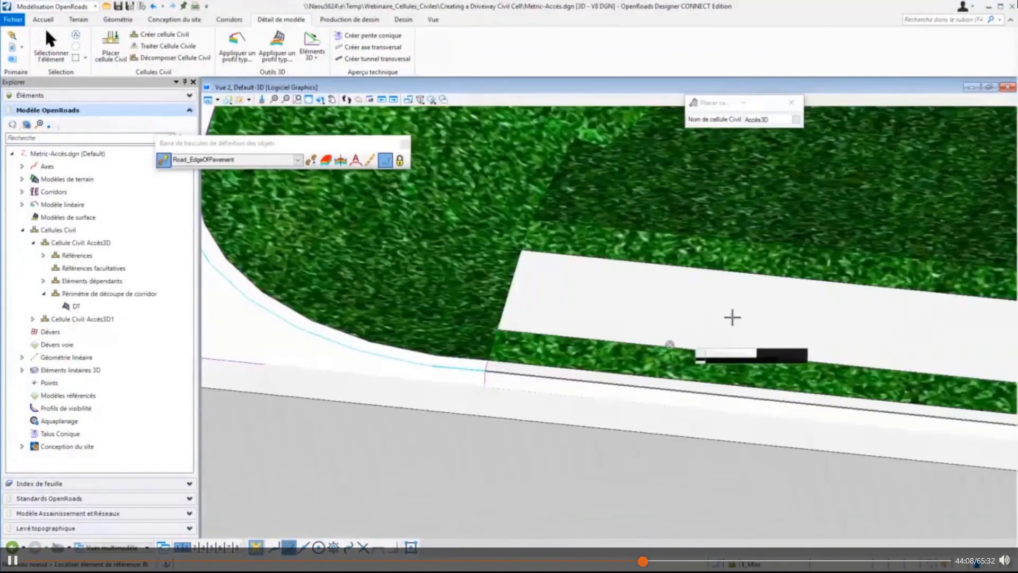
scroll(733, 317, "down", 3)
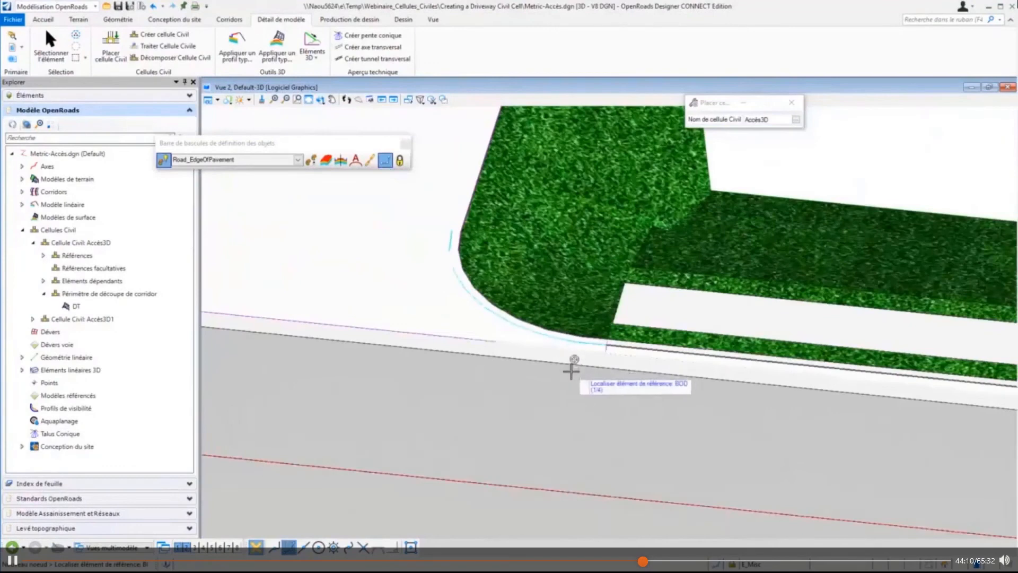
middle_click_drag(601, 379, 593, 239, "shift")
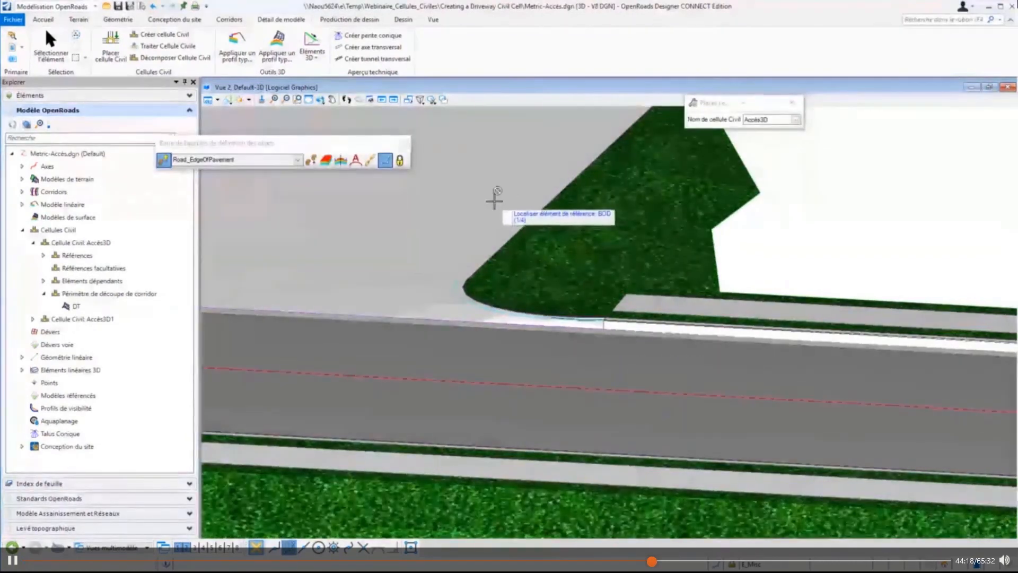
key("Escape")
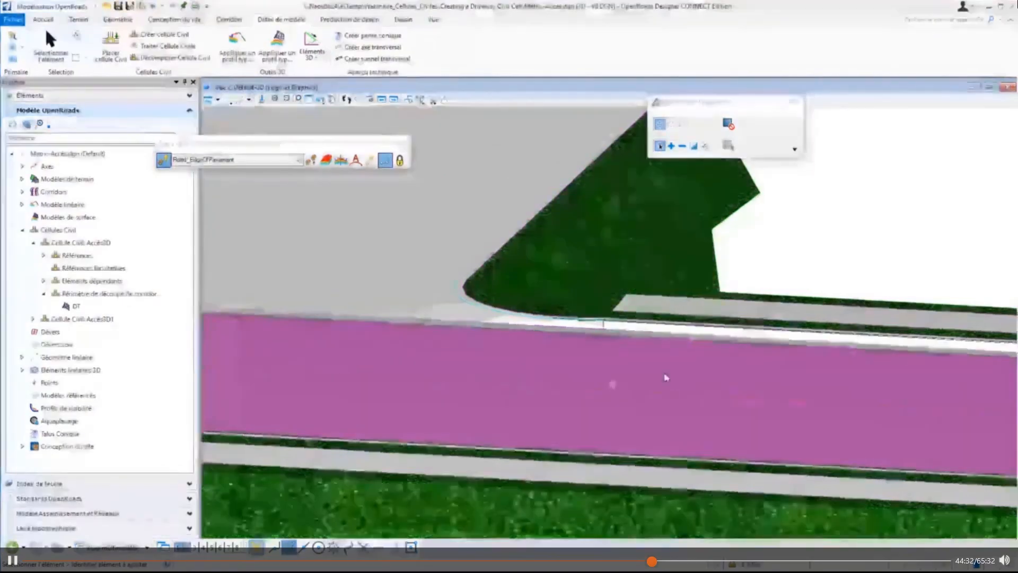
Step: Select the DT terrain model under Accès3D's corridor clipping perimeter and examine the access surface and side slopes in 3D
scroll(625, 381, "down", 2)
left_click(69, 307)
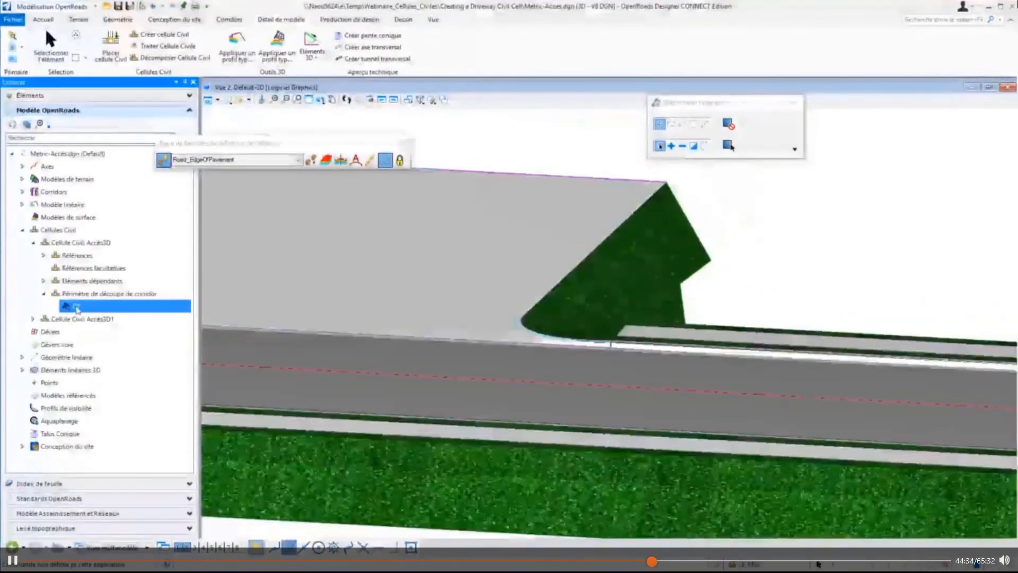
mouse_move(349, 273)
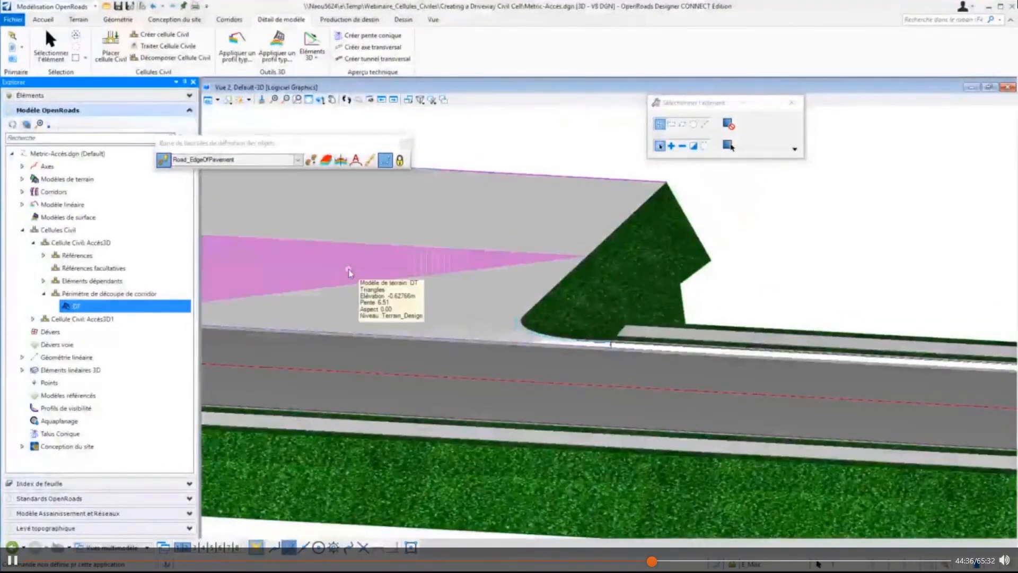
scroll(836, 262, "down", 3)
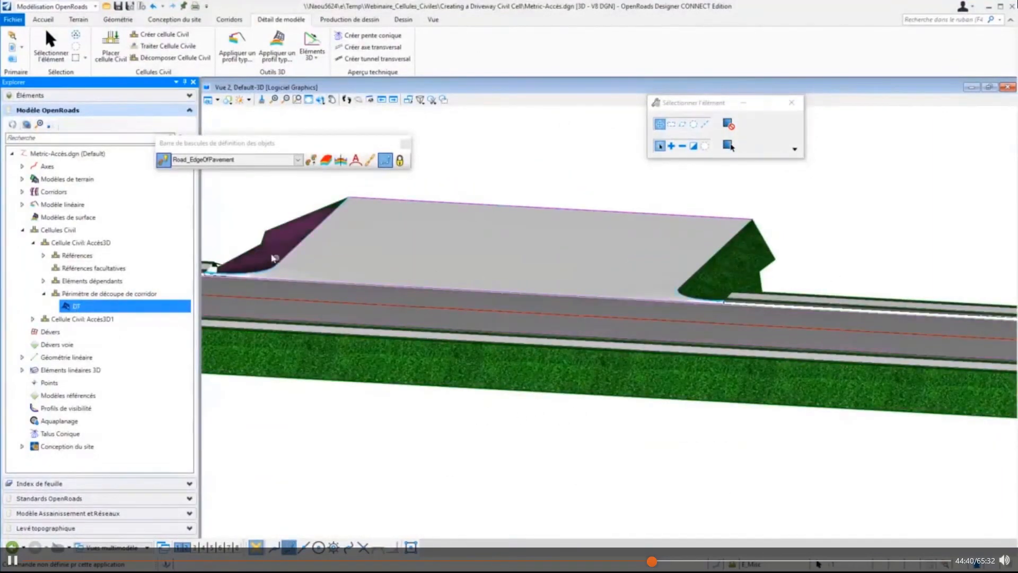
scroll(228, 248, "up", 4)
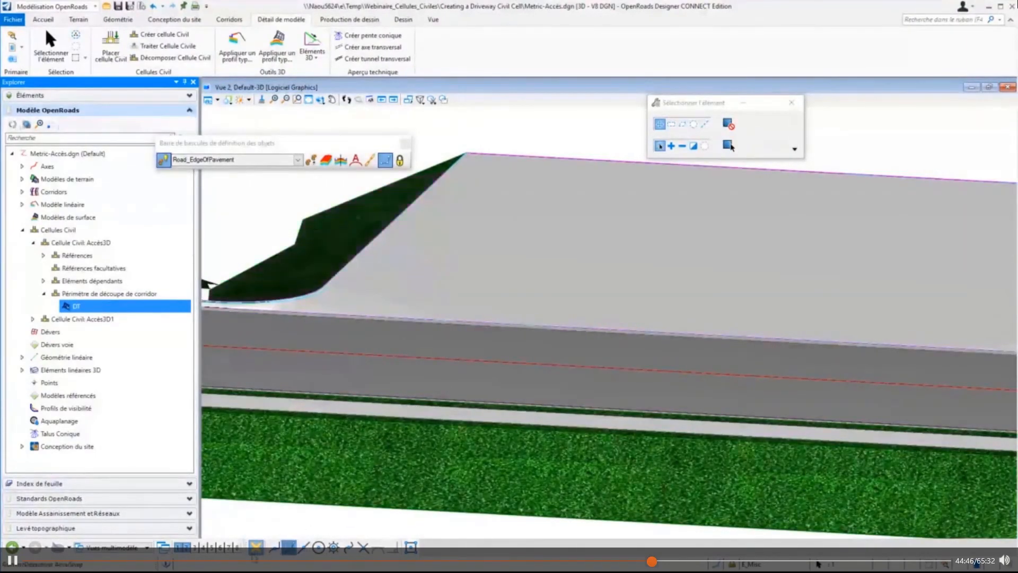
Step: Examine the access clipping in GeomBL's cross-sections from station 0+036.796 back towards 0+030.796, and close the cross-section view
left_click(192, 549)
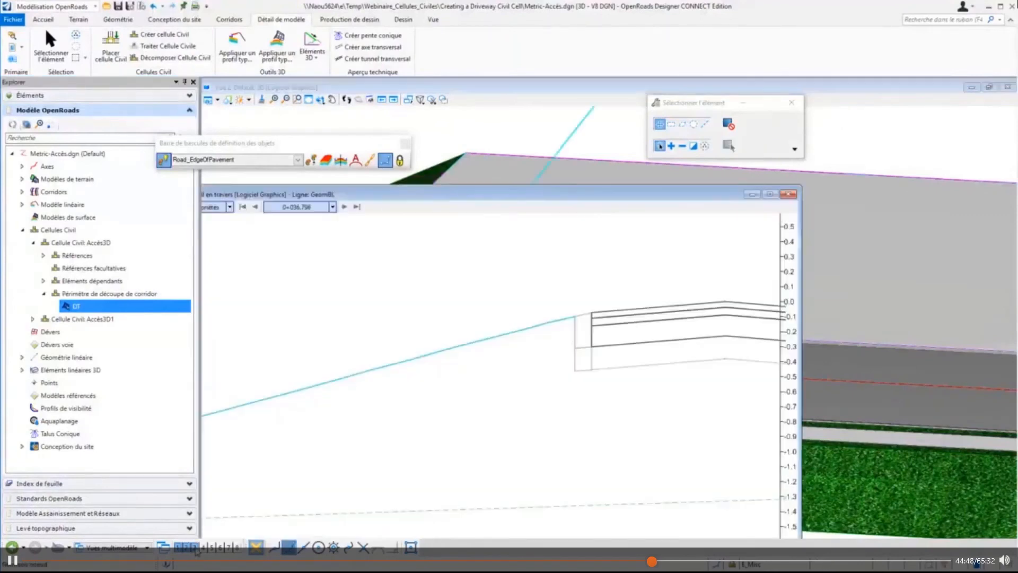
scroll(517, 363, "down", 2)
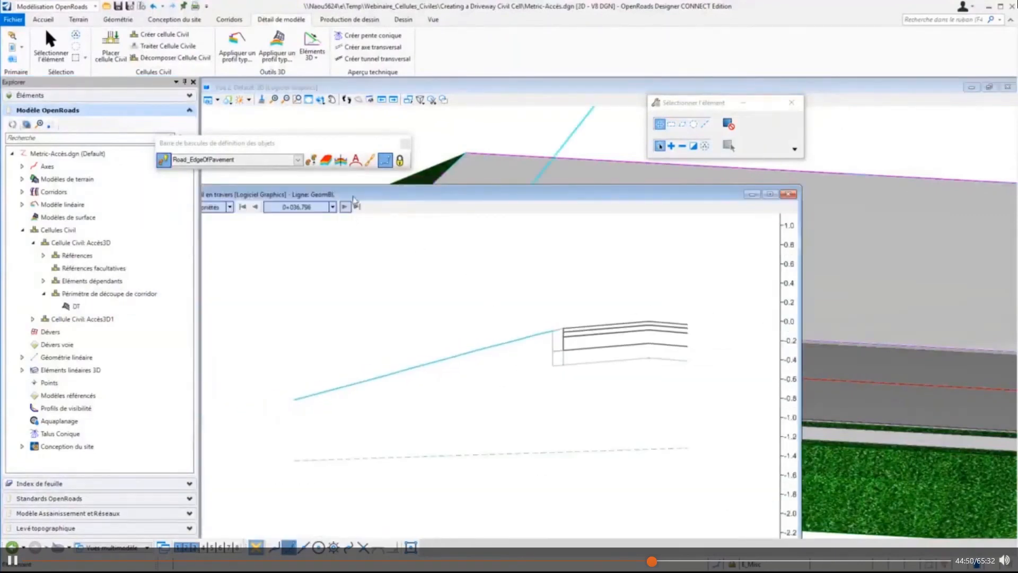
left_click_drag(437, 199, 613, 198)
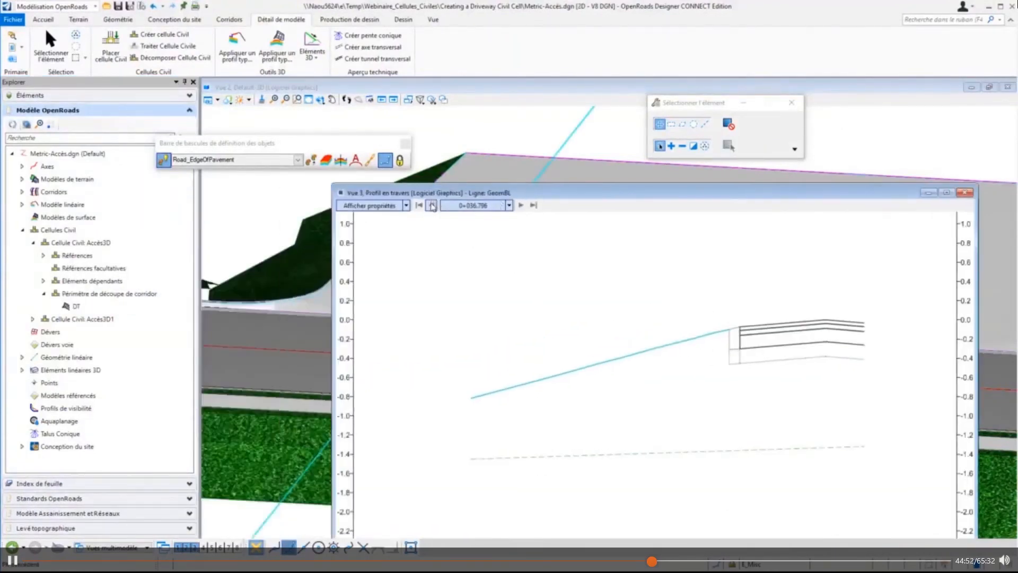
left_click(432, 205)
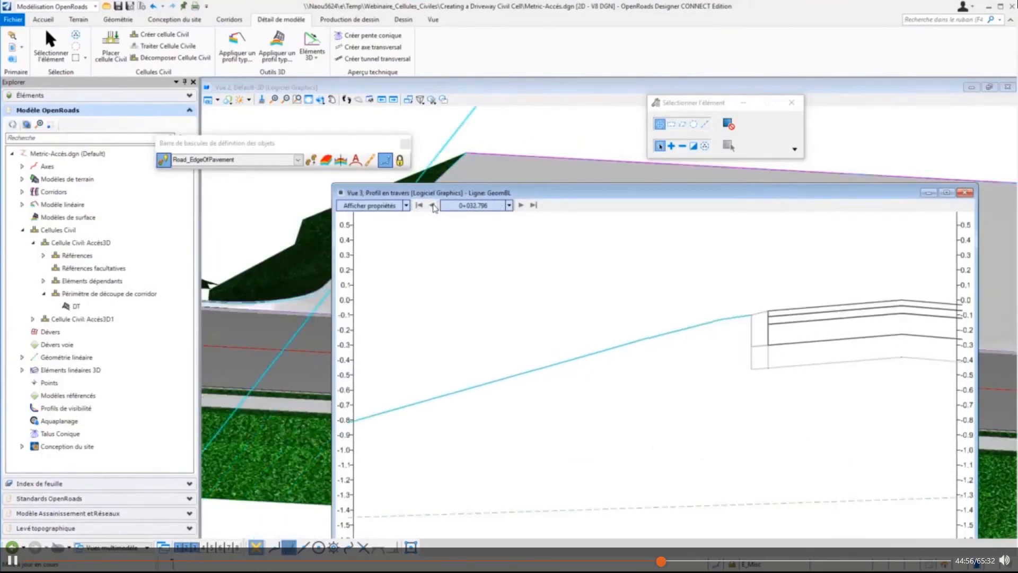
left_click(433, 206)
left_click(433, 206)
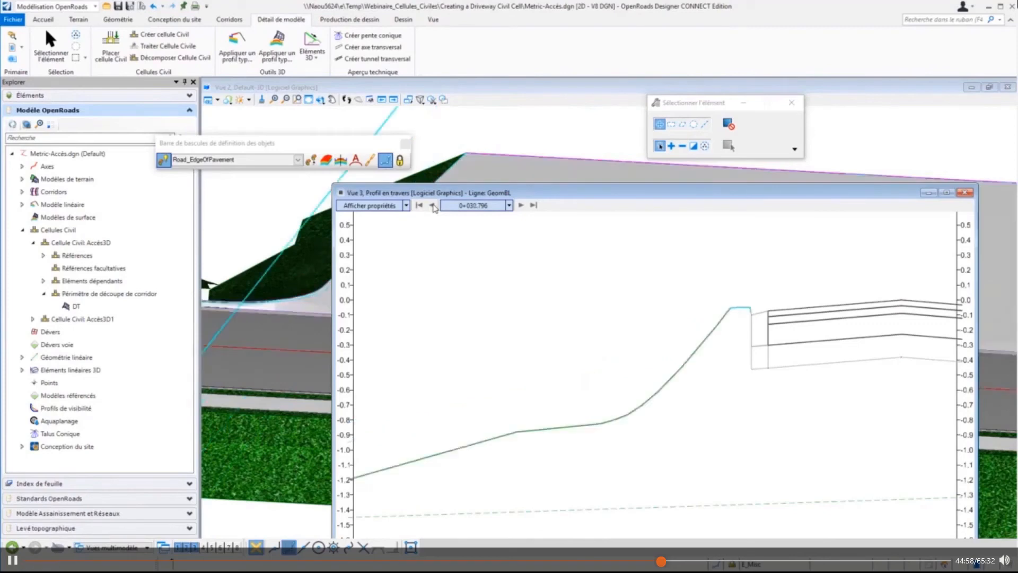
left_click(433, 206)
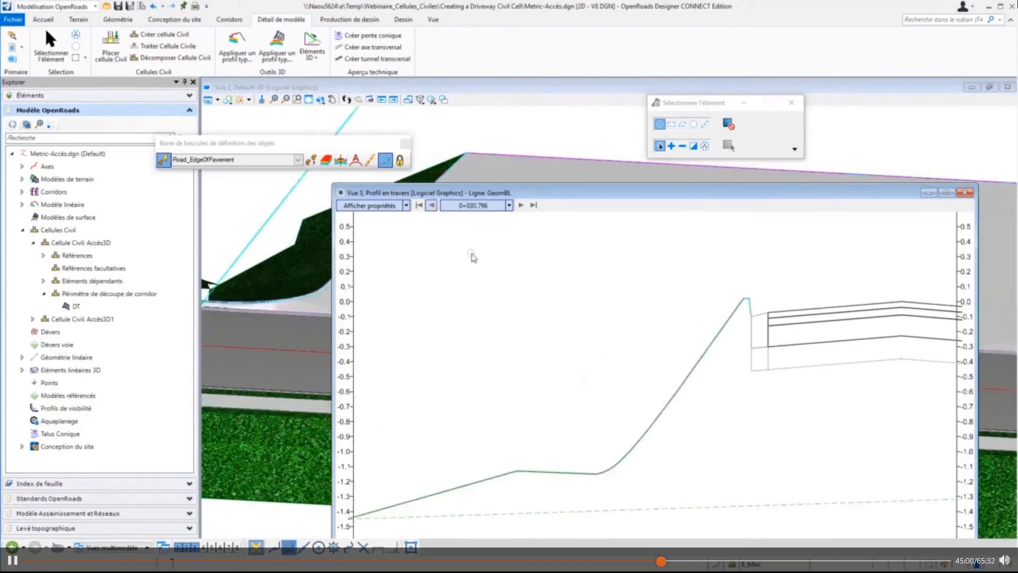
left_click(965, 193)
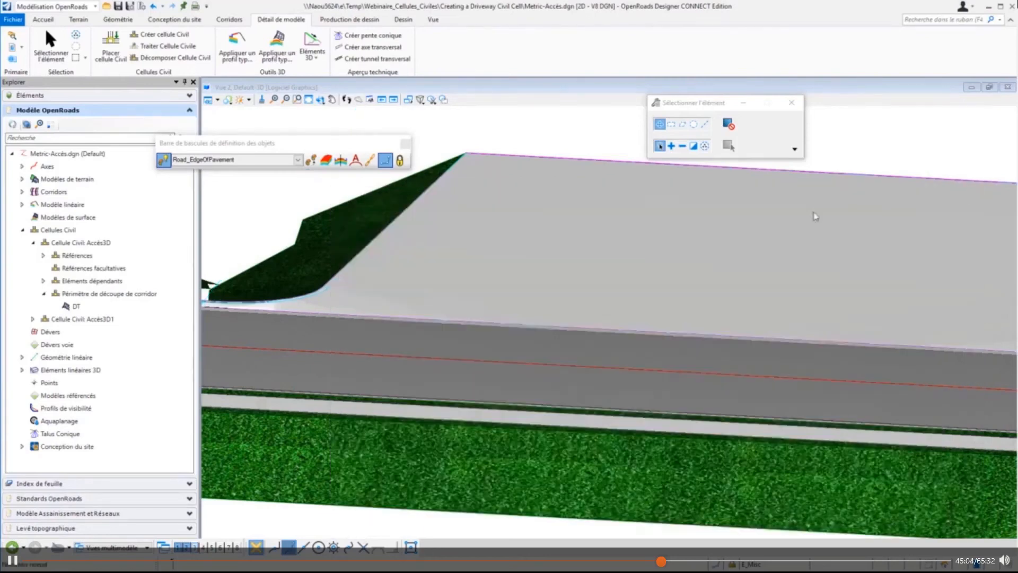
Step: Resize the 3D view to sit beside the plan view, and compare the access side slope and curb lines in both
scroll(459, 335, "down", 6)
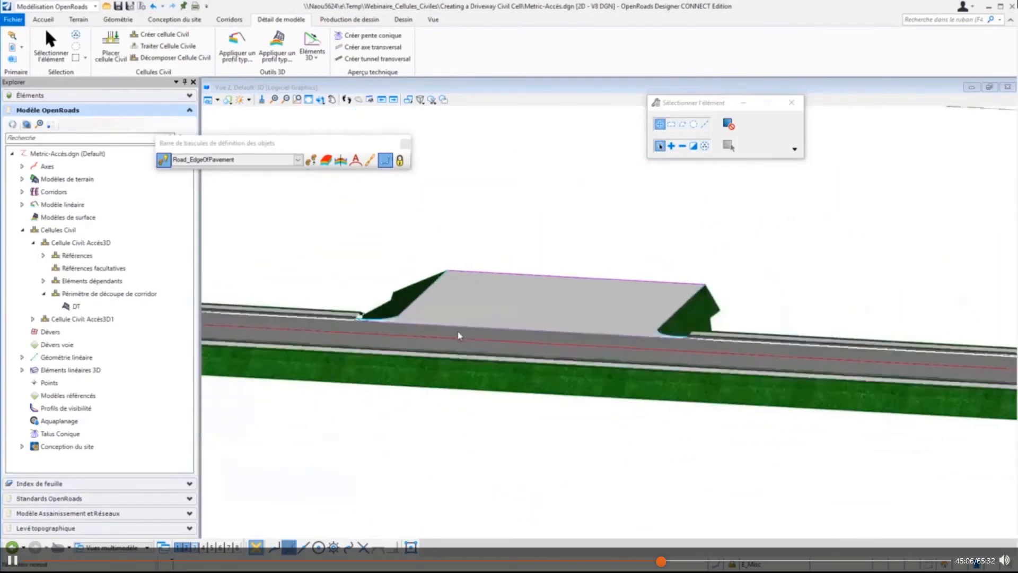
left_click(485, 430)
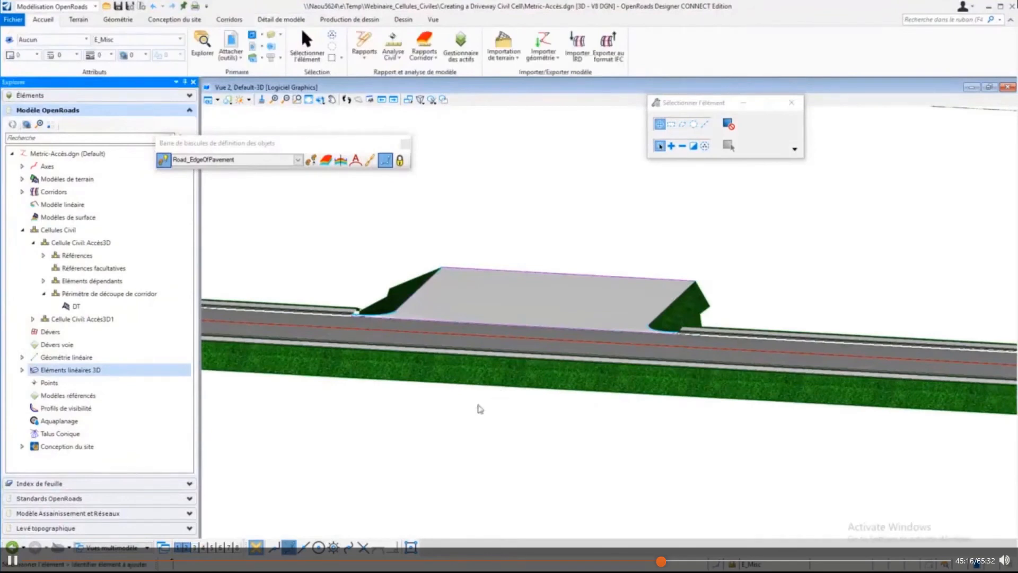
left_click(480, 408)
scroll(496, 423, "down", 1)
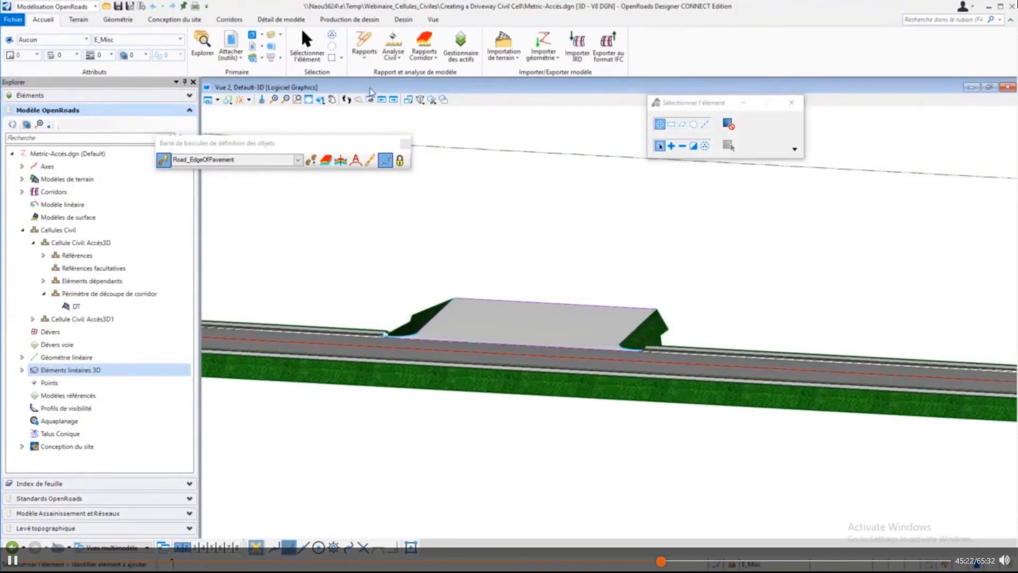
double_click(370, 89)
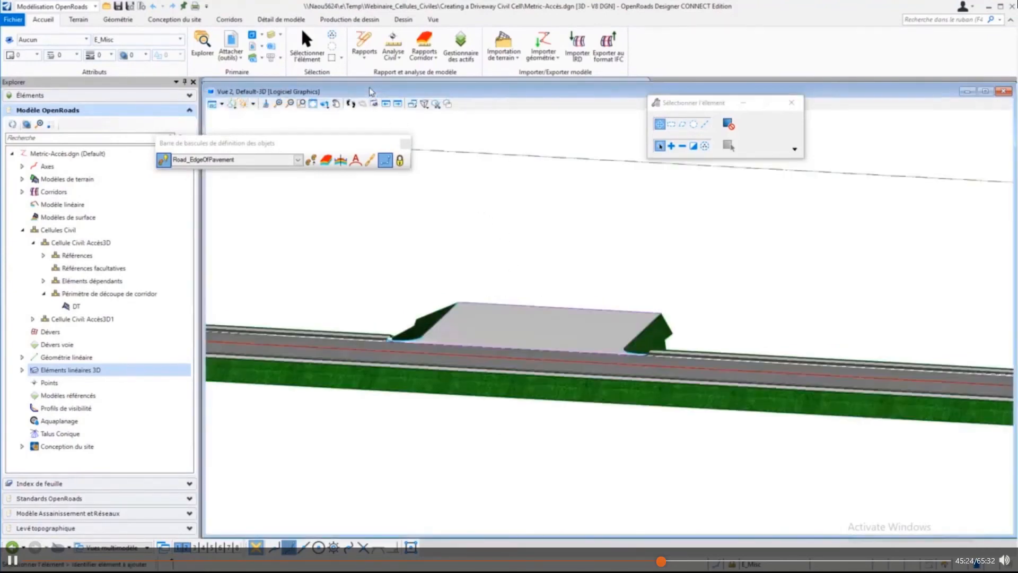
left_click_drag(204, 84, 504, 80)
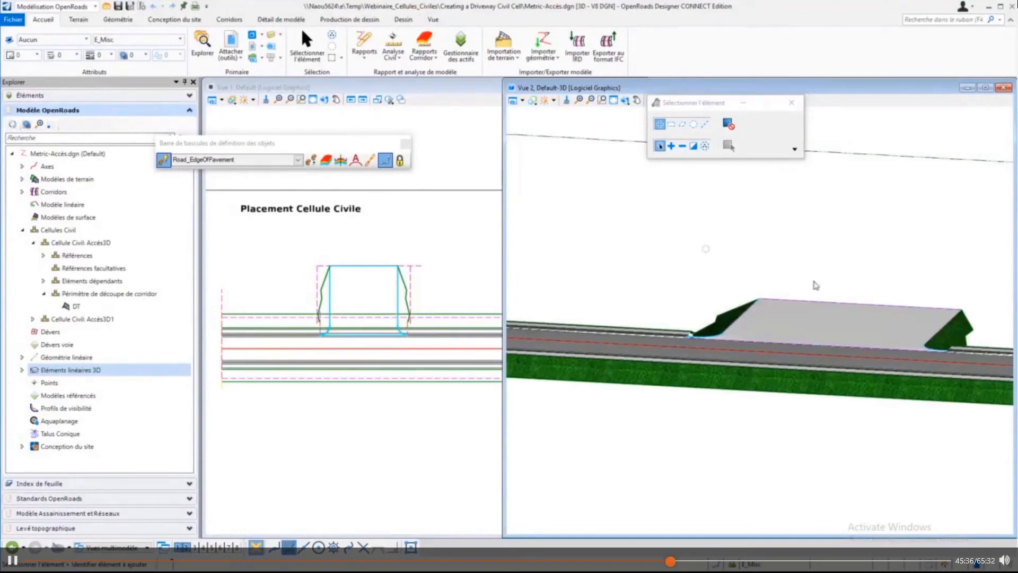
mouse_move(790, 325)
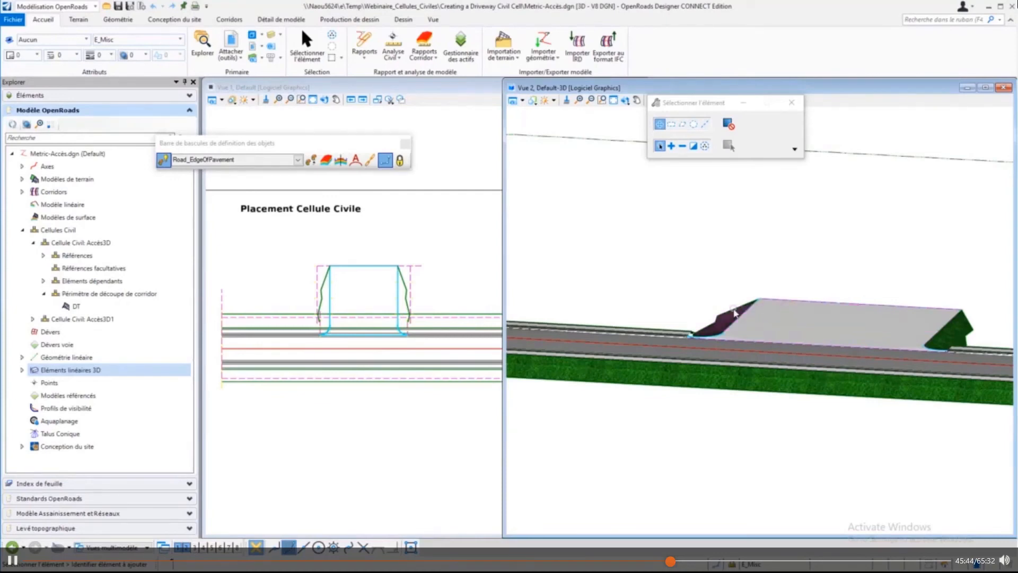
mouse_move(735, 313)
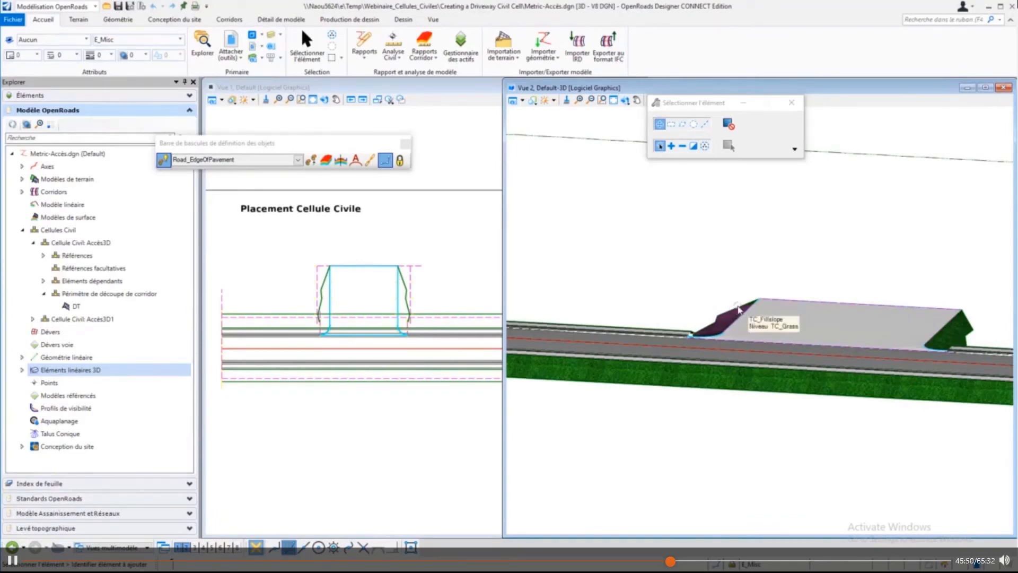
left_click(292, 251)
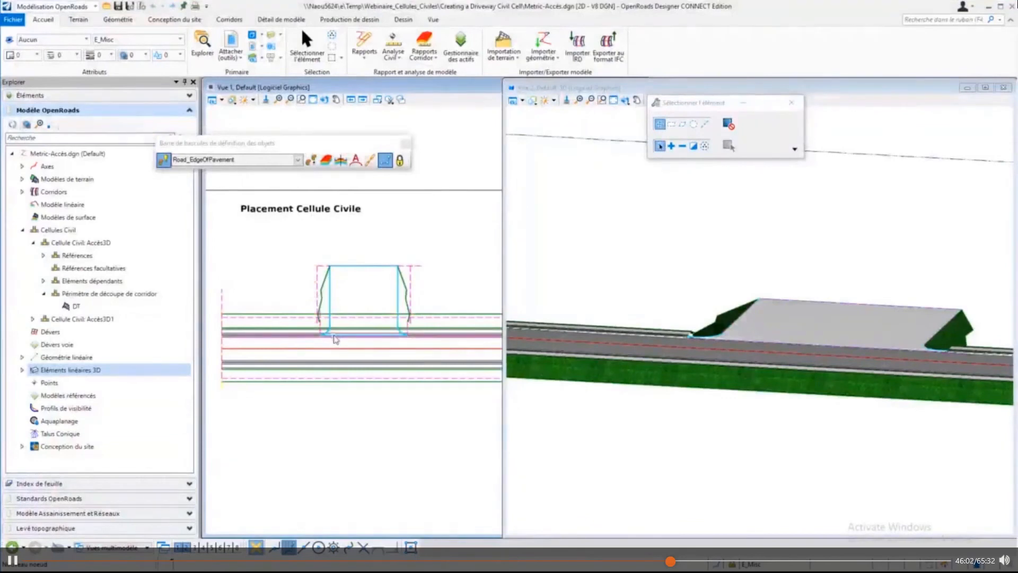
mouse_move(336, 338)
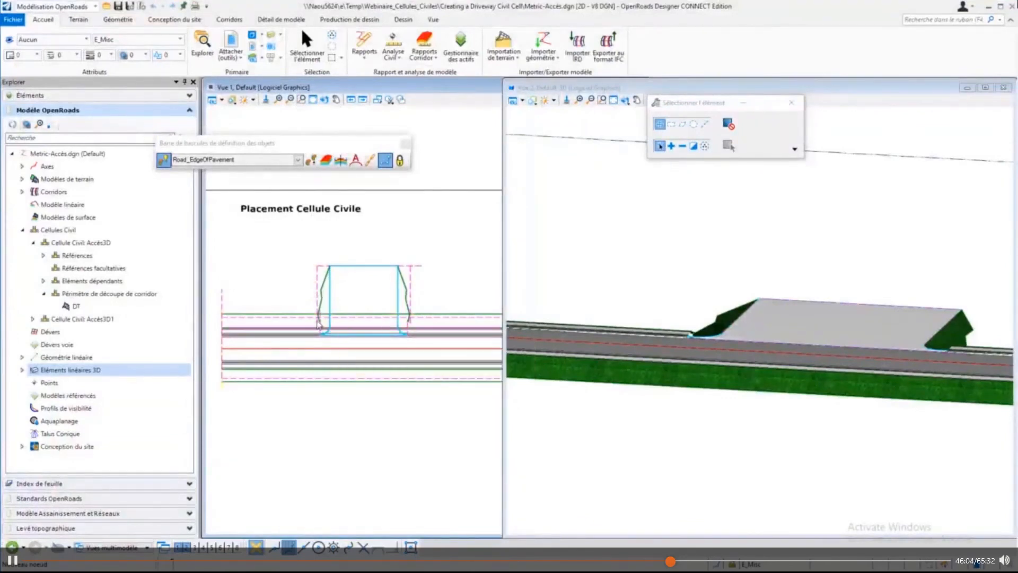
Step: Expand Accès3D's dependent elements and inspect RdEoP22, its active profile, Ligne RdEoP6, Ligne depuis élément RdEoP7 and Congé de raccordement RdEoP14
left_click(72, 291)
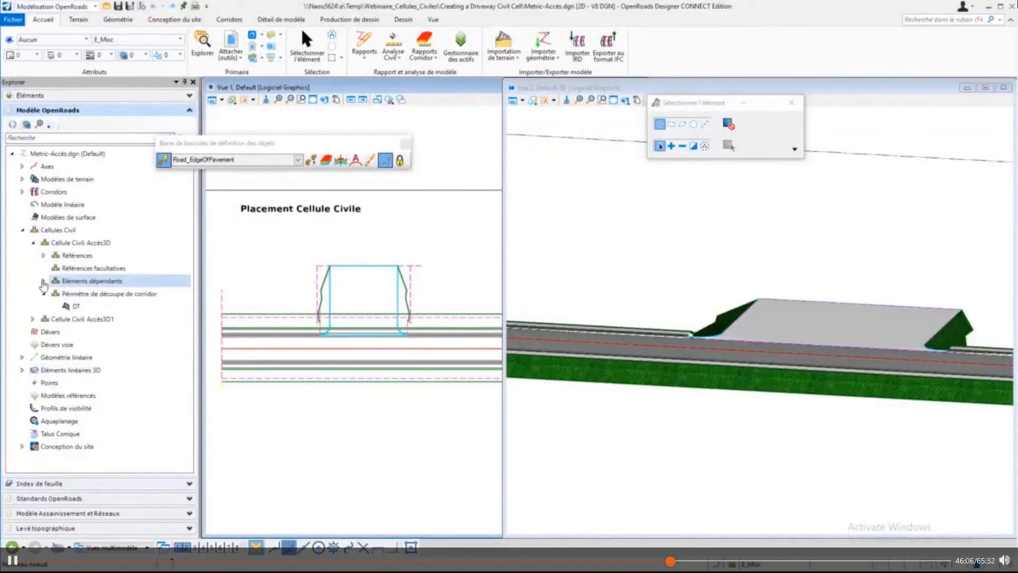
left_click(44, 282)
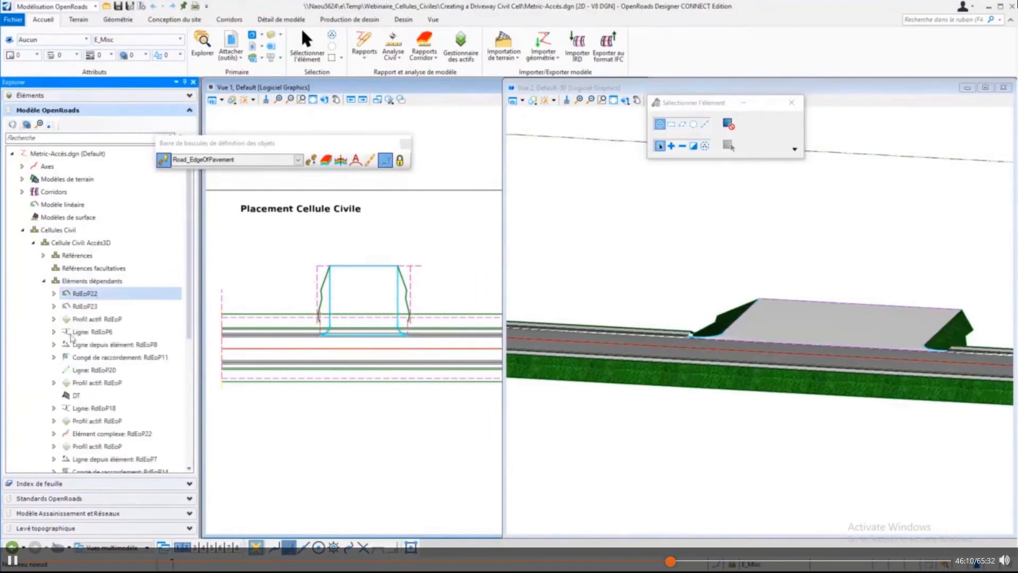
scroll(122, 361, "down", 3)
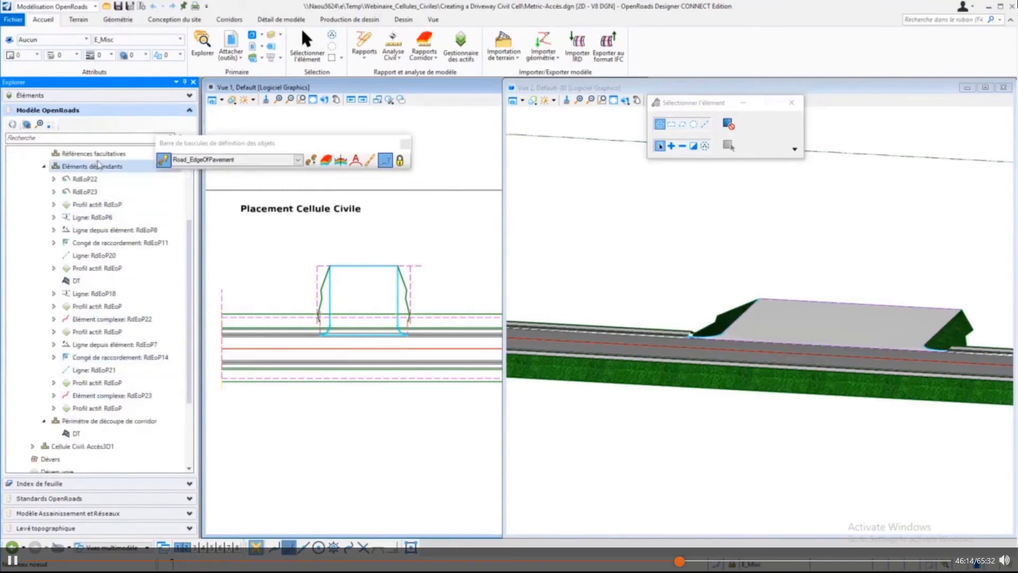
left_click(97, 180)
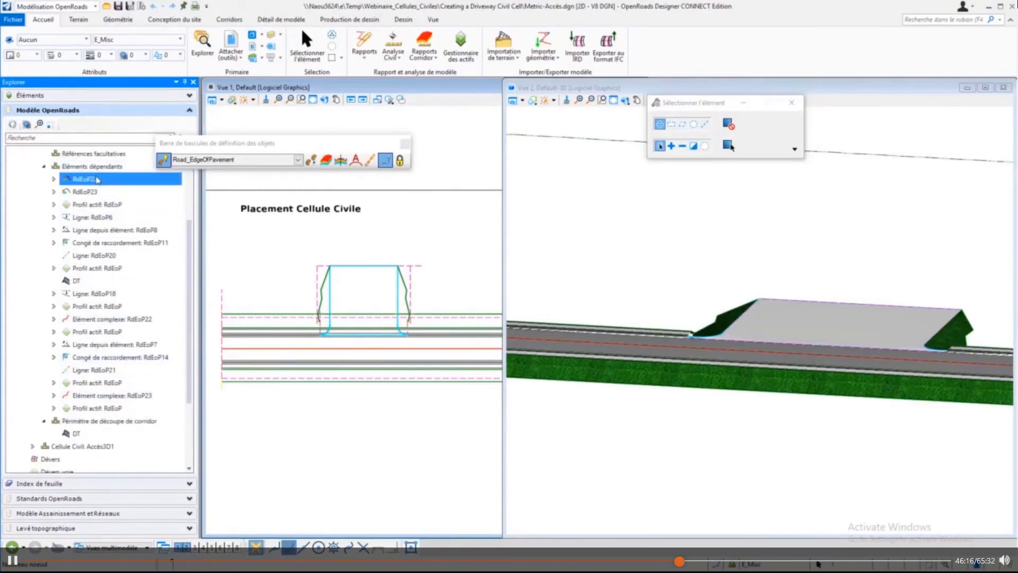
scroll(293, 301, "up", 2)
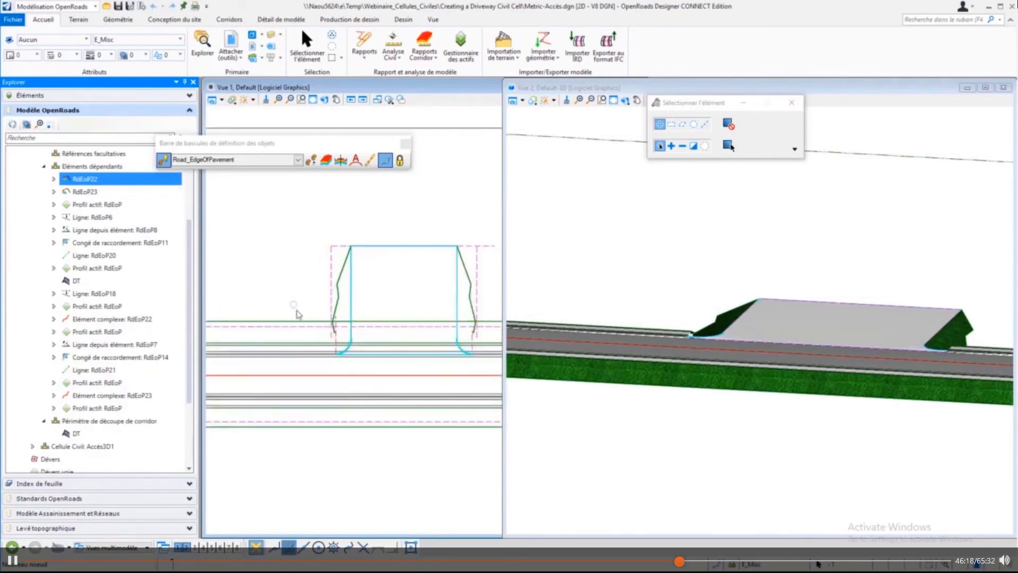
scroll(55, 189, "up", 2)
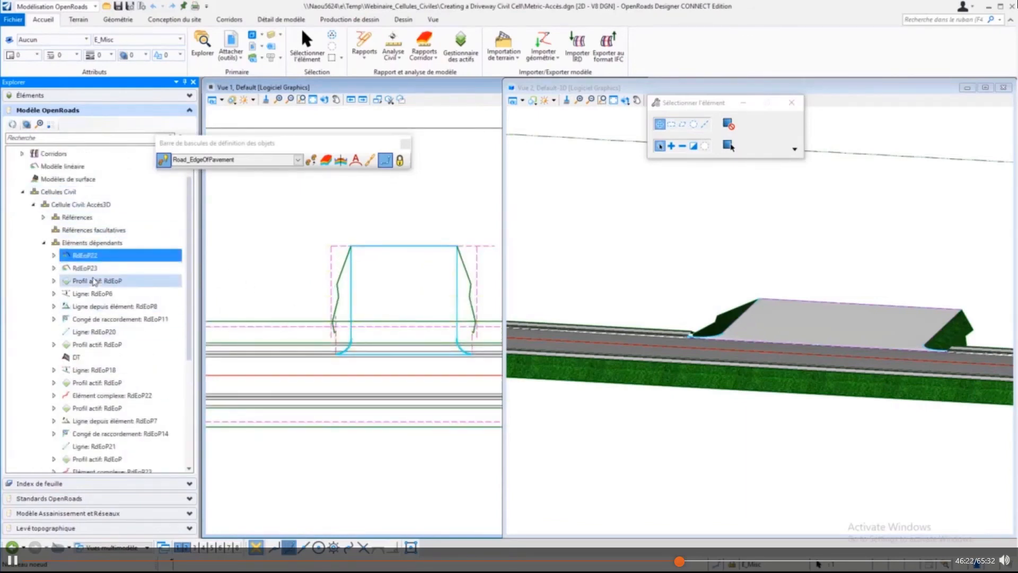
left_click(95, 281)
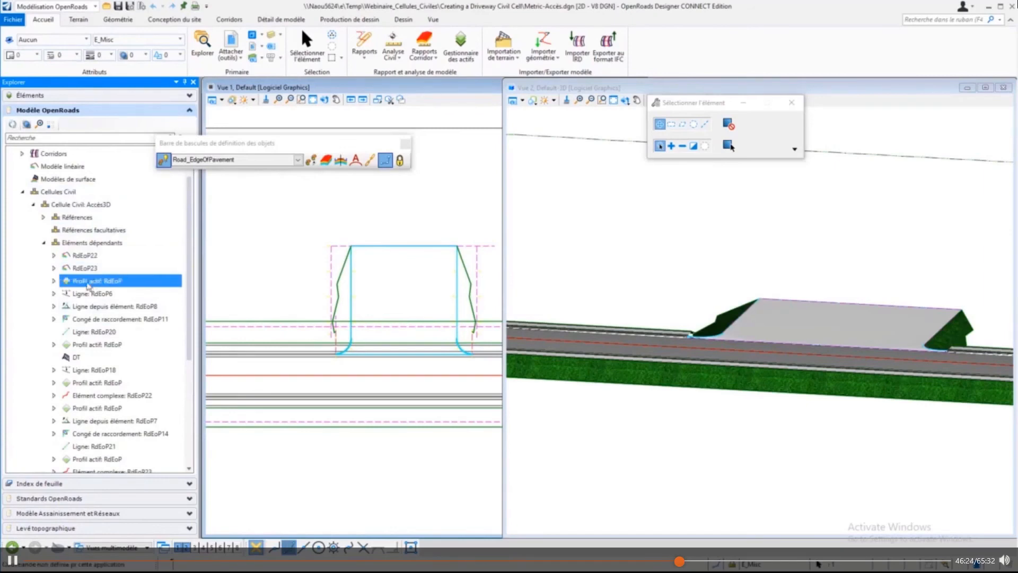
left_click(88, 295)
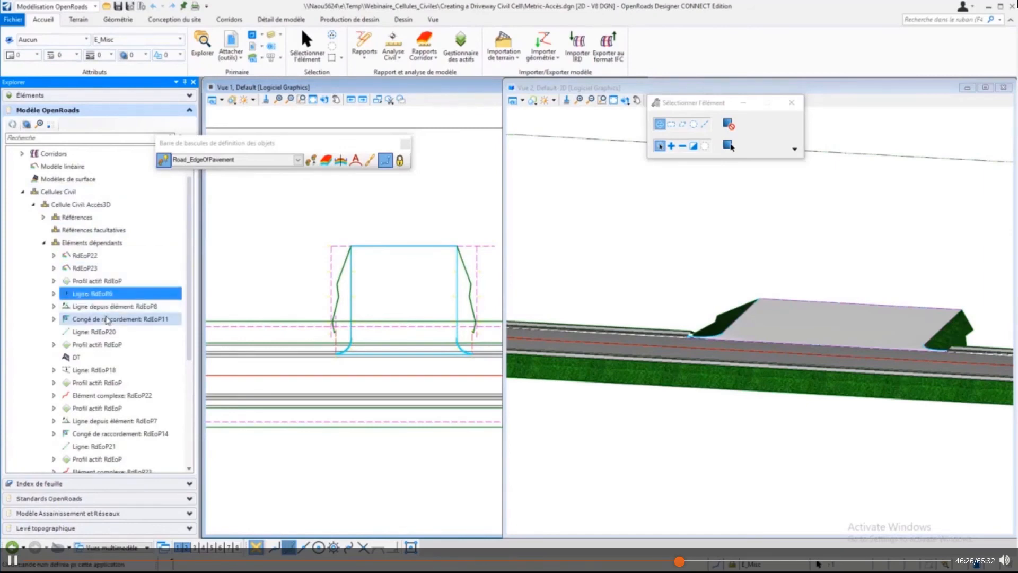
left_click(113, 421)
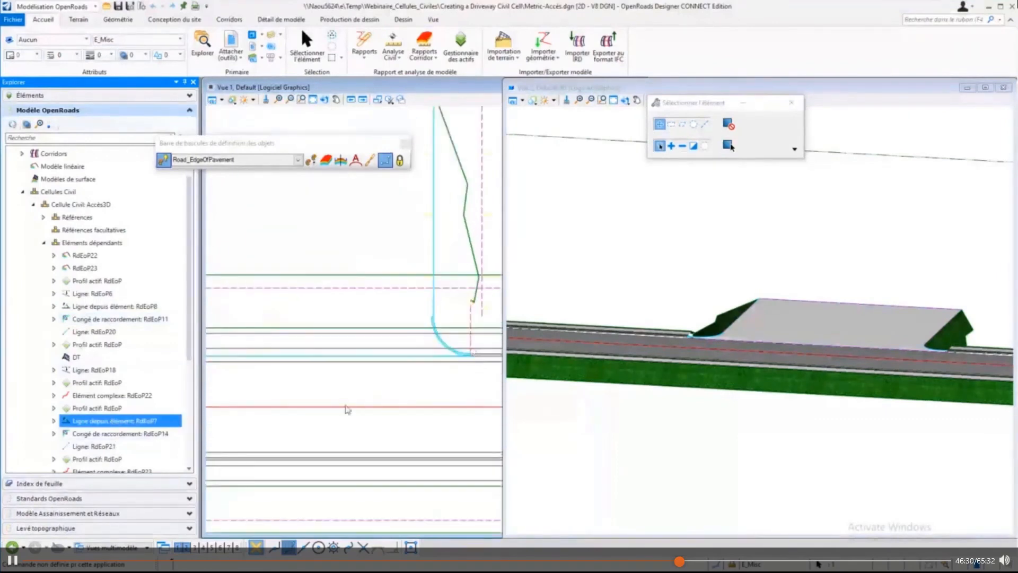
left_click(112, 434)
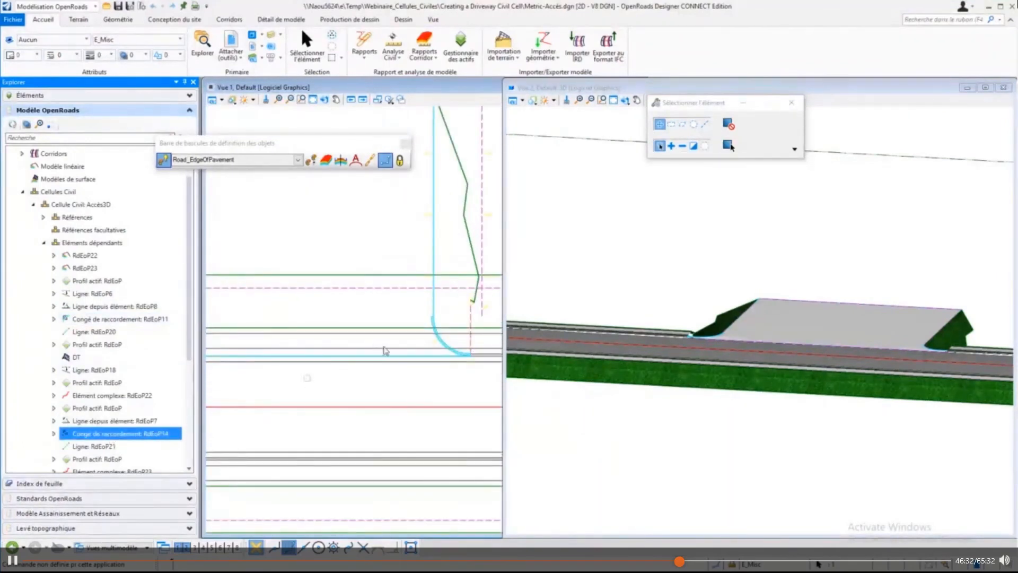
Step: Examine fillet RdEoP14 in the plan of the cell creation area and display the commands available for it
scroll(335, 292, "down", 6)
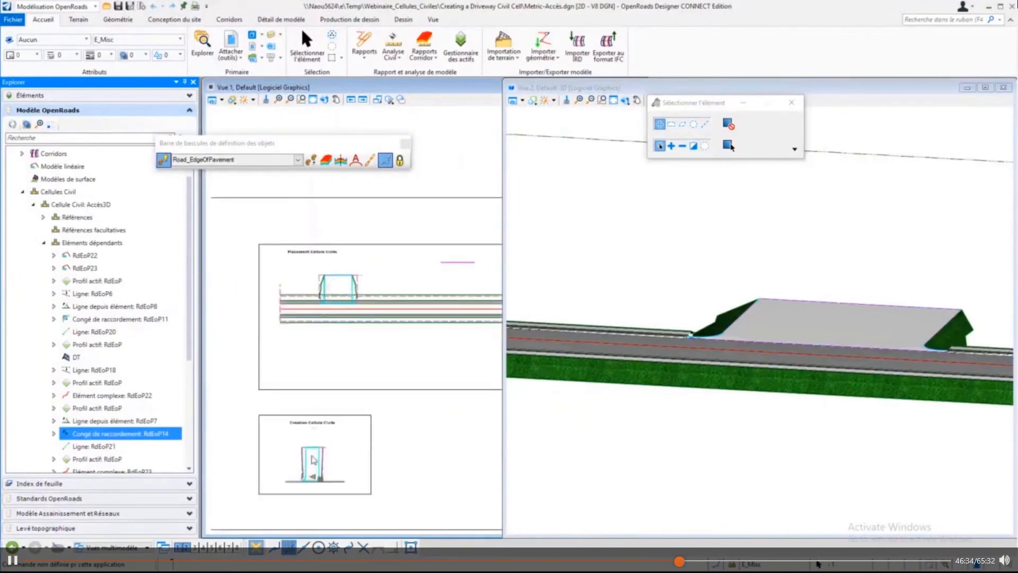
scroll(307, 472, "up", 4)
scroll(339, 482, "up", 5)
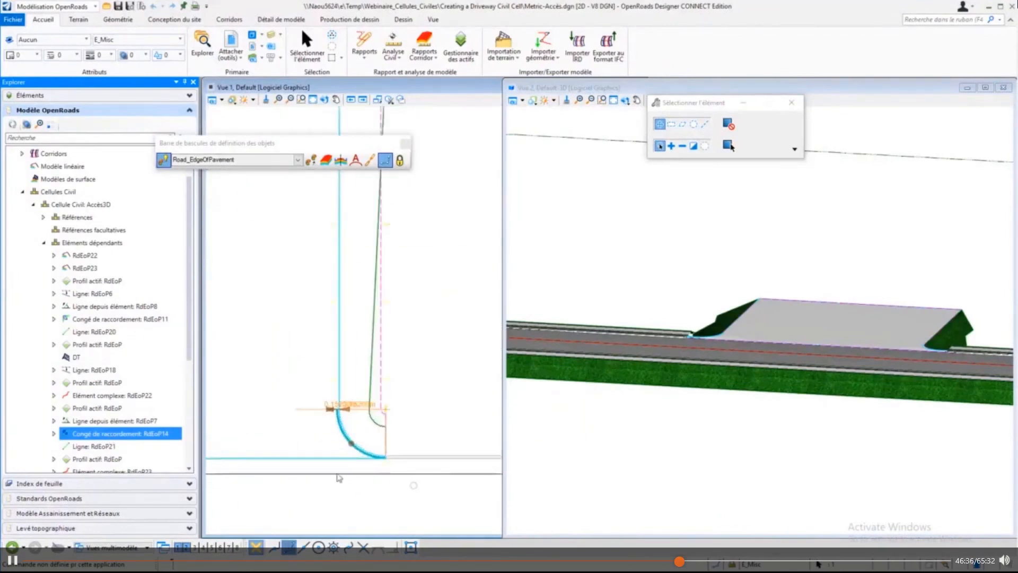
scroll(418, 457, "up", 3)
scroll(419, 457, "up", 2)
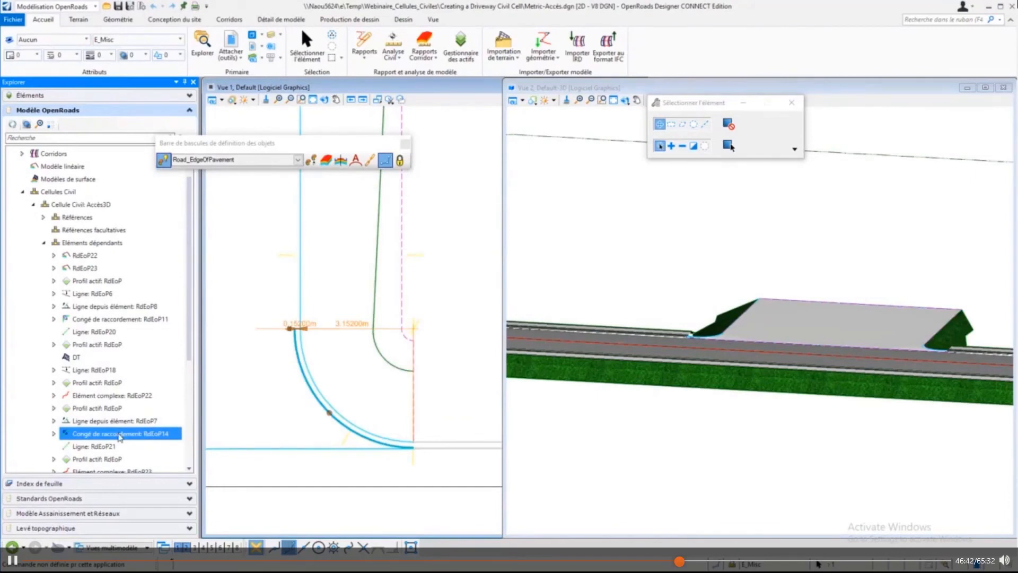
right_click(120, 436)
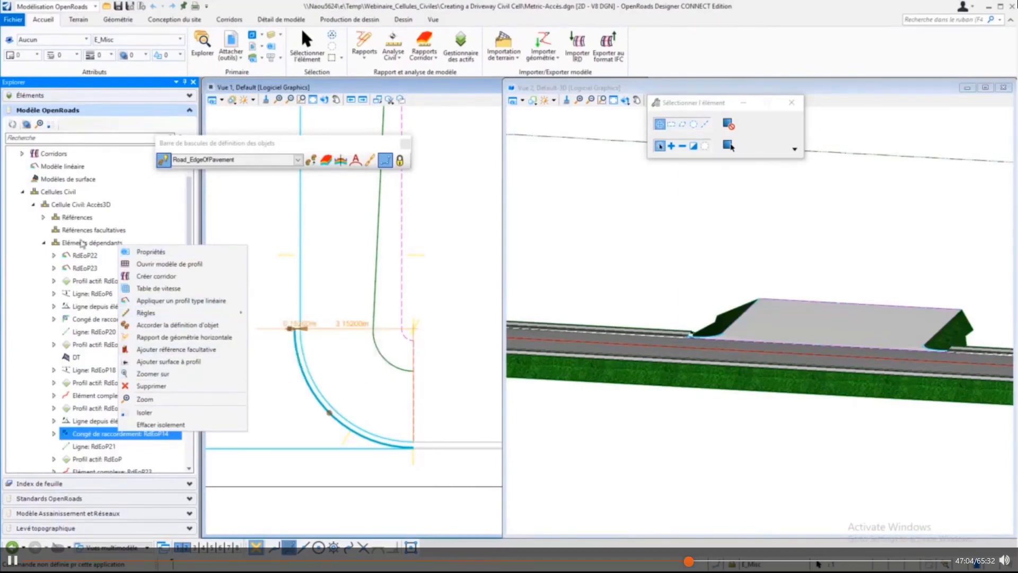
Step: Expand RdEoP22's applied templates, select its template drop and display the commands available for it
left_click(78, 257)
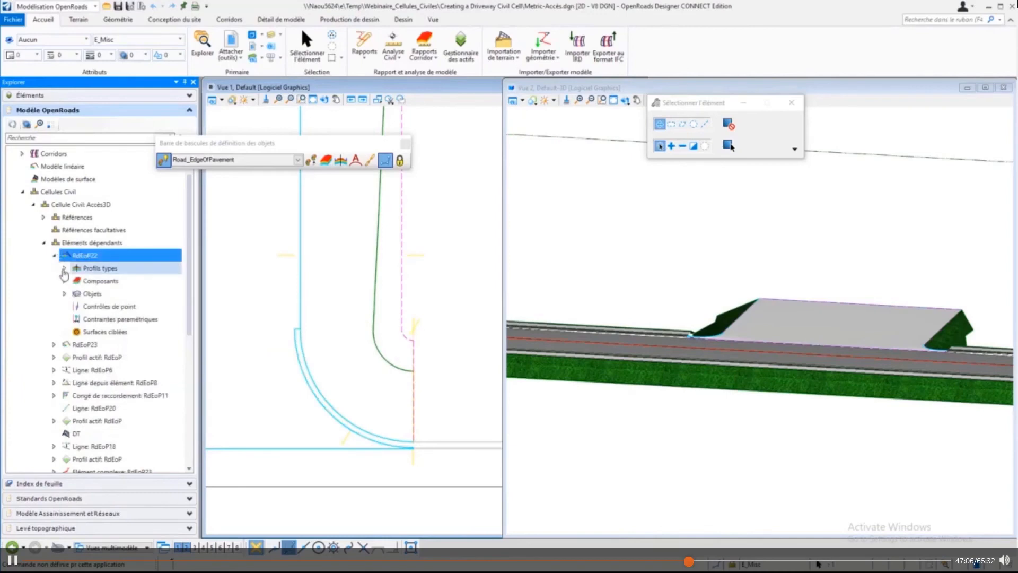
left_click(65, 268)
left_click(126, 282)
right_click(126, 286)
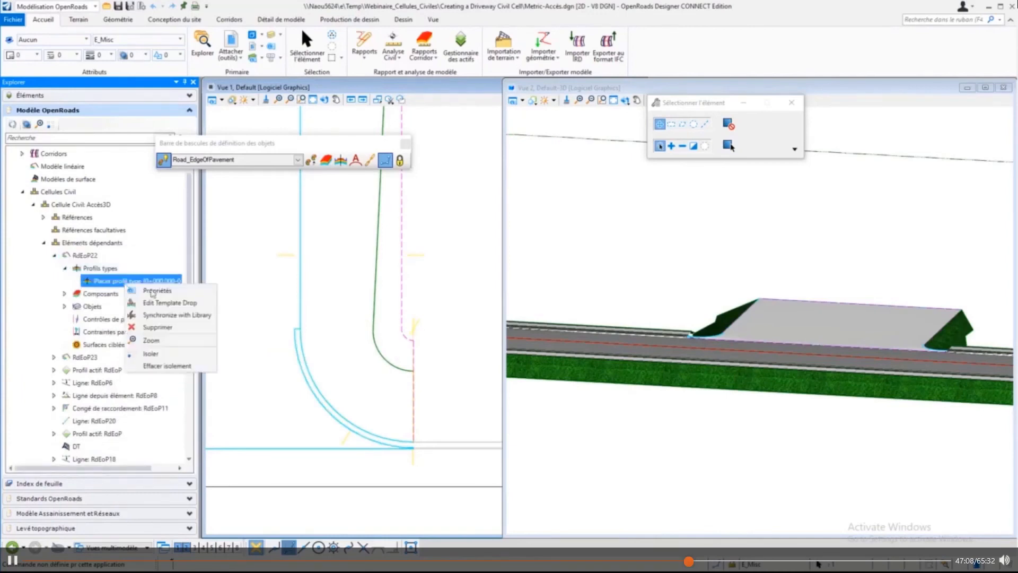
left_click(117, 287)
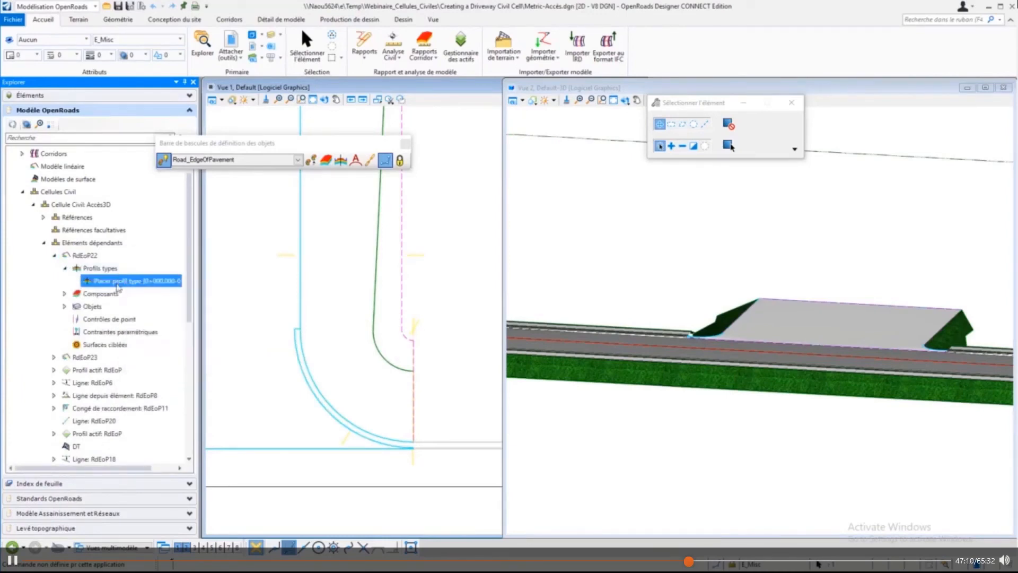
Step: Examine the far end of the access in 3D, close up at the corner where the pavement edge meets the side slope
left_click(621, 251)
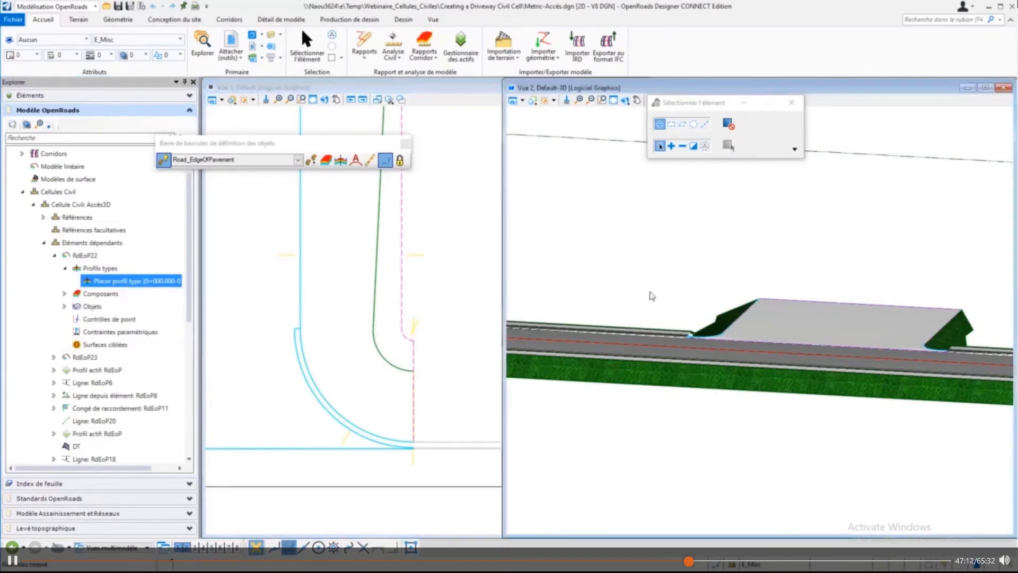
scroll(648, 292, "down", 2)
middle_click_drag(924, 292, 689, 326, "shift")
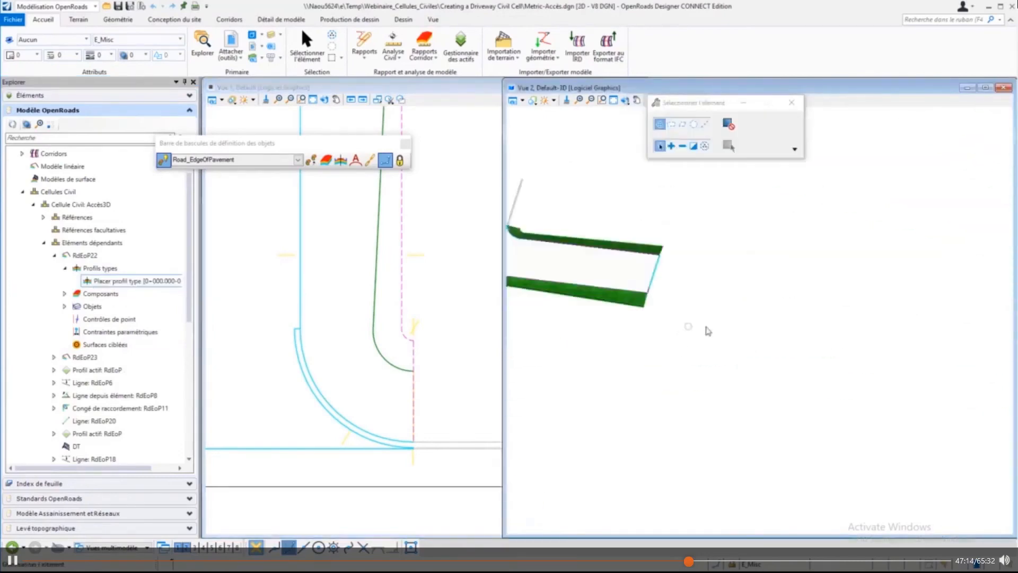
scroll(700, 327, "down", 2)
scroll(673, 298, "up", 3)
scroll(684, 259, "up", 1)
middle_click_drag(652, 418, 591, 351, "shift")
scroll(655, 326, "up", 7)
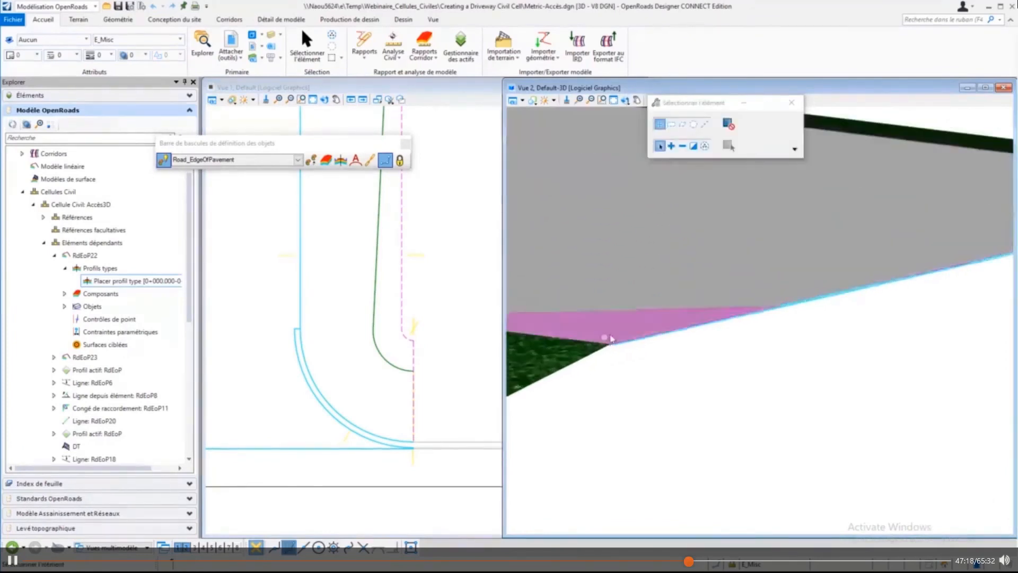
scroll(614, 350, "up", 3)
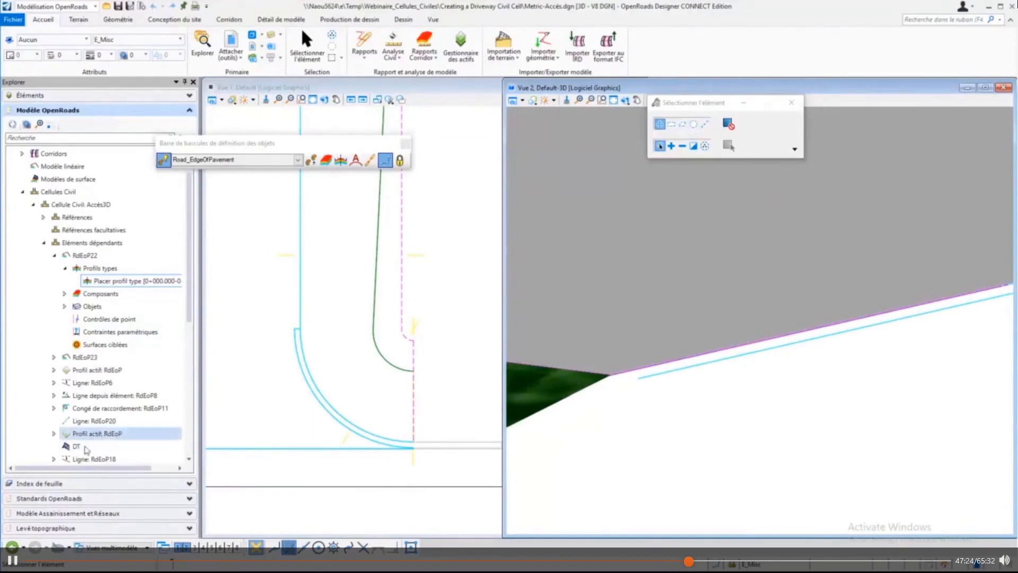
Step: Select the DT terrain model among Accès3D's dependent elements and display the commands available for it
left_click(60, 449)
right_click(76, 451)
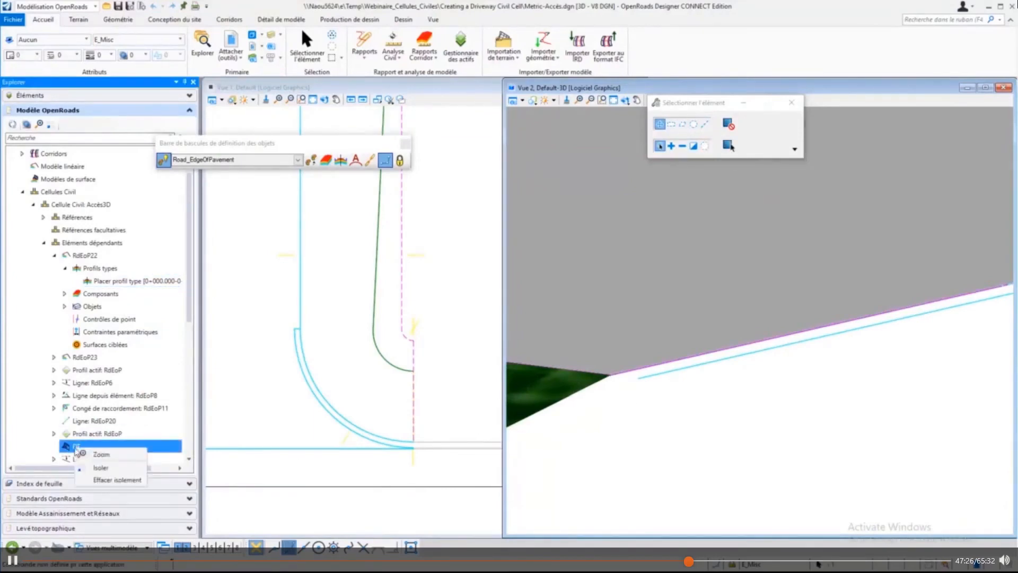
left_click(62, 450)
scroll(67, 449, "down", 4)
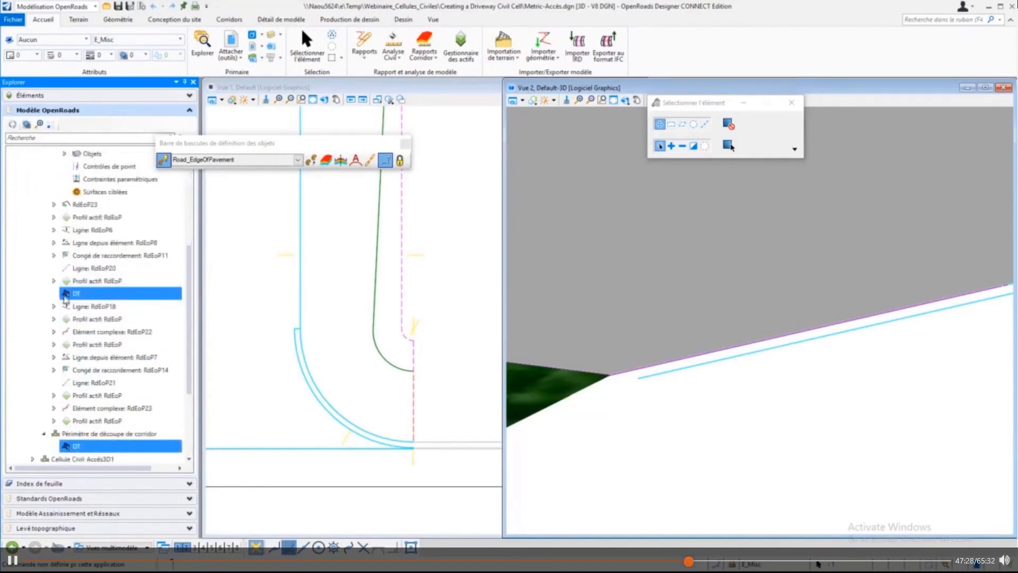
right_click(65, 296)
left_click(66, 295)
right_click(68, 297)
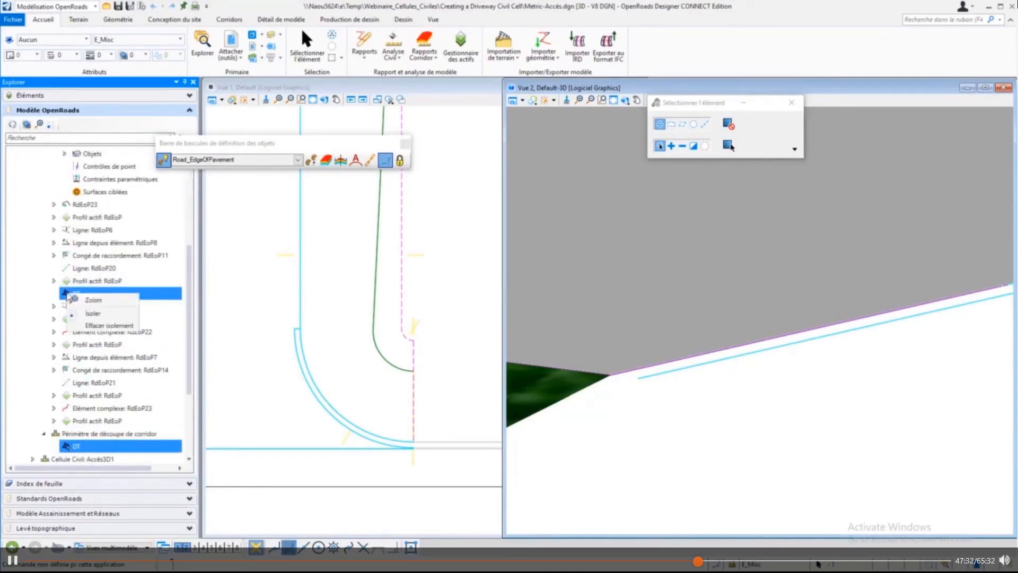
left_click(67, 296)
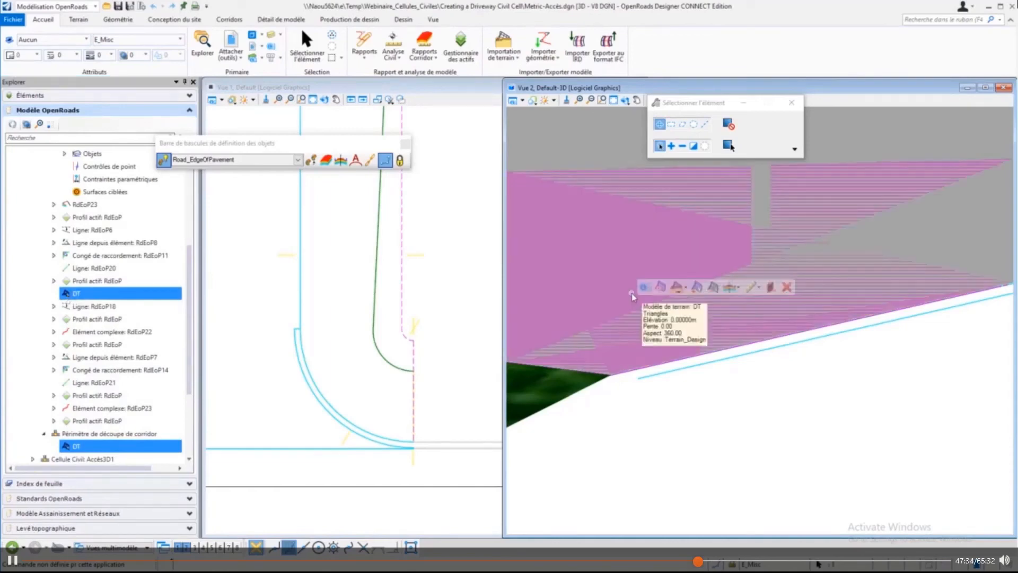
Step: Apply the Surface Templates\Aggregate template to the access's DT terrain model, without an external clip boundary and with linear features disabled
left_click(632, 294)
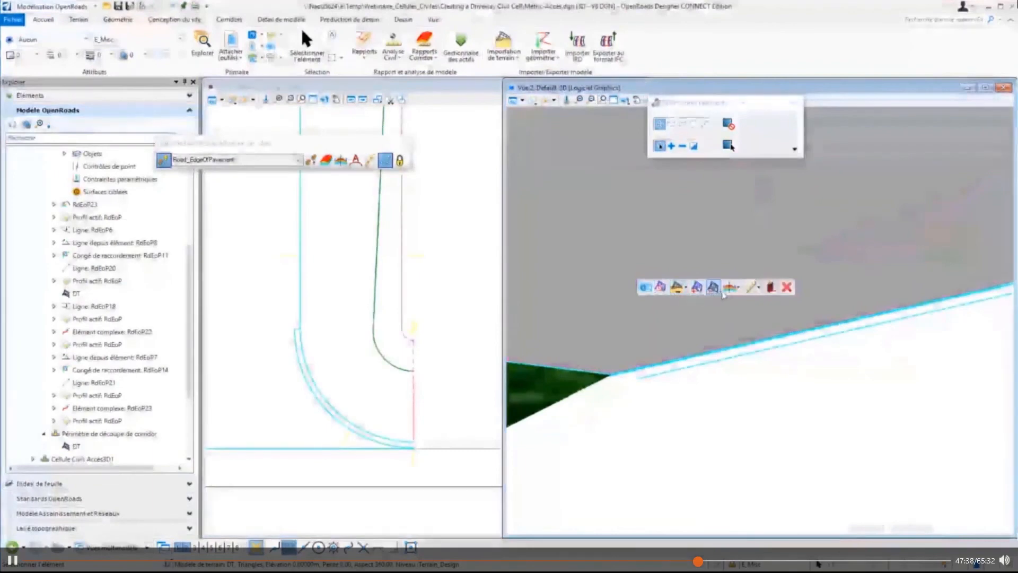
left_click(735, 290)
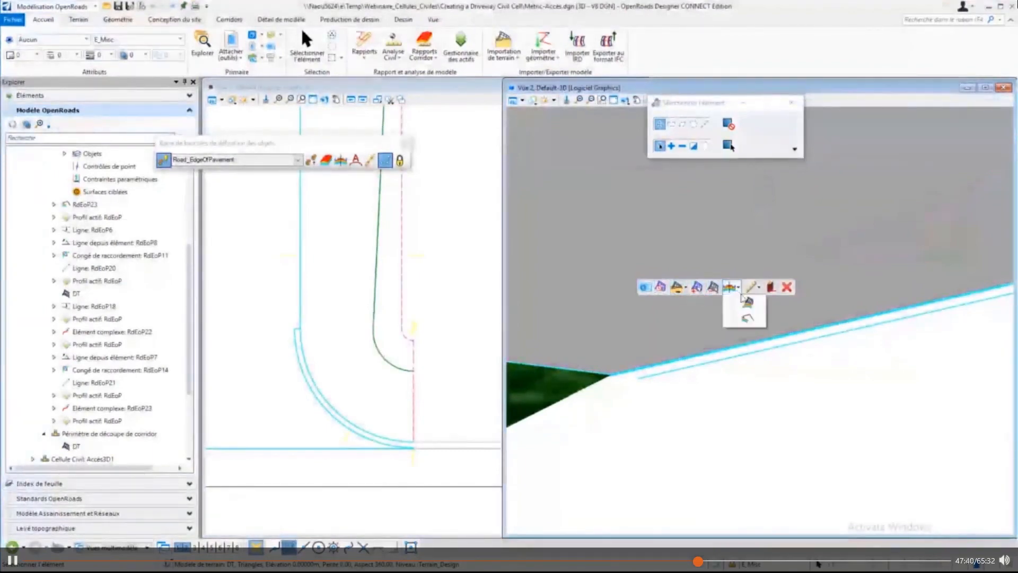
left_click(747, 301)
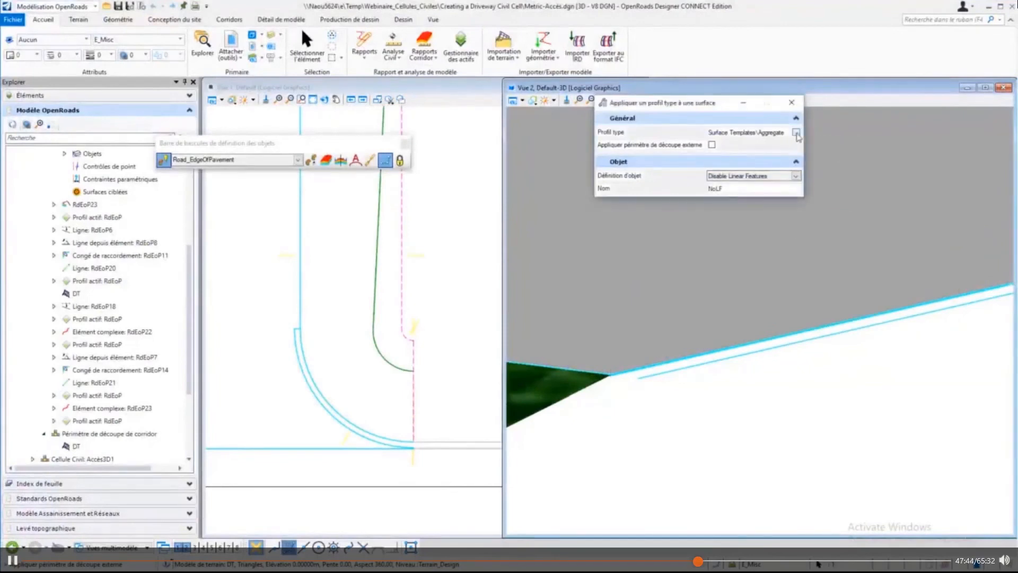
left_click(796, 132)
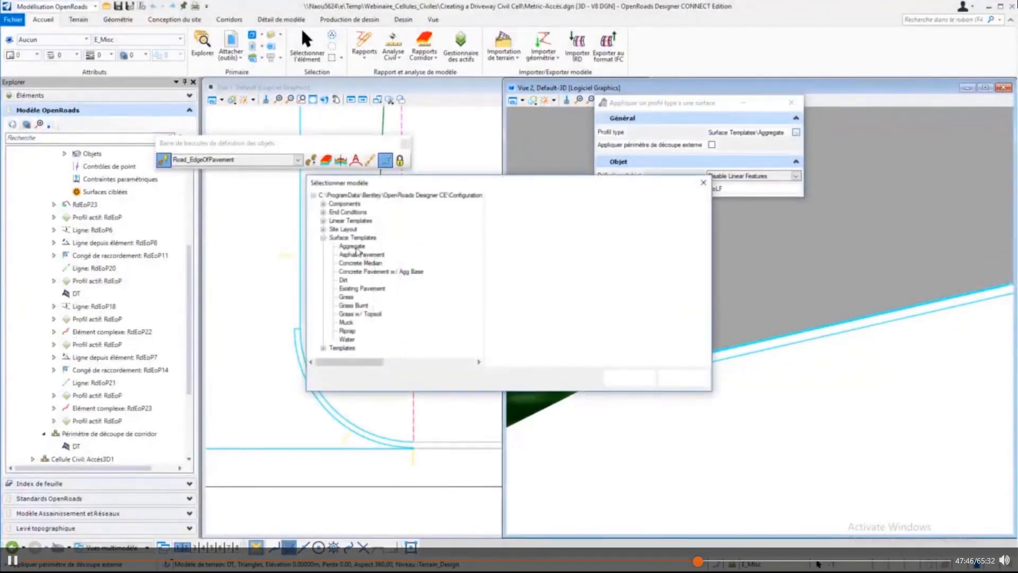
left_click(354, 247)
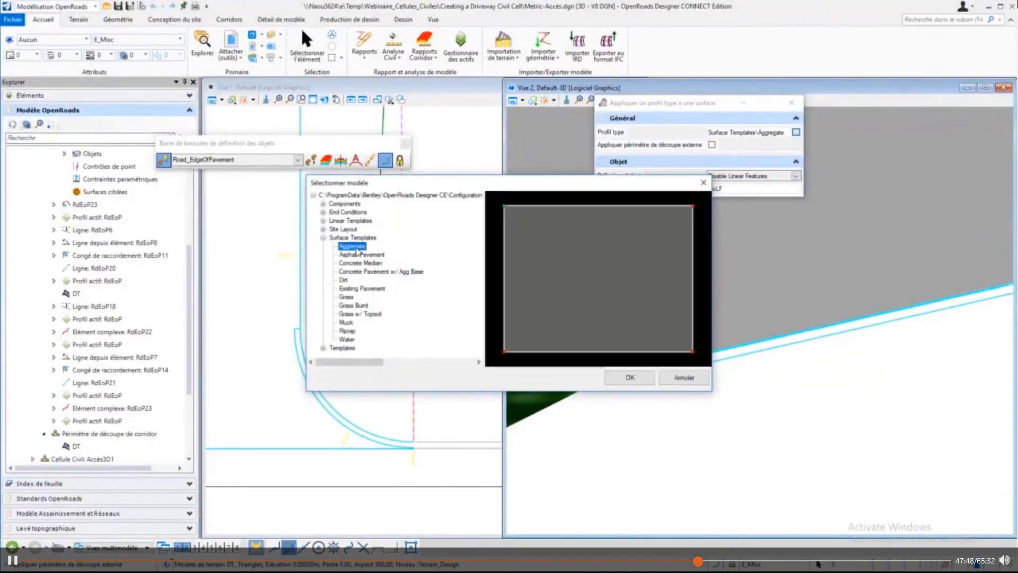
left_click(629, 376)
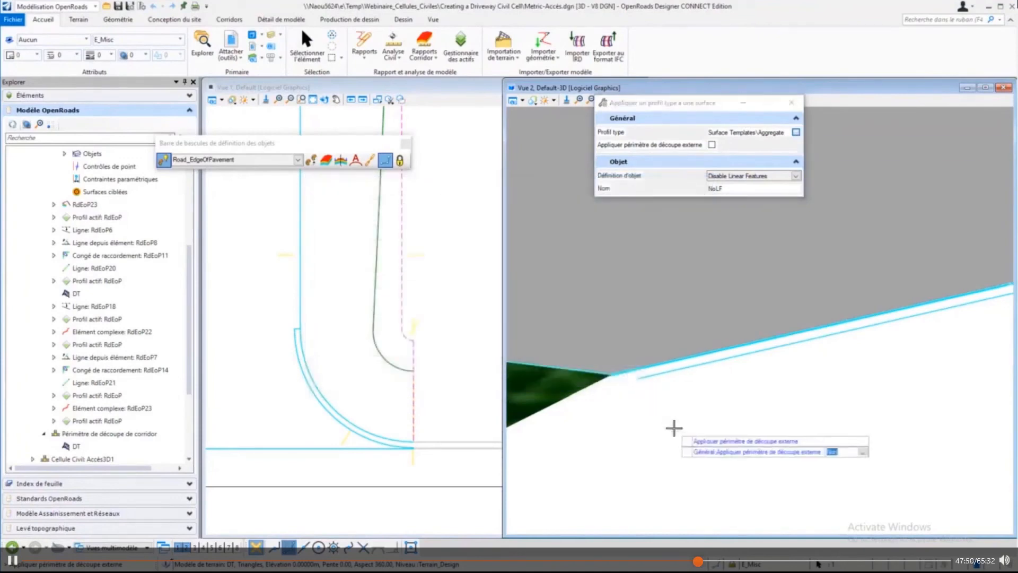
left_click(674, 428)
left_click(674, 428)
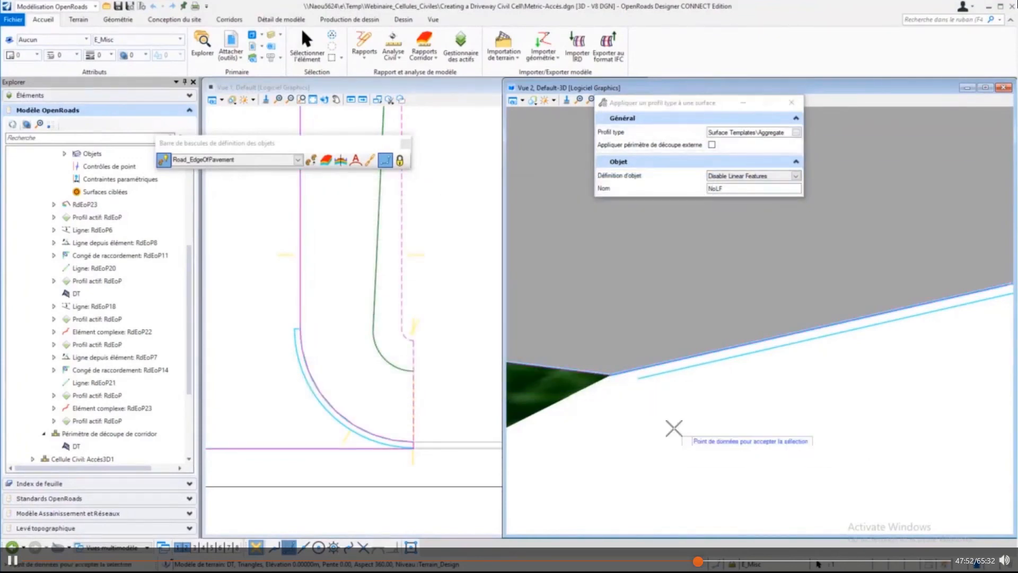
left_click(674, 428)
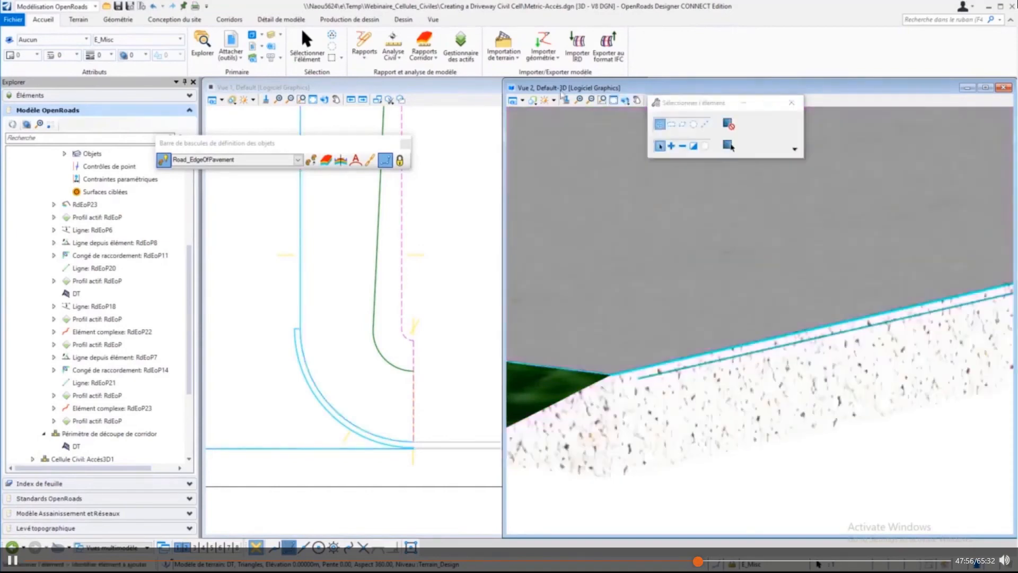
Step: Dim the 3D view's default lighting and examine the aggregate layer beneath the access surface
left_click(547, 100)
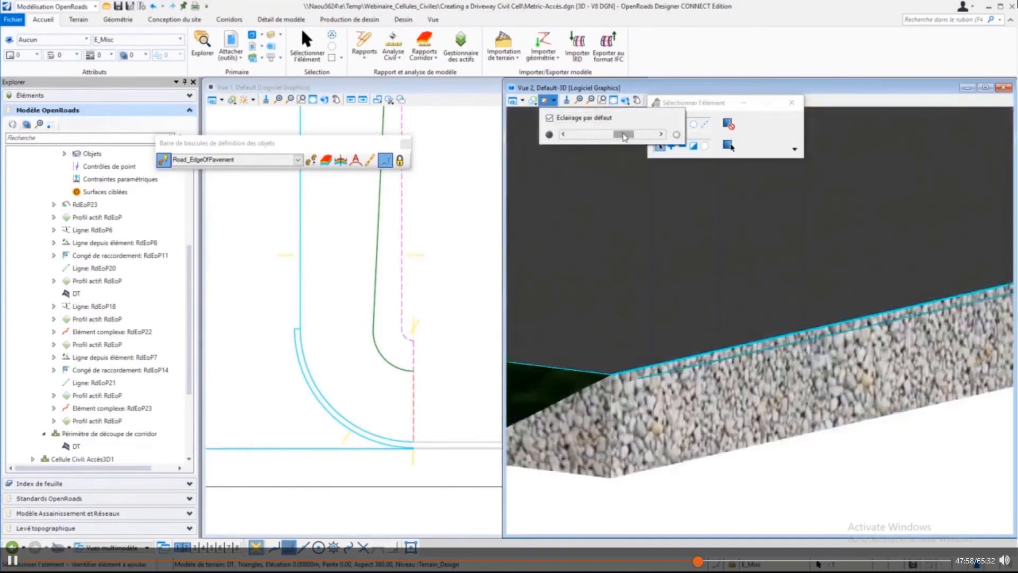
left_click(722, 480)
scroll(679, 447, "down", 3)
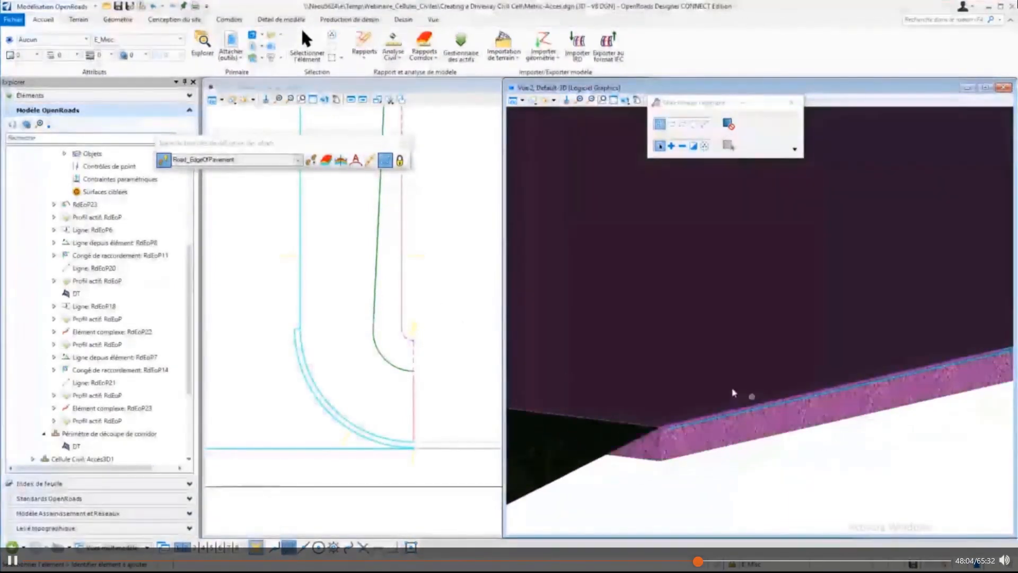
scroll(726, 390, "down", 3)
scroll(729, 464, "down", 3)
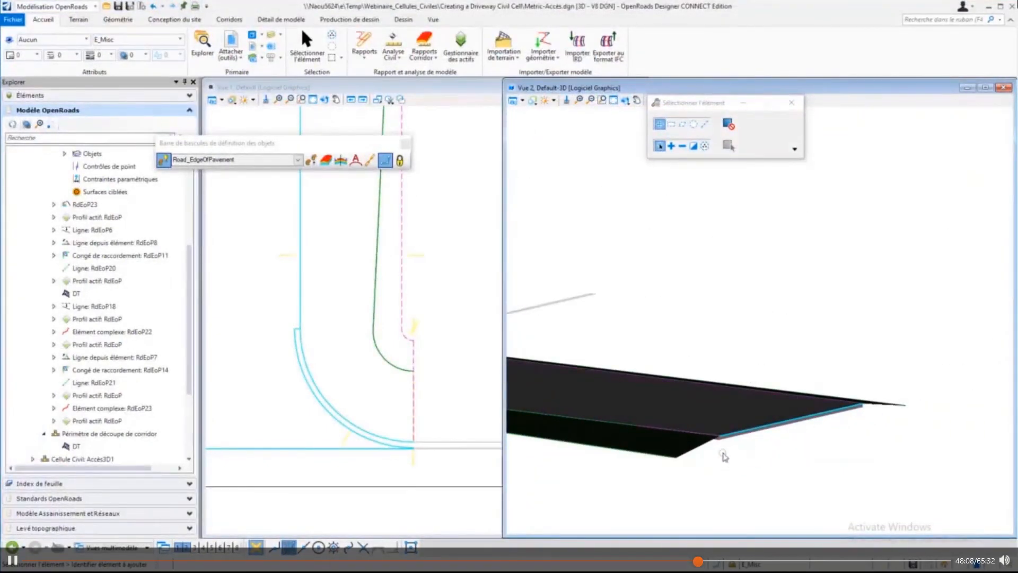
scroll(728, 444, "up", 2)
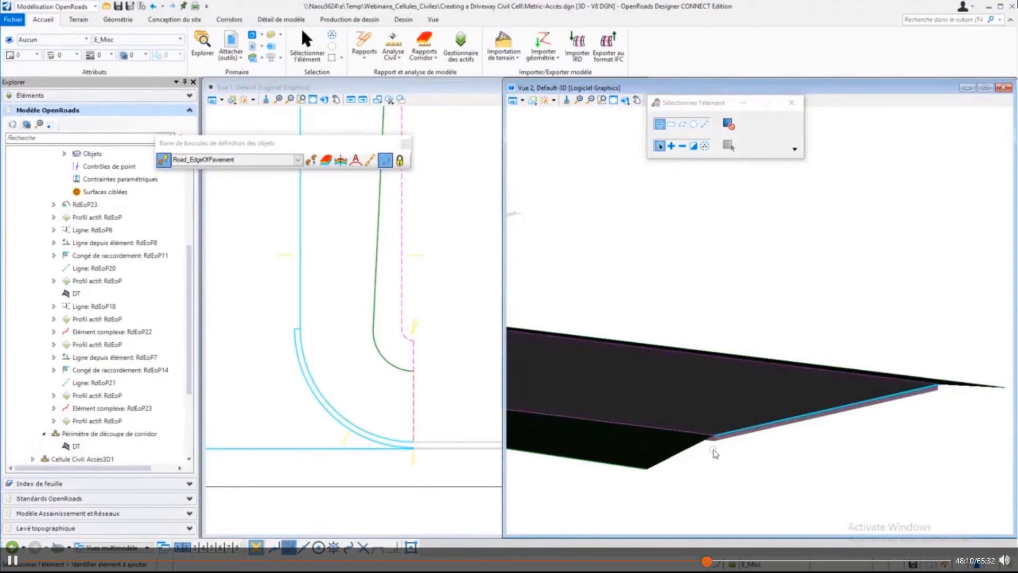
mouse_move(717, 444)
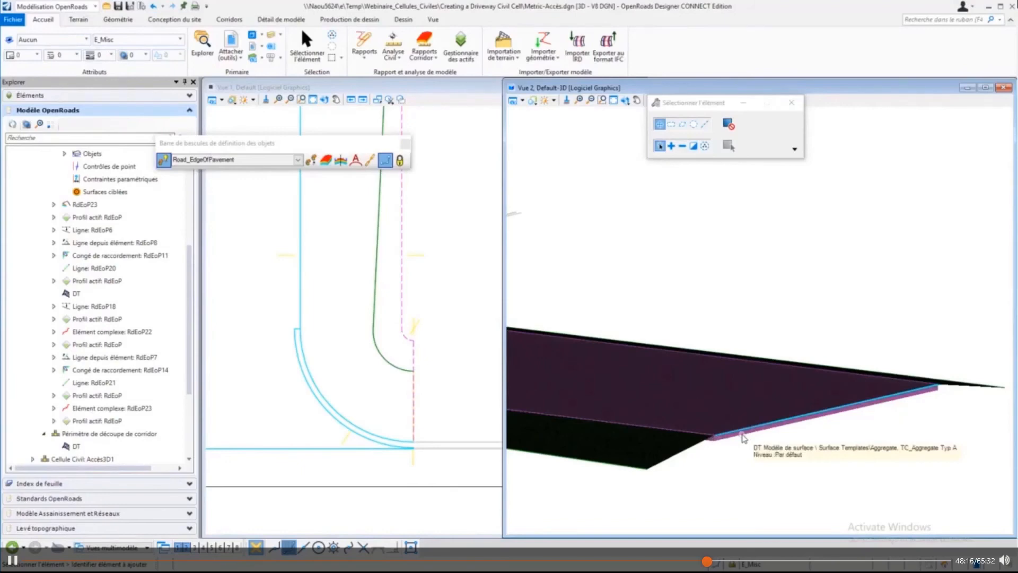
scroll(747, 446, "down", 3)
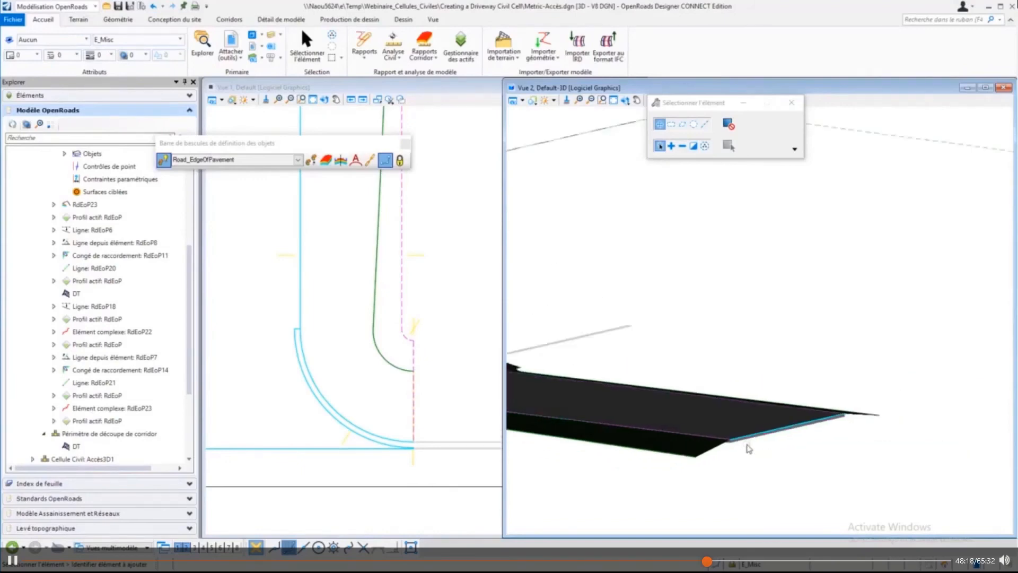
middle_click_drag(609, 481, 738, 403)
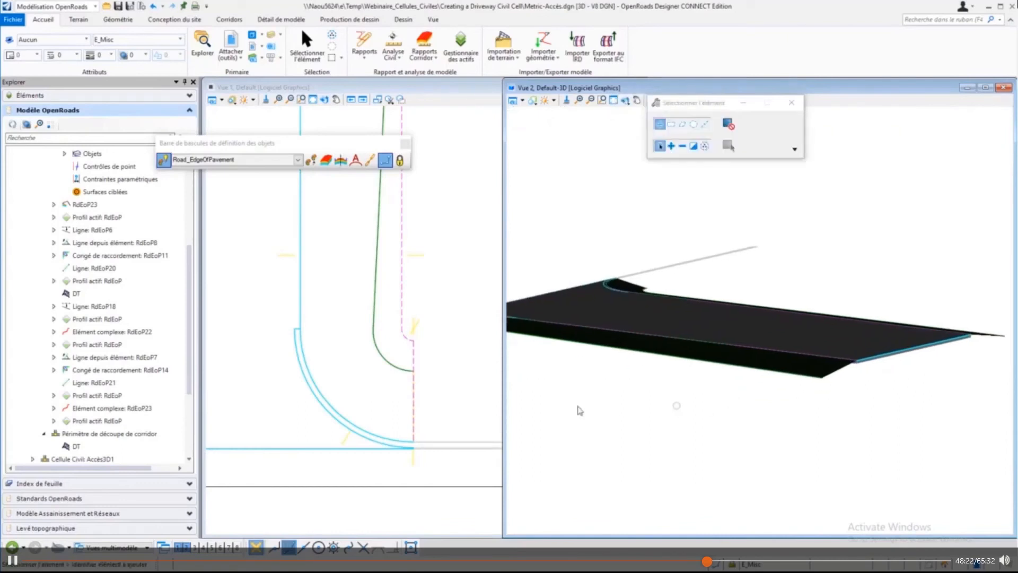
Step: Maximize the plan view and bring the magenta line above the road in the Placement Cellule Civile area into view
left_click(454, 393)
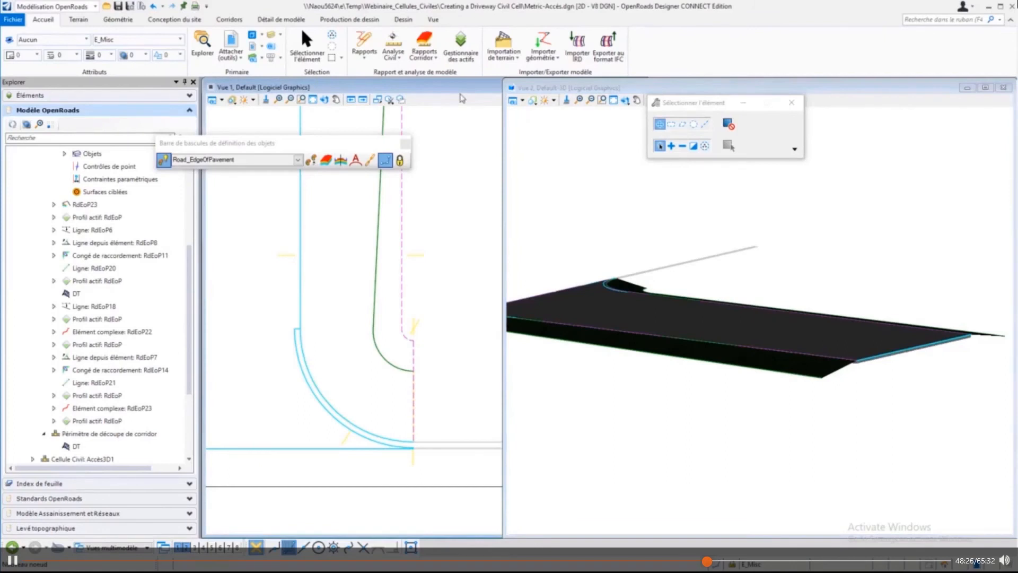
double_click(460, 90)
scroll(577, 418, "down", 9)
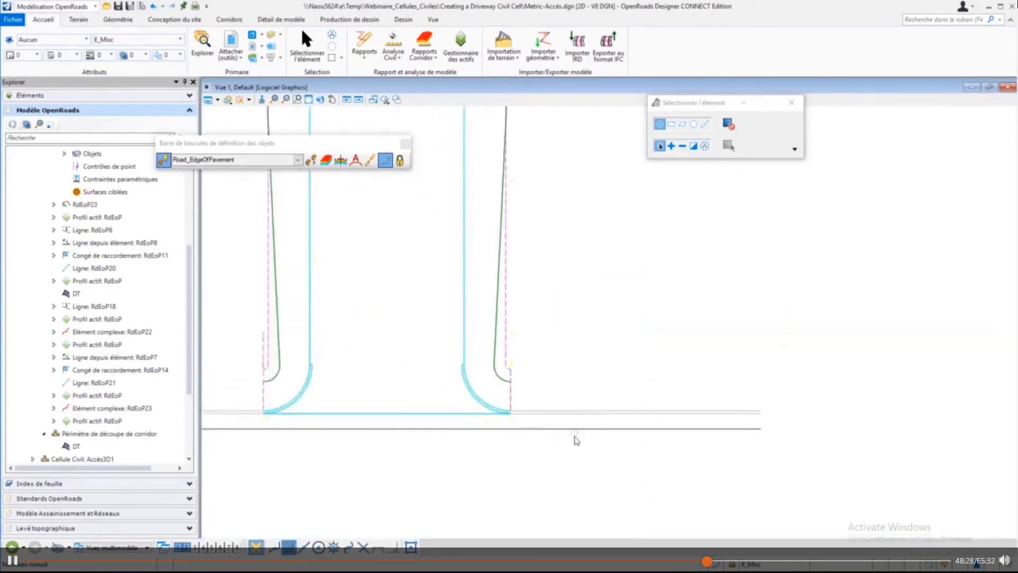
scroll(568, 455, "down", 4)
middle_click_drag(633, 287, 421, 393)
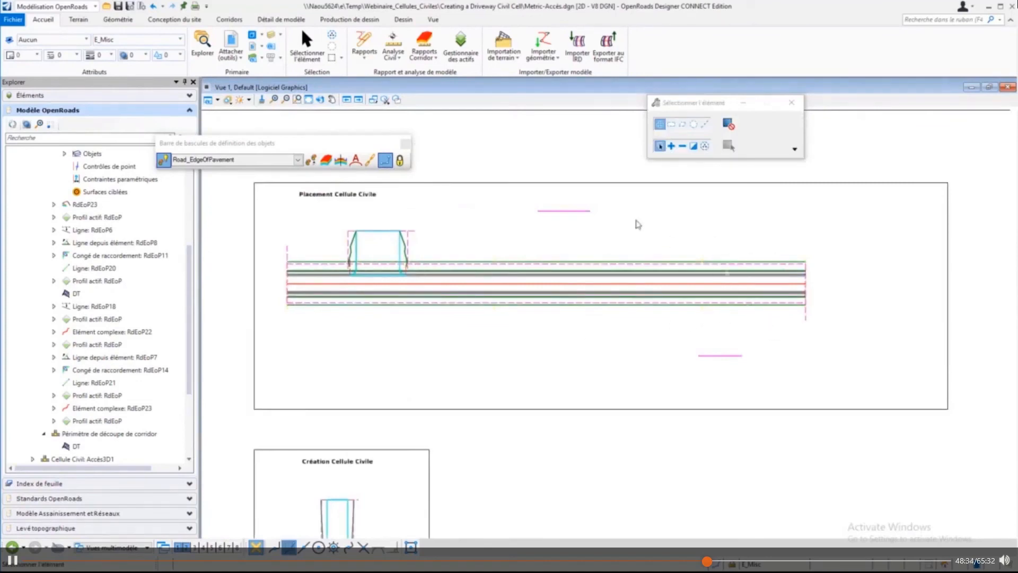
scroll(606, 212, "up", 2)
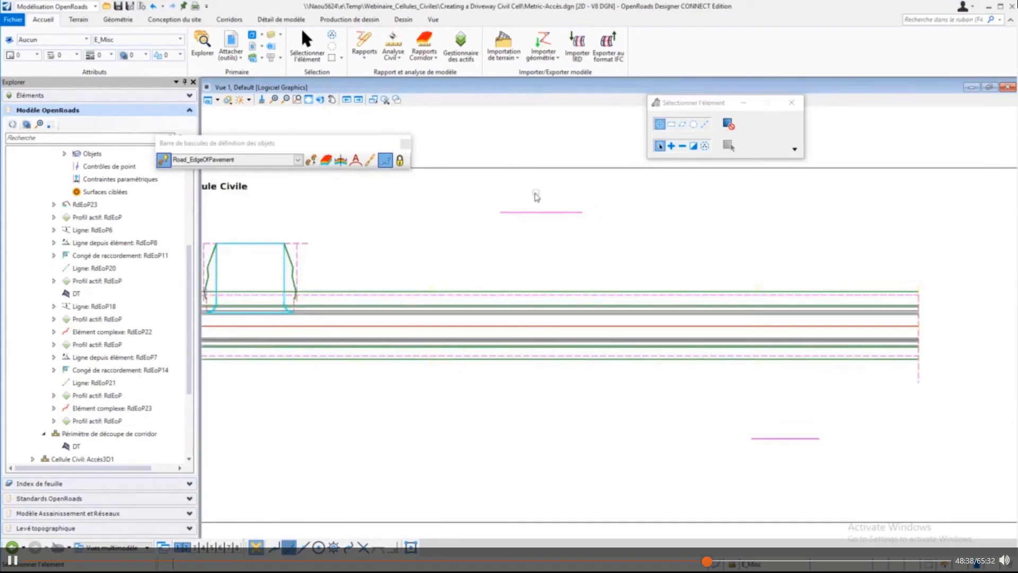
mouse_move(530, 216)
mouse_move(517, 330)
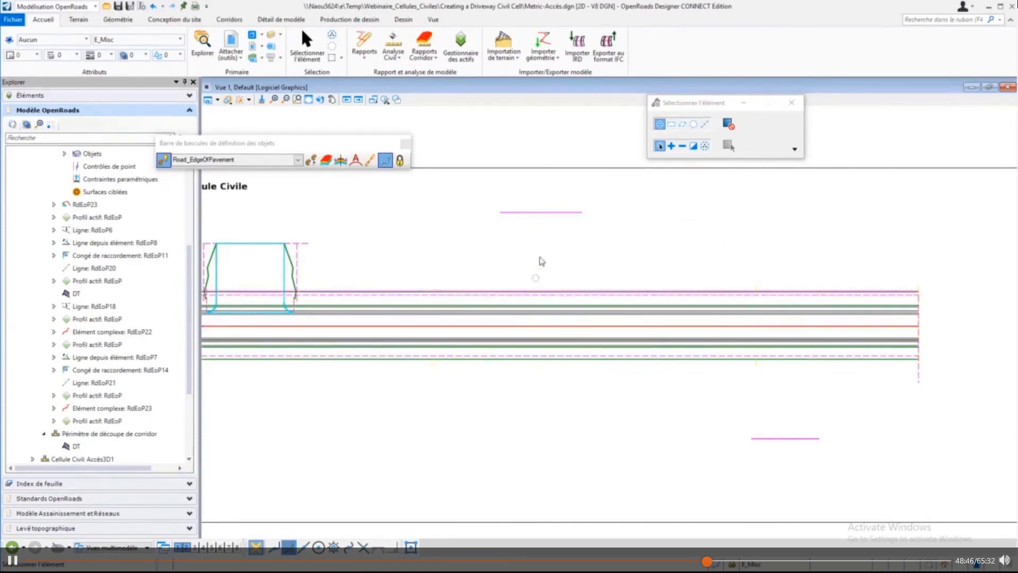
scroll(538, 261, "up", 2)
mouse_move(523, 195)
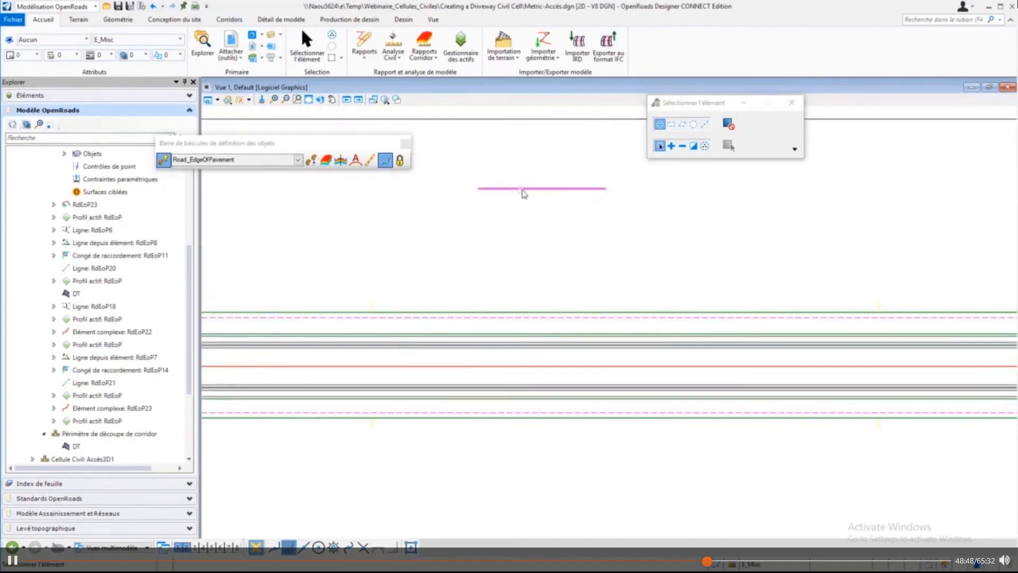
Step: Start placing the Accès3D civil cell, using the magenta line above the road as pavement edge and the near-side curb back, face and flowline as references
left_click(189, 207)
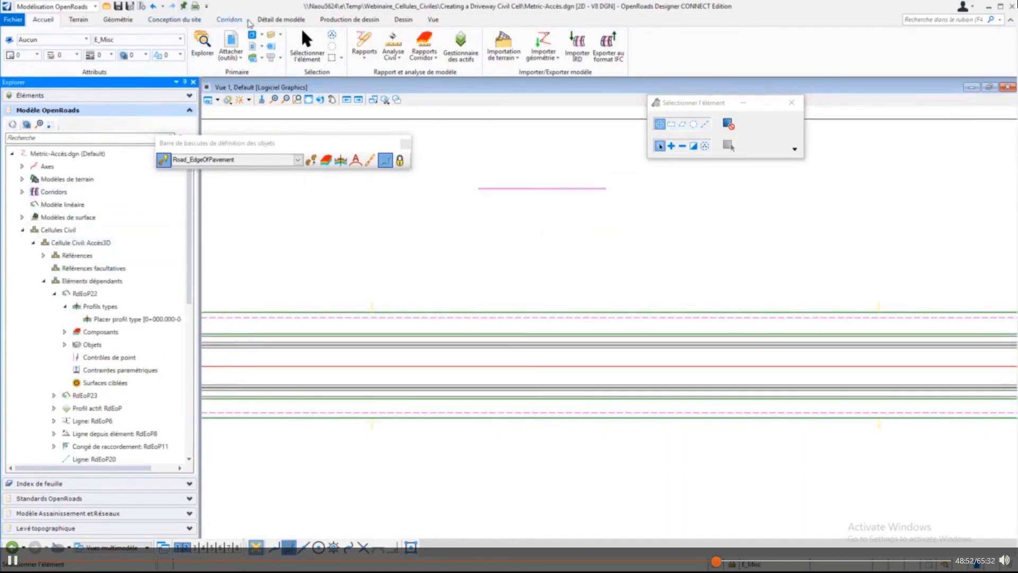
left_click(275, 20)
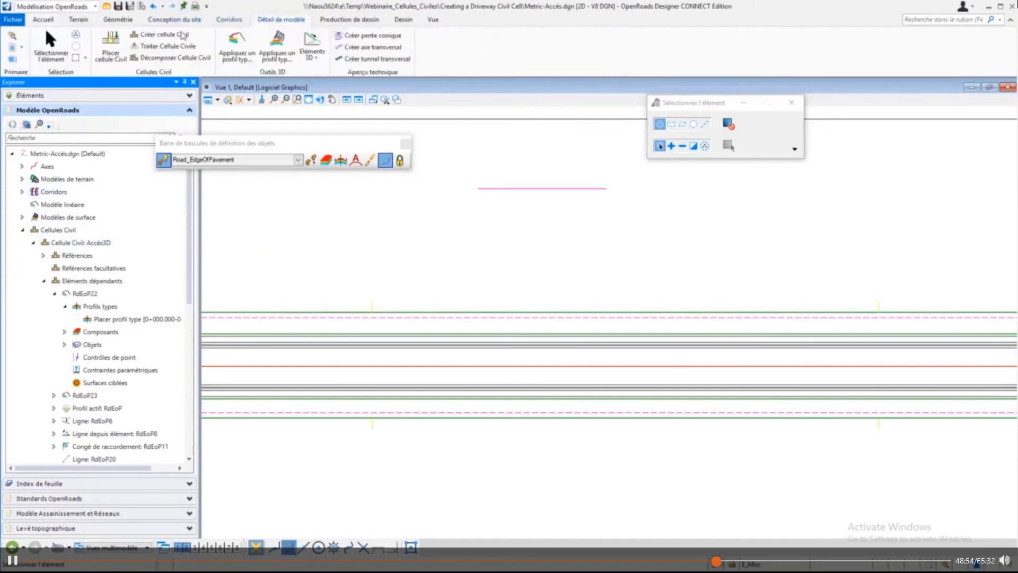
left_click(111, 48)
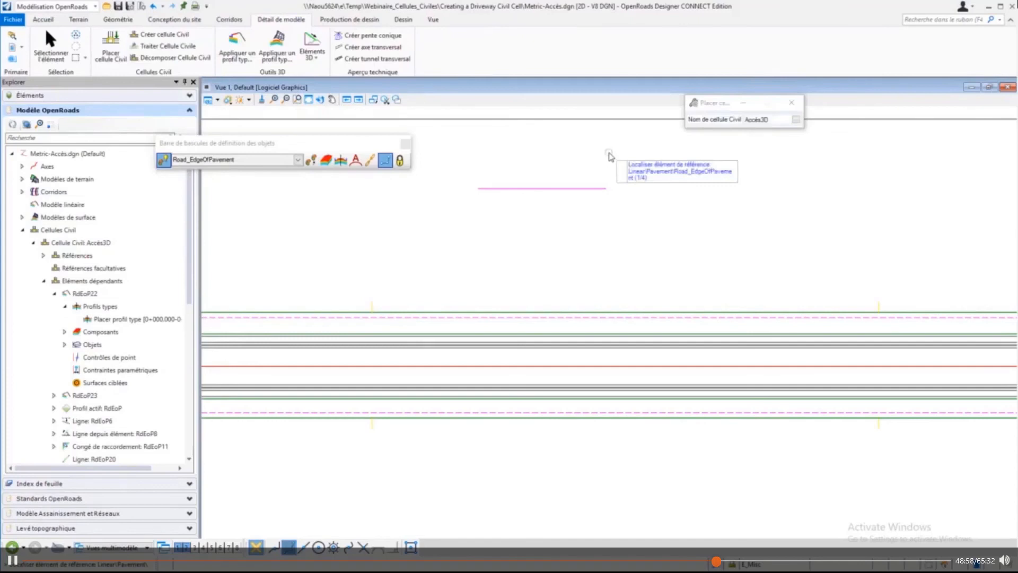
left_click(553, 188)
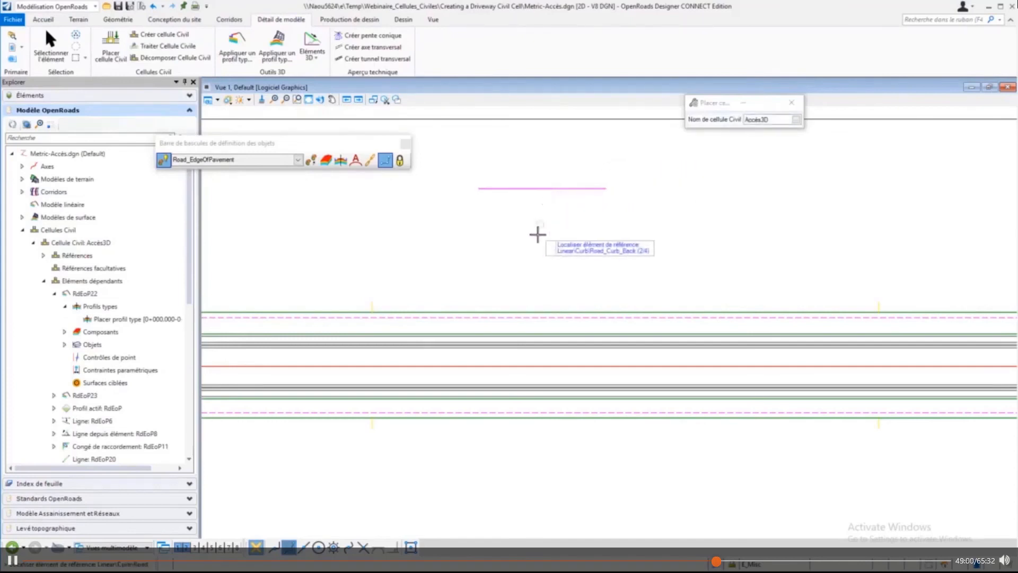
scroll(524, 337, "up", 4)
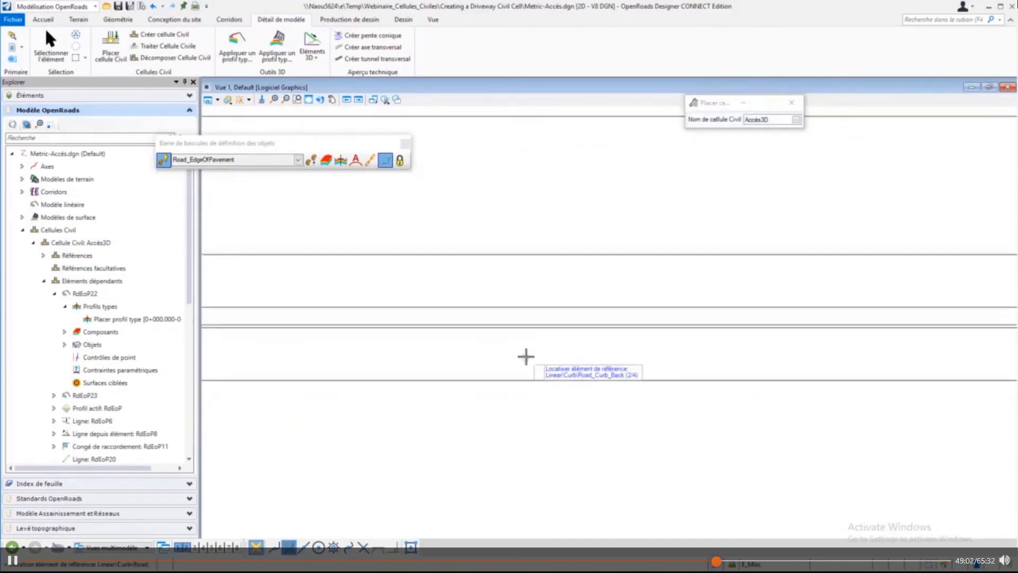
left_click(533, 279)
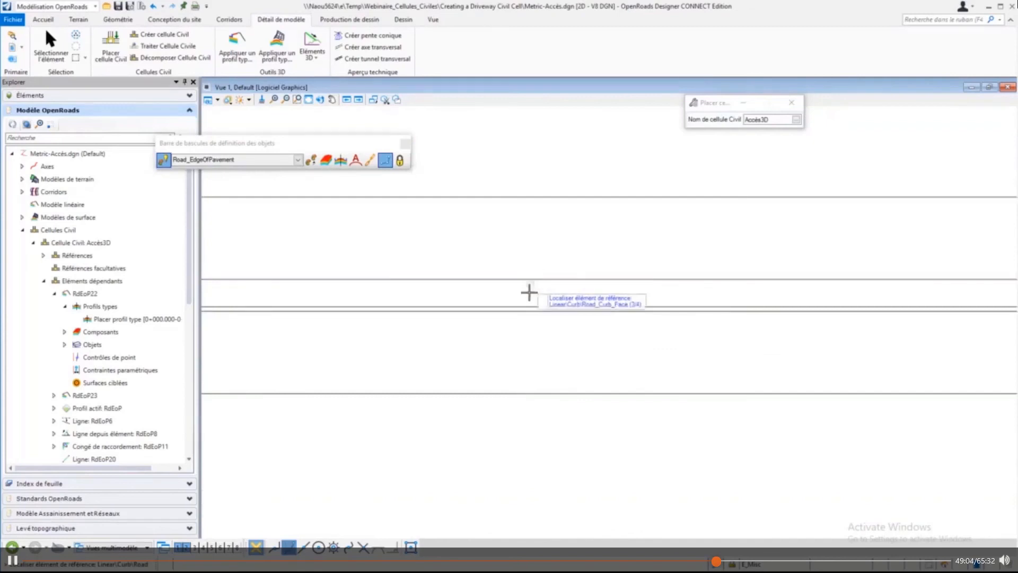
left_click(530, 306)
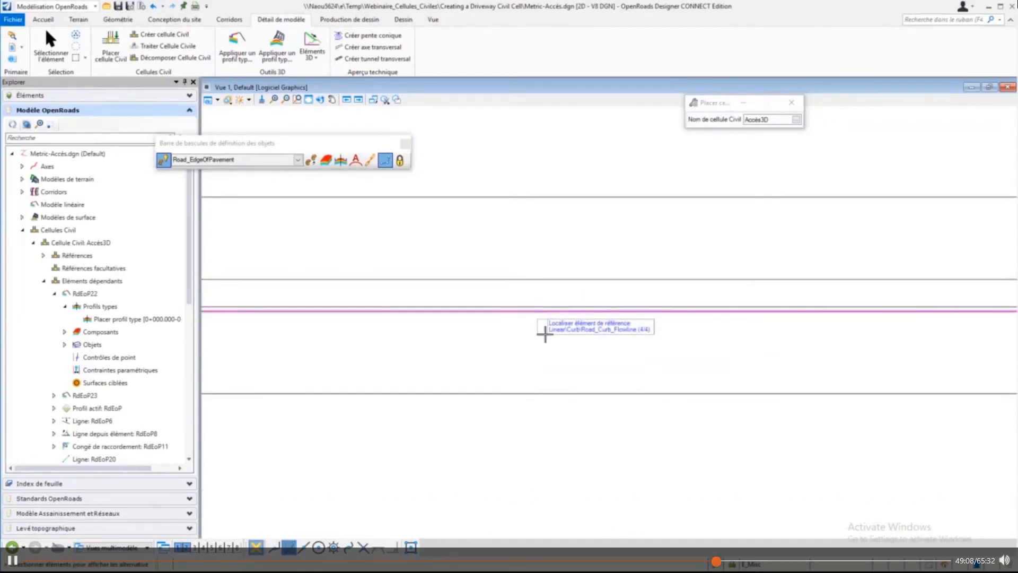
left_click(545, 333)
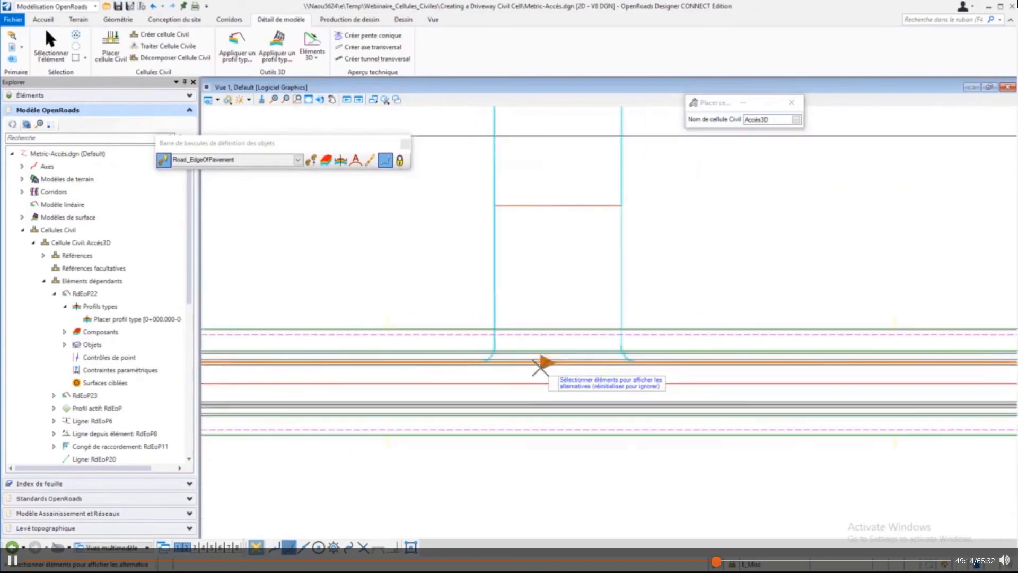
Step: Reverse the access line's direction so the cell alternative extends toward the road, and accept the Accès3D placement
scroll(540, 366, "down", 2)
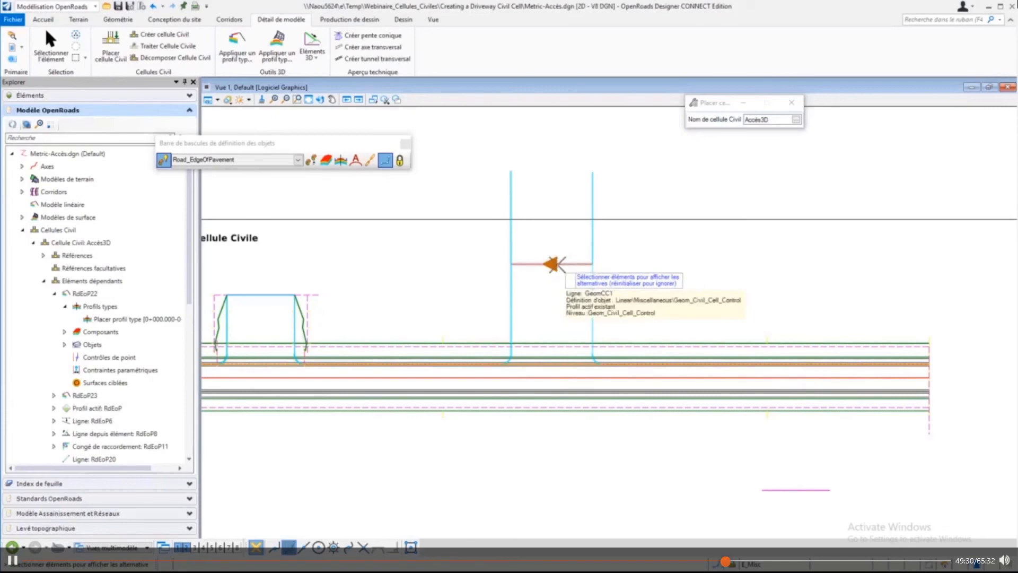
scroll(554, 263, "down", 3)
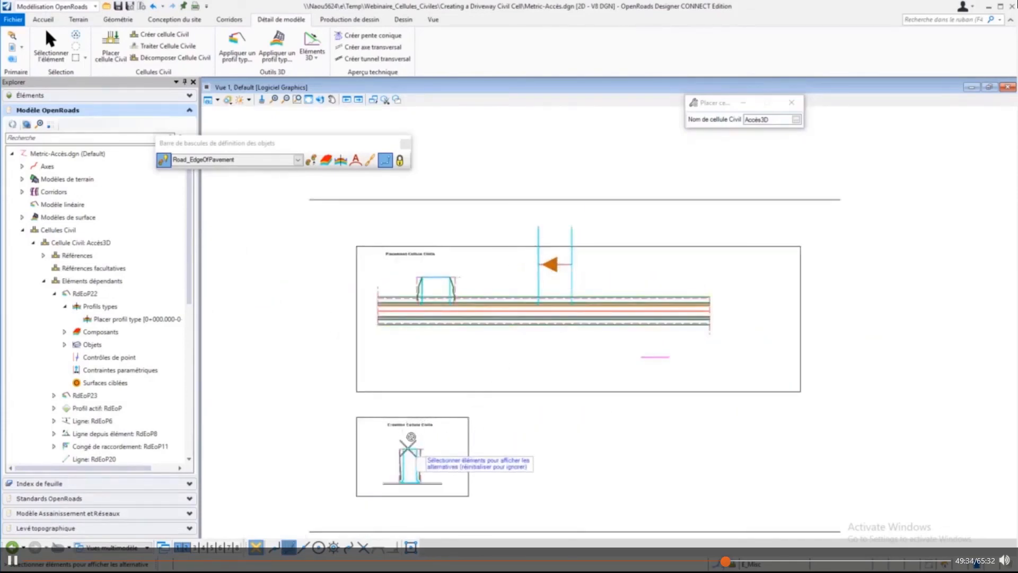
scroll(548, 265, "up", 3)
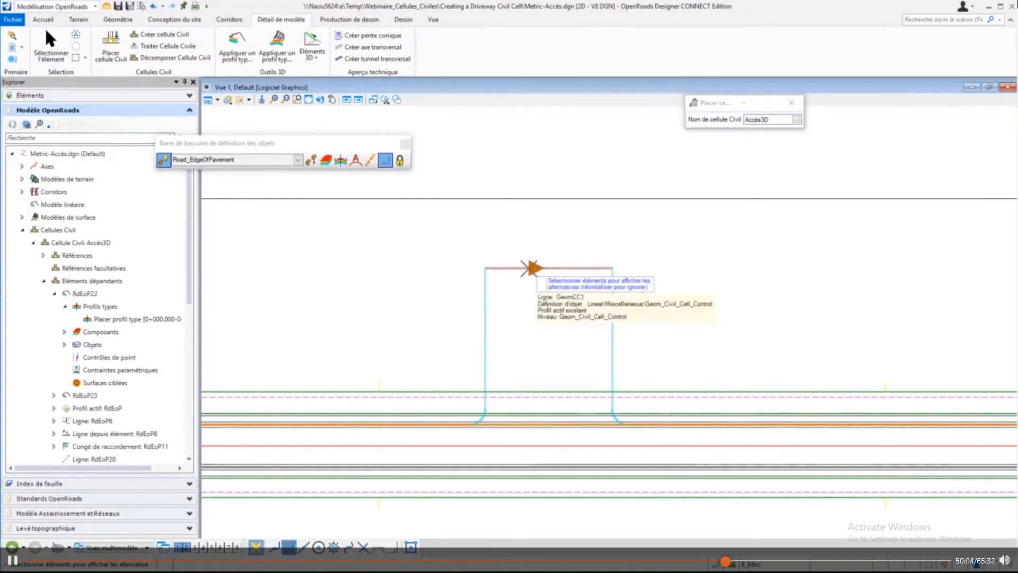
left_click(529, 268)
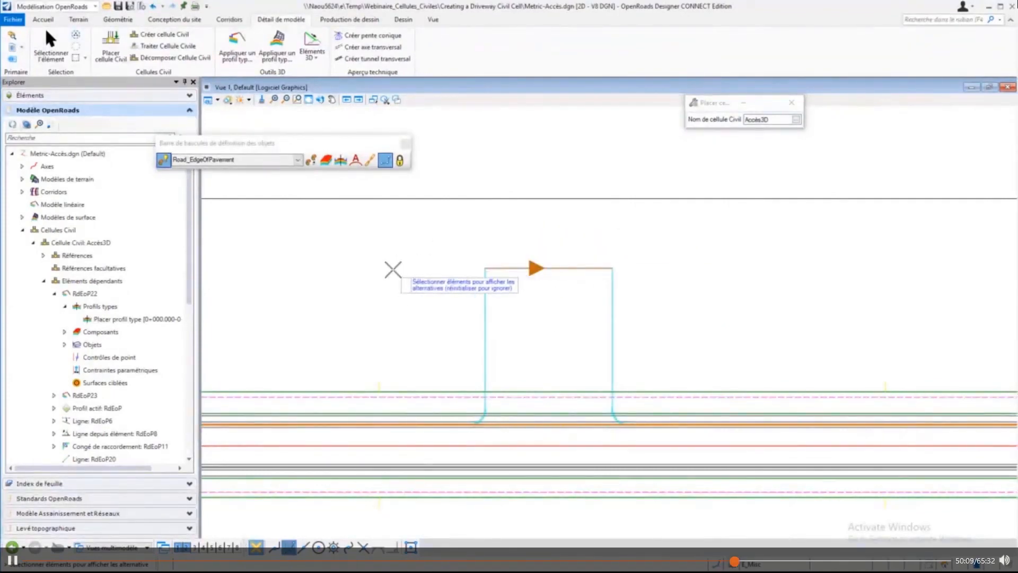
right_click(334, 278)
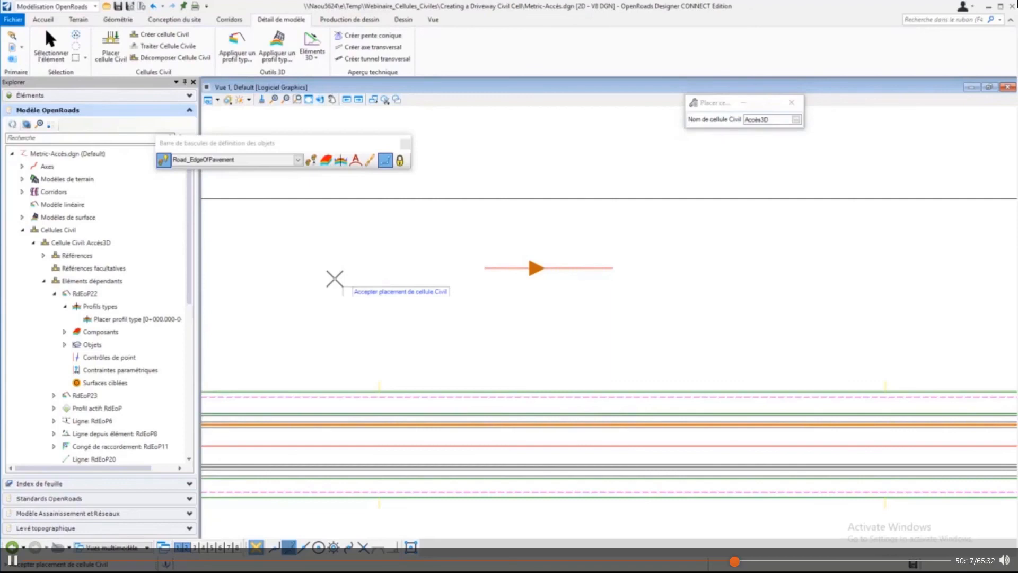
left_click(335, 278)
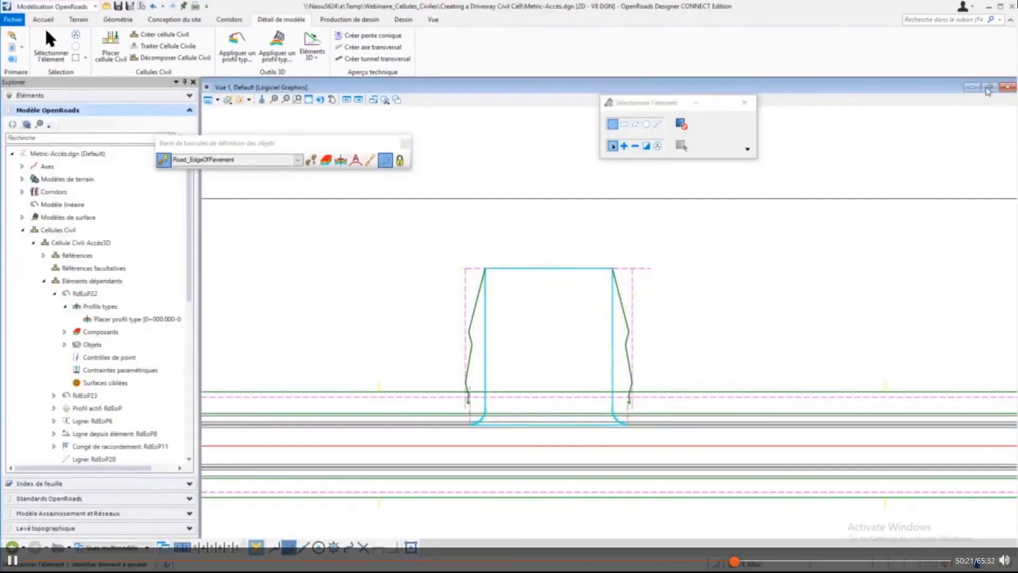
Step: Restore the side-by-side plan and 3D views and examine the aggregate layer beneath the newly placed access
left_click(990, 87)
scroll(786, 275, "down", 7)
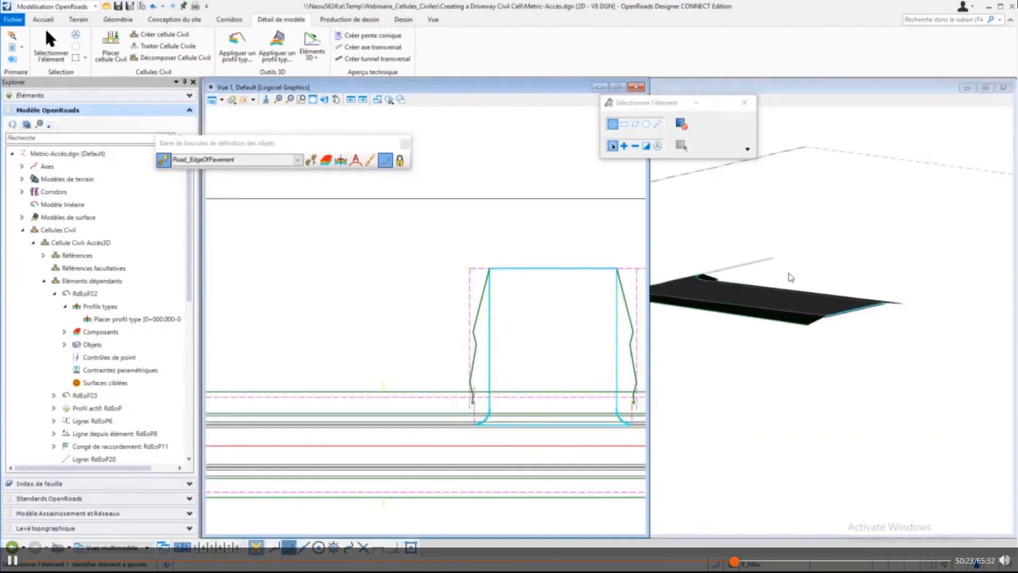
scroll(892, 357, "up", 6)
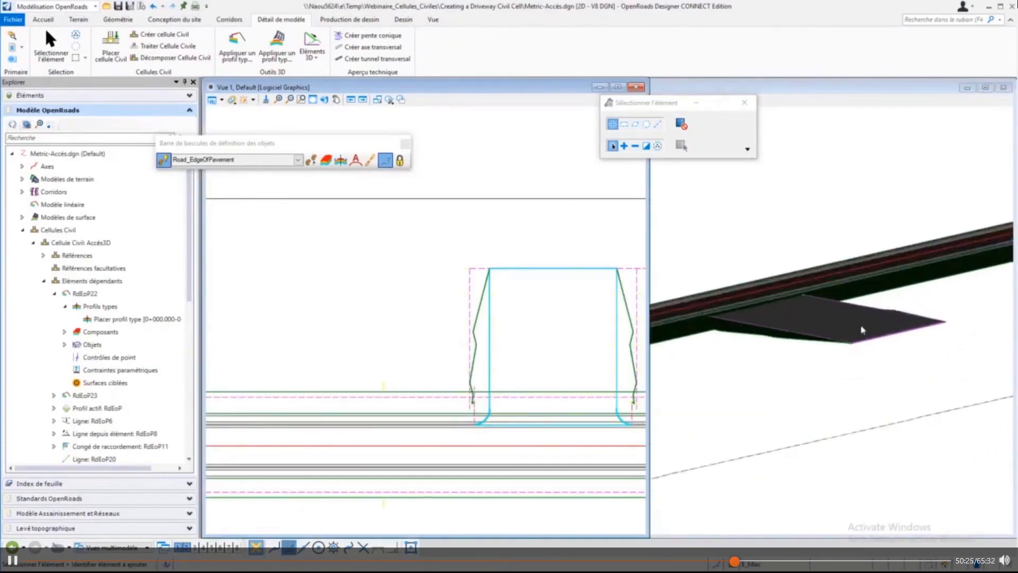
scroll(820, 355, "up", 8)
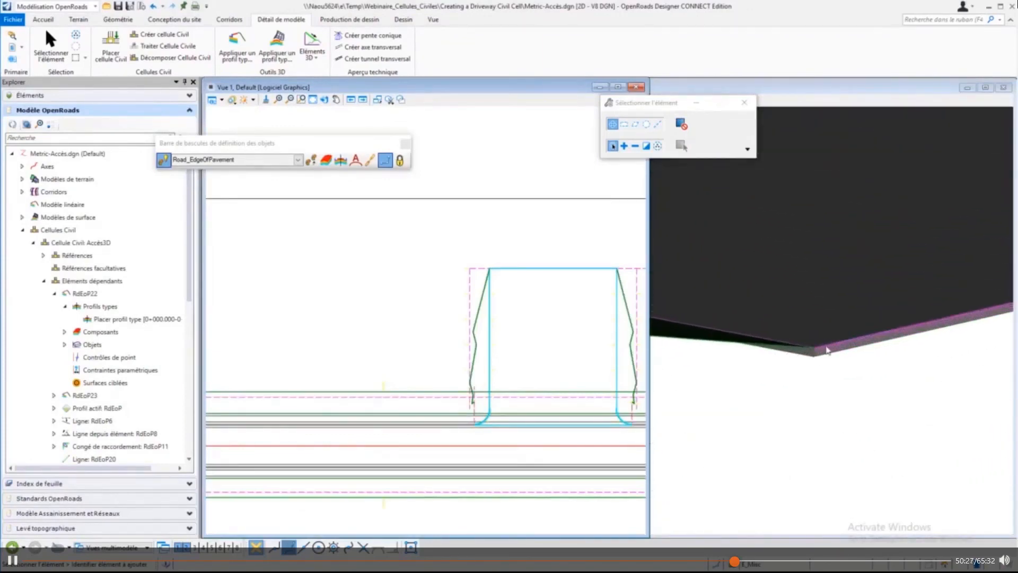
scroll(821, 372, "up", 4)
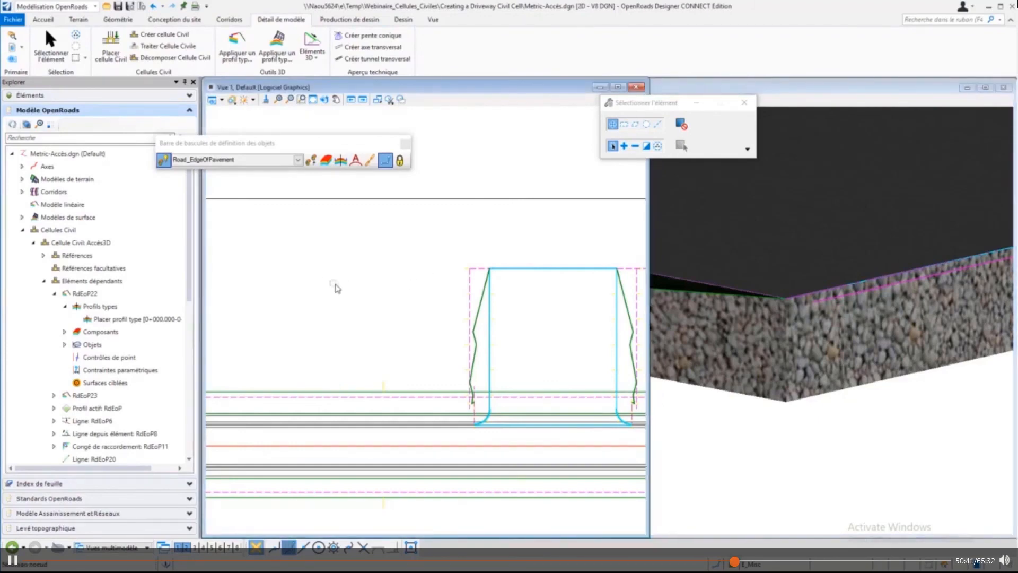
Step: Bring the original access in the Création Cellule Civile area into close view in the plan
scroll(337, 288, "down", 1)
scroll(353, 323, "down", 2)
scroll(498, 336, "down", 1)
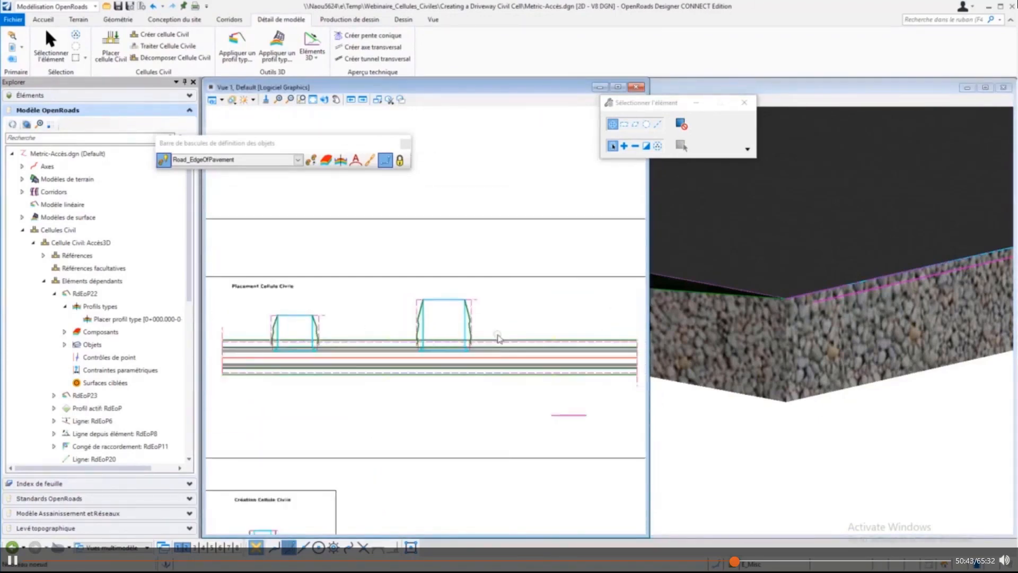
middle_click_drag(435, 366, 467, 294)
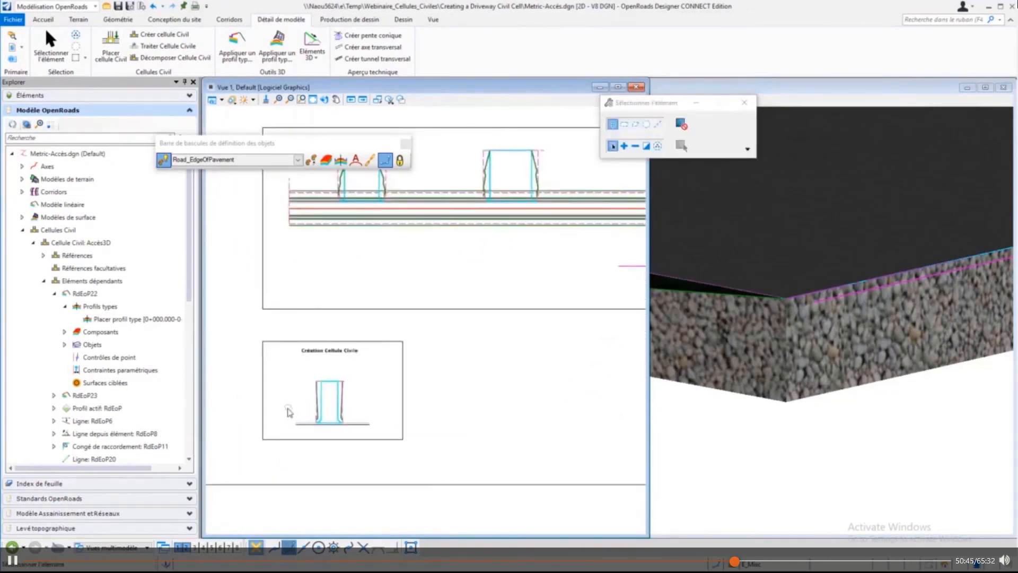
scroll(286, 412, "up", 5)
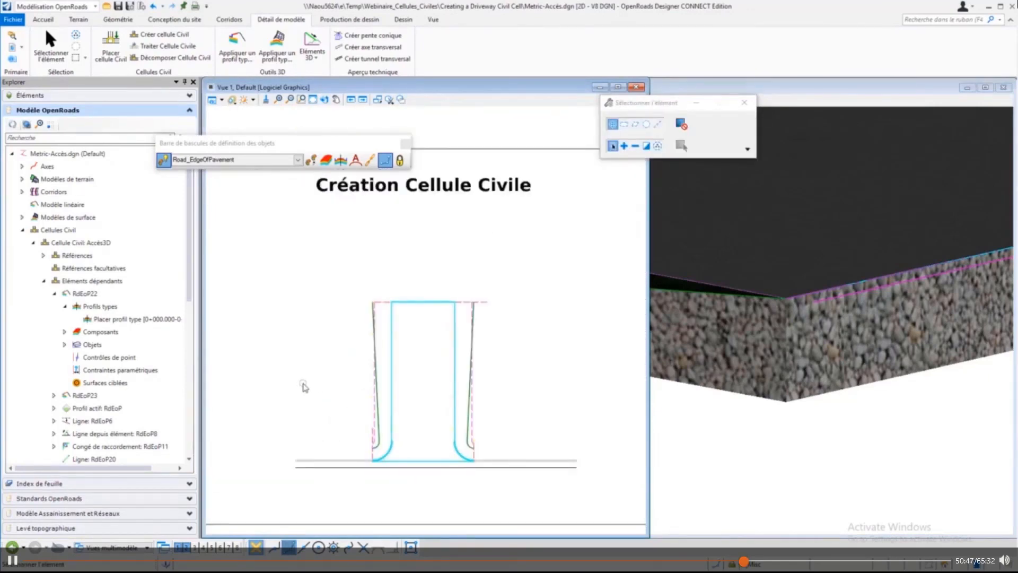